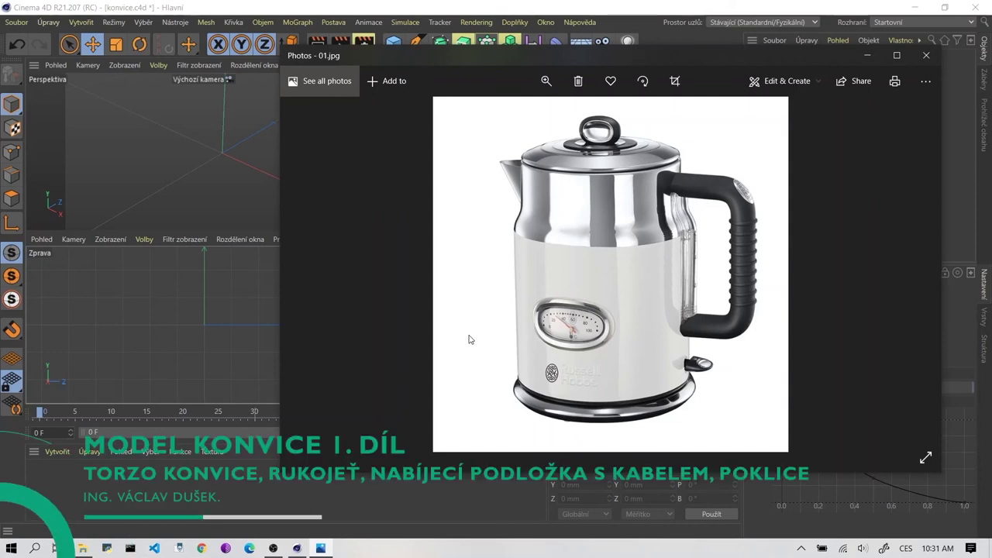
Close the 01.jpg kettle reference photo and make the Perspektiva viewport active.
drag(666, 55, 620, 48)
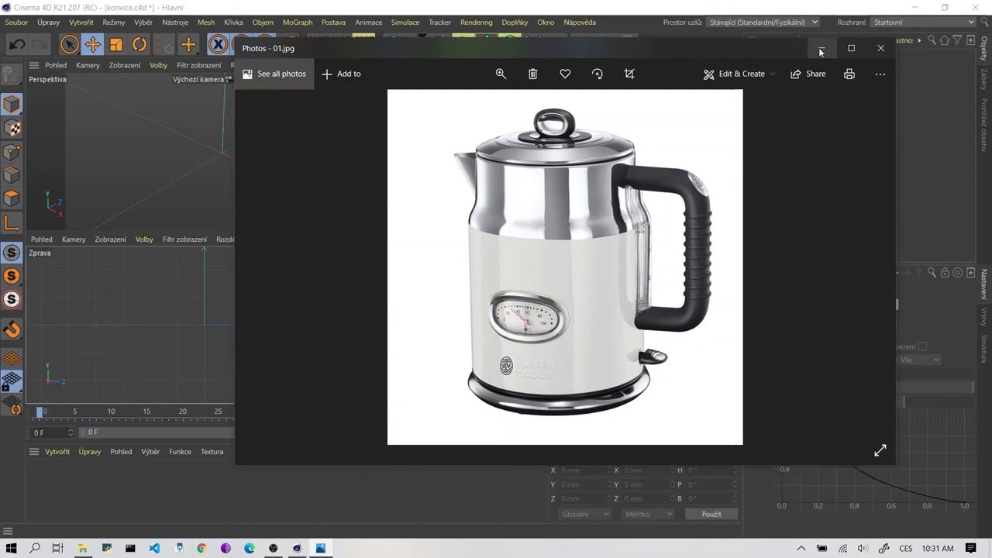
click(880, 49)
click(372, 135)
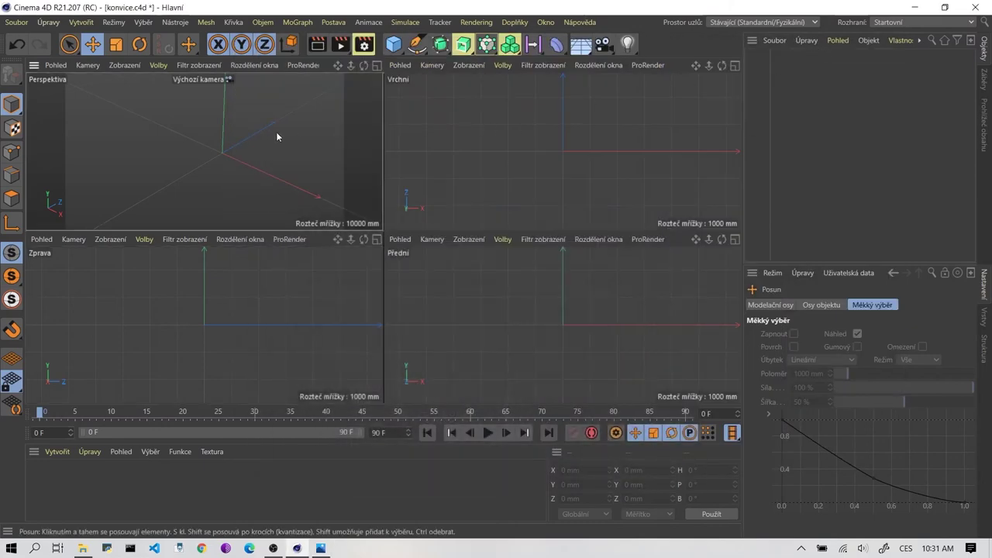
In Měřítko projektu, set both Stávající and Cílové měřítko to milimetr and confirm.
scroll(219, 125, up, 3)
click(14, 23)
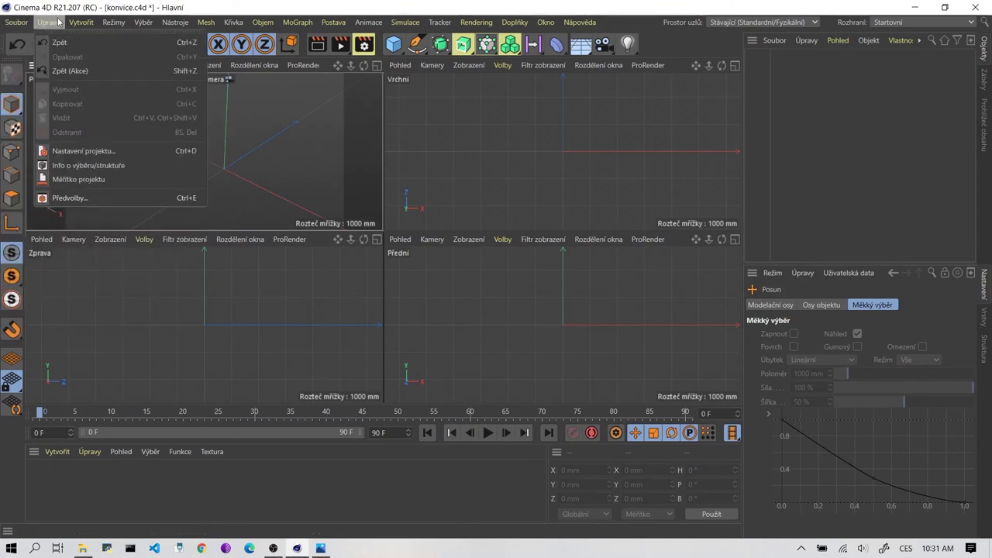
click(105, 177)
click(164, 159)
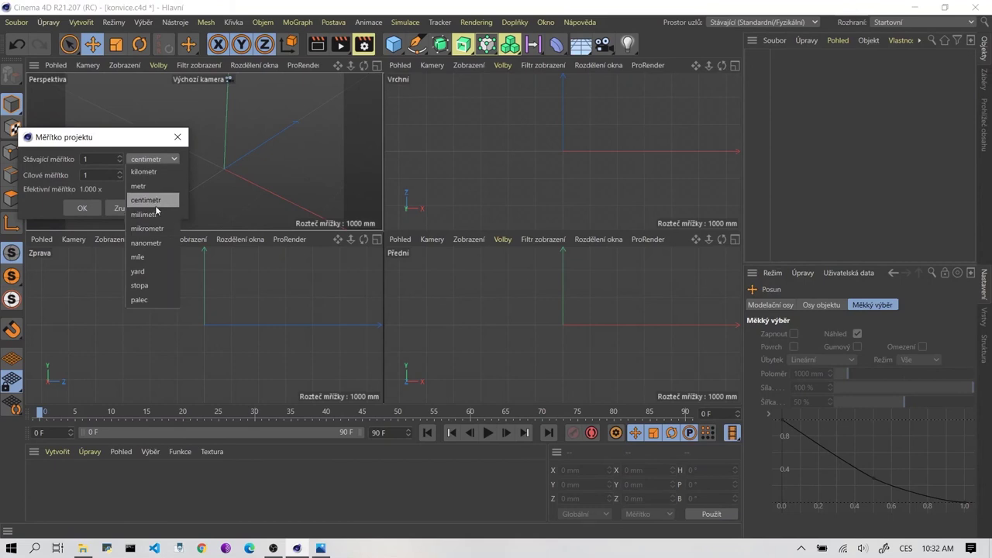
click(155, 214)
click(153, 177)
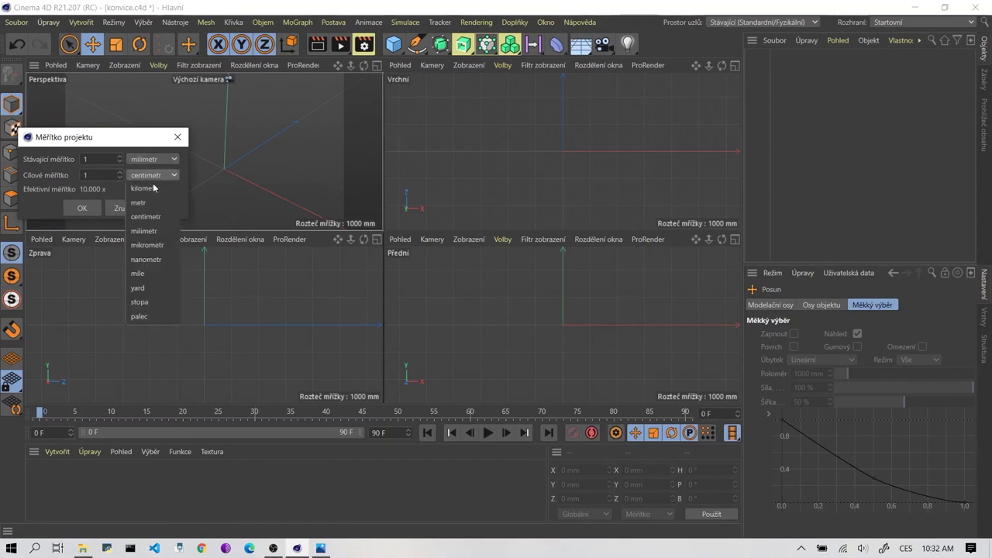
click(153, 234)
click(82, 208)
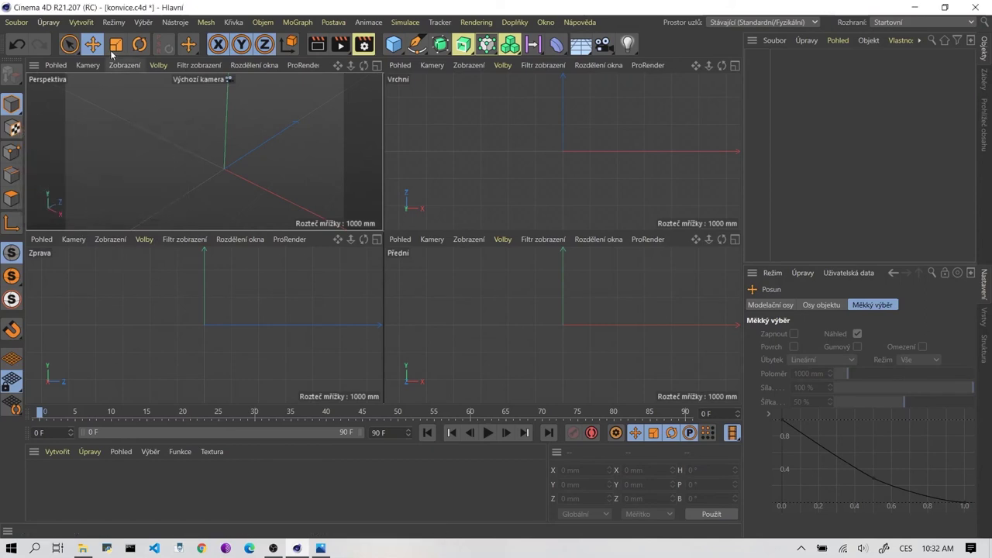
click(81, 22)
mouse_move(48, 22)
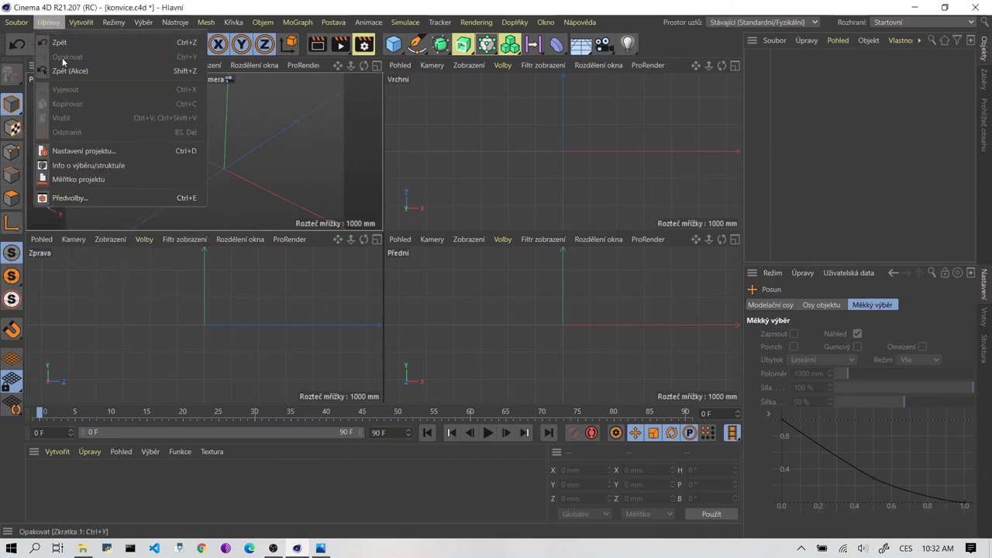
click(94, 201)
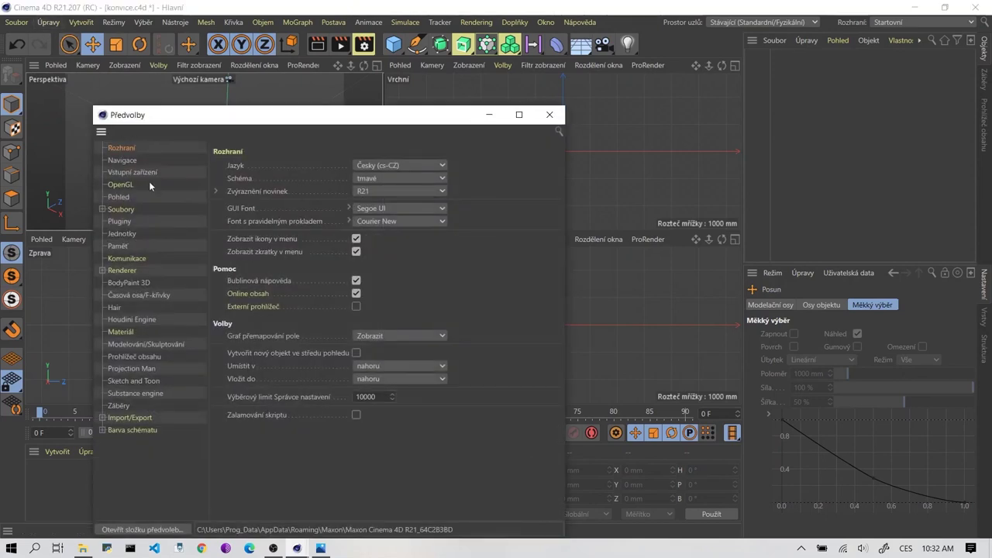
click(123, 234)
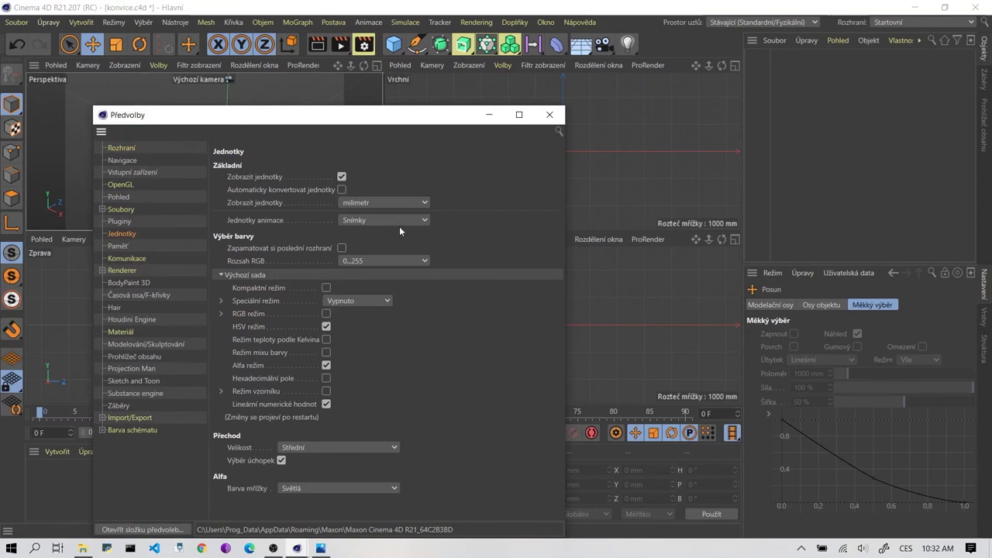
click(389, 204)
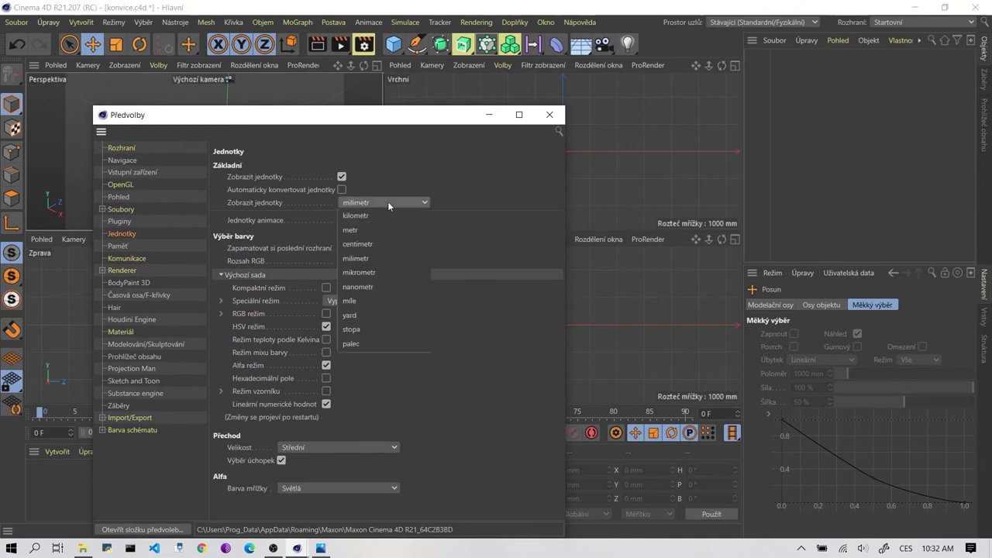
click(385, 259)
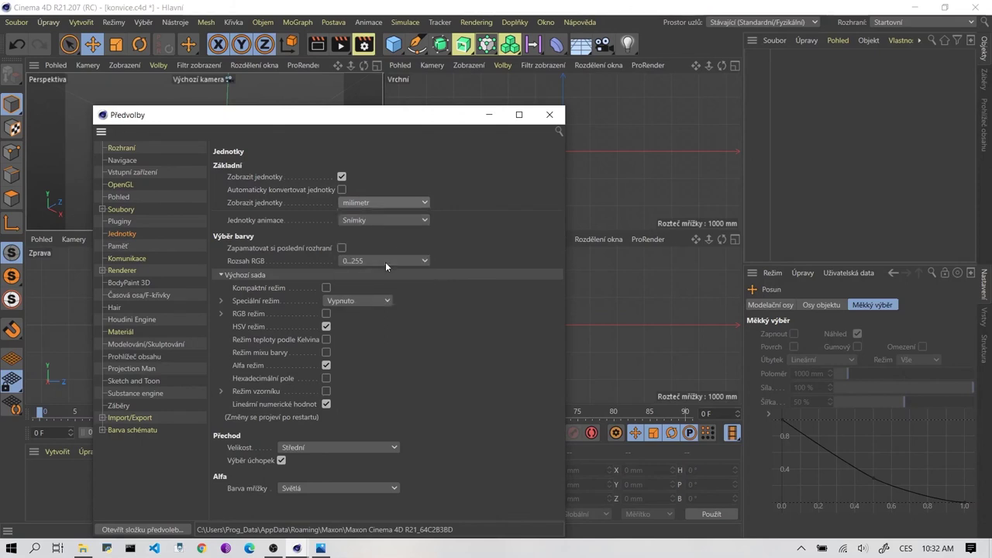
click(547, 116)
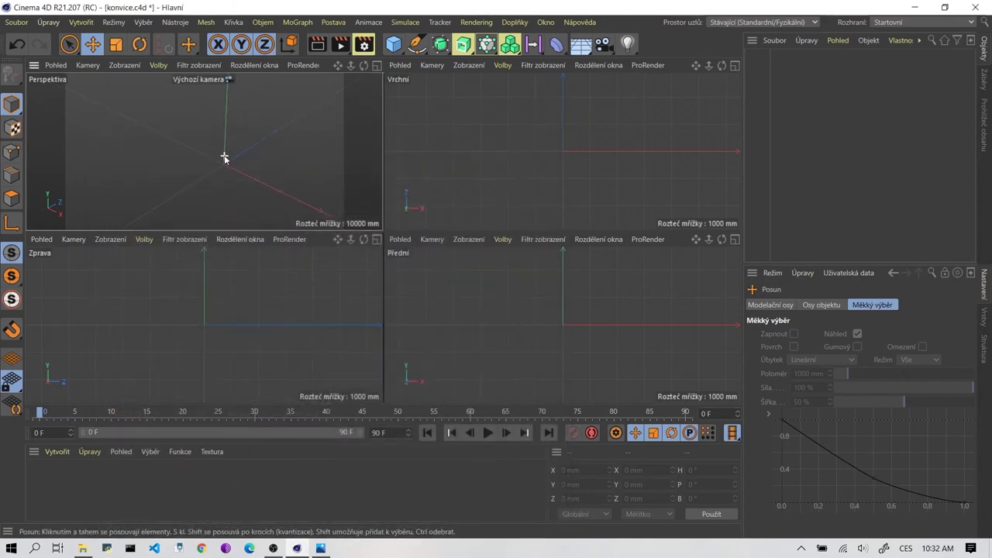
Glance at the kettle photo, hide it, and maximize the Perspektiva viewport.
mouse_move(224, 158)
alt+mouse_down()
mouse_move(234, 160)
mouse_move(201, 142)
mouse_move(142, 137)
alt+mouse_up()
scroll(162, 173, up, 5)
click(320, 548)
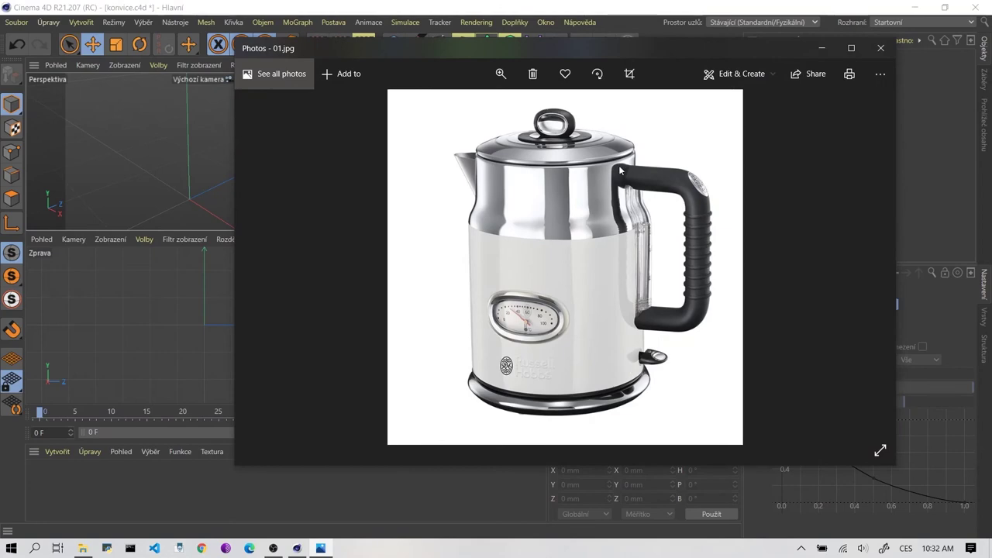
click(822, 48)
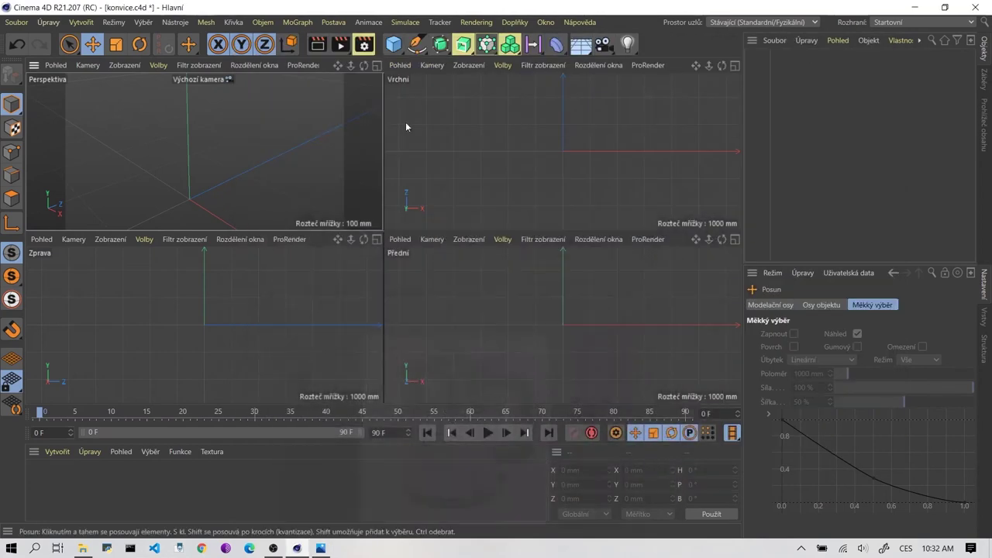
middle_click(246, 155)
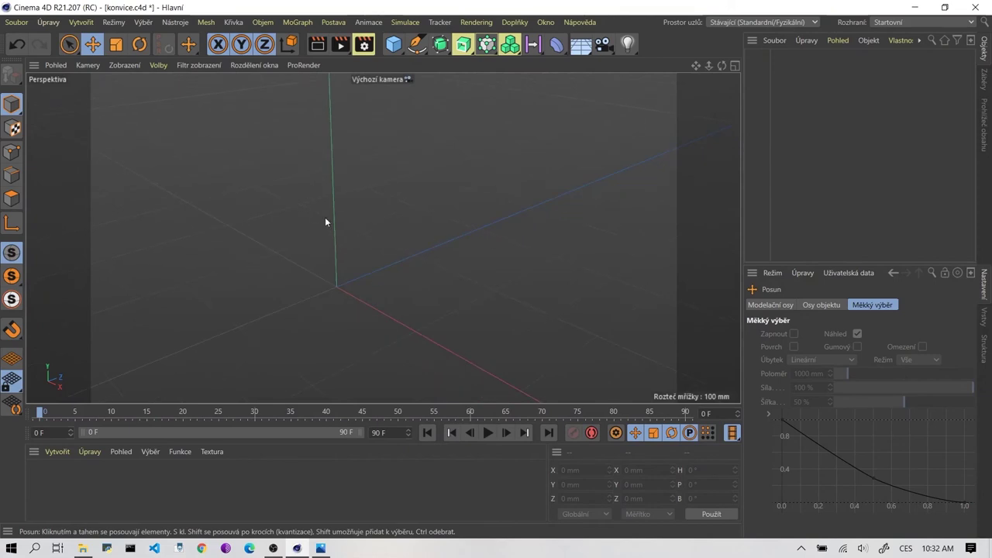
alt+drag(334, 232, 399, 145)
Add a Válec (cylinder) primitive from the Cube palette.
click(394, 44)
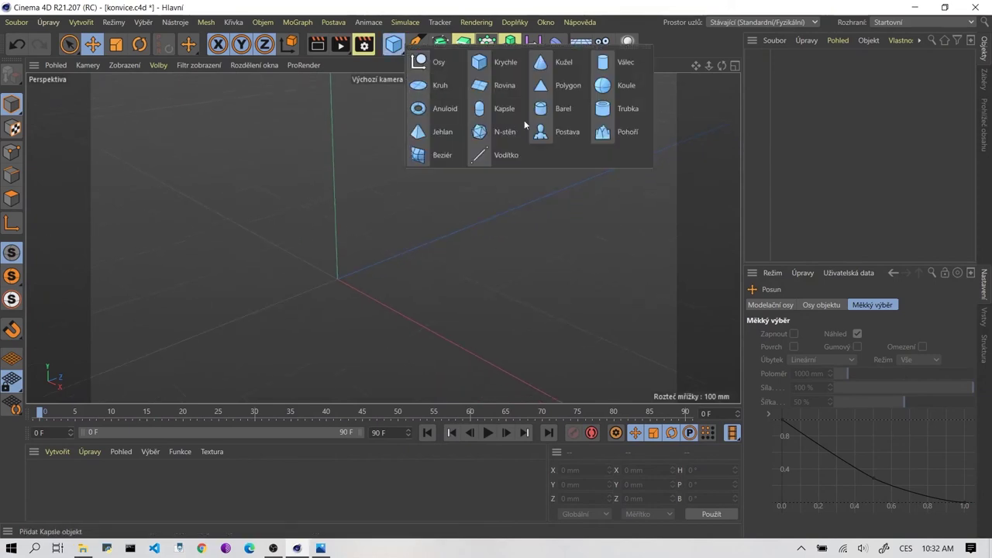
click(626, 62)
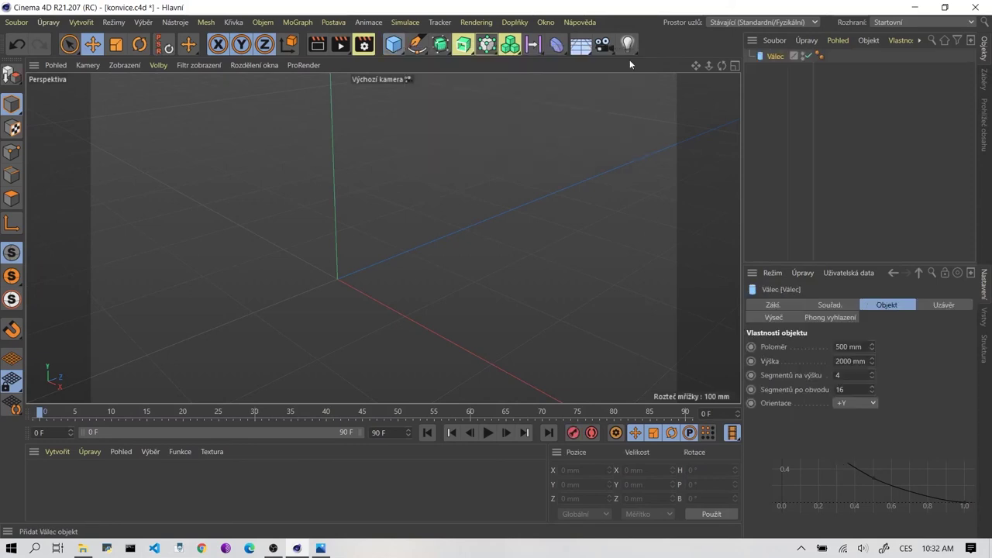
scroll(418, 190, down, 2)
scroll(398, 190, down, 3)
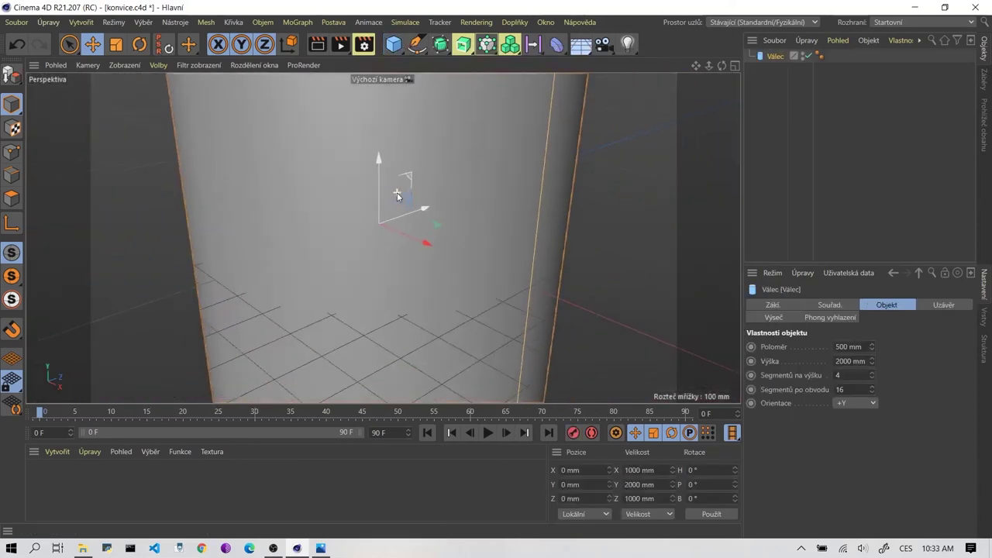
scroll(397, 195, down, 3)
scroll(397, 205, down, 2)
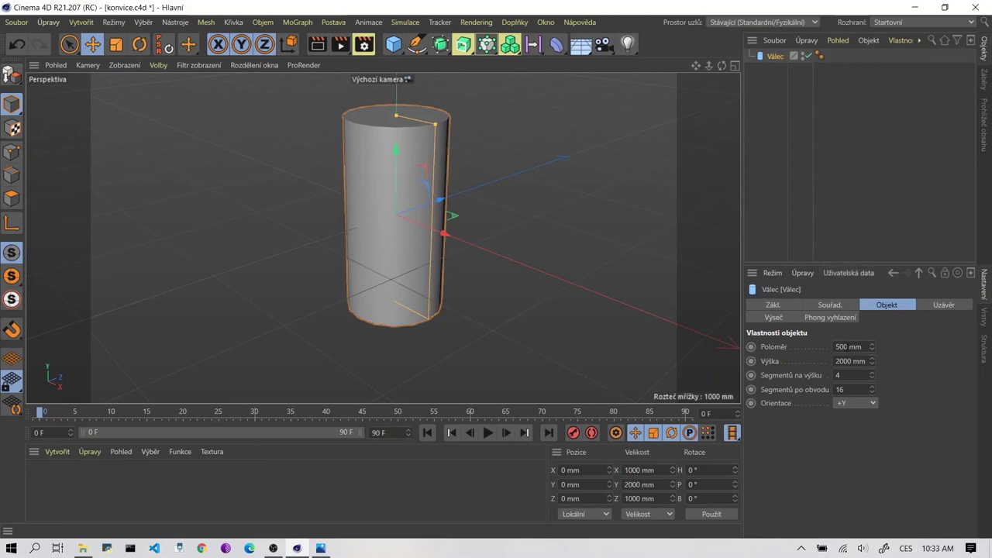
Set the cylinder's Poloměr to 100 mm and Výška to 280 mm.
click(845, 347)
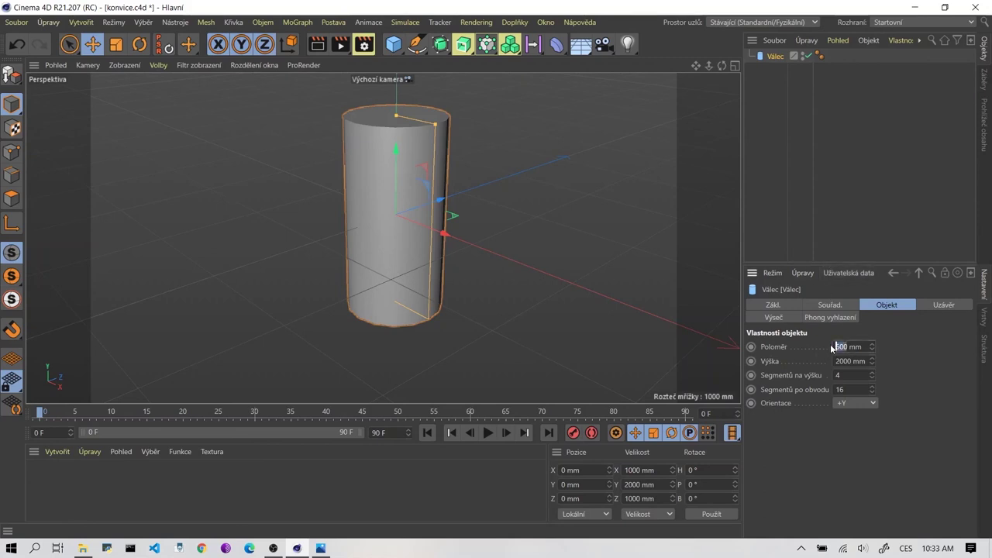
text(100)
key(Tab)
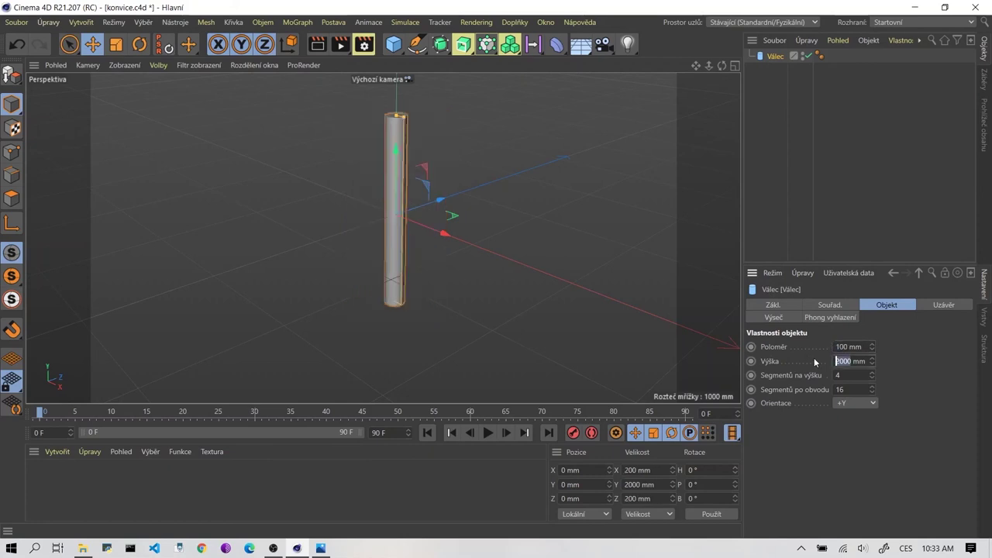
text(28)
text(0)
key(Return)
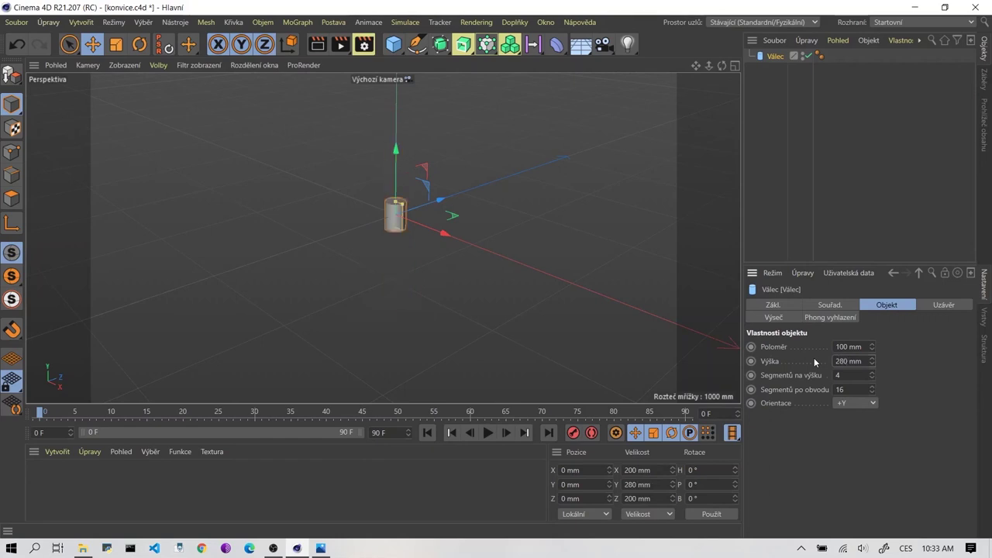
scroll(417, 270, up, 3)
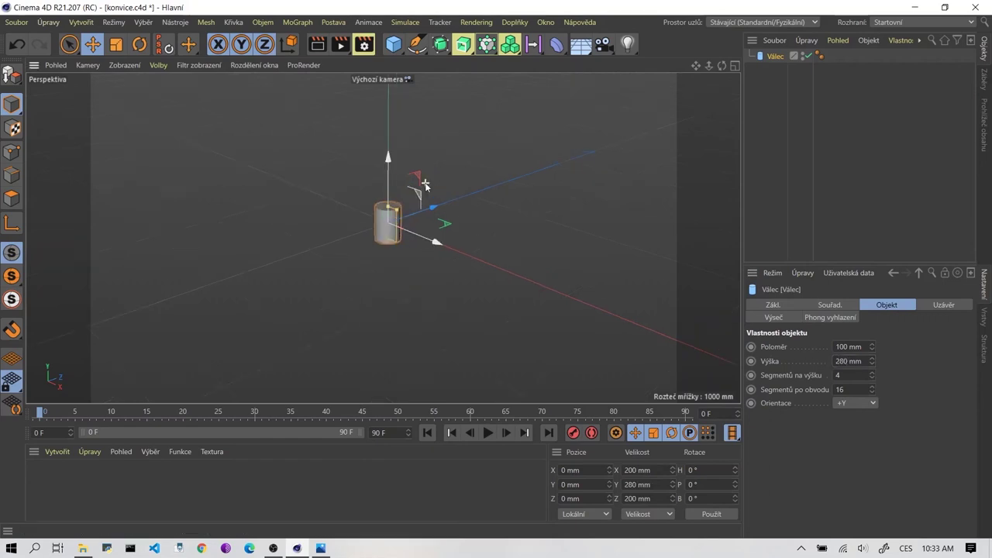
scroll(310, 217, up, 3)
scroll(391, 244, up, 3)
Add a Floor object and zoom the view in on the cylinder.
click(377, 242)
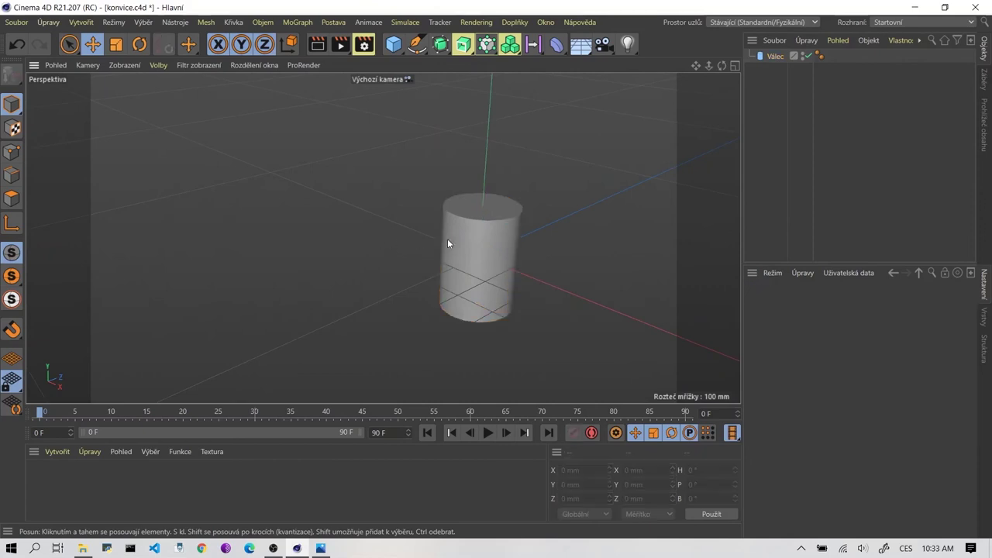
alt+drag(447, 238, 557, 240)
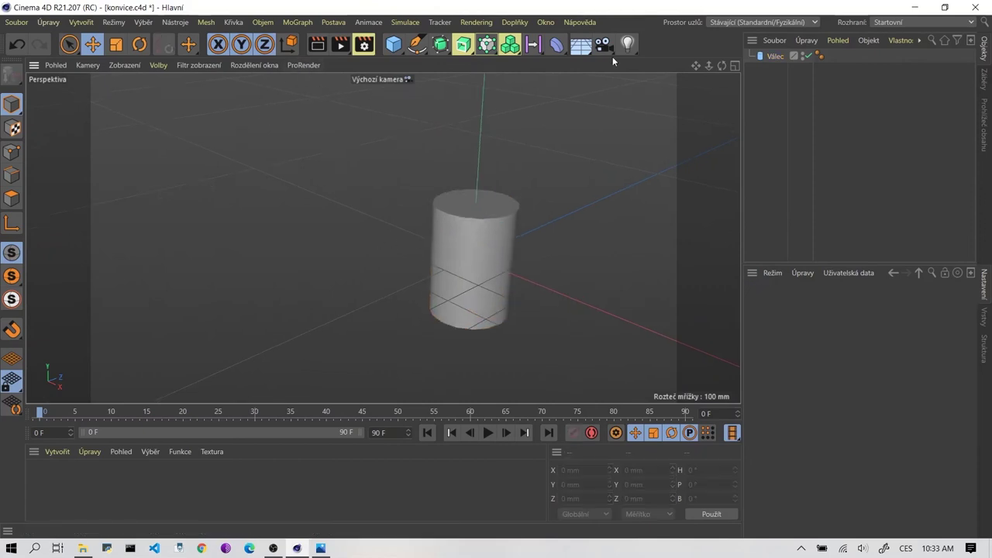
click(580, 44)
mouse_move(236, 143)
alt+right_down()
mouse_move(216, 189)
mouse_move(454, 196)
alt+right_up()
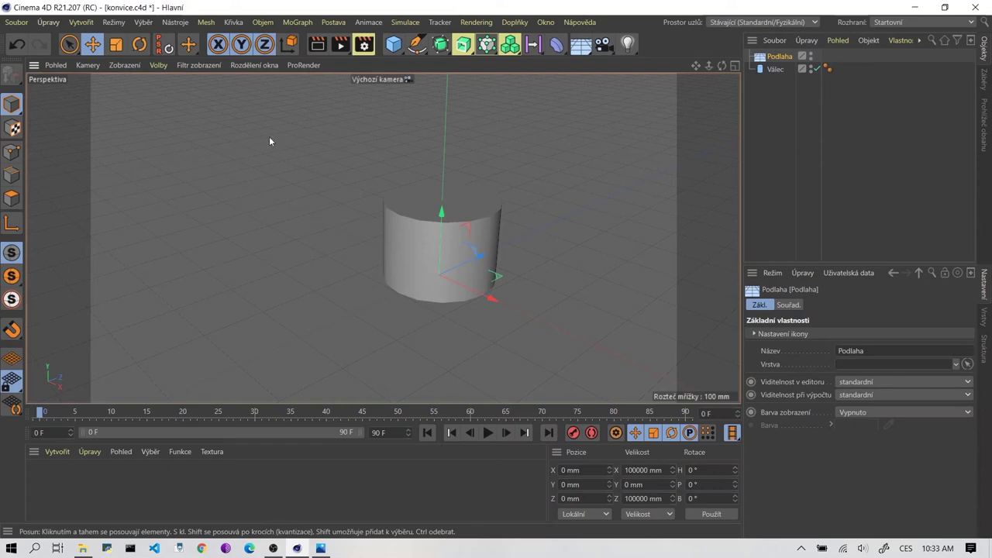
Switch the viewport display to Gouraudovo stínování (hrany).
click(406, 250)
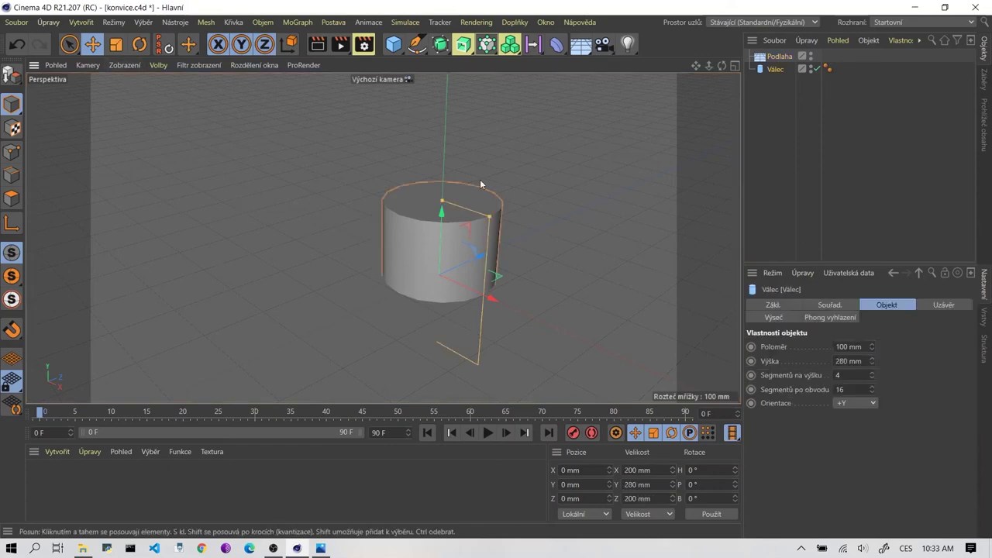
click(109, 65)
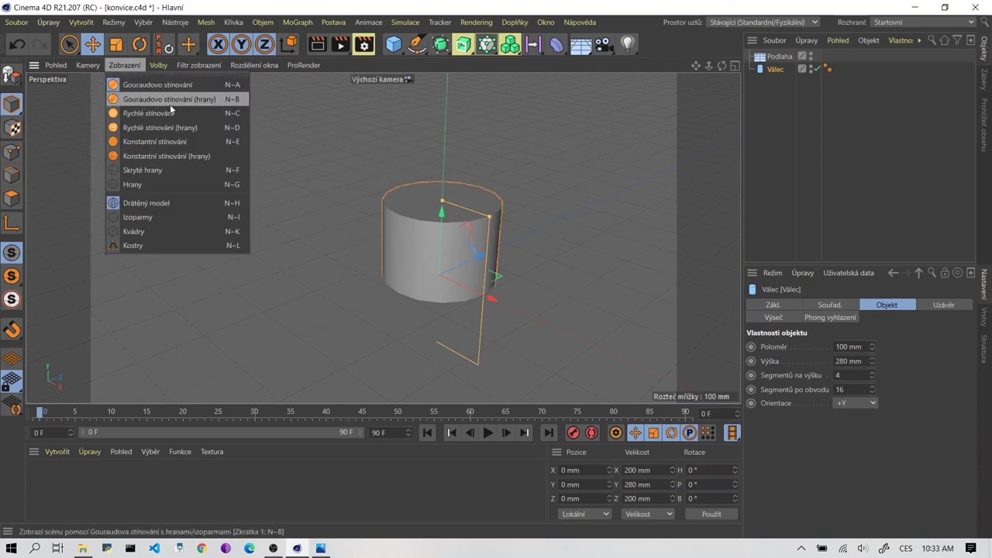
click(169, 101)
click(124, 65)
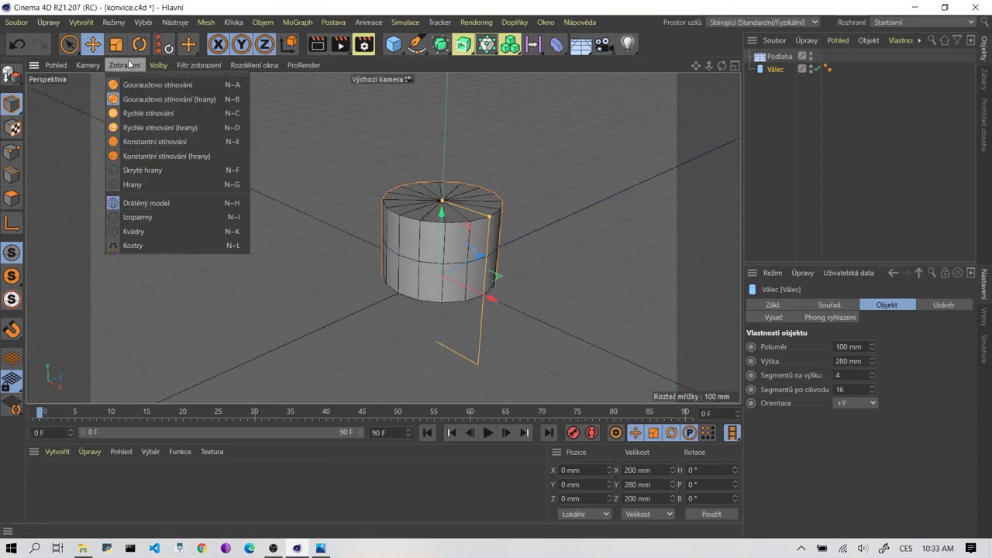
click(182, 99)
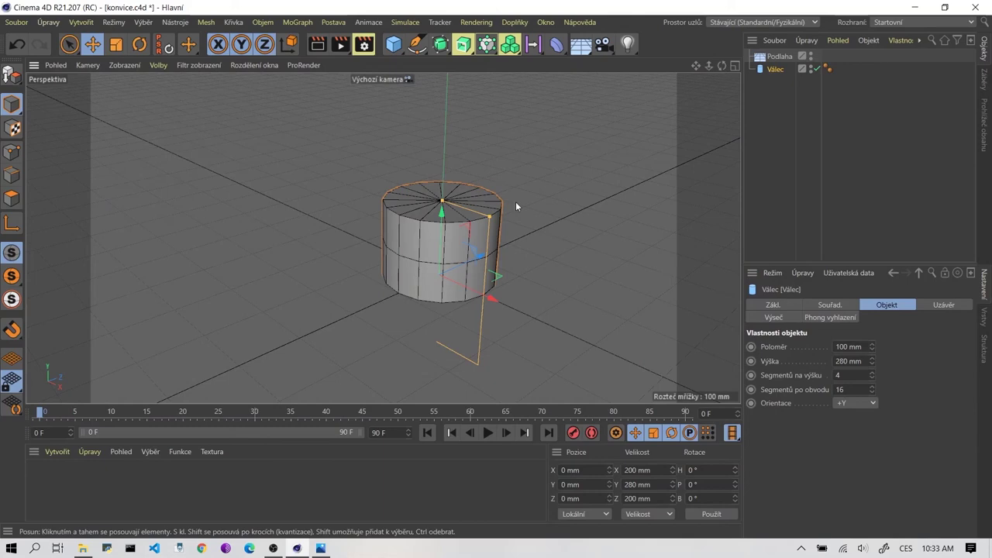
click(537, 190)
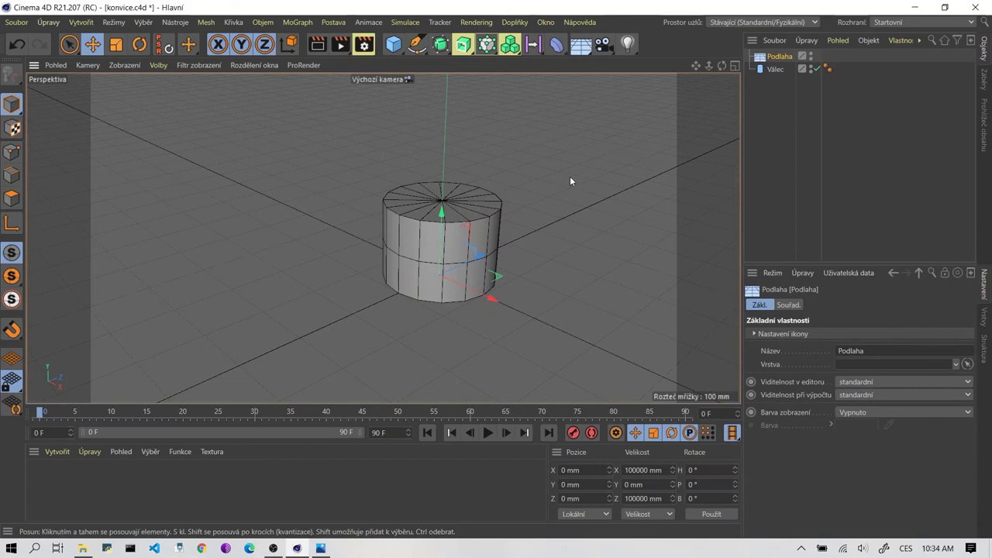
Drag the cylinder up along Y to 140 mm so it rests on the floor.
click(479, 227)
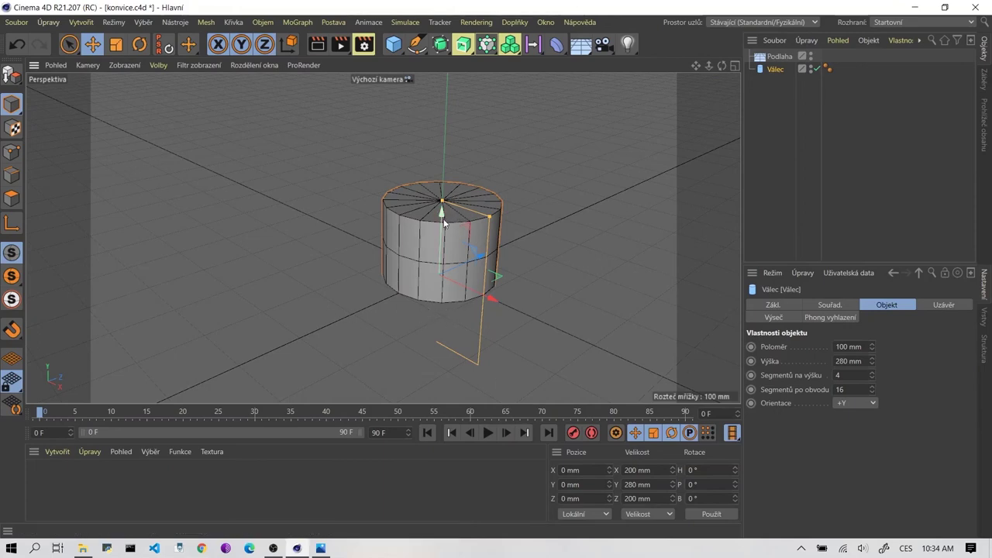
drag(442, 211, 447, 143)
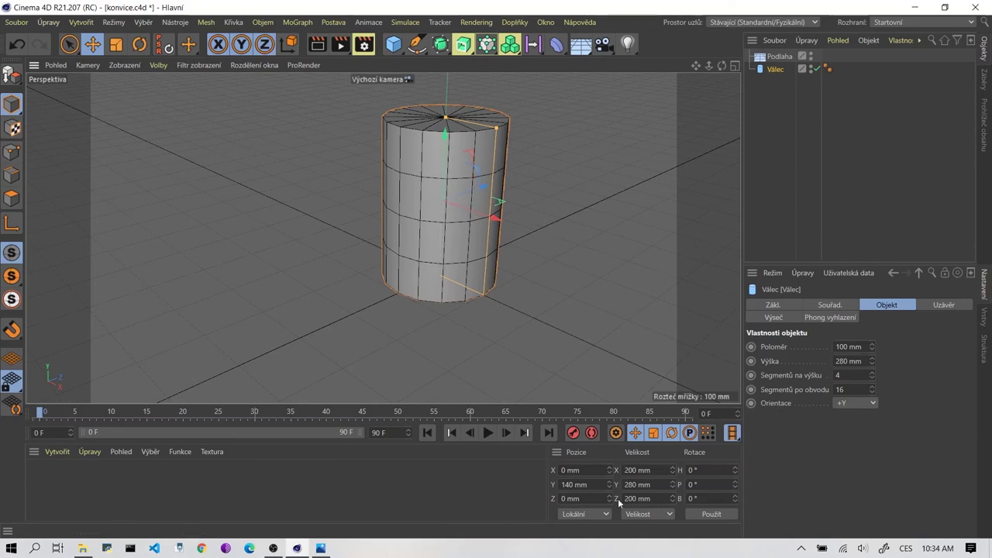
click(638, 266)
mouse_move(583, 180)
alt+mouse_down()
mouse_move(518, 221)
mouse_move(529, 203)
mouse_move(494, 205)
alt+mouse_up()
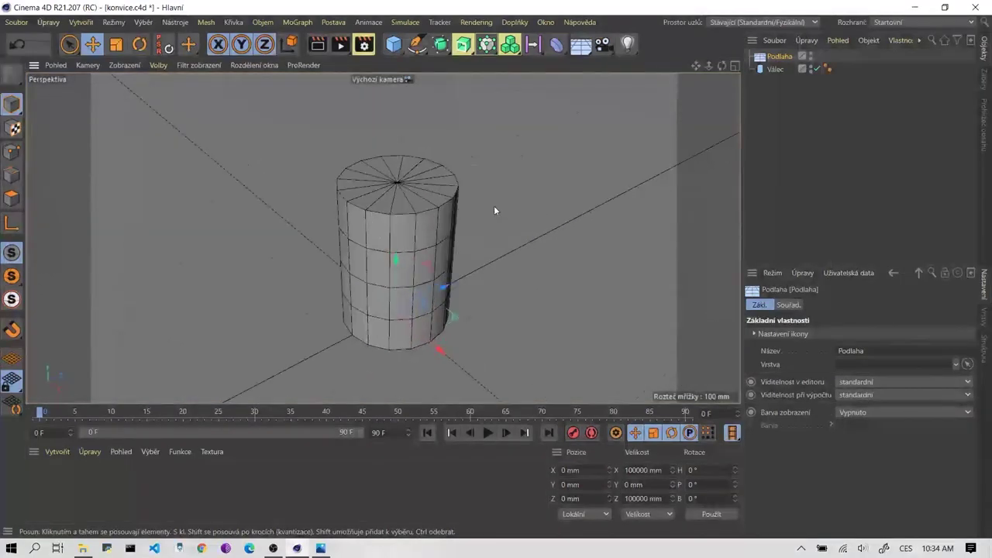
click(441, 208)
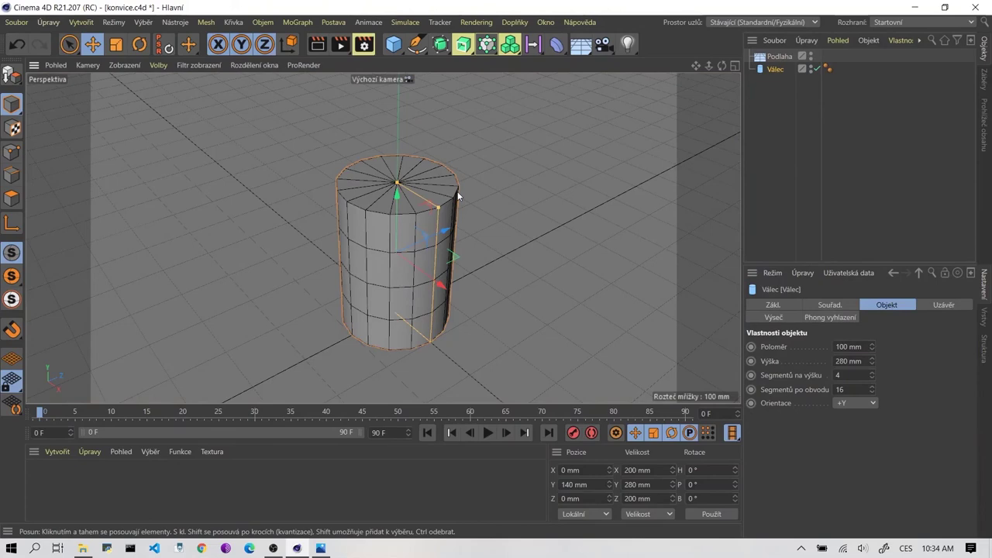
alt+middle_drag(488, 220, 513, 206)
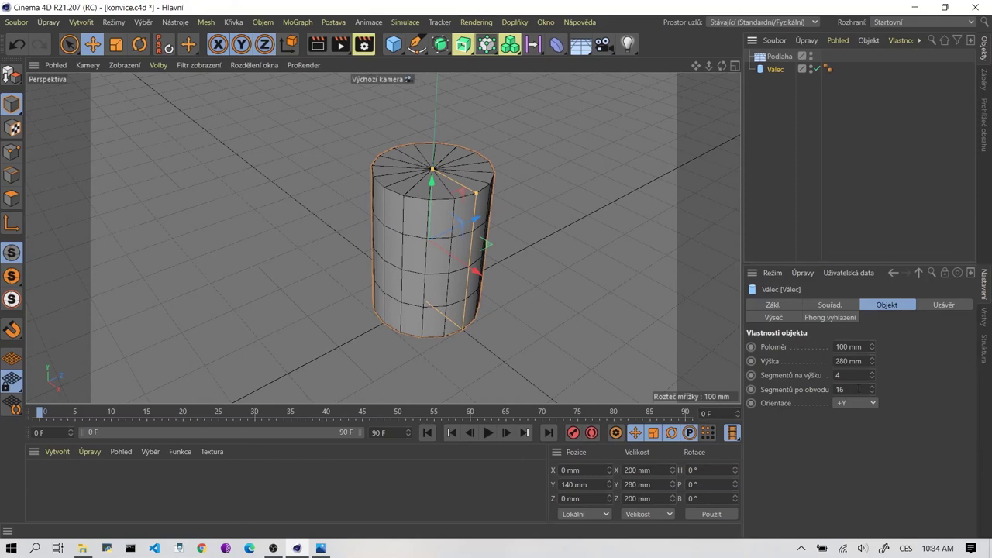
Set the cylinder's Segmentů po obvodu to 100.
double_click(858, 389)
text(100)
key(Return)
scroll(527, 181, up, 1)
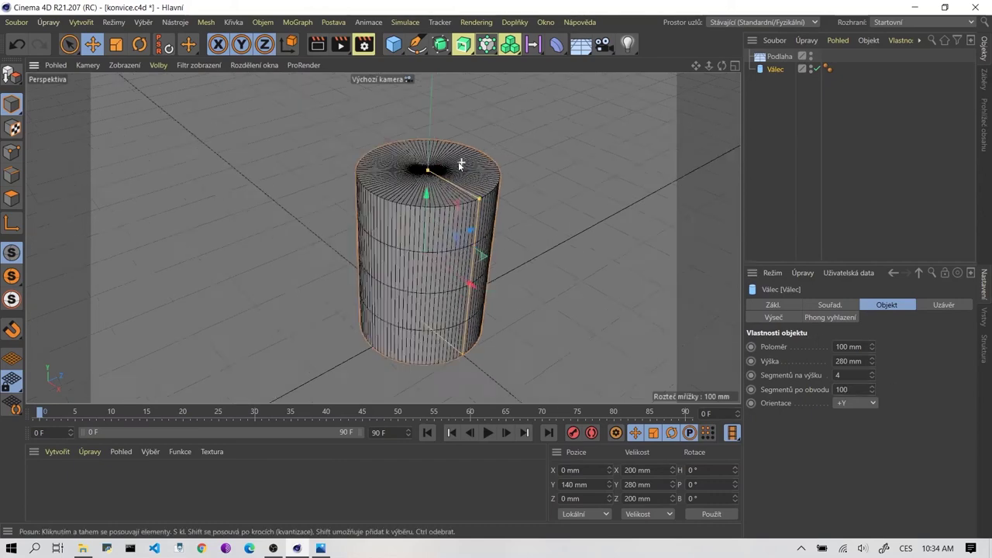
scroll(403, 120, up, 3)
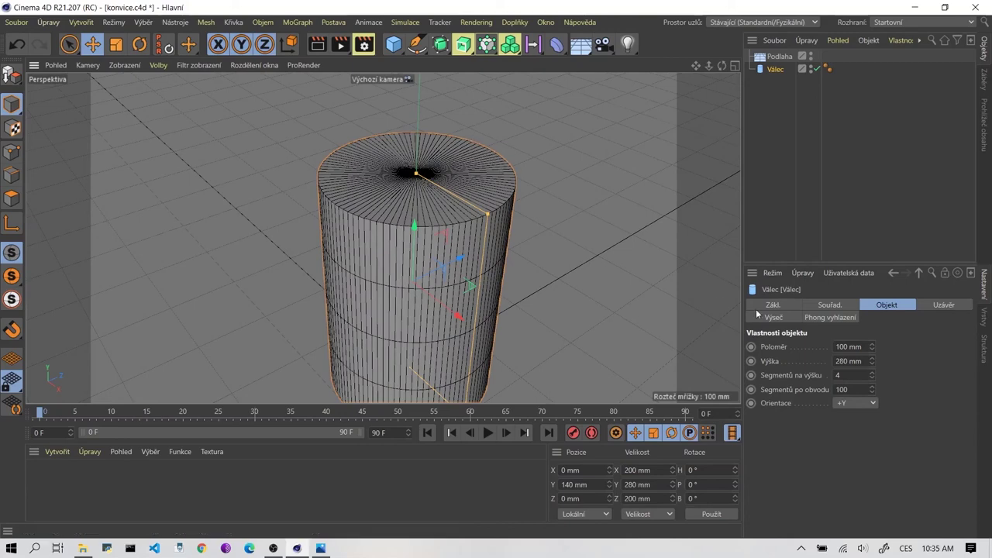
Set Segmentů na výšku to 3, then deselect the cylinder and reframe the view.
click(838, 376)
text(2)
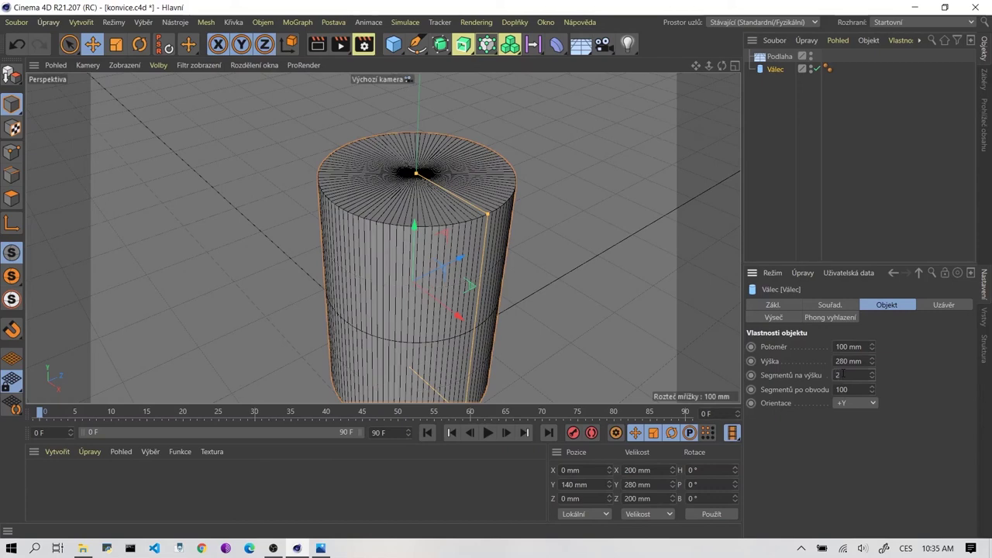
alt+middle_drag(578, 302, 644, 341)
click(852, 375)
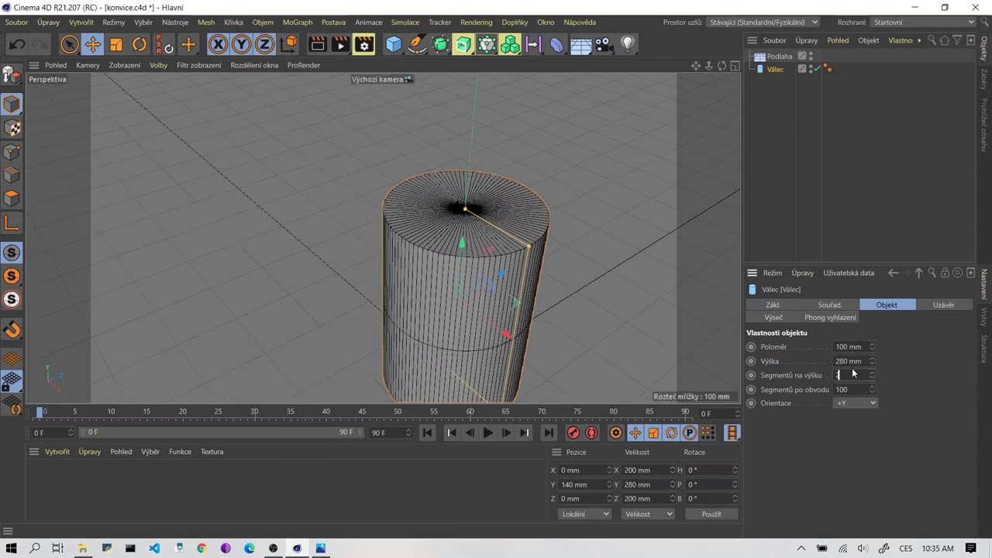
text(3)
key(Return)
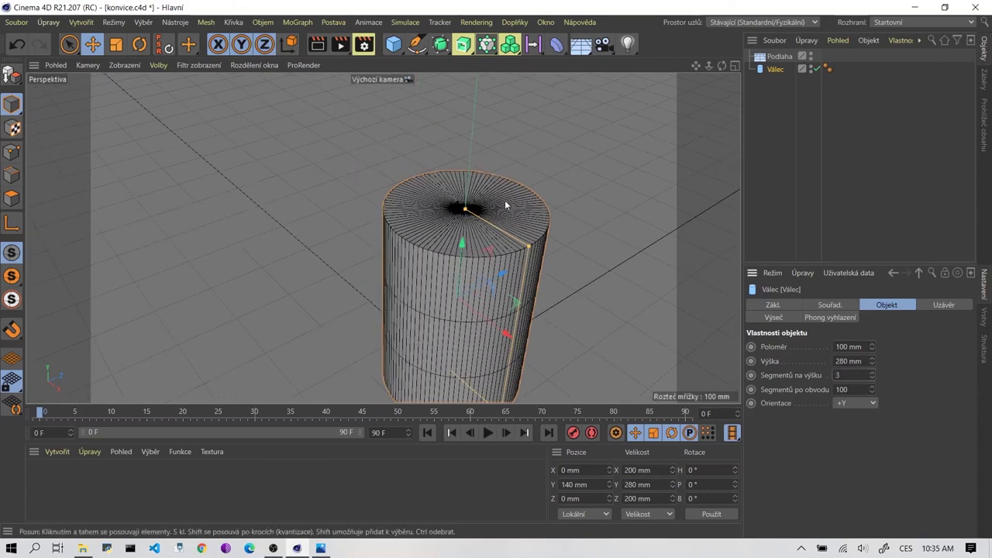
scroll(505, 206, down, 2)
scroll(506, 259, up, 2)
click(578, 163)
scroll(471, 230, up, 2)
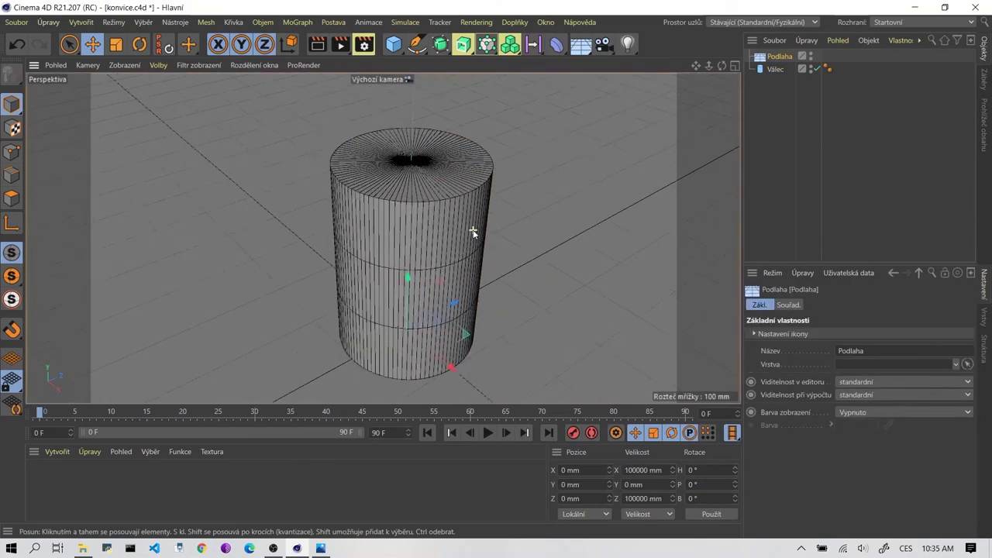
scroll(405, 240, up, 1)
alt+middle_drag(405, 240, 432, 238)
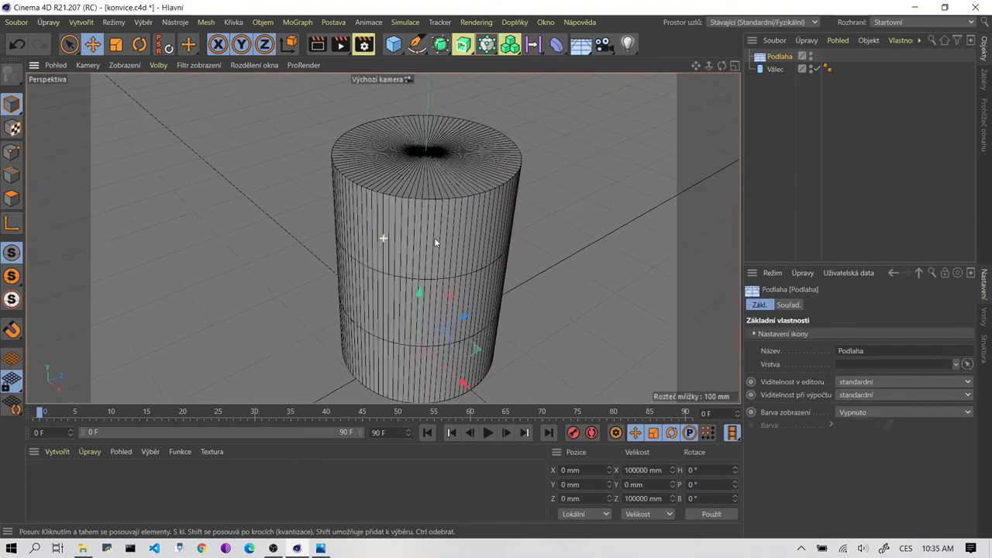
alt+middle_drag(432, 181, 422, 169)
Convert the cylinder to an editable polygon object with Převést na polygony (C).
click(425, 168)
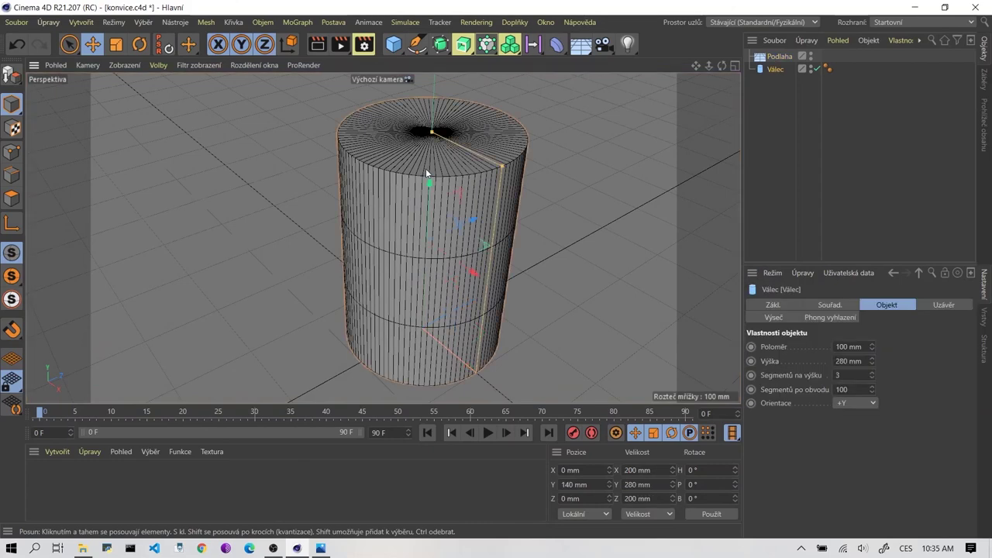
click(12, 81)
click(804, 107)
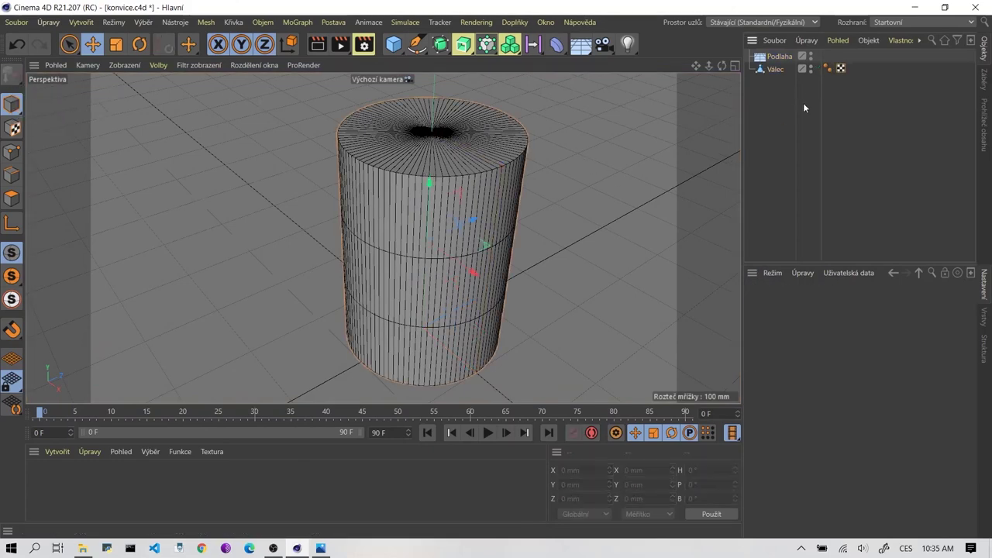
click(775, 69)
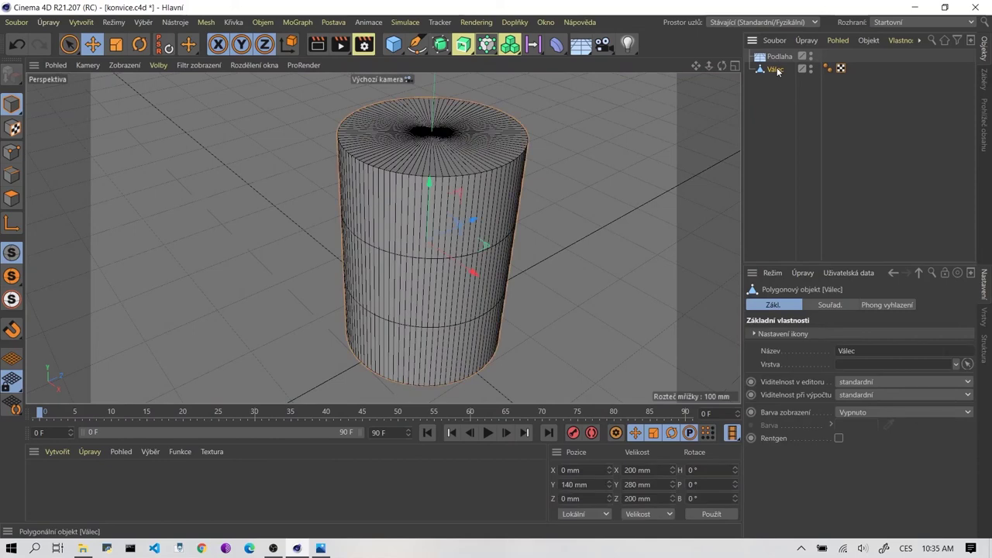
Try polygon and edge modes, return to model mode, and reopen the kettle photo.
click(12, 198)
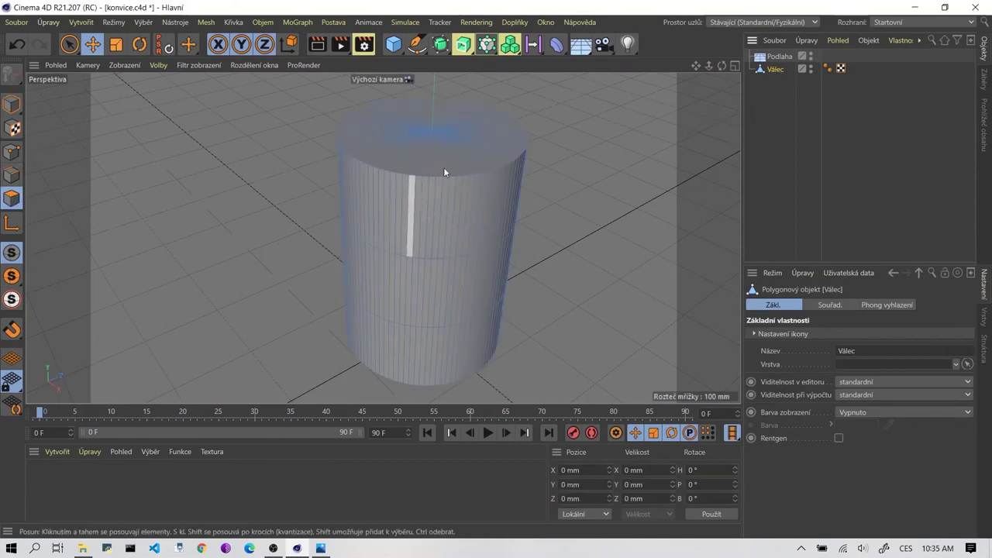
click(8, 172)
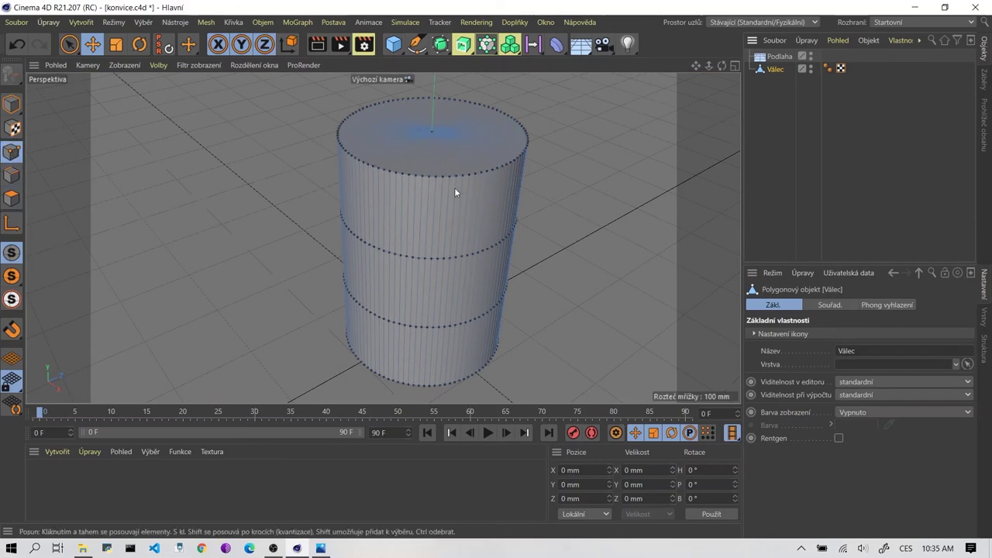
click(12, 104)
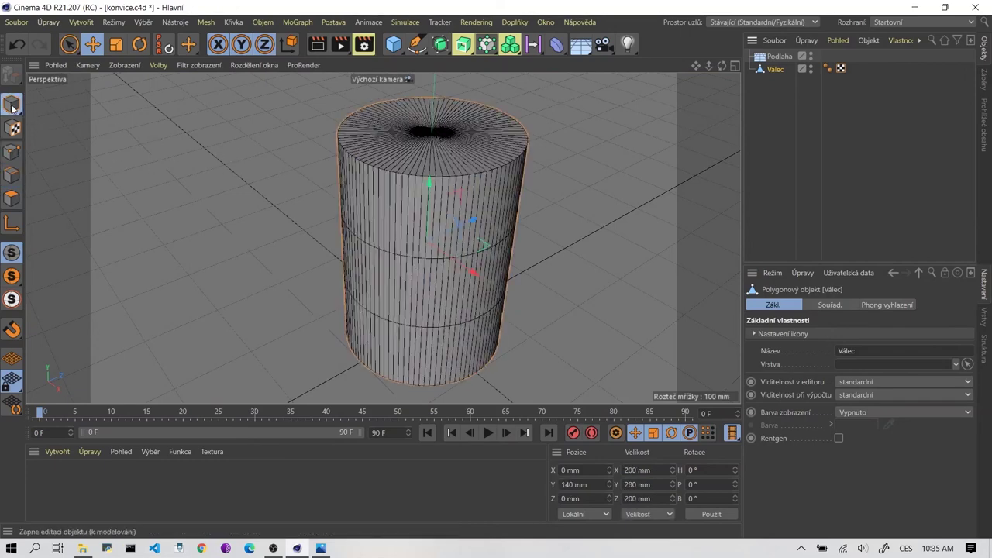
scroll(349, 179, down, 2)
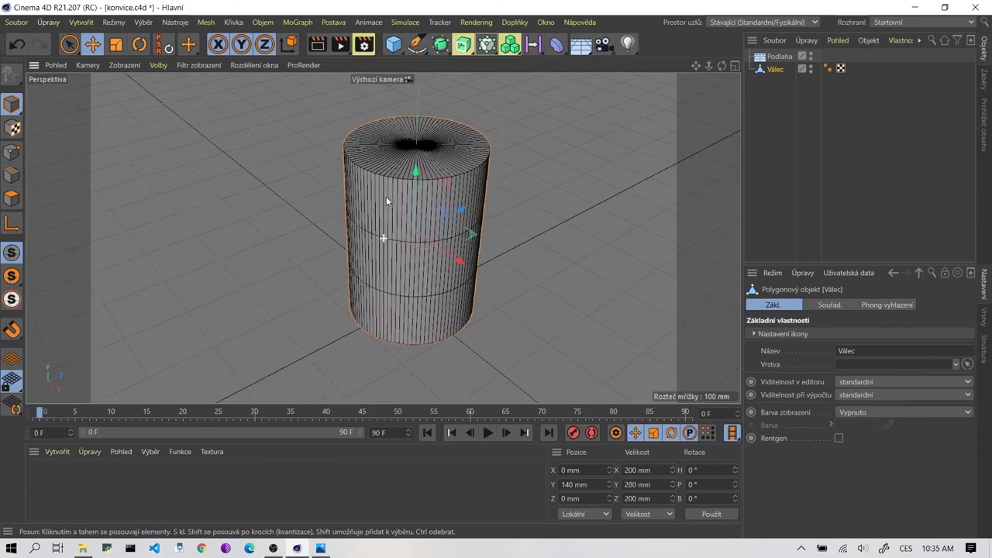
scroll(385, 235, down, 2)
click(327, 551)
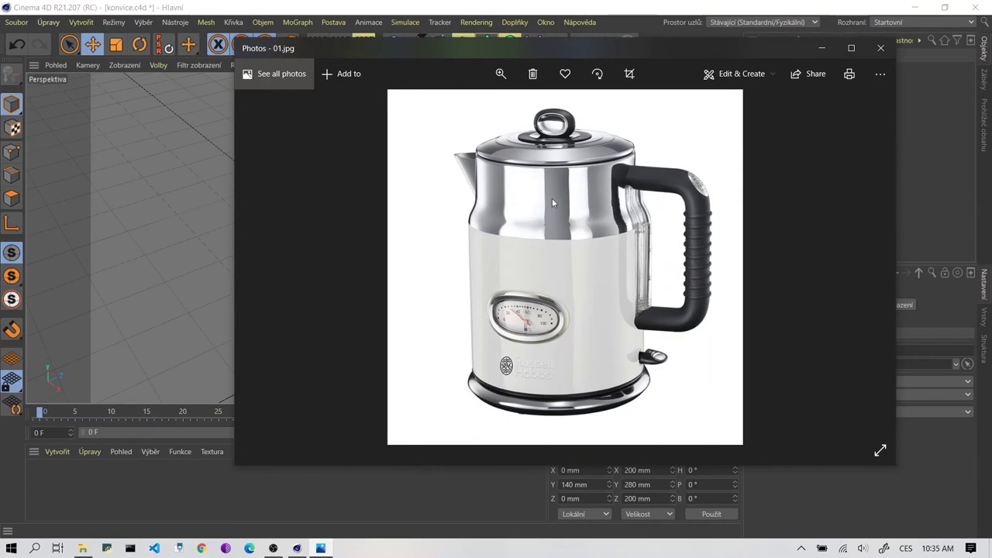
Minimize the 01.jpg kettle photo in Windows Photos.
click(822, 48)
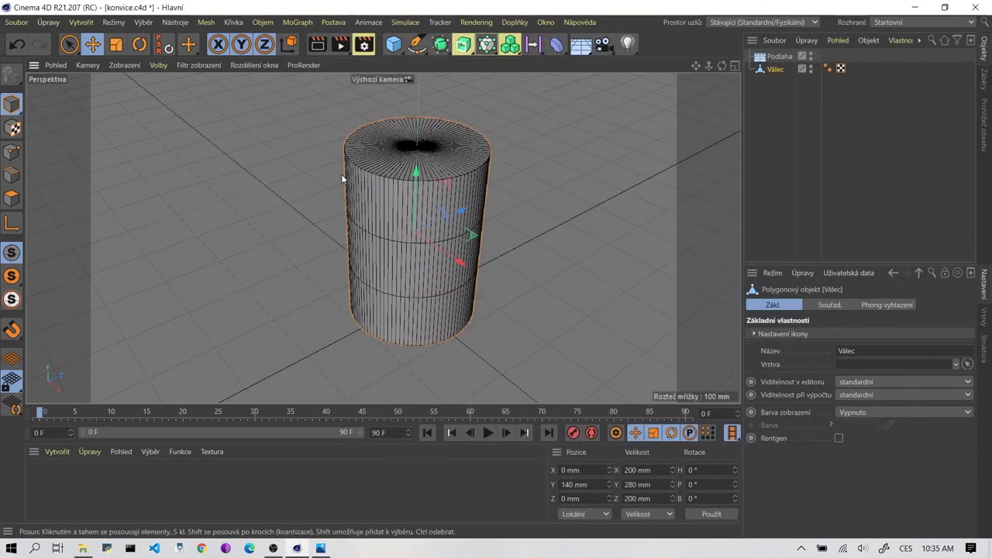
Maximize the Zprava (right) view and zoom in on the cylinder.
click(293, 172)
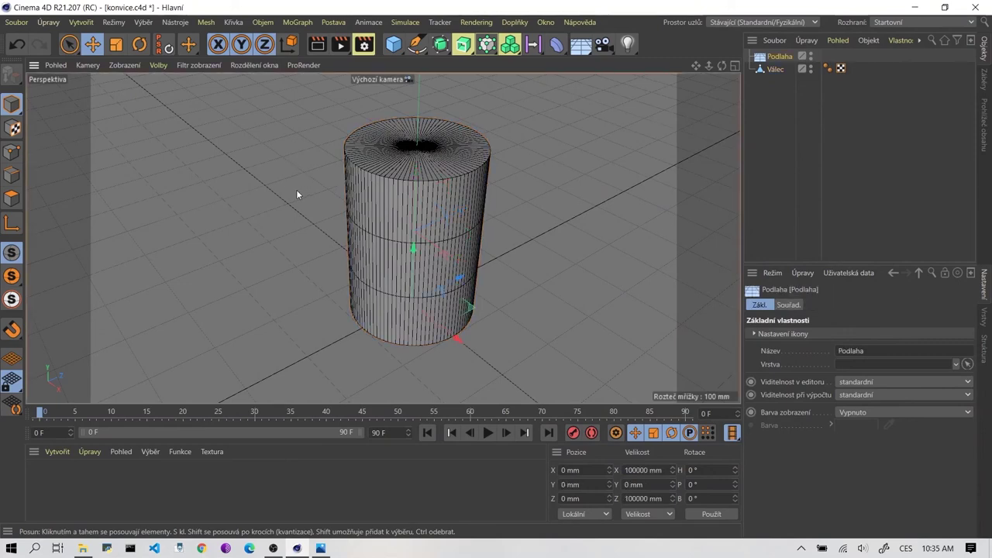
middle_click(324, 180)
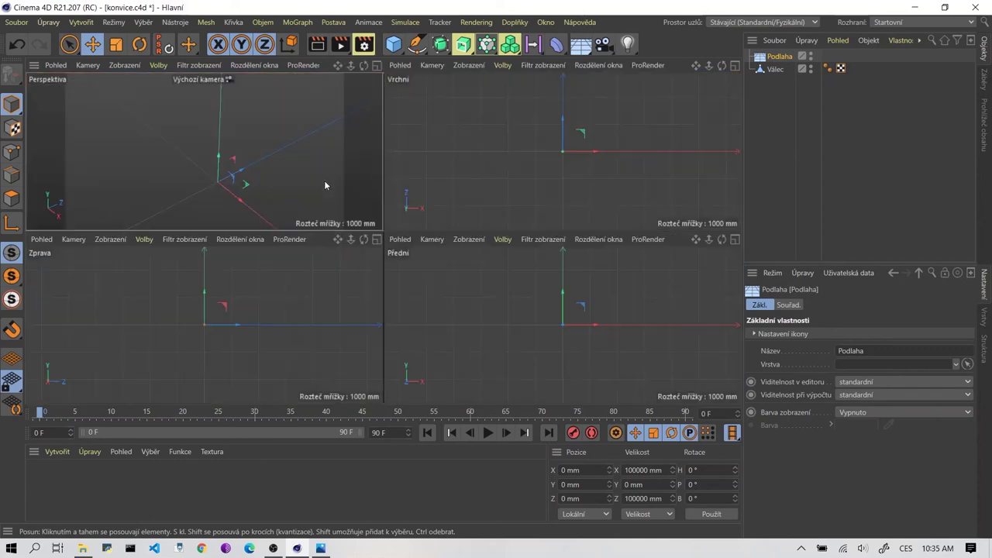
scroll(249, 294, up, 4)
scroll(239, 329, up, 3)
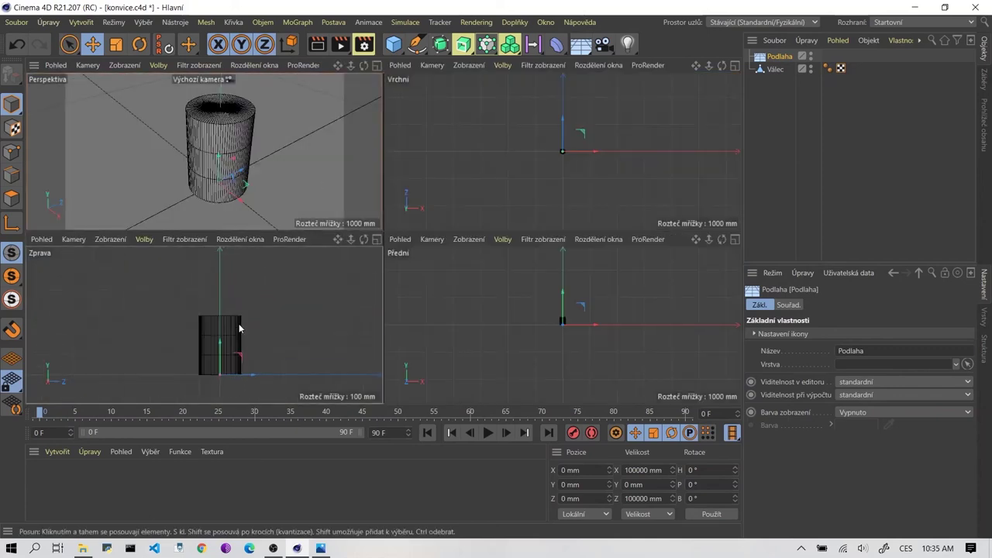
scroll(240, 325, up, 3)
middle_click(250, 303)
scroll(573, 193, up, 1)
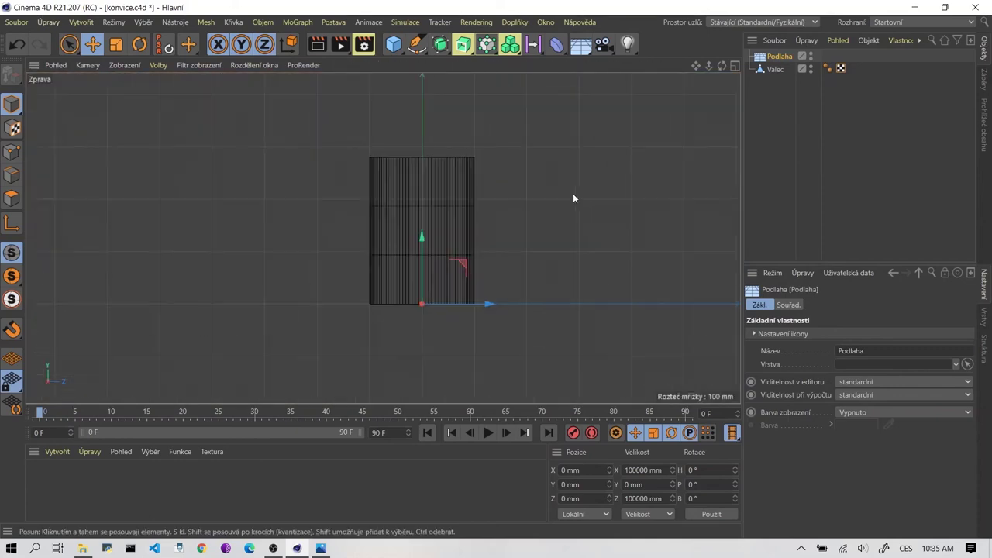
middle_drag(557, 199, 470, 209)
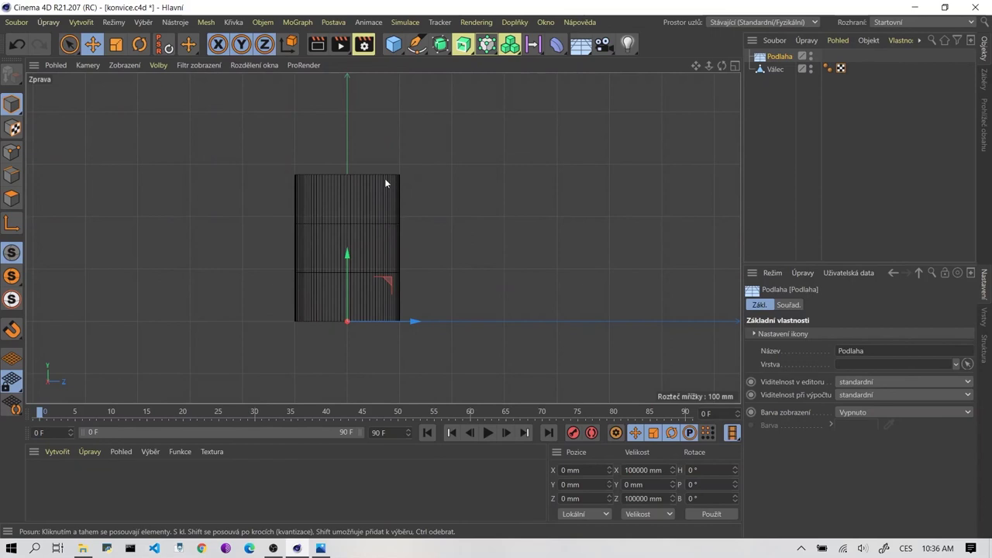
Re-maximize the Zprava view with nothing selected and centre the cylinder in it.
middle_click(292, 196)
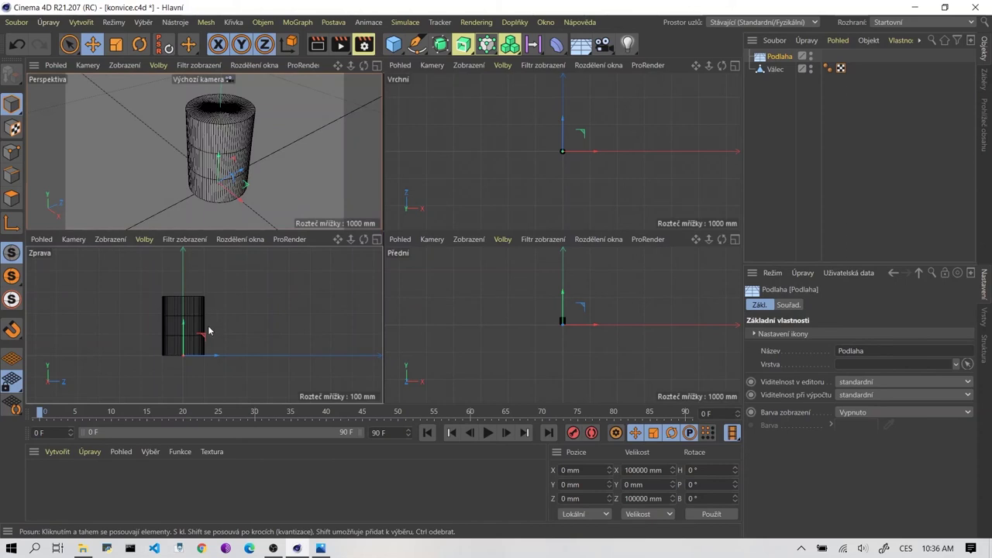
click(228, 312)
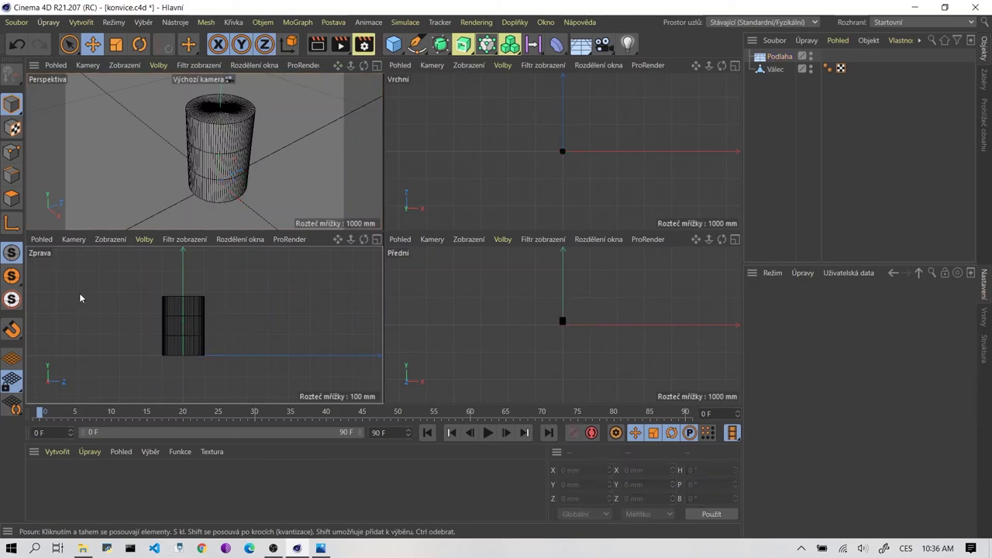
middle_click(127, 310)
scroll(316, 213, up, 3)
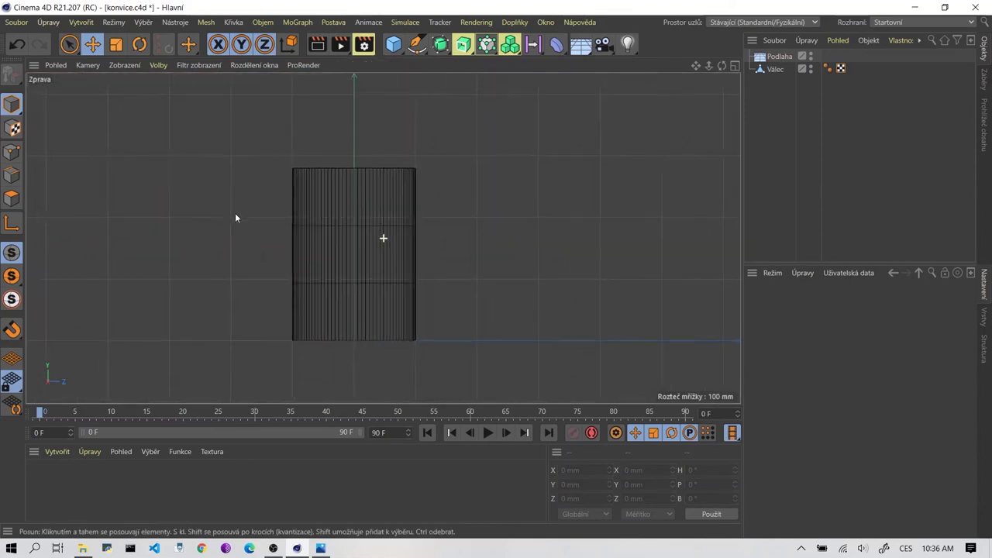
scroll(251, 215, down, 2)
alt+middle_drag(241, 212, 289, 225)
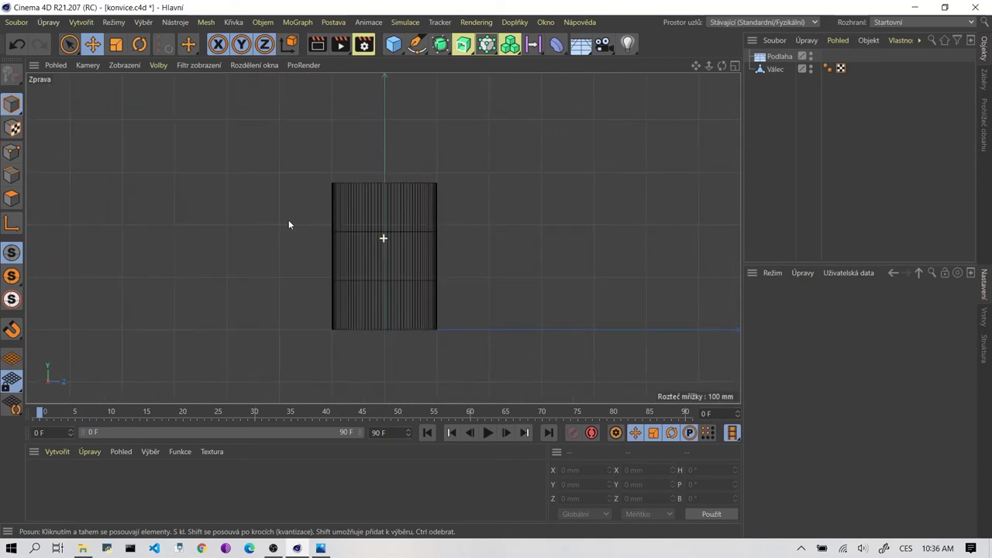
Assign the 'right' kettle blueprint from the BP folder as the right view's background image.
click(134, 69)
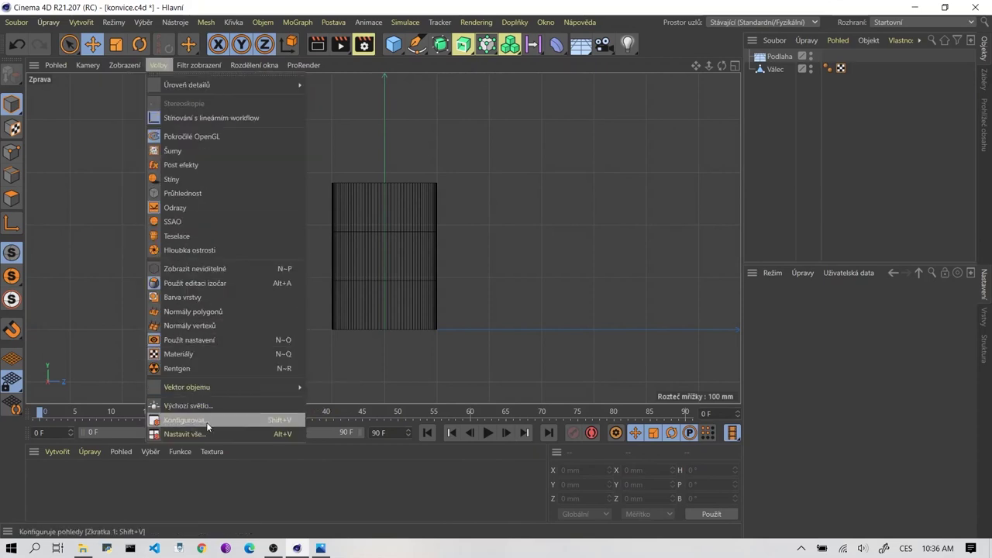
click(198, 420)
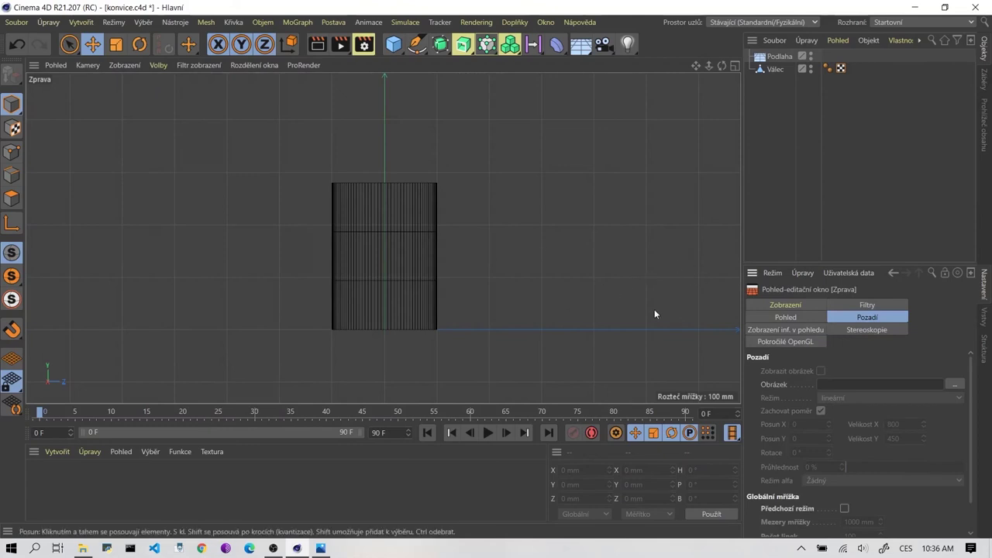
click(954, 385)
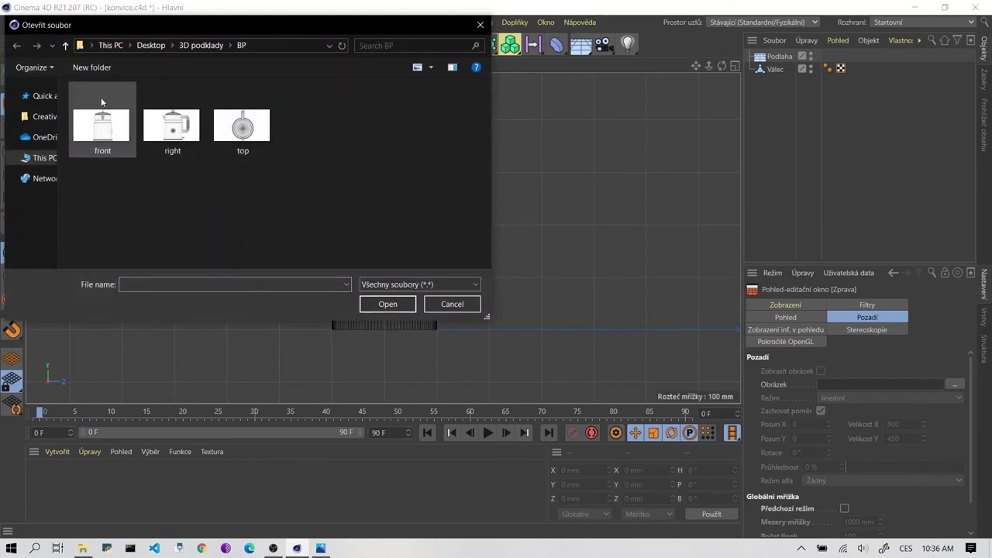
mouse_move(285, 27)
mouse_down()
mouse_move(750, 164)
mouse_move(376, 75)
mouse_up()
click(265, 172)
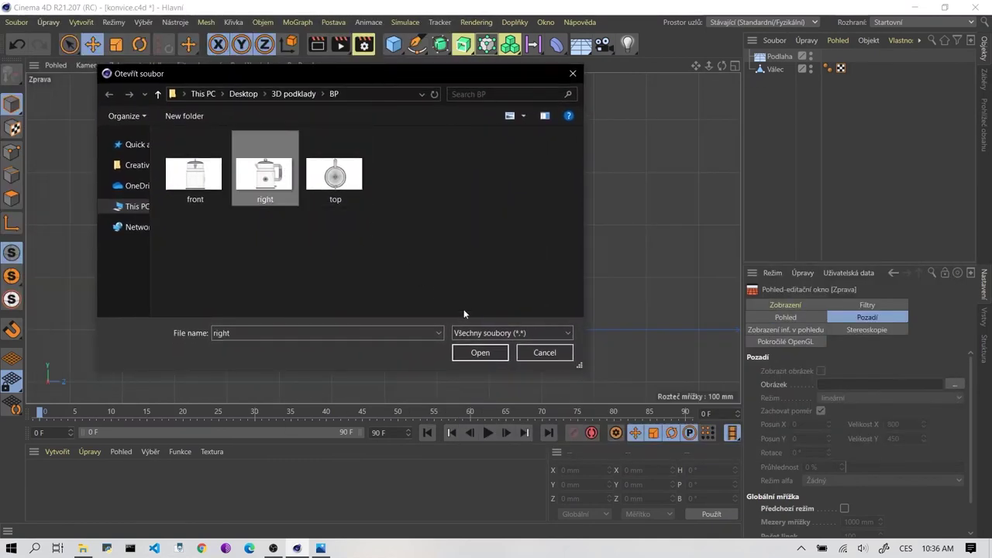
click(482, 354)
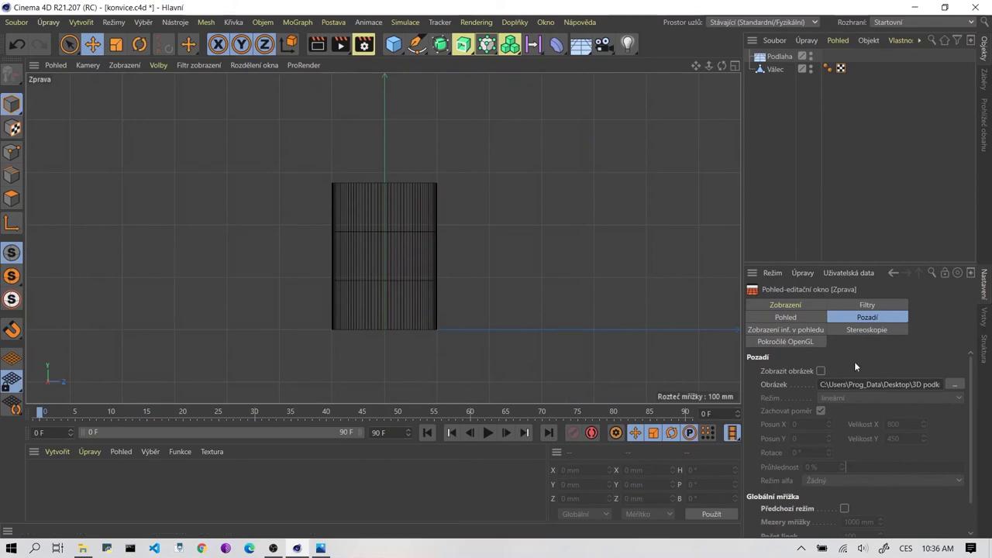
Enable Zobrazit obrázek so the blueprint shows behind the cylinder.
click(821, 372)
scroll(386, 183, down, 1)
scroll(386, 182, down, 3)
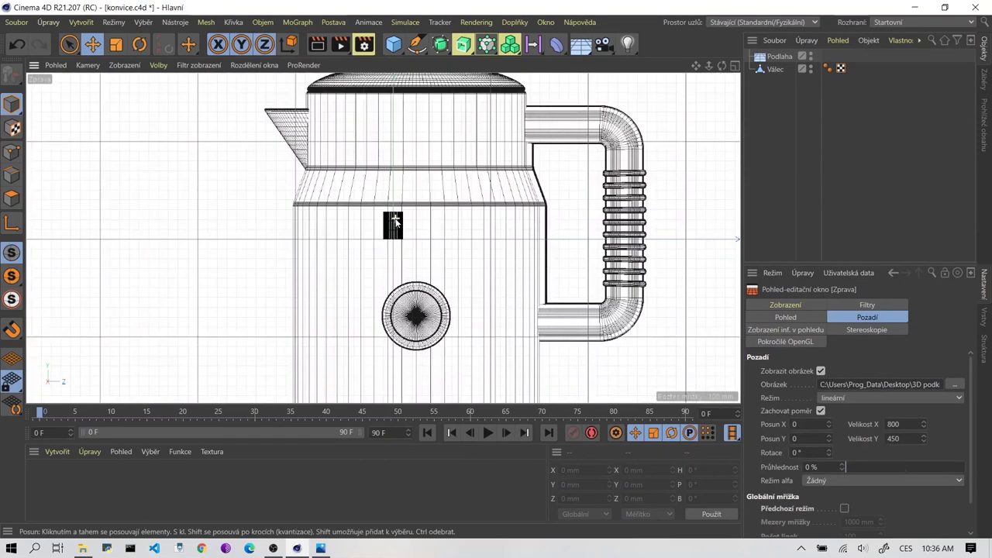
scroll(386, 183, down, 2)
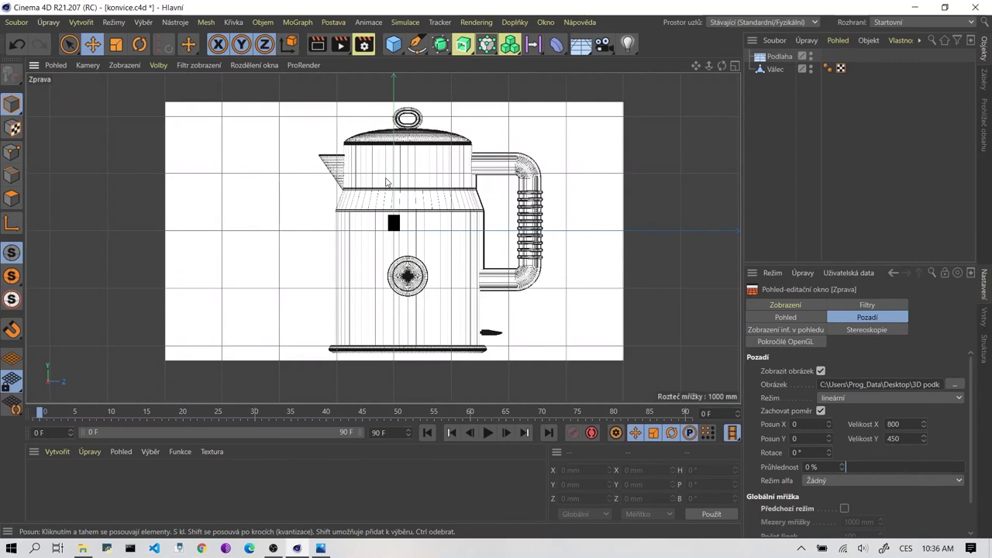
scroll(390, 157, up, 2)
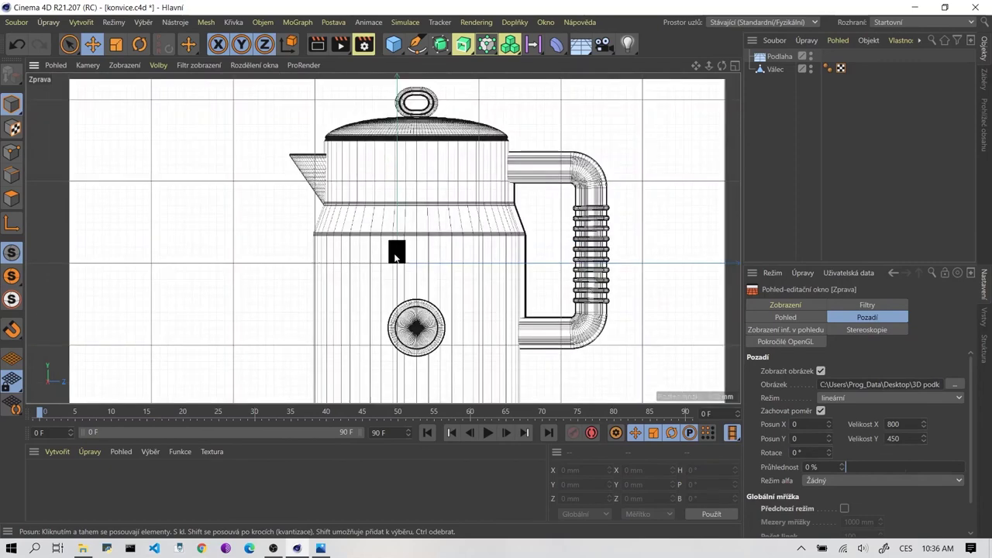
scroll(395, 252, up, 2)
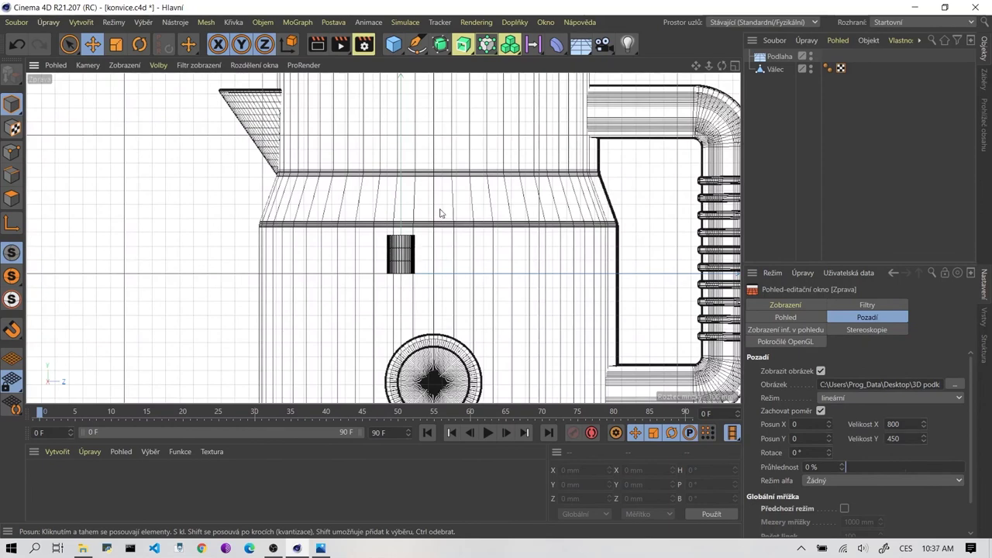
scroll(439, 212, down, 1)
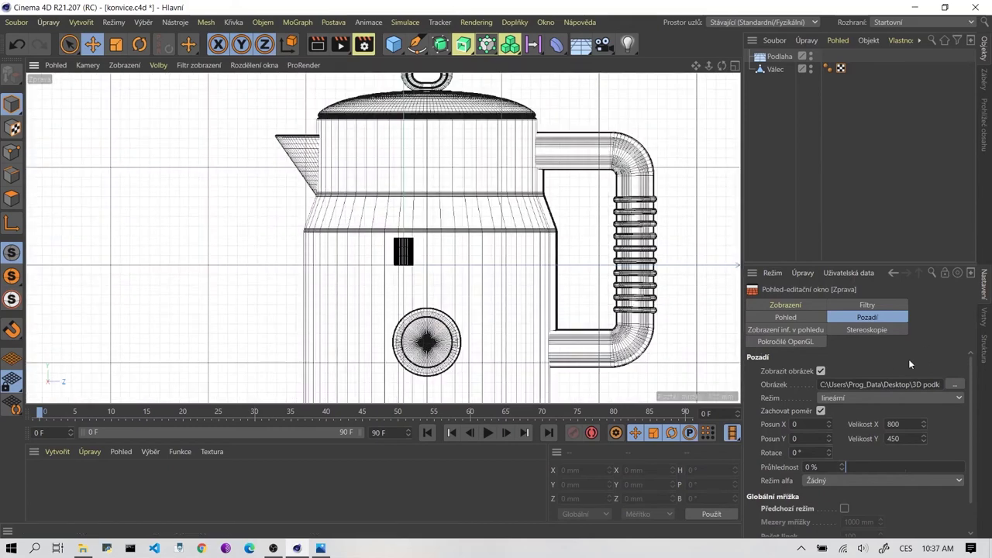
scroll(421, 272, down, 1)
scroll(421, 271, down, 1)
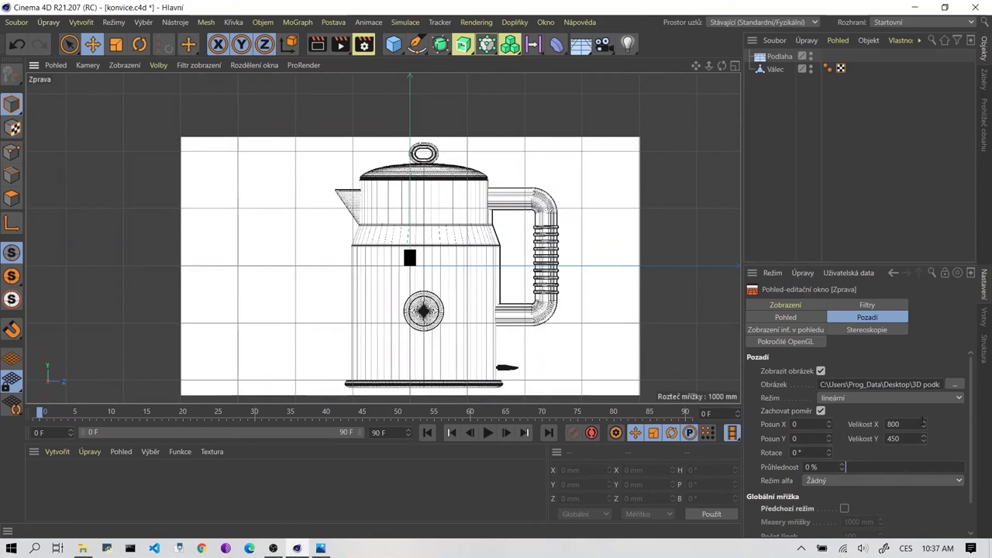
Resize the blueprint to 62 × 34.875 and offset it to X -2, Y 12.
drag(922, 423, 922, 496)
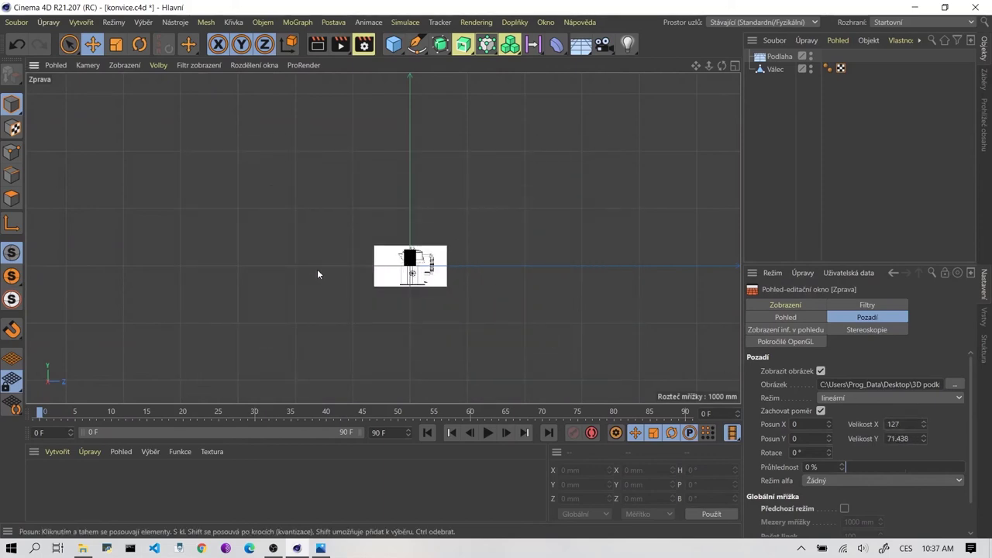
scroll(372, 263, up, 2)
scroll(467, 252, up, 3)
scroll(467, 252, up, 2)
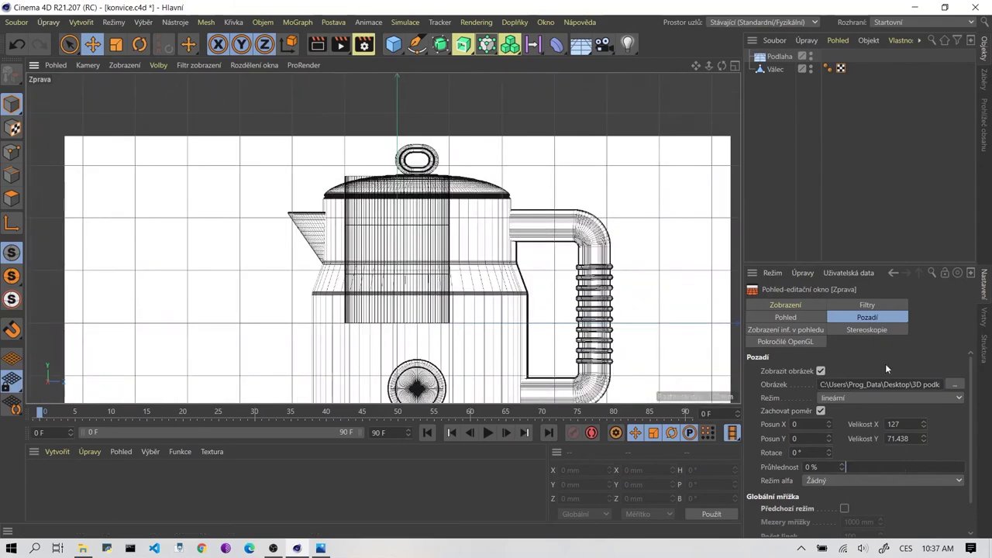
drag(923, 424, 923, 465)
scroll(416, 223, up, 2)
scroll(416, 224, up, 2)
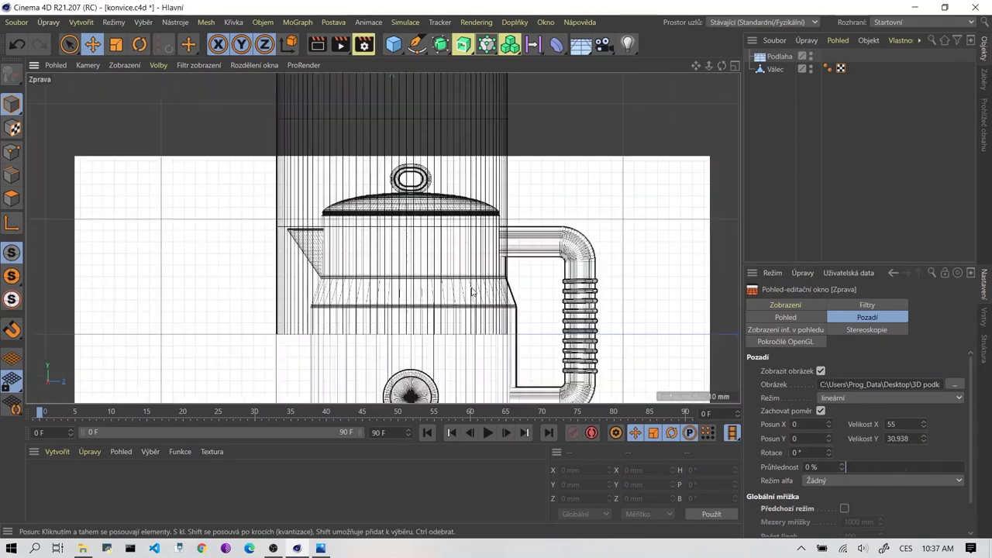
scroll(415, 223, up, 1)
scroll(381, 369, up, 2)
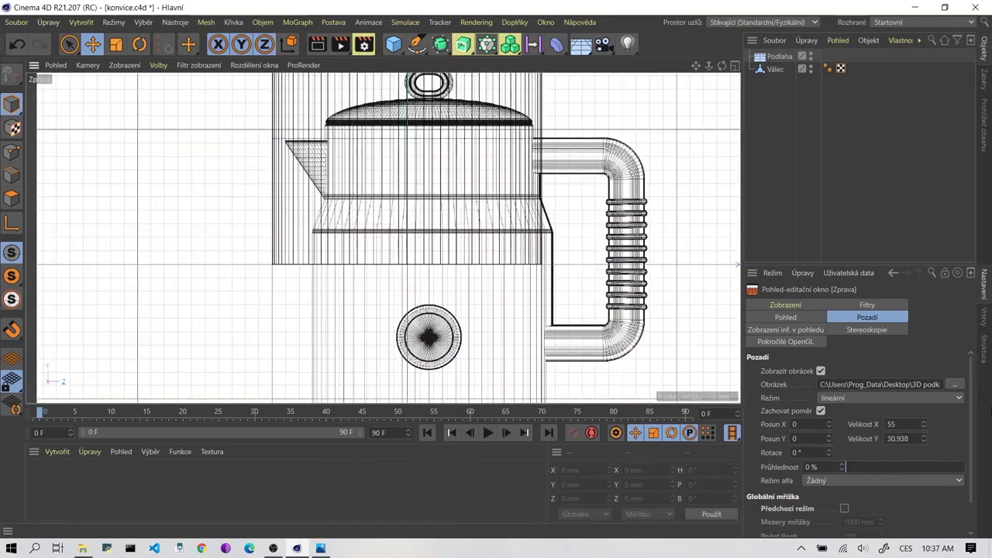
drag(924, 428, 923, 424)
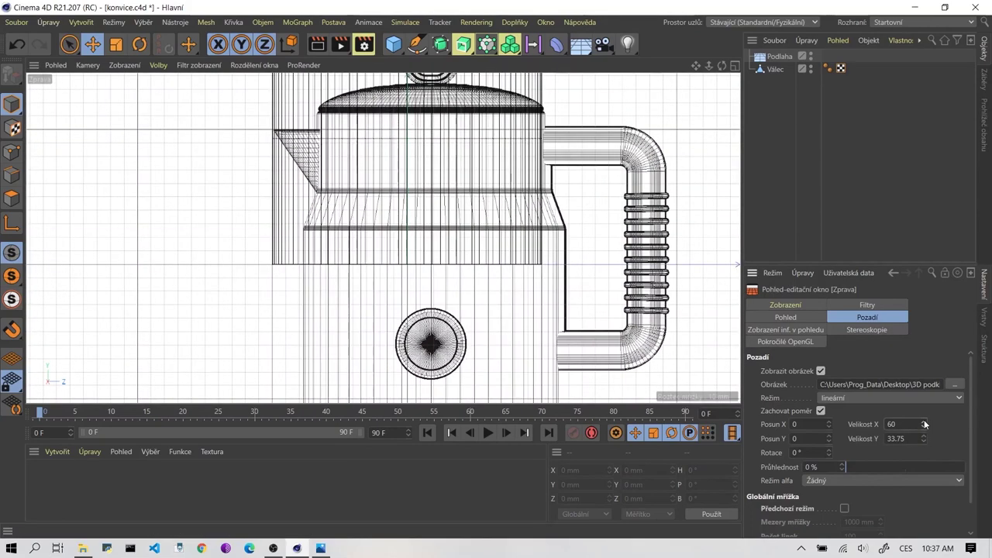
drag(828, 424, 830, 440)
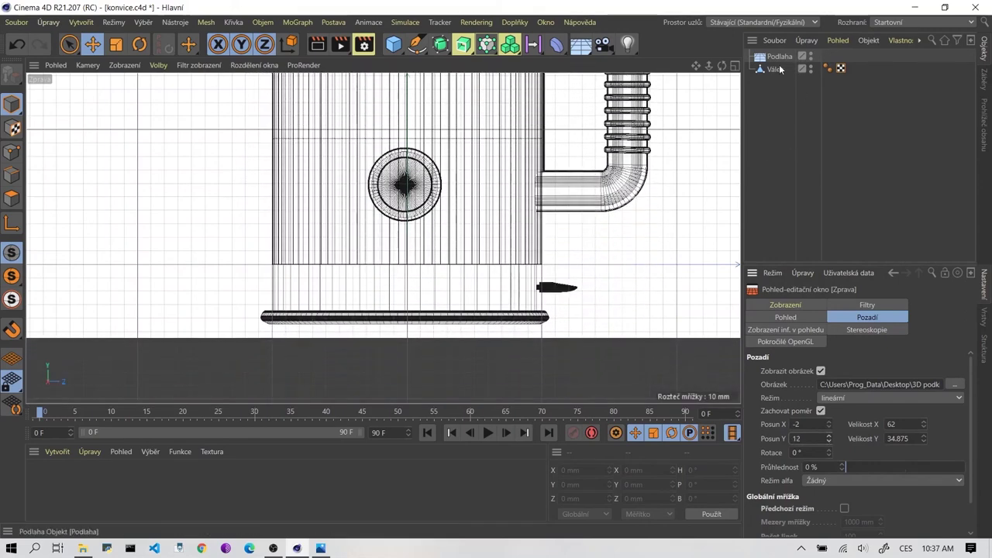
click(775, 69)
key(h)
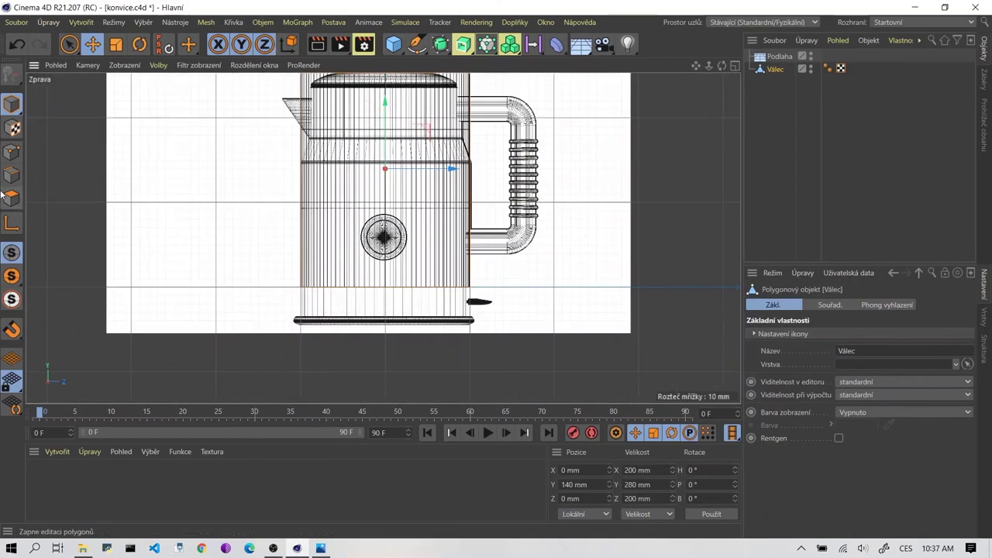
click(11, 198)
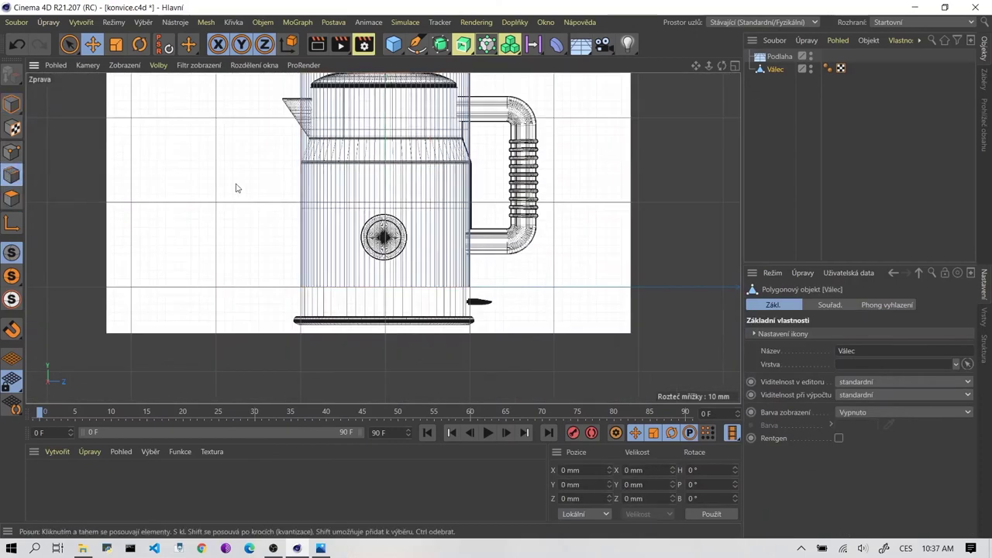
scroll(237, 185, up, 2)
scroll(422, 297, up, 2)
scroll(422, 297, up, 1)
scroll(422, 296, down, 2)
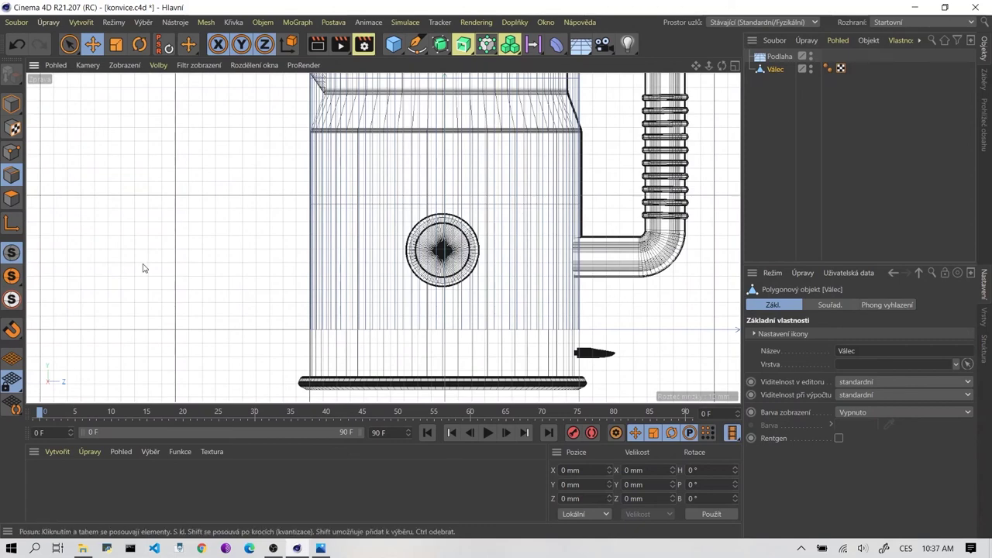
key(shift+v)
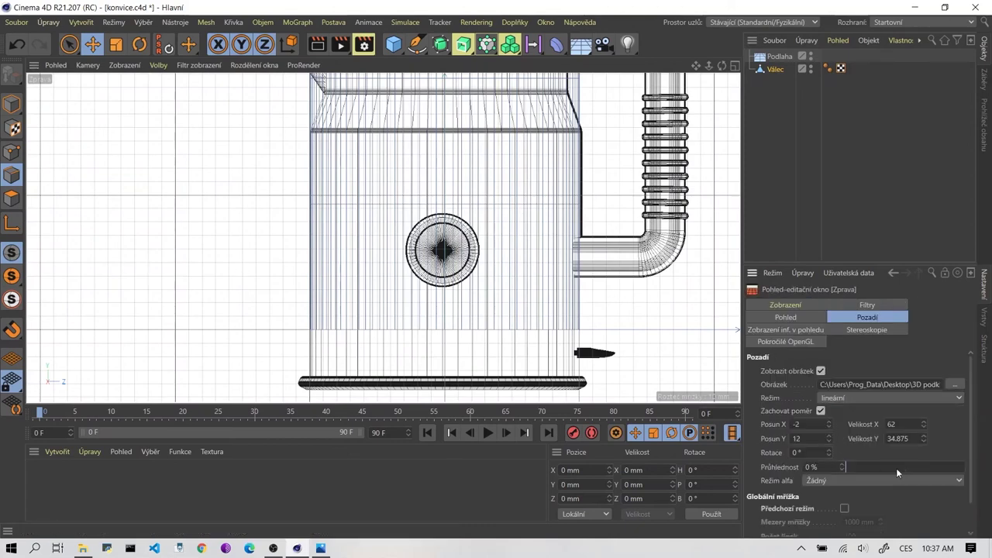
drag(896, 473, 931, 473)
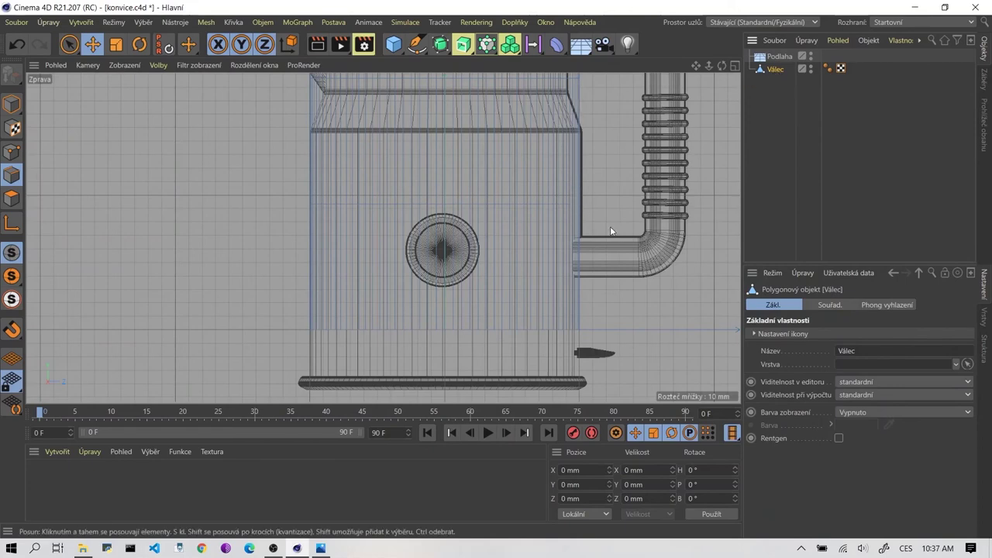
key(shift+v)
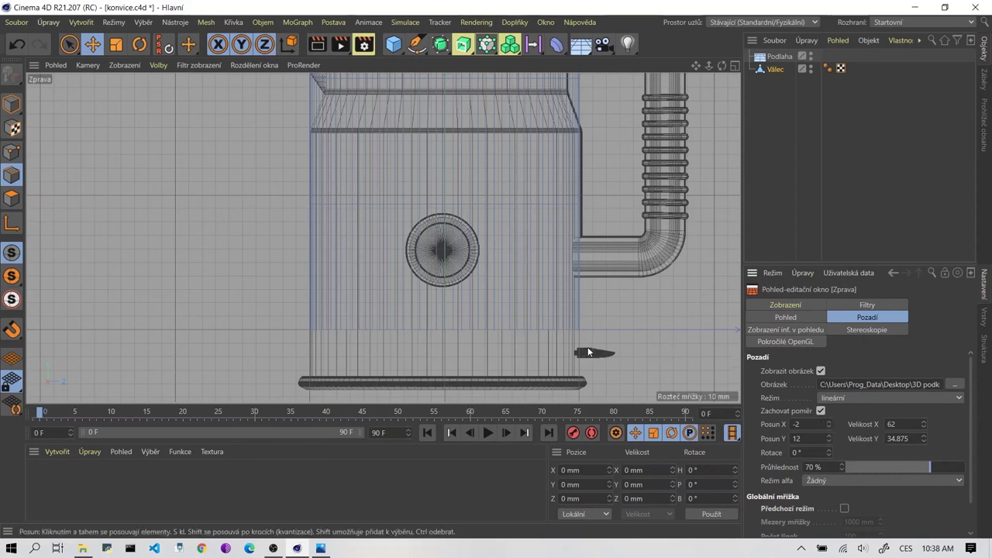
scroll(577, 341, up, 2)
scroll(572, 335, up, 2)
scroll(570, 334, up, 2)
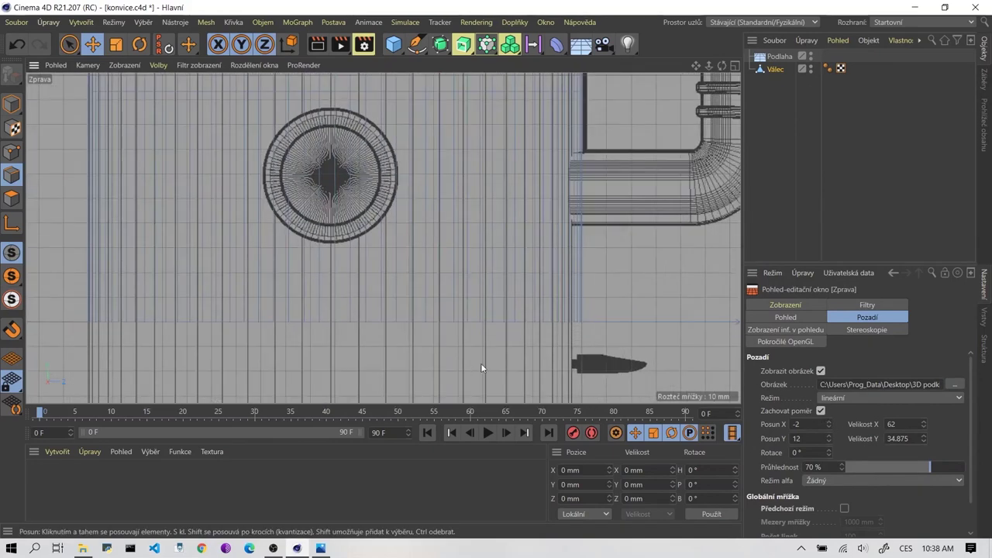
scroll(664, 316, down, 2)
scroll(645, 303, down, 1)
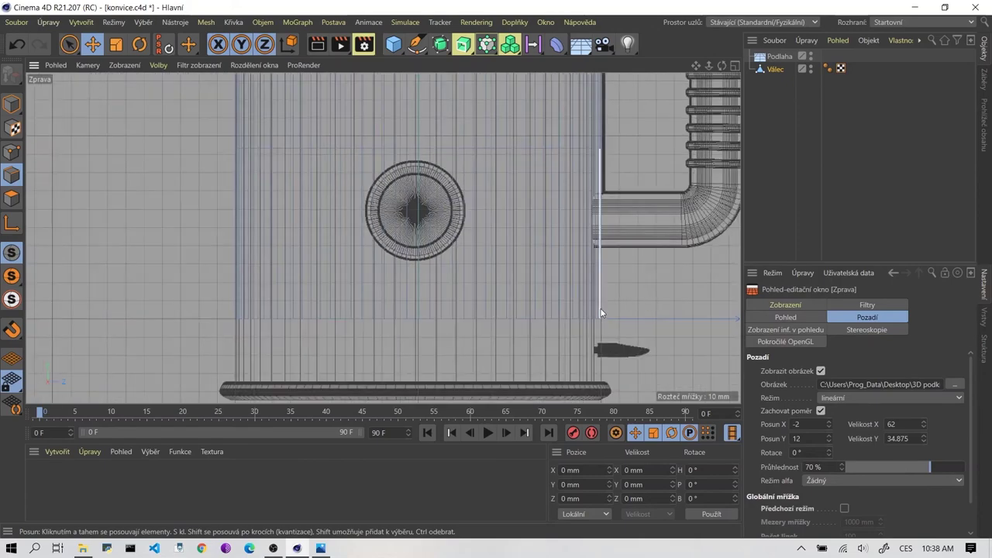
scroll(611, 298, up, 2)
scroll(612, 299, down, 2)
scroll(607, 242, up, 1)
scroll(609, 251, down, 1)
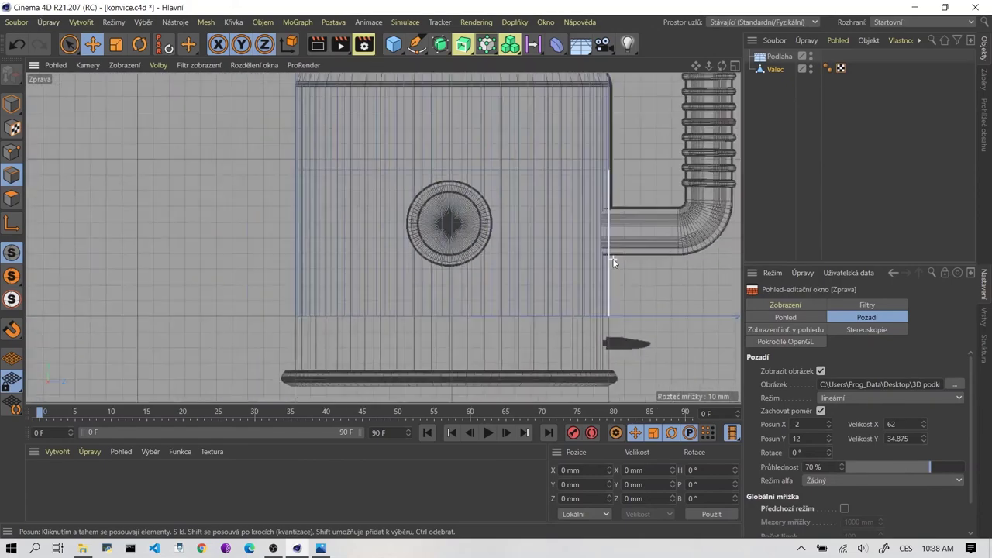
scroll(593, 178, down, 2)
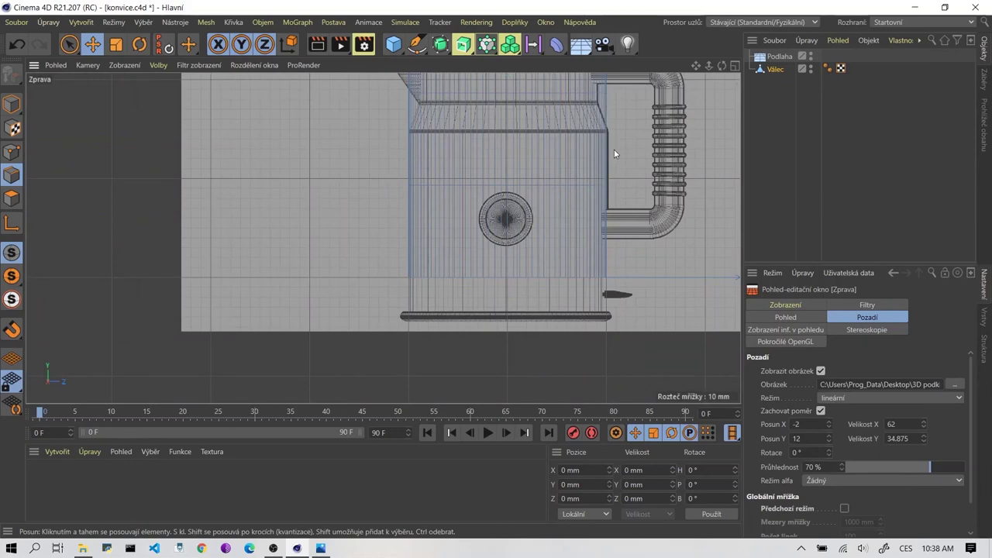
scroll(611, 158, up, 2)
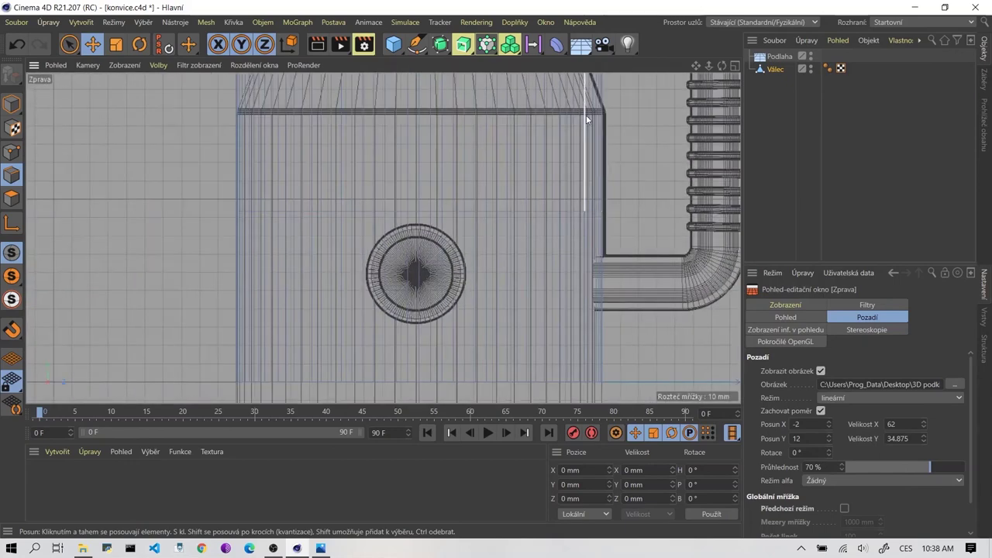
scroll(610, 155, down, 2)
scroll(552, 297, up, 1)
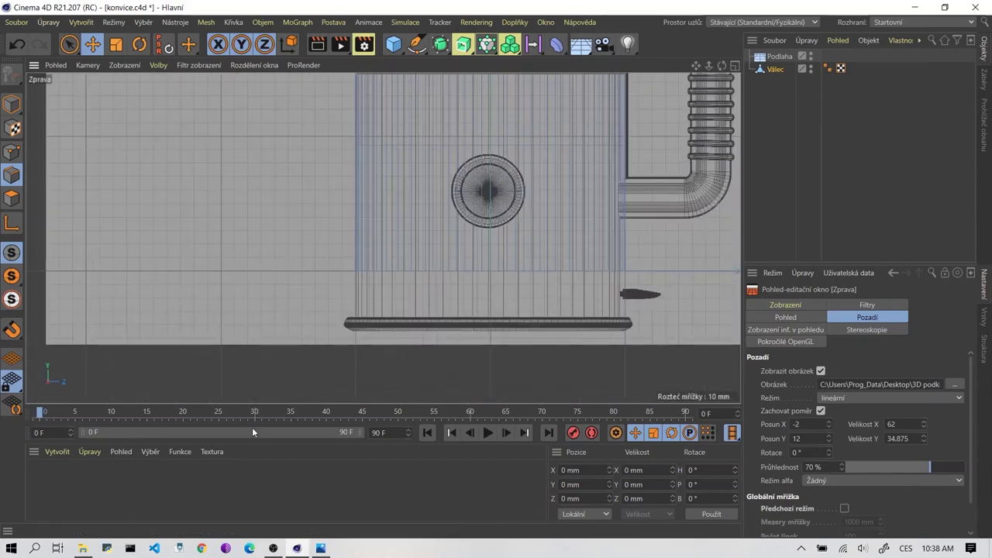
click(320, 548)
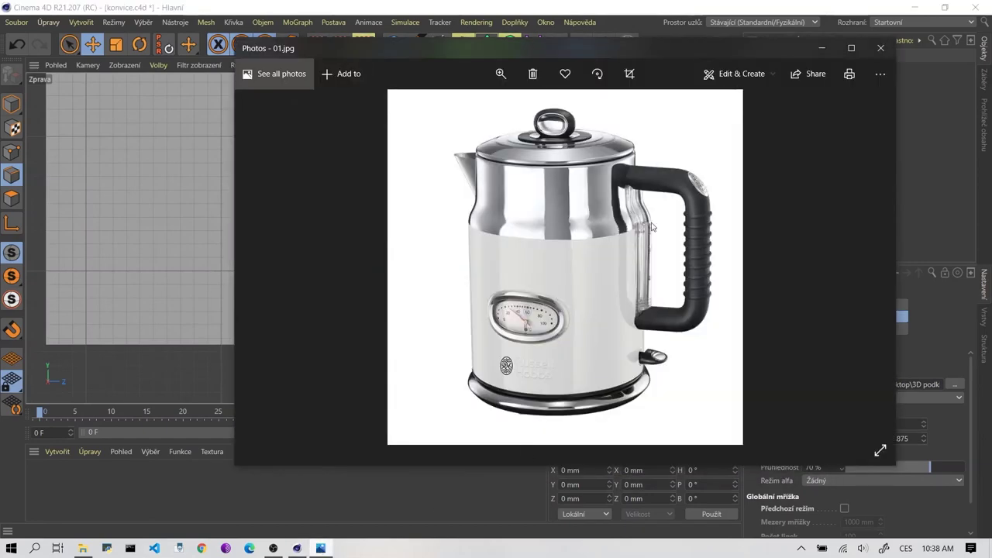
click(823, 49)
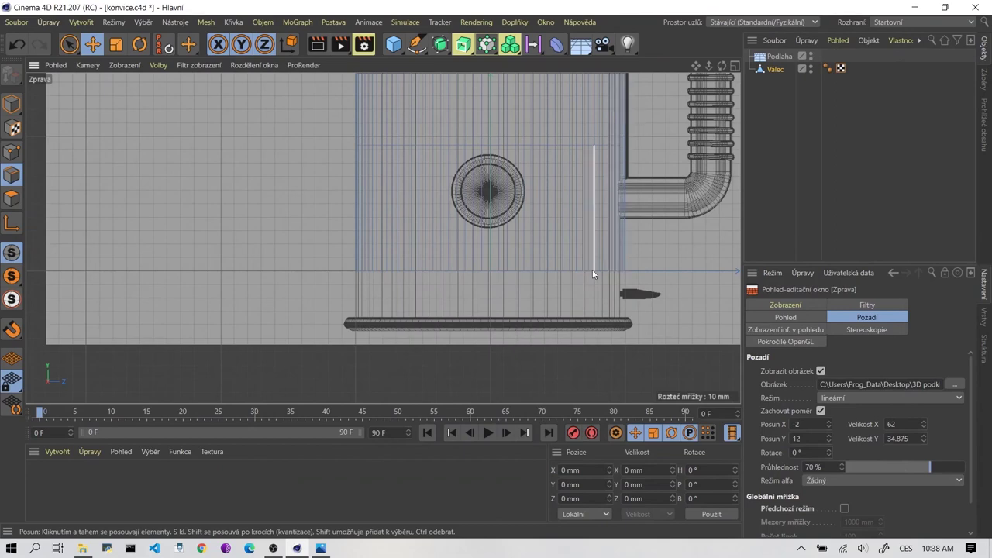
Set the blueprint size to 63 × 35.438 with the spinner arrows.
scroll(592, 275, up, 3)
scroll(591, 274, up, 2)
scroll(671, 285, down, 2)
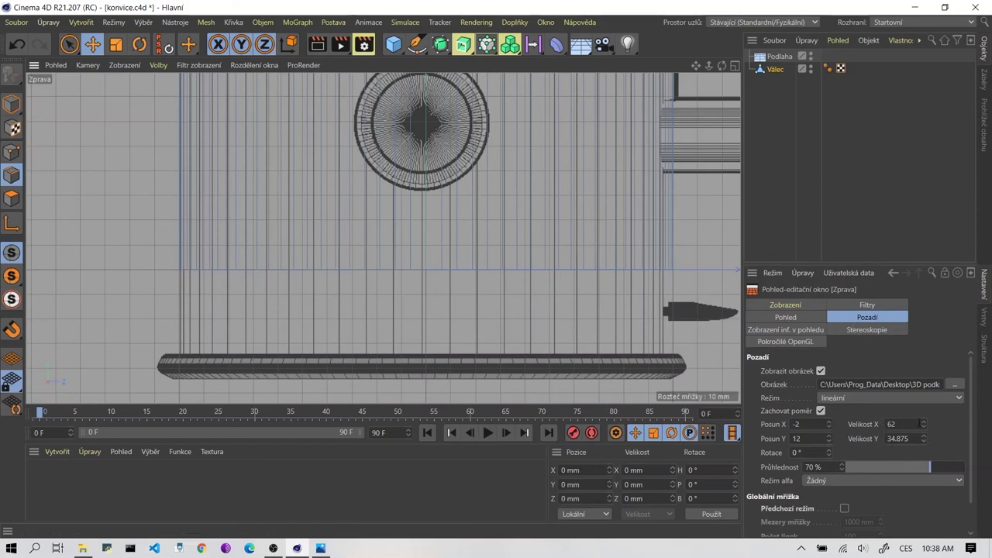
click(891, 424)
click(924, 423)
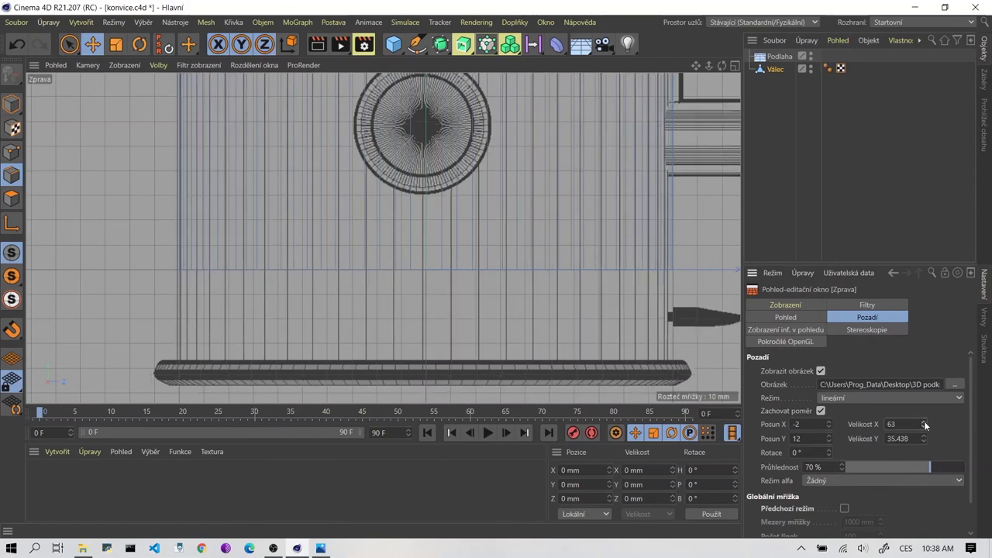
click(924, 423)
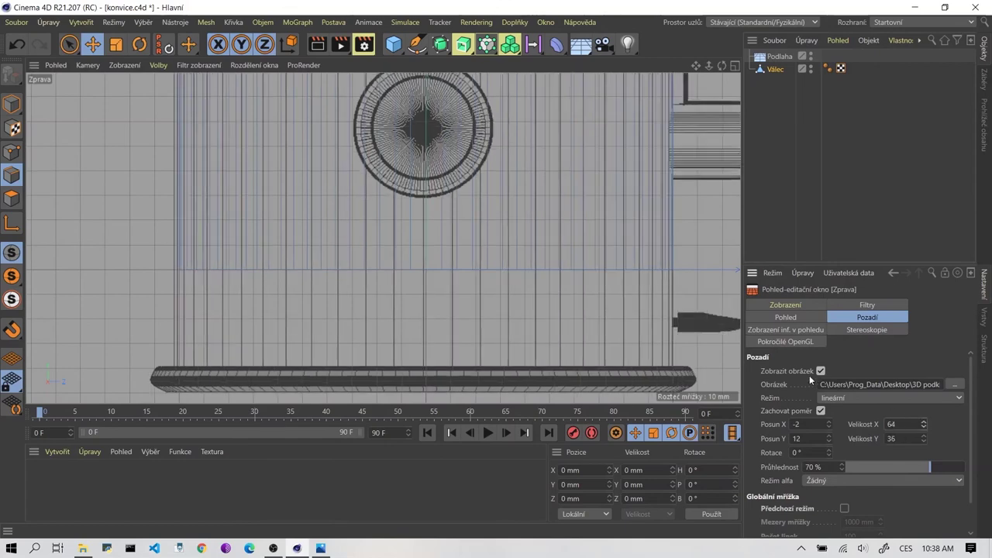
click(925, 427)
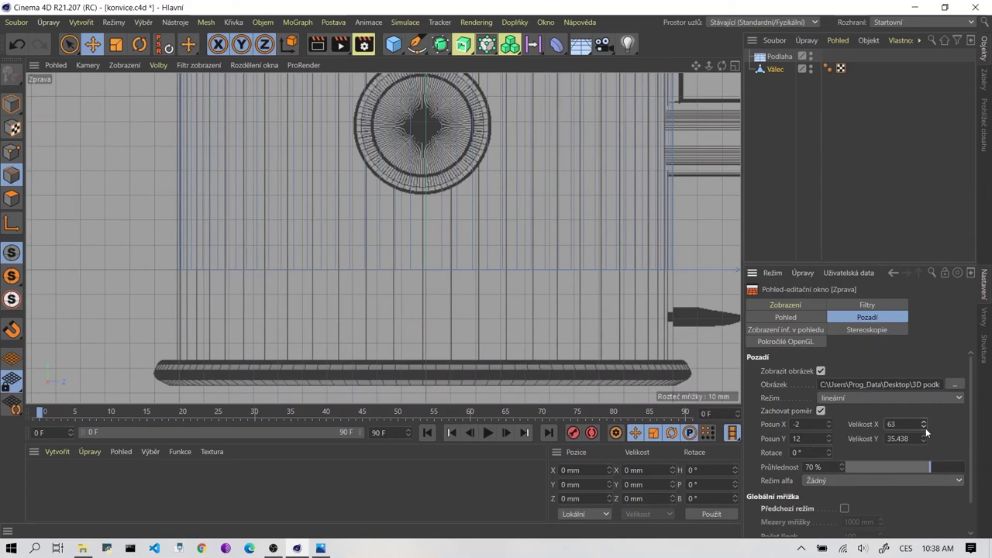
Set the blueprint offset to X -1.8 and raise Y to 15.
click(830, 427)
click(829, 422)
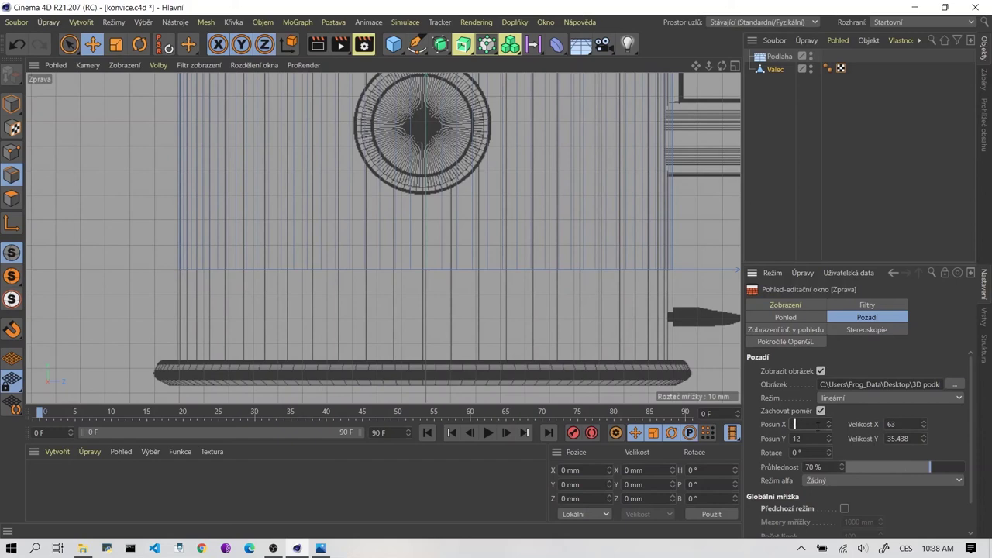
text(-1,8)
key(Return)
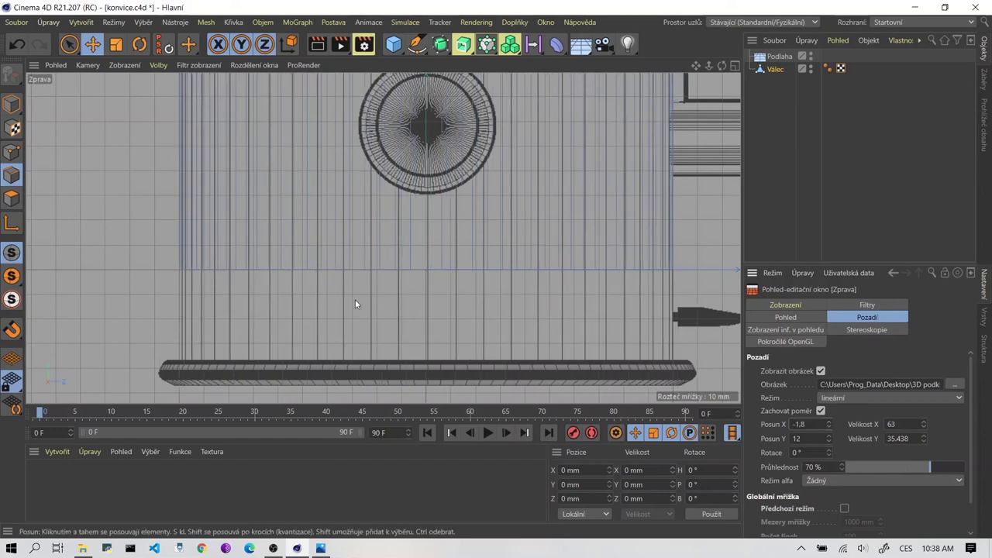
scroll(405, 336, down, 2)
scroll(442, 305, down, 1)
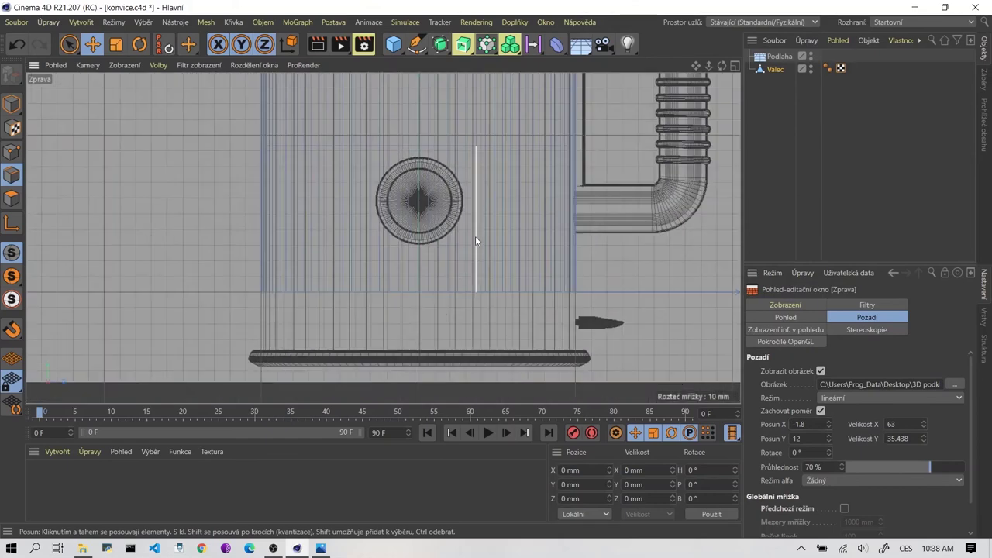
click(829, 441)
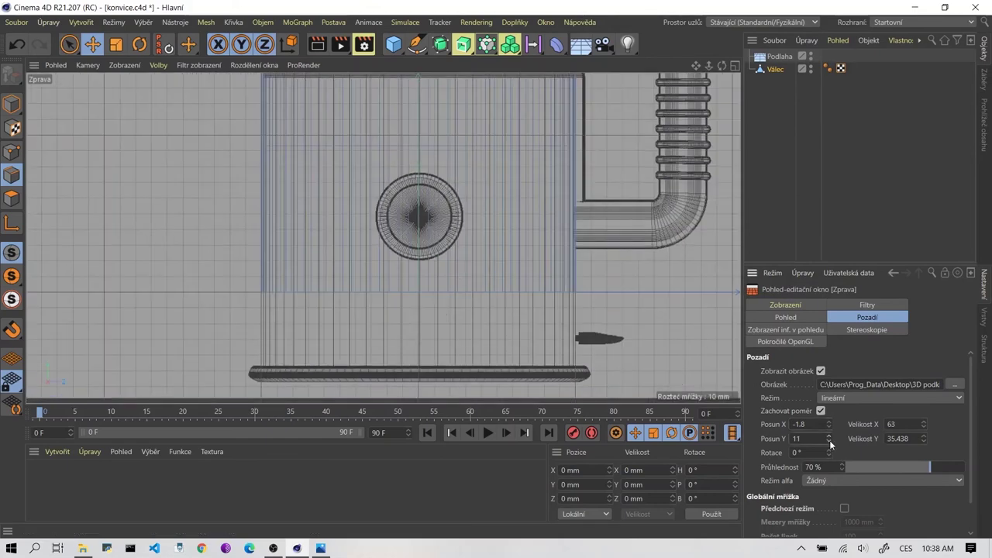
click(829, 438)
click(830, 438)
click(829, 438)
click(829, 438)
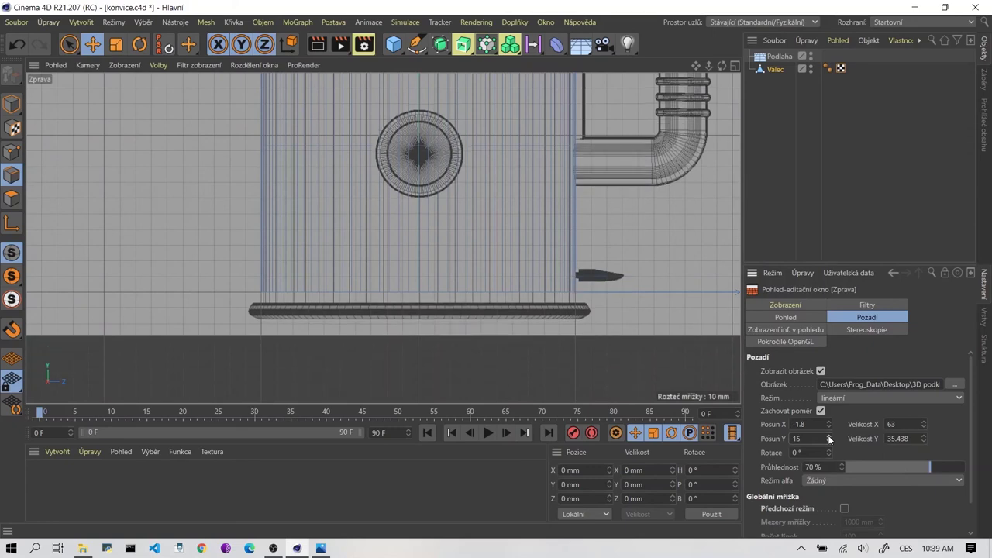
click(829, 438)
Zoom and pan the right view to check blueprint alignment, then return to four views.
scroll(554, 265, up, 1)
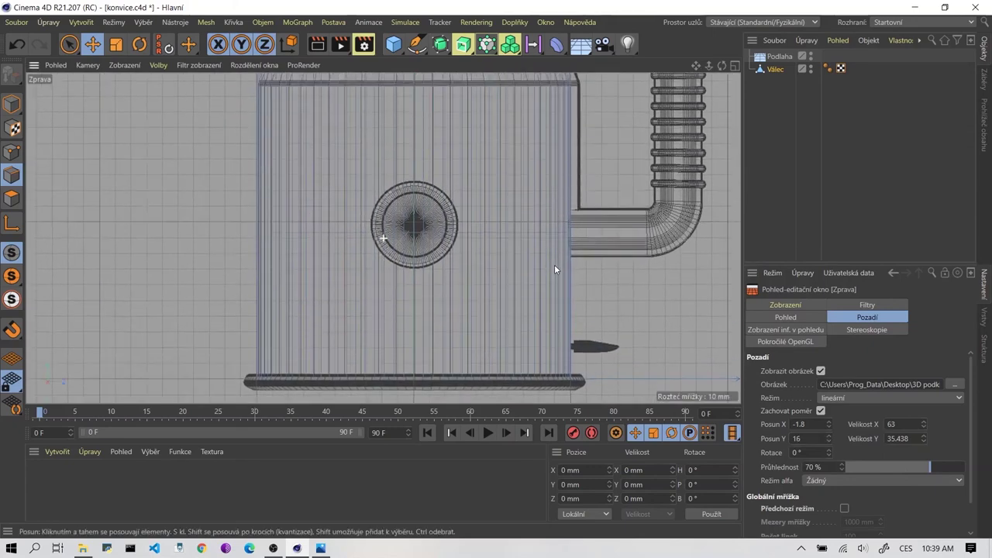
scroll(554, 264, up, 2)
scroll(365, 132, up, 4)
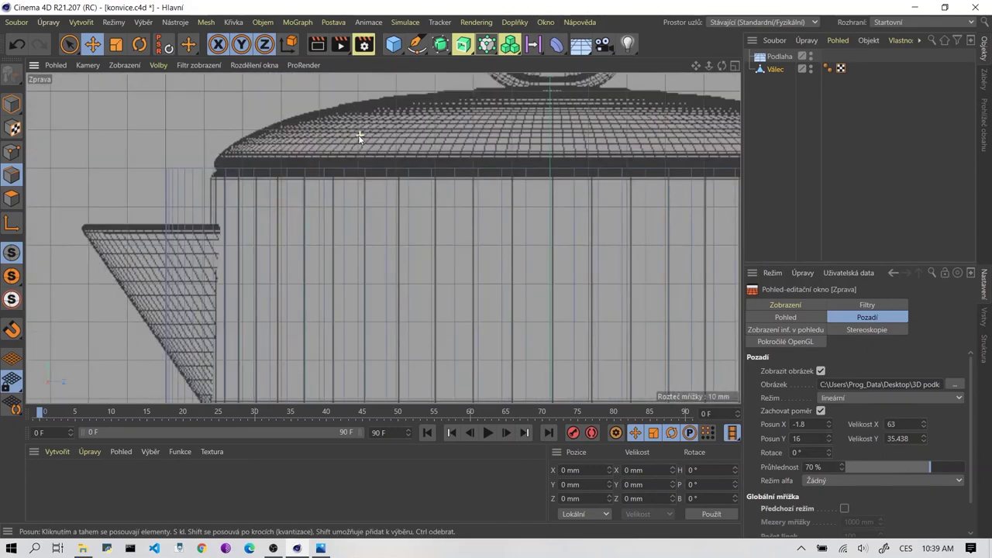
scroll(243, 175, down, 3)
scroll(492, 215, up, 3)
scroll(491, 215, down, 2)
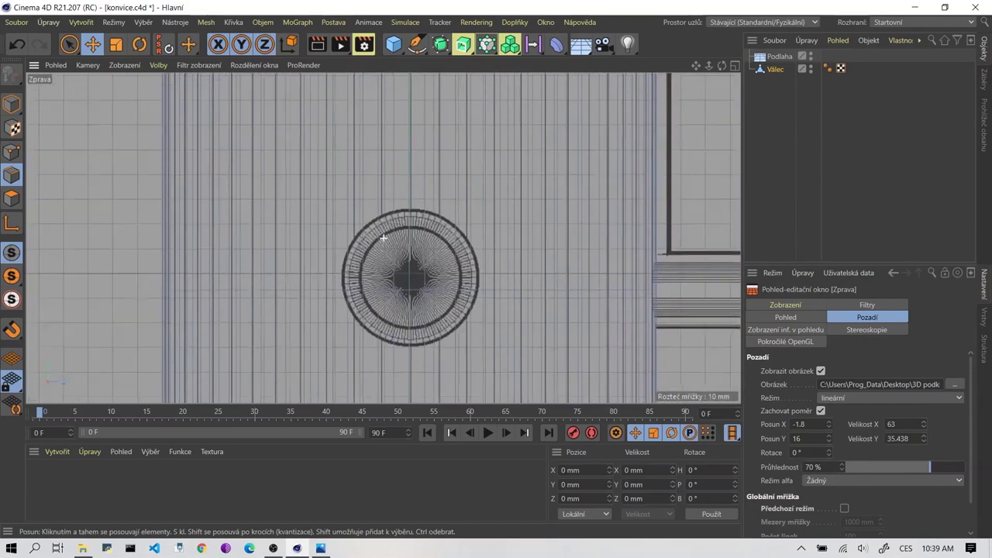
scroll(552, 379, up, 2)
scroll(552, 379, down, 1)
scroll(534, 233, up, 2)
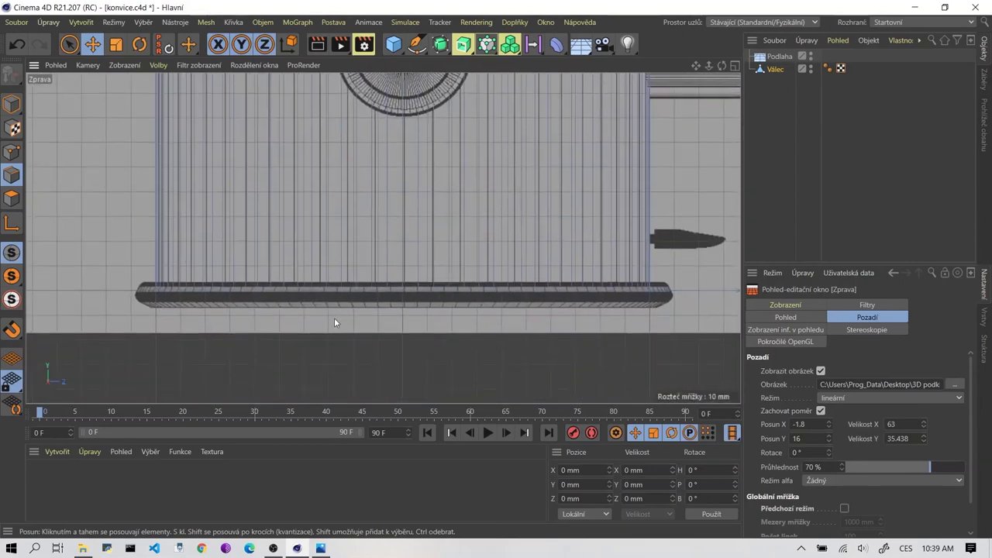
scroll(334, 318, up, 1)
scroll(272, 277, down, 2)
scroll(290, 300, down, 1)
alt+middle_drag(453, 210, 540, 310)
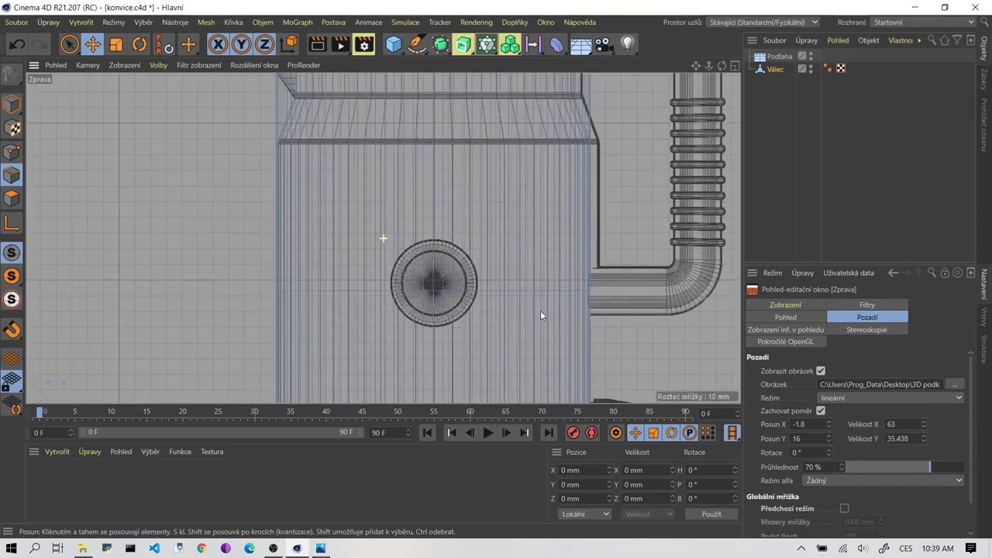
scroll(498, 181, up, 1)
scroll(498, 181, down, 3)
scroll(466, 308, down, 1)
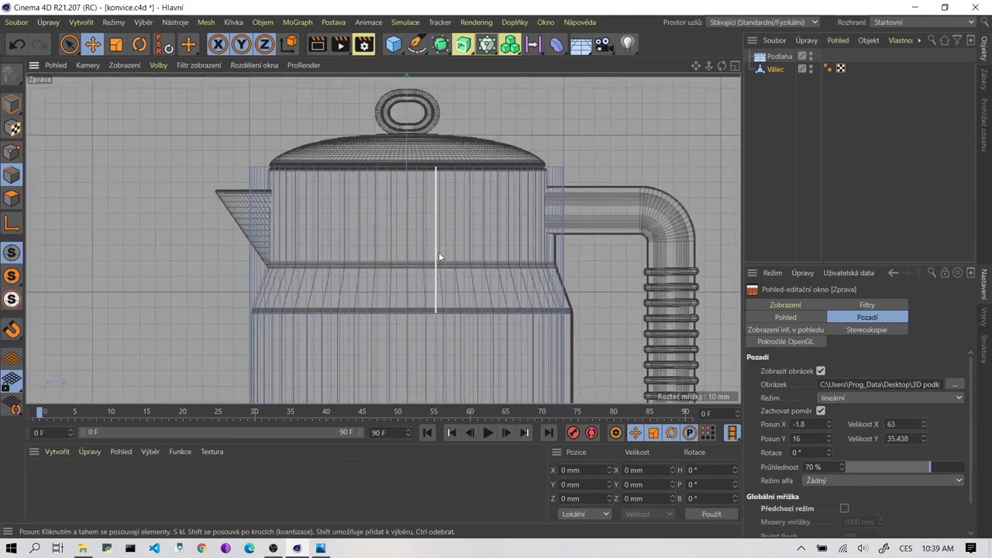
middle_click(458, 200)
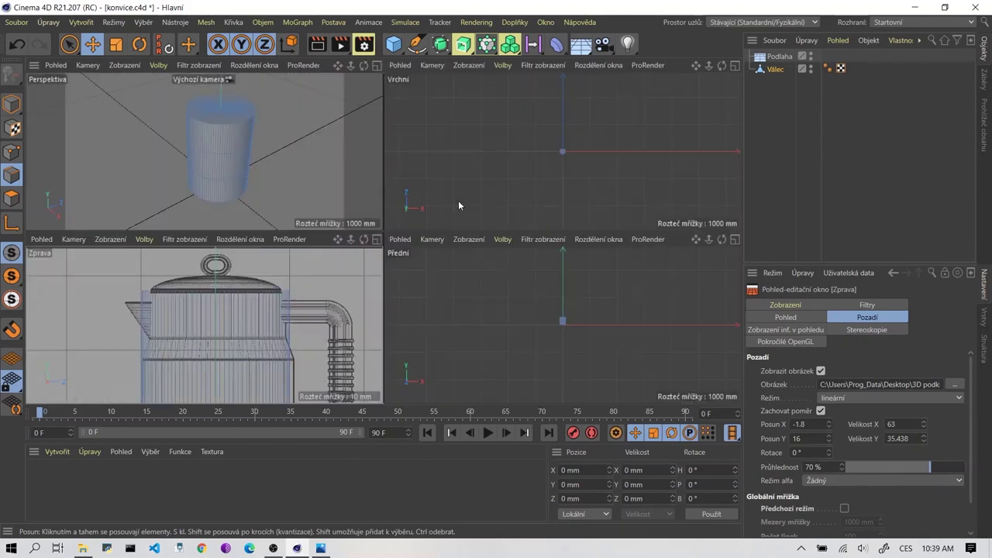
Toggle between the perspective and four-view layouts, make the right view active, and zoom in.
middle_click(255, 138)
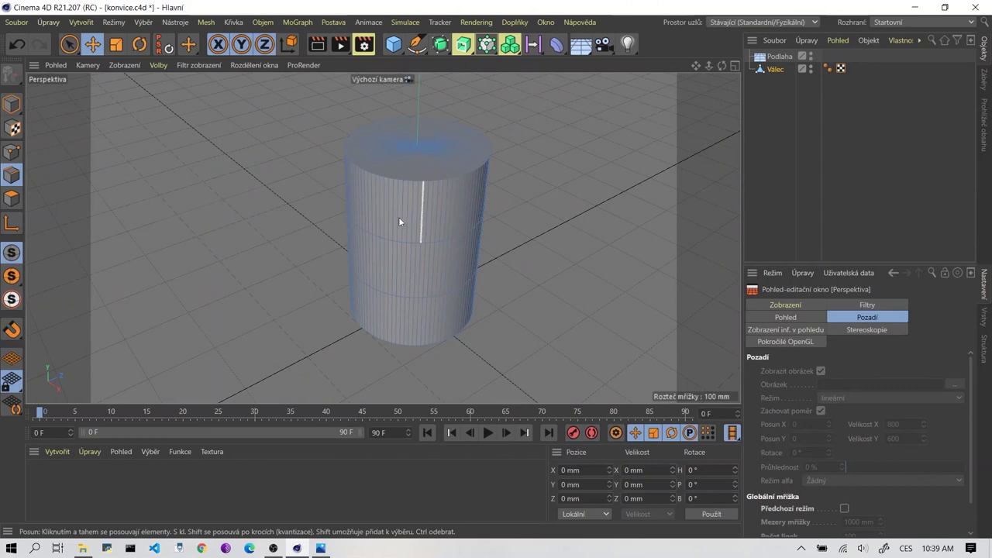
middle_click(373, 234)
click(214, 290)
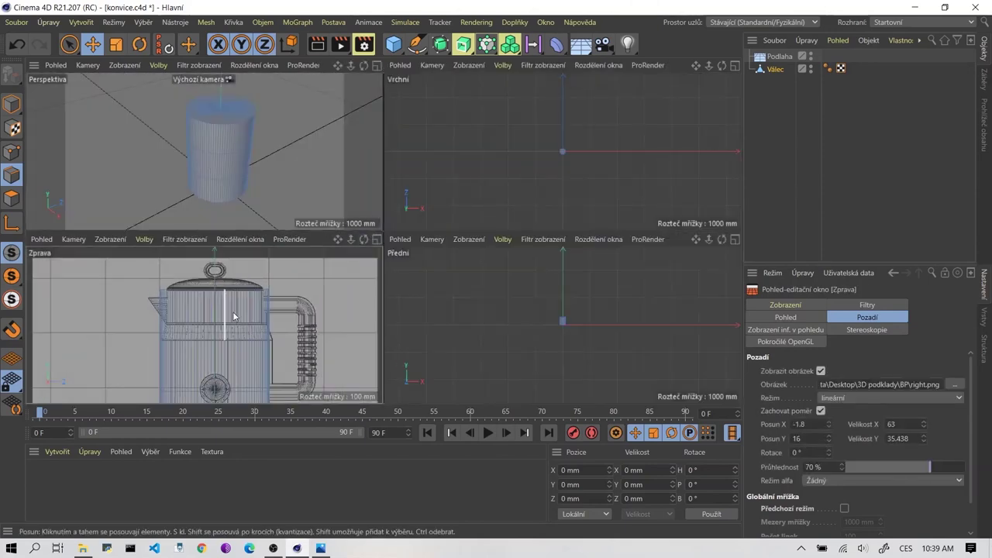
scroll(276, 276, up, 2)
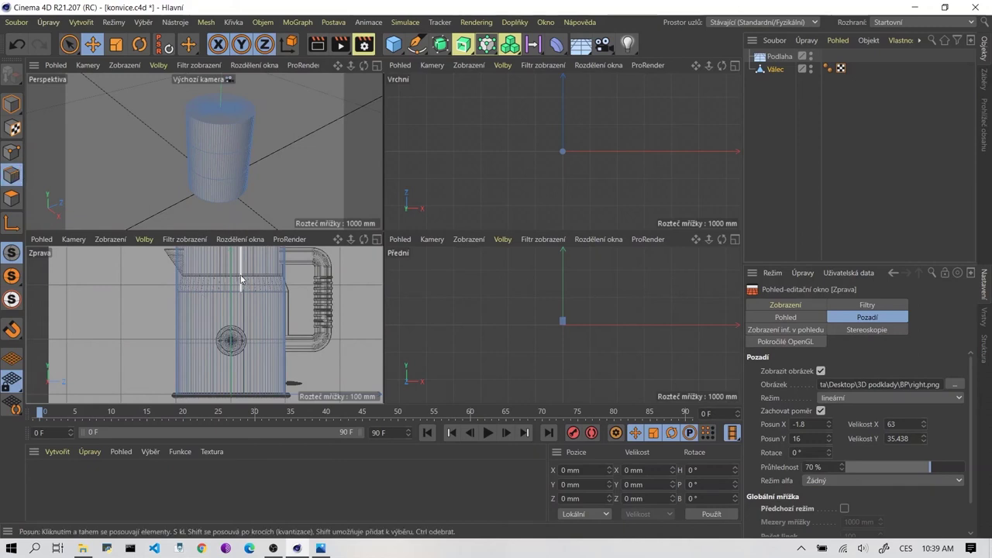
scroll(238, 274, up, 3)
scroll(228, 277, up, 3)
scroll(214, 318, up, 3)
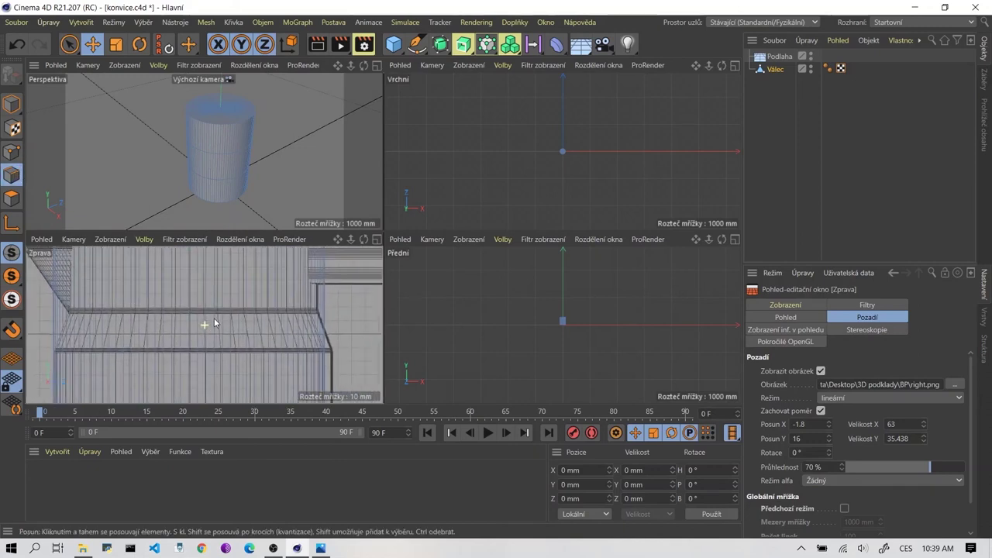
scroll(214, 325, up, 2)
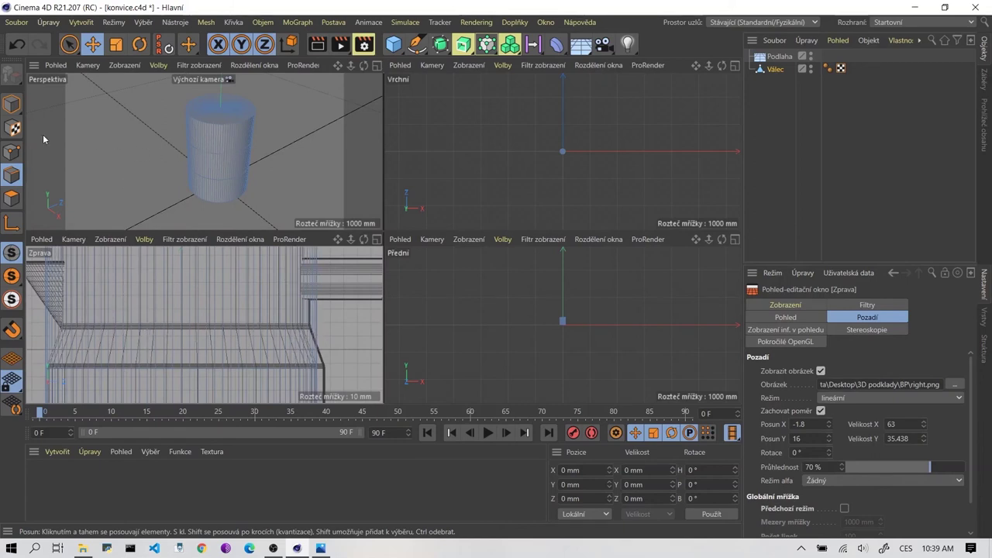
scroll(205, 170, up, 5)
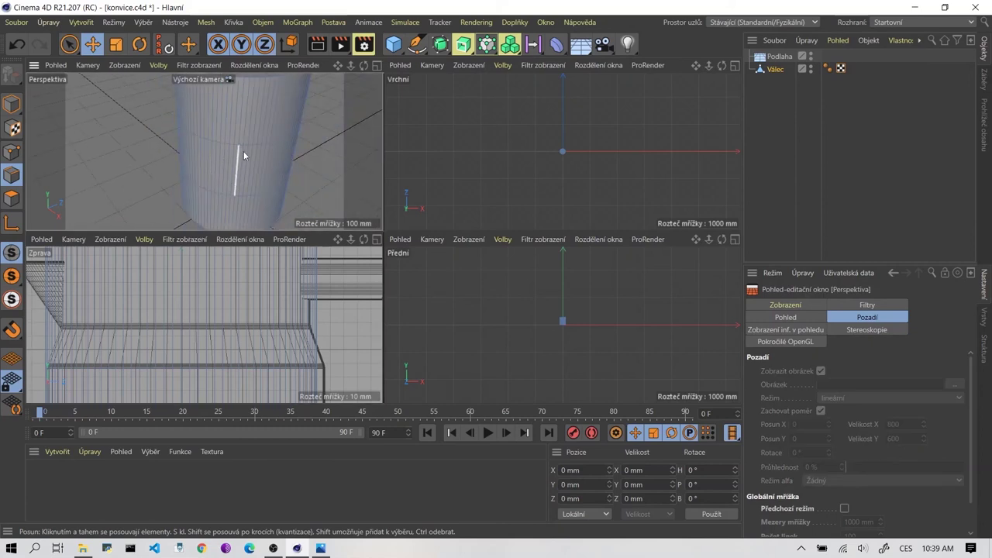
scroll(230, 158, up, 1)
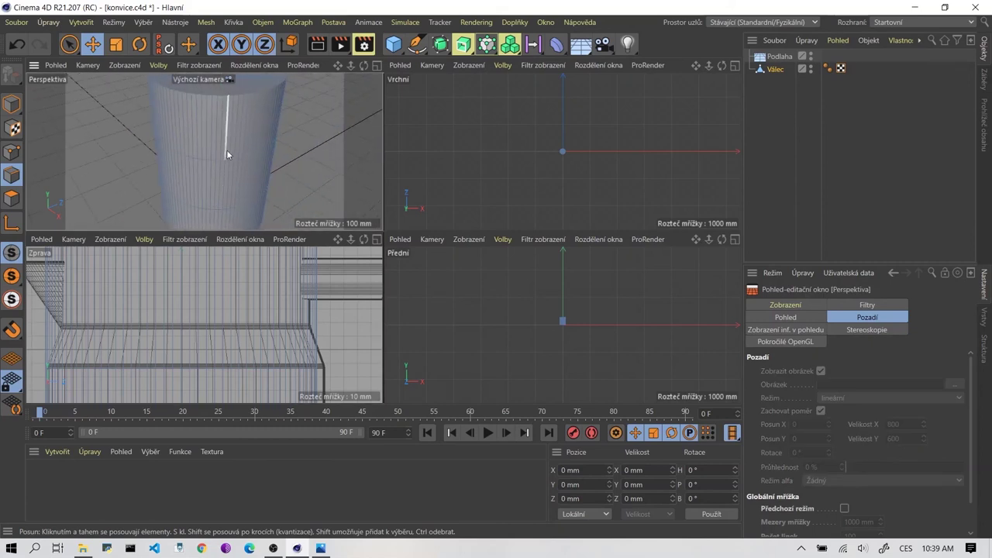
Maximize the right view to show the whole blueprint, then select the Move tool.
click(241, 361)
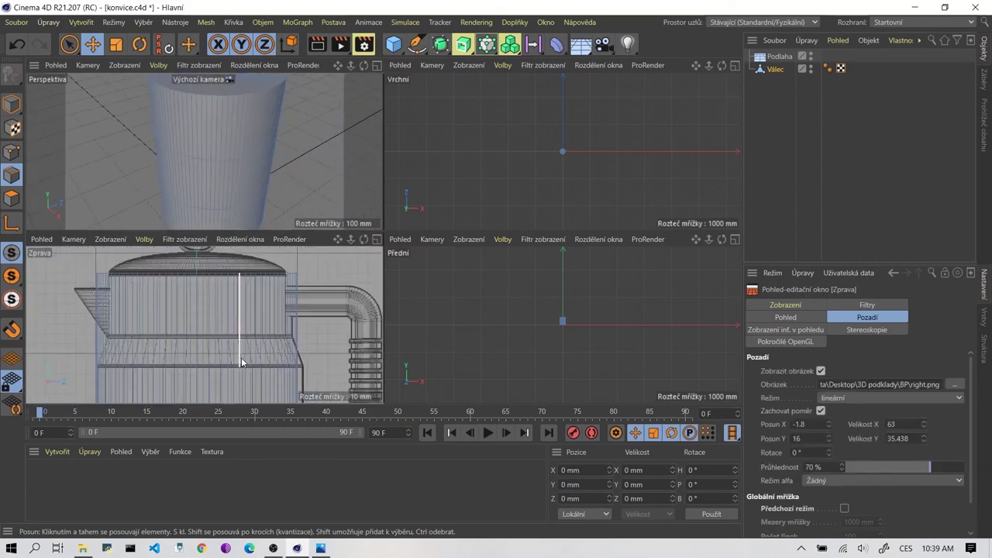
scroll(254, 299, up, 2)
middle_click(254, 298)
scroll(285, 214, down, 2)
scroll(284, 213, down, 3)
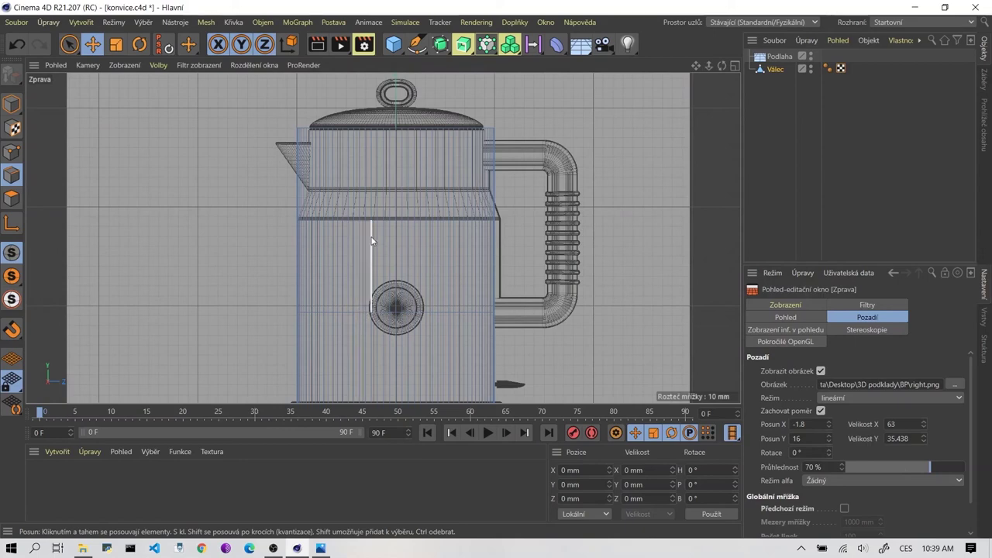
click(93, 44)
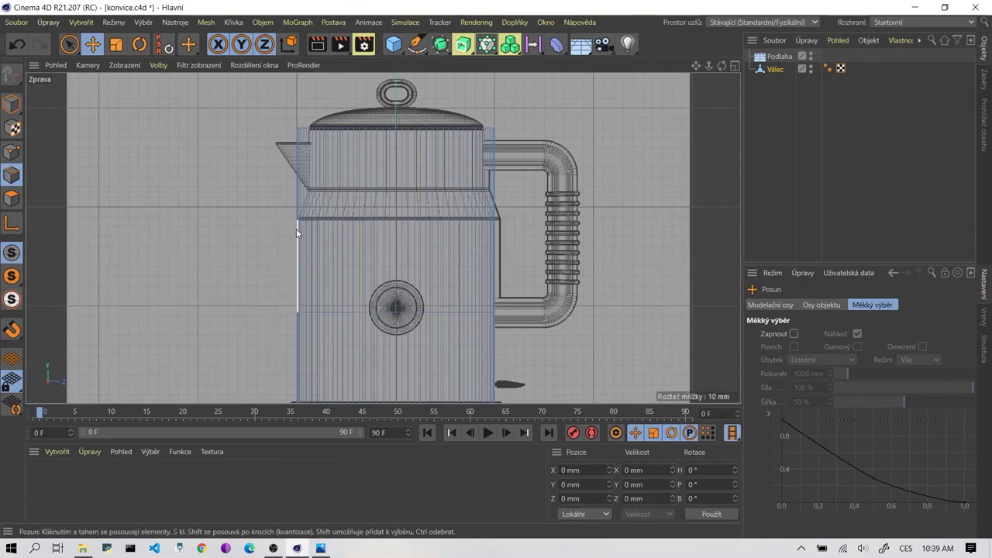
In Edges mode, use Loop Selection to select a horizontal edge loop on the cylinder.
key(u)
key(l)
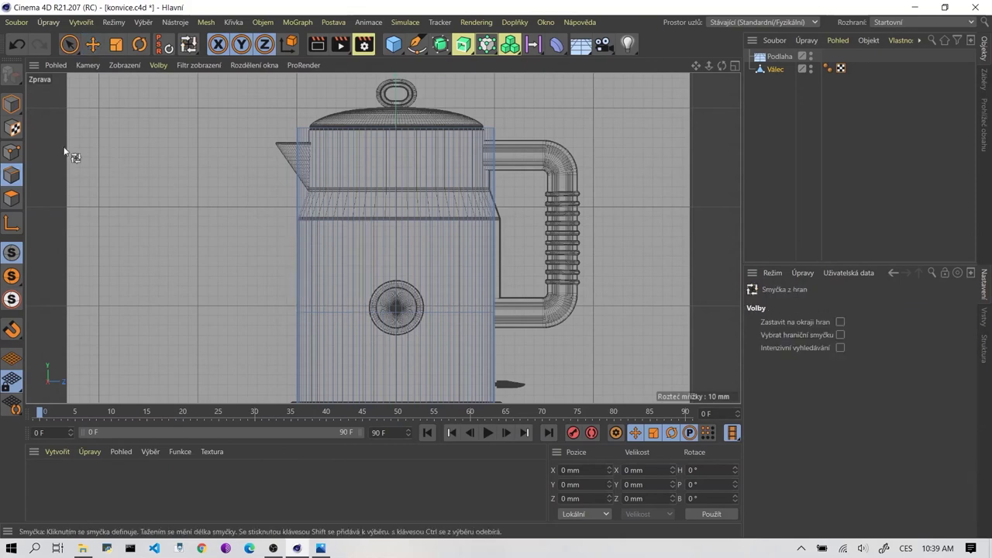
click(11, 175)
middle_click(303, 226)
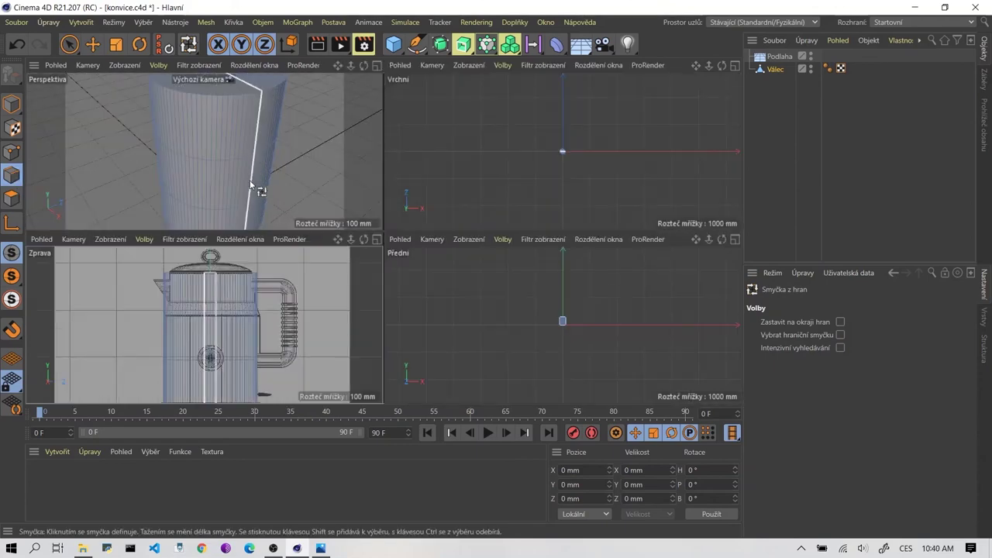
scroll(226, 159, up, 2)
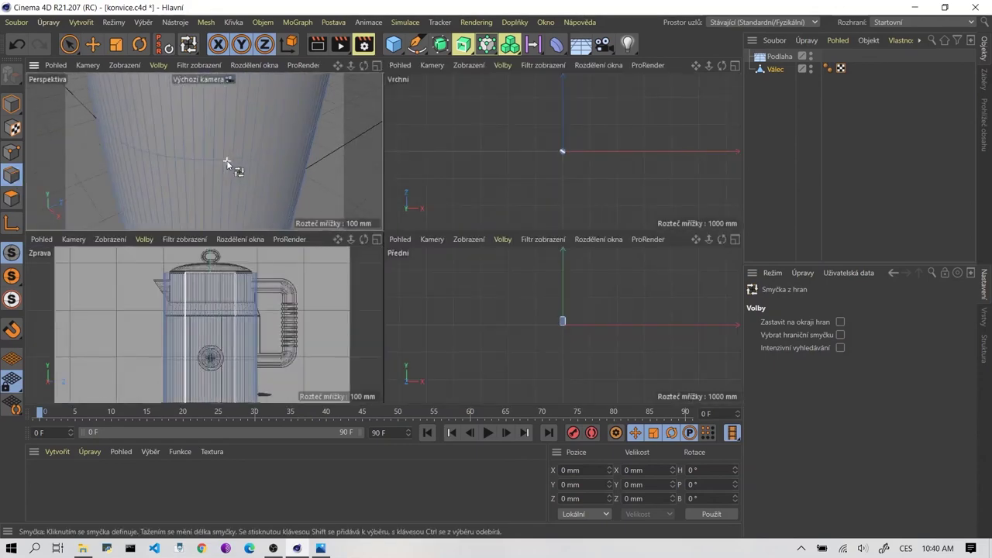
click(226, 160)
Raise the selected edge loop to Y 77.82 mm to match the blueprint's band line.
scroll(195, 318, up, 3)
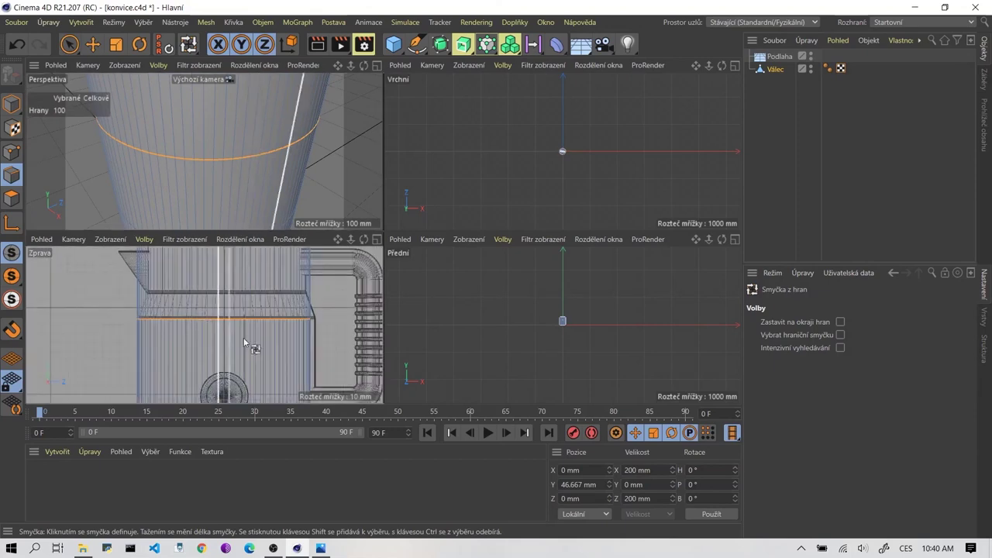
scroll(248, 348, up, 3)
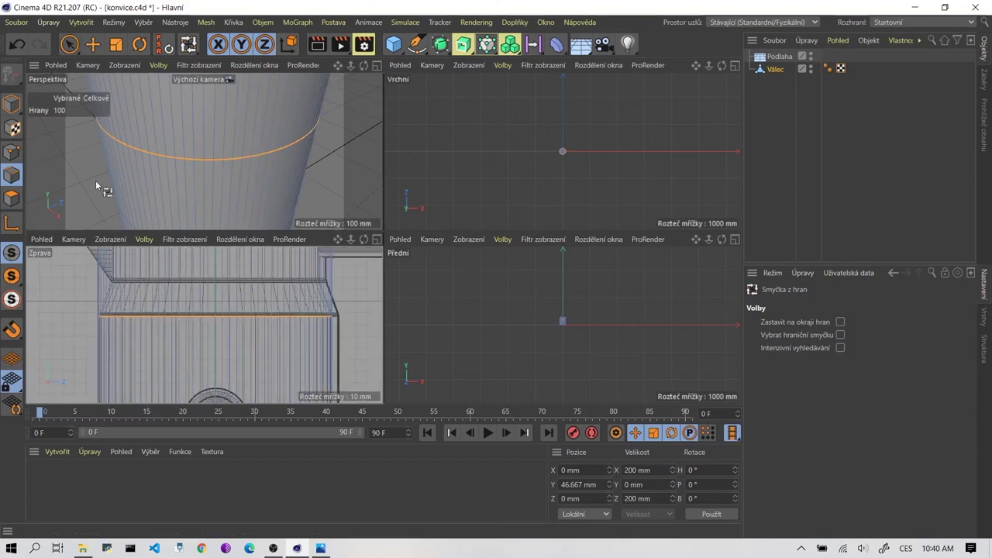
key(e)
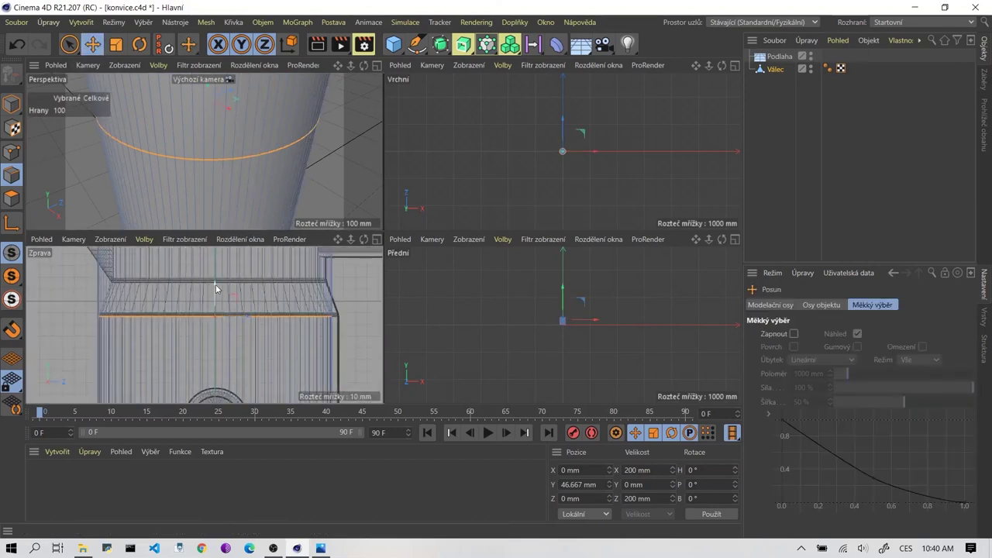
drag(217, 288, 224, 253)
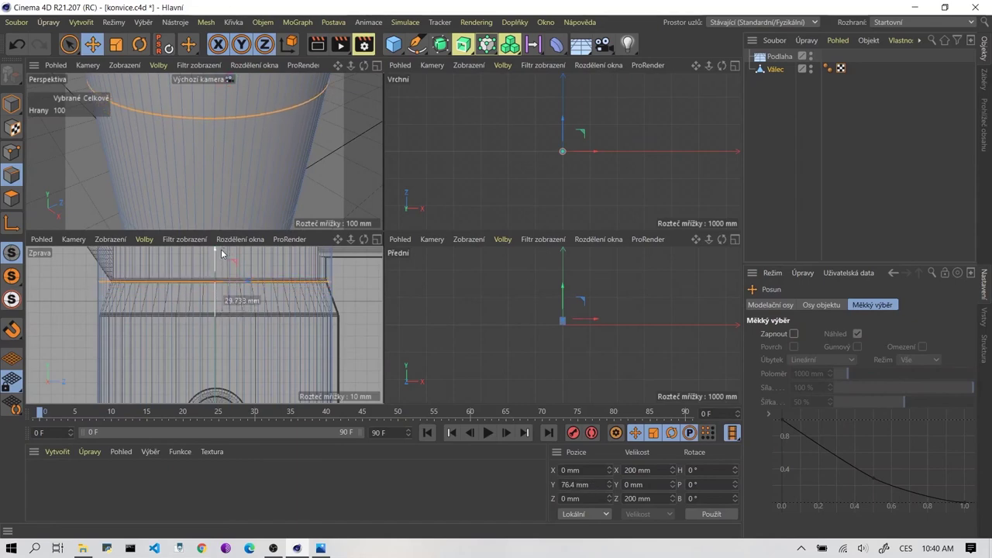
scroll(217, 263, up, 3)
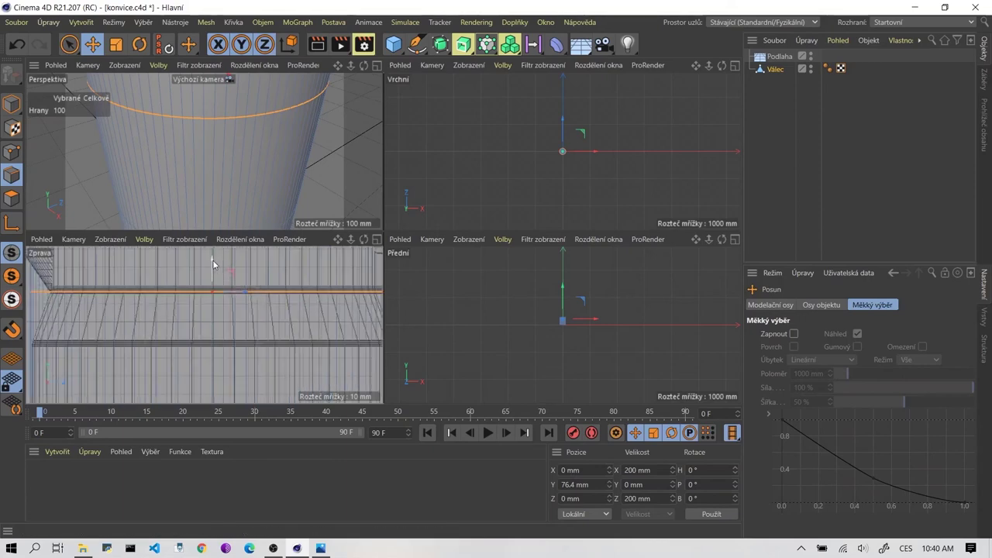
drag(211, 257, 211, 256)
scroll(218, 147, down, 3)
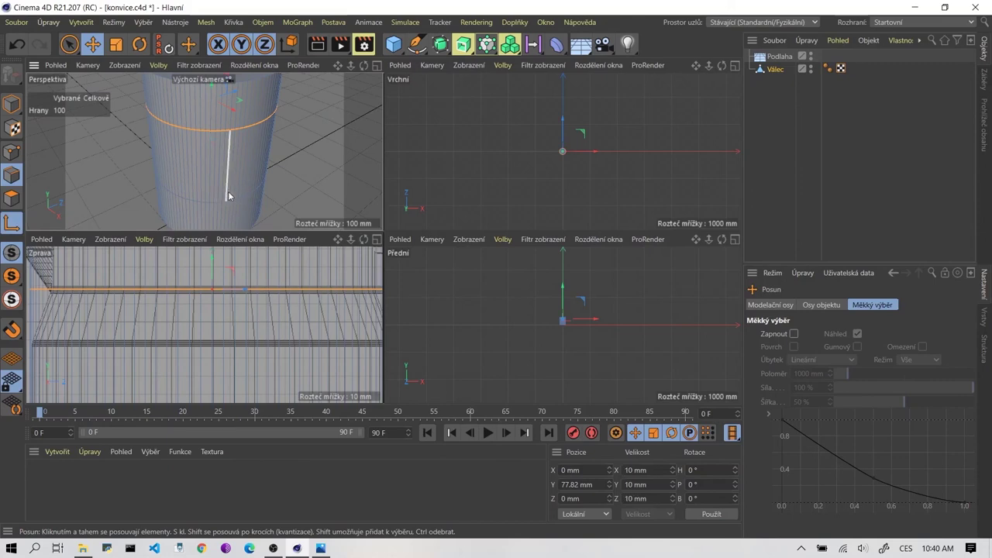
Loop-select the lower horizontal edge loop and move it up to Y 47.58 mm.
key(u)
key(l)
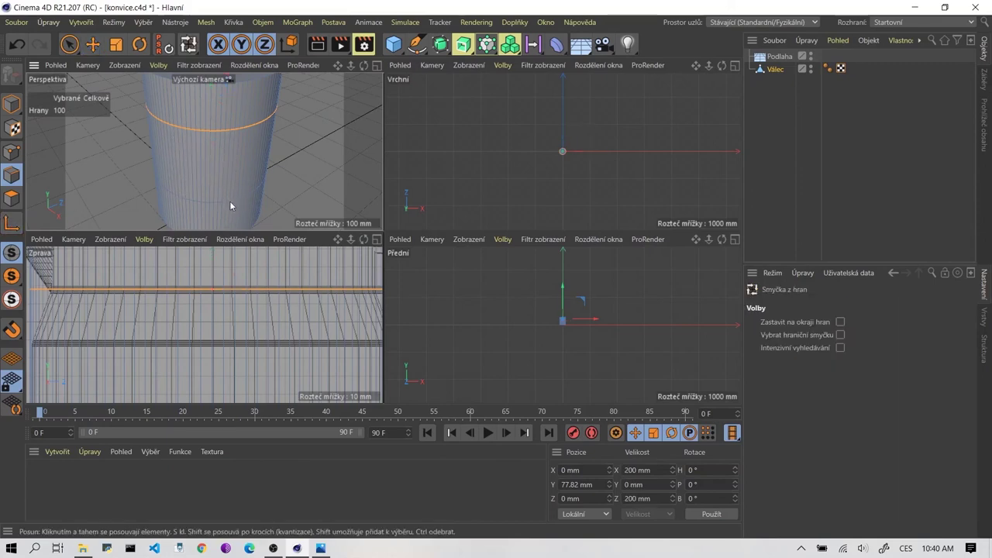
click(231, 202)
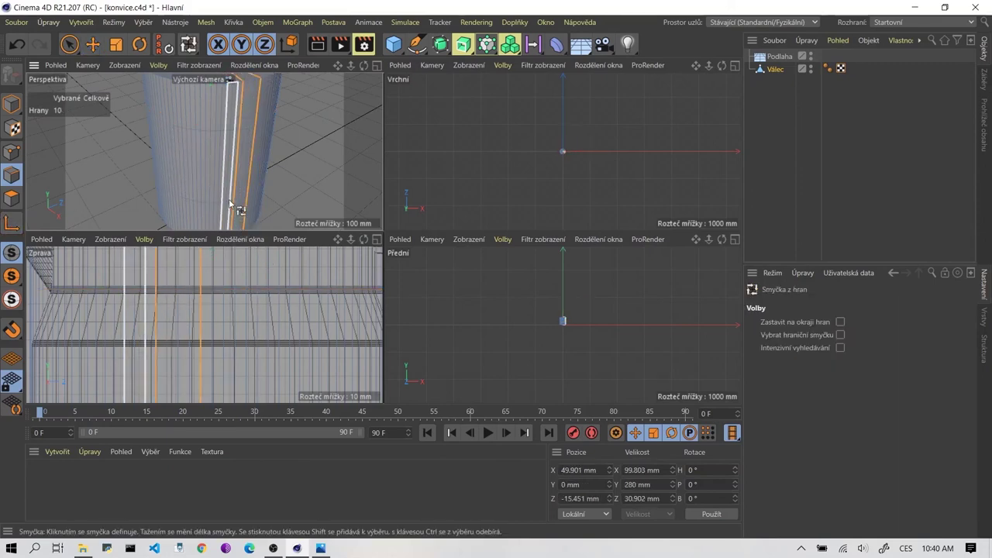
click(220, 203)
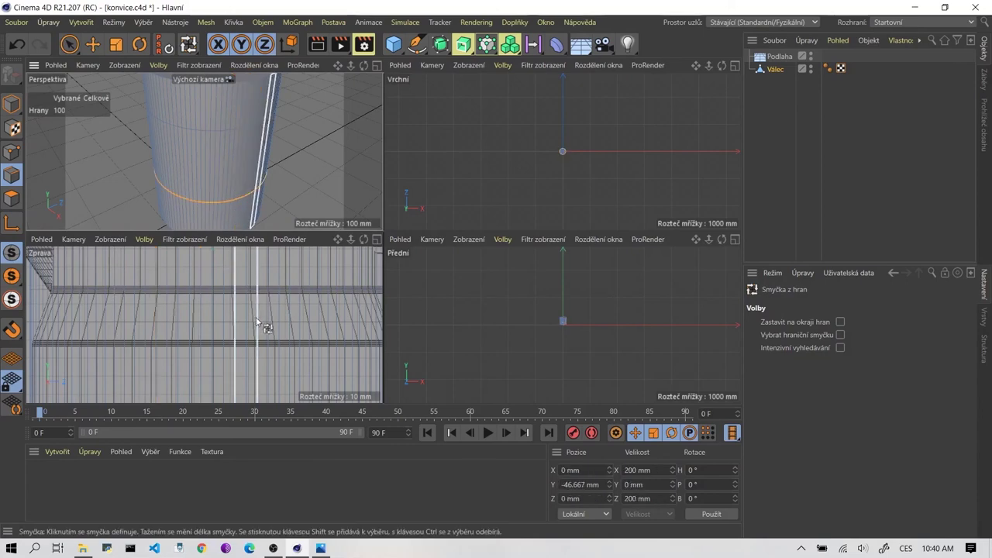
scroll(190, 332, down, 3)
scroll(189, 332, down, 2)
click(98, 51)
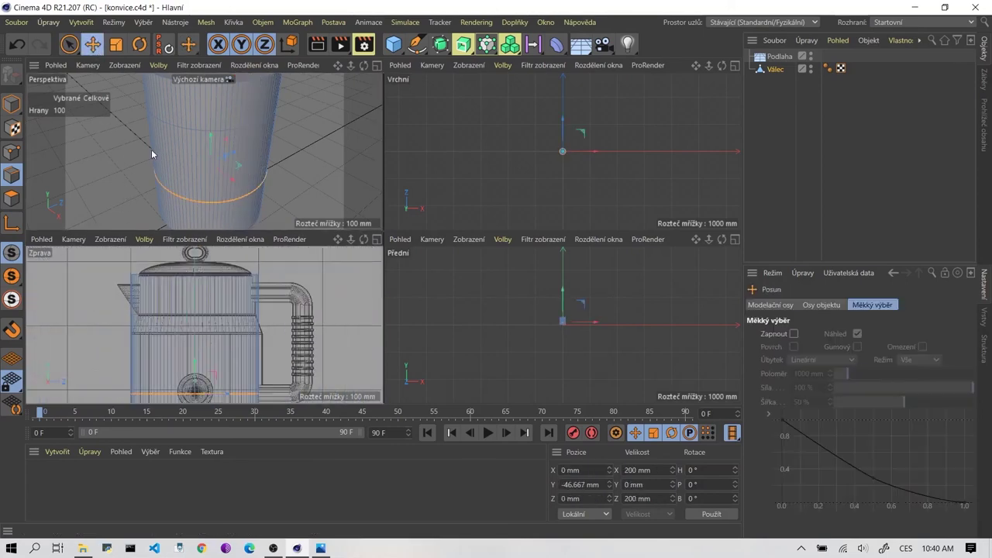
drag(197, 365, 214, 305)
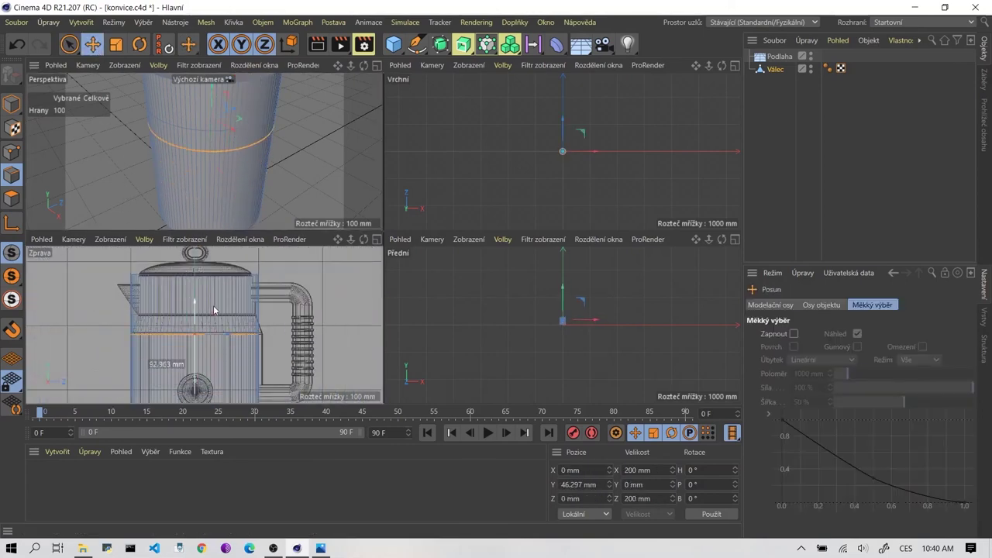
scroll(213, 305, up, 3)
scroll(187, 336, up, 3)
scroll(192, 321, up, 2)
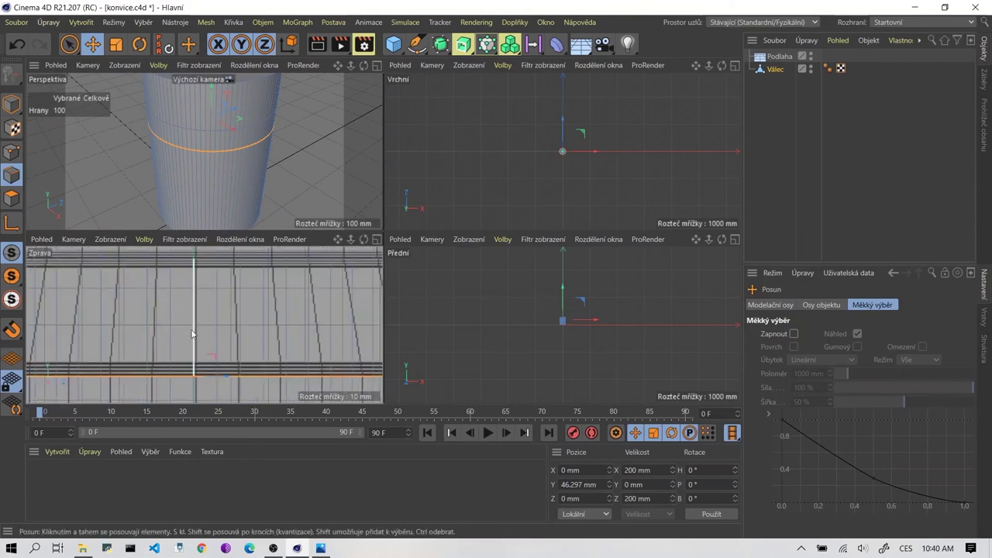
drag(196, 345, 198, 341)
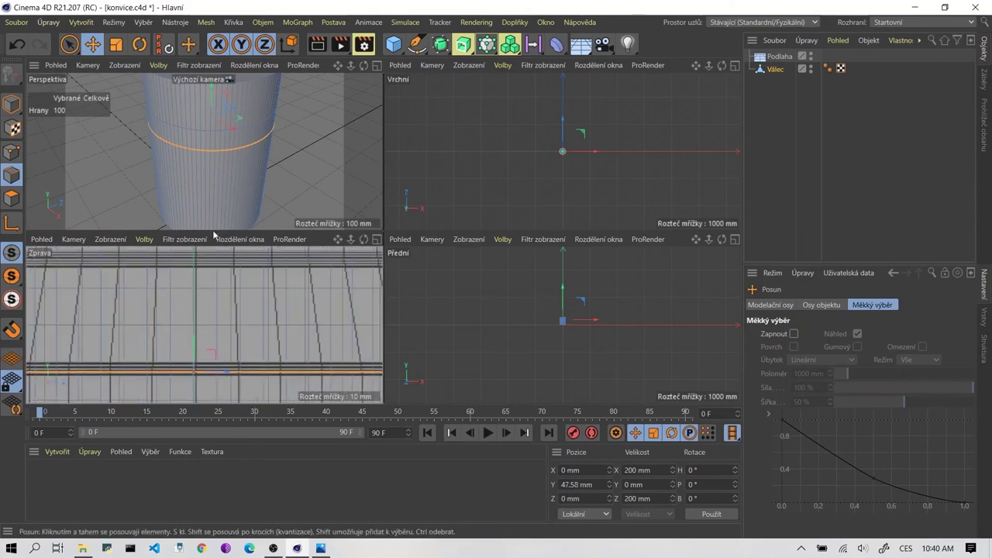
Deselect the edge loop, then orbit and zoom the perspective view around the cylinder.
scroll(193, 140, down, 5)
scroll(198, 128, up, 2)
click(300, 158)
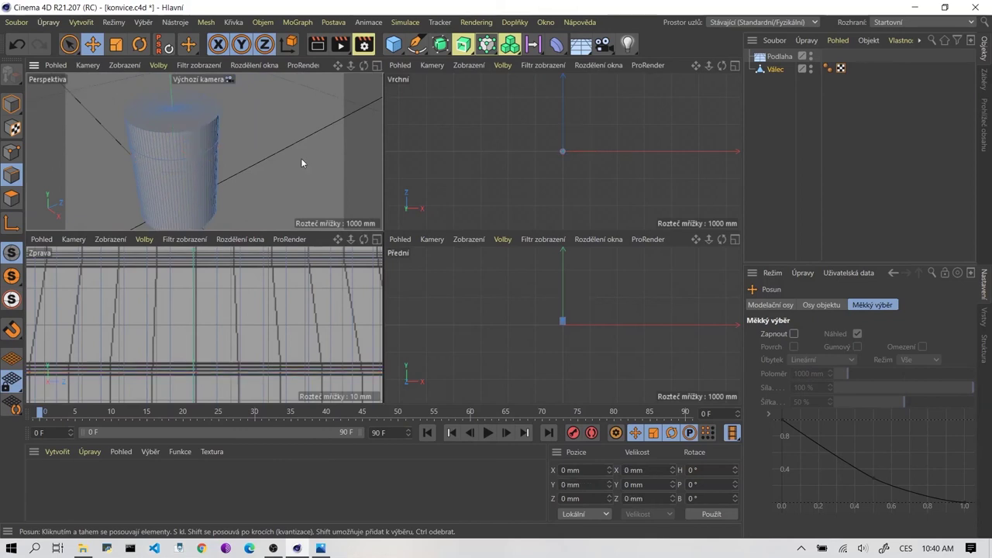
scroll(246, 305, down, 2)
scroll(242, 324, down, 2)
scroll(236, 310, down, 1)
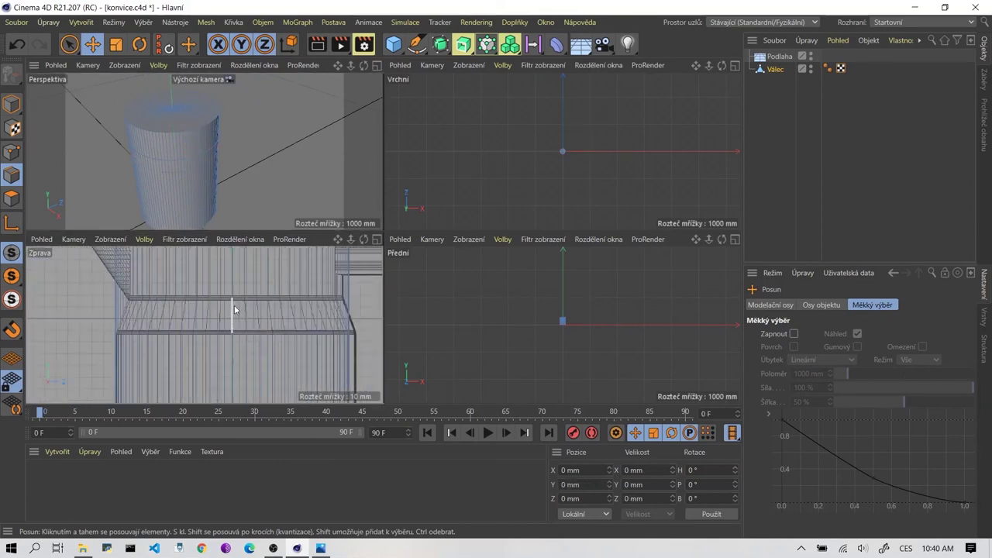
scroll(296, 290, down, 2)
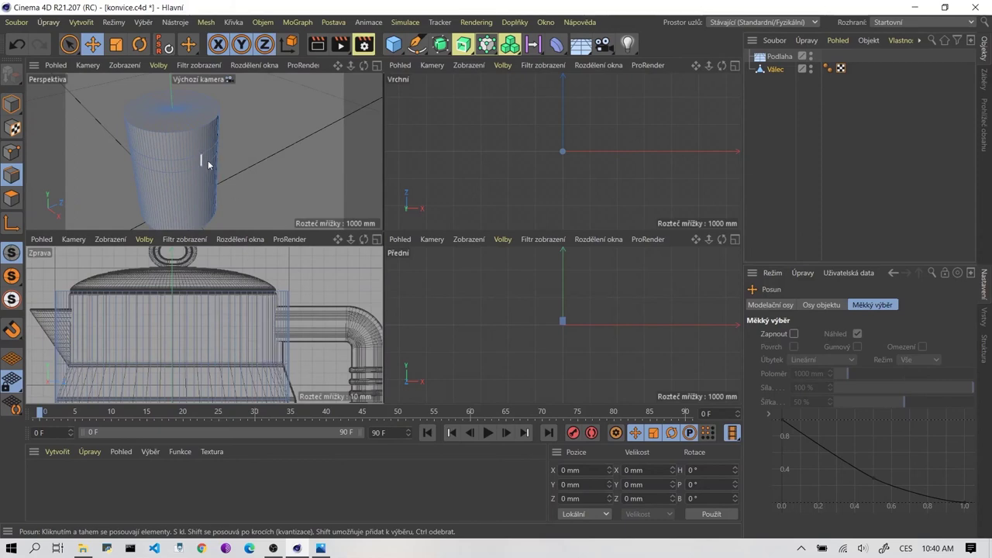
alt+drag(203, 149, 192, 159)
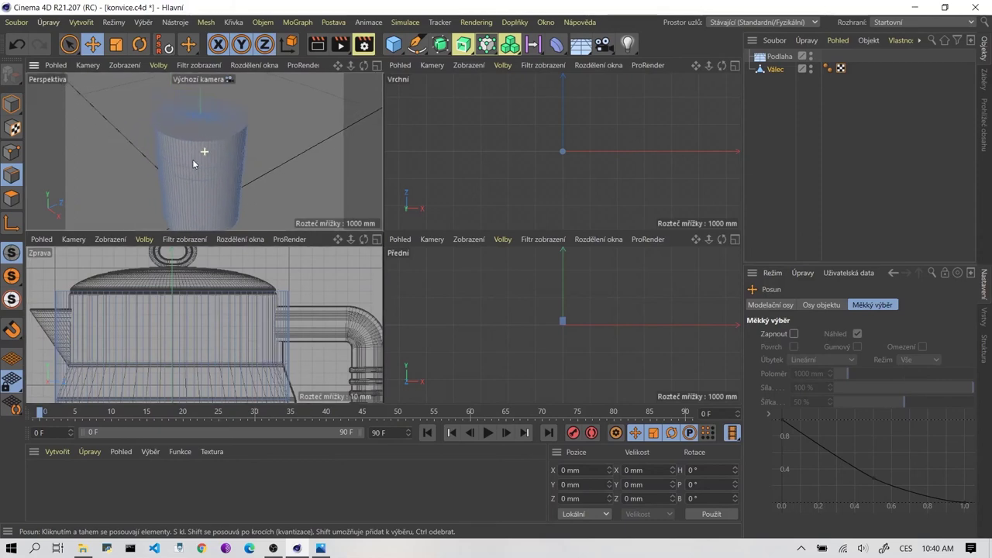
scroll(183, 155, up, 3)
scroll(184, 155, up, 3)
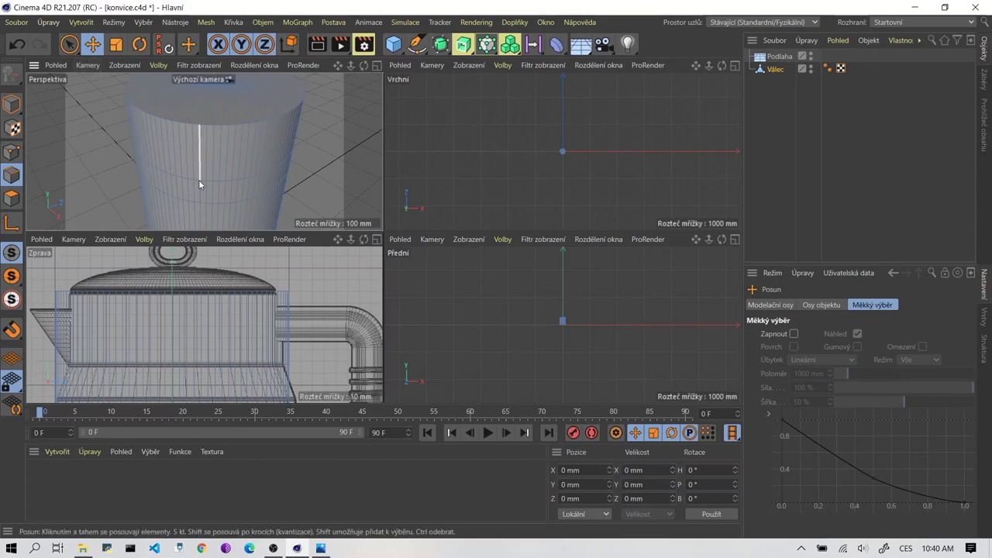
Loop-select the top rim and band loops and scale them down to 176.44 mm across.
right_click(215, 190)
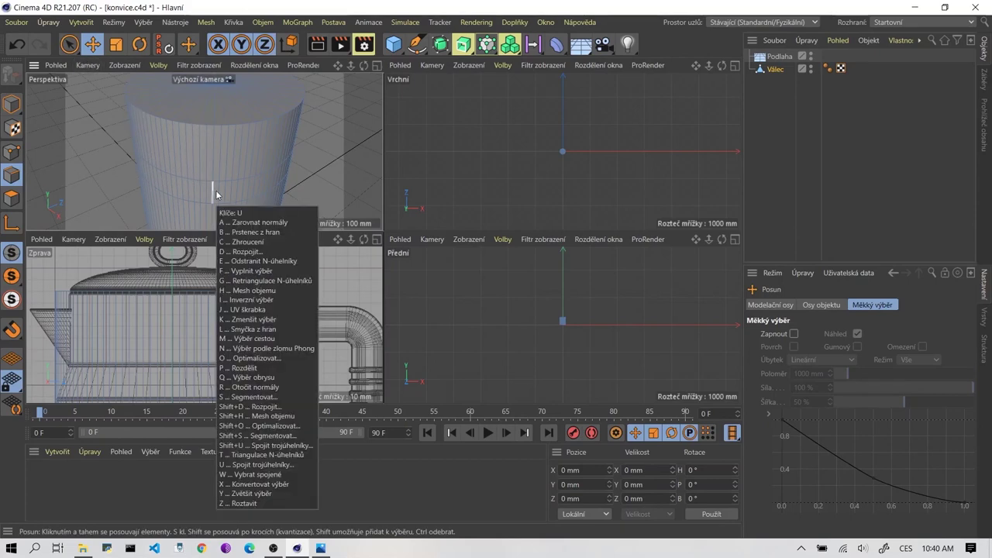
click(240, 246)
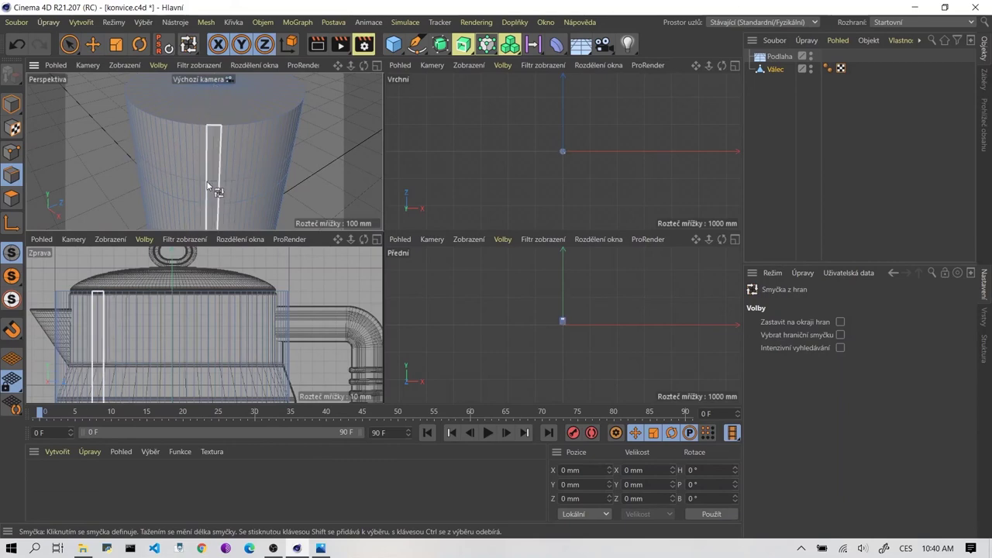
drag(211, 181, 211, 131)
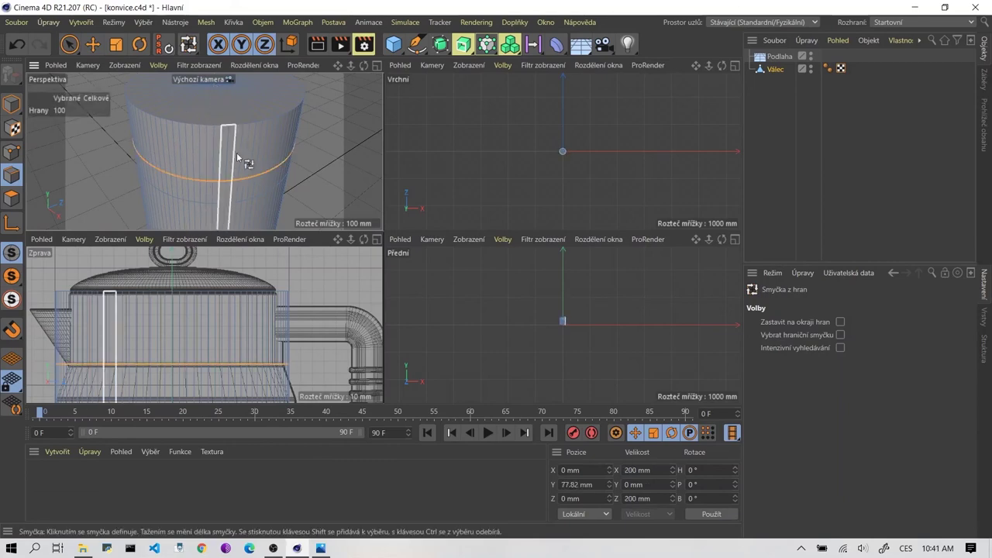
drag(211, 131, 209, 123)
shift+click(208, 123)
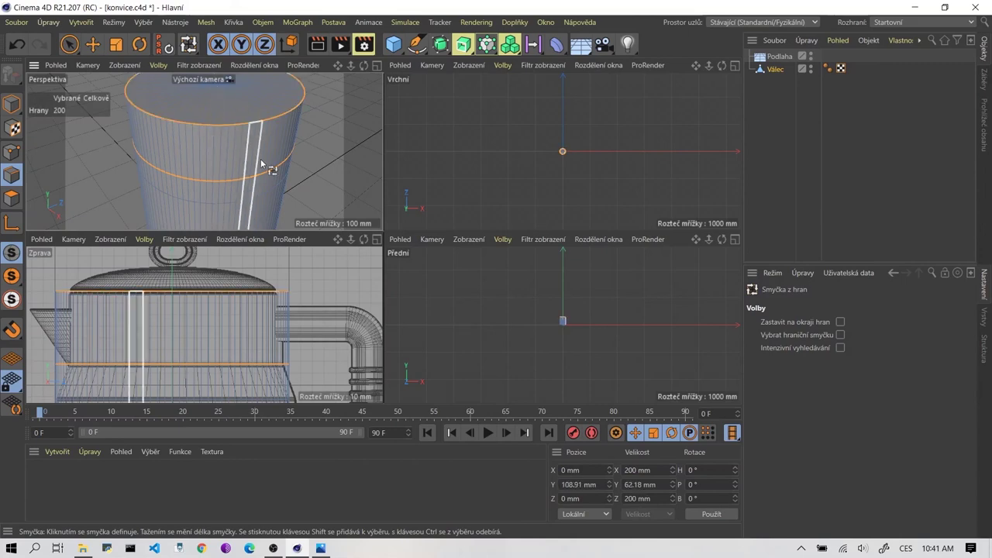
click(114, 44)
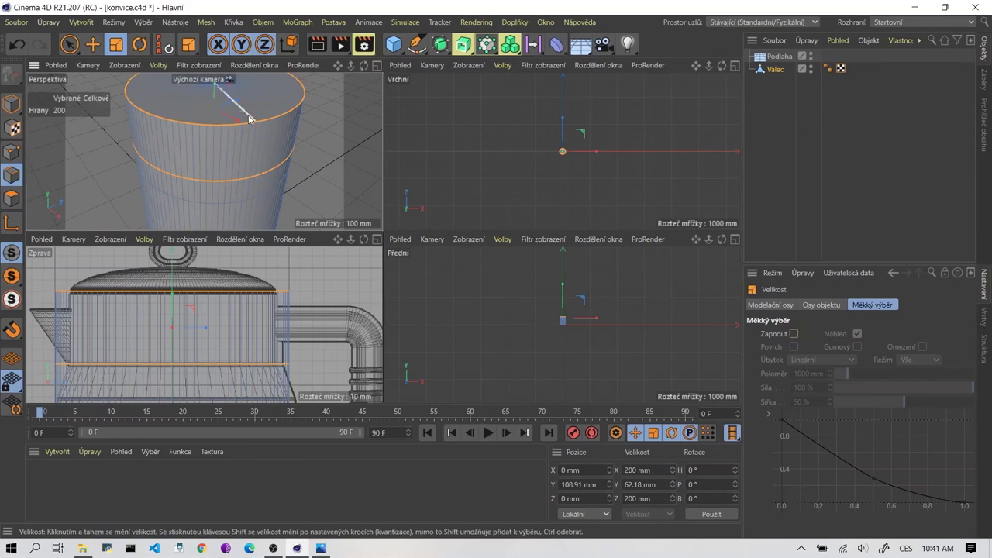
mouse_move(227, 98)
alt+mouse_down()
mouse_move(233, 147)
mouse_move(259, 140)
alt+mouse_up()
mouse_move(238, 141)
mouse_down()
mouse_move(195, 159)
mouse_move(208, 156)
mouse_up()
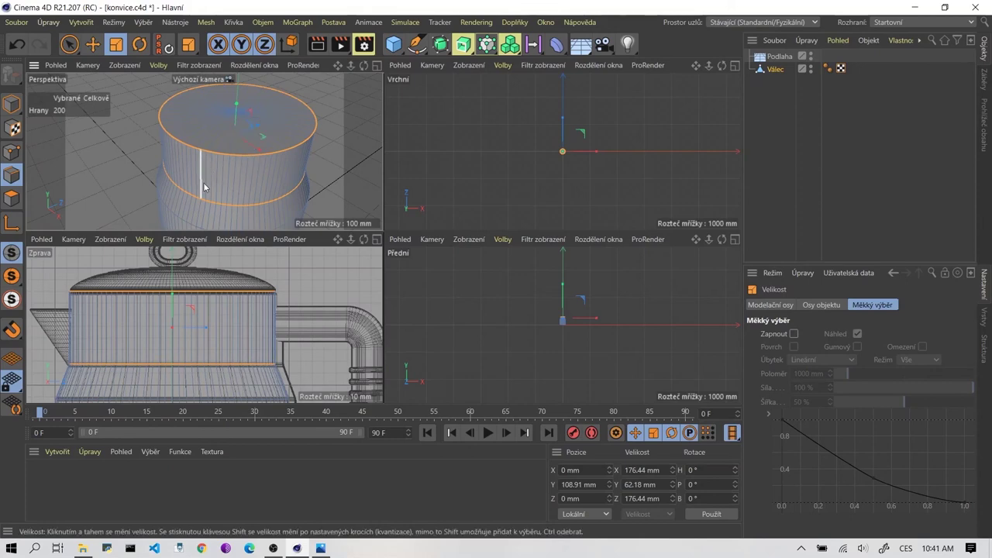
Clear the loop selection, switch to Polygons mode, and maximize the perspective view.
click(317, 120)
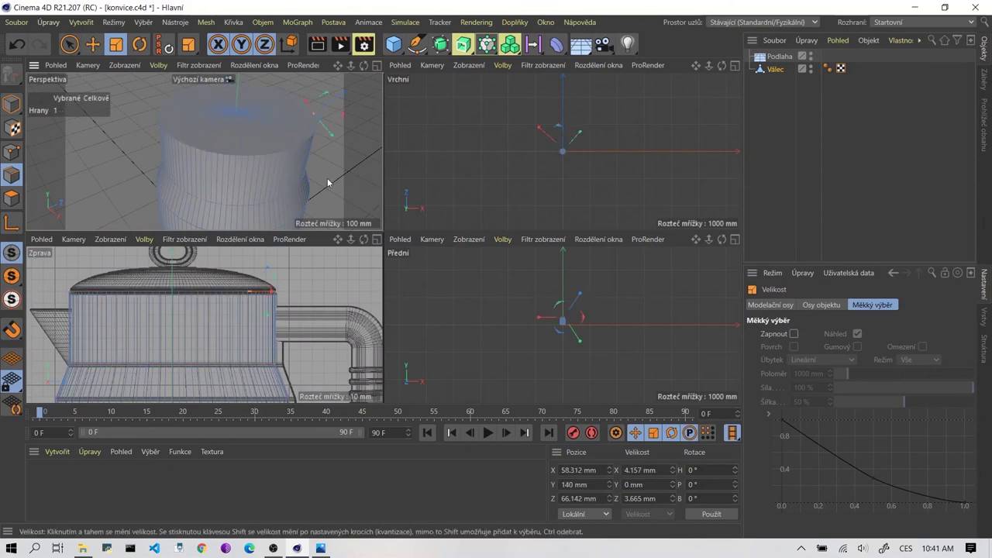
mouse_move(340, 187)
alt+mouse_down()
mouse_move(276, 172)
mouse_move(255, 101)
alt+mouse_up()
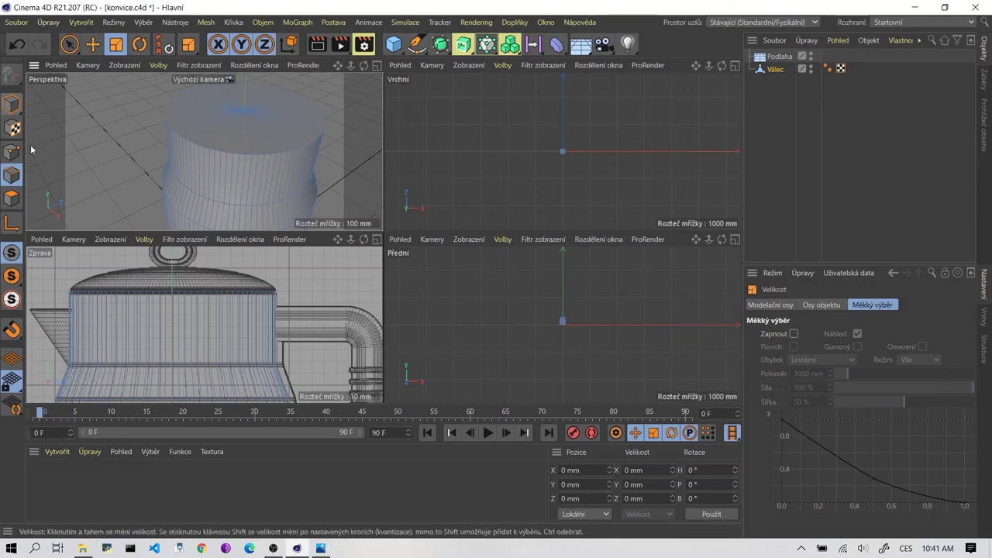
click(12, 198)
click(228, 130)
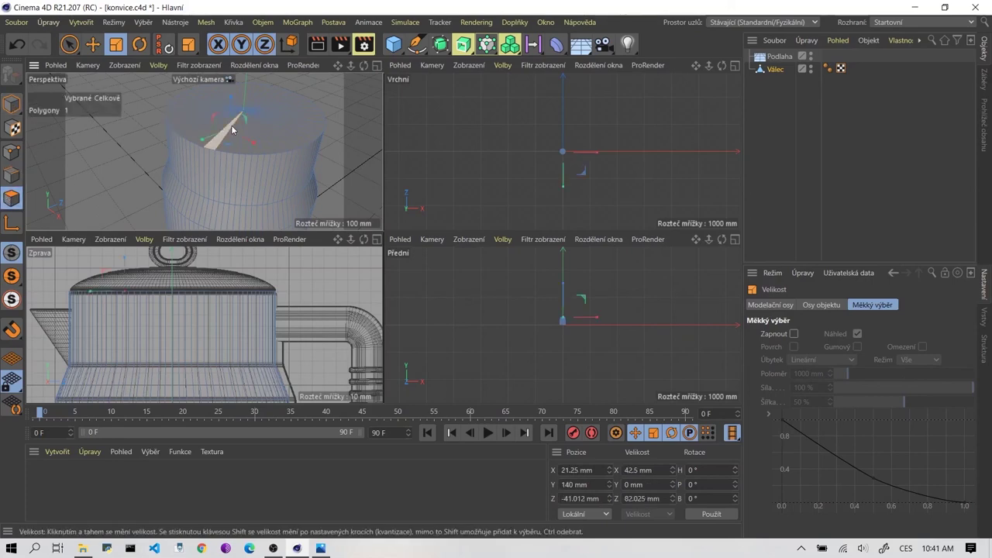
key(u)
key(l)
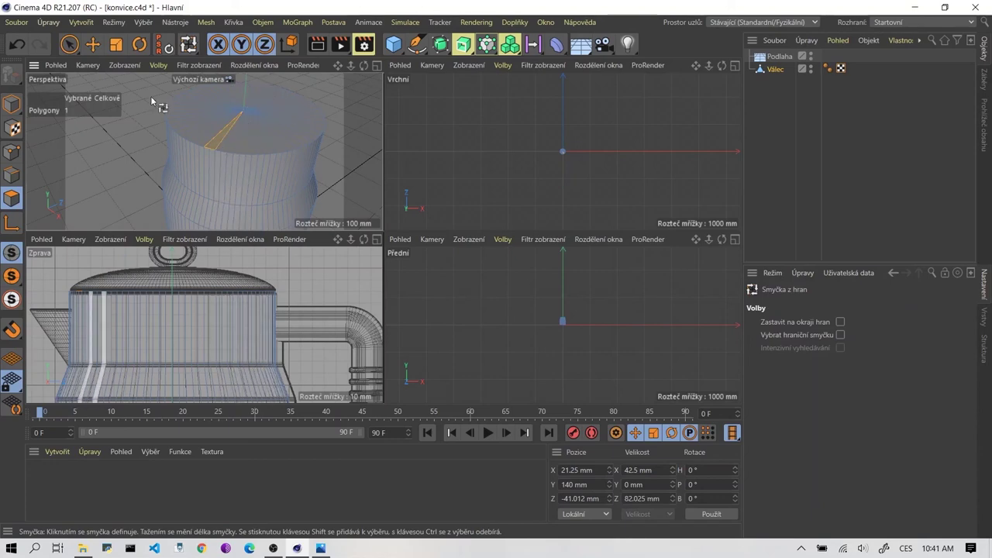
middle_click(265, 124)
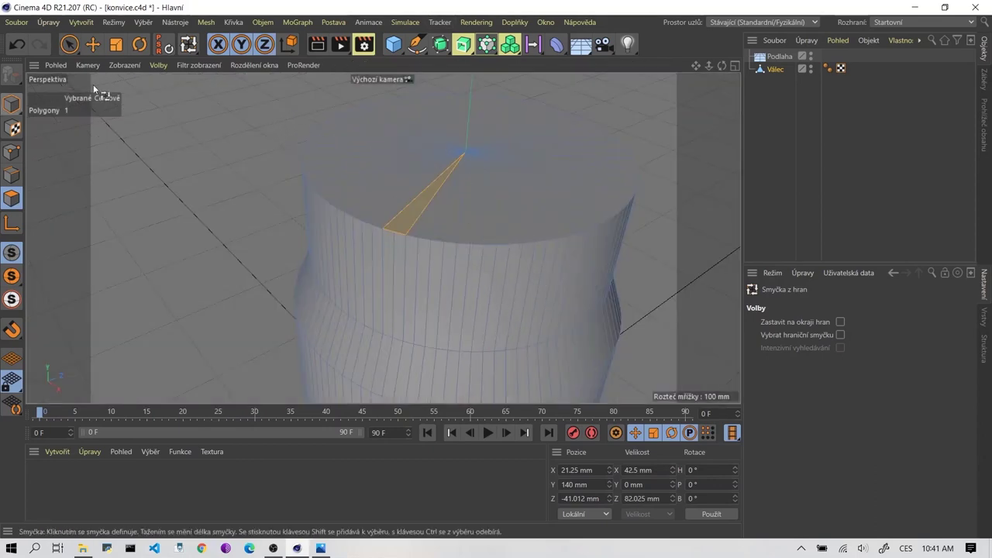
click(92, 44)
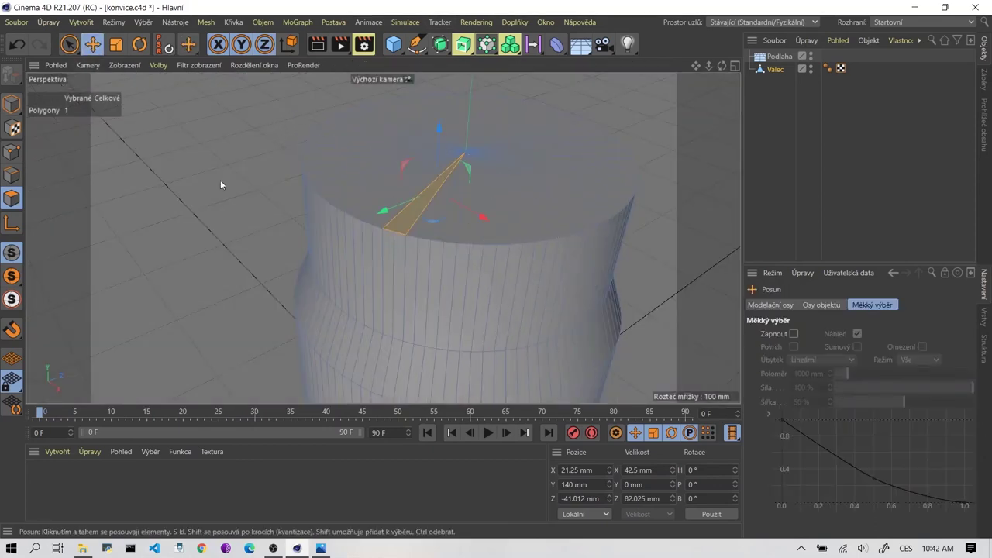
key(u)
key(l)
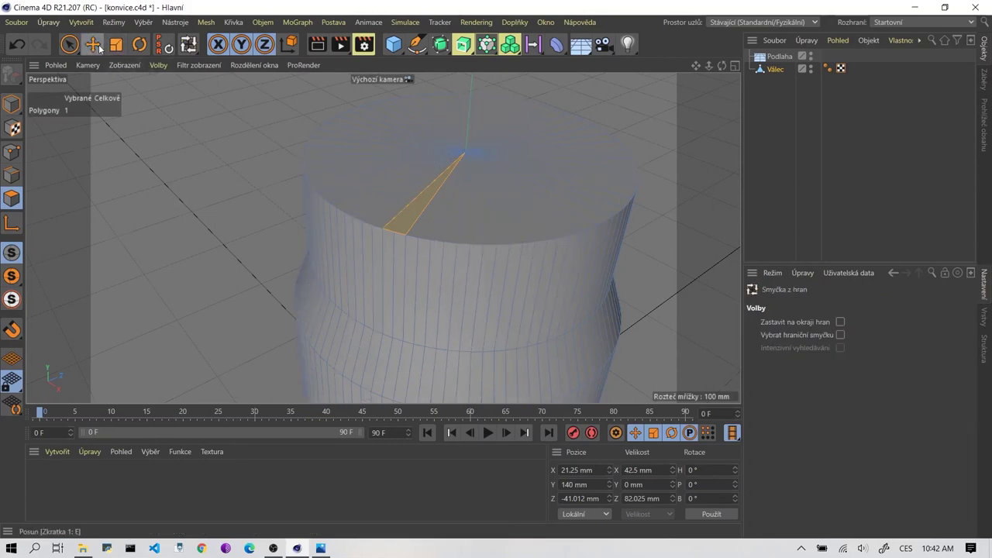
Use Live Selection to select all 50 top-cap polygons, undoing a stray deselection and move.
click(69, 45)
drag(528, 205, 481, 181)
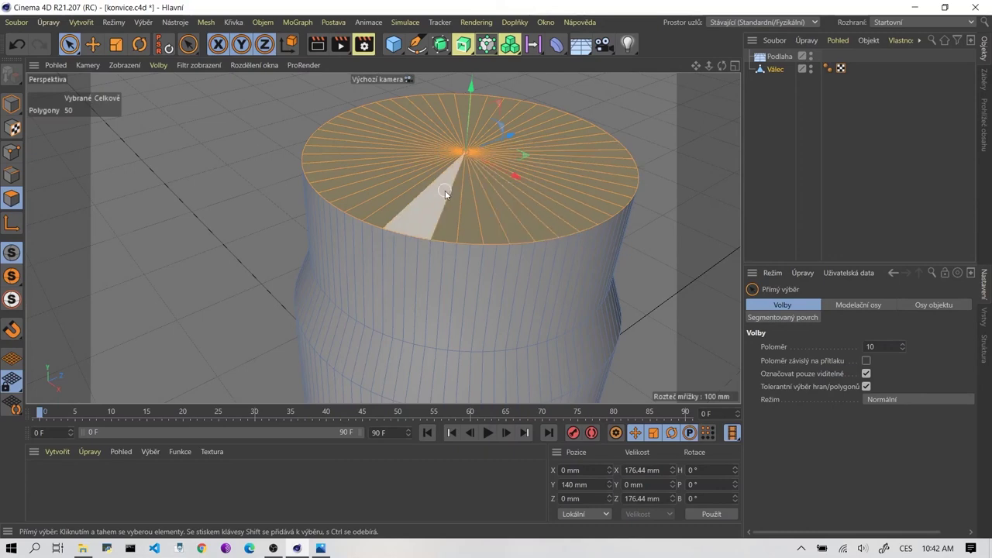
mouse_move(450, 194)
ctrl+mouse_down()
mouse_move(470, 148)
mouse_move(412, 159)
ctrl+mouse_up()
key(ctrl+z)
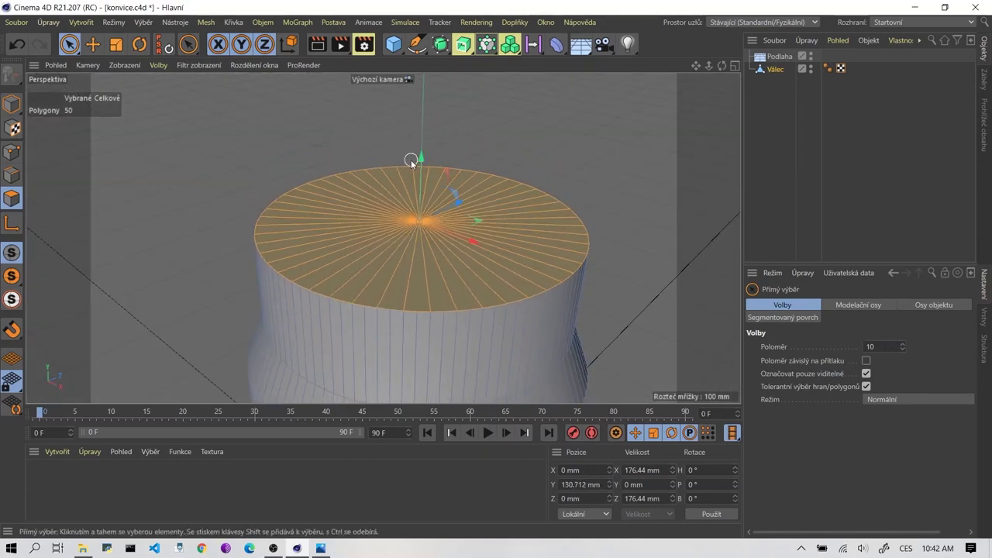
key(ctrl+z)
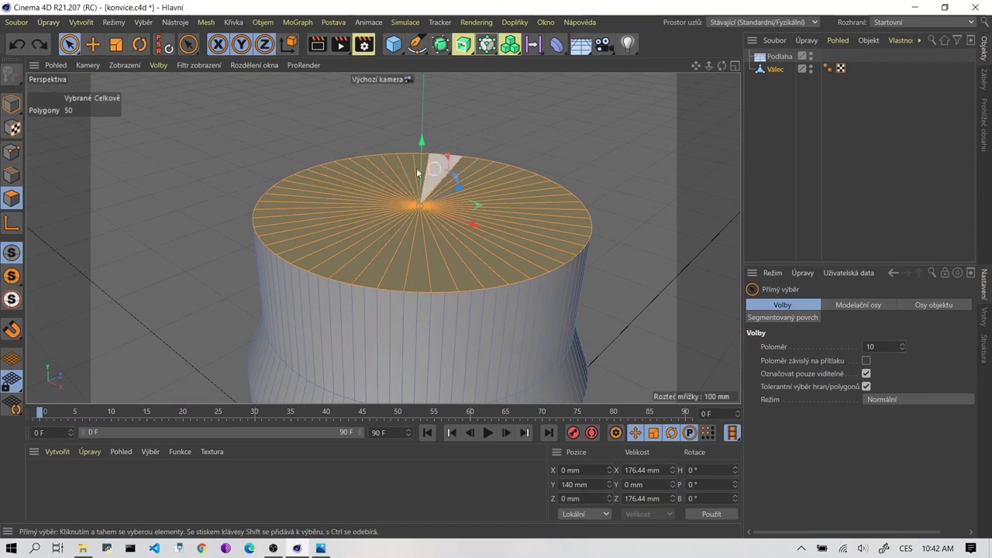
Inset the top cap with Inner Extrude at a 3 mm offset.
right_click(348, 228)
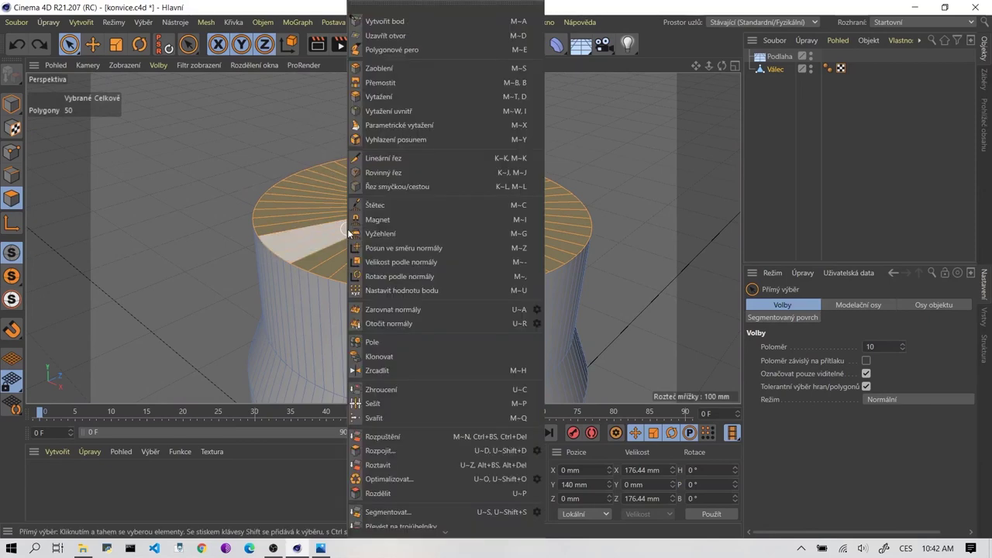
click(417, 112)
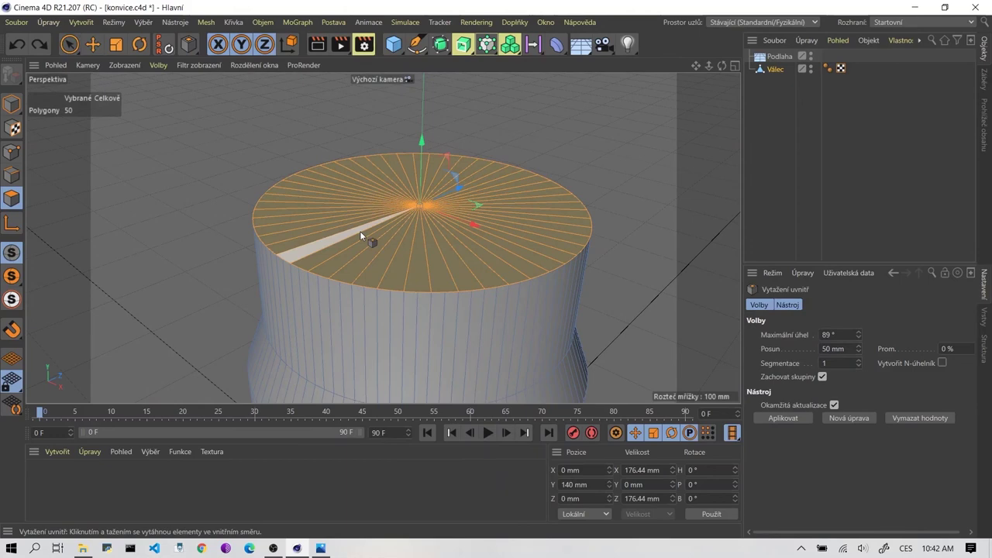
drag(354, 242, 357, 241)
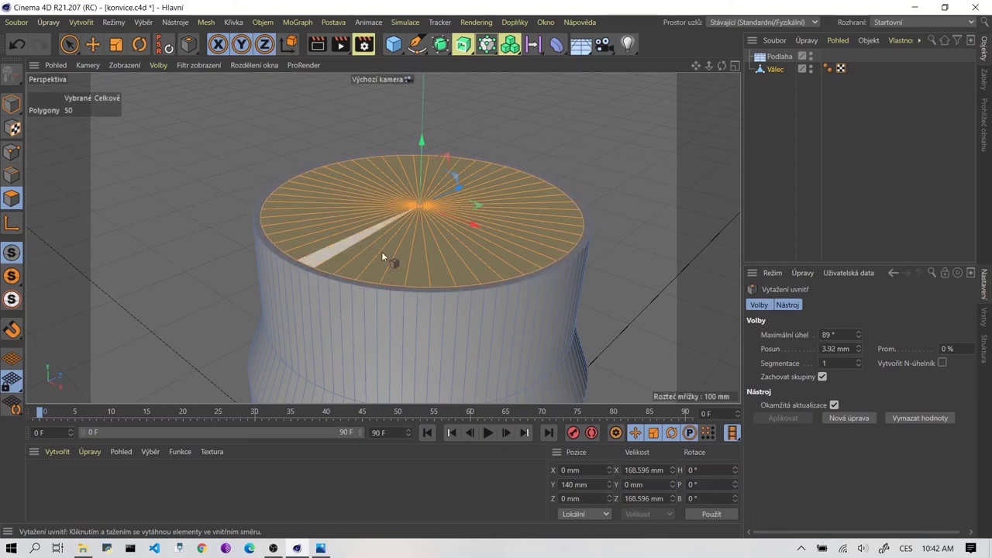
click(835, 349)
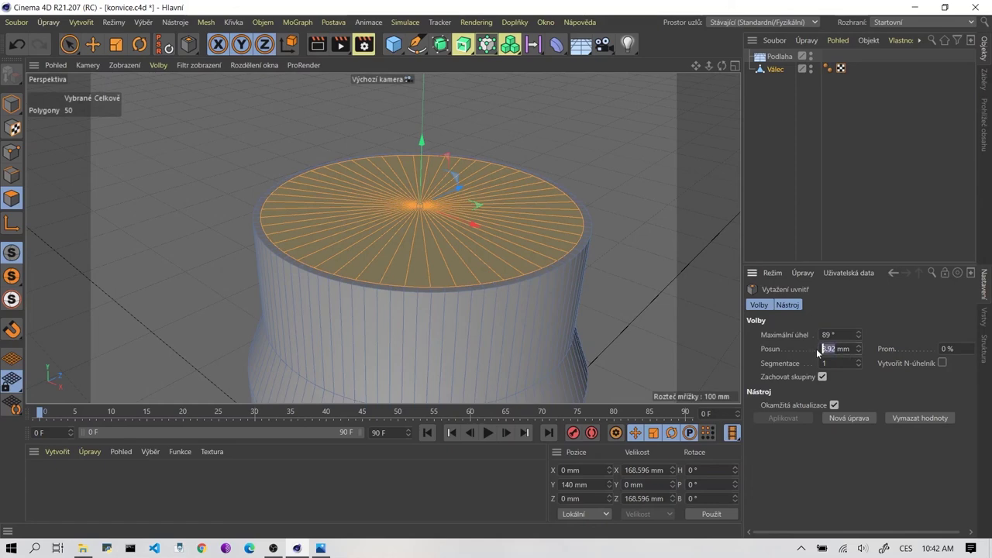
text(3)
key(Return)
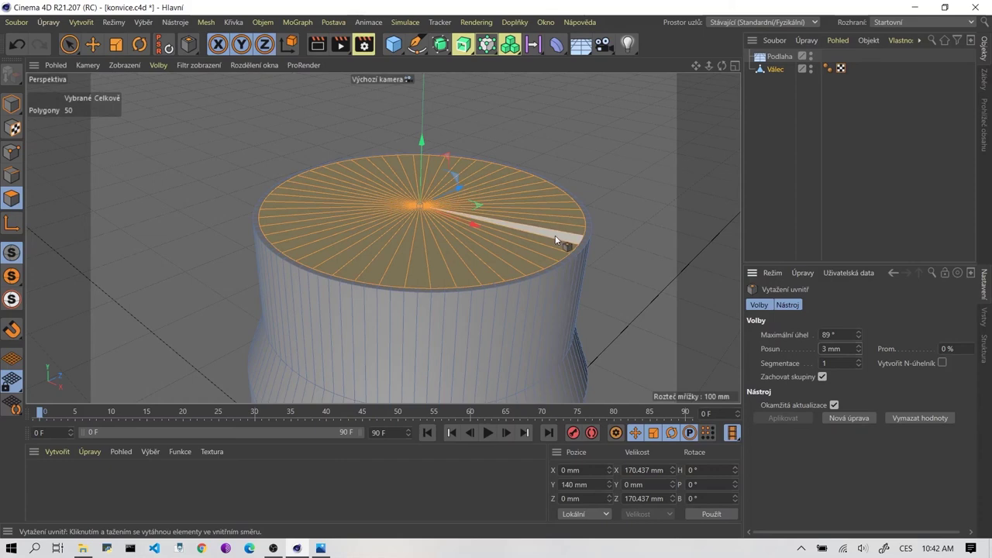
Return to the four-view layout and zoom in on the inset cap.
scroll(464, 163, down, 5)
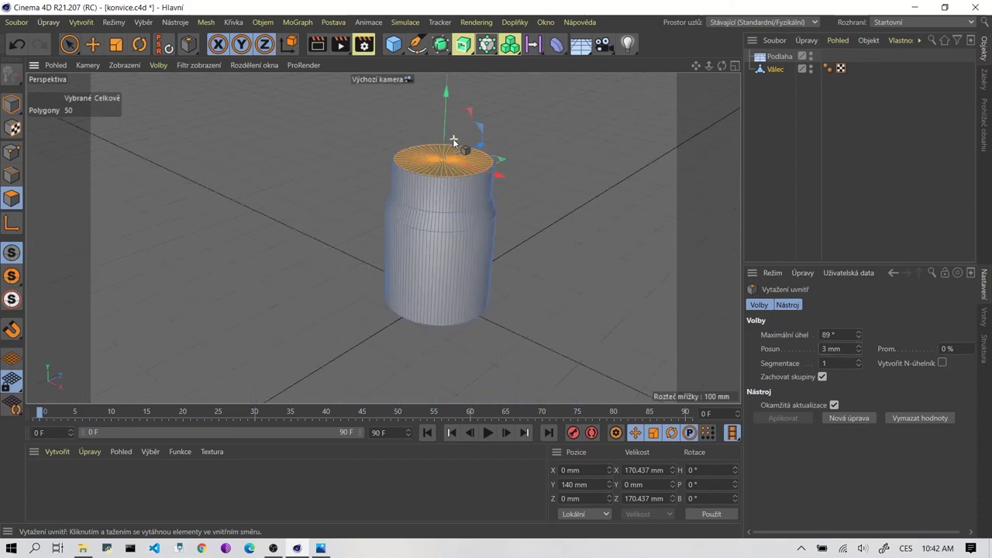
middle_click(450, 181)
scroll(233, 279, down, 3)
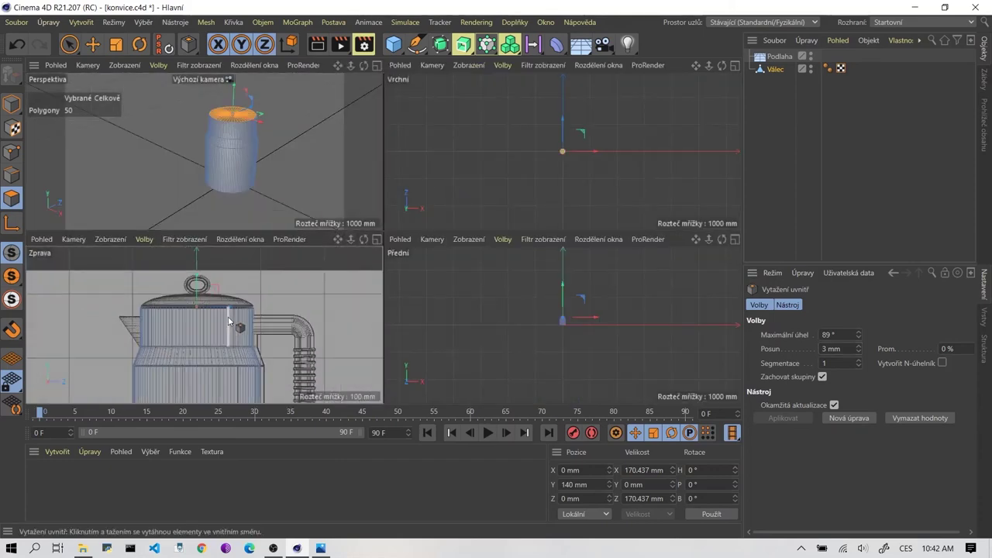
scroll(260, 250, down, 2)
scroll(215, 321, up, 2)
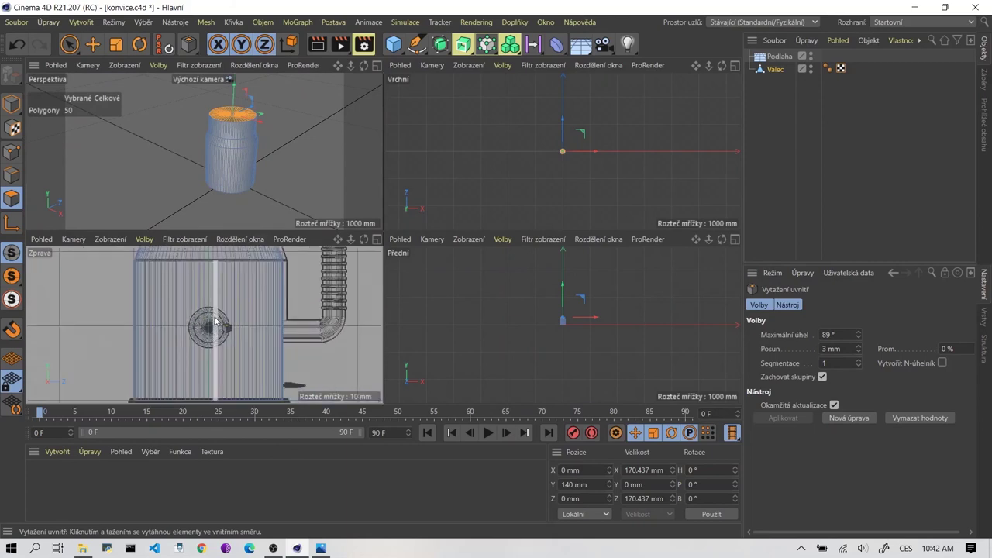
scroll(231, 117, up, 2)
scroll(230, 117, up, 2)
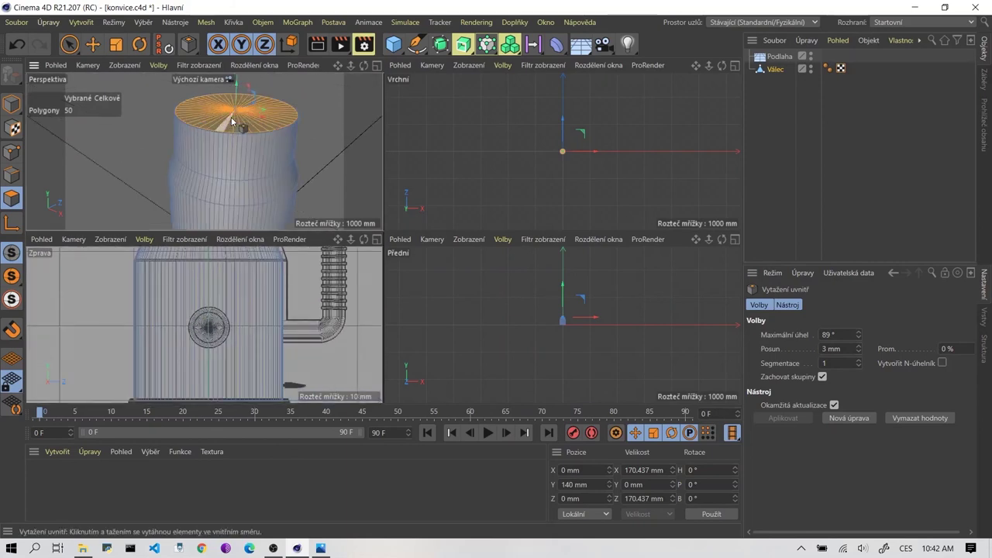
scroll(231, 117, up, 1)
right_click(235, 122)
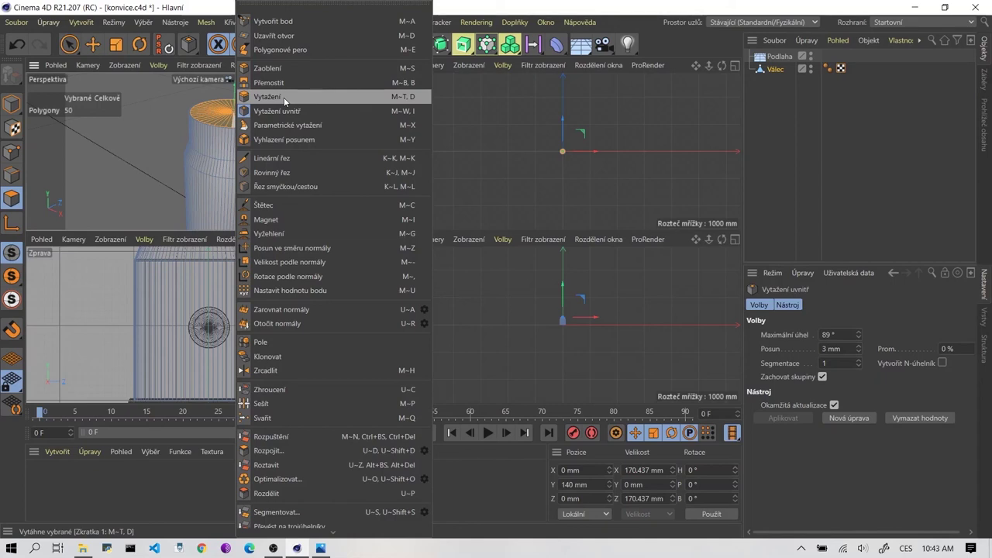
Extrude the top cap down to about -241.6 mm, matching the blueprint.
click(284, 98)
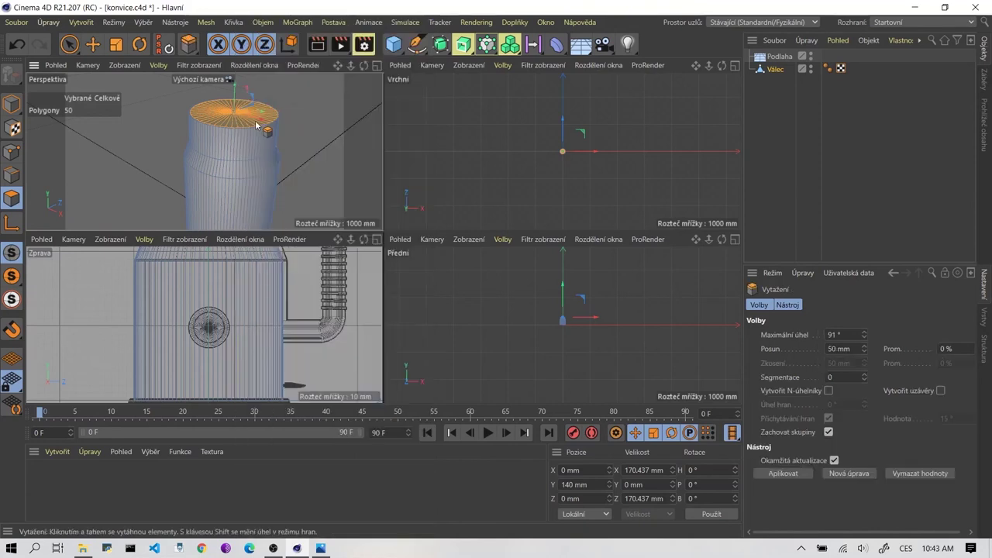
mouse_move(239, 124)
mouse_down()
mouse_move(287, 124)
mouse_move(150, 124)
mouse_up()
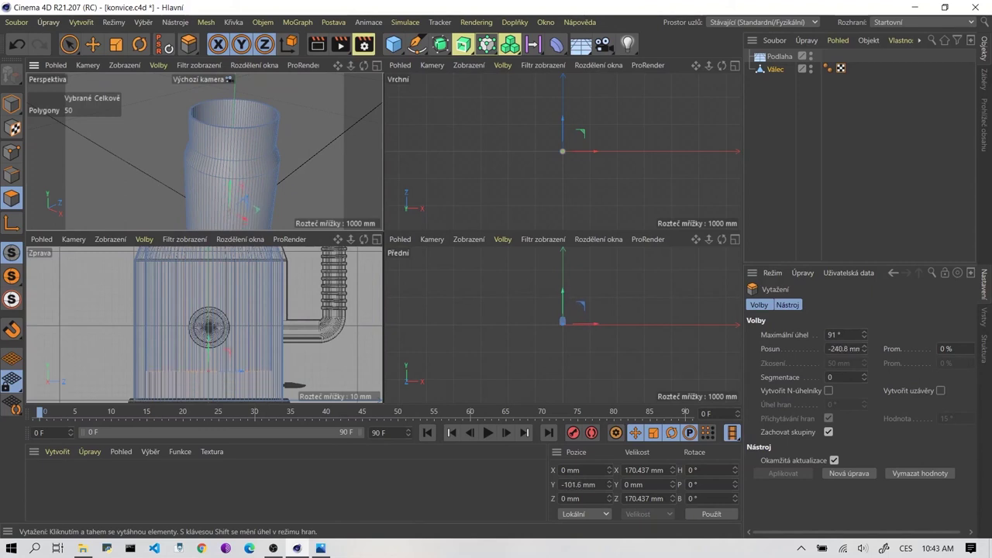
drag(150, 124, 148, 124)
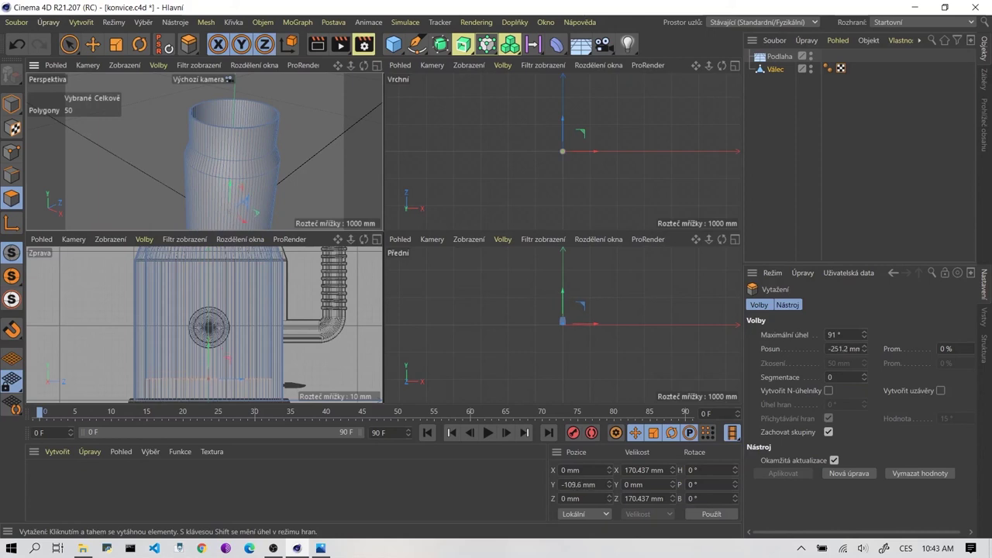
drag(149, 124, 152, 124)
scroll(217, 325, down, 3)
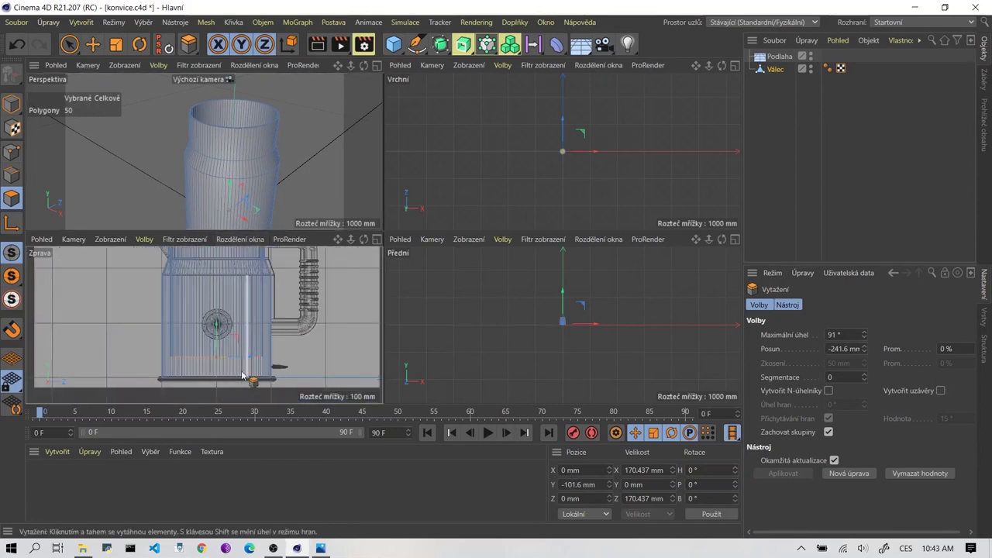
scroll(244, 138, up, 3)
Orbit and maximize the perspective view to inspect the hollowed cylinder.
mouse_move(244, 138)
alt+mouse_down()
mouse_move(263, 139)
mouse_move(301, 269)
mouse_move(352, 254)
mouse_move(463, 186)
mouse_move(348, 233)
mouse_move(376, 212)
mouse_move(381, 233)
mouse_move(303, 219)
mouse_move(356, 272)
alt+mouse_up()
middle_click(263, 139)
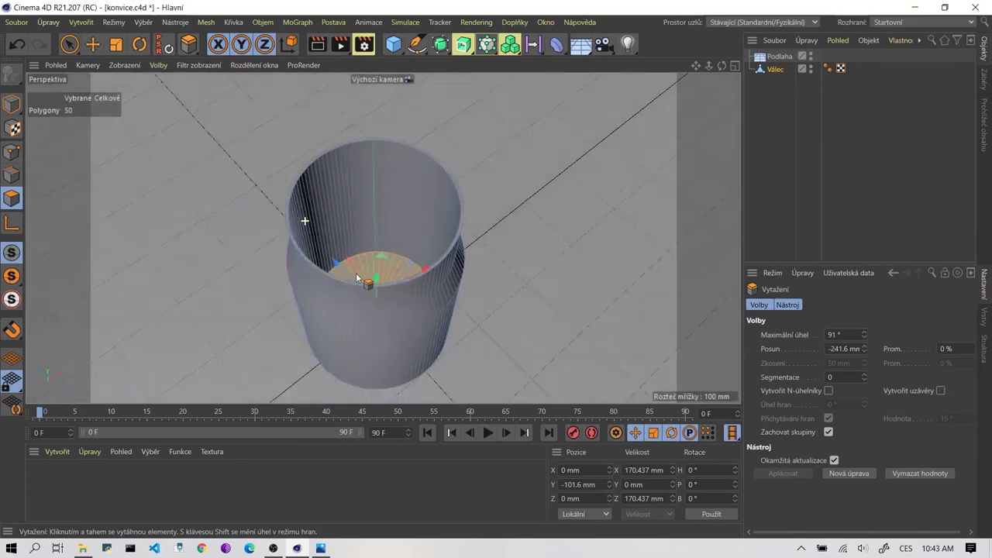
scroll(356, 263, up, 5)
scroll(356, 263, down, 4)
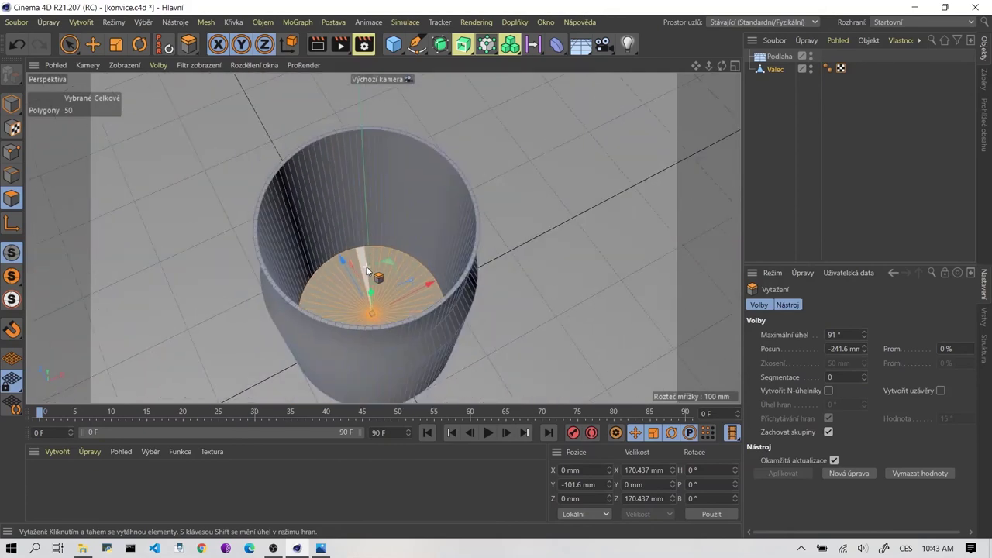
click(93, 45)
Deselect the sunken cap and compare the hollow cylinder against the right-view blueprint.
click(521, 210)
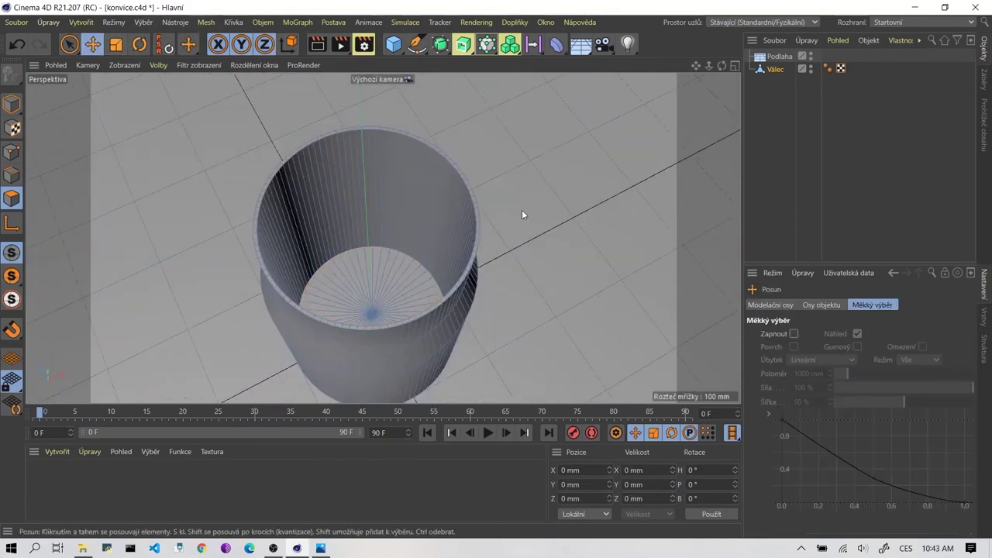
alt+drag(338, 255, 365, 246)
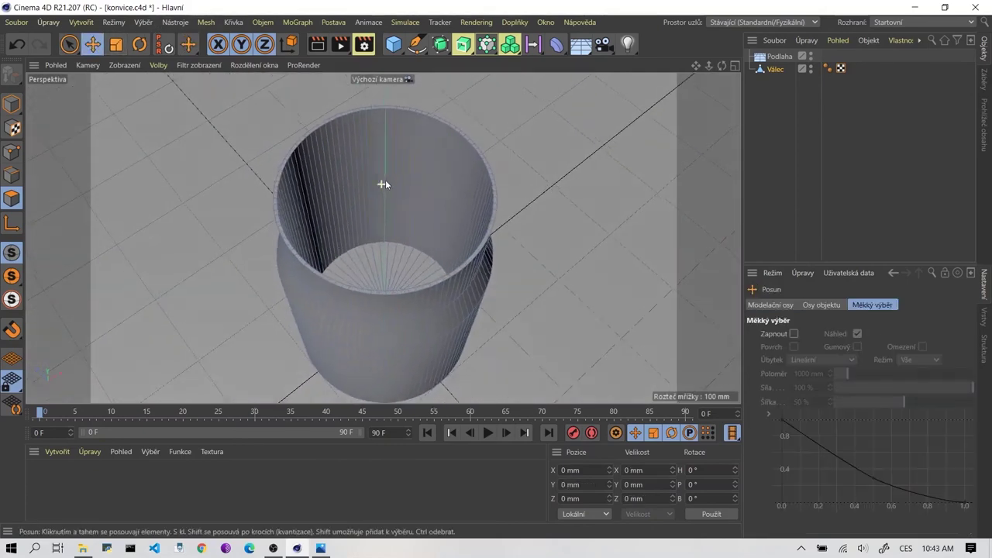
mouse_move(385, 180)
alt+mouse_down()
mouse_move(424, 157)
mouse_move(362, 259)
alt+mouse_up()
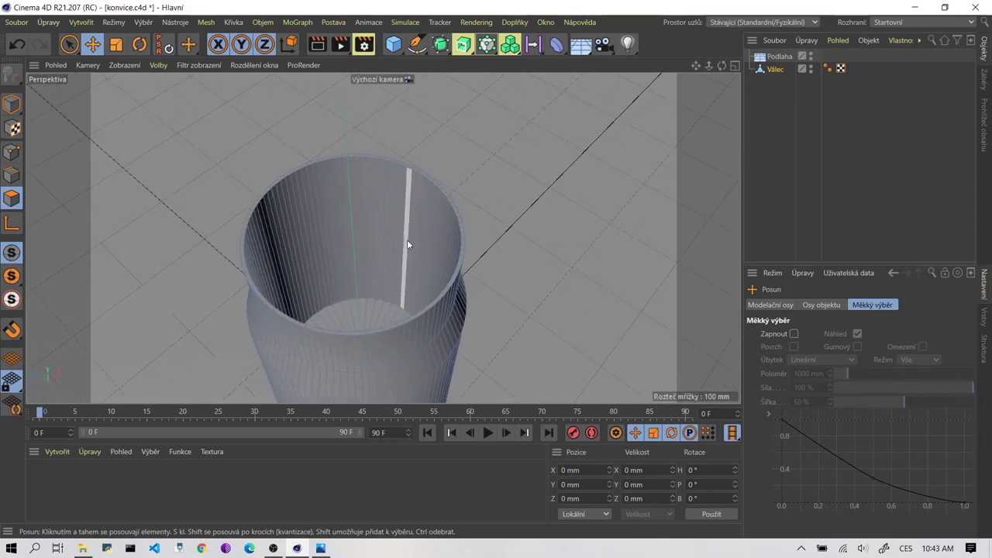
middle_click(365, 237)
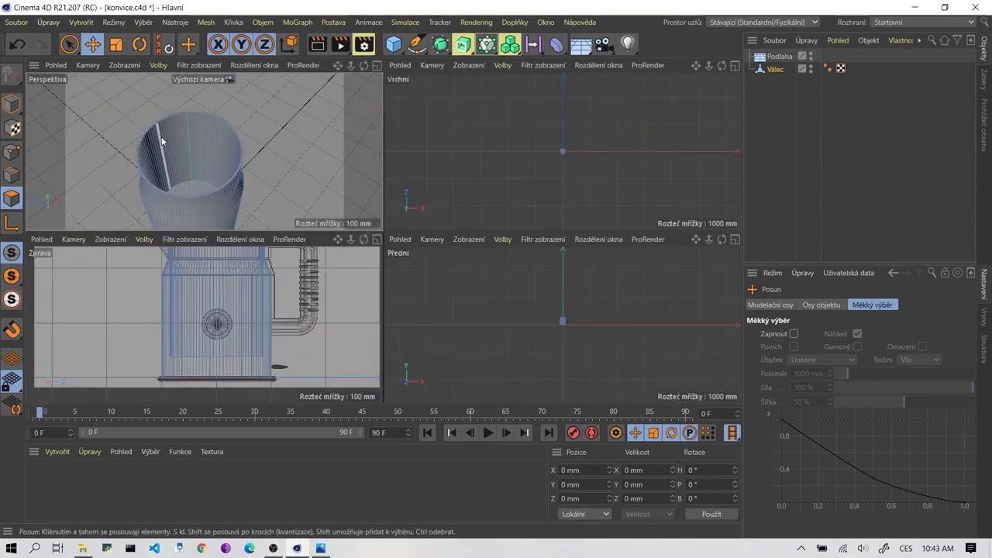
middle_click(199, 272)
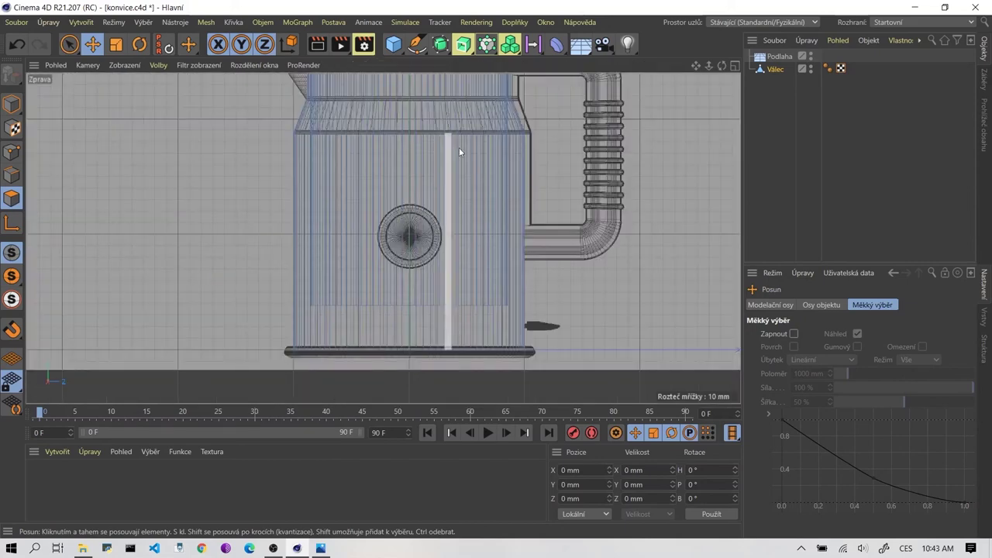
middle_drag(459, 147, 404, 281)
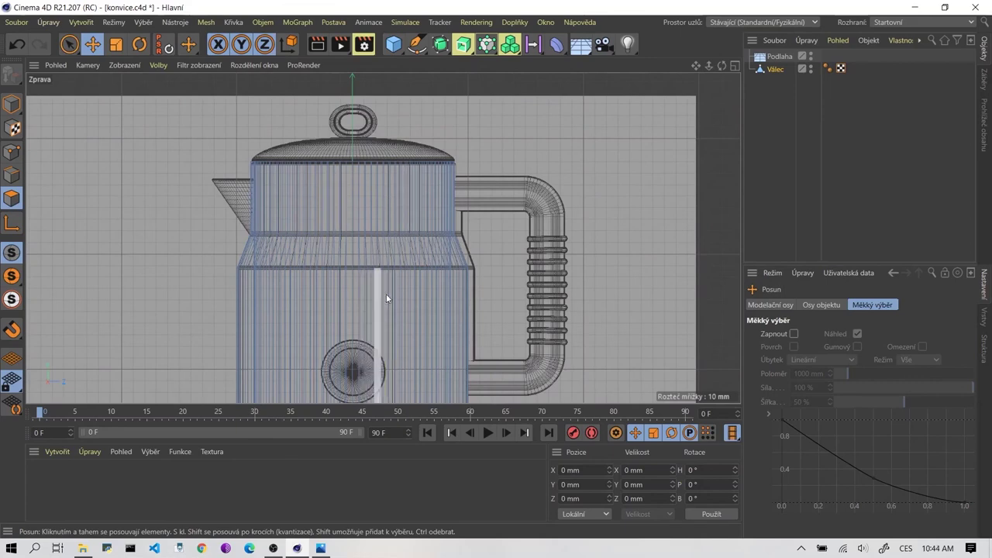
middle_drag(385, 299, 358, 204)
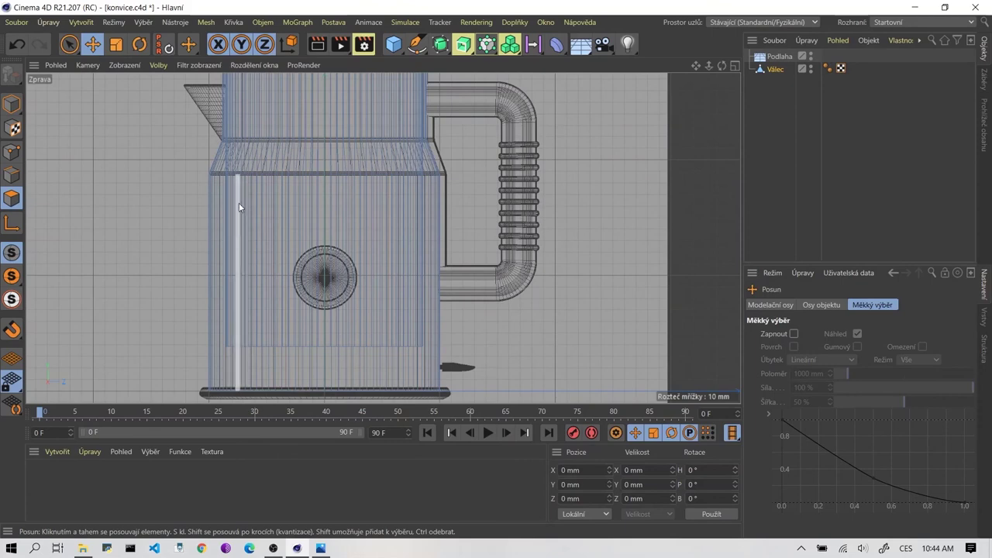
middle_click(287, 206)
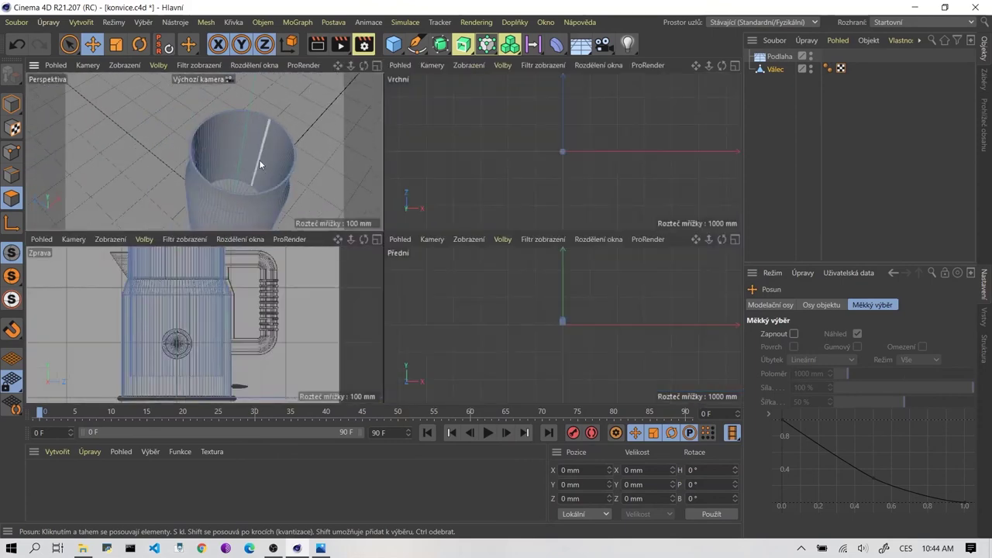
In a full-size perspective view of the opening, select an inner-wall edge in Edge mode.
middle_click(259, 160)
alt+drag(511, 246, 425, 222)
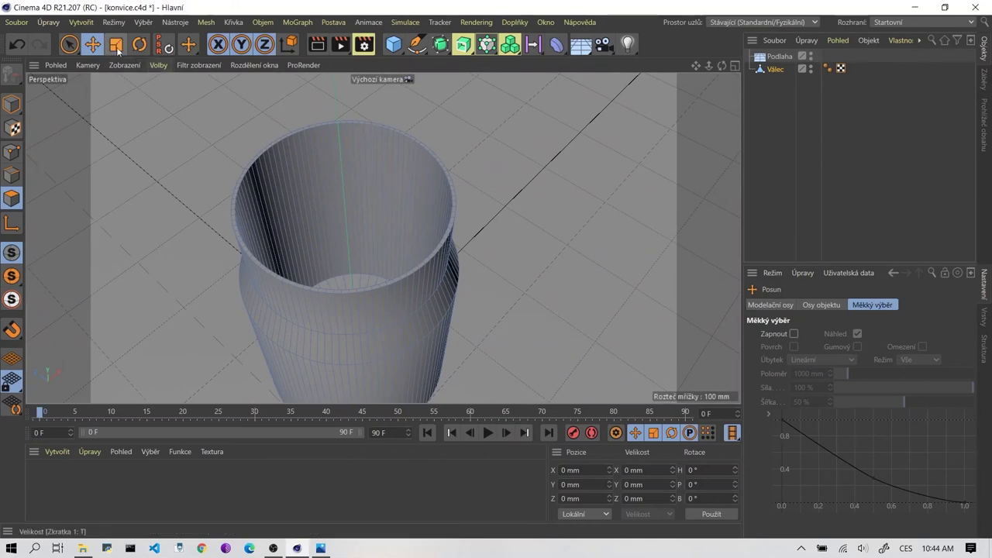
click(12, 174)
click(324, 194)
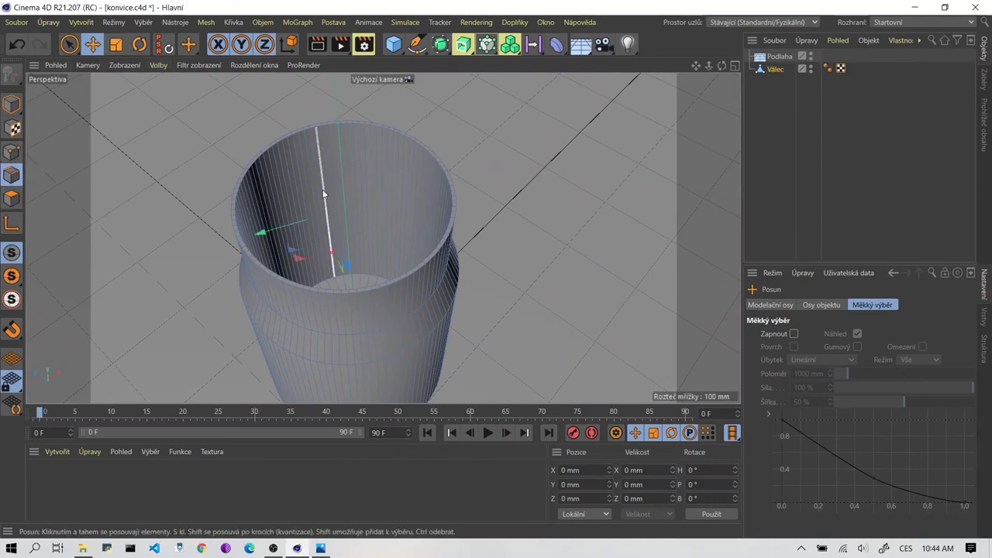
right_click(324, 194)
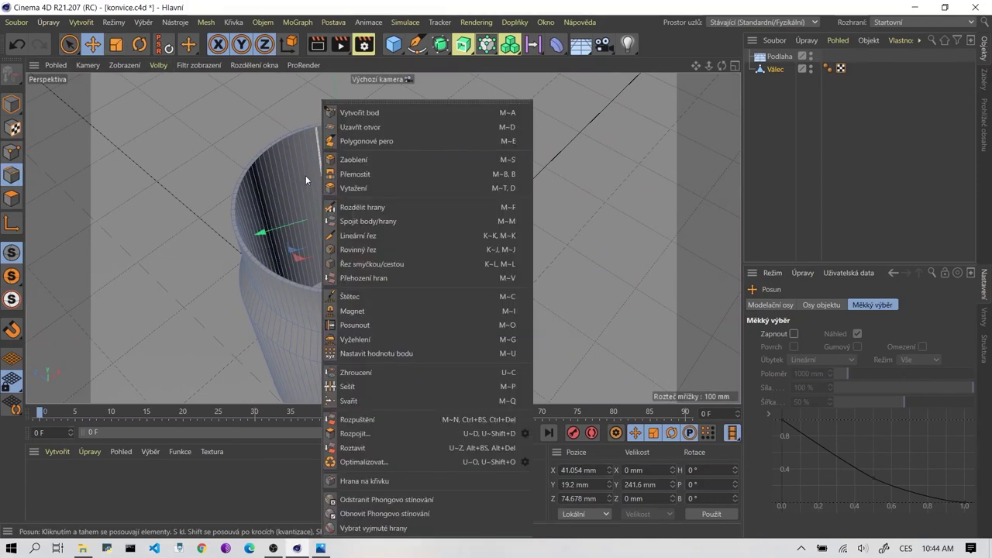
Add Loop/Path Cut edge loops on the inner wall near the top rim, one at 67.303%.
click(383, 265)
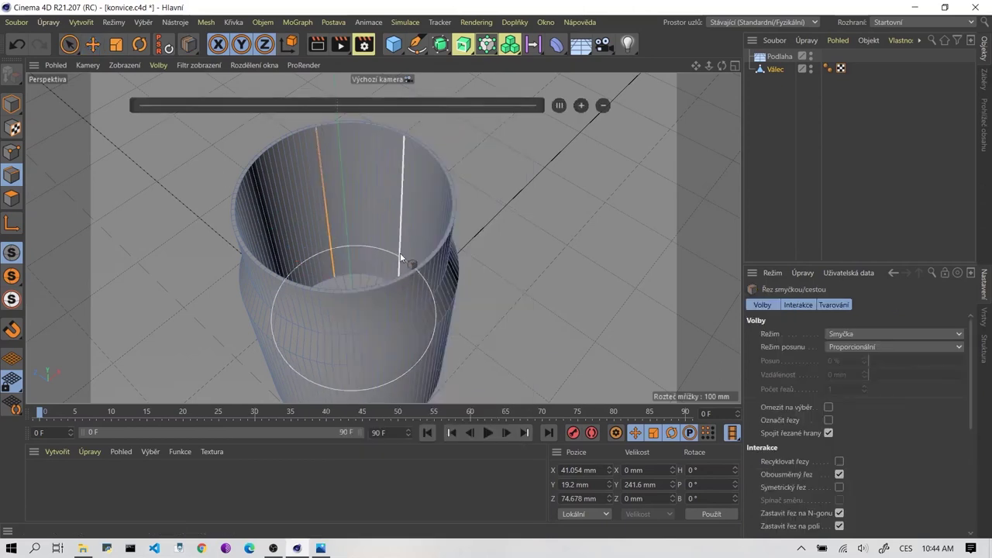
click(320, 163)
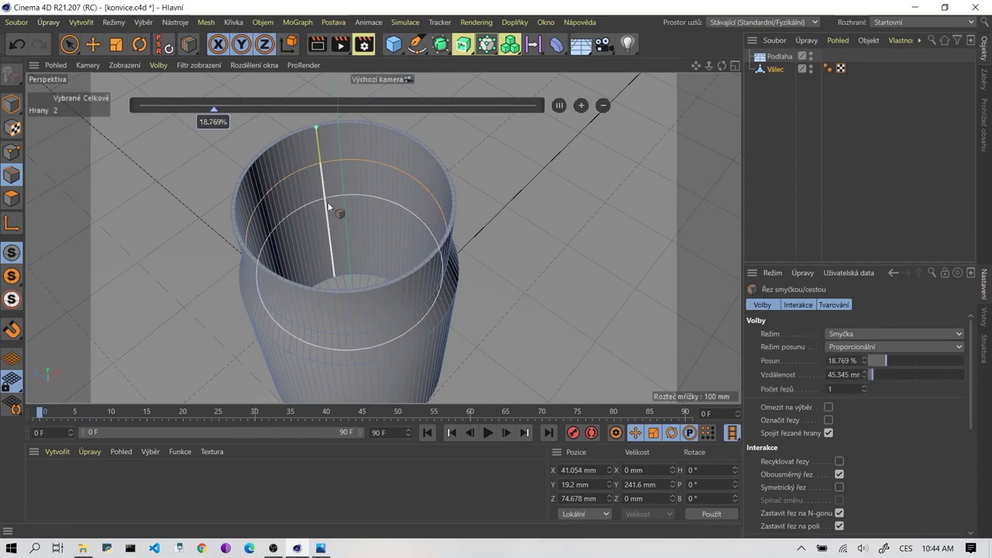
click(328, 207)
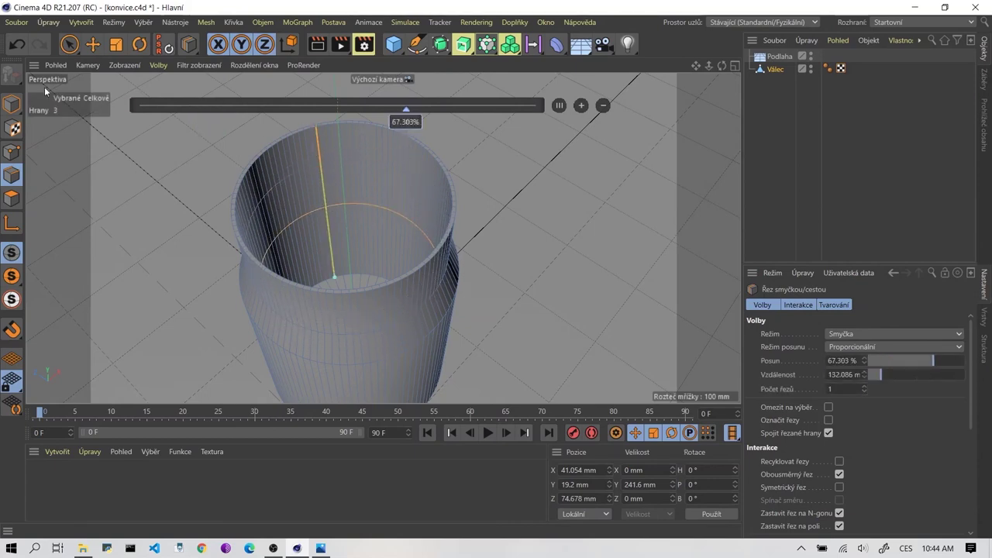
click(94, 44)
Loop-select the inner horizontal ring and raise it about 13 mm to Y 77.625 mm.
middle_click(357, 186)
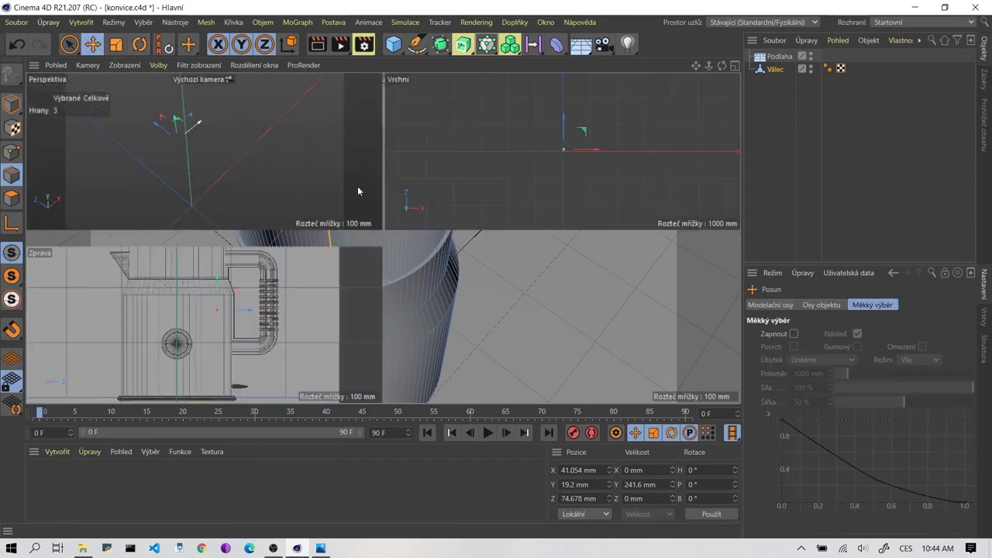
scroll(181, 153, up, 3)
scroll(193, 171, up, 3)
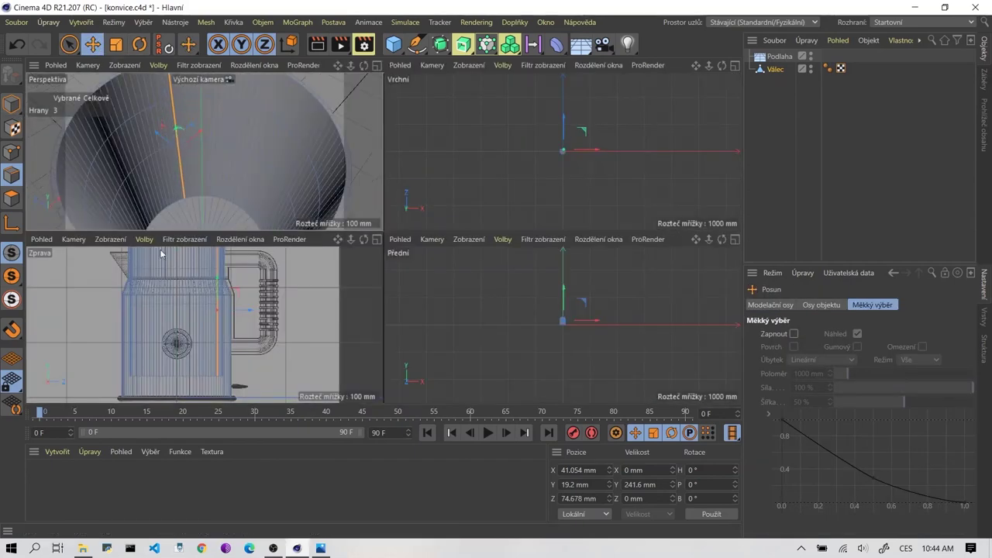
key(u)
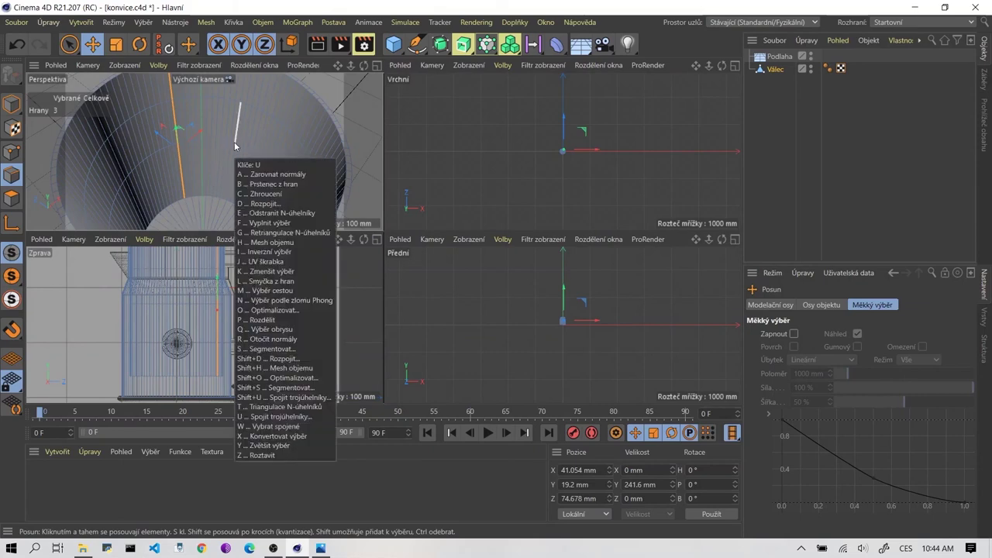
key(l)
click(227, 143)
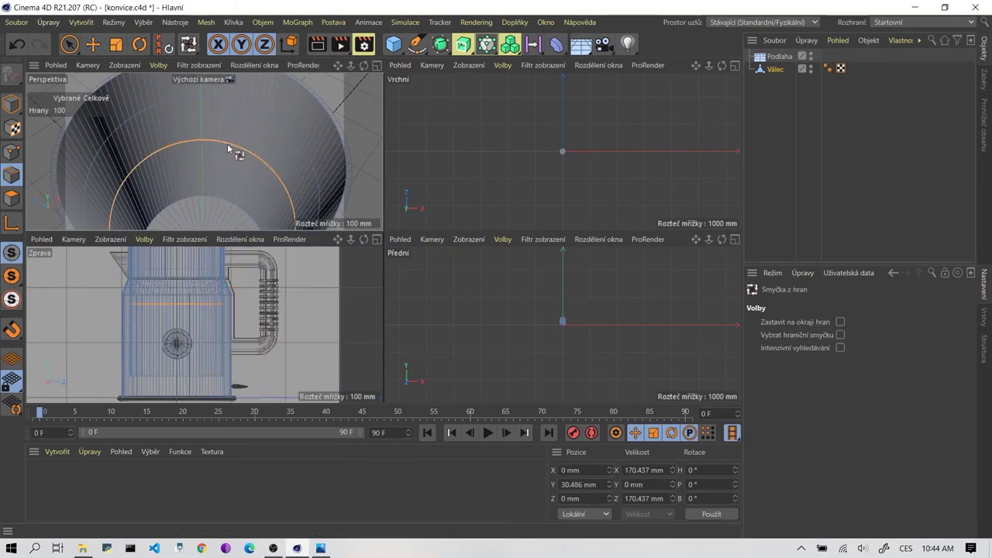
scroll(178, 314, up, 2)
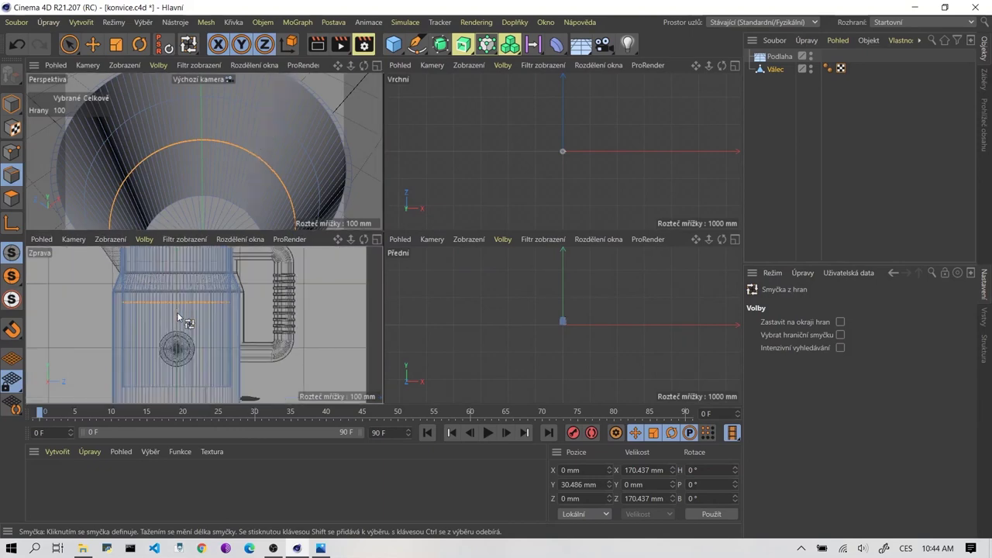
scroll(177, 312, up, 2)
scroll(179, 311, up, 2)
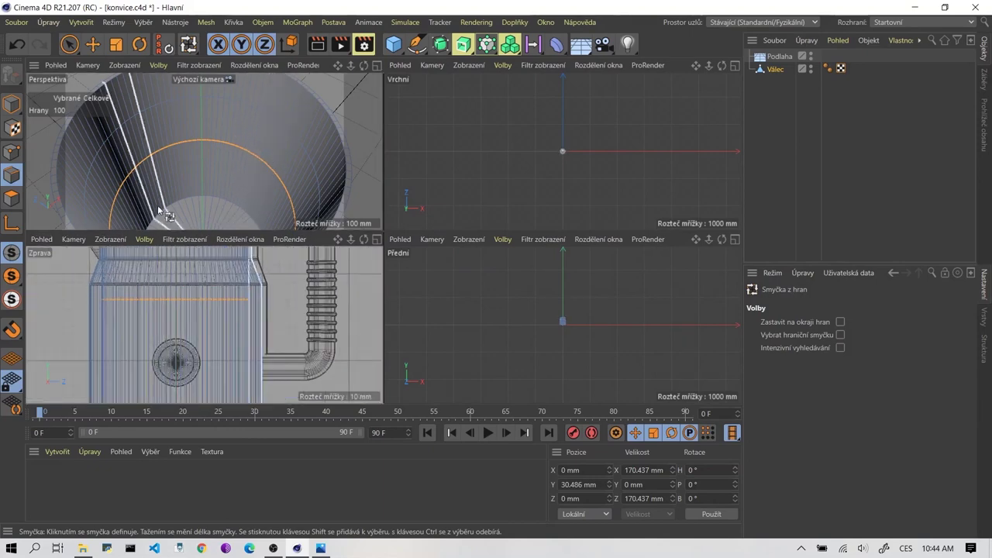
click(92, 45)
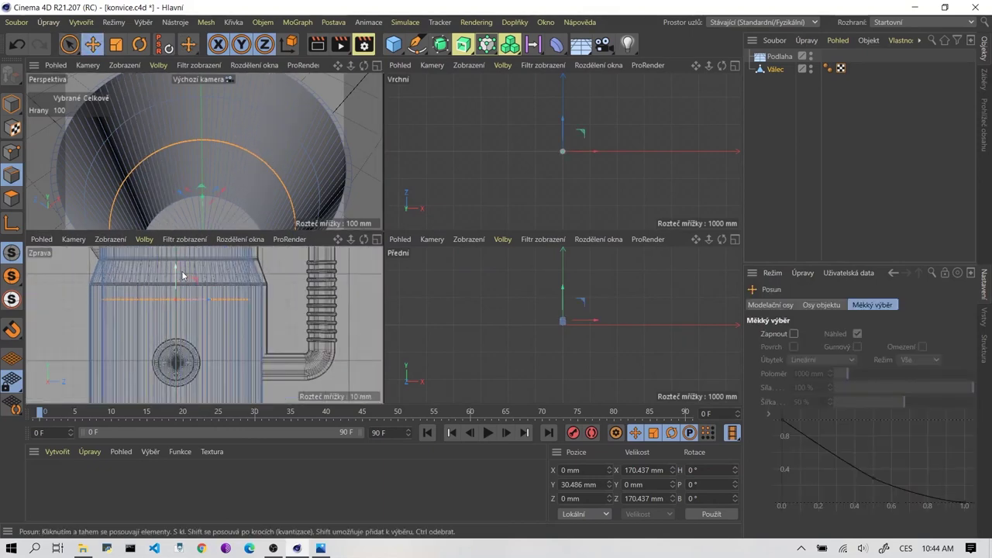
drag(174, 267, 173, 252)
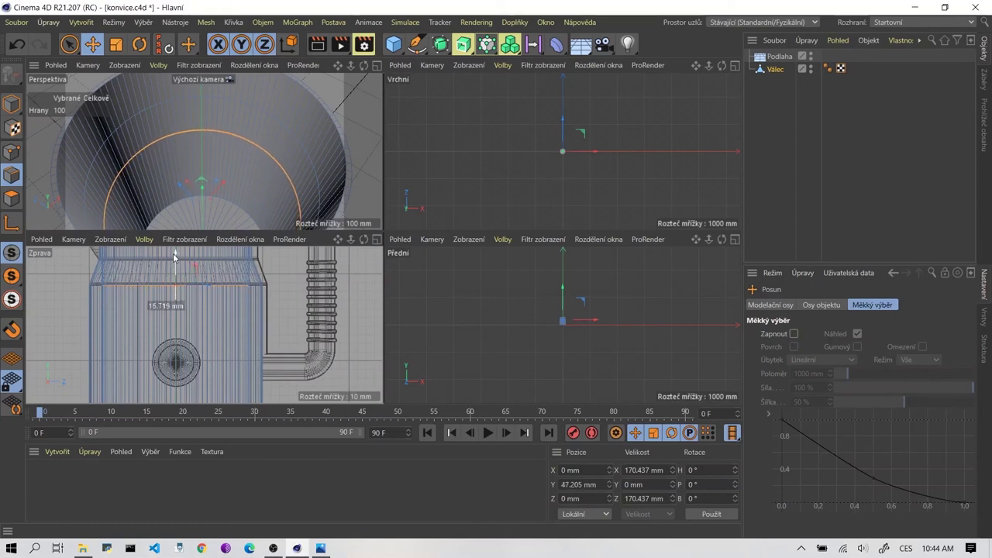
drag(173, 253, 172, 252)
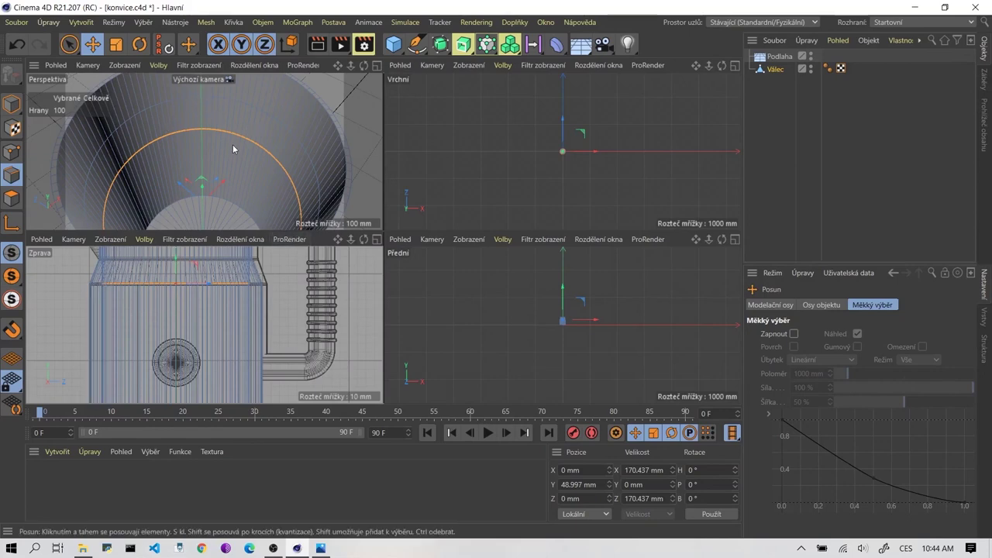
Loop-select the funnel rim edge loop and lower it about 20 mm.
key(u)
key(l)
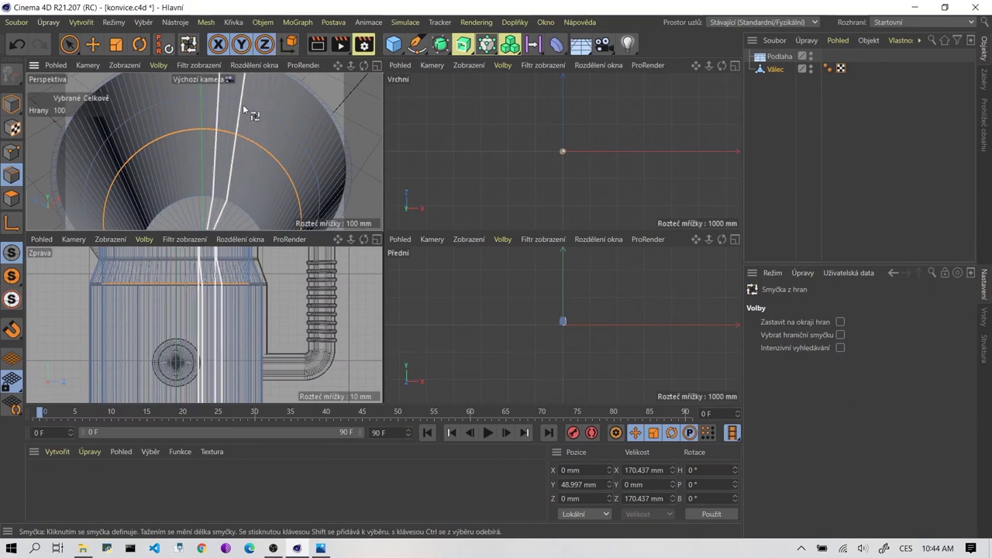
click(242, 102)
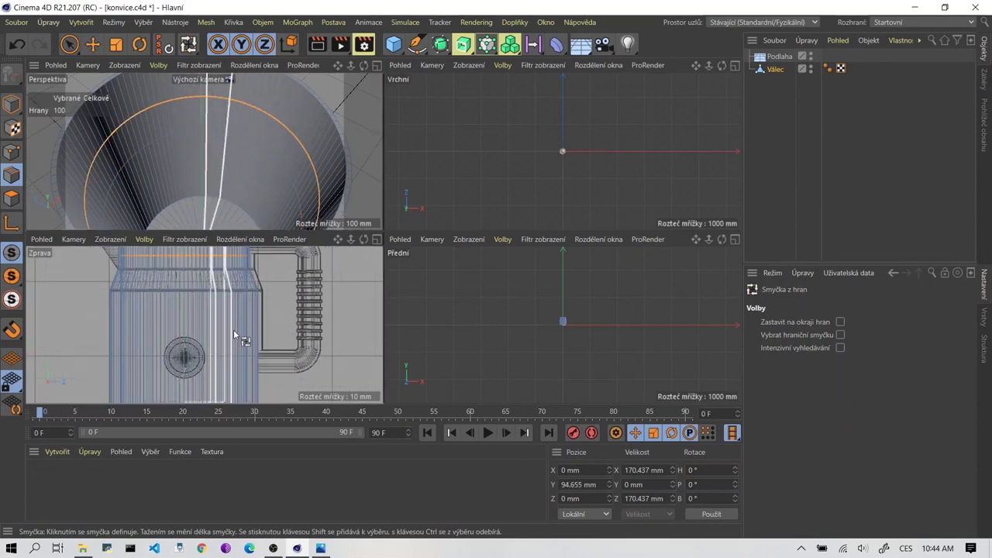
key(e)
alt+middle_drag(187, 266, 187, 295)
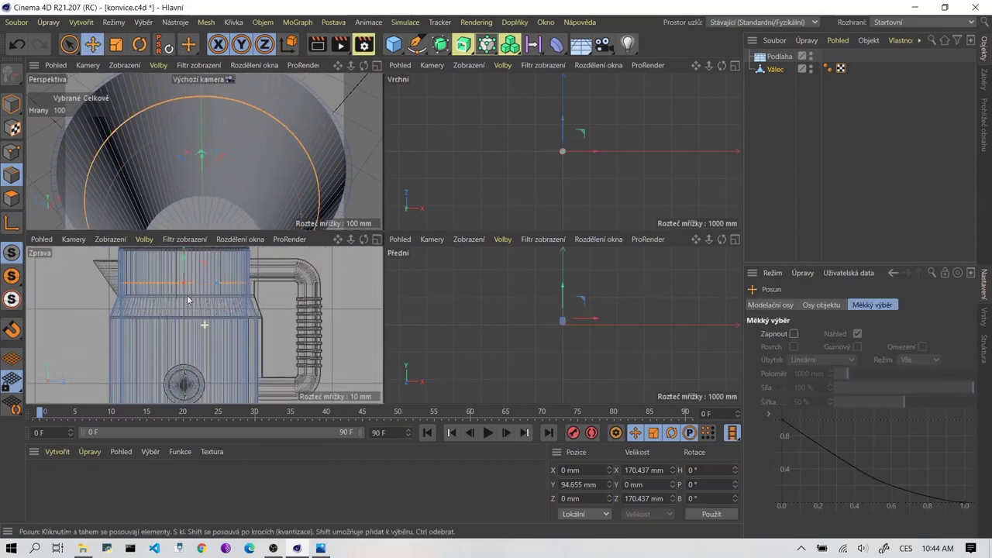
drag(181, 257, 184, 268)
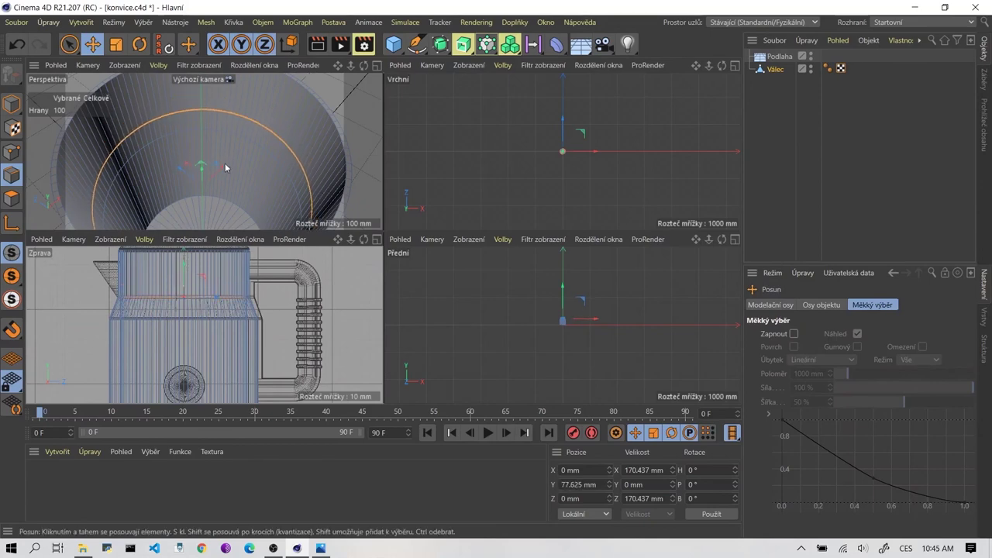
alt+drag(205, 145, 190, 139)
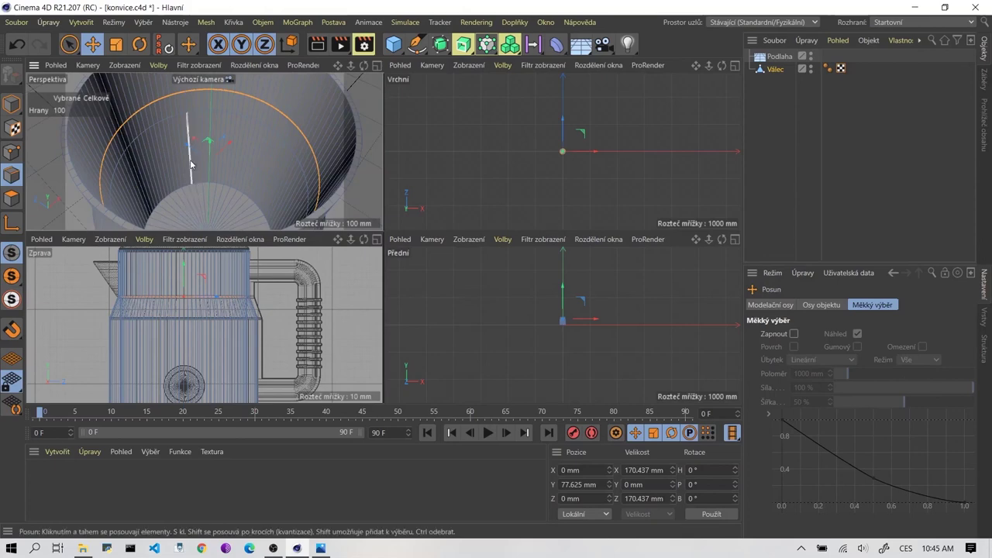
Loop-select two horizontal rings inside the body (200 edges), undoing stray vertical loops.
key(u)
key(l)
click(152, 126)
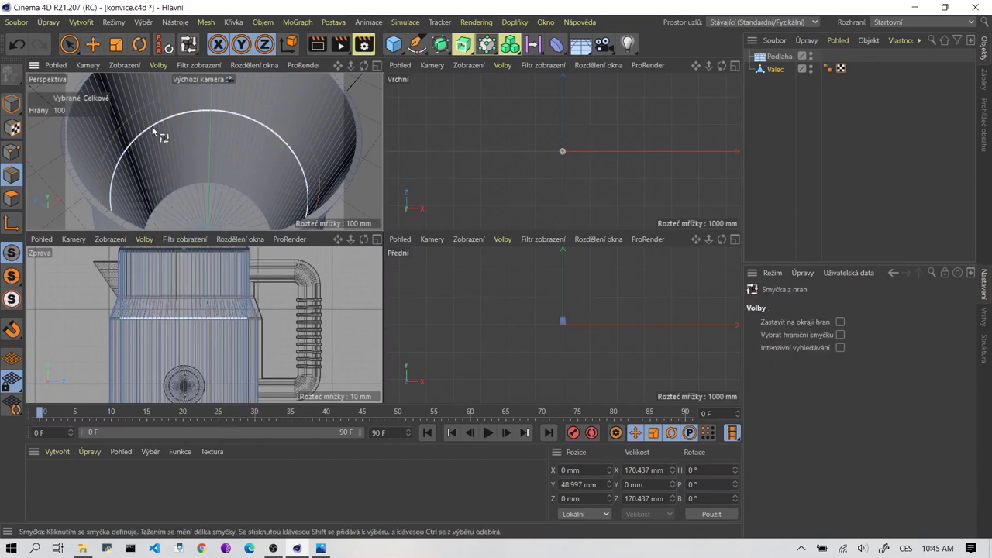
shift+click(183, 188)
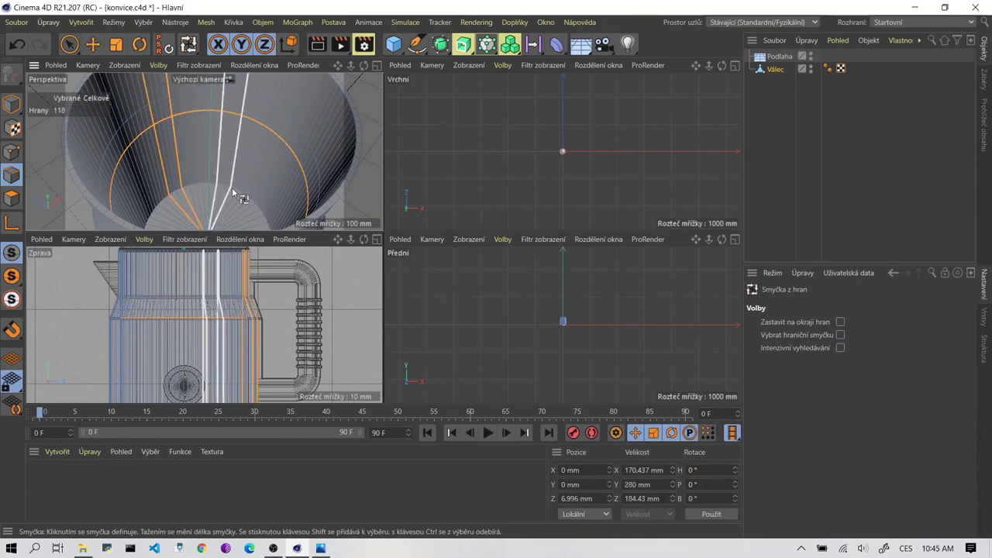
scroll(219, 187, up, 3)
key(ctrl+z)
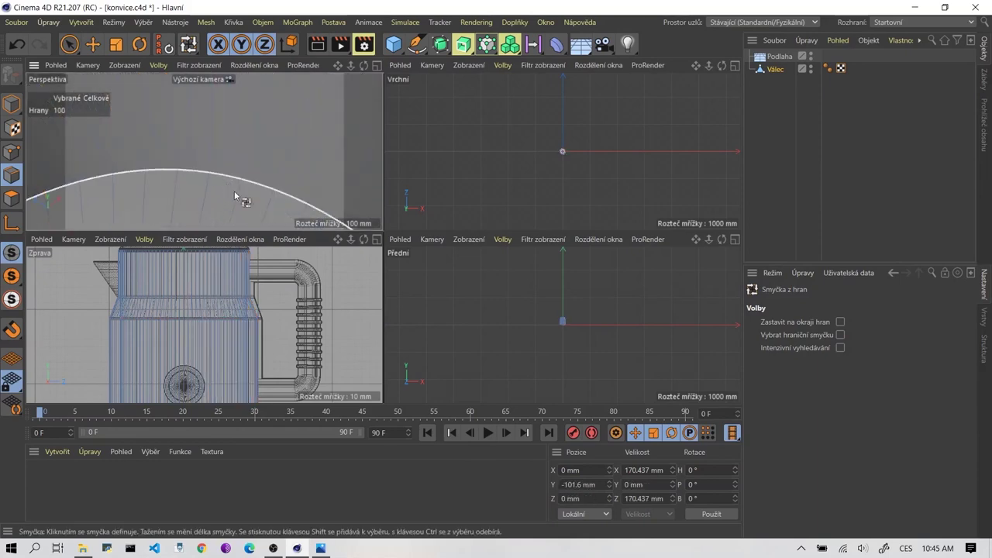
scroll(234, 190, down, 3)
scroll(236, 167, up, 3)
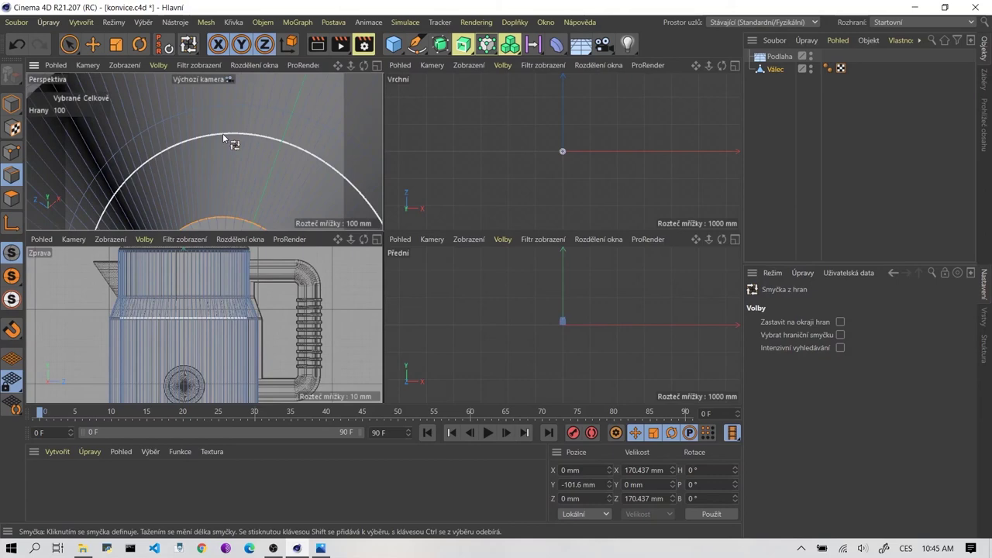
shift+click(223, 135)
scroll(225, 155, down, 3)
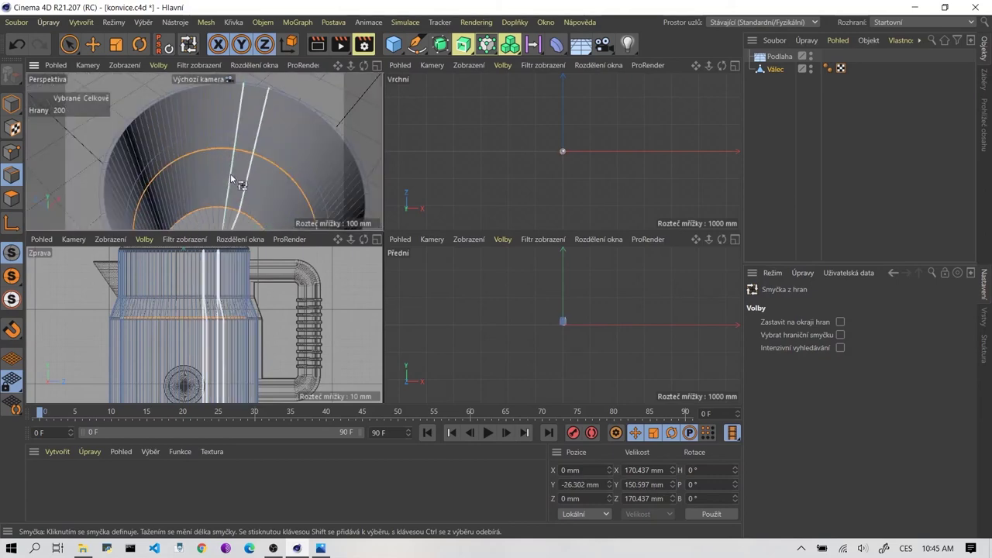
alt+drag(231, 179, 253, 117)
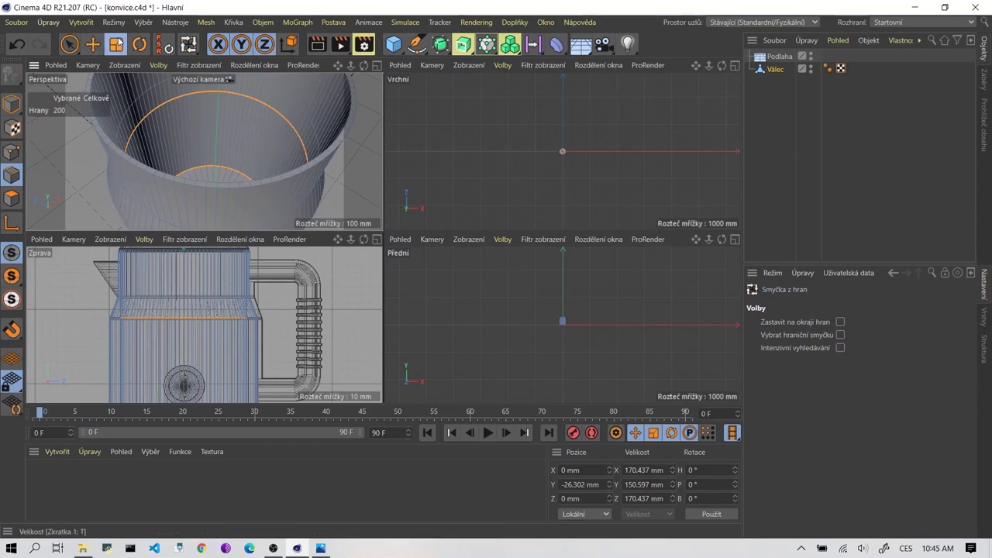
Scale the two selected inner rings to 189.356 mm across.
click(116, 43)
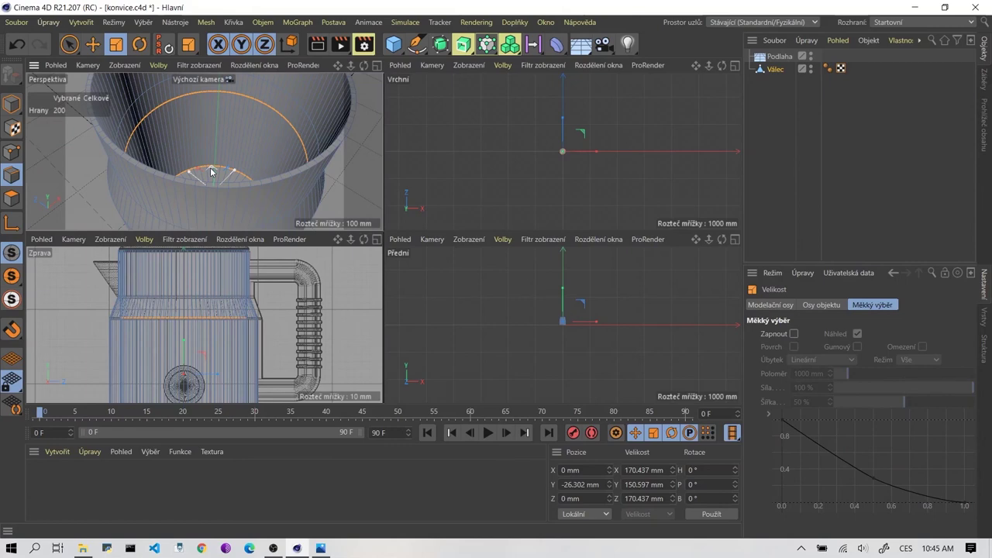
drag(211, 171, 220, 105)
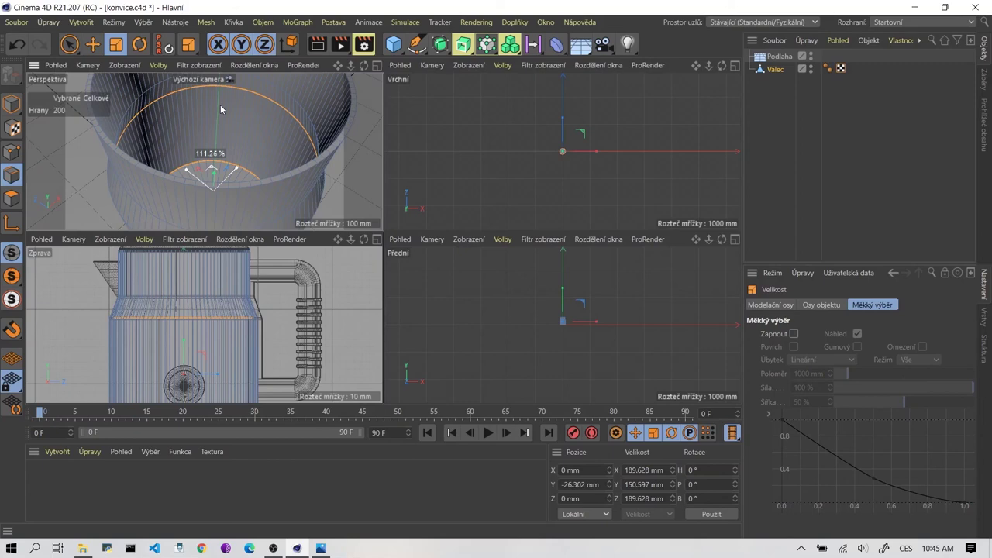
drag(220, 105, 210, 155)
Zoom out and maximize the perspective view to show the whole cylinder.
scroll(104, 326, up, 2)
scroll(111, 316, up, 1)
scroll(112, 318, up, 2)
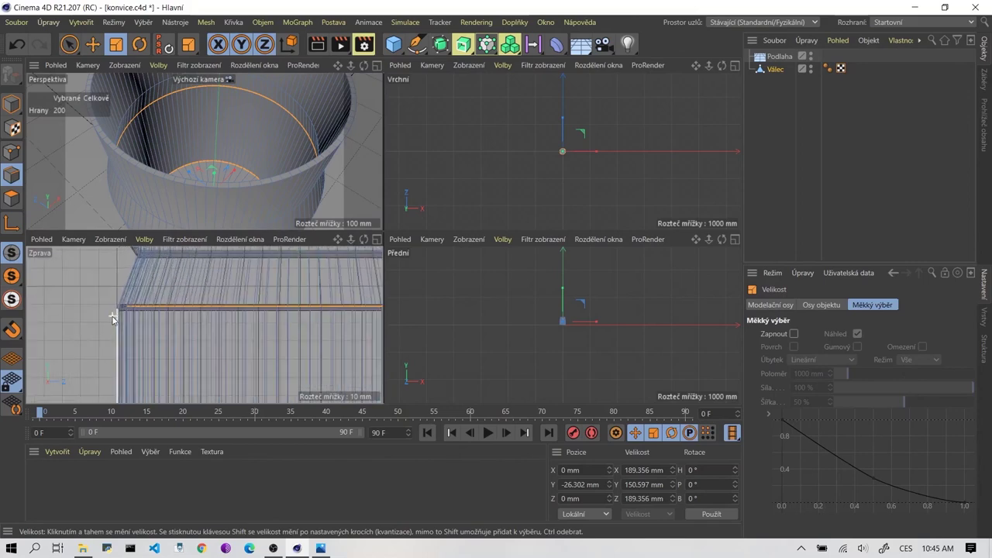
scroll(100, 305, down, 3)
scroll(97, 306, down, 2)
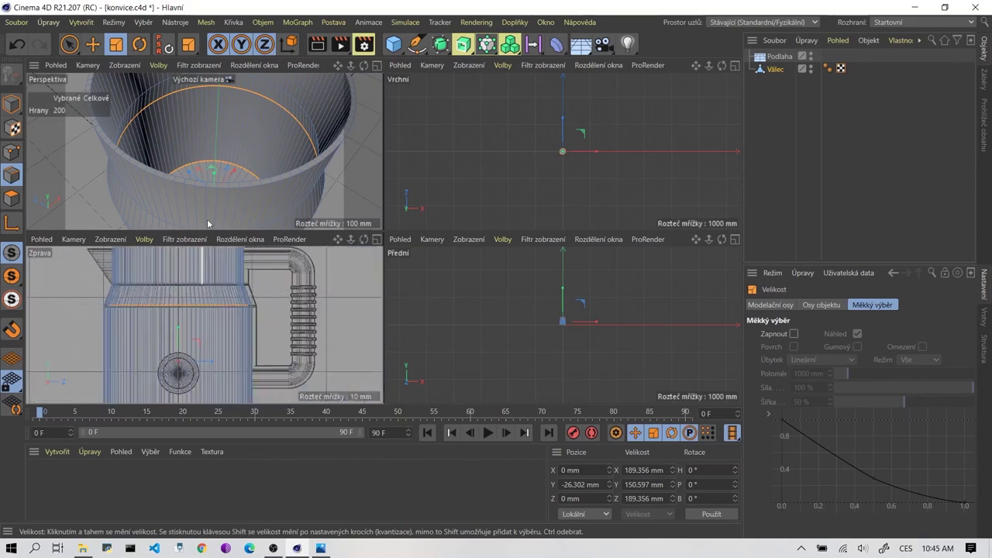
middle_click(118, 133)
scroll(341, 186, down, 5)
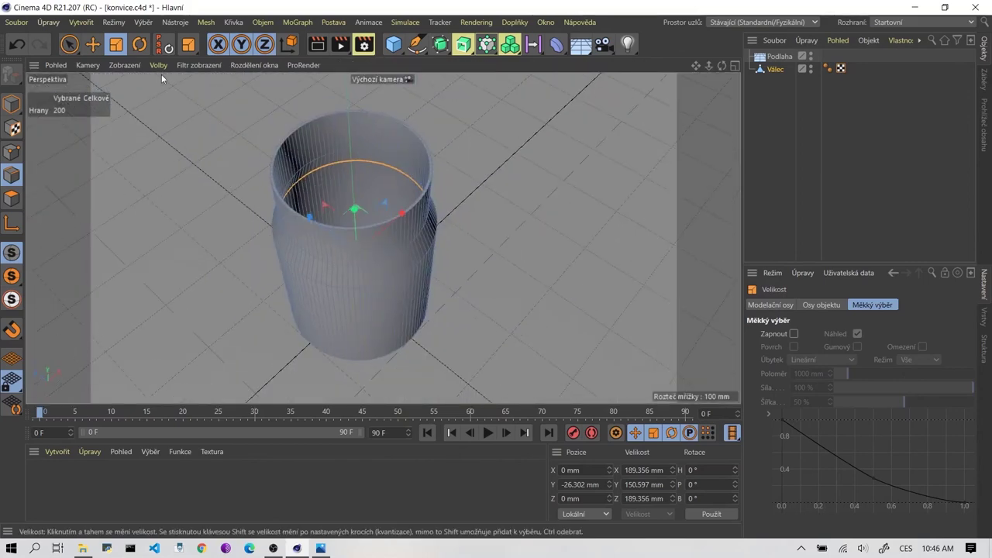
click(92, 44)
click(297, 229)
scroll(302, 233, up, 3)
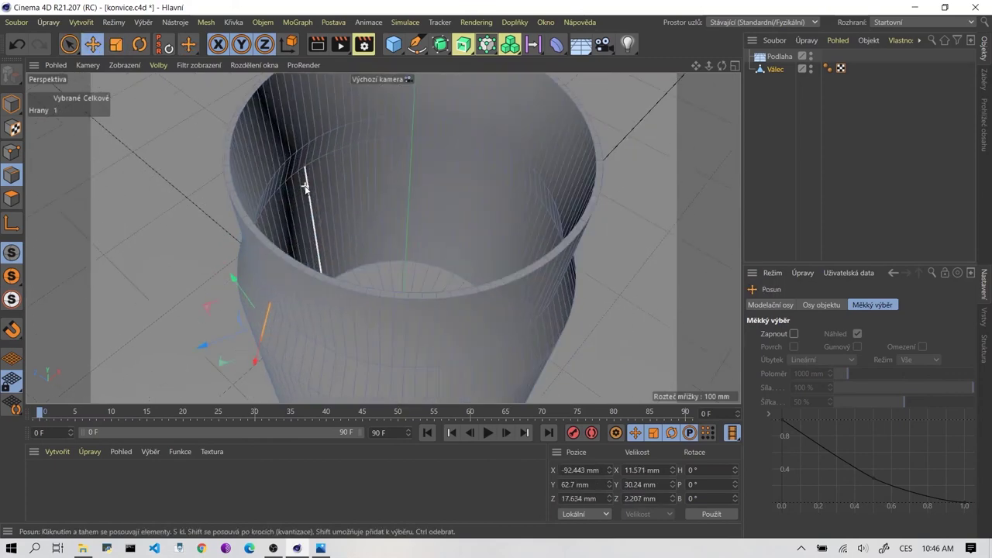
scroll(310, 238, down, 3)
scroll(325, 233, down, 2)
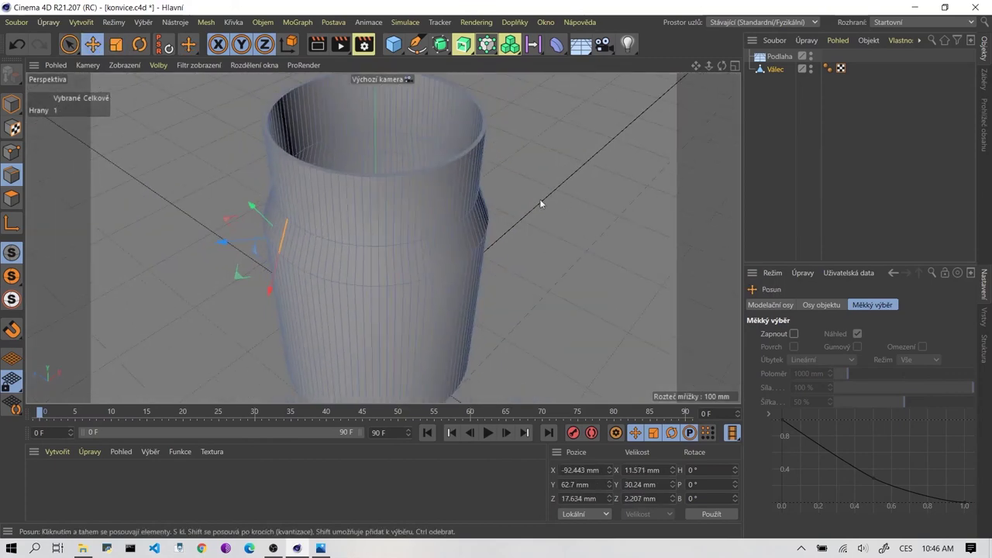
click(539, 202)
mouse_move(469, 214)
alt+mouse_down()
mouse_move(457, 240)
mouse_move(421, 243)
alt+mouse_up()
scroll(423, 249, up, 2)
mouse_move(457, 318)
alt+mouse_down()
mouse_move(422, 244)
mouse_move(384, 290)
mouse_move(399, 264)
mouse_move(423, 265)
mouse_move(429, 187)
alt+mouse_up()
scroll(421, 244, down, 2)
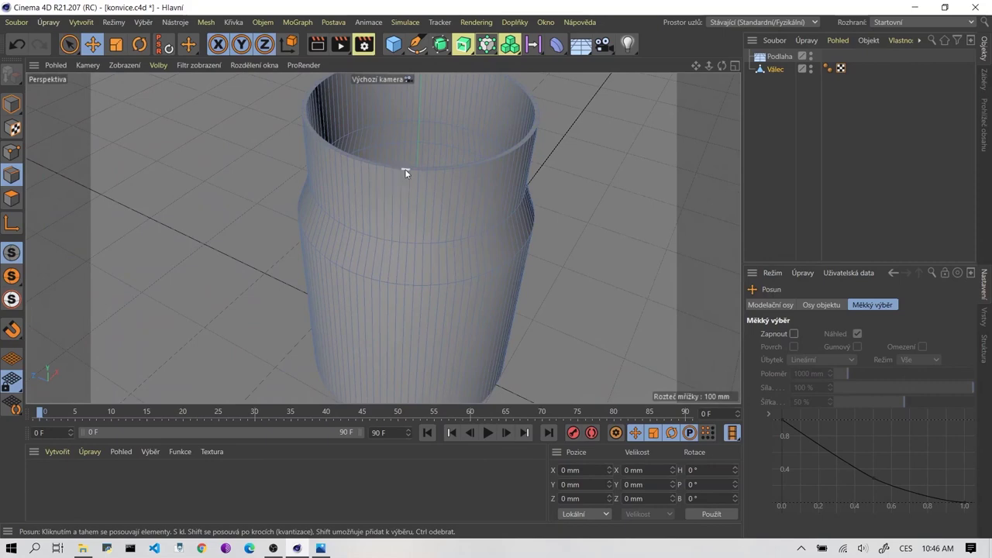
alt+drag(498, 126, 406, 203)
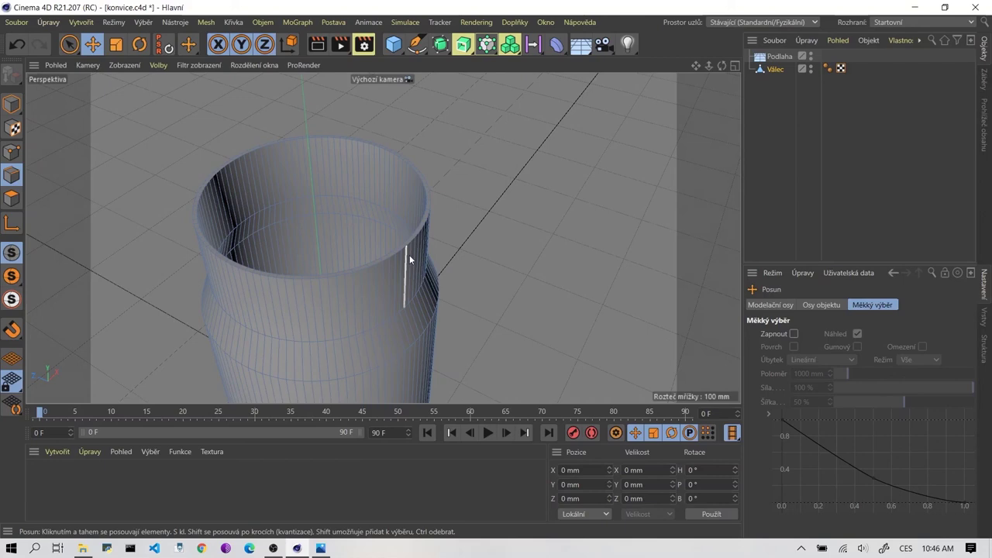
scroll(409, 253, up, 5)
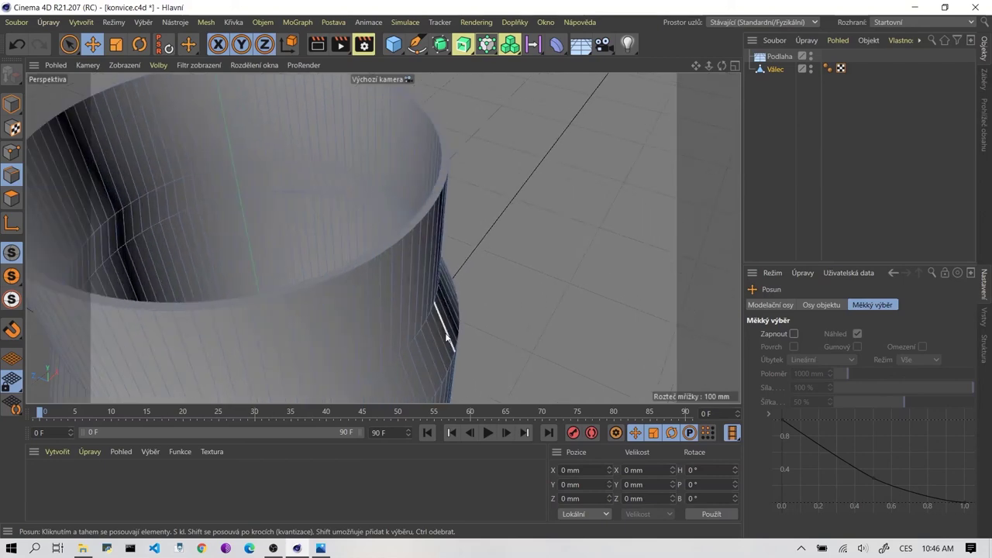
alt+drag(383, 238, 389, 204)
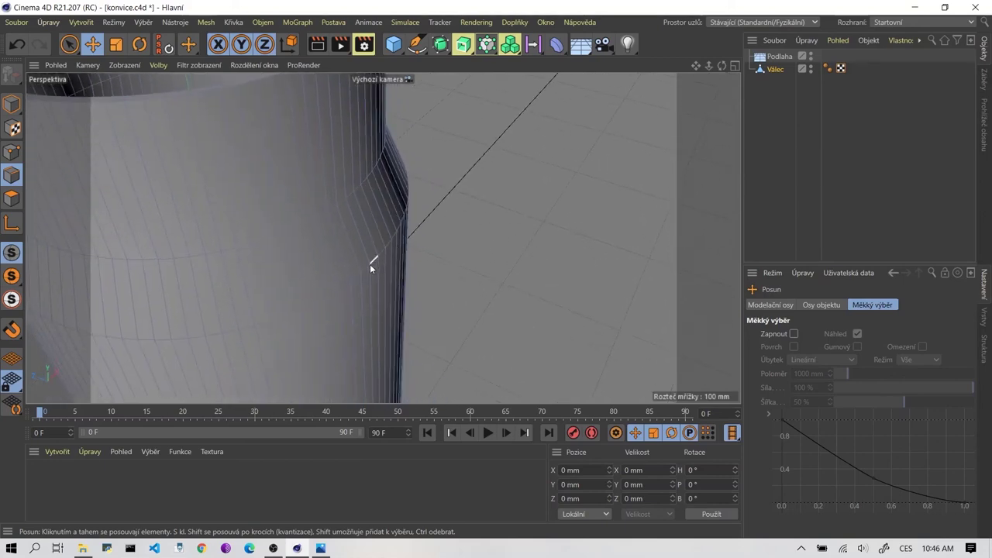
alt+drag(348, 257, 311, 104)
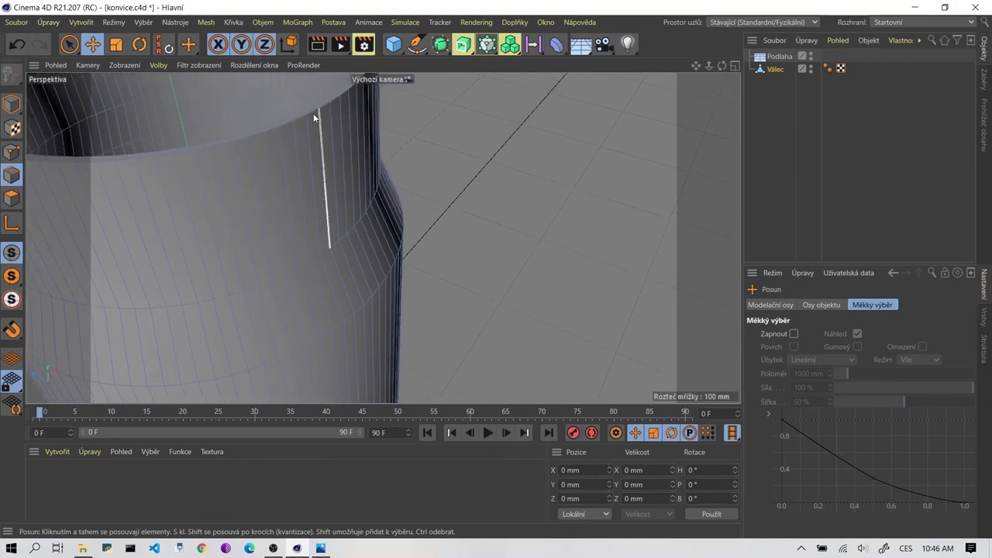
mouse_move(357, 203)
alt+mouse_down()
mouse_move(373, 333)
mouse_move(389, 156)
alt+mouse_up()
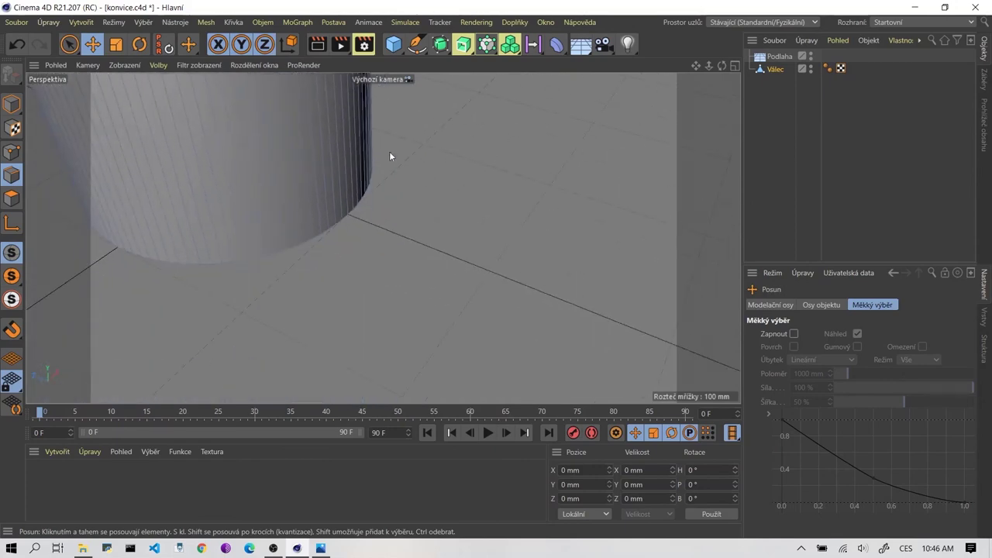
scroll(335, 247, up, 5)
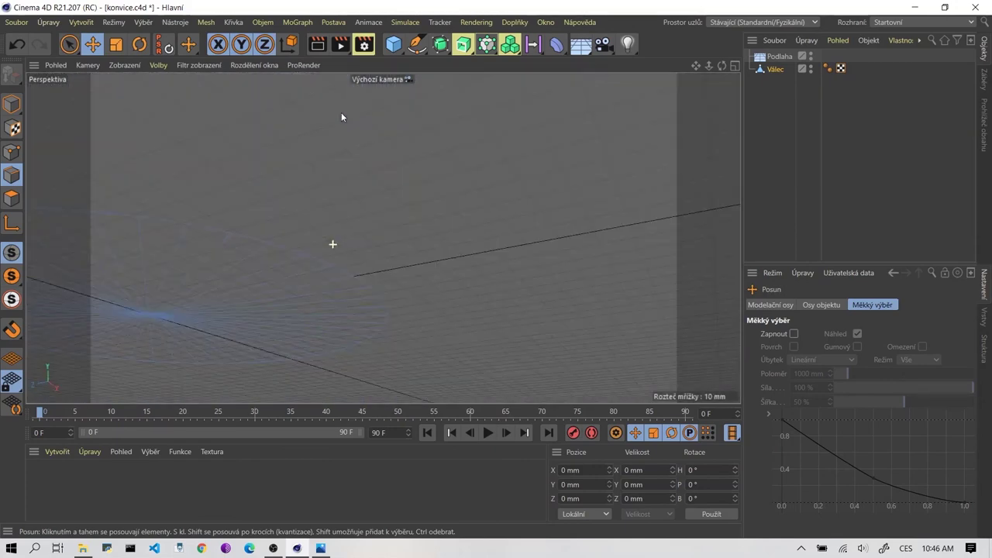
scroll(322, 196, down, 5)
mouse_move(350, 279)
alt+mouse_down()
mouse_move(318, 266)
mouse_move(343, 276)
mouse_move(402, 388)
mouse_move(389, 264)
mouse_move(390, 275)
mouse_move(448, 307)
mouse_move(482, 305)
alt+mouse_up()
scroll(390, 276, up, 3)
Loop-select both the inner and outer edge loops of the top rim.
key(u)
key(l)
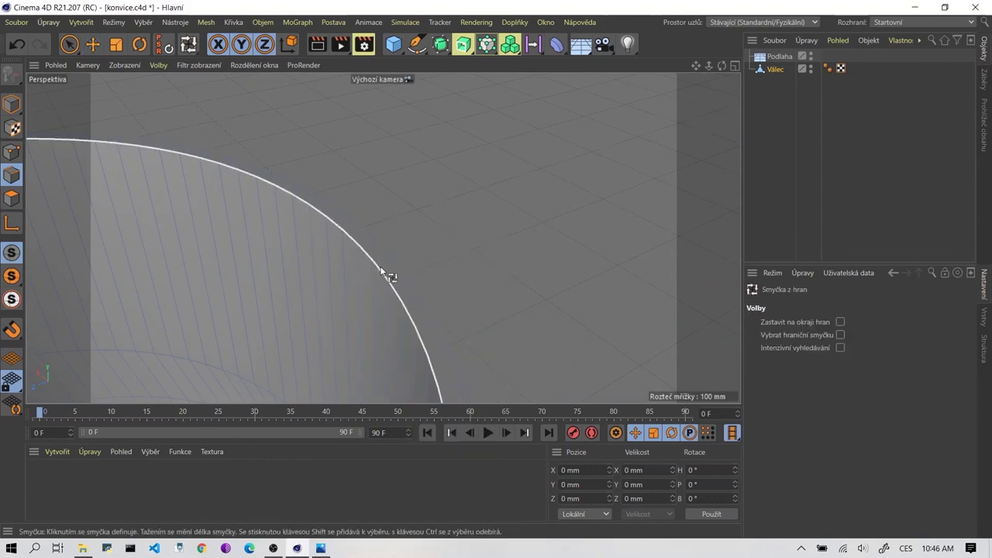
click(379, 266)
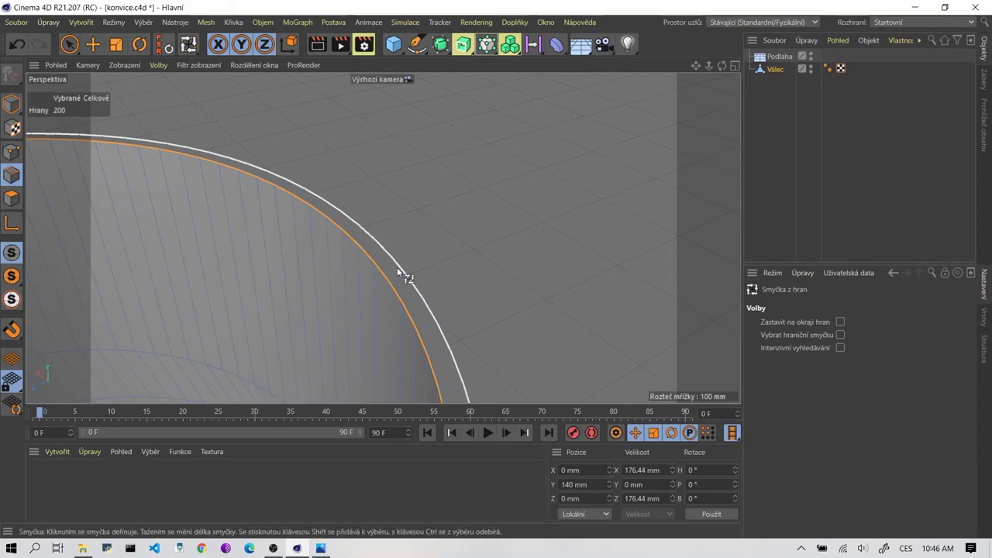
shift+click(396, 268)
mouse_move(459, 275)
alt+mouse_down()
mouse_move(251, 265)
mouse_move(551, 272)
mouse_move(396, 330)
mouse_move(463, 322)
alt+mouse_up()
mouse_move(355, 273)
alt+mouse_down()
mouse_move(391, 283)
mouse_move(465, 266)
mouse_move(351, 262)
mouse_move(393, 249)
alt+mouse_up()
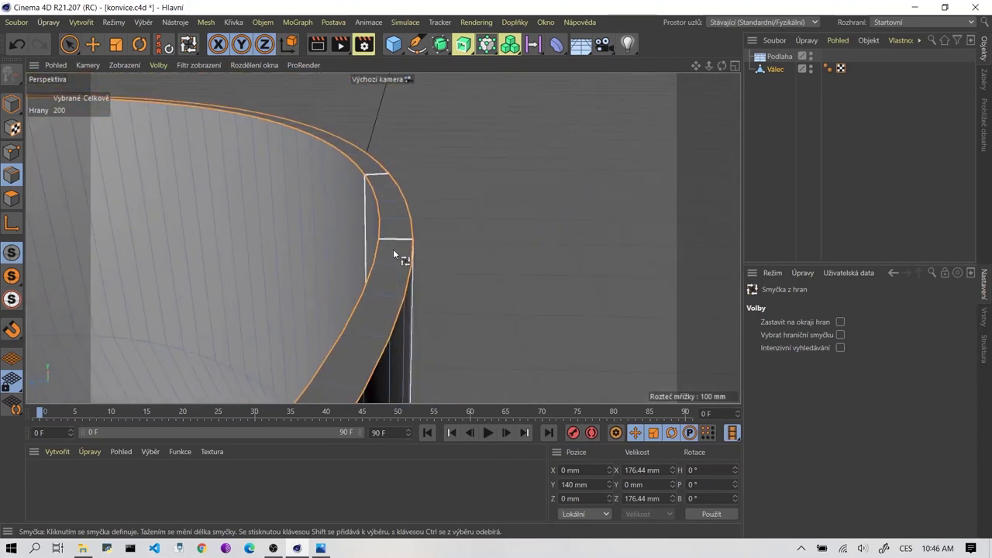
Chamfer the selected rim edges with Bevel at about 0.791 mm offset.
right_click(382, 245)
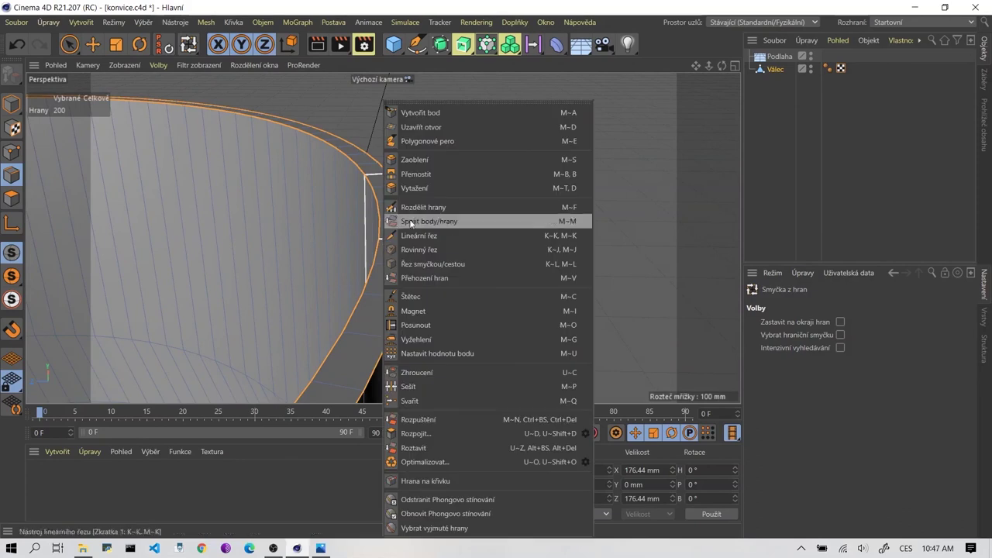
click(434, 160)
mouse_move(409, 283)
alt+mouse_down()
mouse_move(377, 293)
mouse_move(395, 298)
alt+mouse_up()
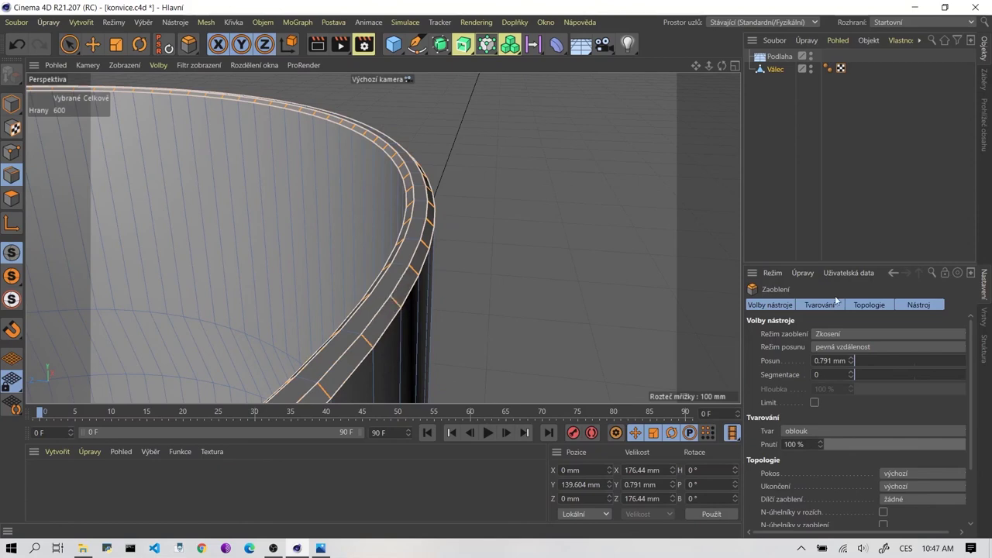
Enable Limit on the bevel and re-bevel the rim edges.
click(814, 403)
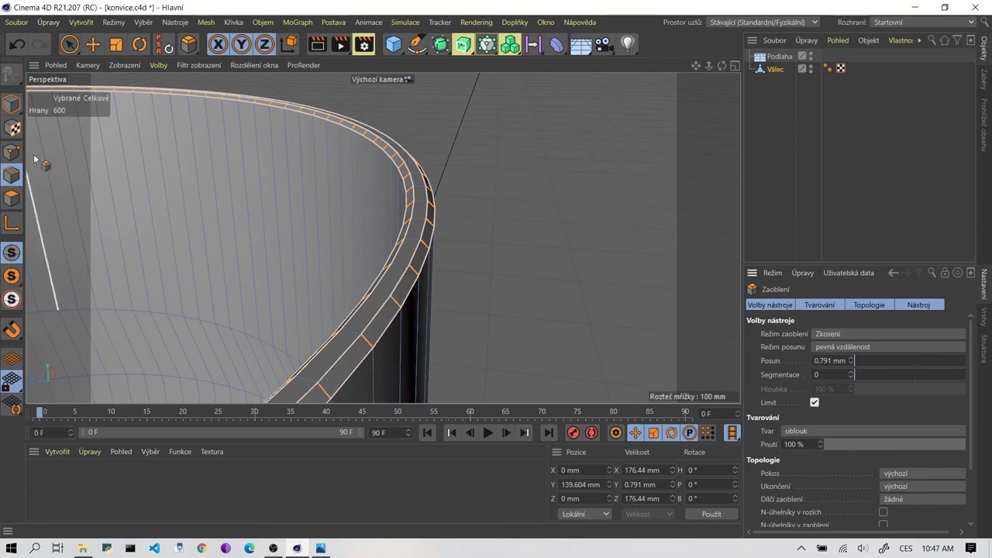
click(23, 47)
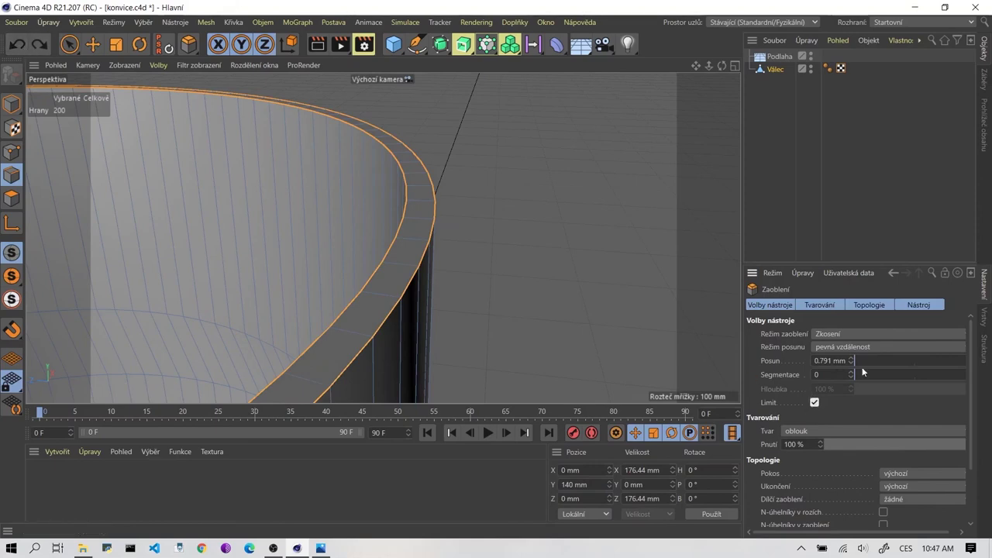
mouse_move(427, 262)
mouse_down()
mouse_move(437, 268)
mouse_move(381, 285)
mouse_up()
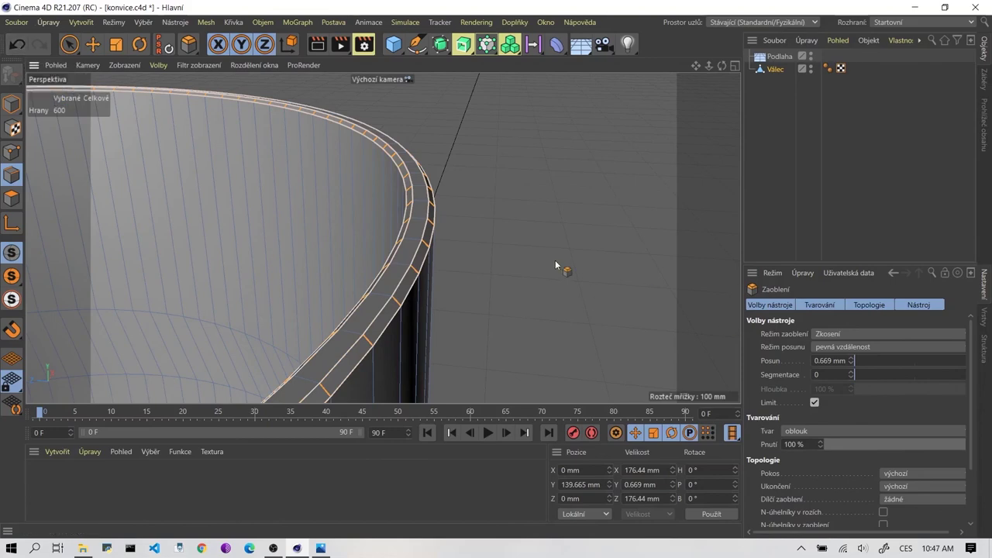
scroll(388, 302, up, 2)
scroll(396, 291, up, 2)
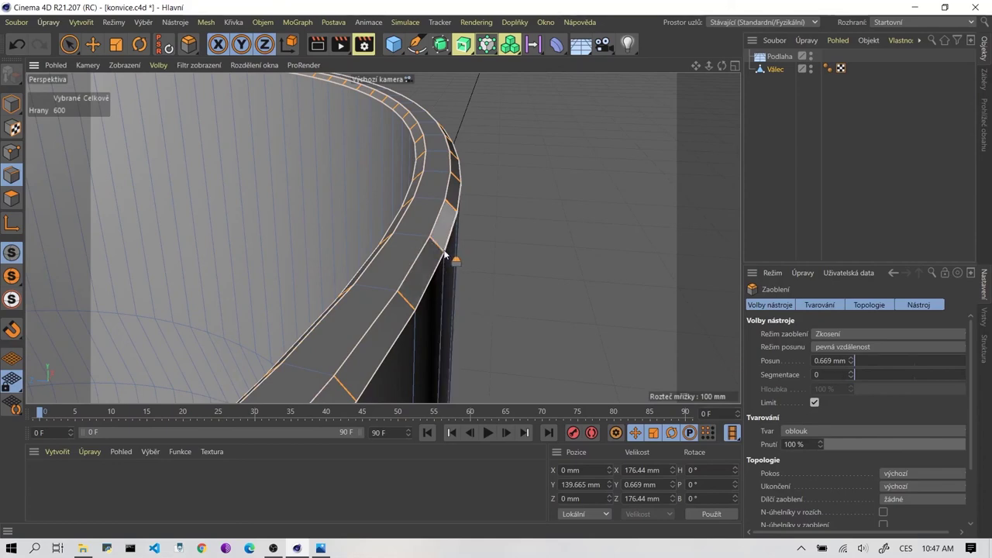
alt+drag(431, 261, 423, 229)
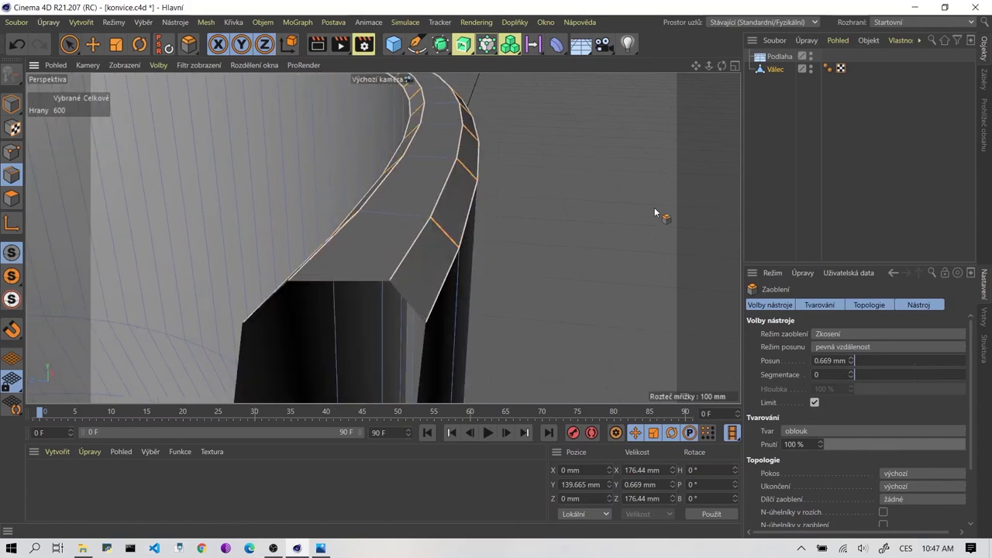
alt+drag(655, 215, 398, 214)
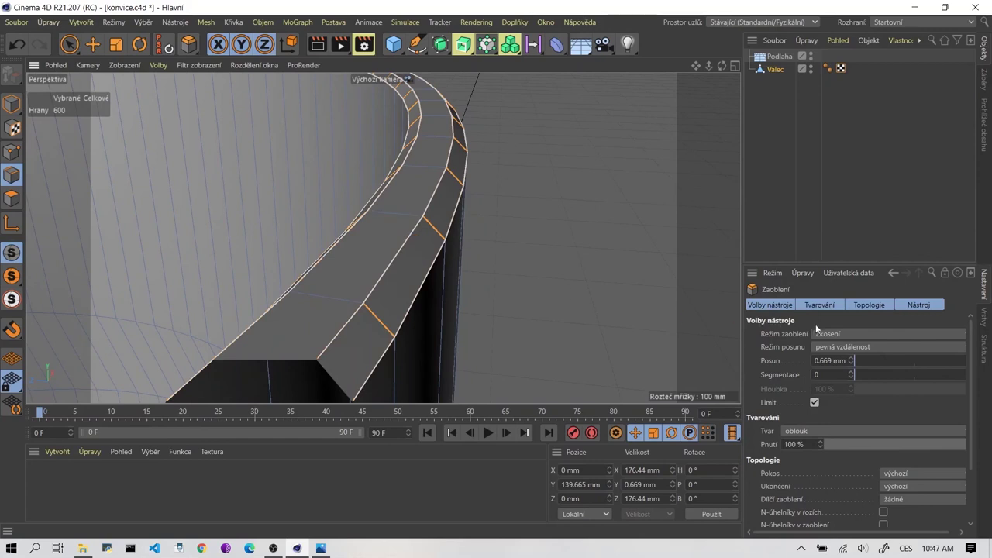
Set the rim bevel's Segments to 3 for a rounded profile.
click(851, 372)
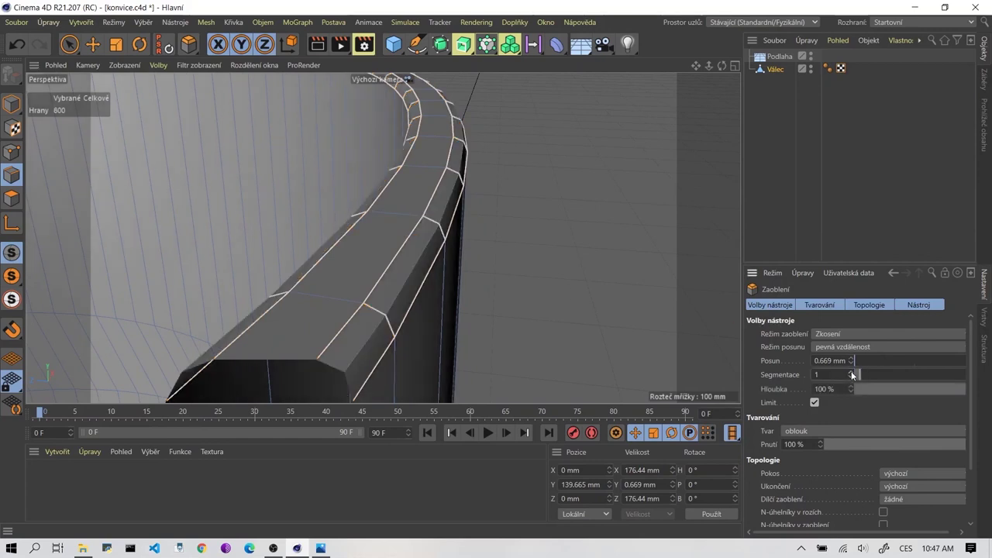
click(850, 372)
click(850, 372)
click(850, 372)
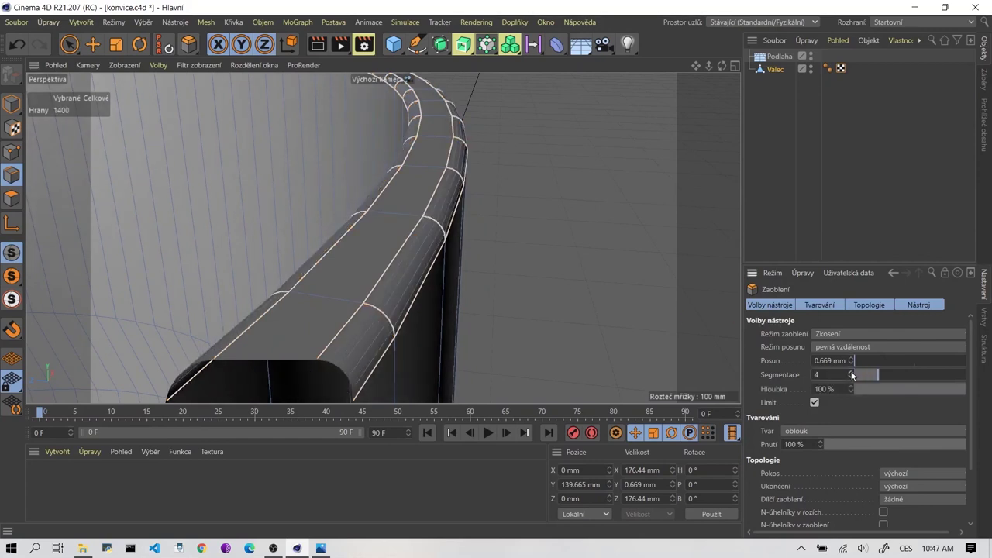
click(851, 379)
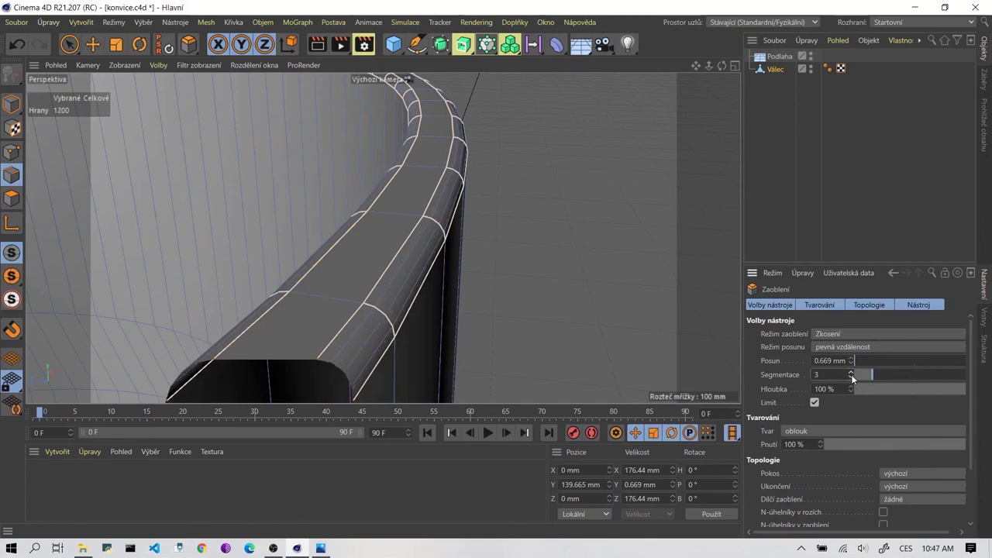
Redo the rim bevel at about 1.494 mm offset and raise it to 4 segments.
scroll(515, 282, down, 5)
scroll(511, 307, up, 5)
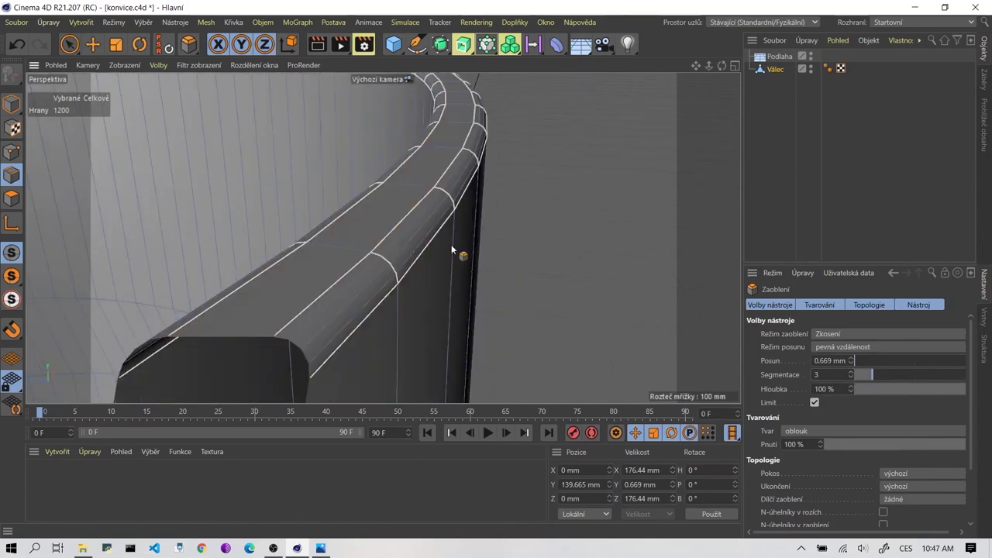
scroll(433, 213, up, 3)
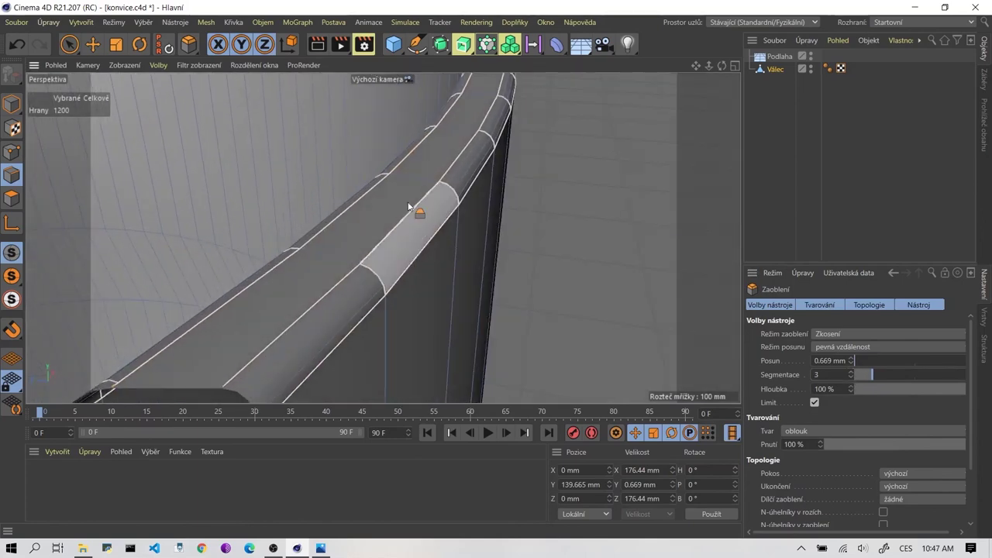
drag(408, 206, 411, 207)
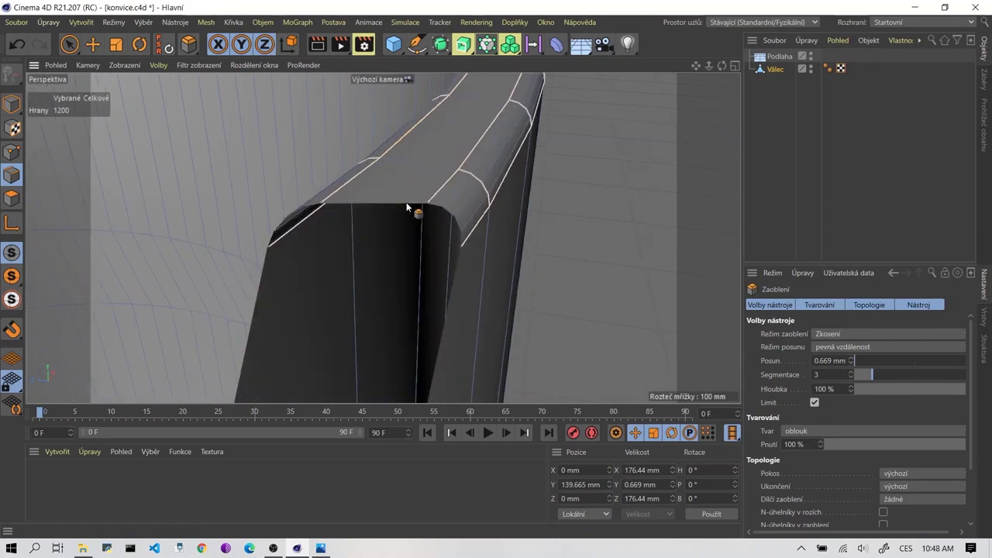
key(ctrl+z)
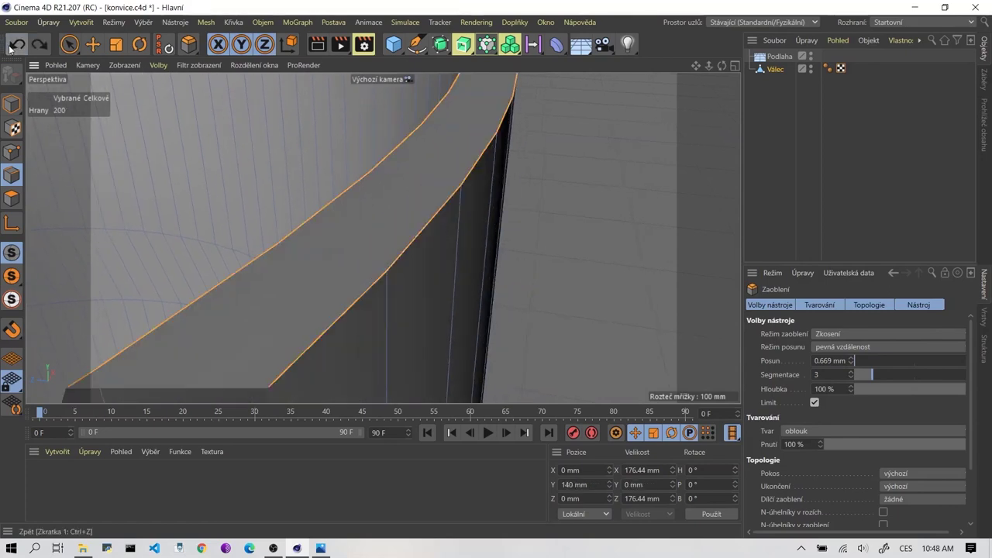
drag(427, 236, 429, 267)
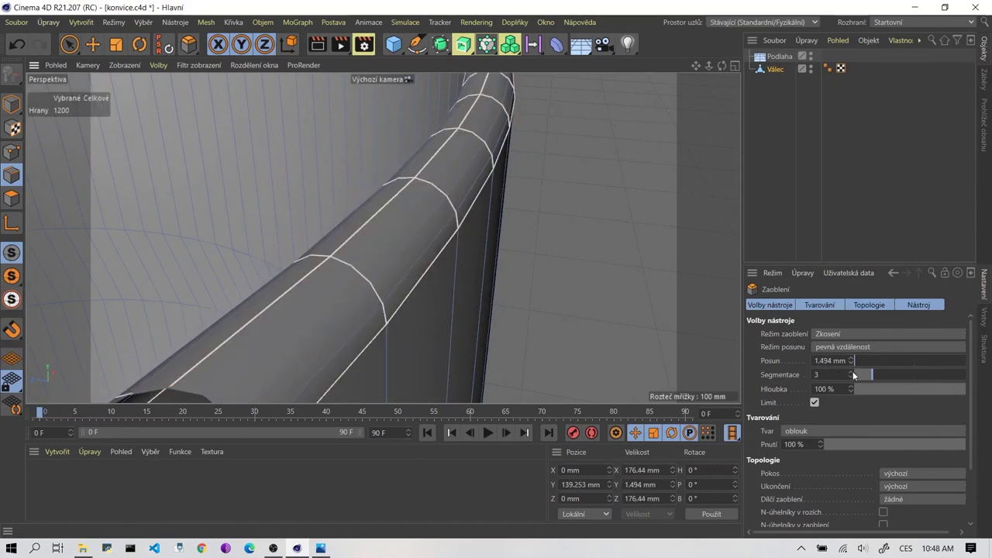
click(851, 372)
Orbit around the top rim to check its four-segment rounded bevel.
key(s)
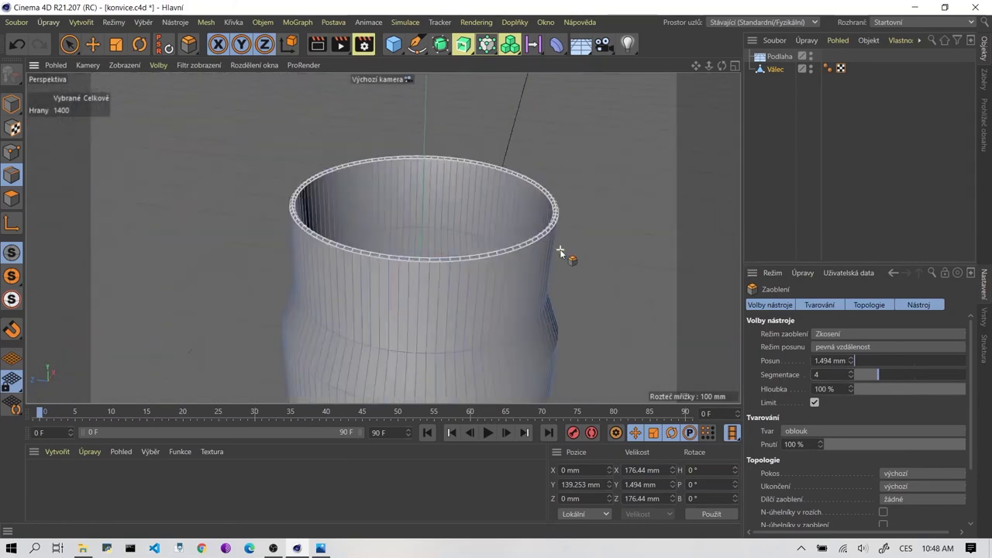
scroll(564, 232, up, 5)
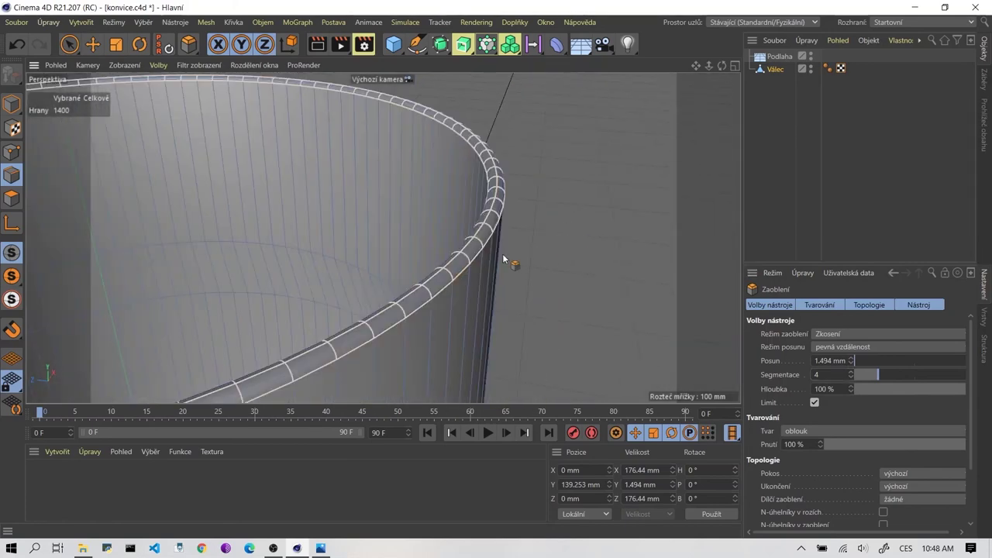
mouse_move(506, 261)
alt+mouse_down()
mouse_move(509, 248)
mouse_move(383, 235)
mouse_move(413, 248)
alt+mouse_up()
scroll(383, 235, up, 3)
middle_click(414, 243)
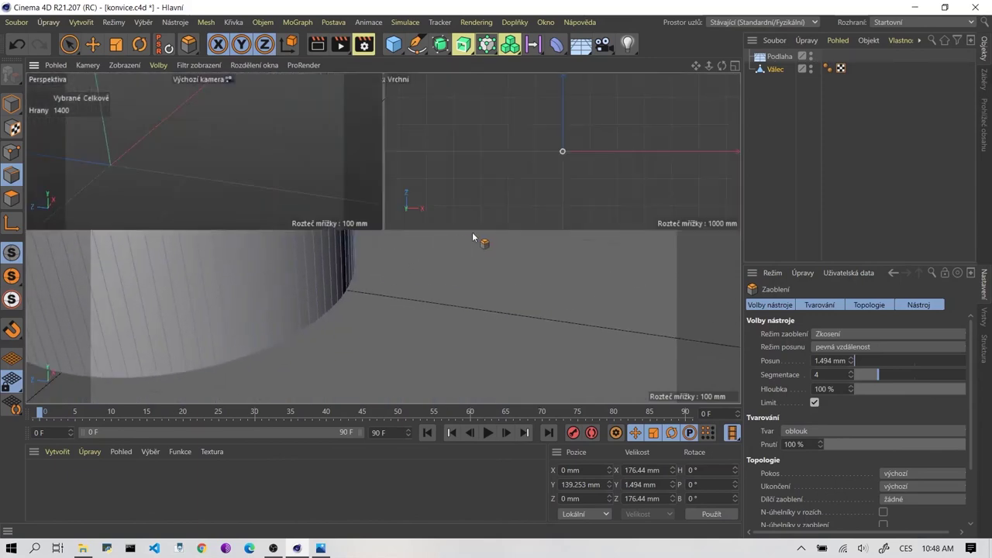
middle_click(227, 170)
Hide the Podlaha floor object and view the cylinder's base from below.
mouse_move(363, 269)
alt+mouse_down()
mouse_move(384, 240)
mouse_move(369, 248)
alt+mouse_up()
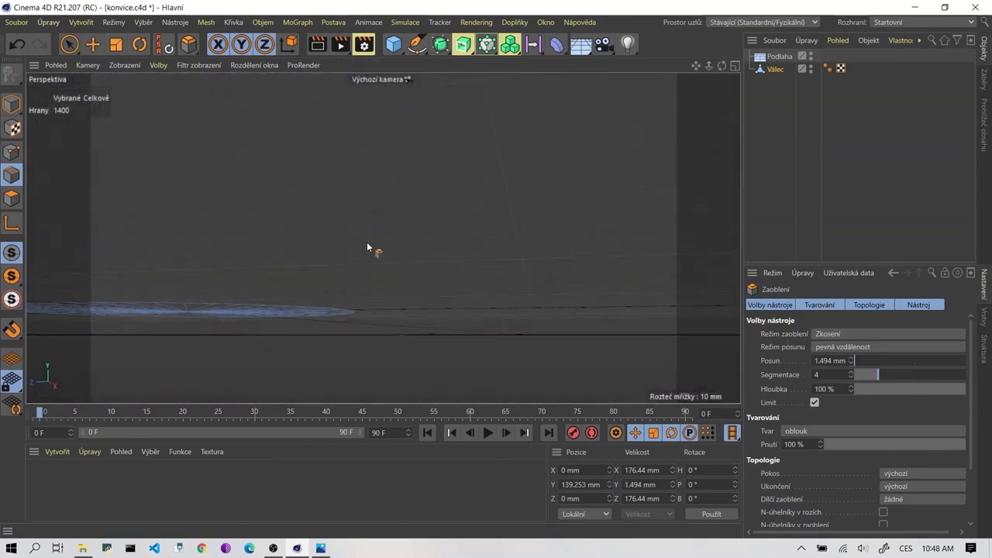
click(811, 56)
mouse_move(362, 320)
alt+mouse_down()
mouse_move(436, 212)
mouse_move(436, 194)
mouse_move(414, 203)
alt+mouse_up()
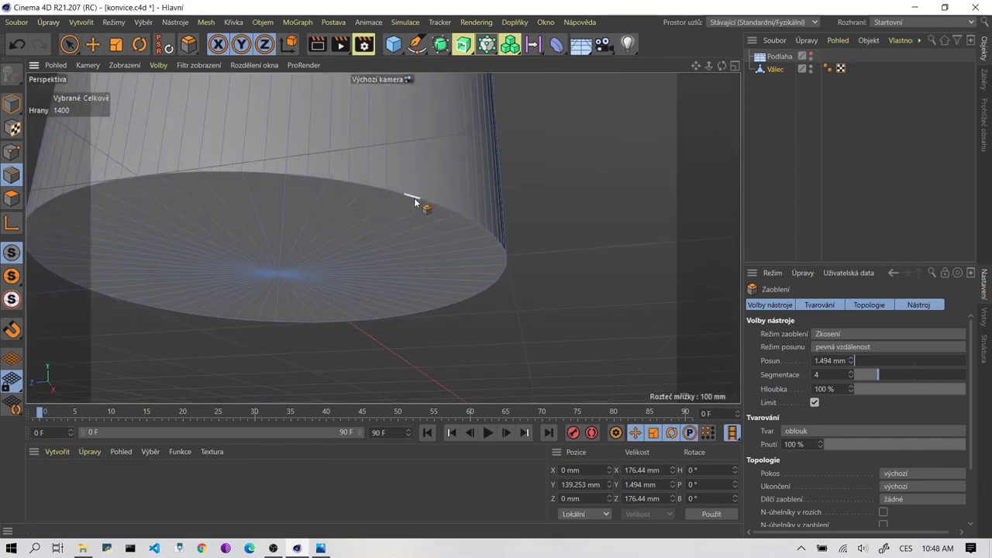
Loop-select the bottom rim and bevel it to 5.83 mm with 4 segments, redoing a too-small first try.
key(u)
key(l)
click(413, 198)
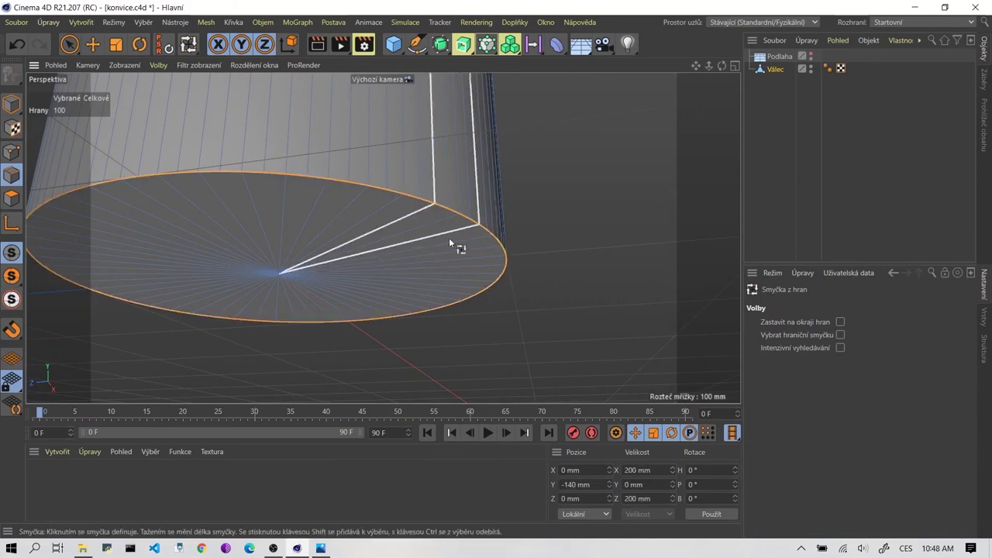
scroll(416, 199, up, 3)
scroll(413, 197, up, 2)
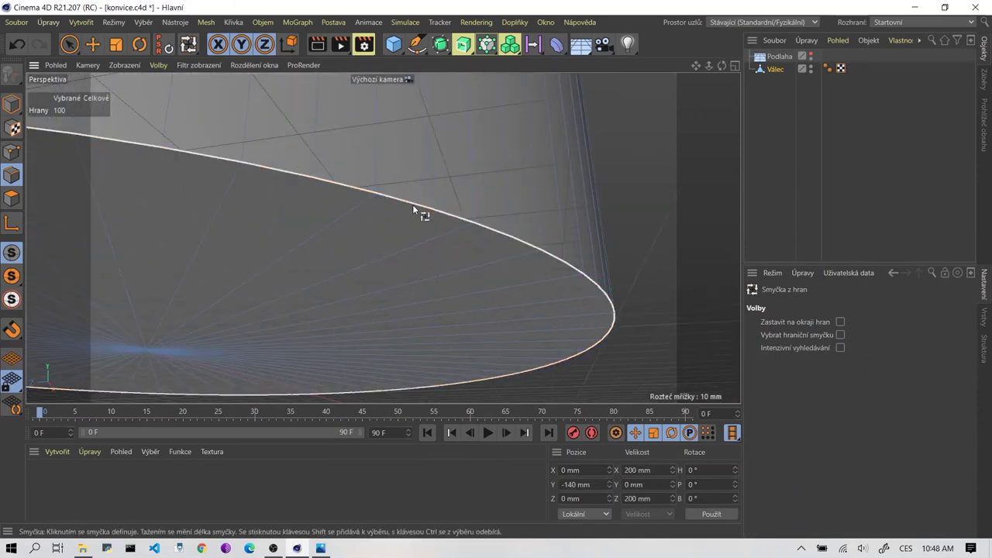
key(m)
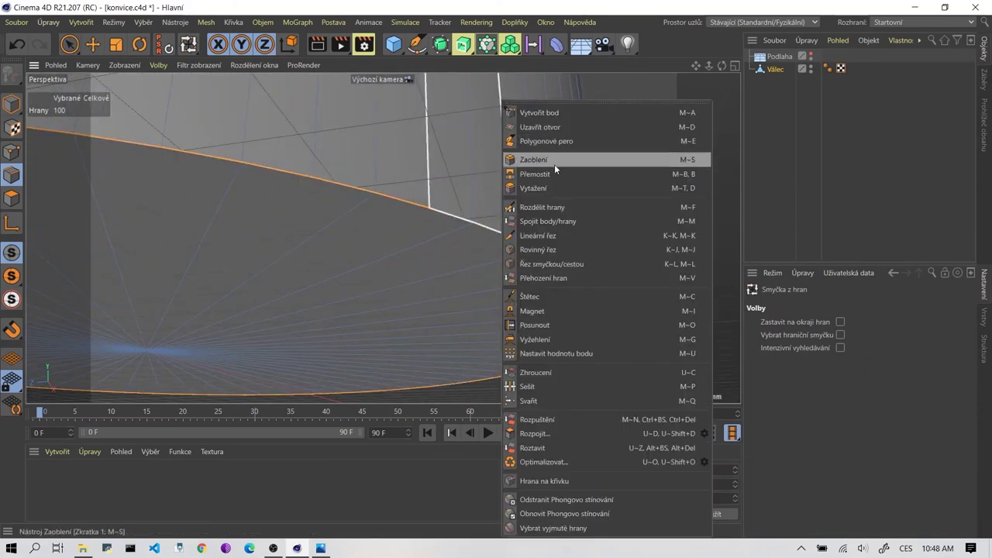
click(554, 161)
mouse_move(407, 206)
mouse_down()
mouse_move(399, 211)
mouse_move(615, 238)
mouse_move(566, 234)
mouse_move(595, 253)
mouse_up()
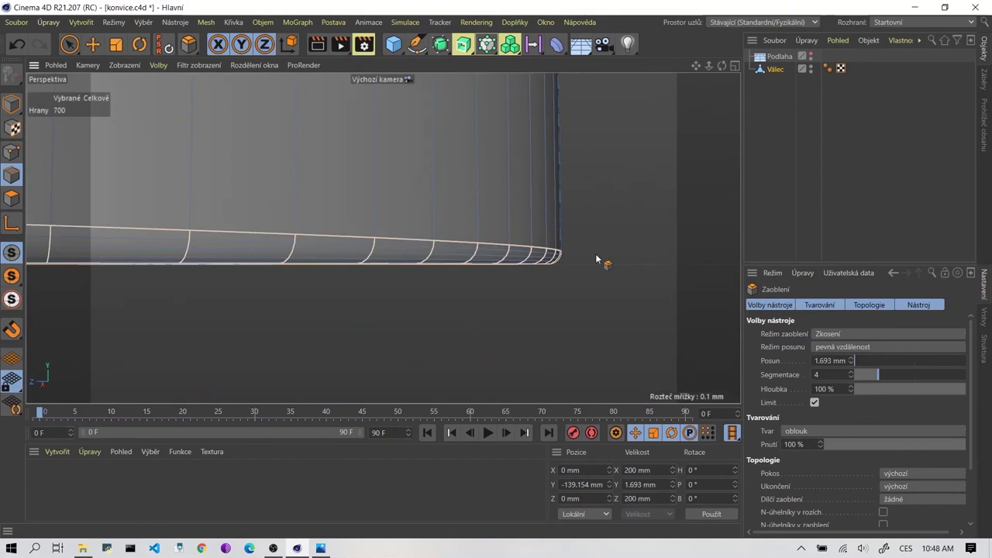
key(ctrl+z)
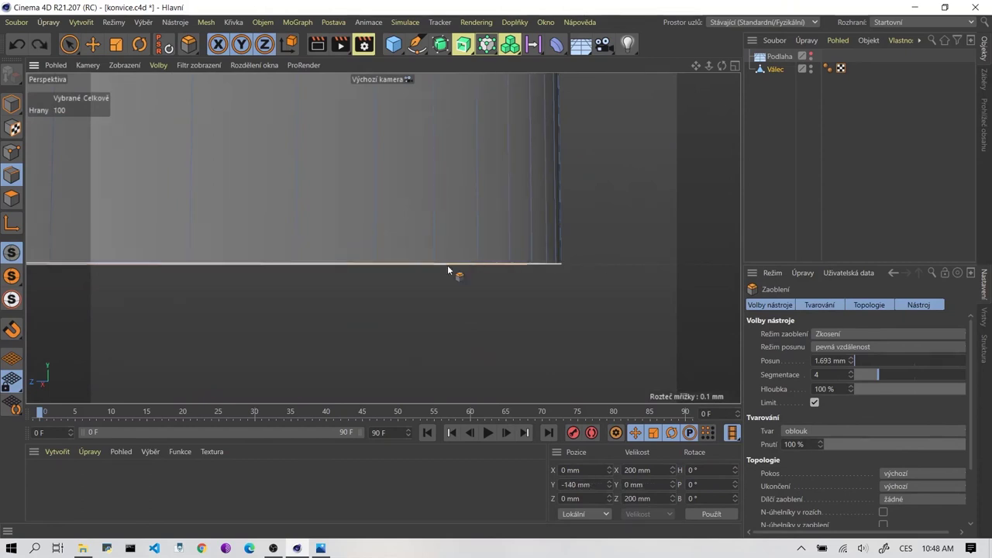
scroll(447, 266, down, 5)
drag(422, 257, 398, 277)
Orbit and zoom to inspect the rounded base, then restore the full-size perspective view.
scroll(398, 277, up, 3)
mouse_move(413, 205)
alt+mouse_down()
mouse_move(398, 217)
mouse_move(437, 204)
mouse_move(410, 243)
mouse_move(461, 222)
mouse_move(403, 258)
alt+mouse_up()
scroll(460, 222, down, 3)
scroll(449, 221, down, 2)
scroll(445, 220, down, 2)
middle_click(399, 258)
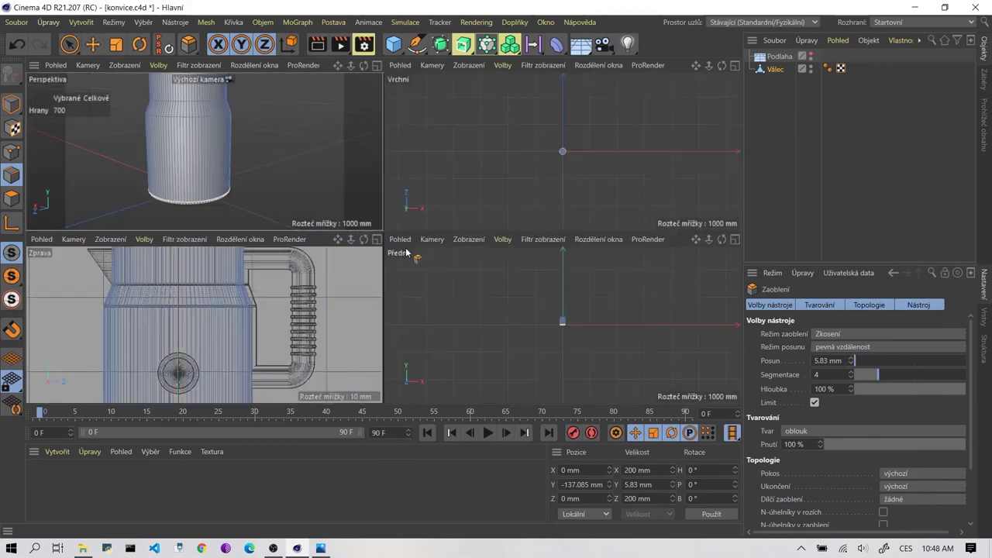
scroll(223, 379, up, 3)
scroll(295, 341, up, 3)
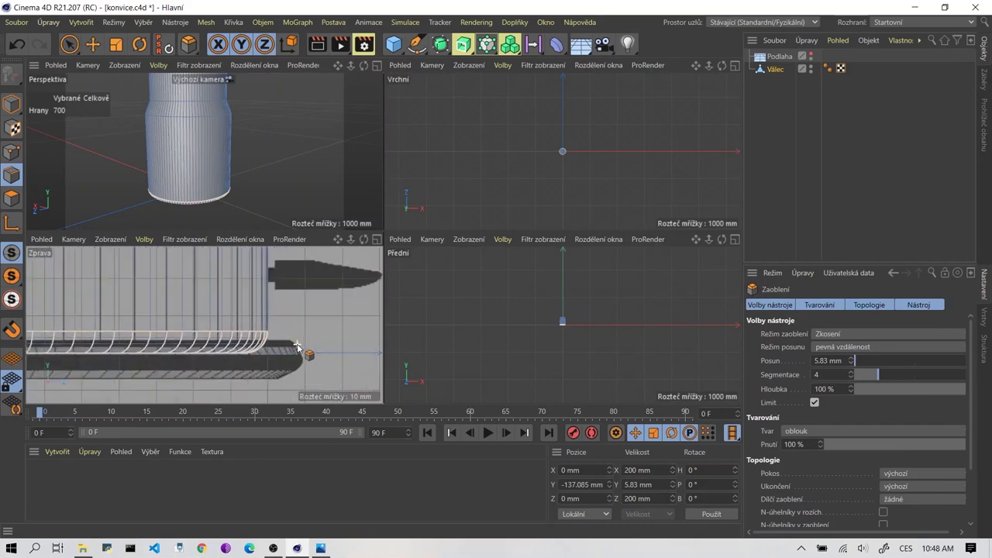
scroll(248, 338, up, 2)
scroll(256, 349, down, 1)
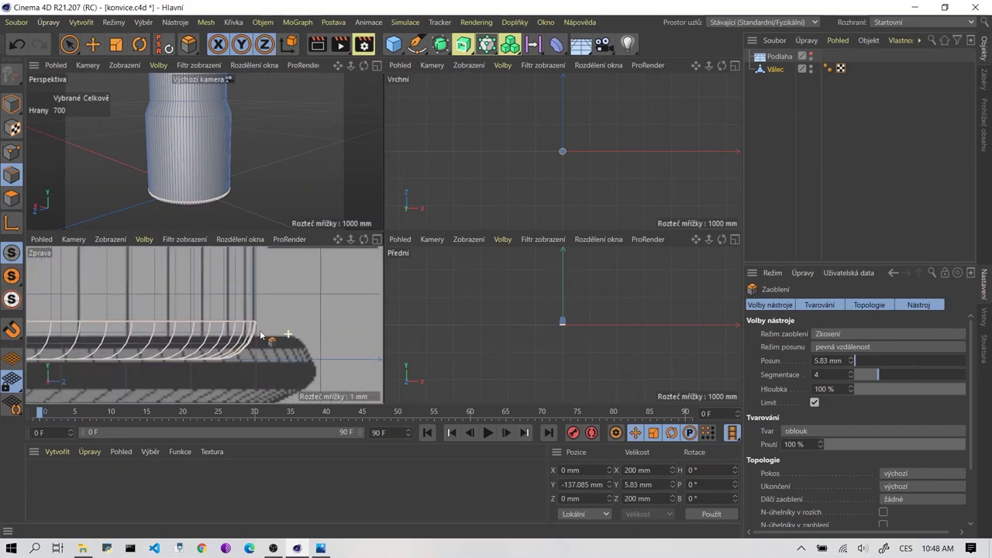
scroll(261, 353, down, 2)
scroll(261, 353, down, 2)
scroll(256, 354, down, 2)
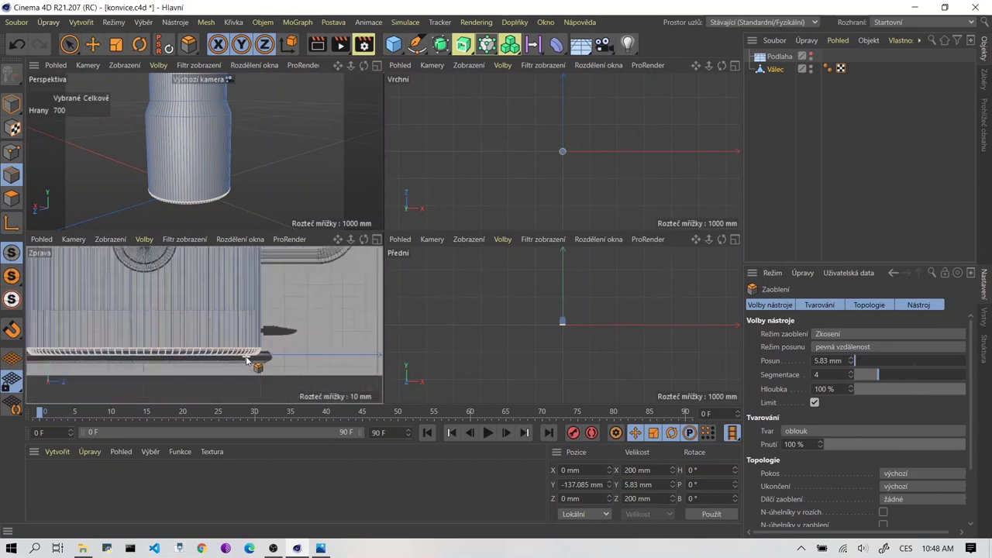
scroll(233, 358, down, 2)
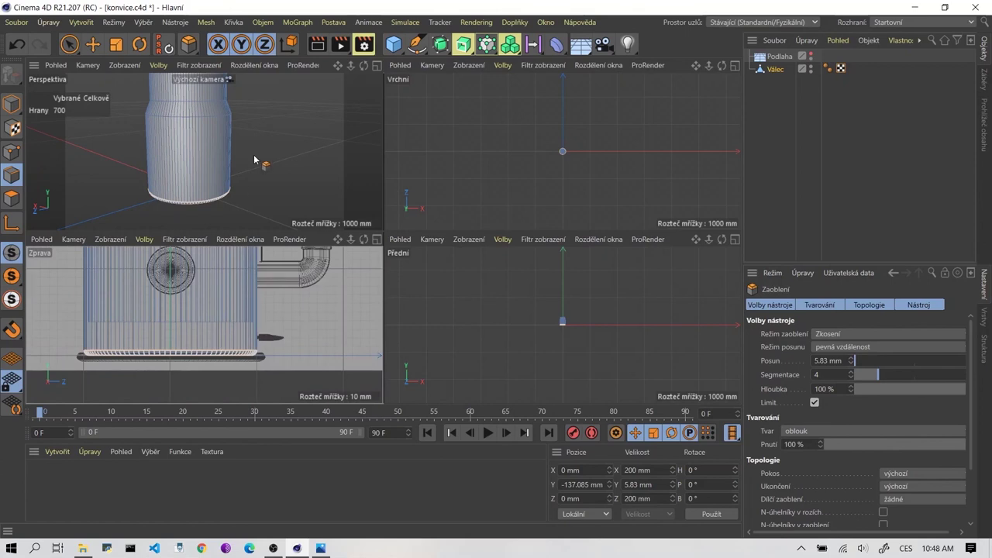
middle_click(259, 159)
Frame the cylinder, orbit to look into its opening, activate the Move tool, and show 01.jpg.
key(h)
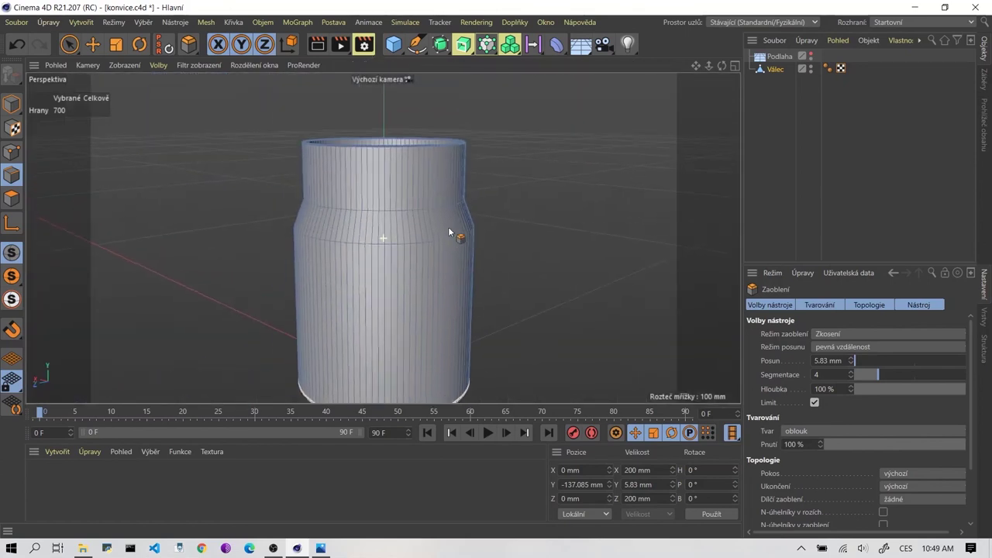
alt+drag(409, 194, 403, 217)
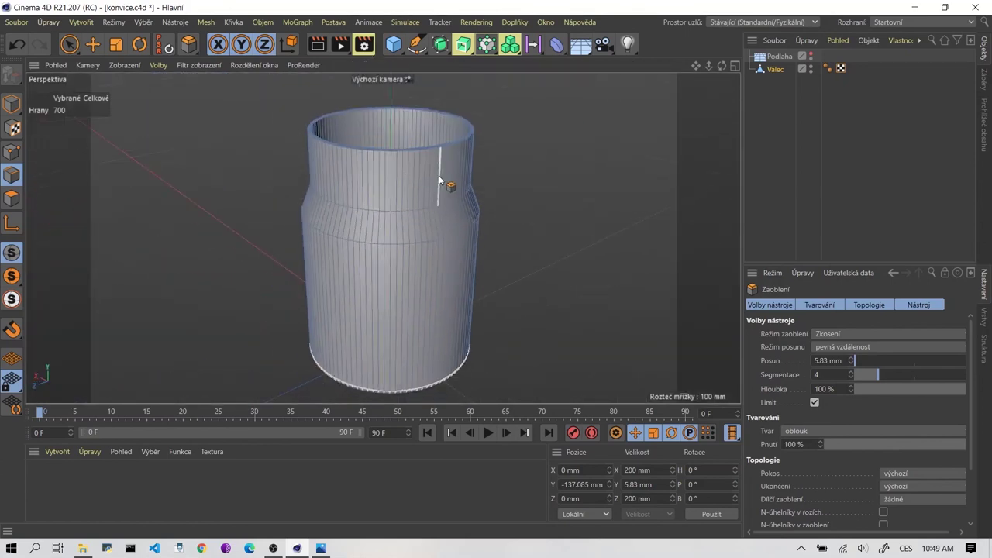
alt+drag(438, 180, 402, 224)
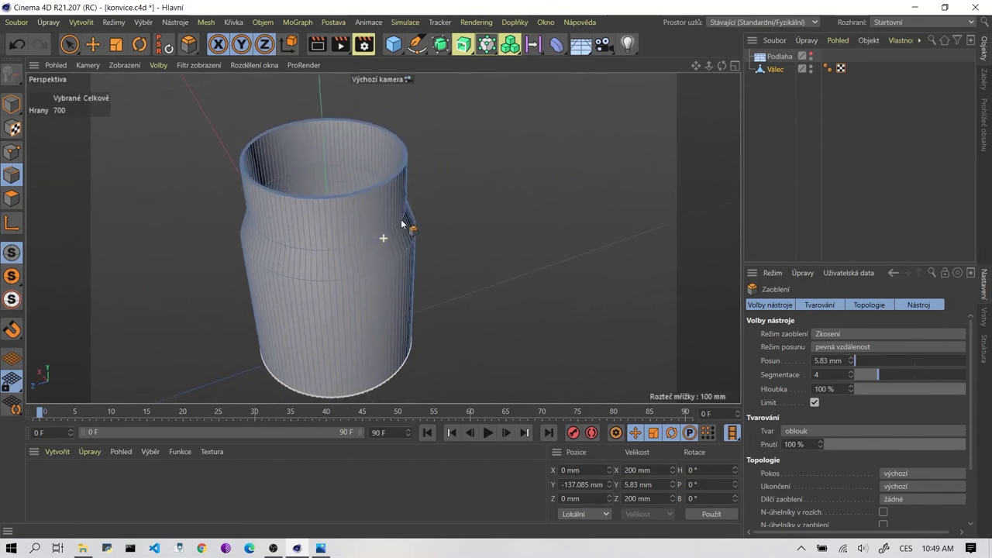
click(93, 44)
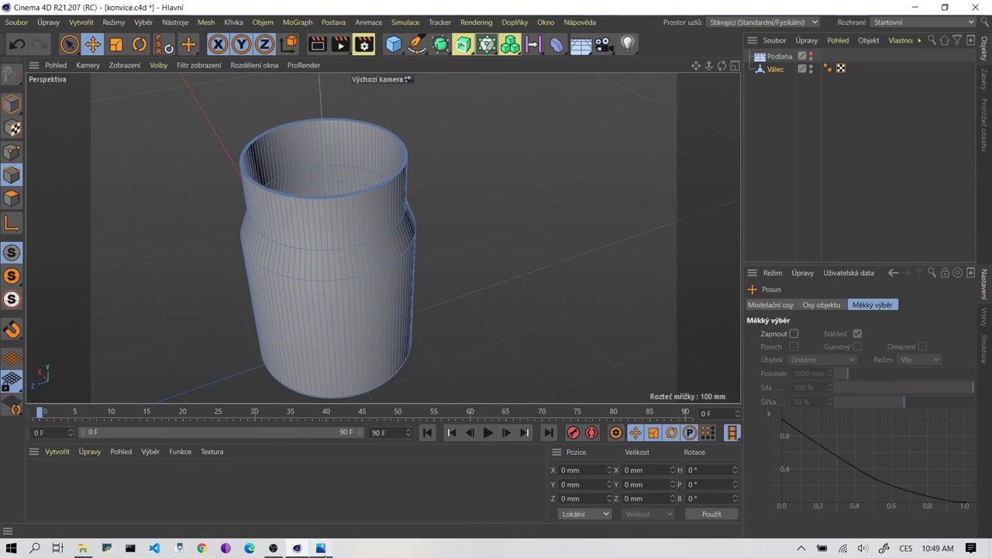
click(320, 548)
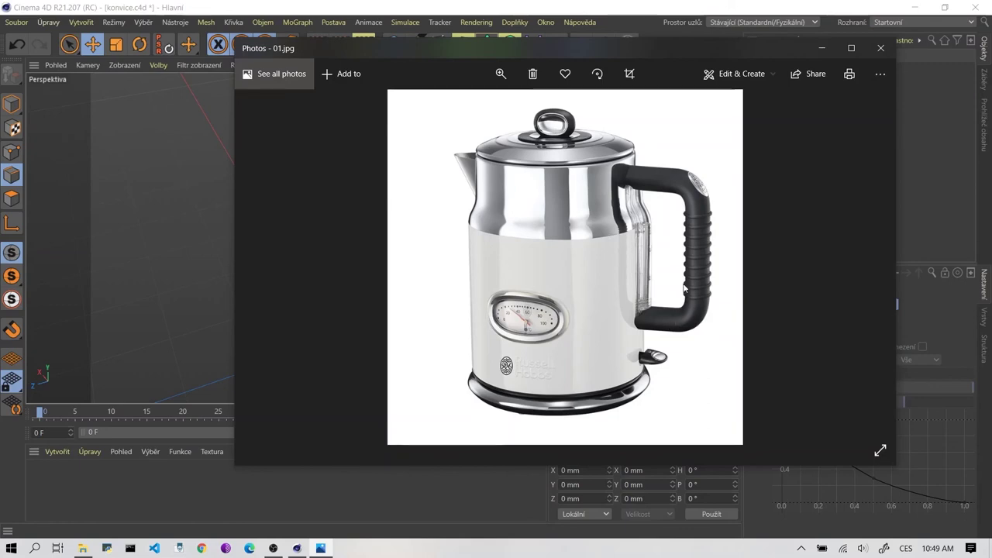
Back in Cinema 4D, maximize the Zprava (right) view and zoom to frame the body against the blueprint.
click(195, 183)
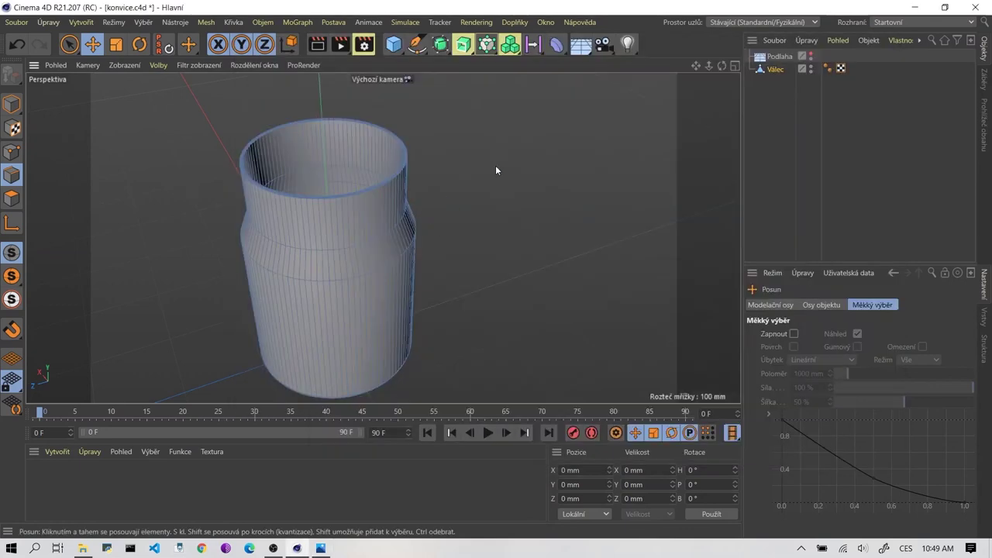
middle_click(339, 190)
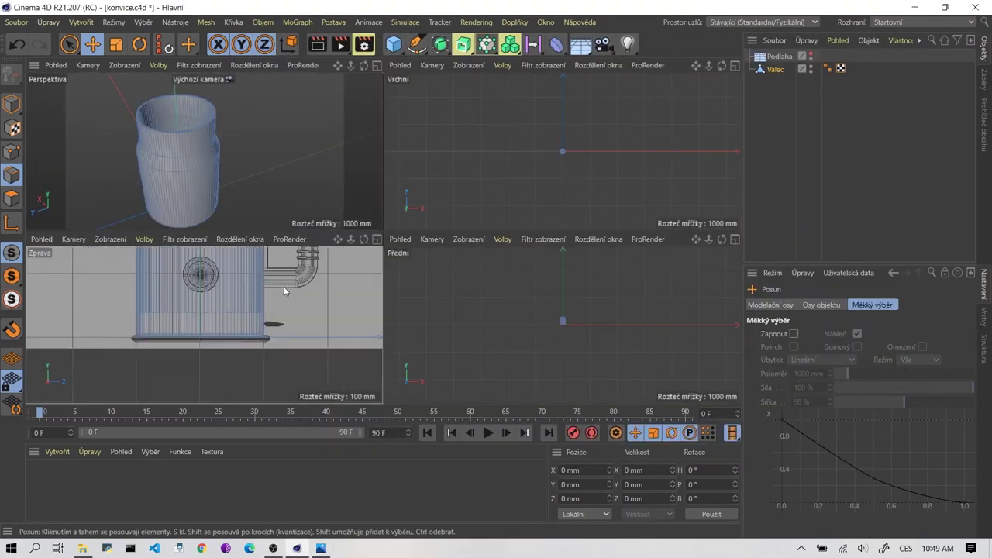
middle_click(291, 329)
scroll(465, 222, up, 1)
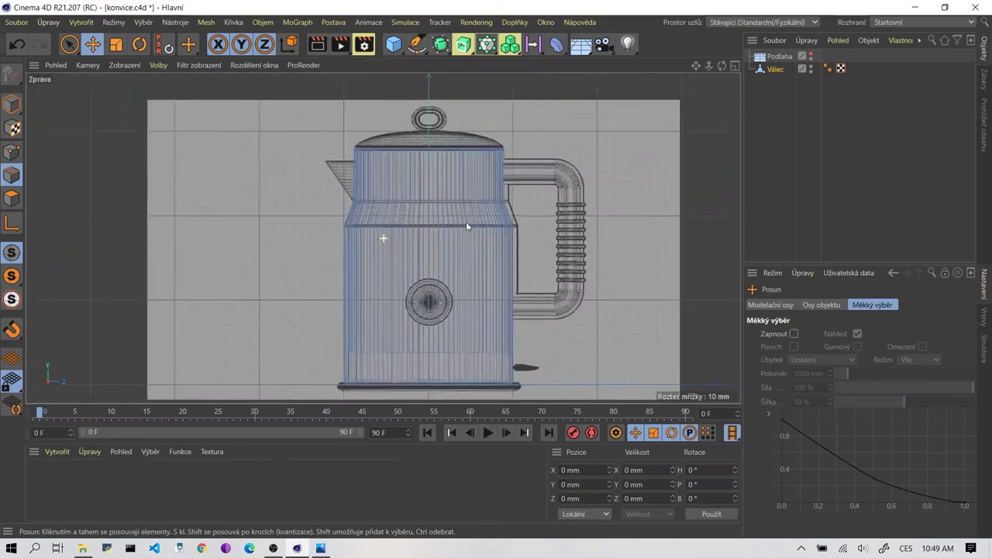
scroll(436, 246, up, 3)
scroll(437, 246, up, 2)
scroll(470, 288, down, 2)
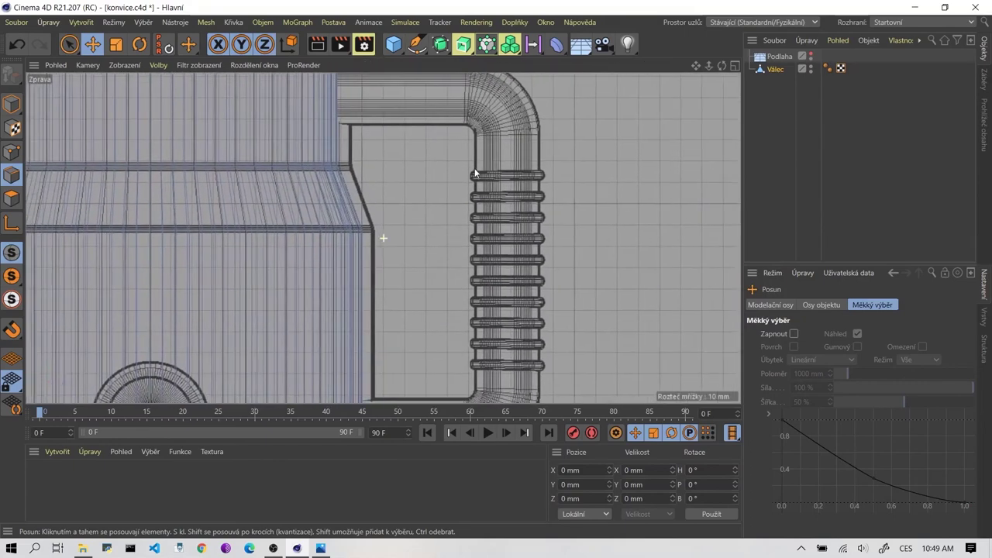
scroll(465, 232, down, 2)
scroll(467, 171, down, 1)
scroll(519, 177, down, 1)
scroll(496, 186, up, 1)
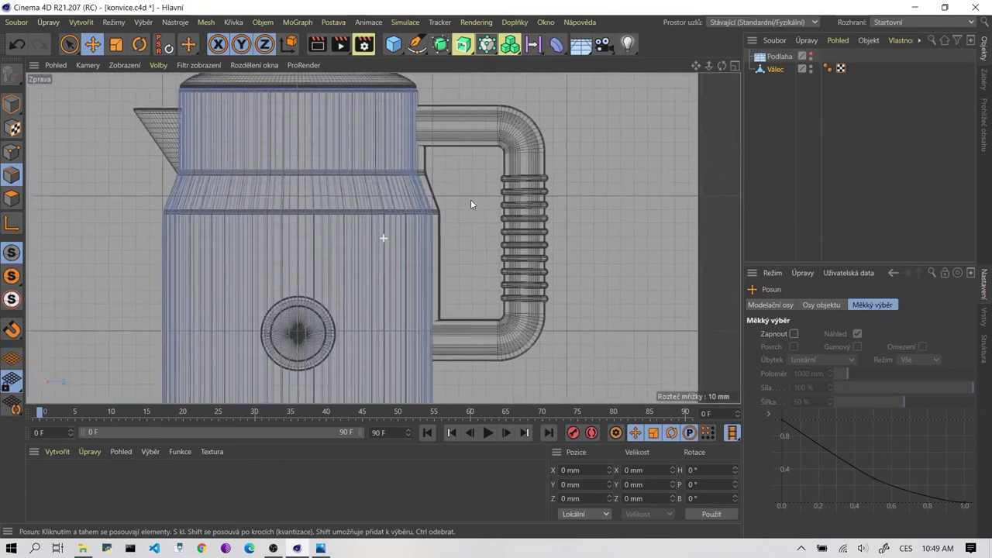
scroll(460, 222, up, 1)
scroll(475, 219, up, 1)
scroll(474, 220, down, 1)
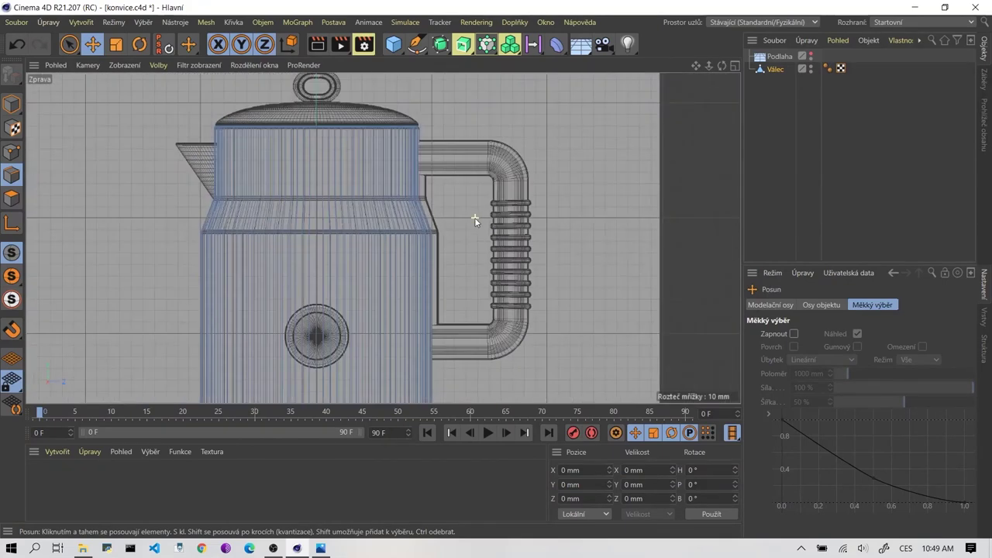
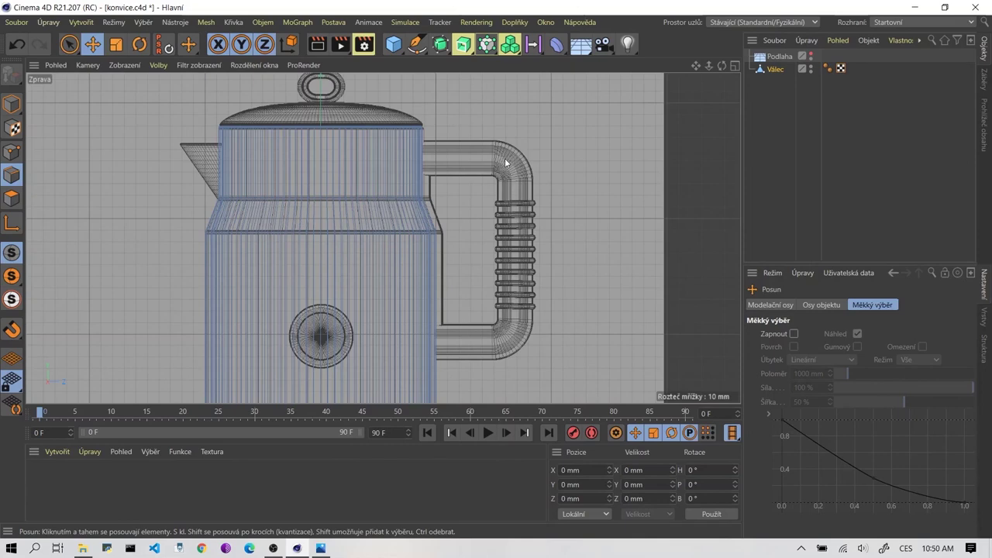
Pan the kettle's Right view left and back, then return to the four-viewport layout.
alt+middle_drag(505, 162, 425, 178)
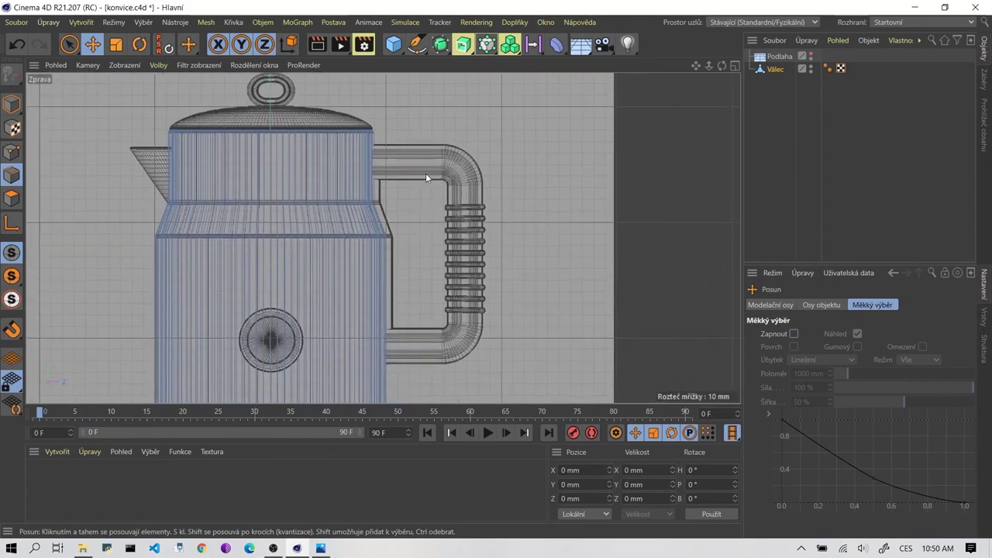
alt+middle_drag(442, 170, 489, 172)
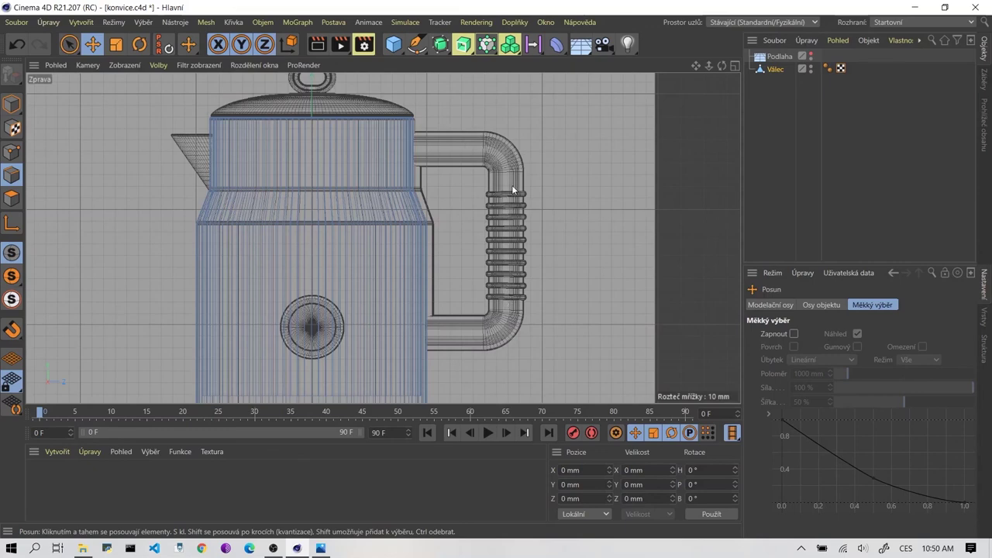
middle_click(457, 194)
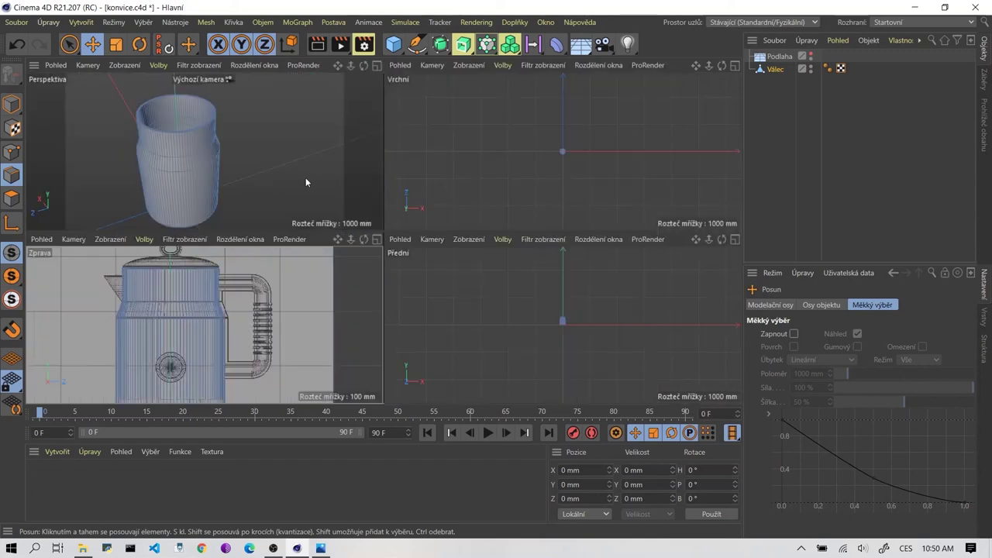
Add a Rectangle spline with Width and Height both set to 40 mm.
click(415, 48)
click(553, 153)
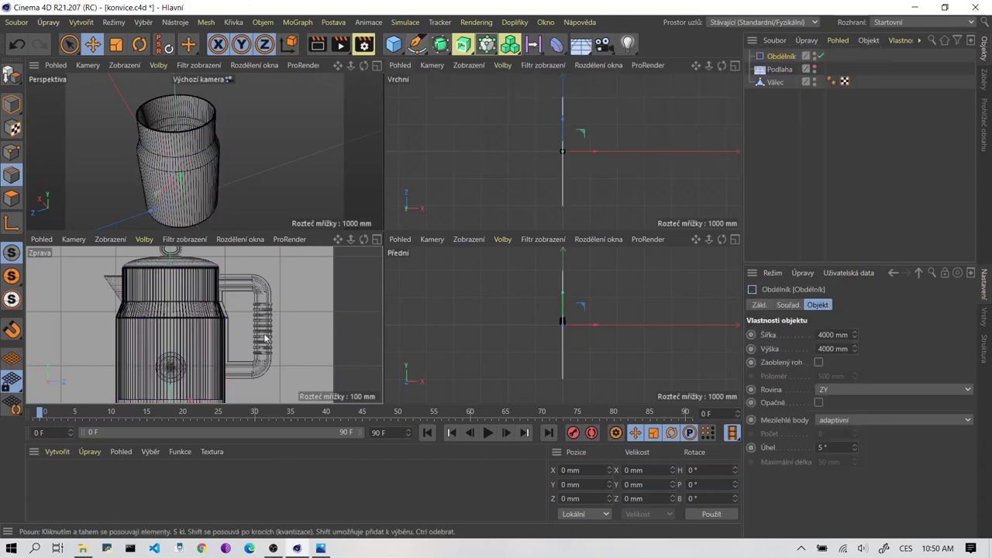
scroll(213, 353, down, 3)
scroll(217, 341, down, 3)
scroll(223, 331, down, 2)
scroll(223, 333, up, 1)
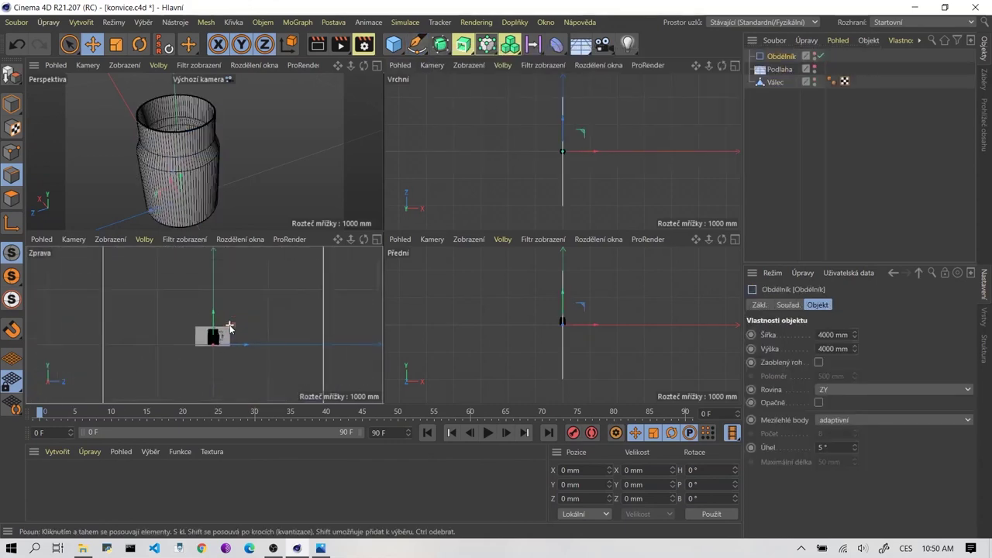
scroll(225, 336, up, 1)
scroll(221, 337, up, 1)
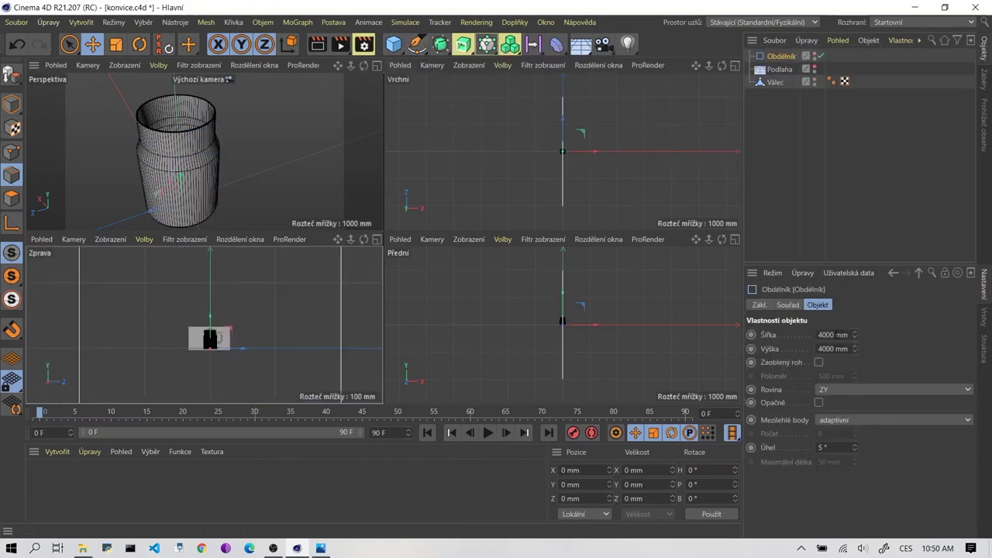
click(836, 334)
key(BackSpace)
key(BackSpace)
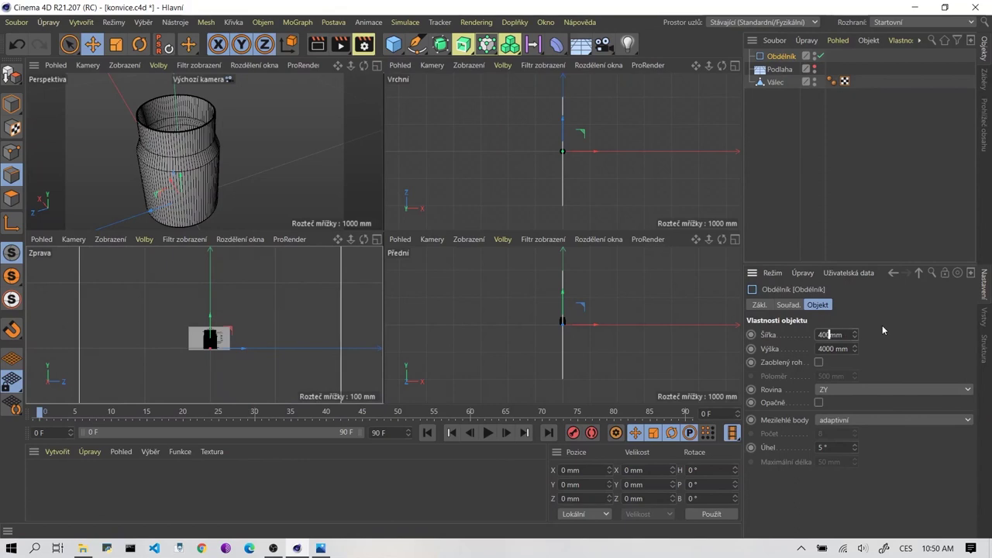
key(Tab)
key(BackSpace)
key(BackSpace)
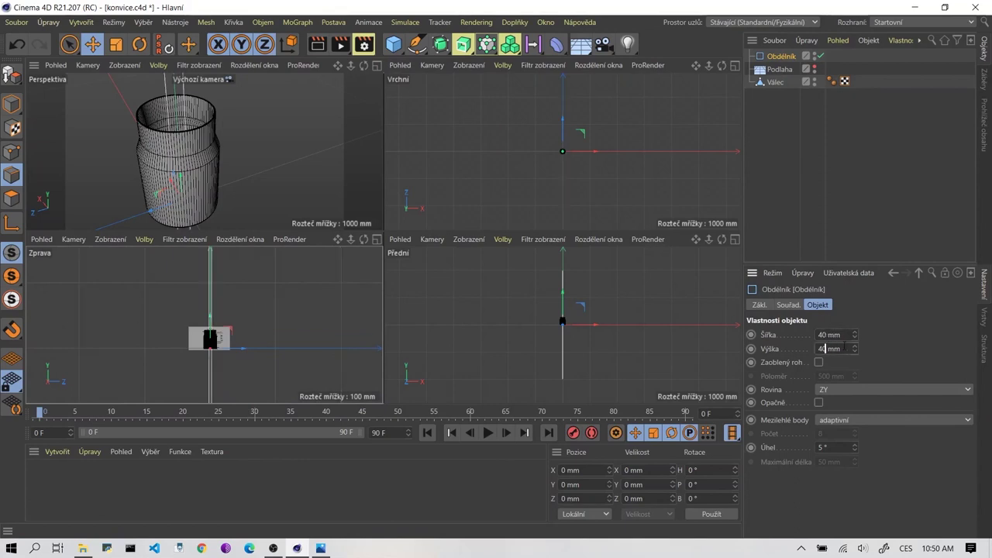
key(Return)
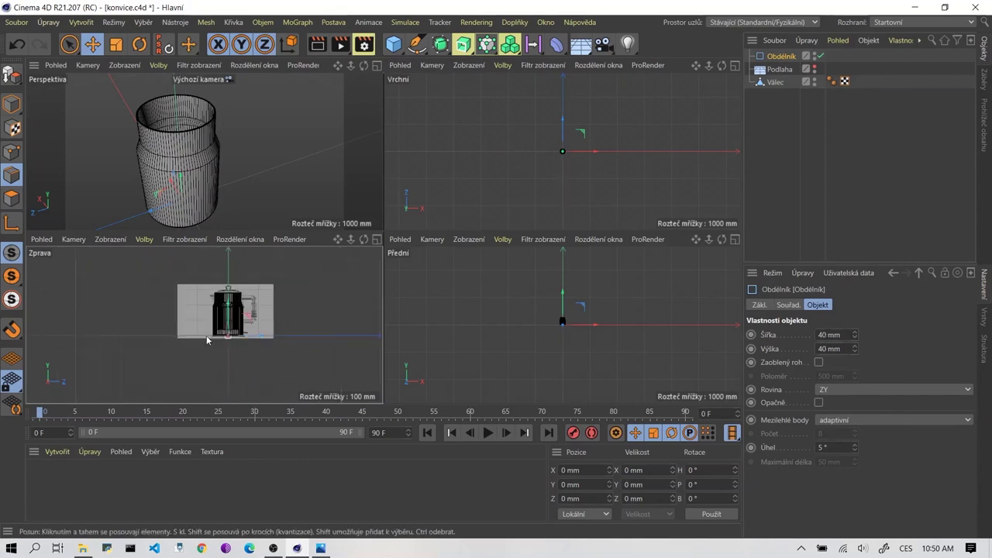
scroll(207, 339, up, 4)
scroll(271, 308, up, 1)
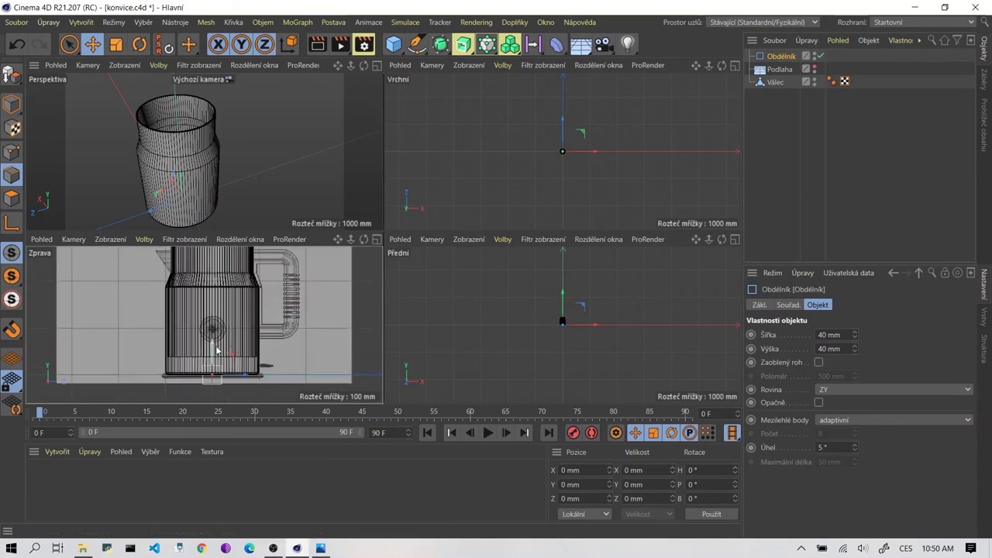
Maximise the Right viewport to fill the workspace.
middle_click(220, 273)
scroll(451, 252, down, 2)
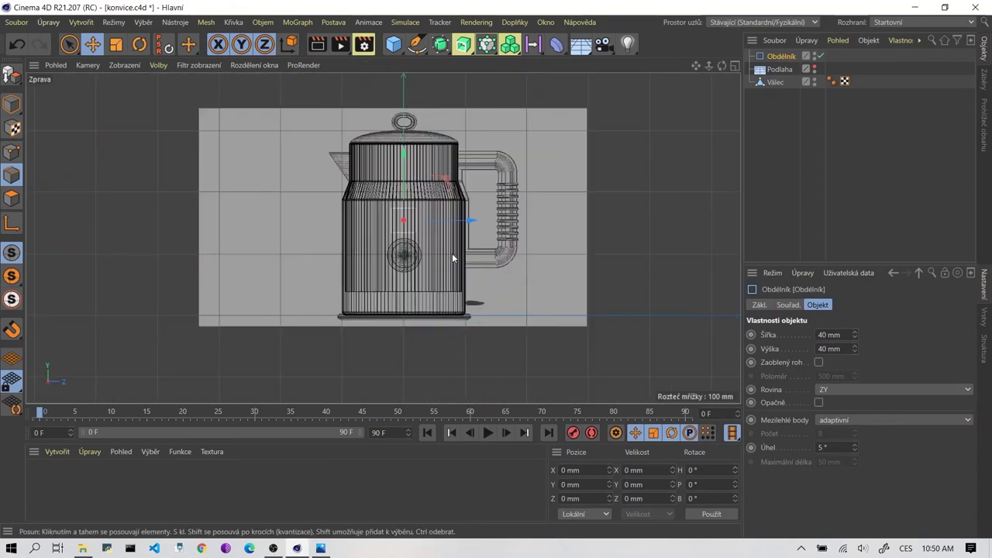
scroll(478, 147, up, 3)
scroll(478, 147, up, 2)
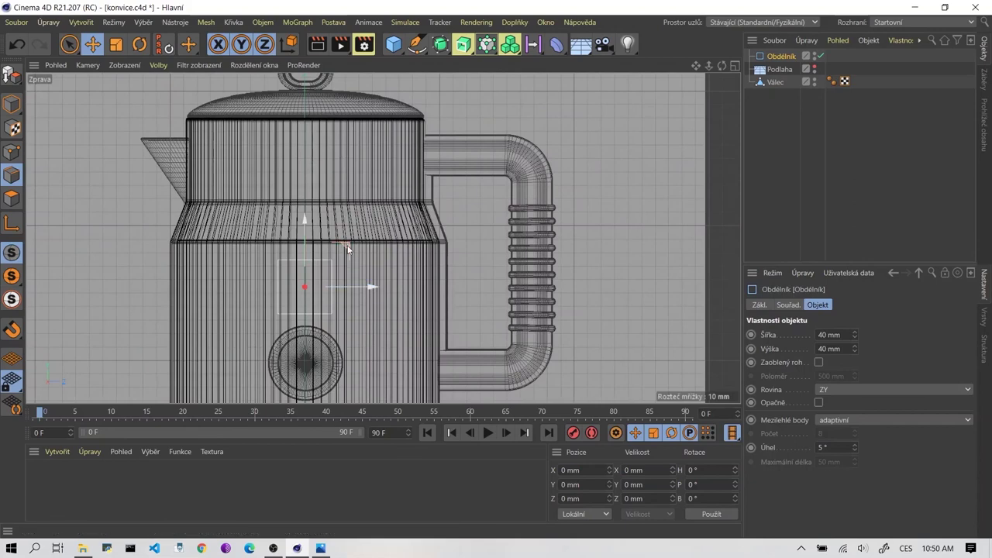
Move the rectangle onto the kettle handle and enlarge it toward 160 mm height.
drag(361, 292, 468, 231)
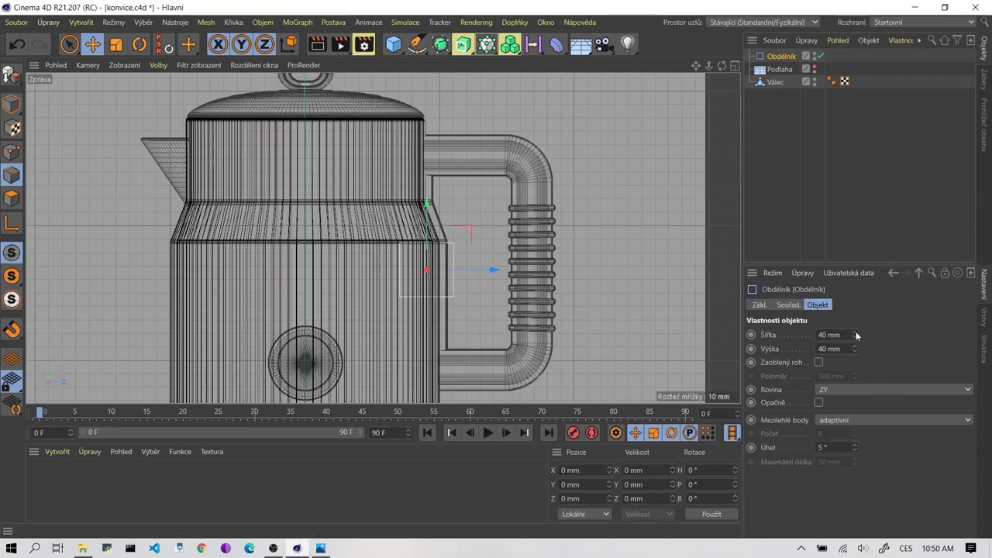
mouse_move(854, 334)
mouse_down()
mouse_move(857, 361)
mouse_move(854, 310)
mouse_up()
mouse_move(854, 348)
mouse_down()
mouse_move(854, 326)
mouse_move(854, 353)
mouse_up()
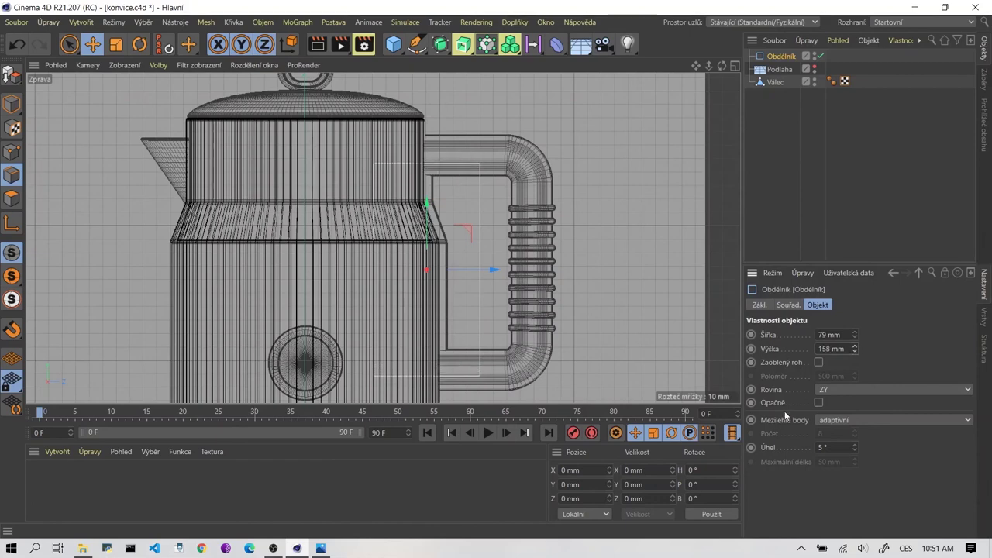
drag(431, 219, 431, 211)
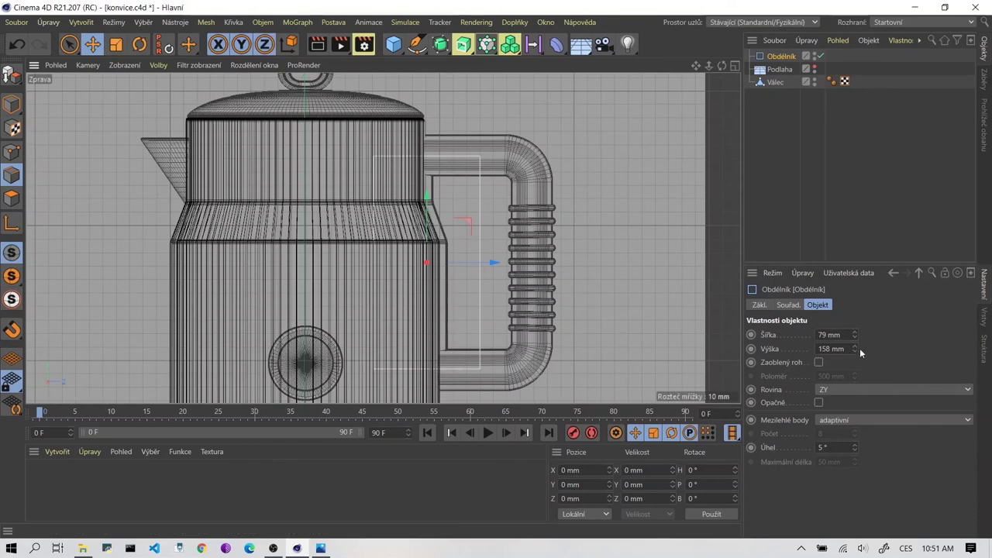
drag(857, 348, 857, 346)
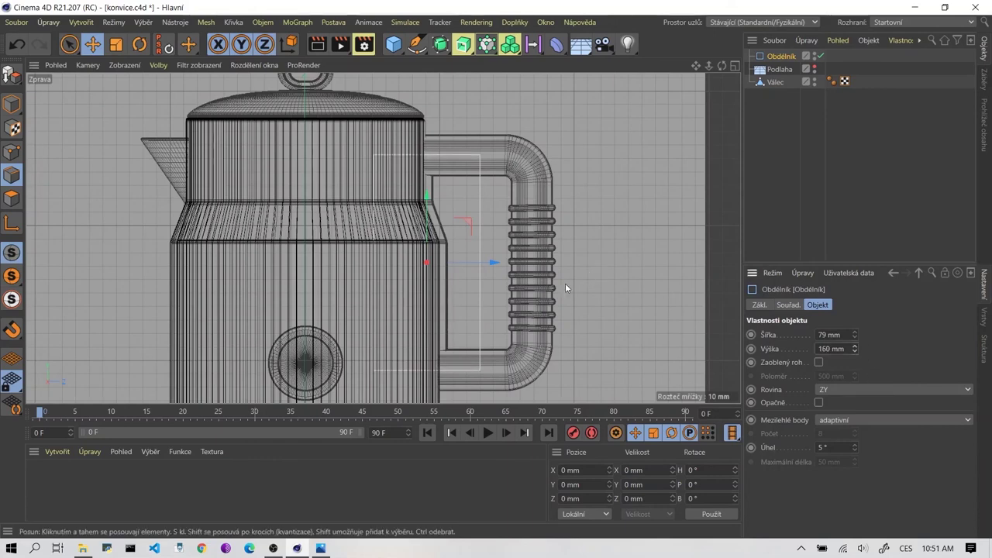
scroll(522, 338, up, 1)
scroll(509, 290, up, 1)
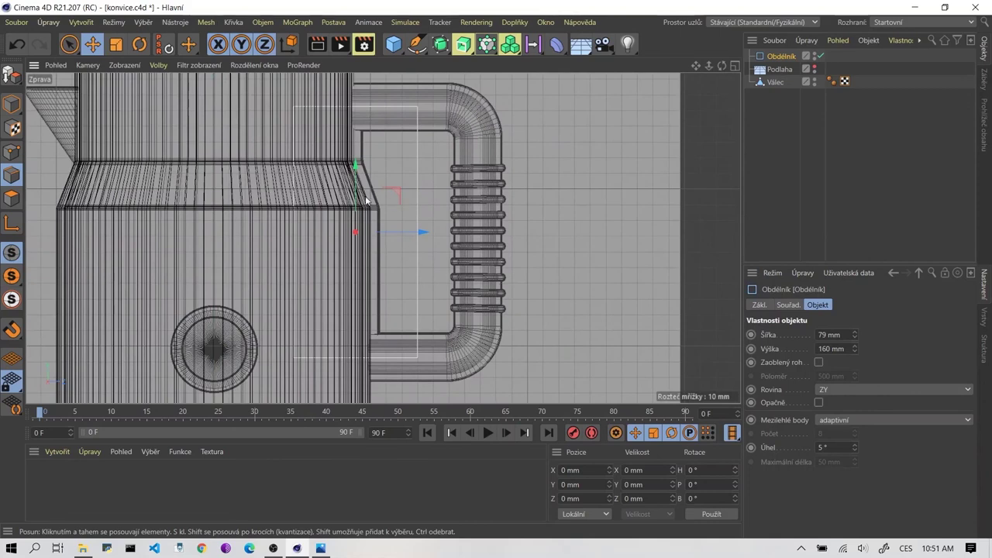
Fine-tune the rectangle's position and size to 122 × 160 mm along the handle.
drag(365, 174, 368, 181)
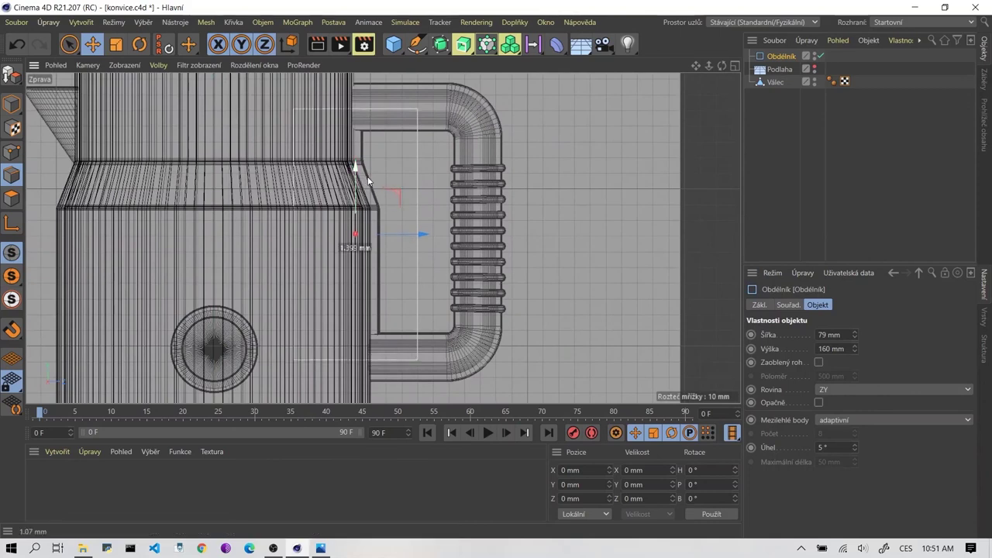
drag(368, 181, 370, 180)
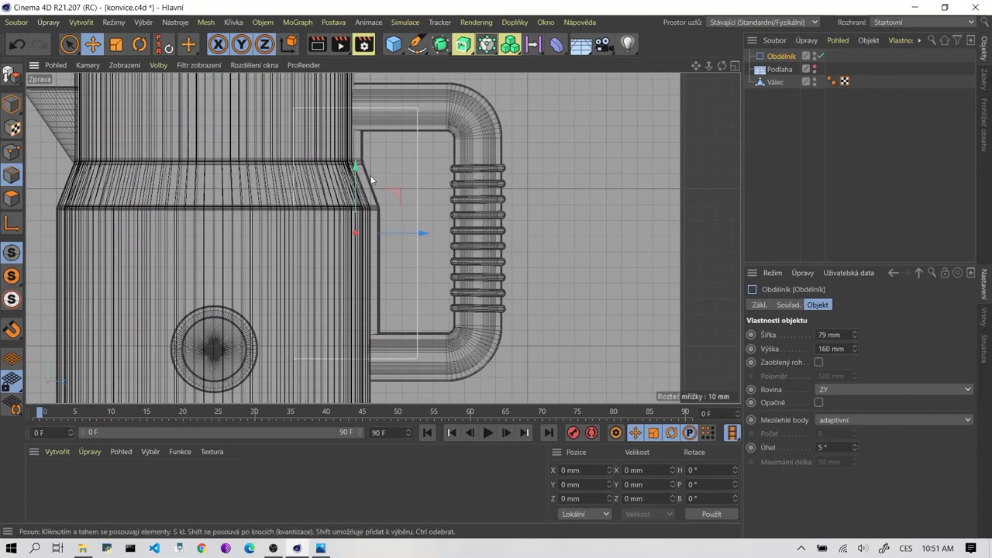
click(855, 346)
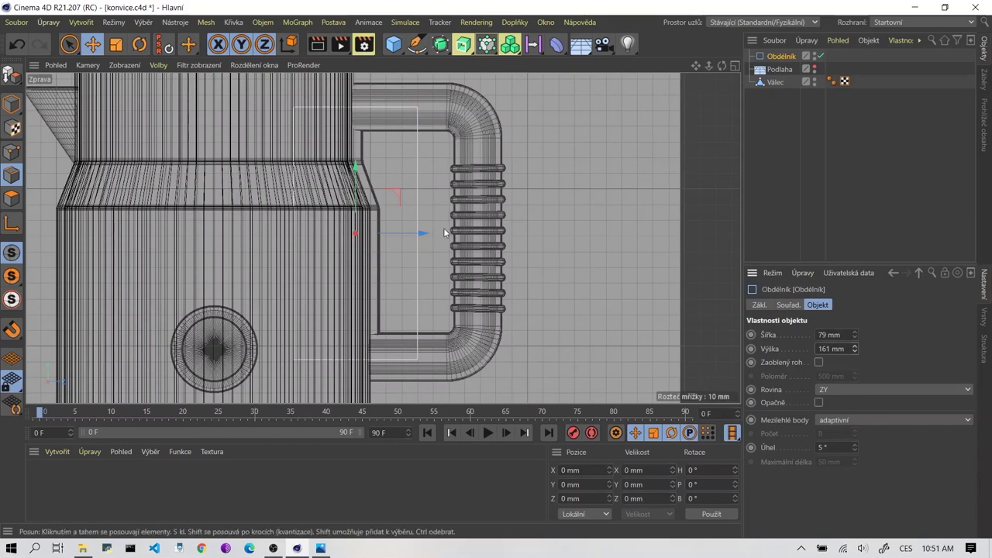
mouse_move(426, 234)
mouse_down()
mouse_move(476, 239)
mouse_move(465, 235)
mouse_up()
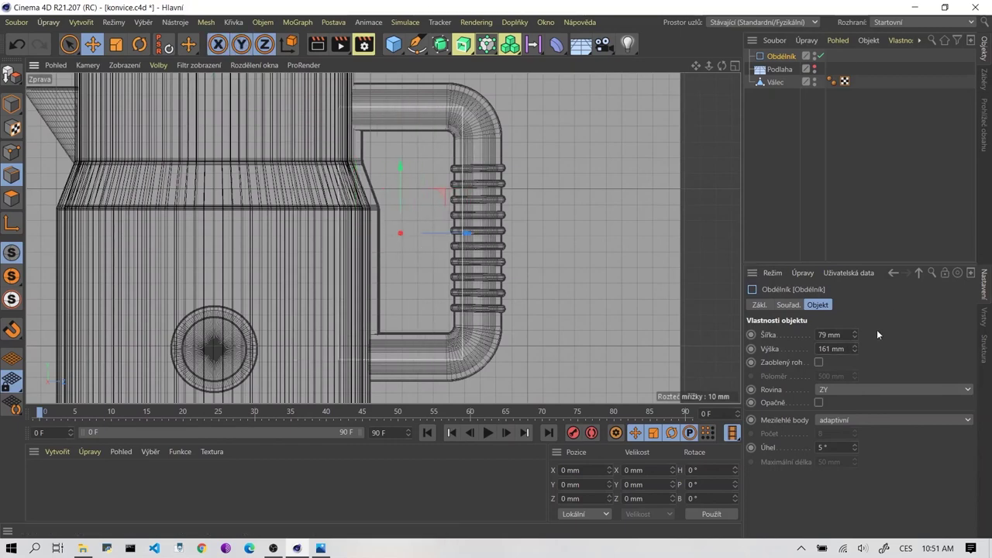
click(853, 352)
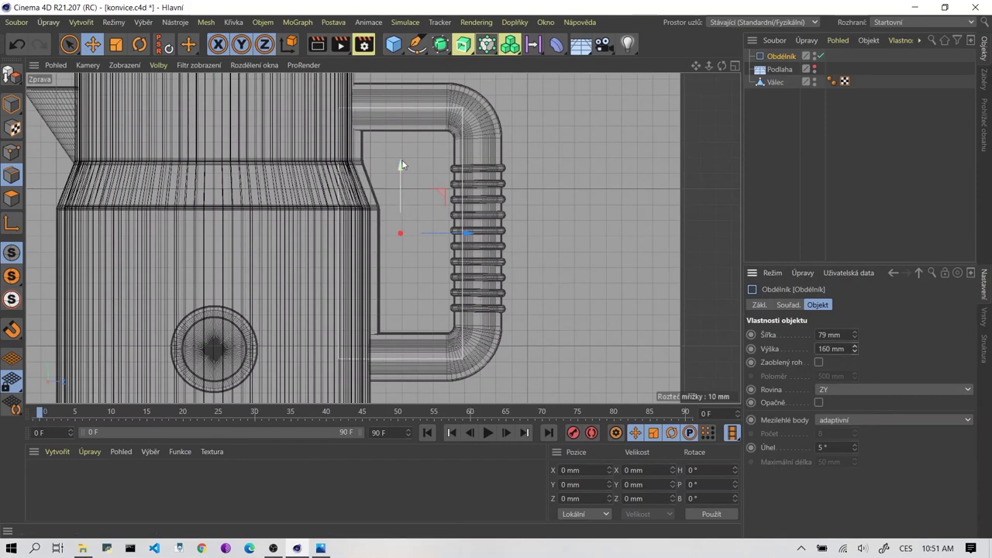
drag(402, 161, 405, 163)
drag(468, 232, 484, 240)
drag(855, 334, 856, 334)
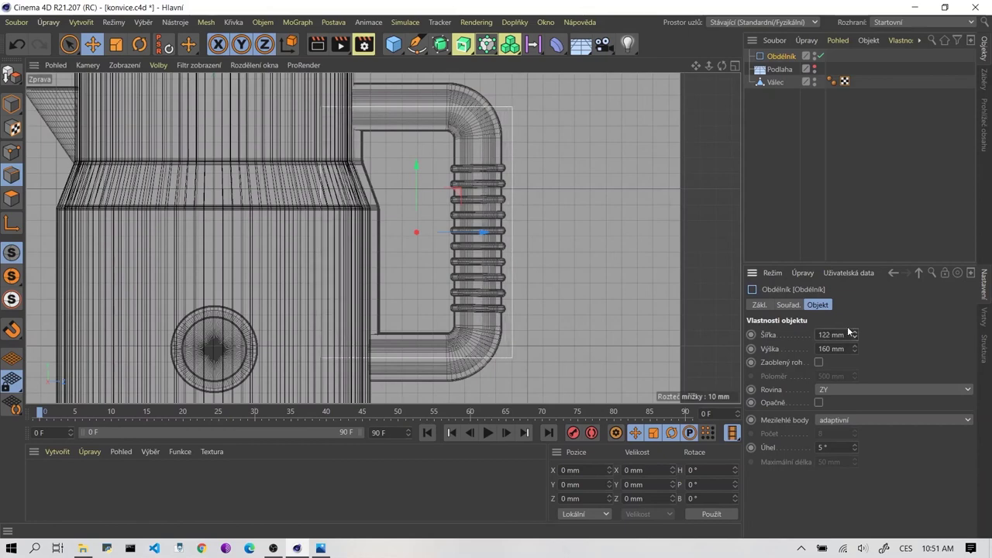
drag(480, 234, 445, 235)
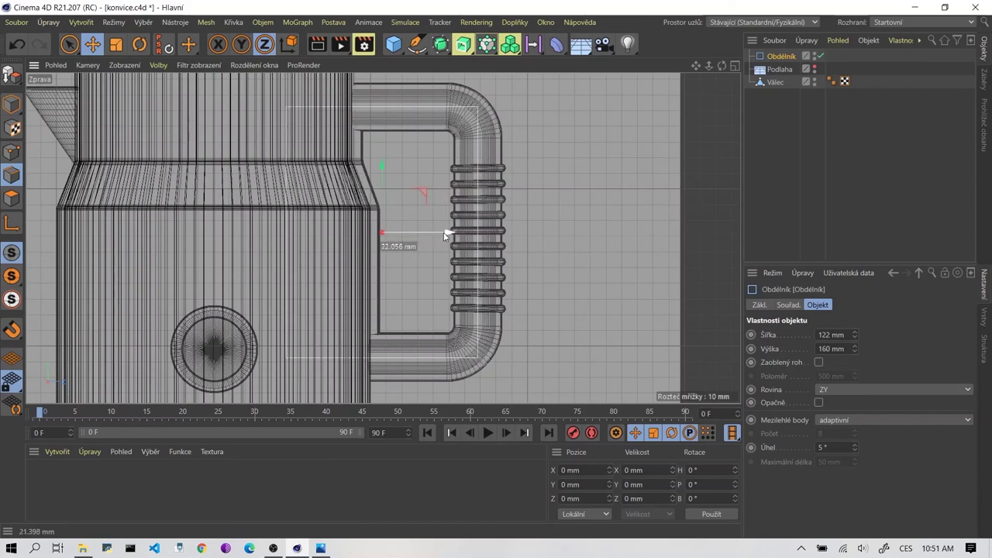
Round the rectangle's corners with a 20 mm radius.
scroll(515, 306, up, 3)
scroll(496, 302, up, 3)
scroll(475, 299, down, 5)
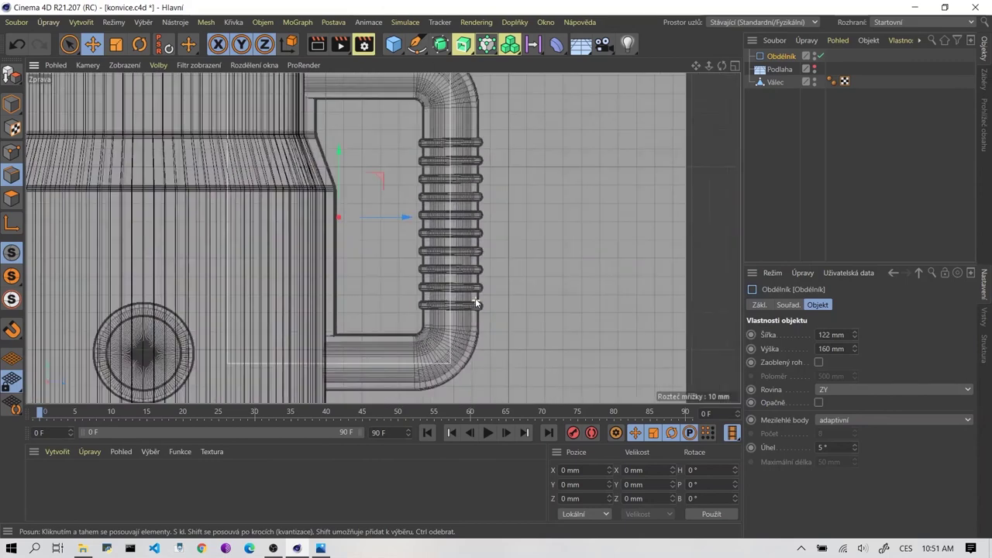
scroll(475, 302, down, 4)
scroll(427, 182, up, 3)
scroll(430, 159, up, 1)
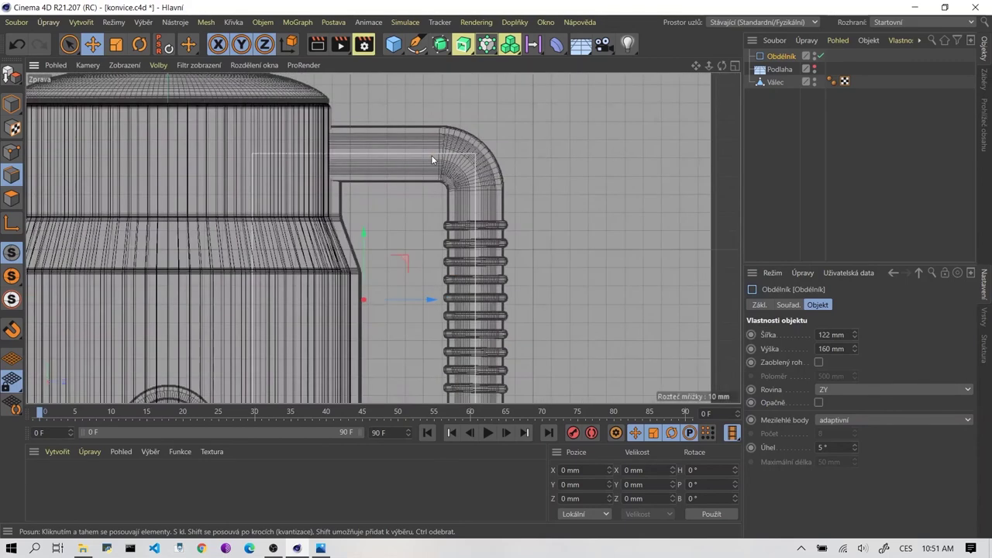
click(819, 363)
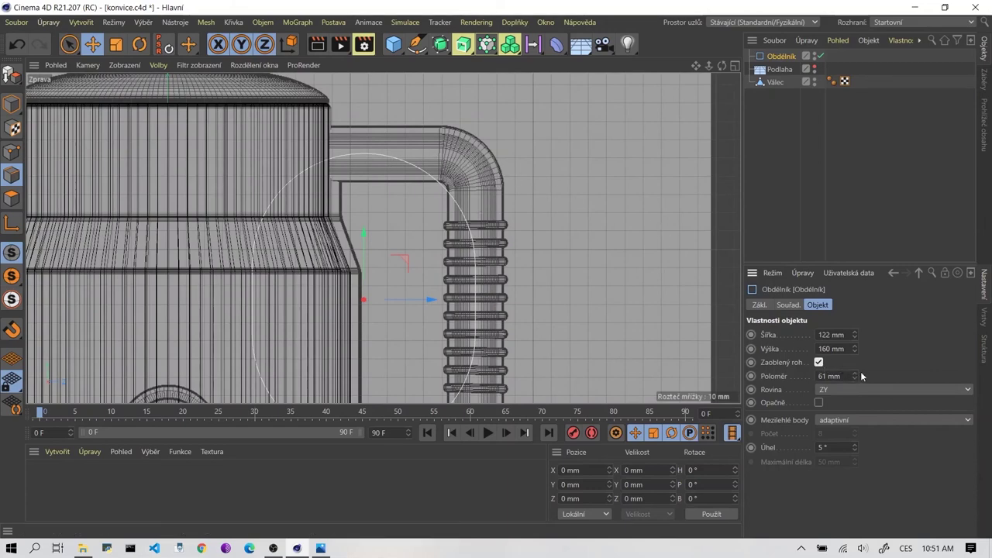
drag(854, 374, 854, 410)
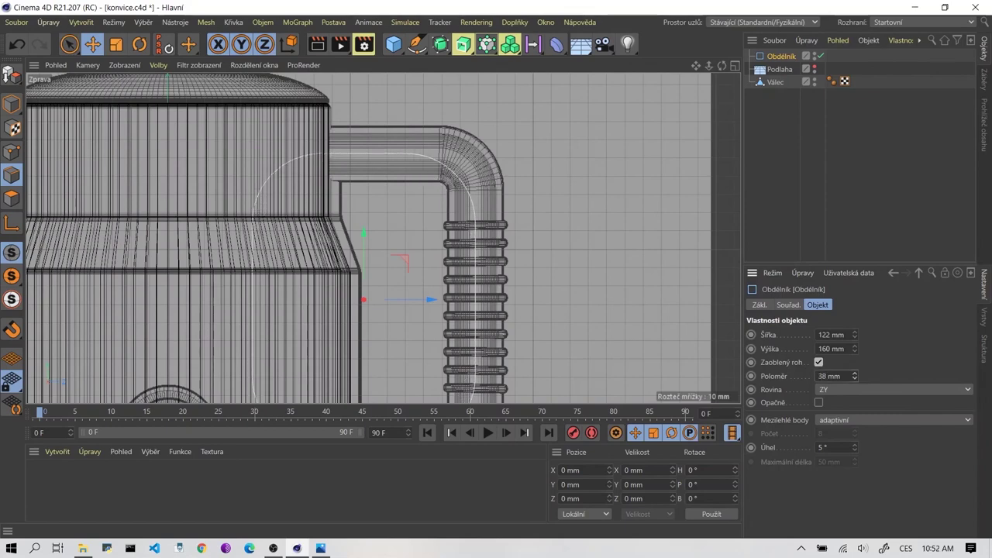
drag(854, 375, 854, 384)
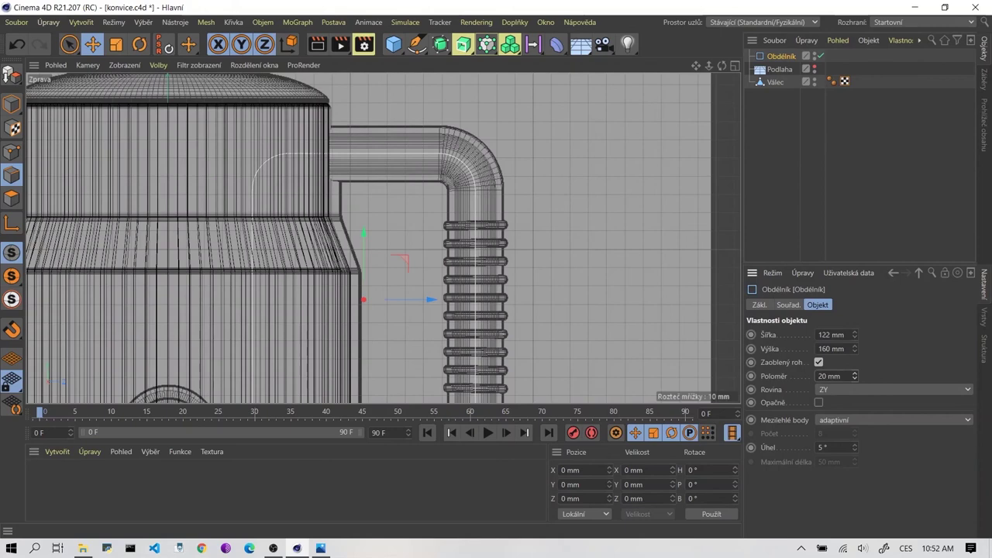
scroll(401, 296, down, 4)
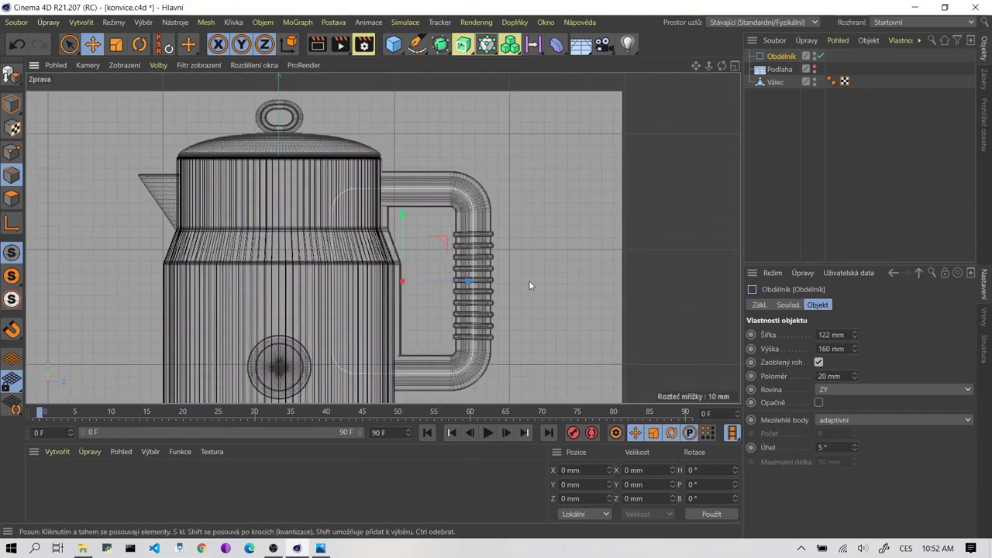
Maximise the Perspective view and orbit so the handle sits on the right.
middle_click(488, 292)
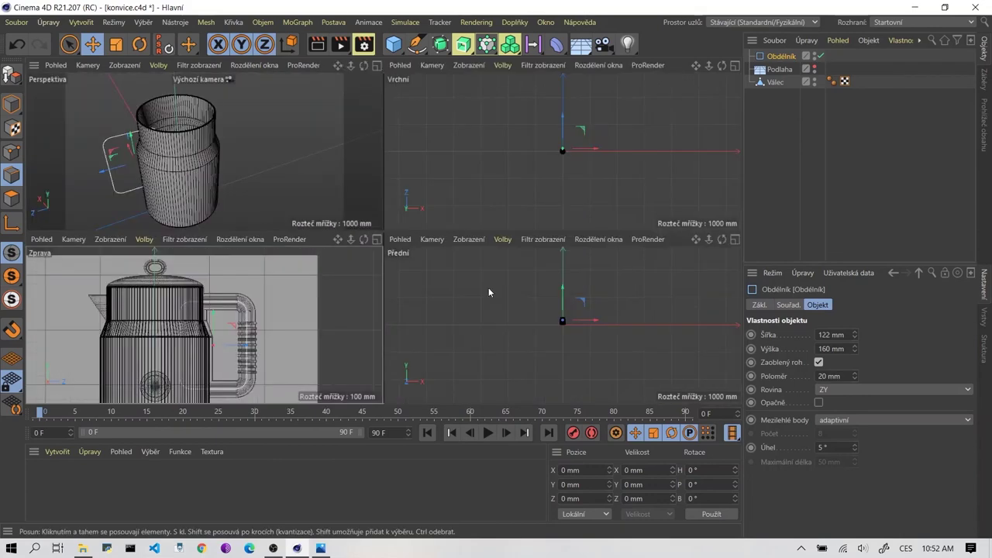
middle_click(213, 168)
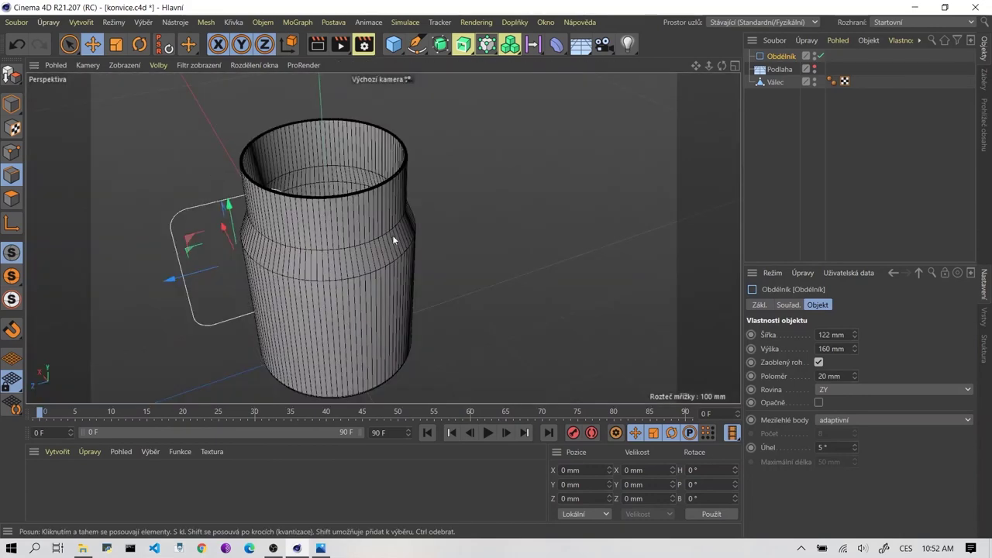
alt+middle_drag(250, 254, 438, 248)
mouse_move(439, 248)
alt+mouse_down()
mouse_move(439, 262)
mouse_move(634, 262)
alt+mouse_up()
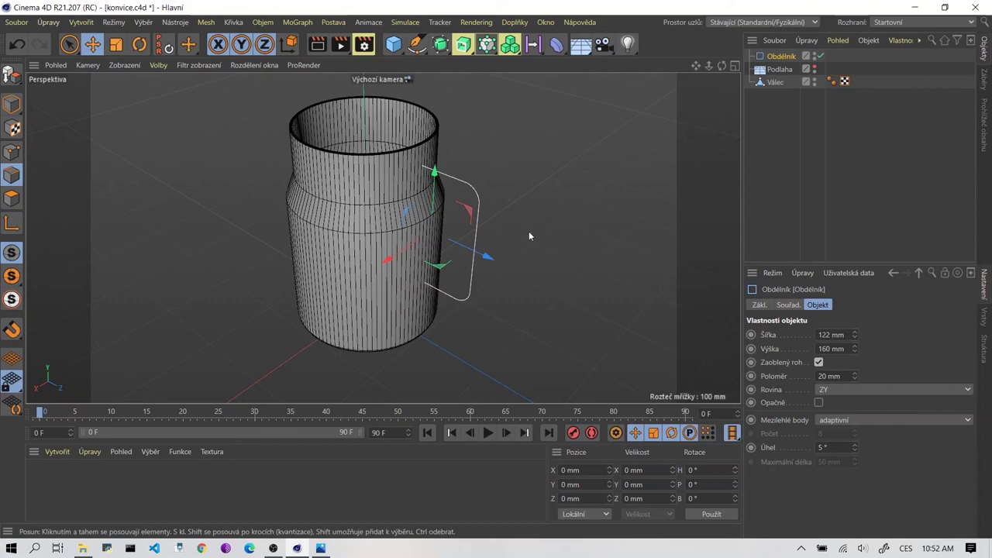
Add a six-sided N-side (N-stěn) spline and open reference photo 01.jpg.
click(423, 49)
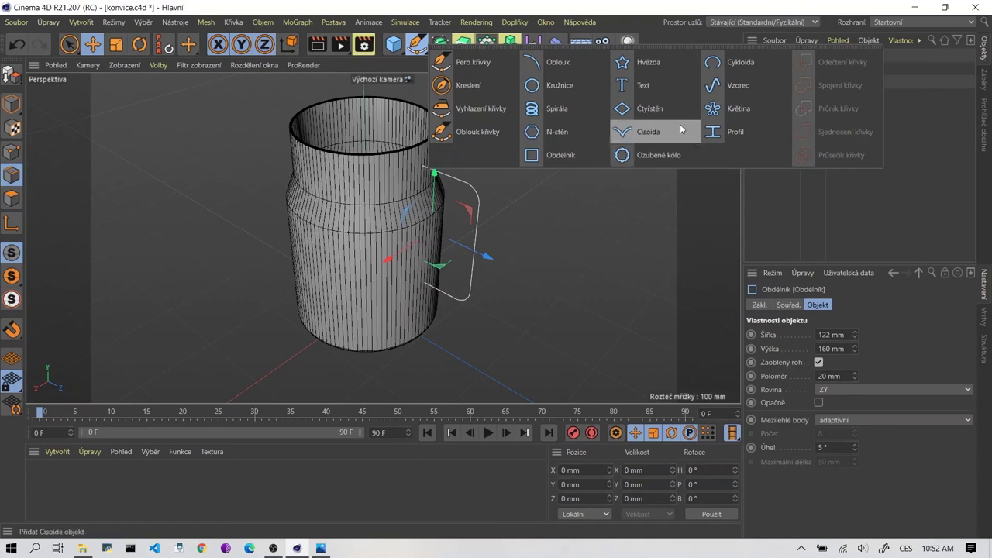
click(579, 137)
scroll(481, 213, down, 10)
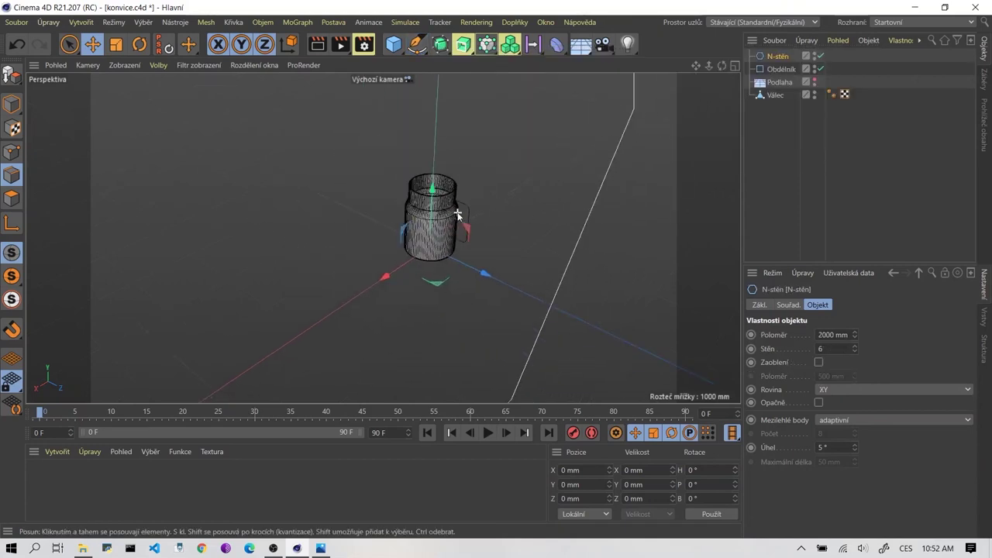
mouse_move(447, 214)
alt+mouse_down()
mouse_move(396, 209)
mouse_move(443, 227)
alt+mouse_up()
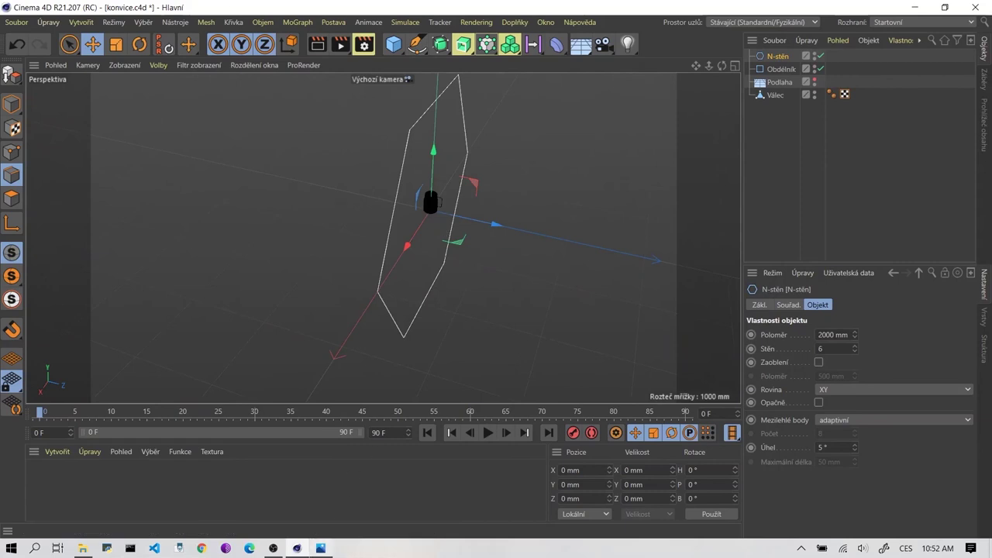
click(320, 548)
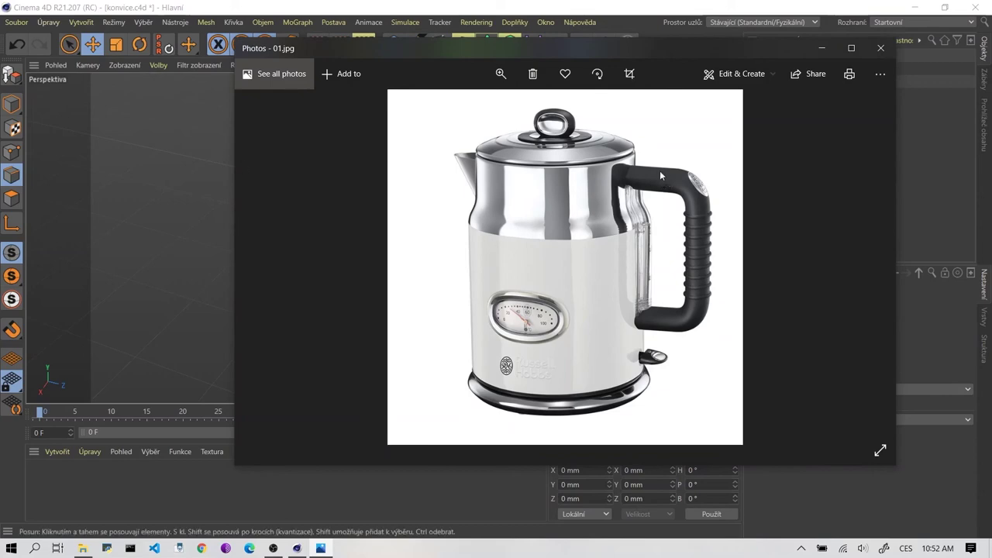
Close the kettle reference photo and orbit around the hexagon in Cinema 4D.
click(212, 205)
mouse_move(401, 199)
alt+mouse_down()
mouse_move(400, 150)
mouse_move(414, 161)
mouse_move(327, 151)
mouse_move(430, 230)
alt+mouse_up()
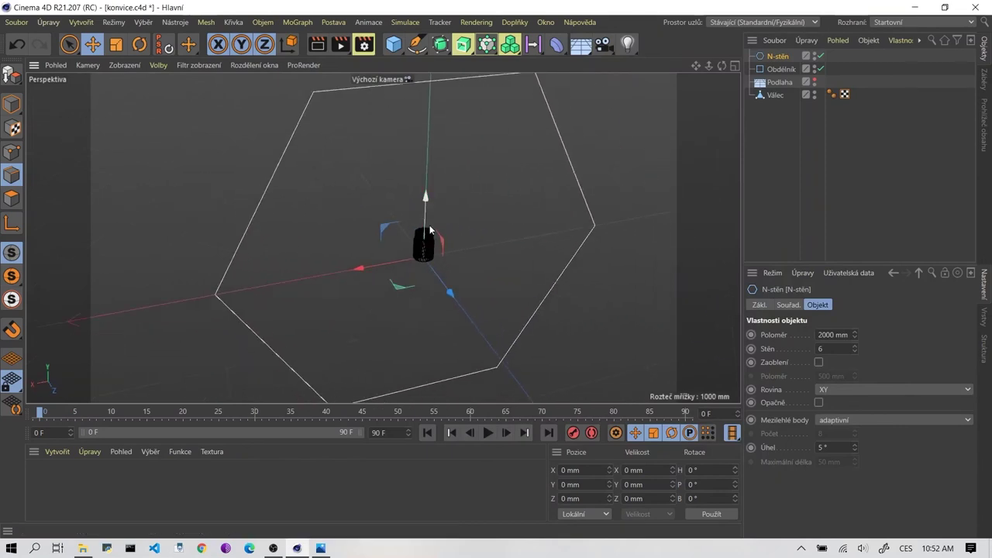
Set the N-side spline's plane to ZY and maximise the Right view.
middle_click(413, 223)
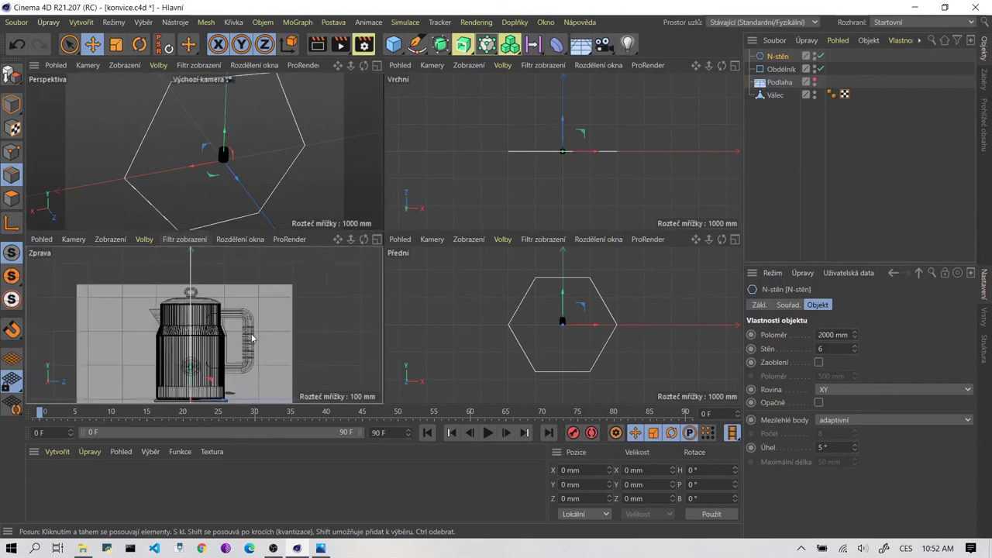
scroll(252, 338, down, 5)
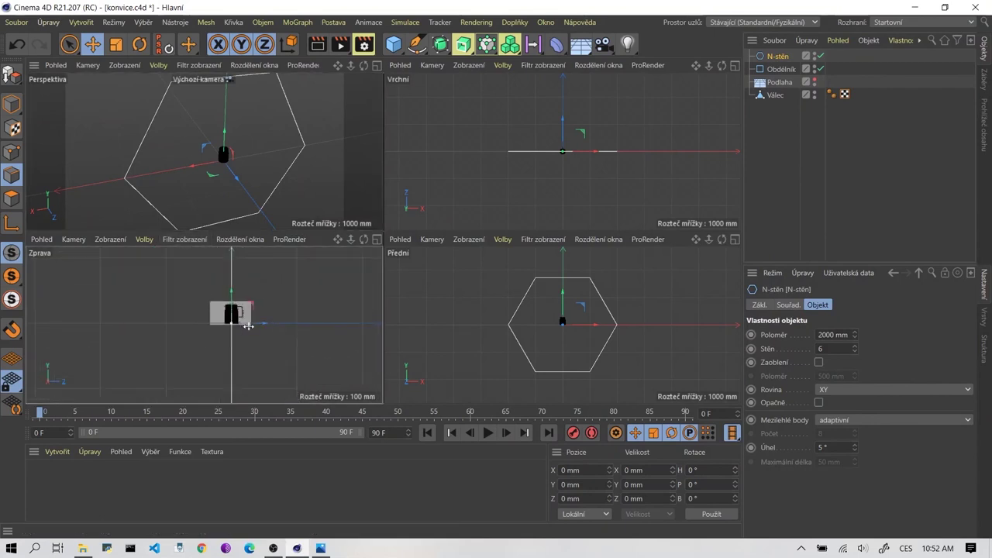
scroll(248, 326, up, 2)
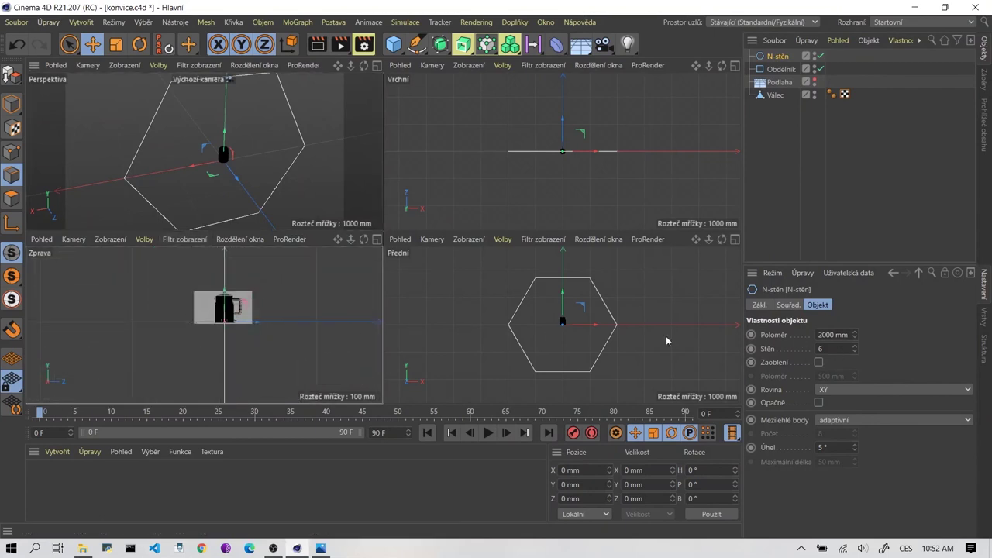
click(872, 391)
click(861, 416)
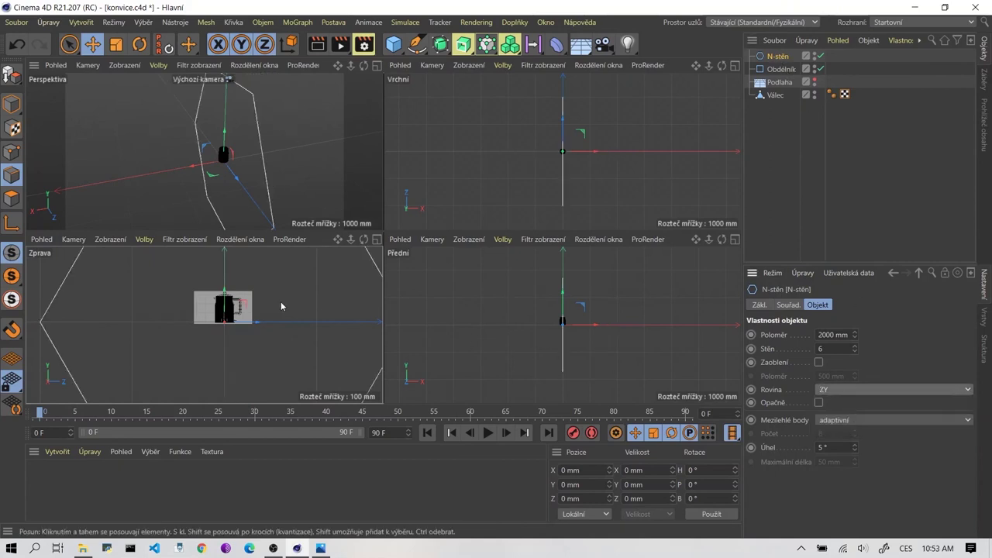
scroll(281, 304, down, 3)
scroll(281, 303, down, 3)
scroll(281, 304, down, 2)
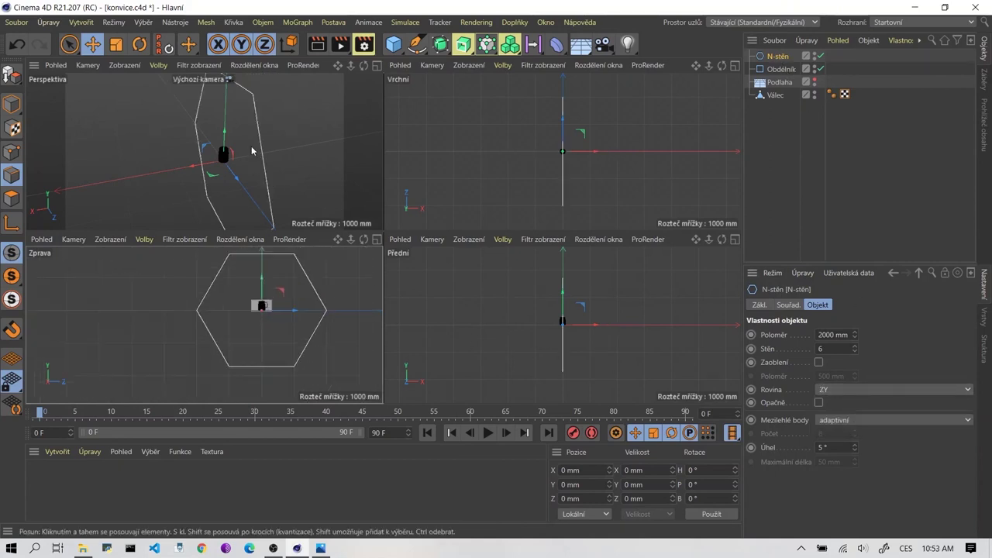
middle_click(260, 303)
scroll(563, 134, up, 3)
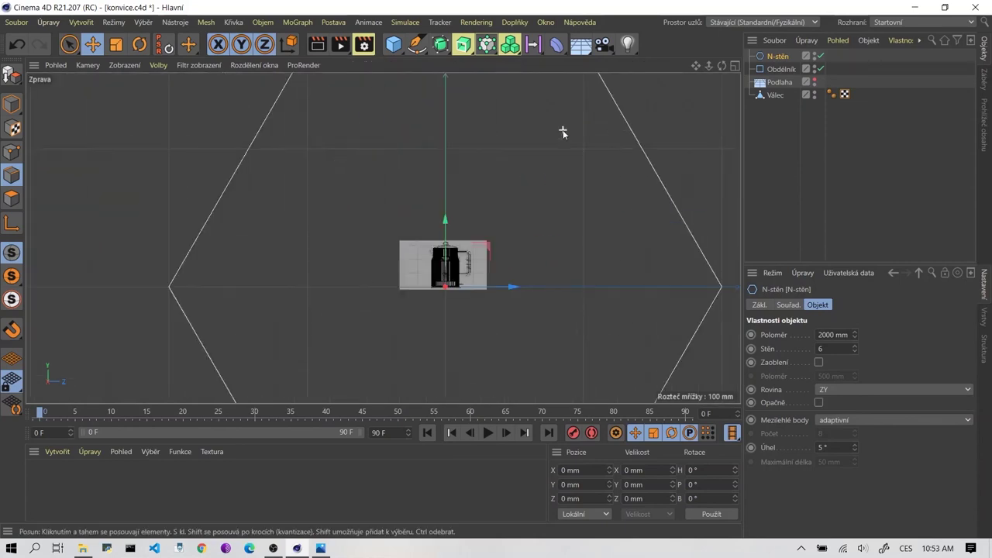
scroll(558, 136, down, 2)
Scale the hexagon down to roughly a third of its size.
click(116, 44)
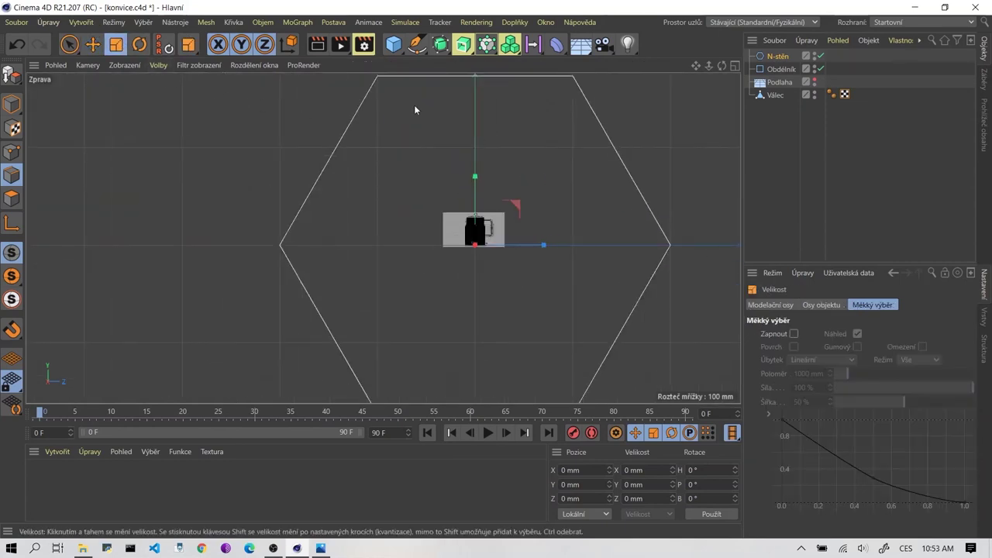
drag(521, 206, 388, 364)
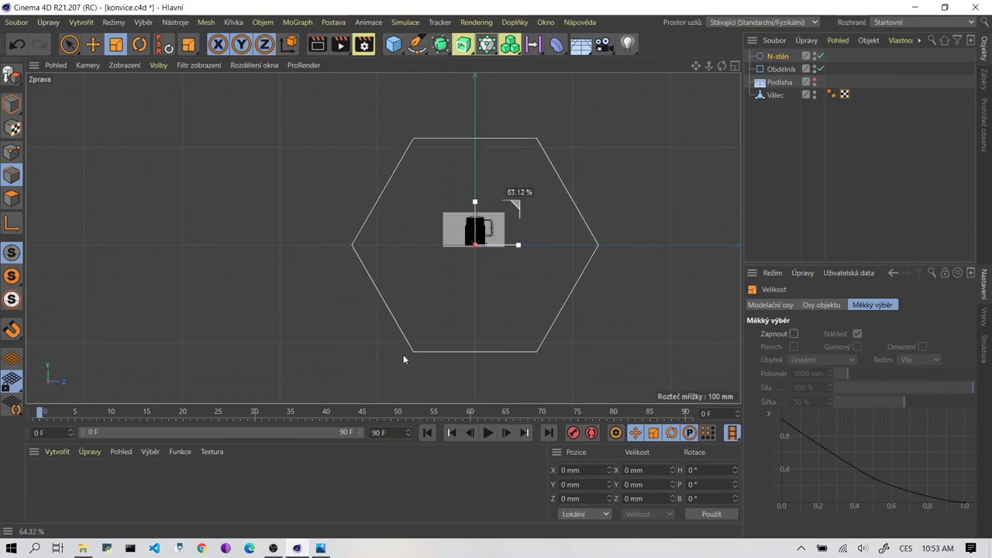
scroll(512, 269, up, 1)
scroll(513, 269, up, 2)
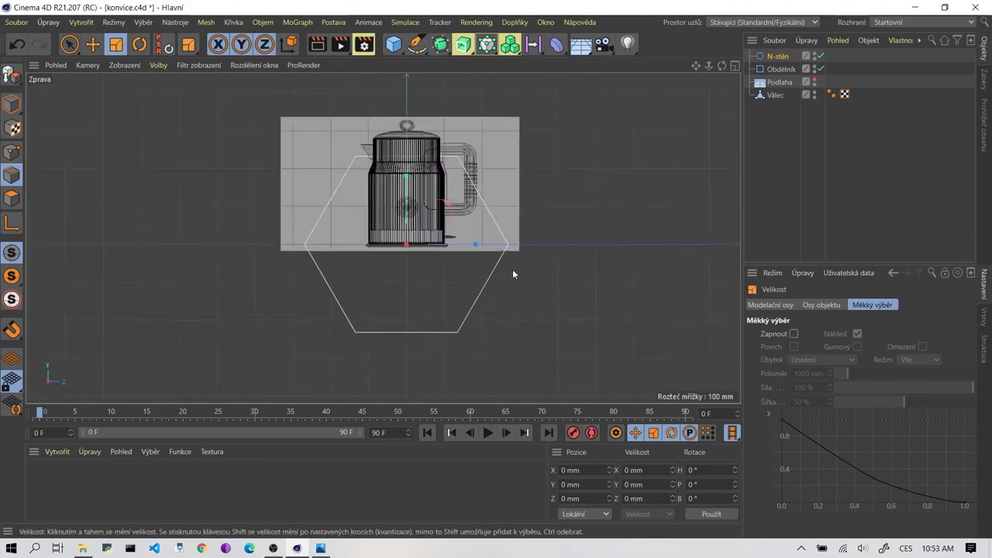
scroll(478, 159, up, 1)
drag(343, 246, 337, 238)
Move the hexagon up and along X onto the kettle handle.
key(e)
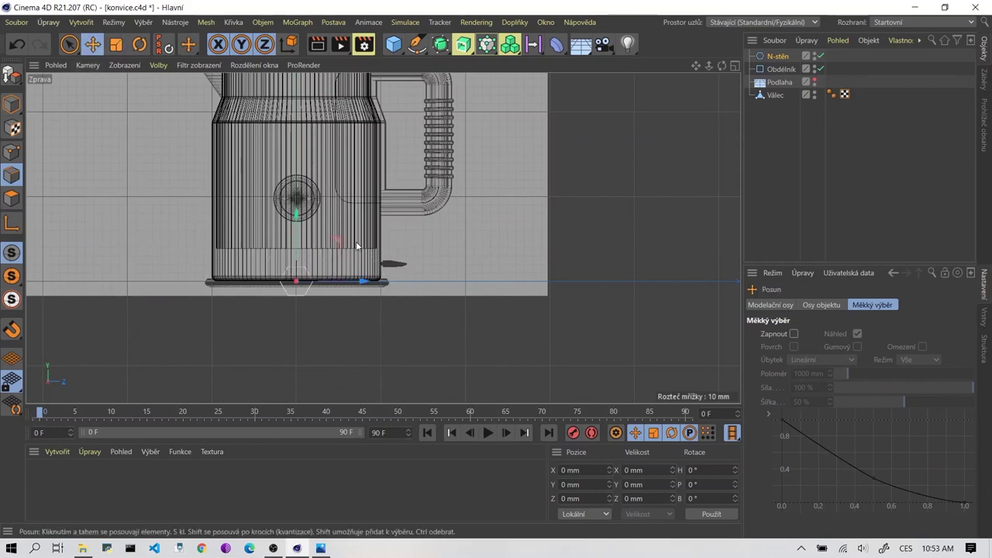
drag(339, 241, 482, 102)
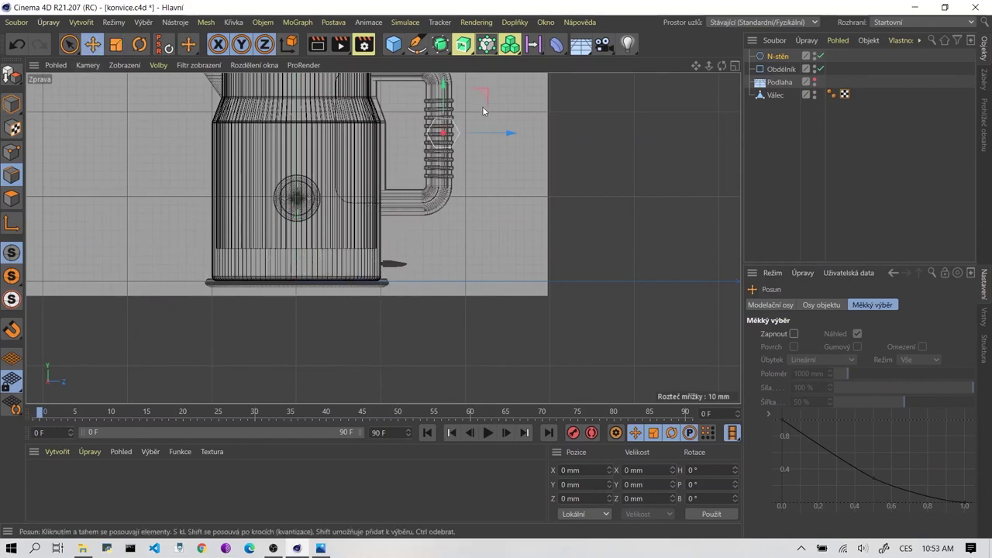
scroll(482, 103, up, 5)
scroll(415, 140, up, 2)
mouse_move(441, 181)
mouse_down()
mouse_move(374, 189)
mouse_move(363, 213)
mouse_up()
key(t)
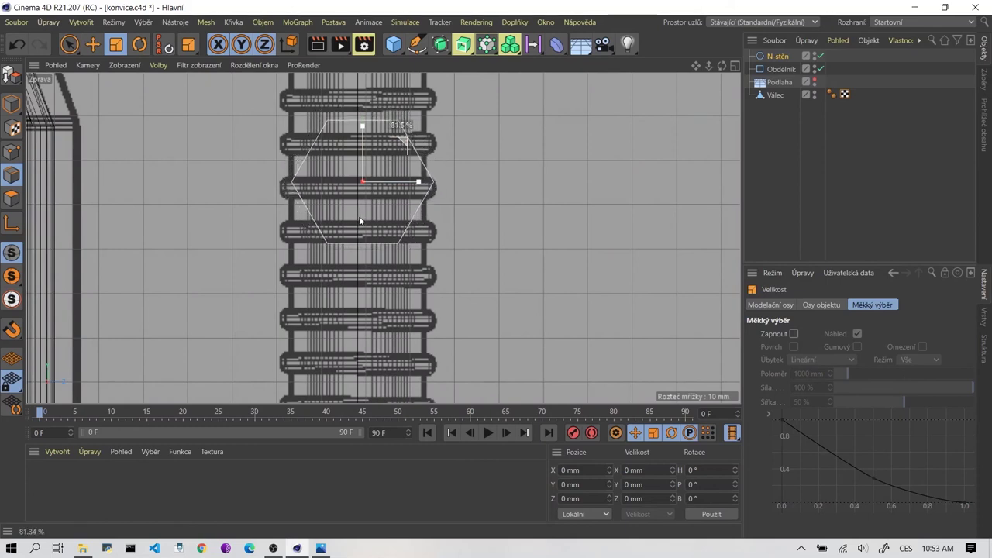
Nudge the hexagon slightly along X to sit on the handle.
click(777, 55)
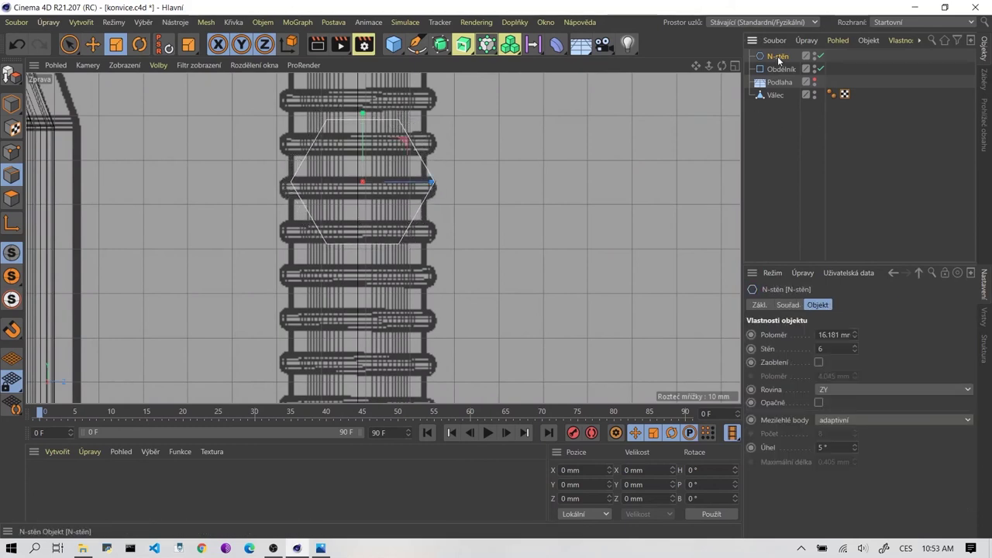
key(e)
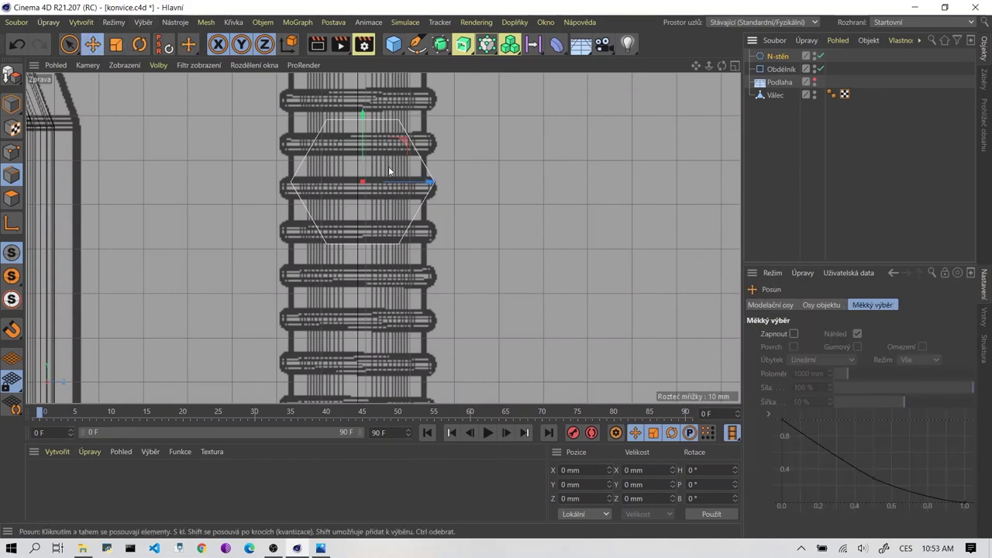
drag(409, 182, 407, 183)
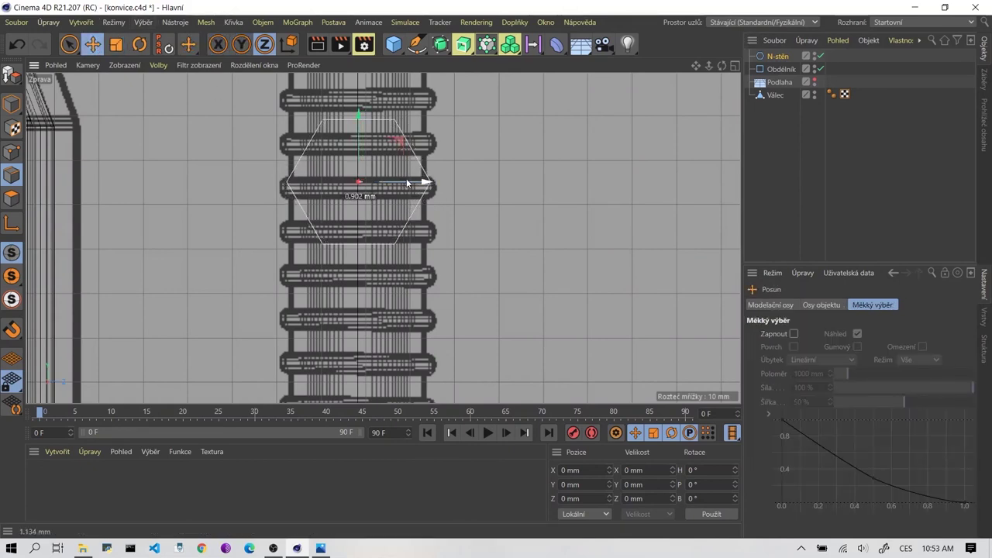
click(798, 56)
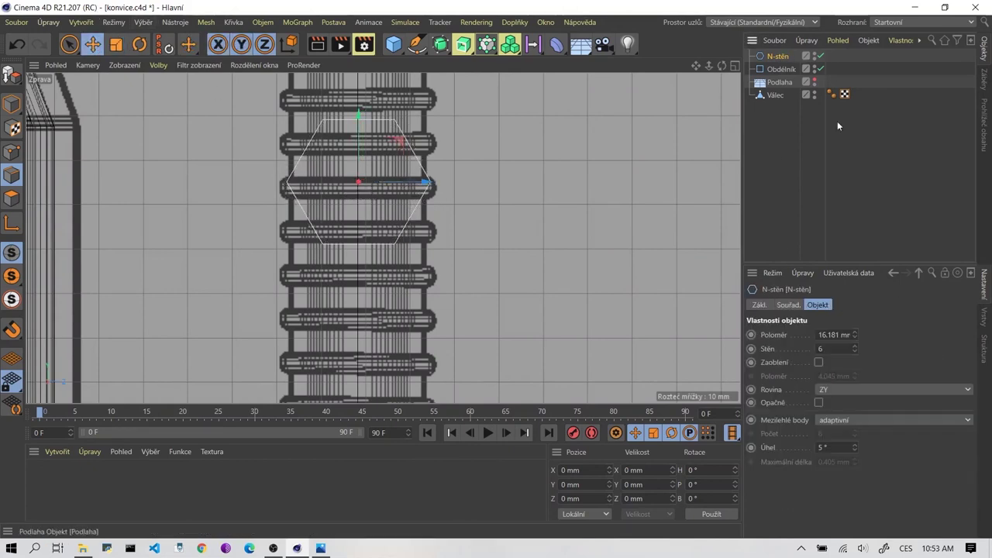
key(Delete)
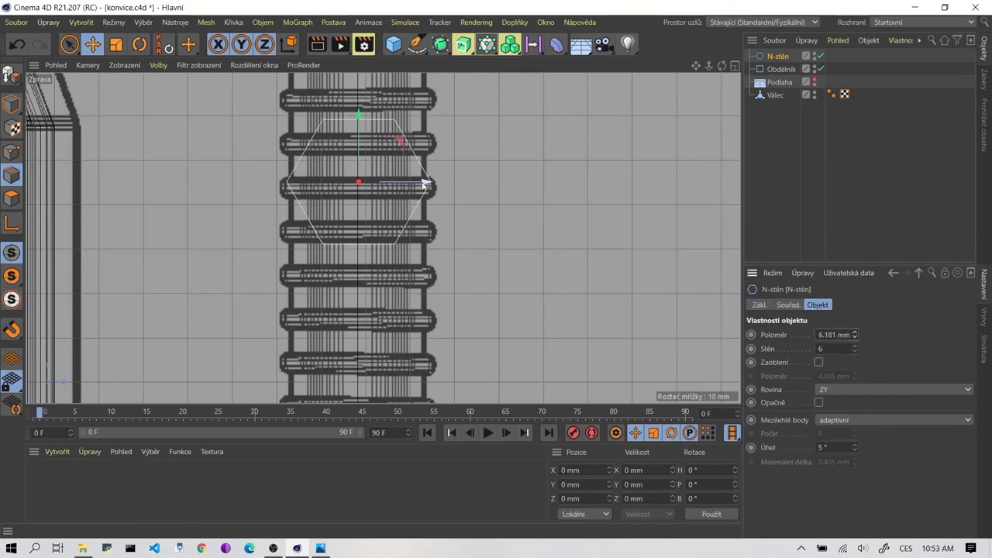
drag(424, 184, 424, 185)
Set the hexagon radius to 15.5 mm, shift it along Z, and enable Zaoblení.
click(818, 335)
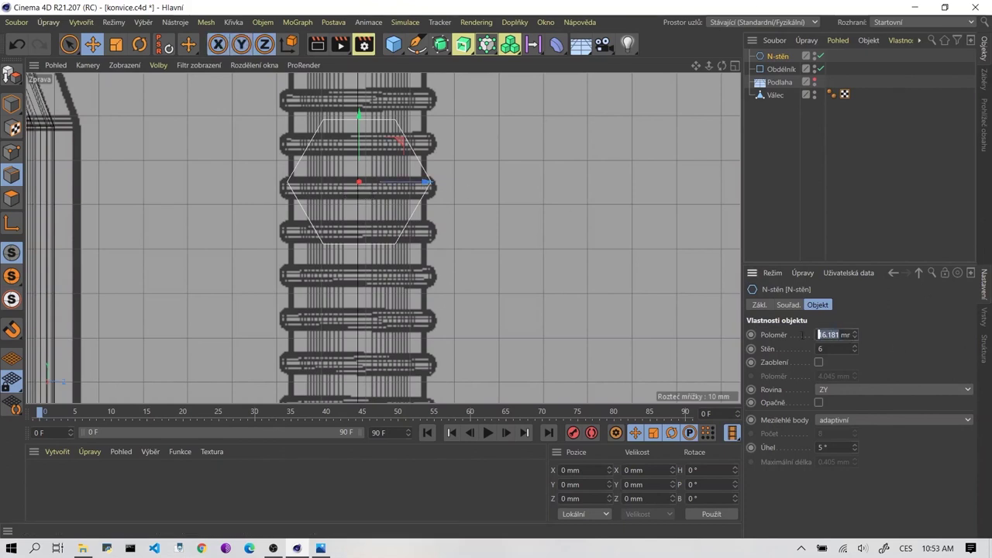
key(BackSpace)
key(Return)
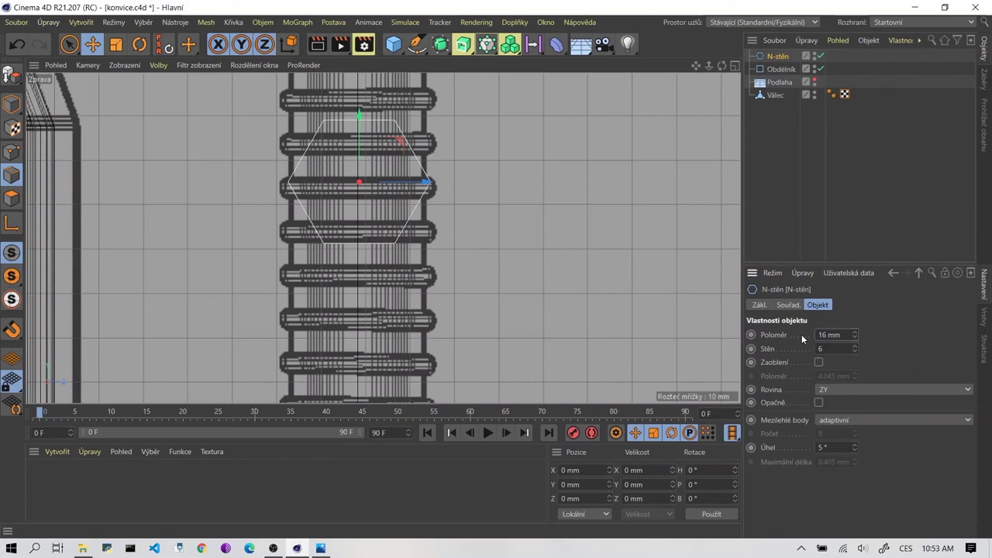
text(1)
text(5.5)
key(Return)
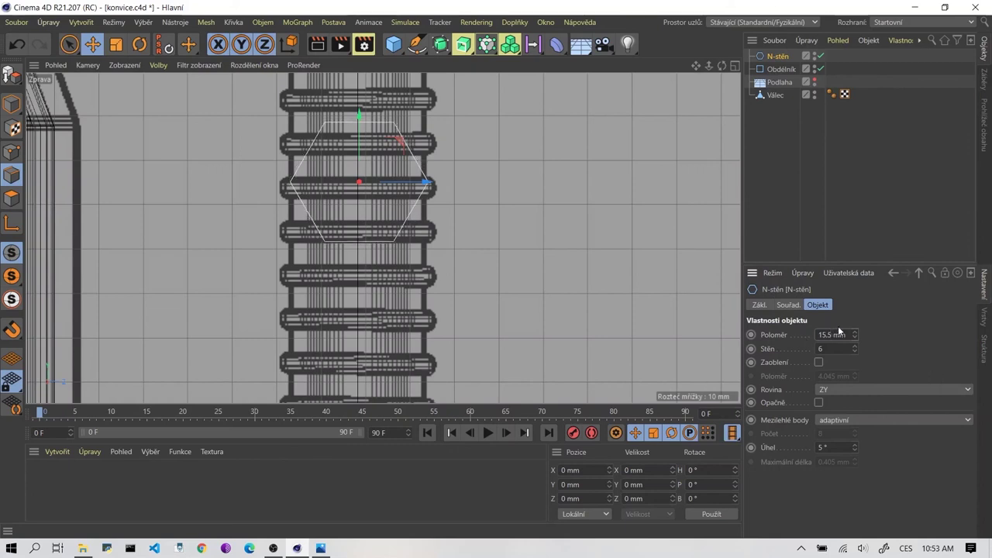
drag(387, 183, 413, 186)
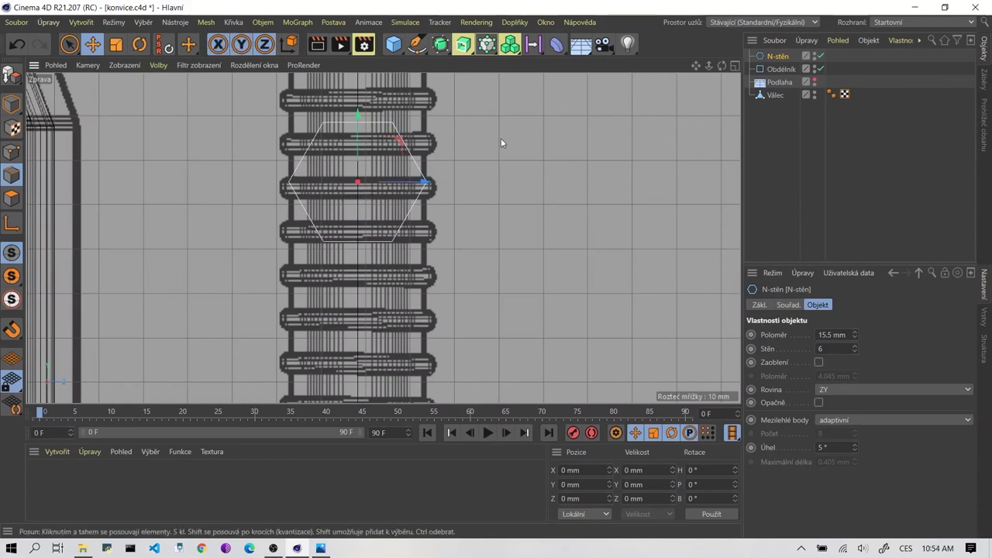
click(818, 362)
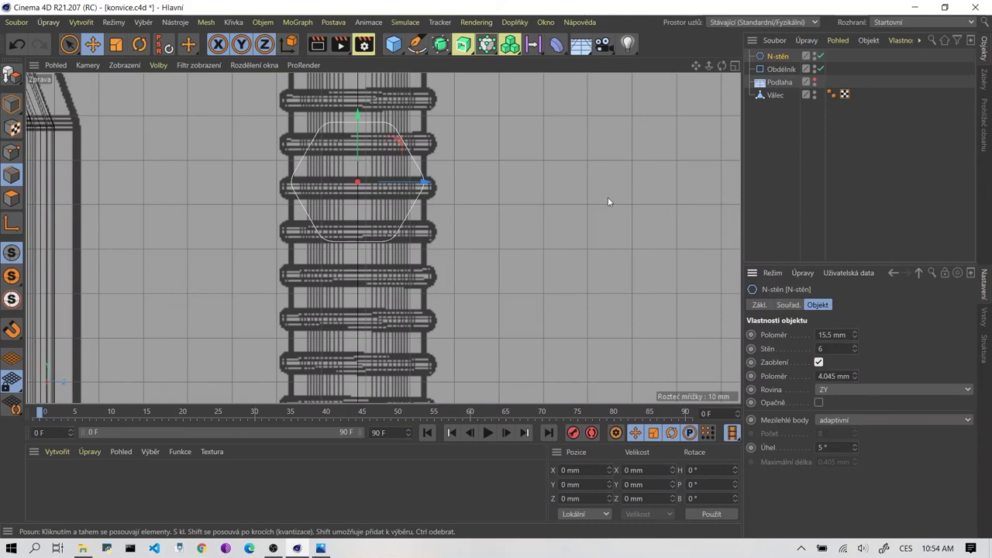
Set the hexagon's corner rounding radius to 8 mm.
click(853, 375)
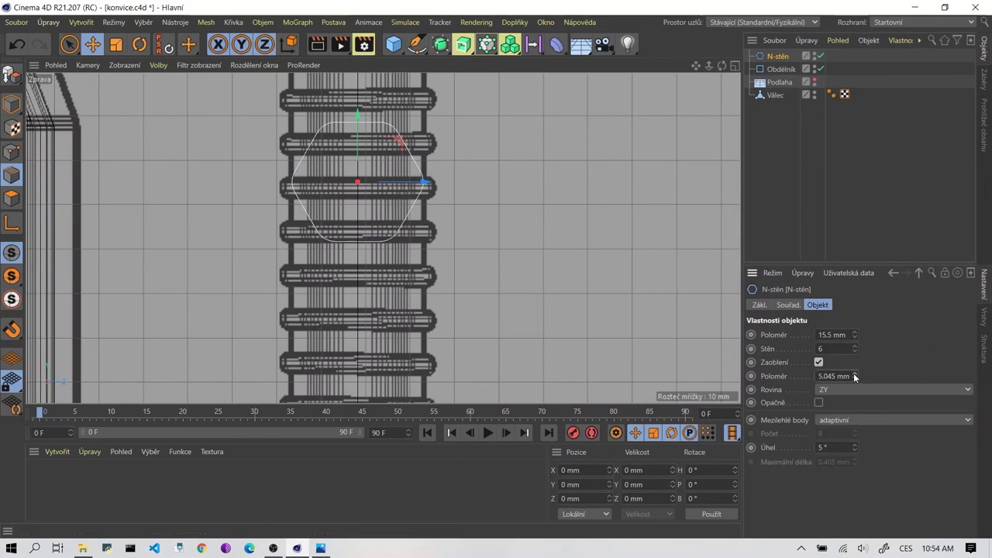
mouse_move(853, 375)
mouse_down()
mouse_move(854, 349)
mouse_move(854, 403)
mouse_up()
click(854, 378)
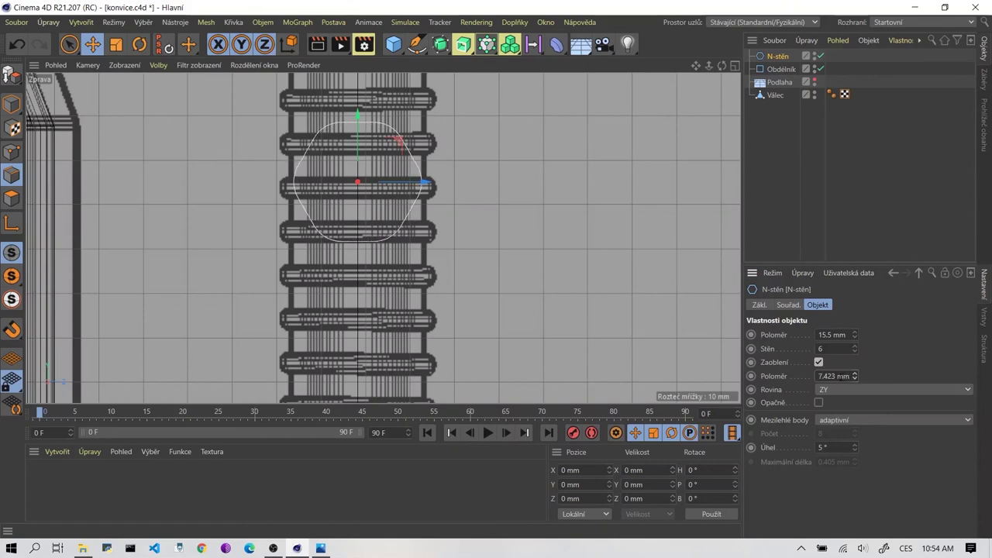
click(855, 374)
click(820, 376)
text(8)
key(Return)
Set the hexagon radius to 16.5 mm, nudge it along Z, and show four views.
drag(834, 335, 810, 335)
text(16)
key(Return)
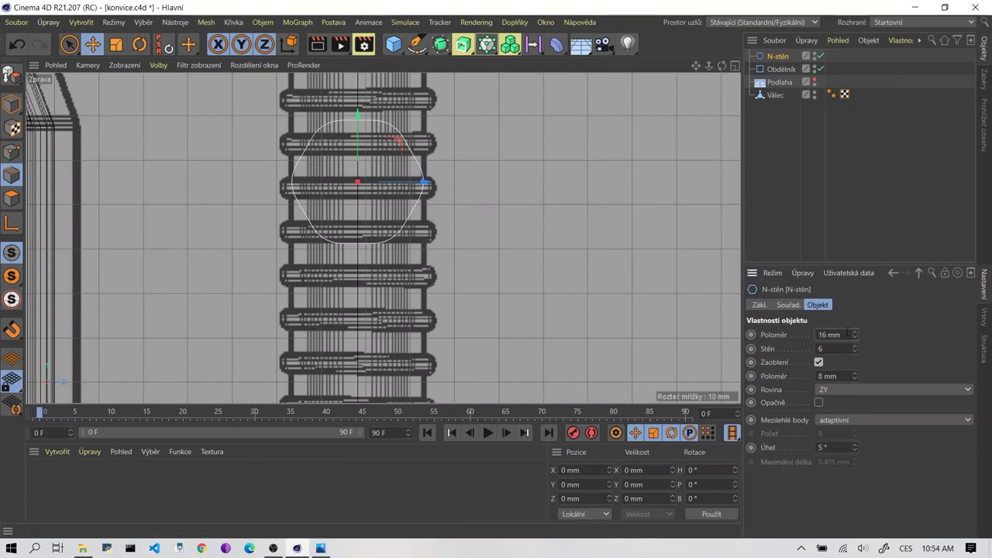
text(.5)
key(Return)
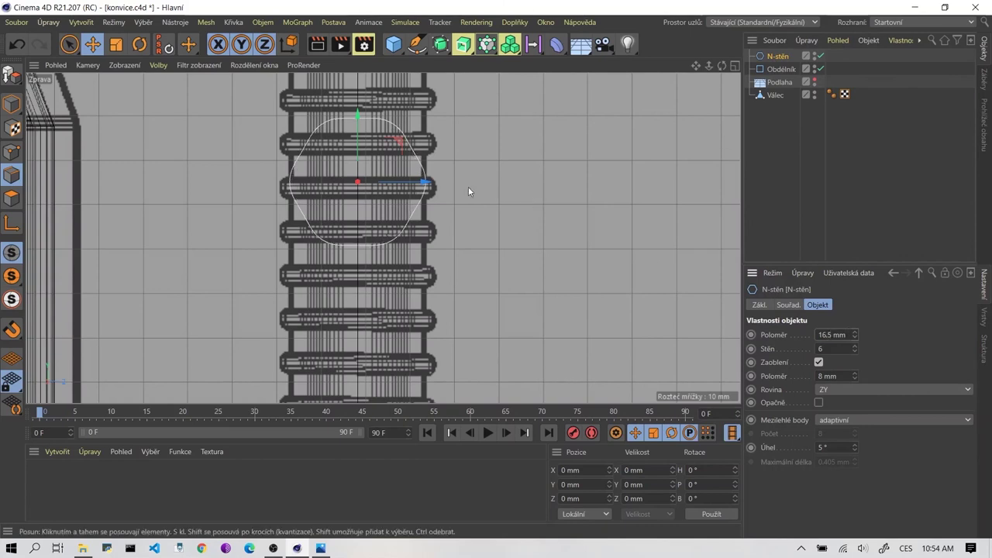
drag(410, 185, 410, 185)
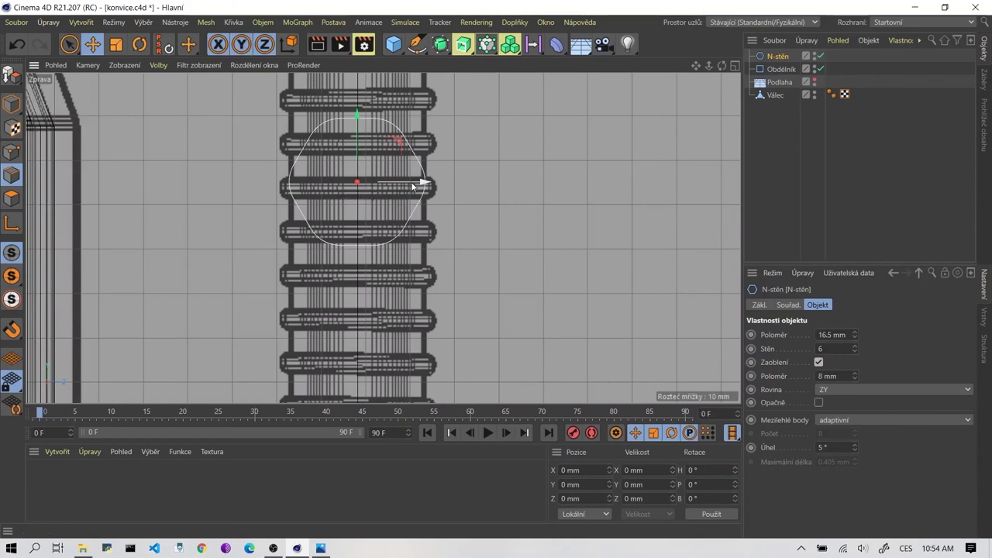
scroll(420, 185, down, 1)
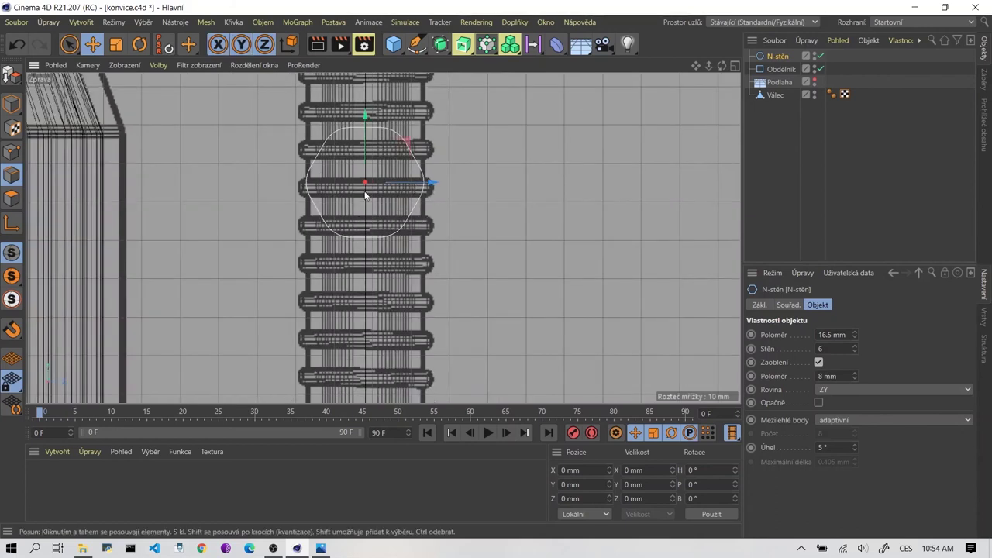
middle_click(365, 194)
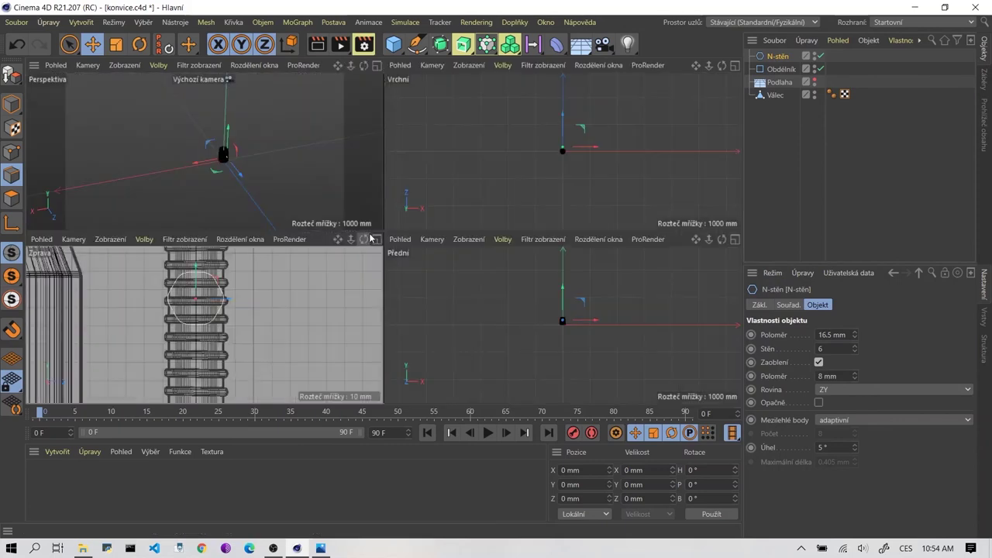
Maximise the Perspective view, zoom in, and orbit toward the hexagon profile.
middle_click(217, 155)
scroll(508, 243, up, 3)
scroll(432, 226, up, 1)
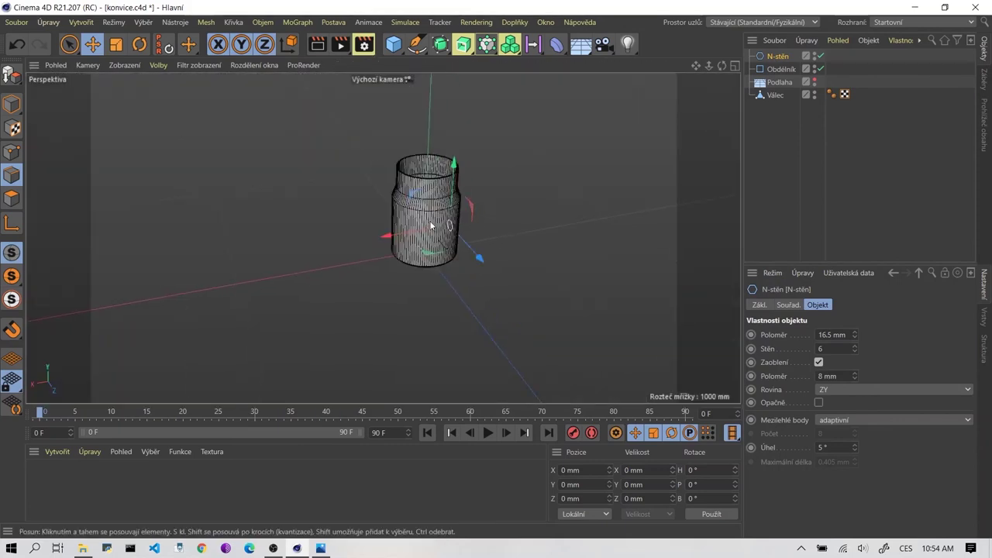
scroll(434, 223, up, 1)
scroll(453, 222, up, 3)
scroll(465, 240, up, 2)
mouse_move(468, 247)
alt+mouse_down()
mouse_move(533, 254)
mouse_move(506, 266)
mouse_move(578, 279)
alt+mouse_up()
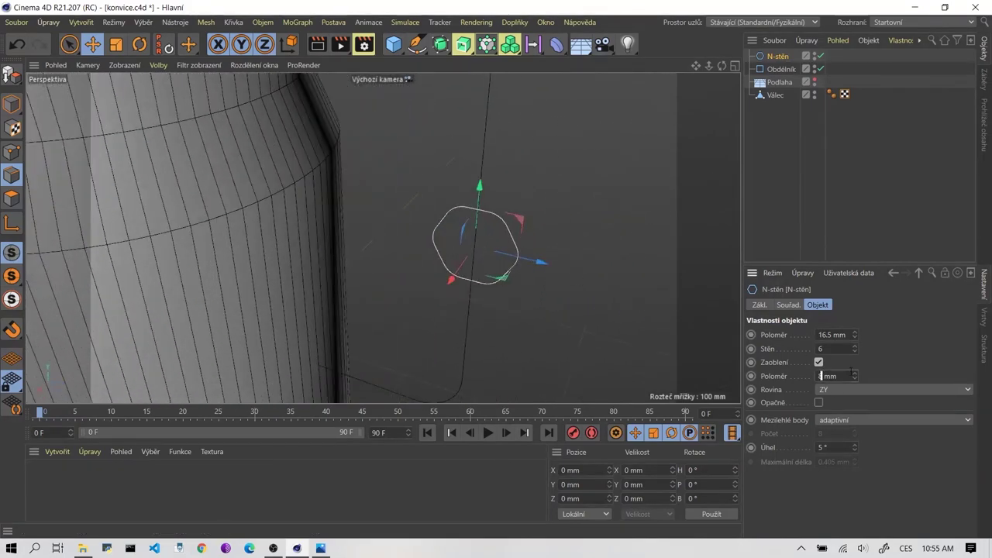
Raise the corner rounding radius to 8.5 mm, then to 9 mm.
text(.5)
key(Return)
click(837, 383)
text(9)
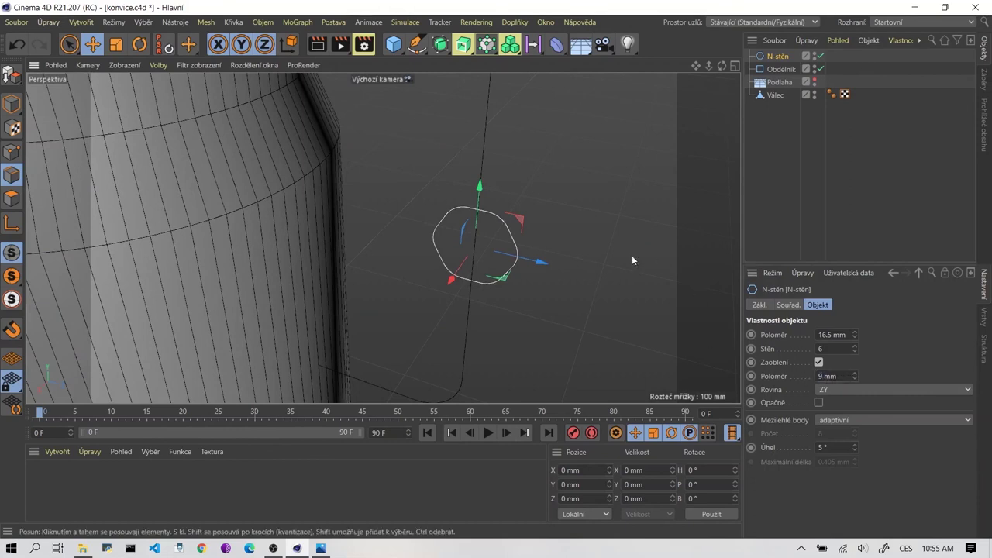
scroll(607, 239, down, 2)
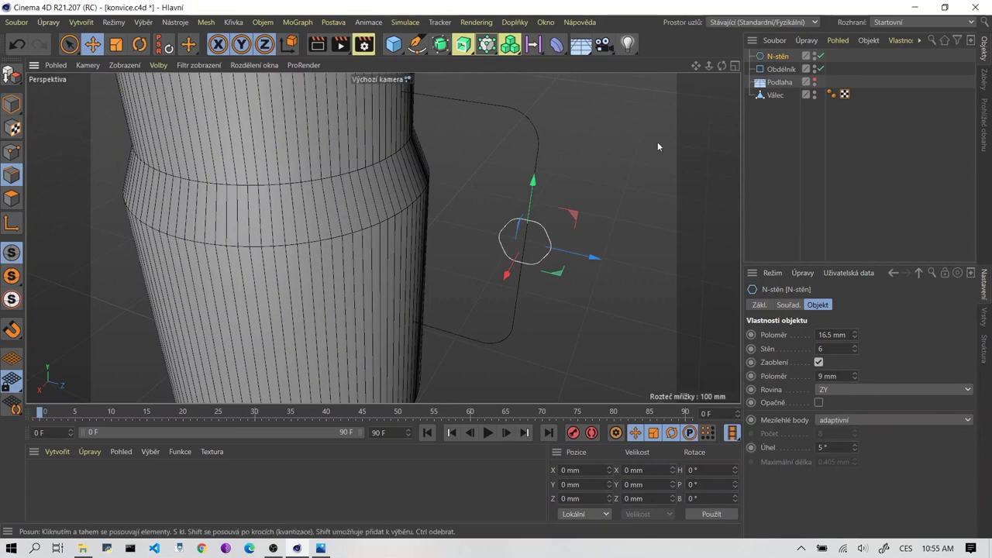
Add a Protažení (Sweep) generator and nest the N-stěn profile and Obdélník path under it.
click(441, 46)
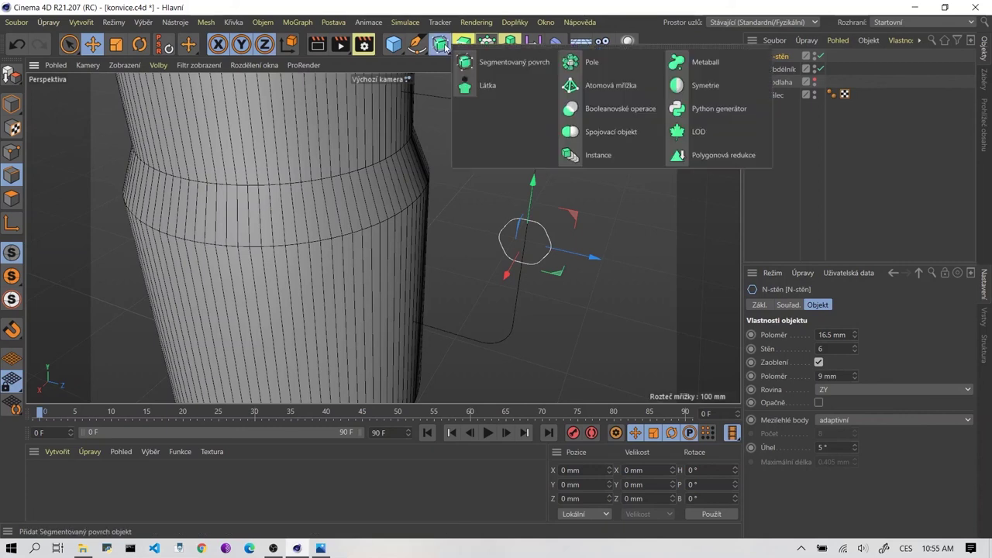
click(462, 42)
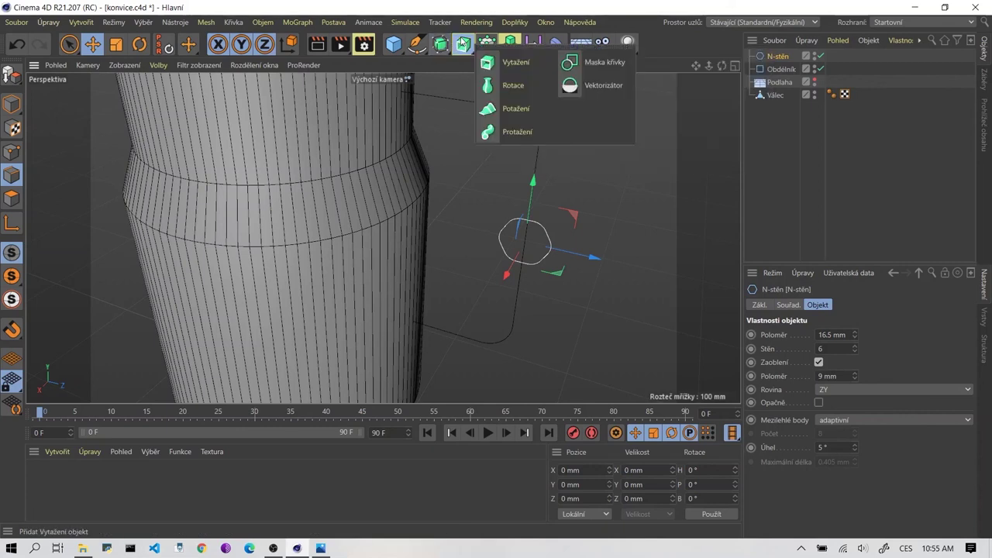
click(537, 134)
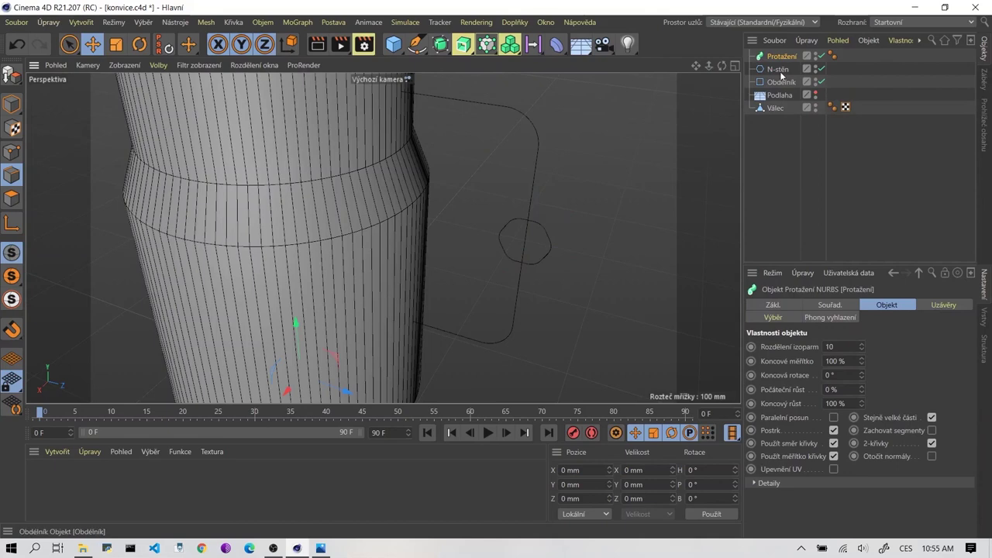
click(789, 70)
mouse_move(789, 70)
mouse_down()
mouse_move(781, 56)
mouse_move(785, 66)
mouse_up()
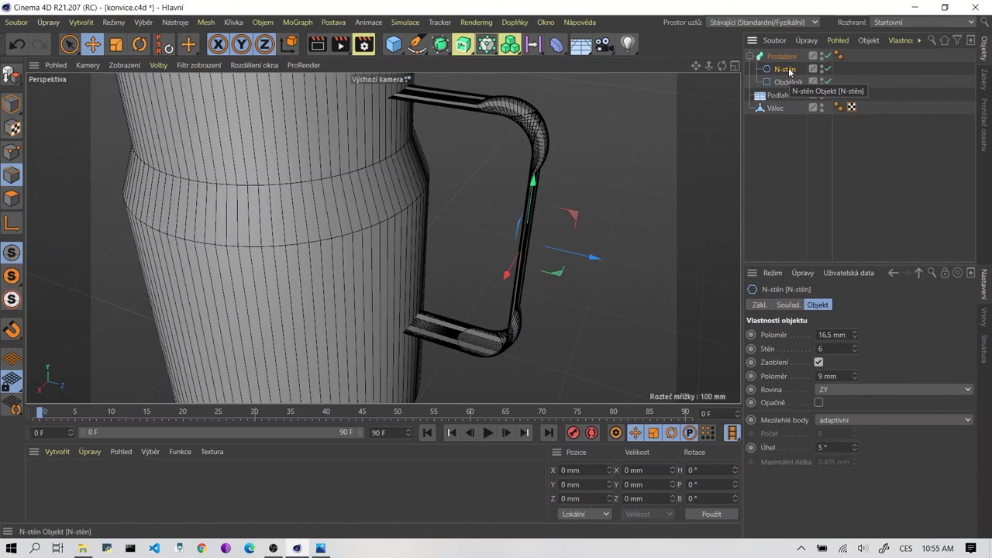
Change the N-stěn hexagon profile's plane from ZY to XY.
click(788, 81)
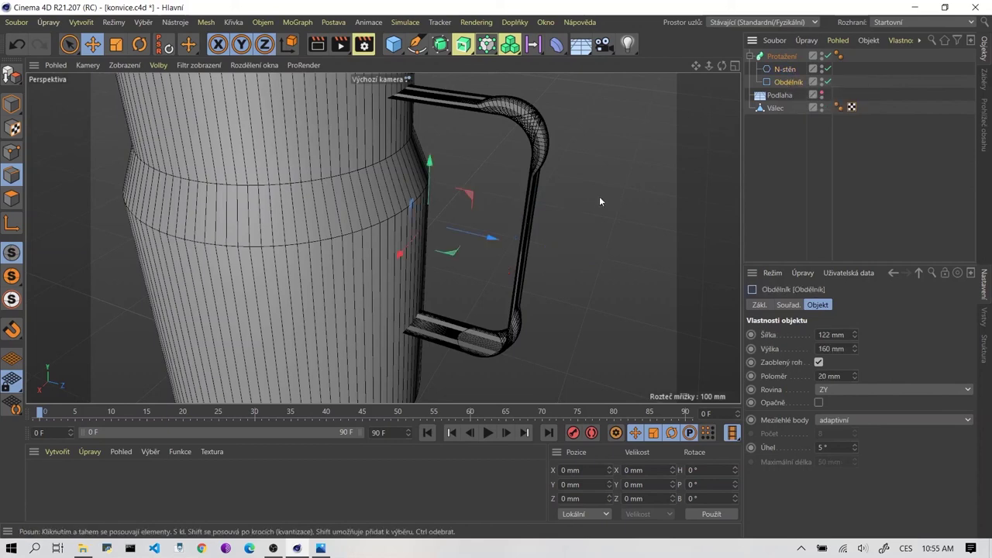
scroll(457, 108, up, 3)
scroll(457, 108, up, 1)
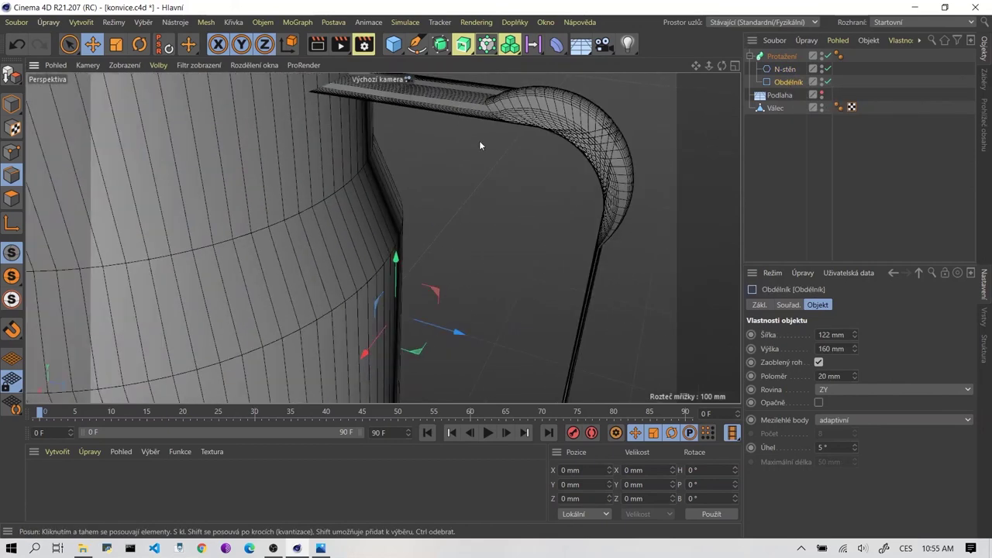
scroll(426, 222, up, 1)
mouse_move(427, 222)
alt+mouse_down()
mouse_move(511, 209)
mouse_move(375, 229)
mouse_move(302, 224)
mouse_move(367, 140)
mouse_move(362, 231)
alt+mouse_up()
click(865, 142)
click(784, 69)
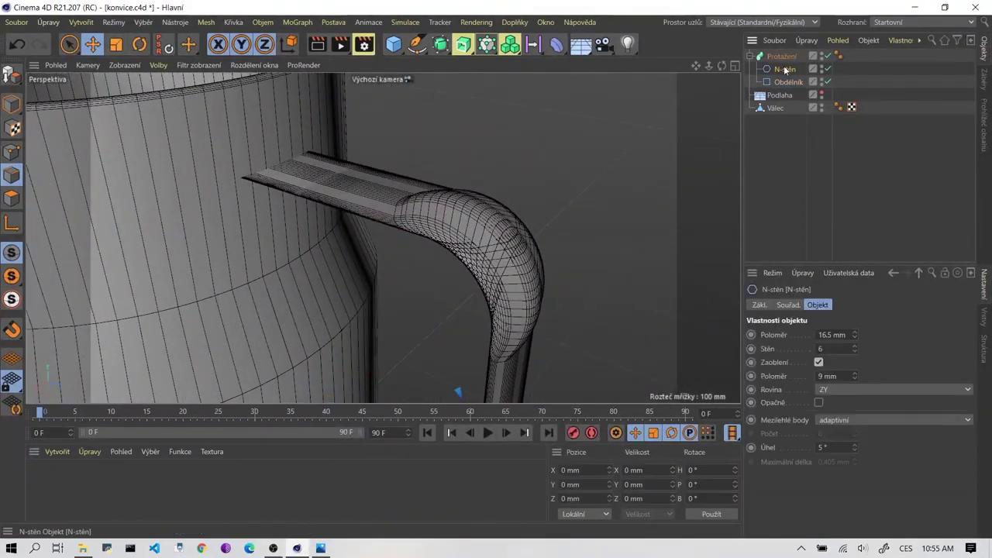
scroll(322, 207, down, 5)
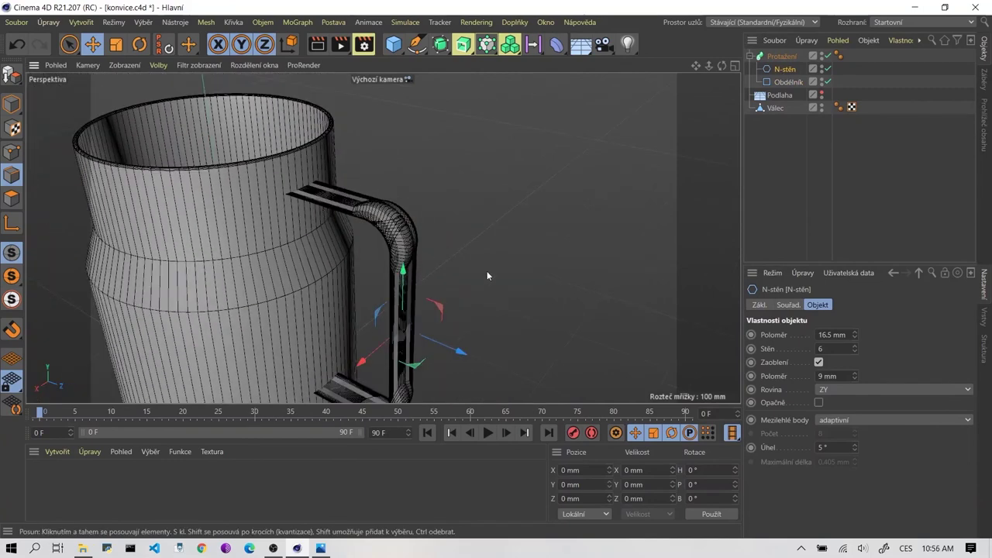
alt+drag(381, 242, 433, 231)
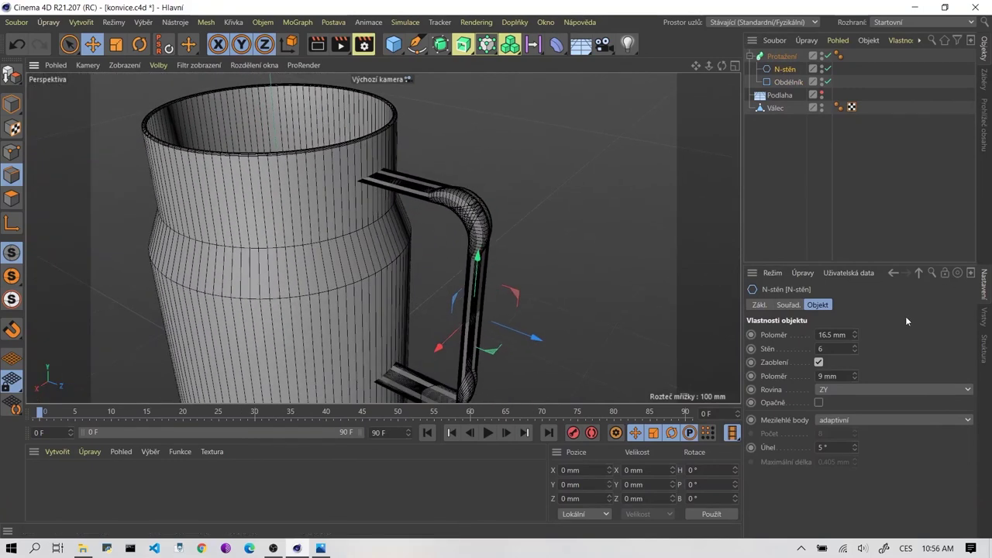
click(847, 392)
click(846, 397)
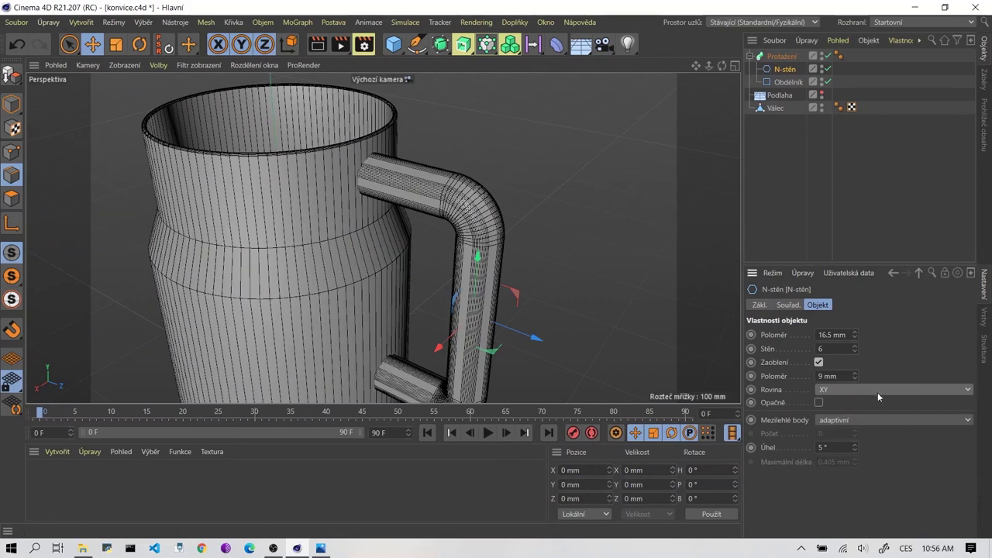
Orbit over and around the mug to inspect its outer wall and handle.
scroll(570, 206, up, 2)
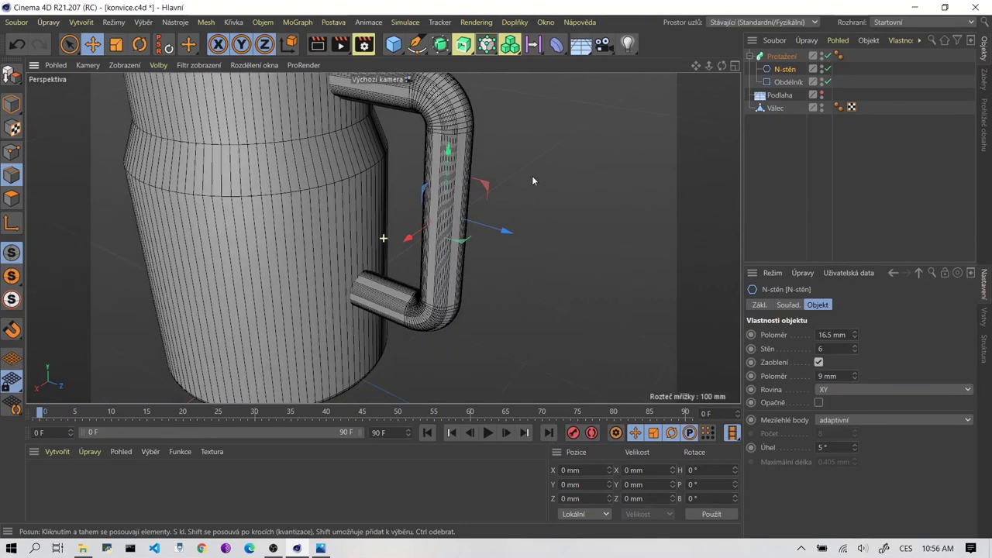
scroll(532, 175, up, 2)
mouse_move(535, 220)
alt+mouse_down()
mouse_move(423, 284)
mouse_move(533, 275)
mouse_move(385, 261)
mouse_move(477, 284)
mouse_move(231, 258)
alt+mouse_up()
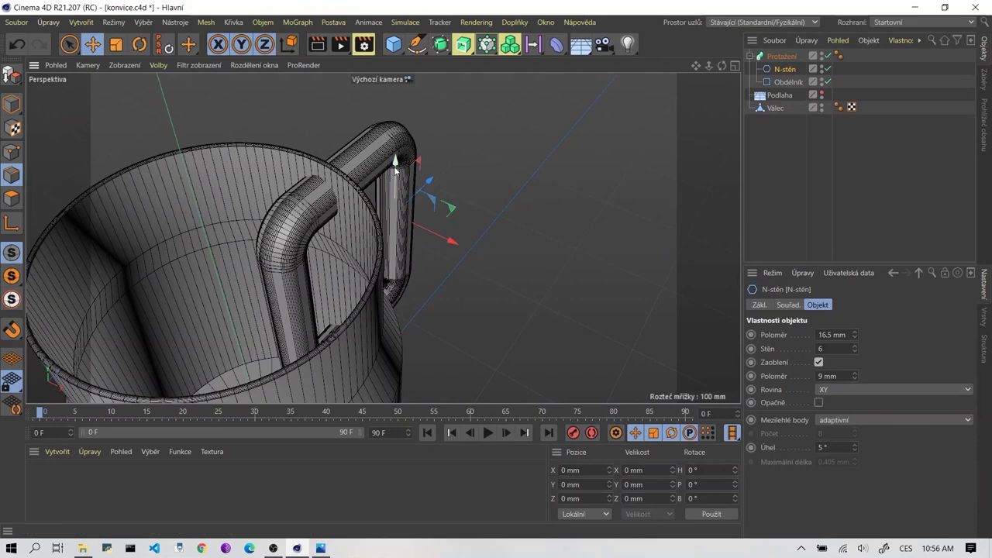
alt+drag(394, 166, 378, 228)
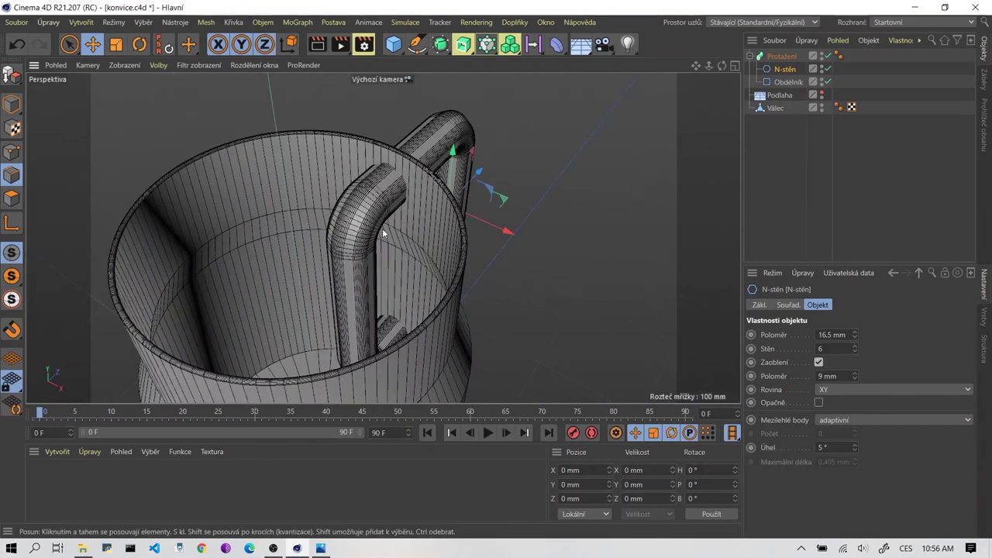
mouse_move(411, 191)
alt+mouse_down()
mouse_move(315, 271)
mouse_move(340, 261)
alt+mouse_up()
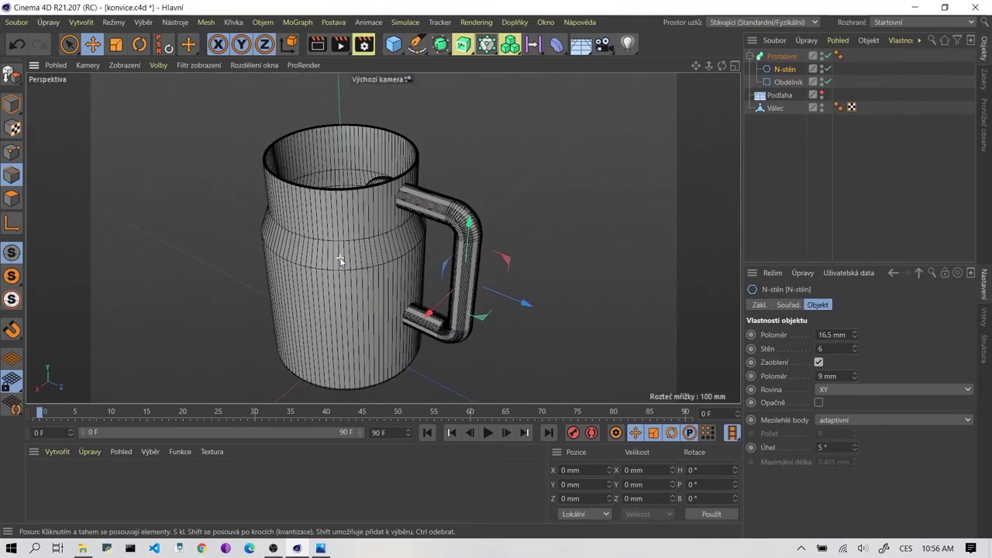
scroll(340, 261, down, 2)
alt+middle_drag(338, 257, 394, 249)
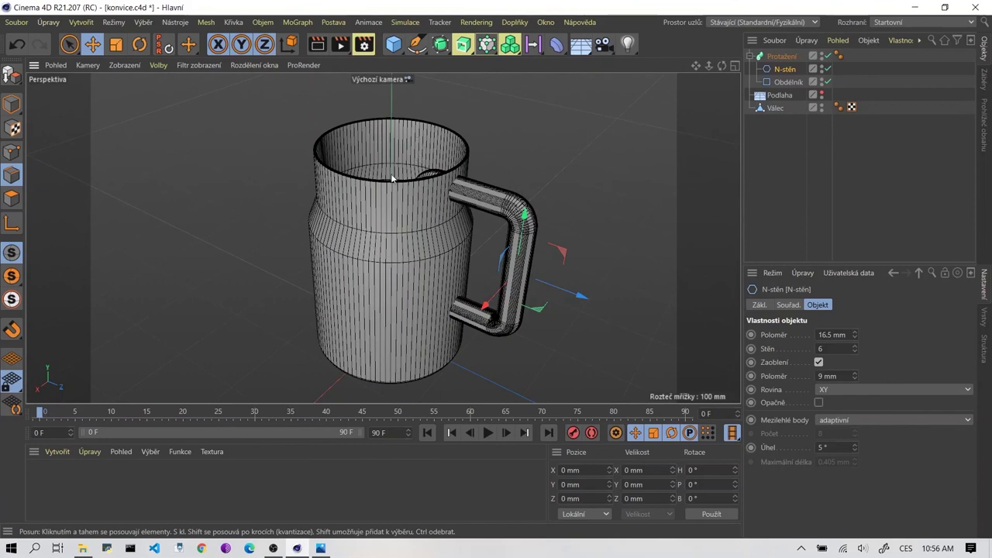
Frame the handle from the side and switch off the Protažení sweep.
scroll(311, 225, down, 2)
scroll(310, 226, down, 1)
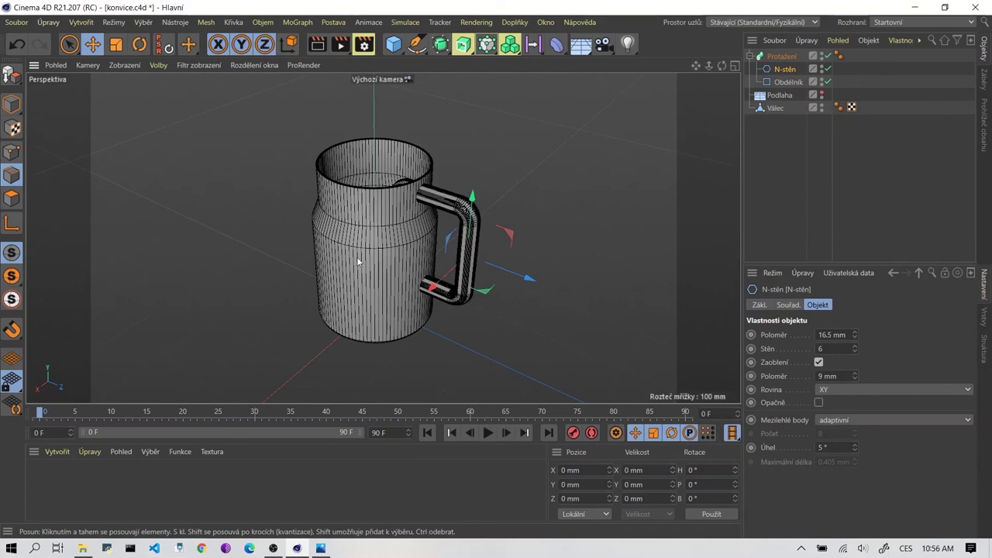
alt+middle_drag(357, 256, 434, 242)
alt+drag(433, 242, 574, 240)
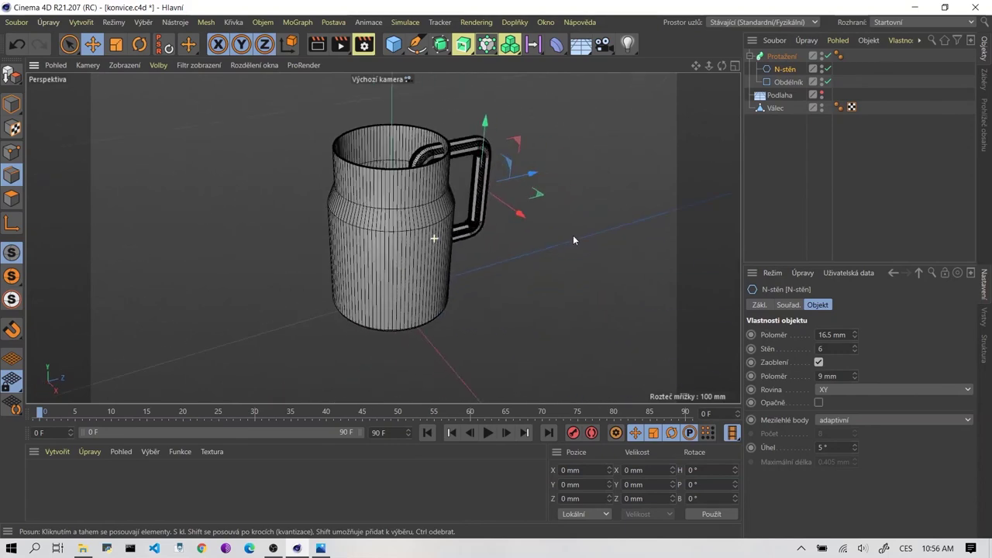
scroll(411, 155, up, 5)
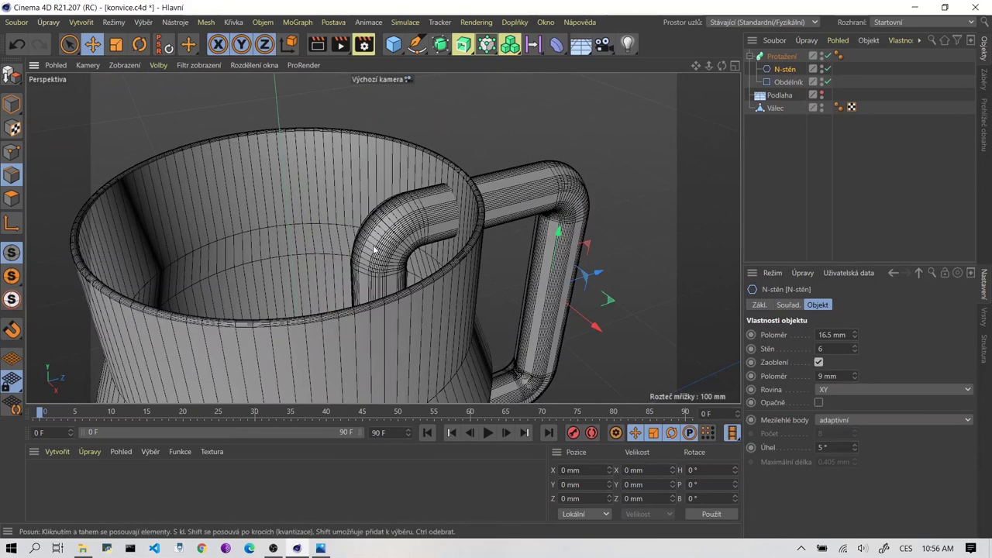
click(828, 57)
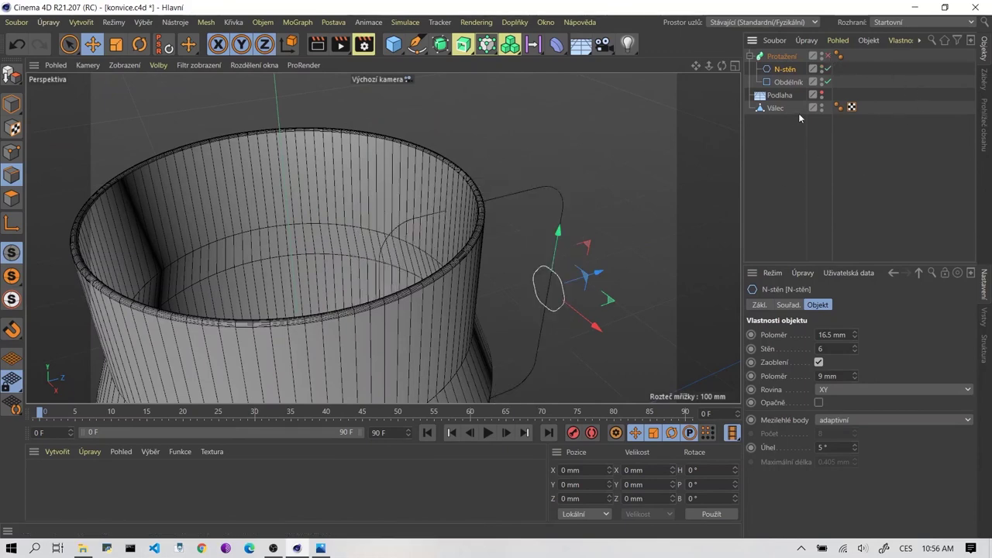
Make the Obdélník rectangle editable and break it open with Rozpojit at the point near the rim.
click(789, 82)
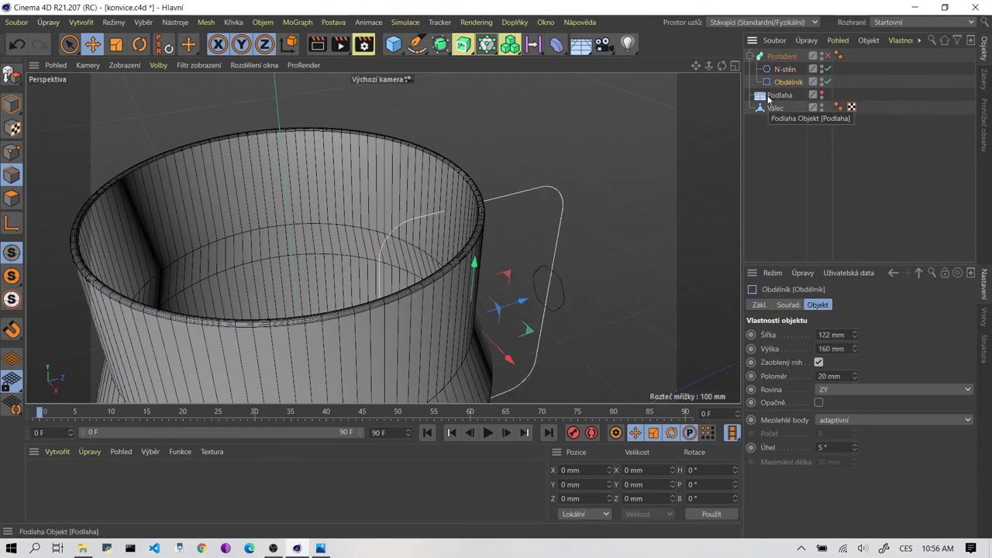
click(13, 75)
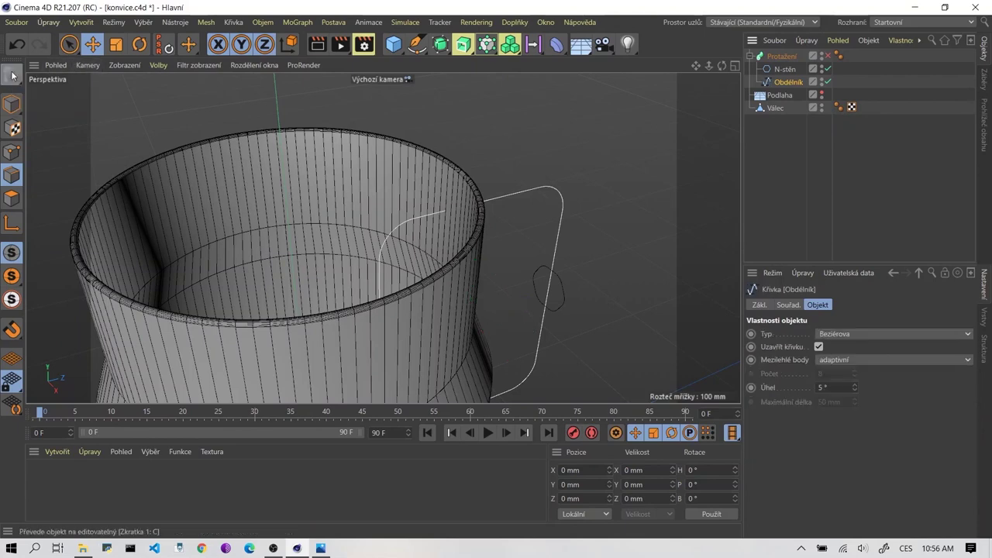
click(12, 152)
click(382, 262)
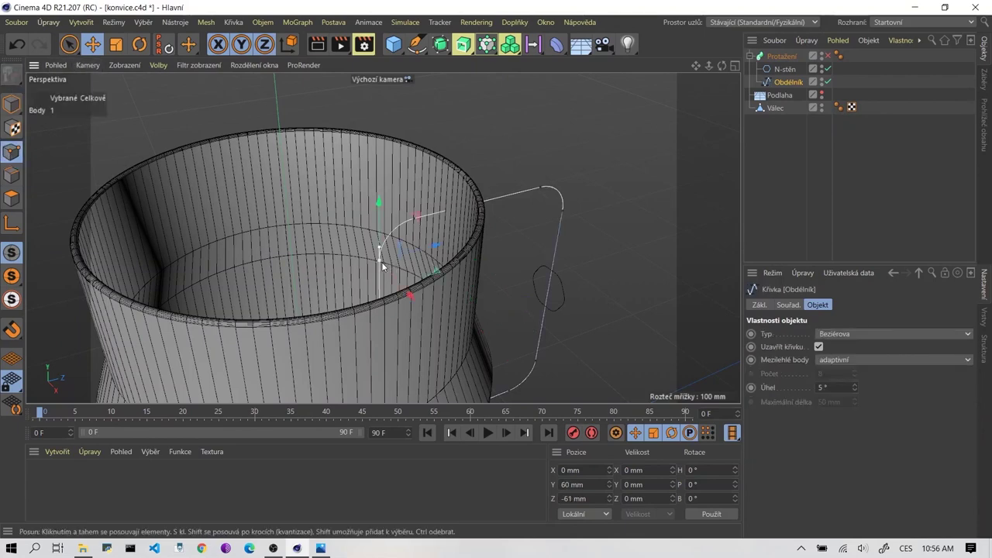
right_click(381, 262)
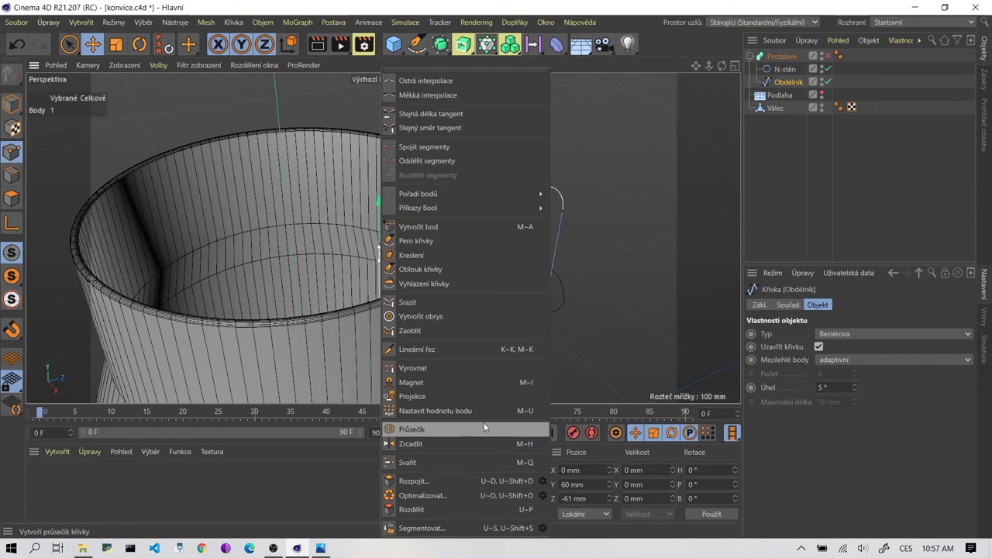
click(450, 482)
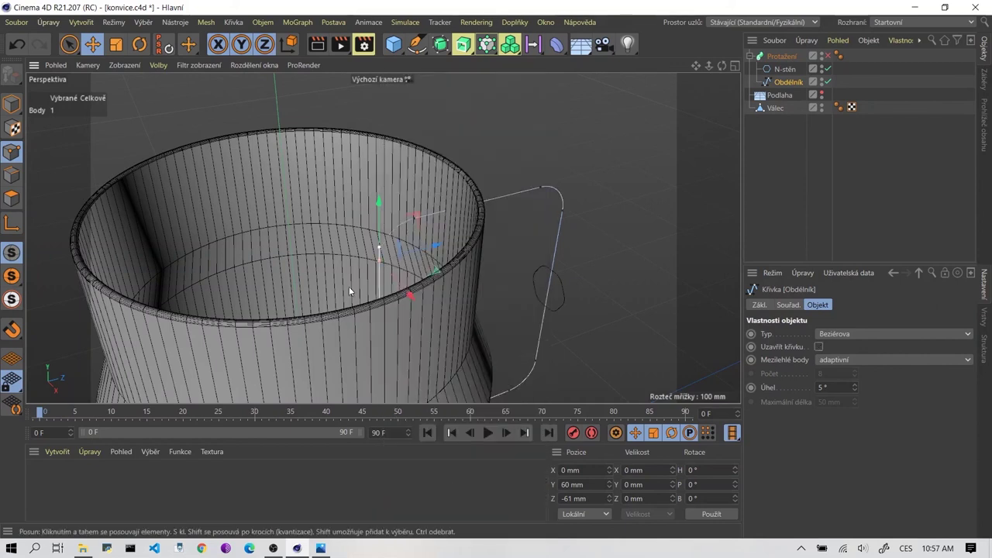
Check the spline's new open ends and re-enable the Protažení sweep.
click(349, 286)
click(380, 266)
click(398, 271)
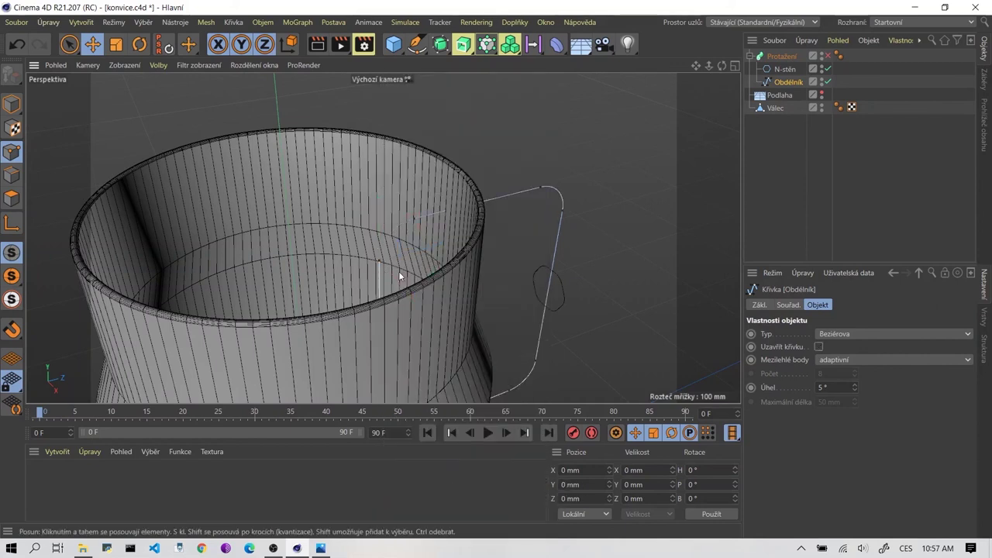
click(468, 283)
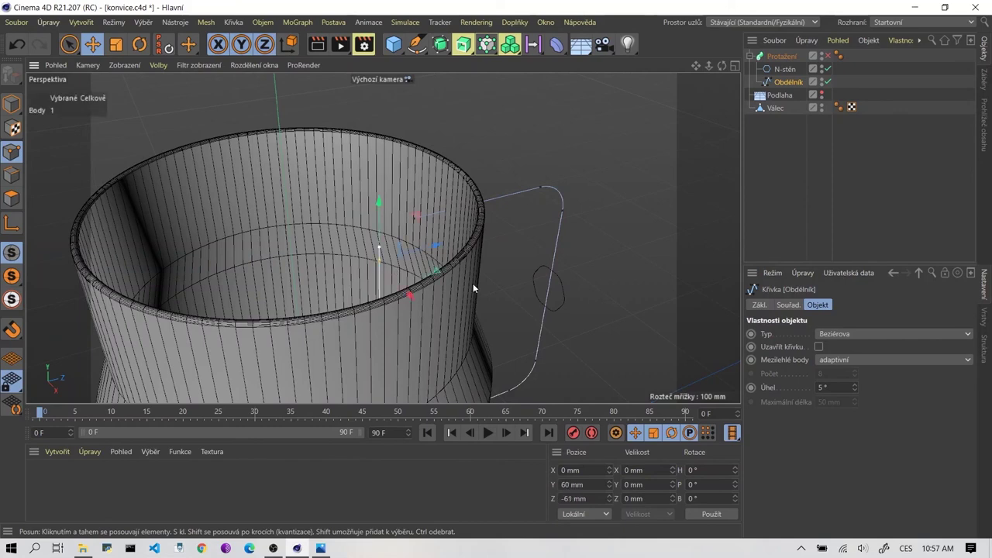
click(473, 283)
click(399, 256)
click(422, 252)
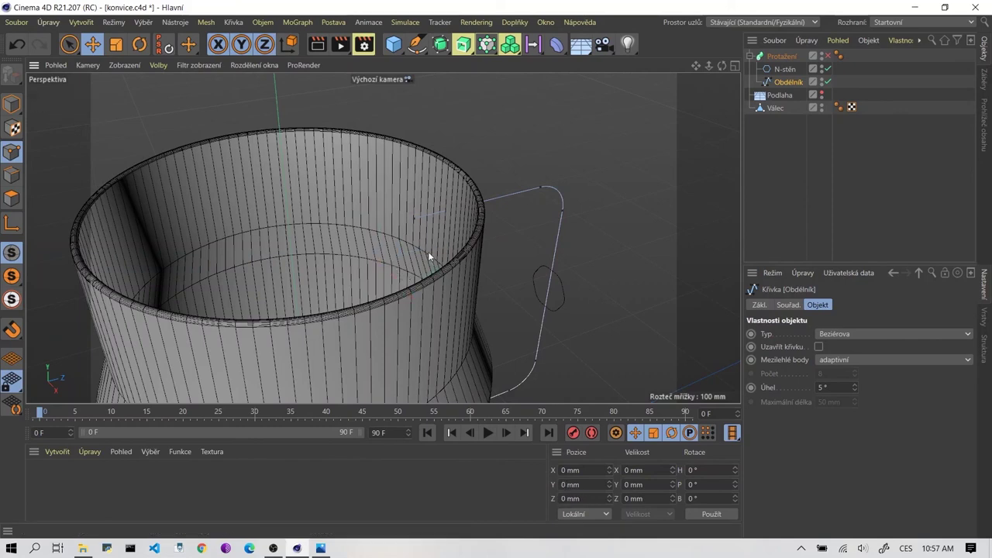
alt+drag(434, 252, 449, 284)
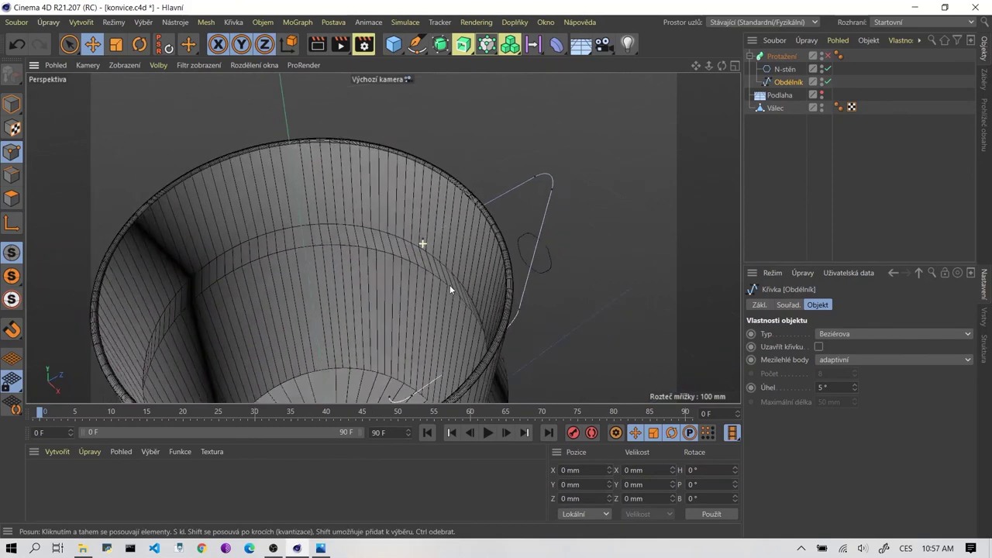
click(392, 395)
click(392, 395)
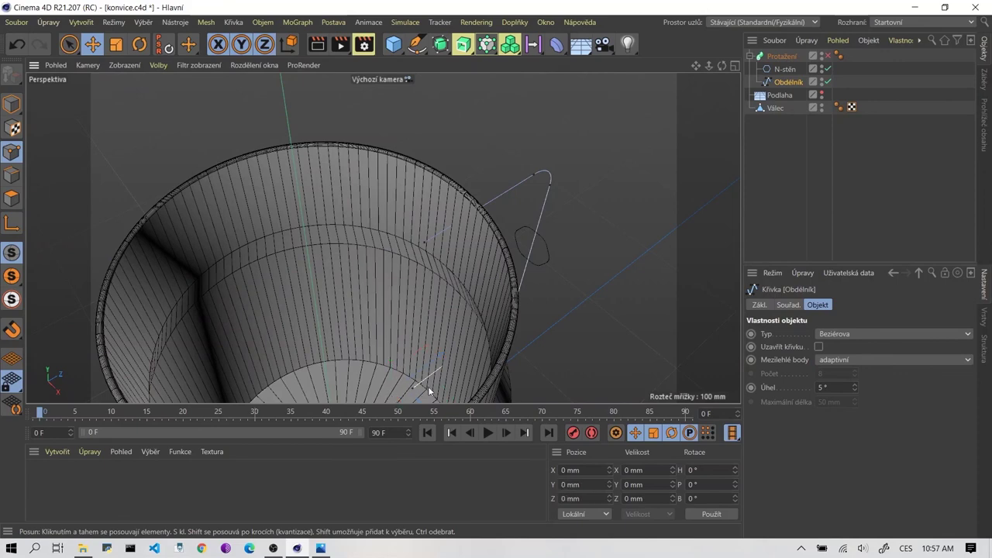
alt+drag(428, 386, 423, 376)
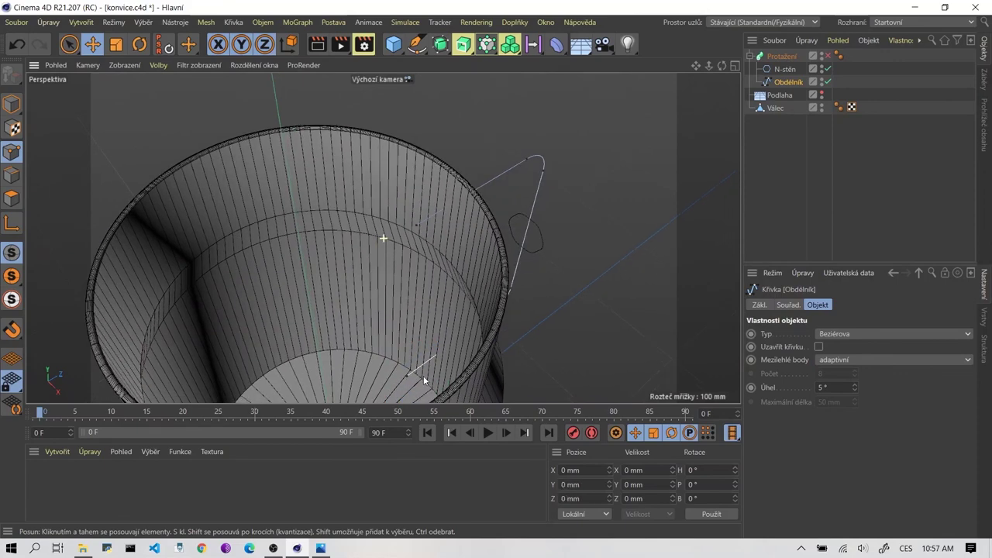
click(828, 56)
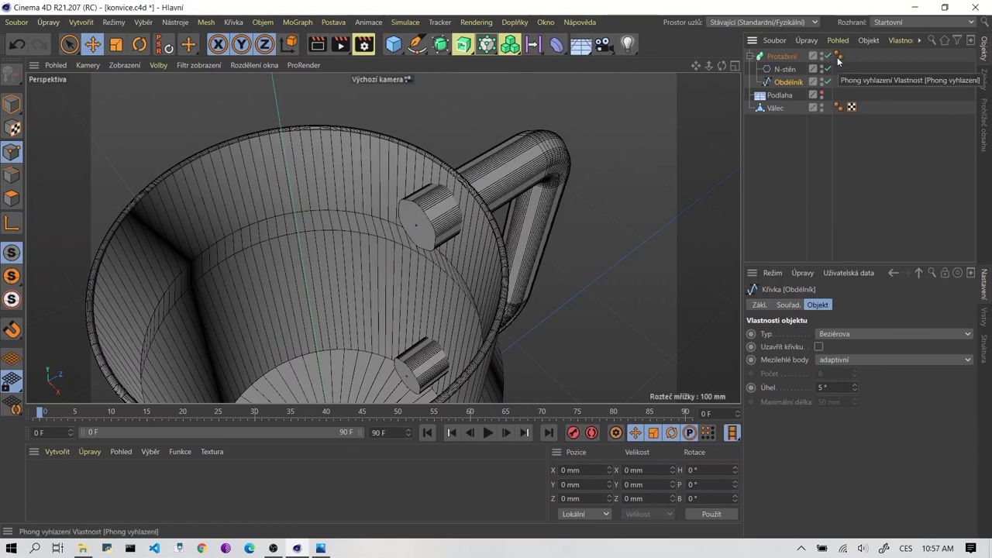
Drag the upper and lower handle end points out to the kettle's outer wall.
drag(418, 226, 489, 186)
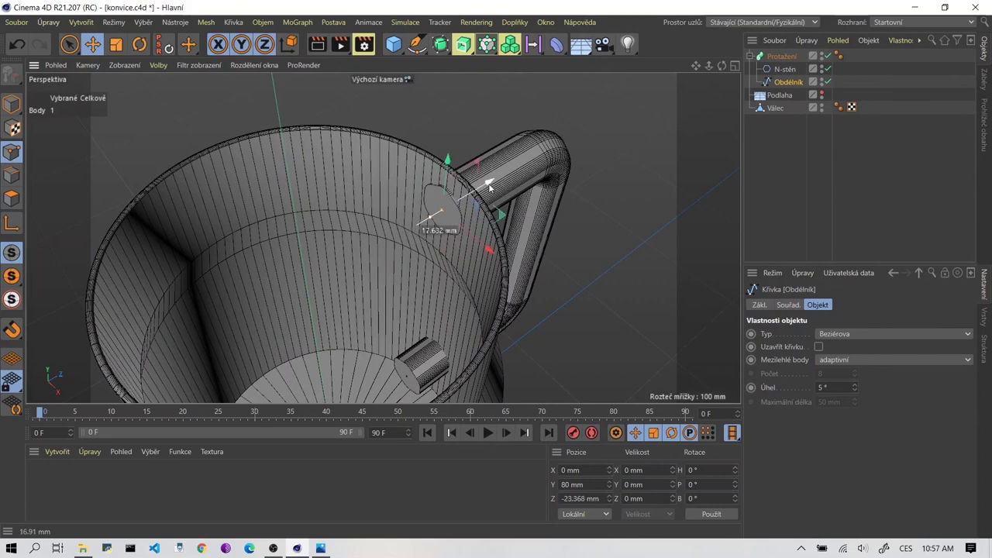
drag(489, 186, 491, 187)
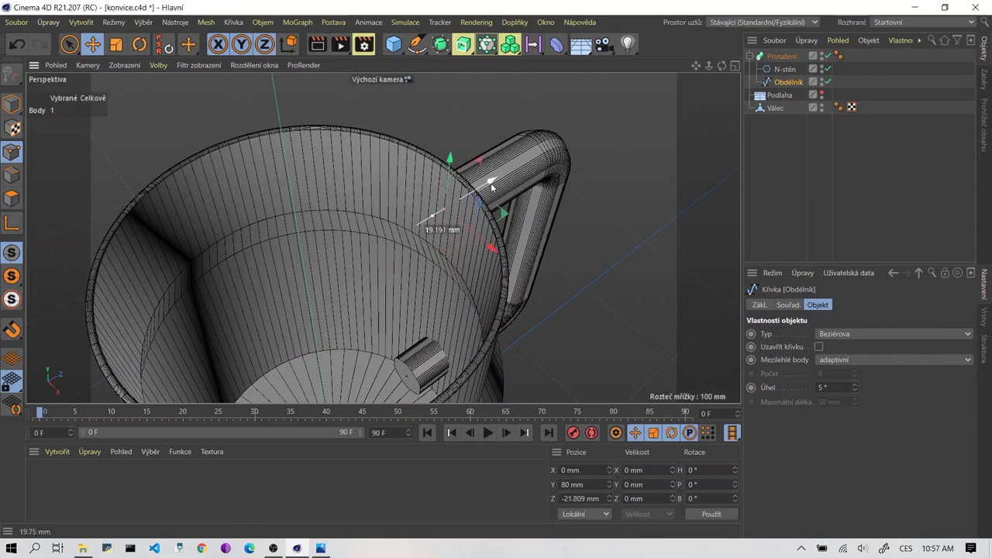
drag(453, 346, 482, 320)
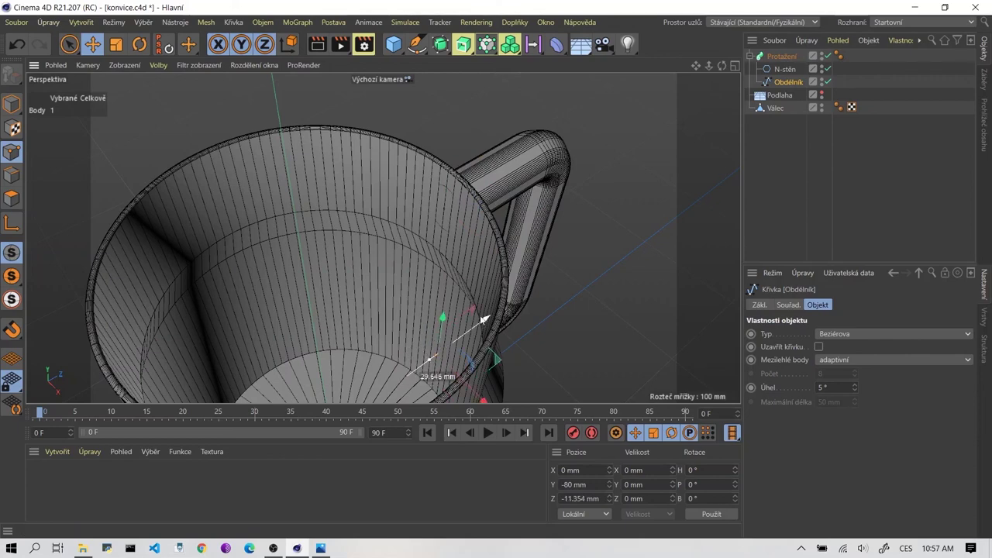
Check the handle from below and the side, then bring up the 01.jpg reference photo.
scroll(482, 320, down, 5)
mouse_move(482, 320)
alt+mouse_down()
mouse_move(367, 293)
mouse_move(475, 217)
alt+mouse_up()
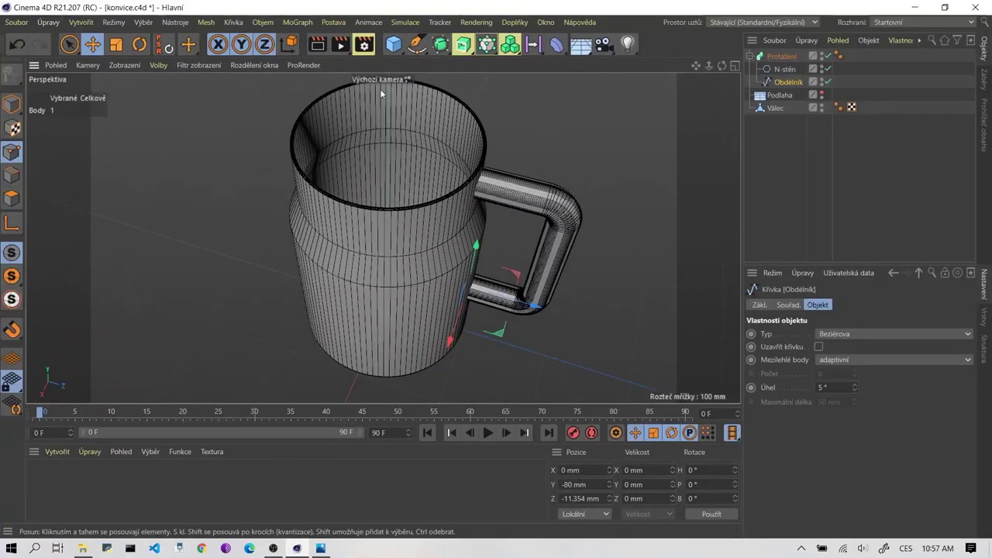
alt+drag(403, 166, 573, 132)
click(573, 131)
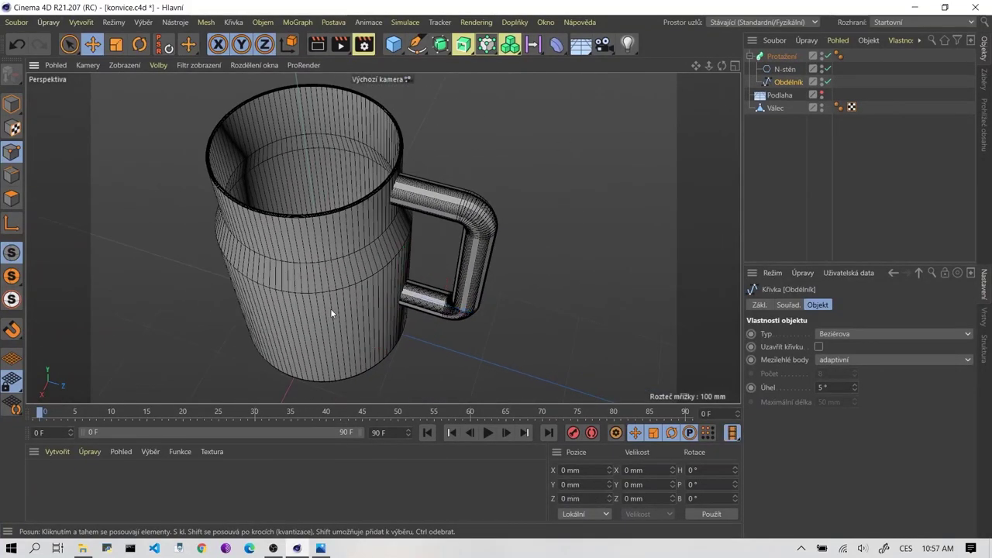
scroll(330, 309, up, 3)
alt+drag(344, 313, 382, 231)
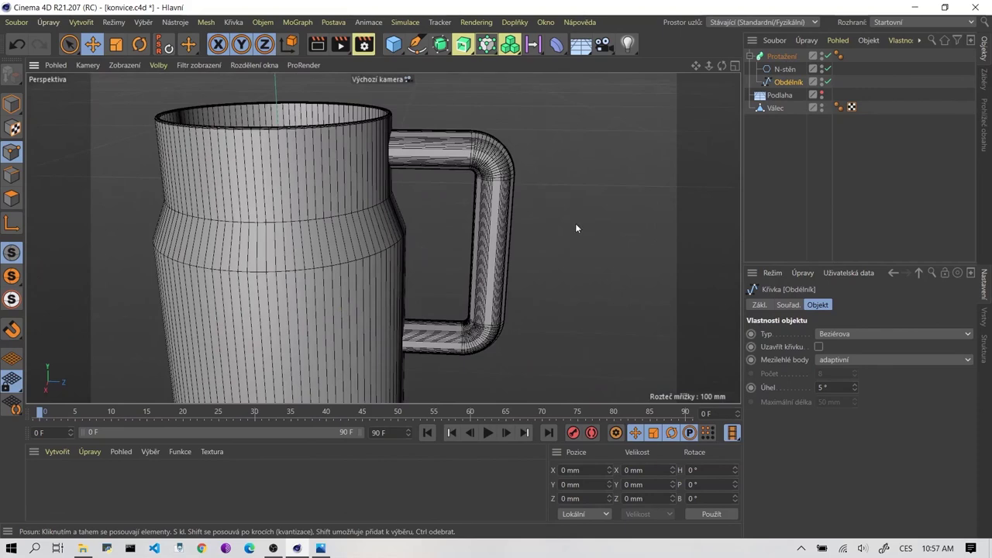
click(320, 548)
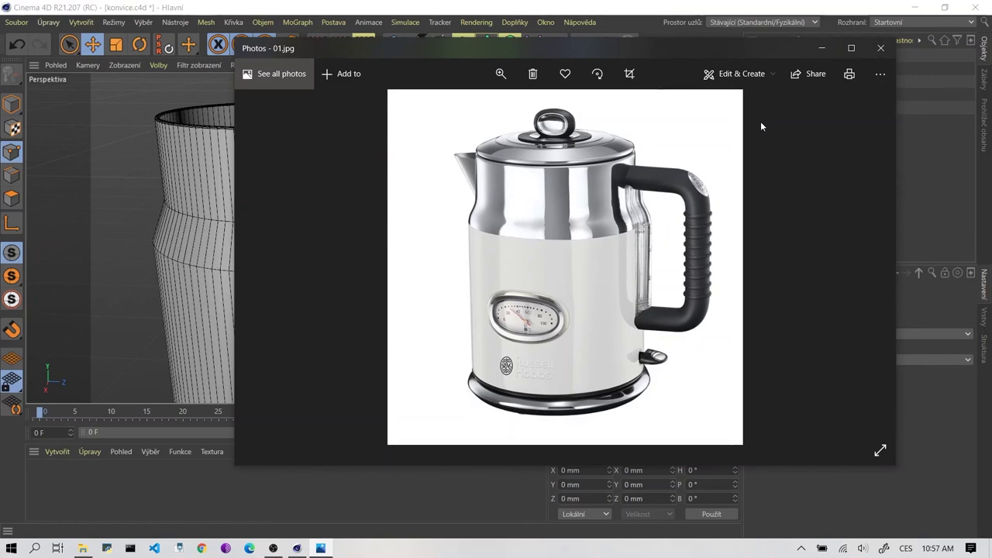
Minimize the Photos viewer showing 01.jpg to return to the Cinema 4D model.
click(823, 50)
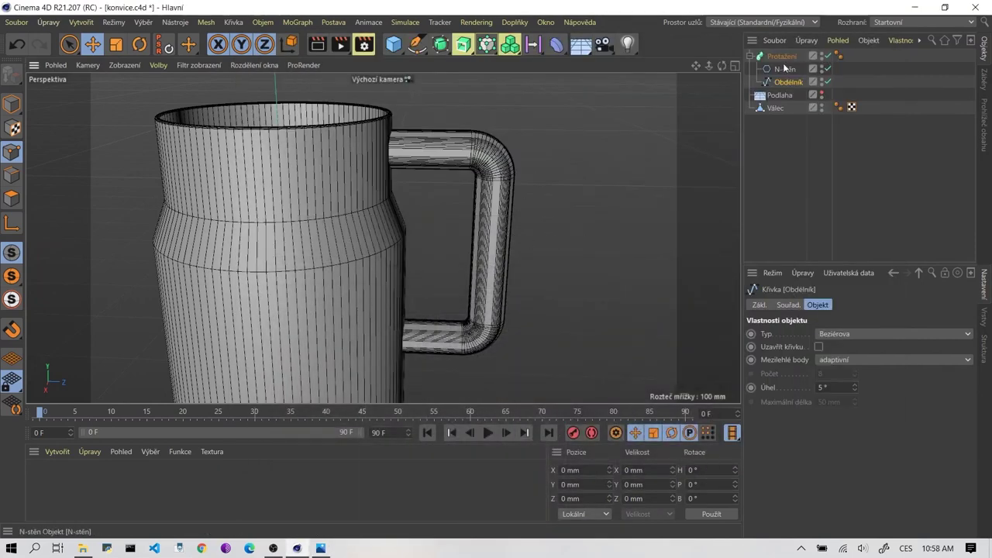
Inspect the Protažení handle close up in Polygons and Edges modes, then collapse its children.
click(781, 56)
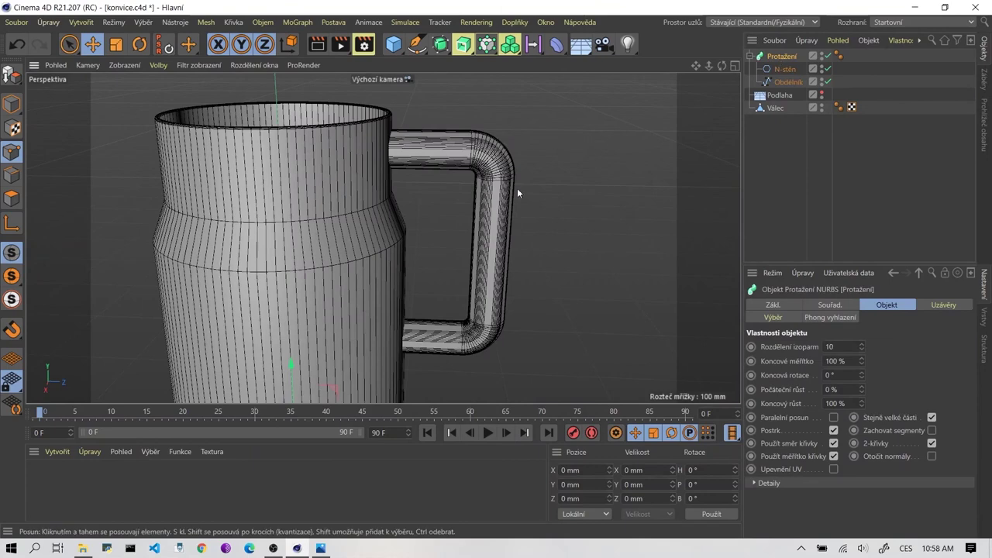
alt+drag(517, 188, 412, 164)
scroll(412, 162, up, 3)
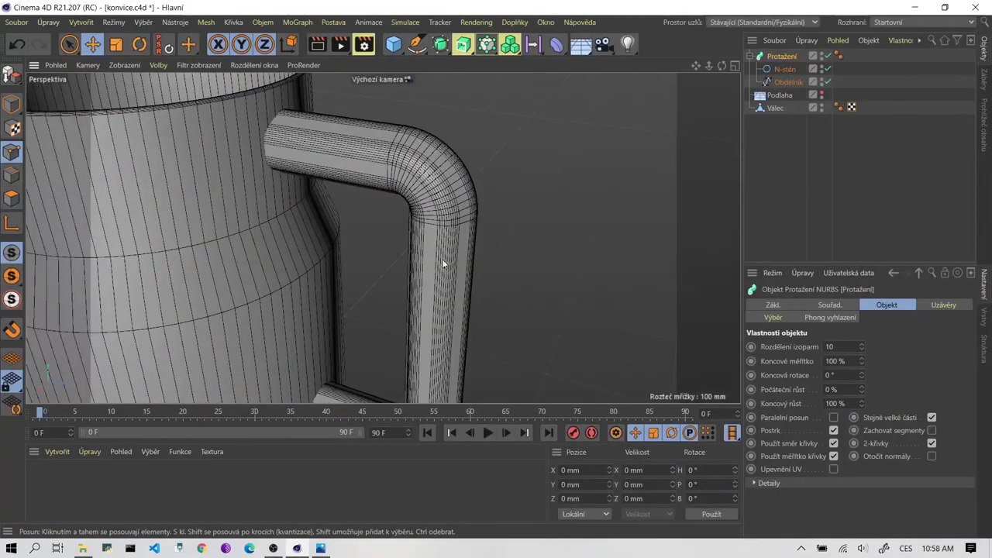
alt+drag(445, 263, 431, 201)
click(11, 199)
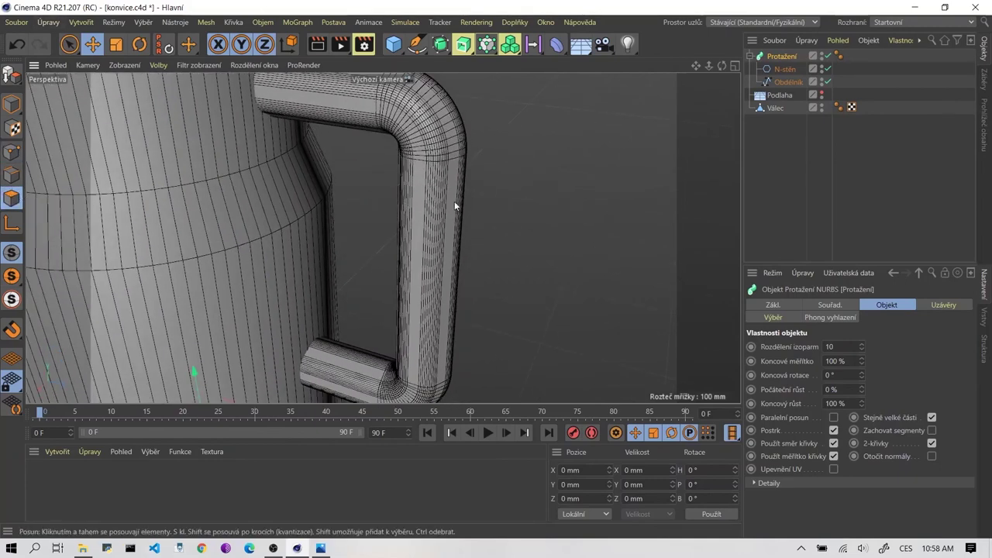
click(11, 175)
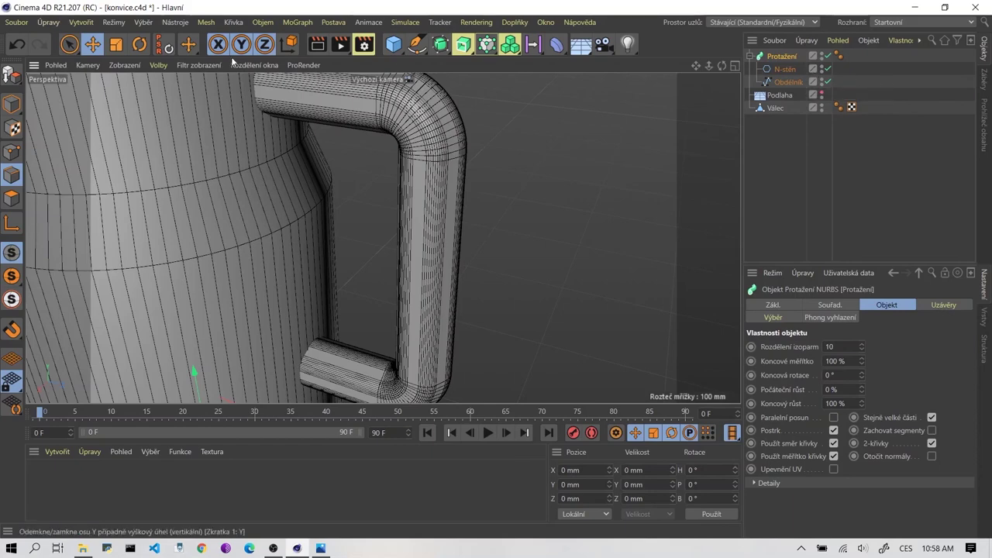
click(749, 57)
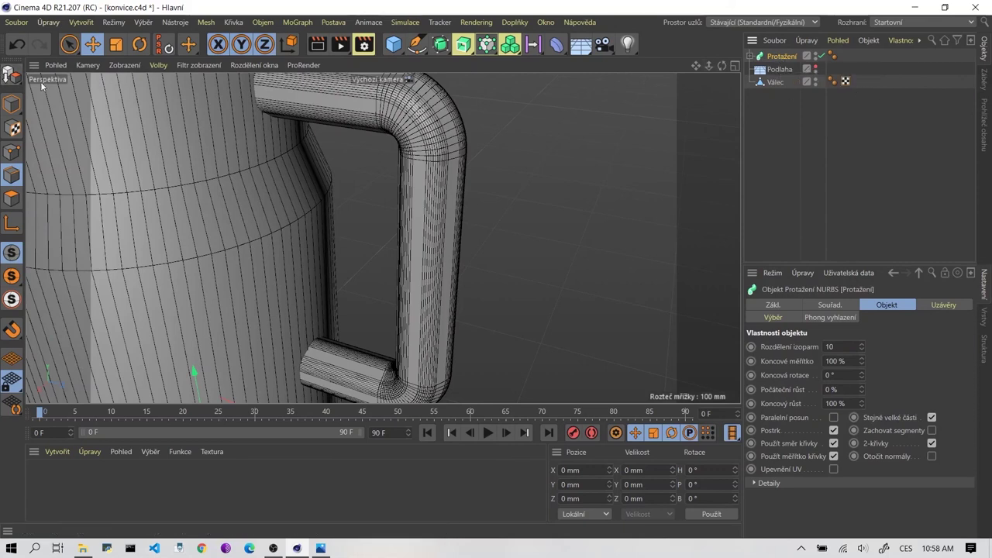
Make the Protažení sweep editable and delete all eleven of its selection tags.
click(11, 76)
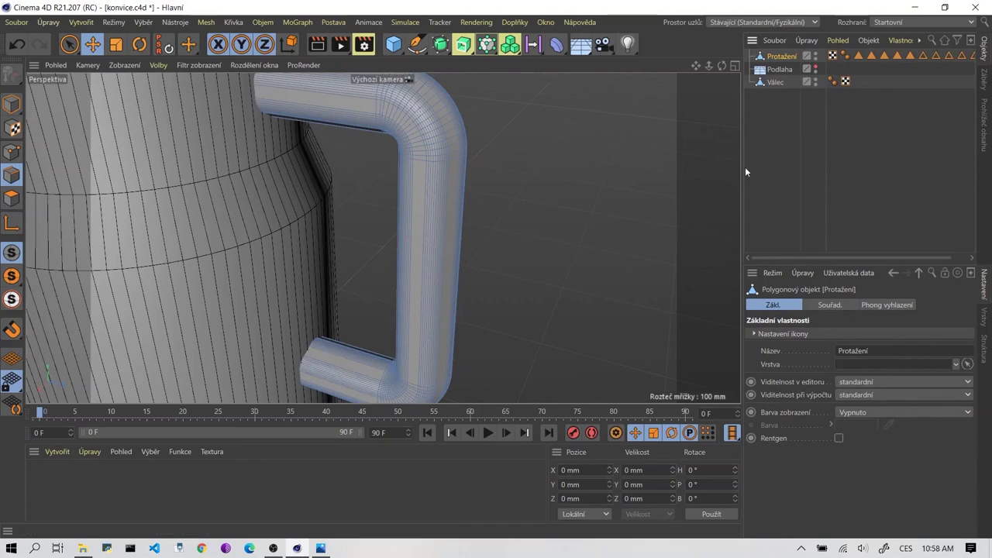
drag(741, 165, 683, 165)
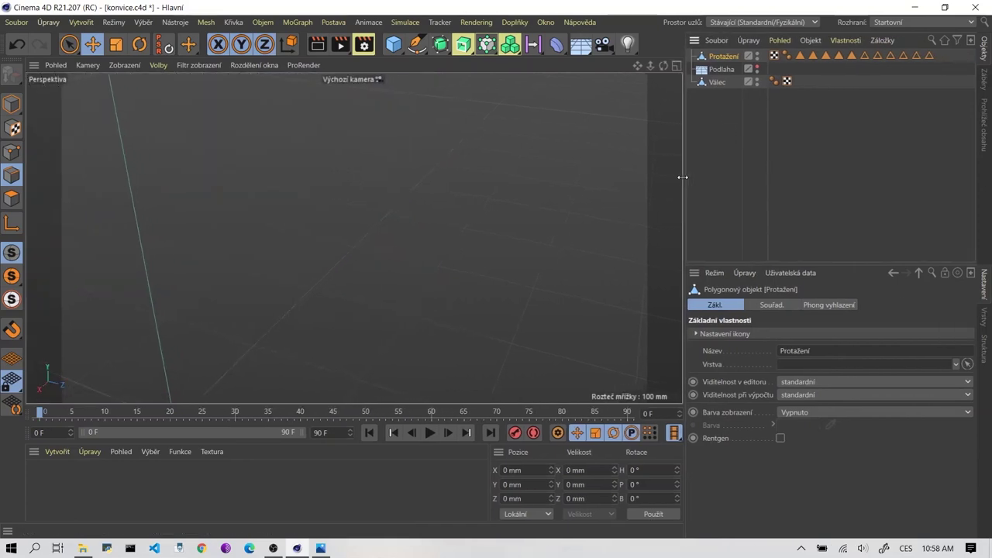
click(799, 55)
shift+click(928, 55)
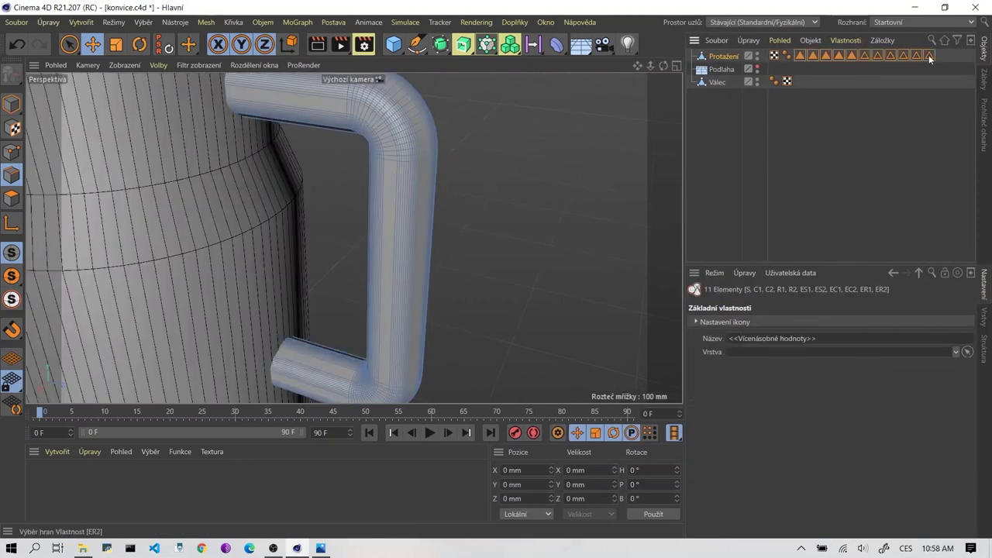
key(Delete)
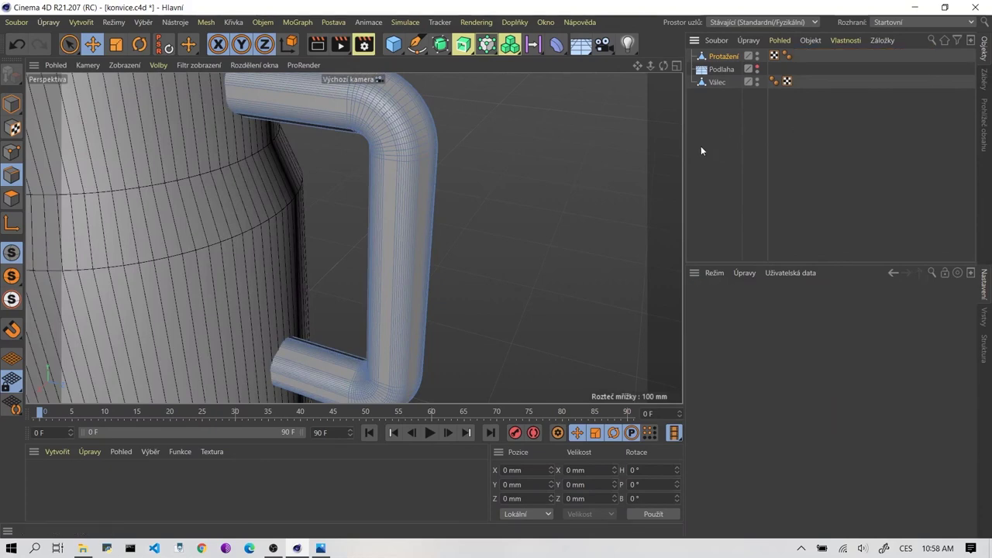
Check the handle's D shape in Polygons mode against the 01.jpg reference photo.
drag(685, 162, 778, 165)
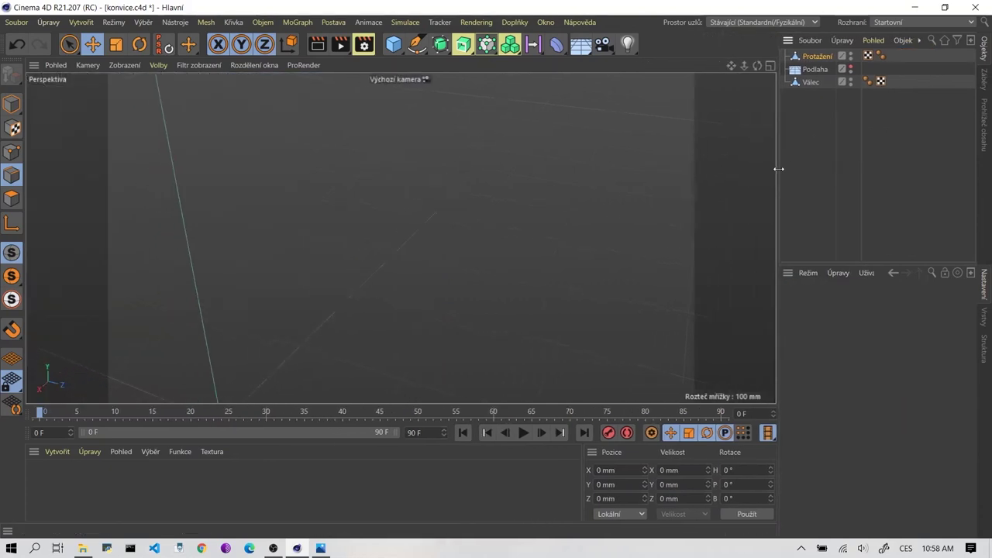
scroll(486, 153, down, 2)
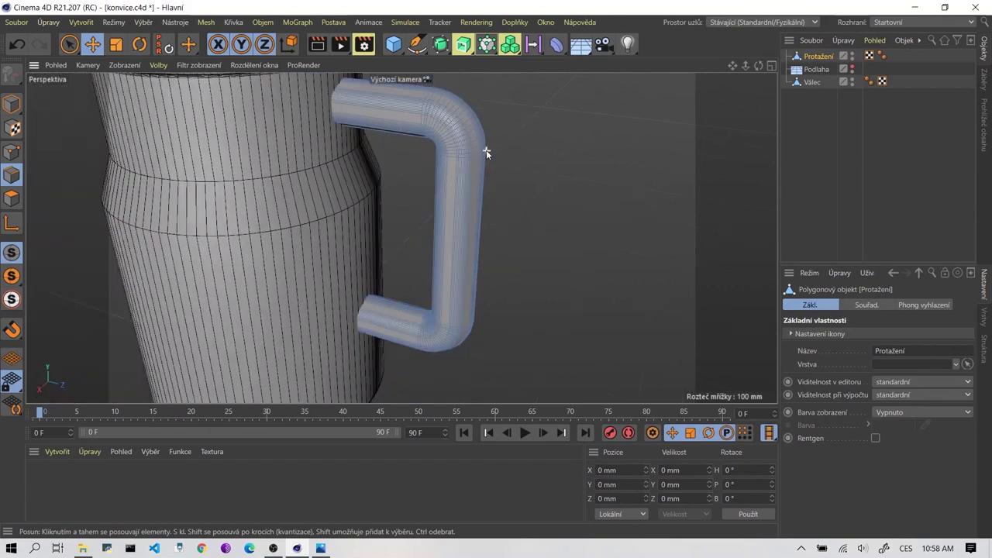
mouse_move(490, 126)
alt+mouse_down()
mouse_move(441, 160)
mouse_move(581, 175)
mouse_move(420, 188)
alt+mouse_up()
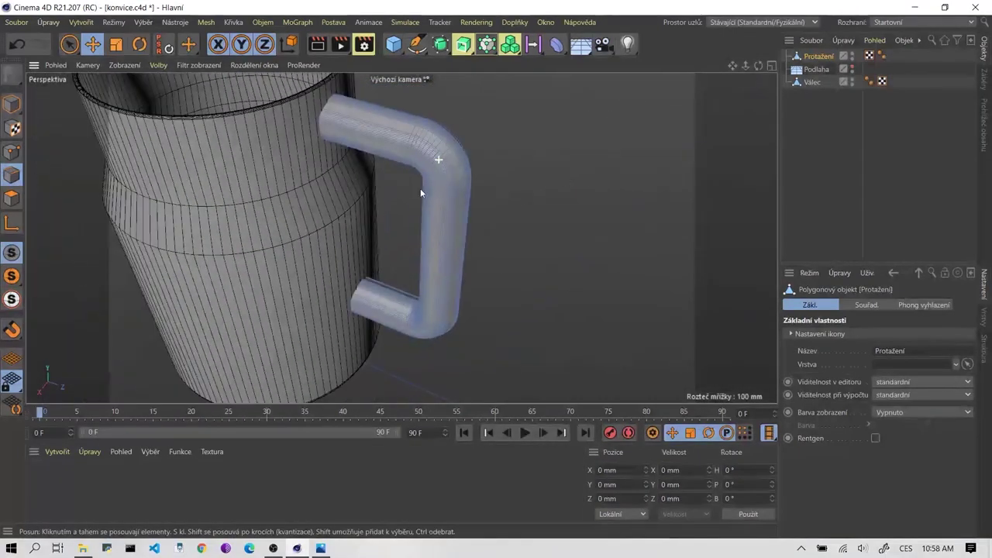
scroll(453, 178, up, 3)
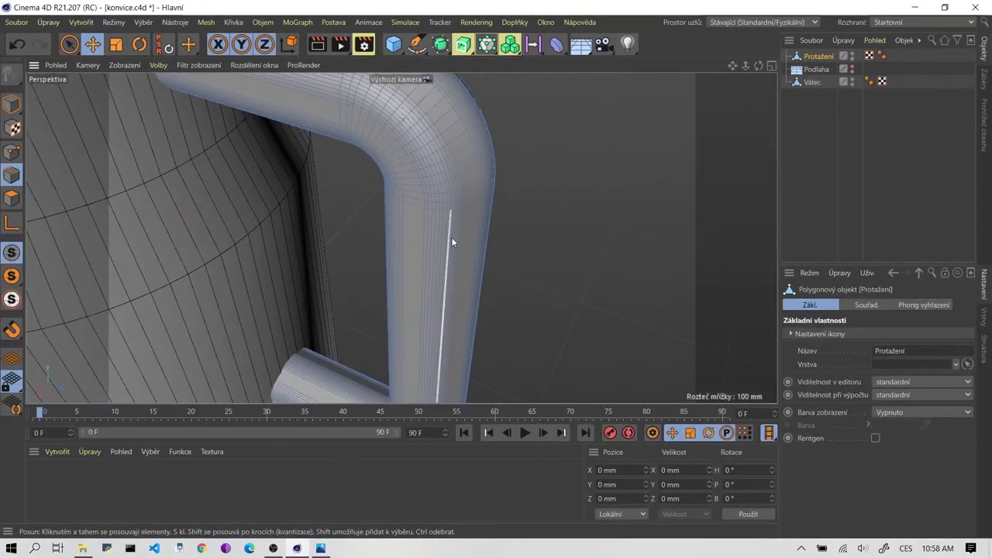
mouse_move(454, 262)
alt+mouse_down()
mouse_move(469, 272)
mouse_move(439, 128)
alt+mouse_up()
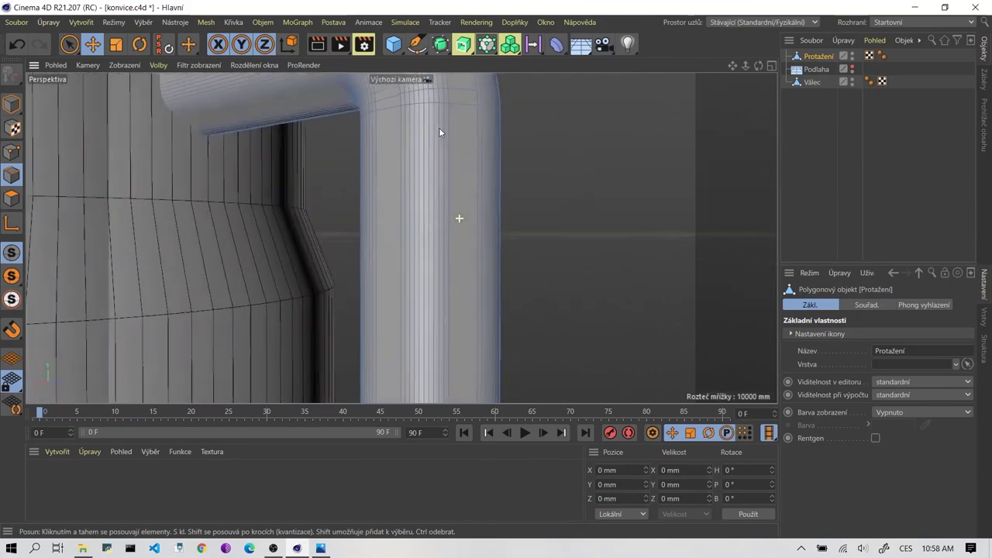
click(10, 199)
scroll(336, 197, down, 2)
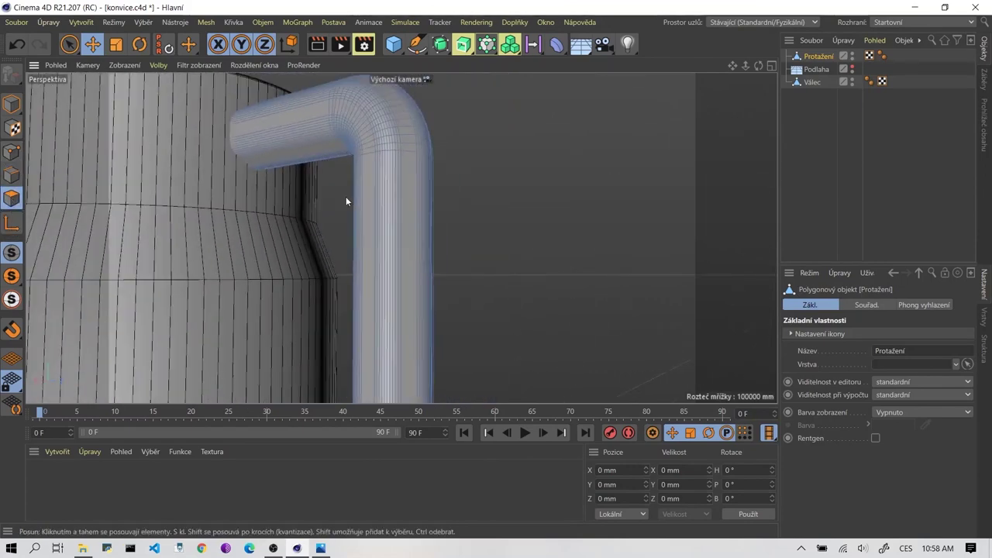
scroll(346, 196, down, 2)
mouse_move(368, 231)
alt+mouse_down()
mouse_move(450, 126)
mouse_move(504, 161)
mouse_move(481, 231)
alt+mouse_up()
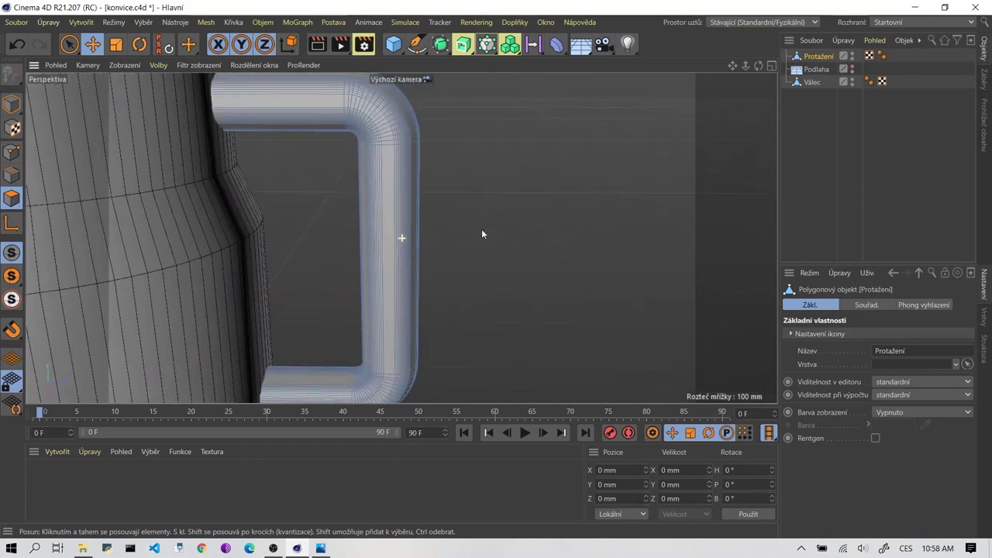
click(320, 548)
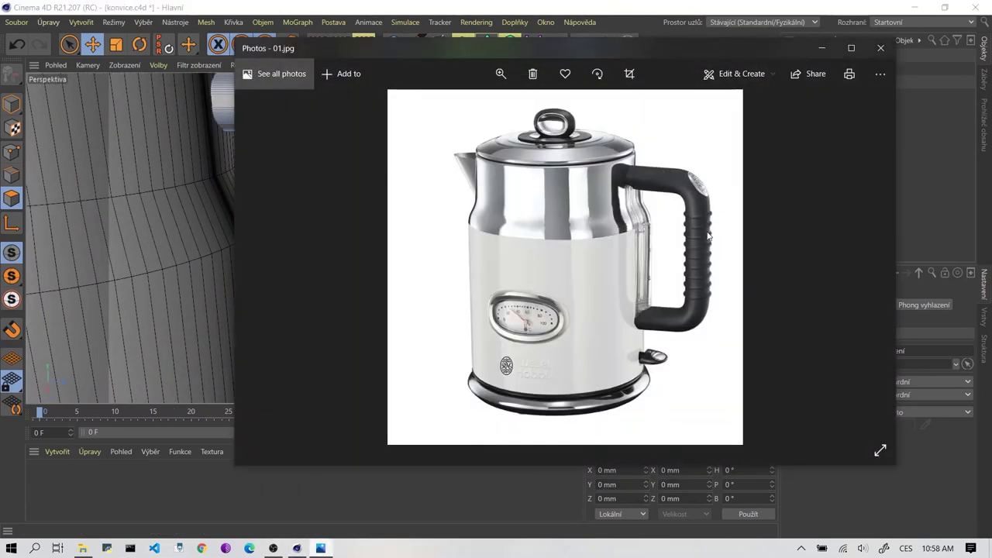
click(811, 49)
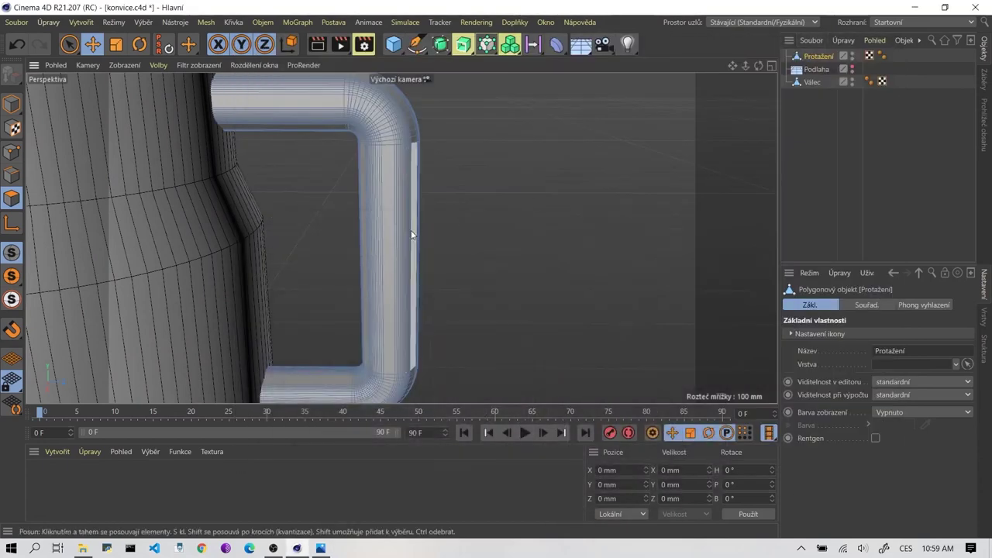
In Edges mode, activate the Loop Selection tool with U~L.
scroll(412, 228, up, 3)
scroll(456, 231, down, 2)
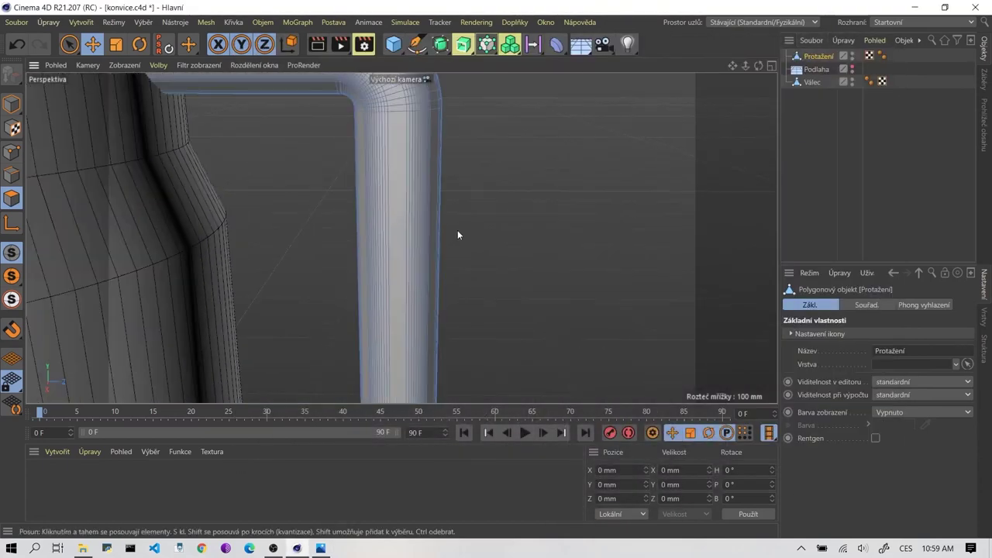
click(12, 175)
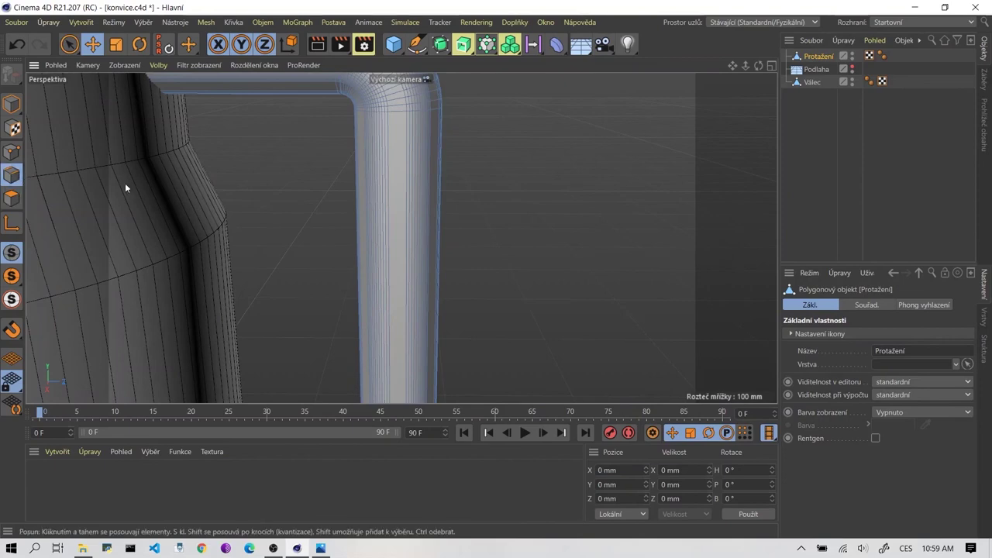
alt+drag(296, 238, 401, 216)
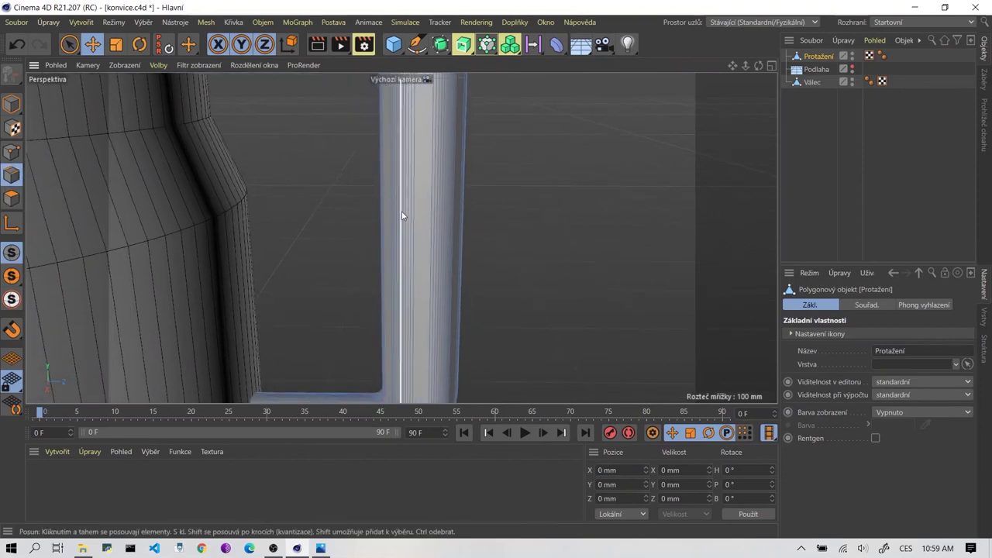
click(402, 215)
right_click(401, 216)
key(Escape)
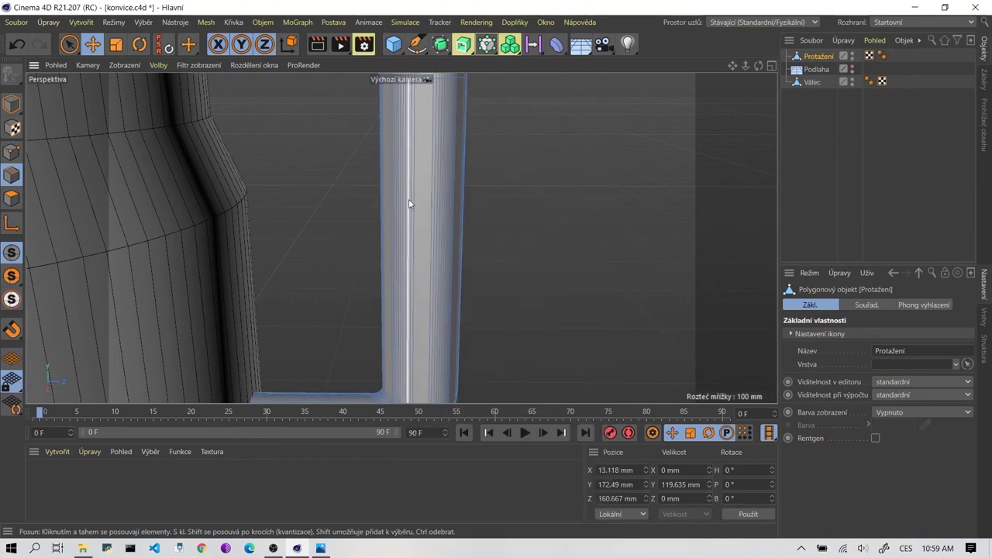
key(u)
key(l)
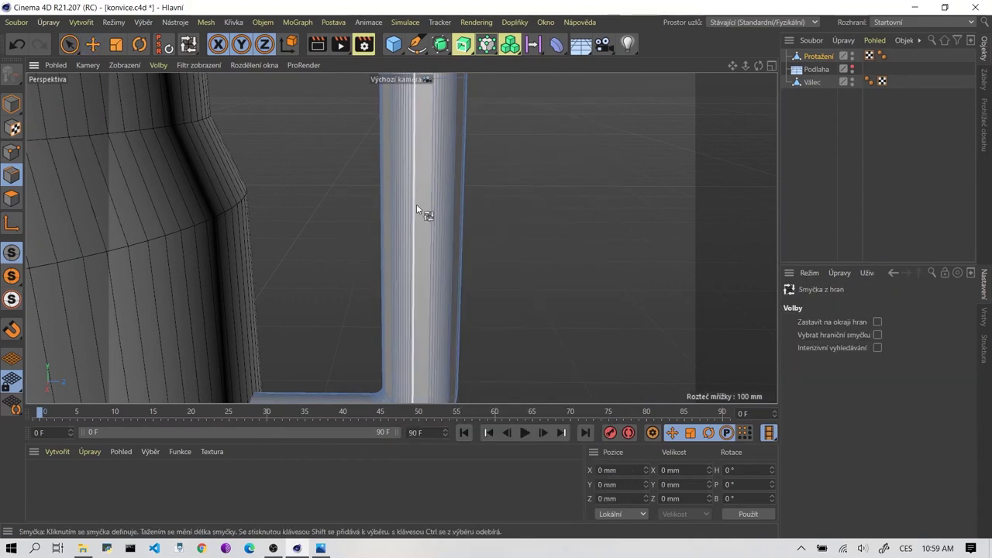
In Polygons mode, loop-select the handle's straight vertical tube (66 polygons).
alt+drag(416, 204, 332, 183)
right_click(437, 210)
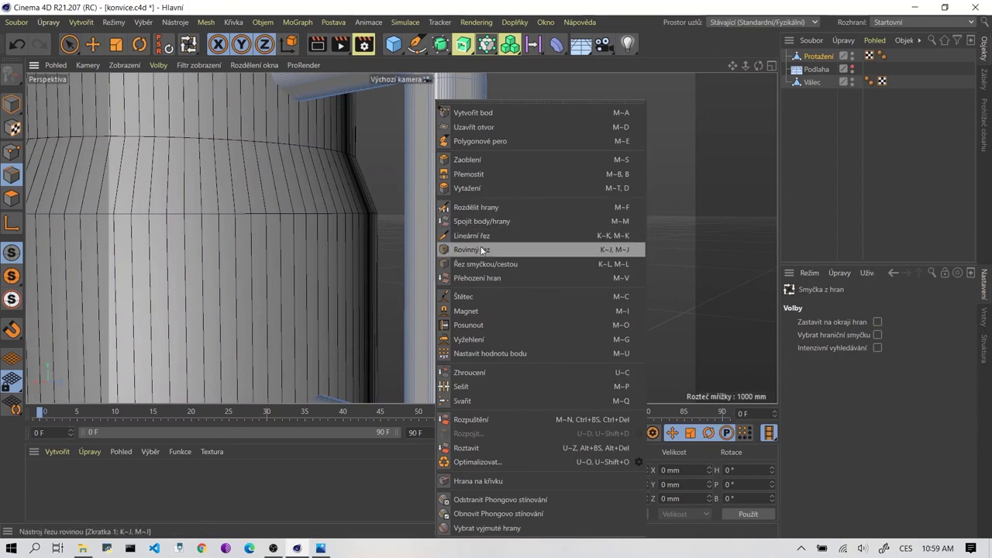
click(12, 198)
click(12, 199)
click(426, 206)
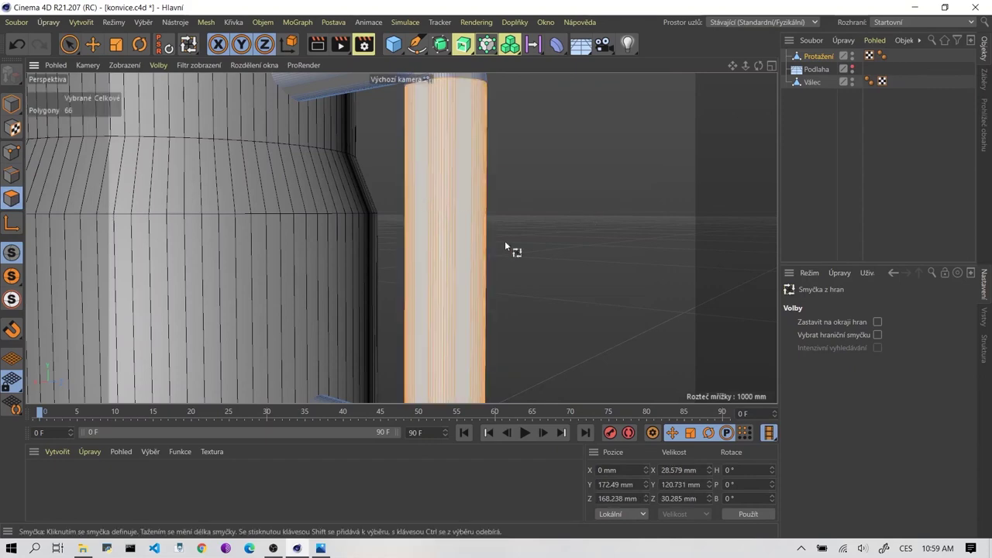
scroll(418, 222, down, 3)
alt+drag(416, 230, 447, 188)
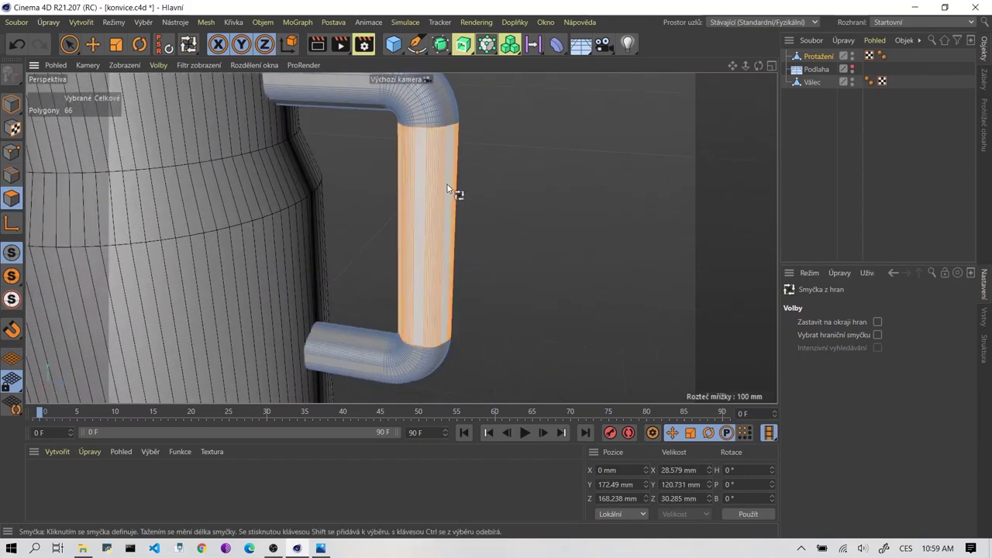
scroll(447, 188, up, 3)
Start a Loop Cut on the handle tube and raise its cut count with the HUD + button.
right_click(436, 179)
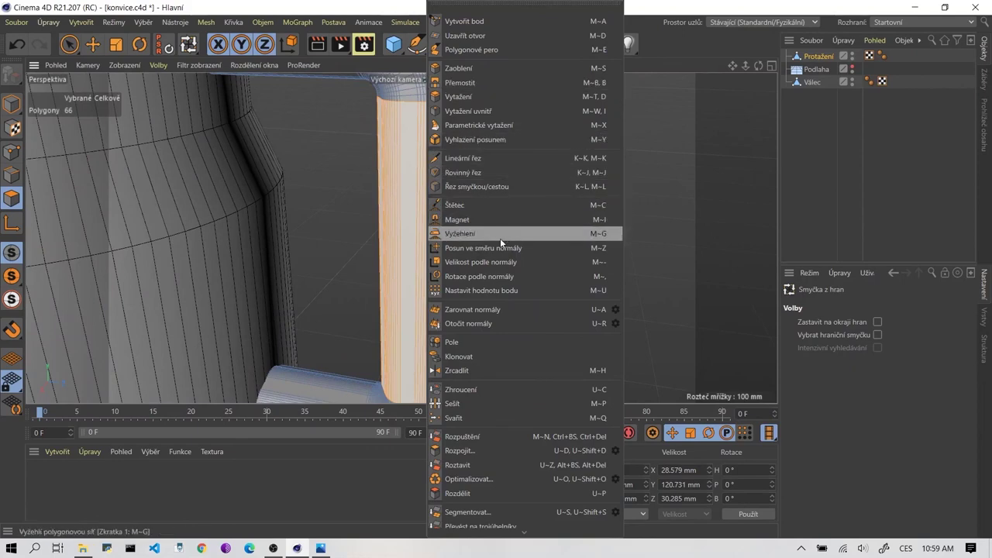
click(500, 186)
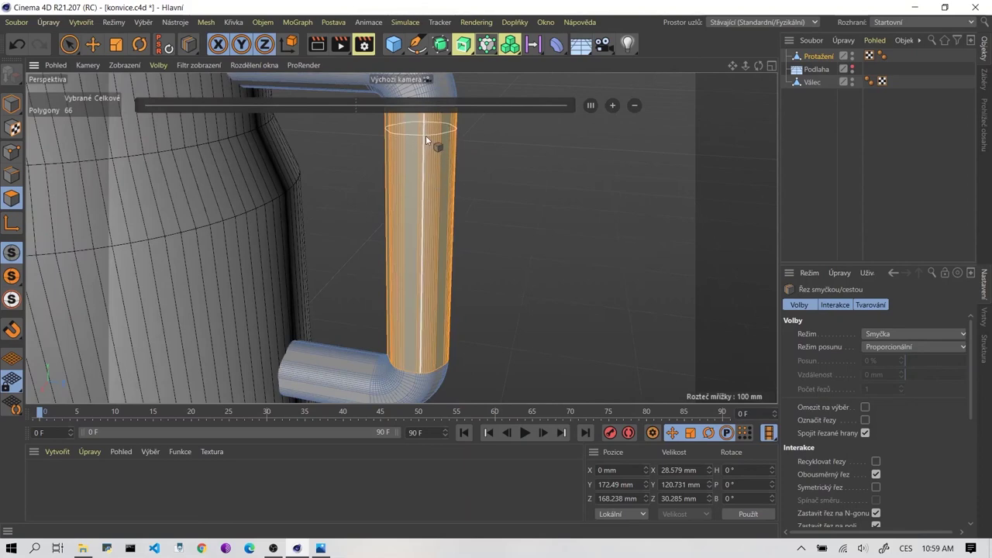
alt+drag(444, 152, 465, 178)
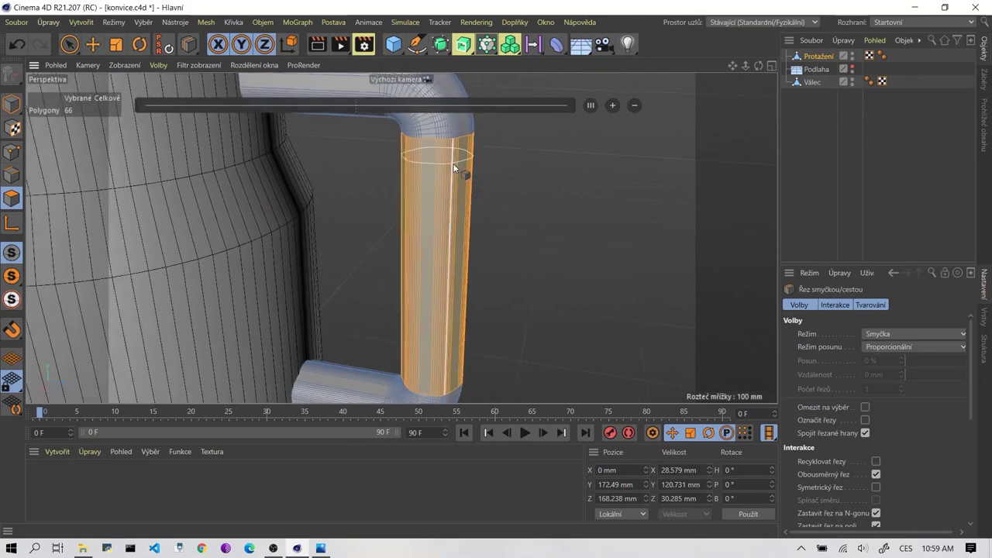
click(445, 167)
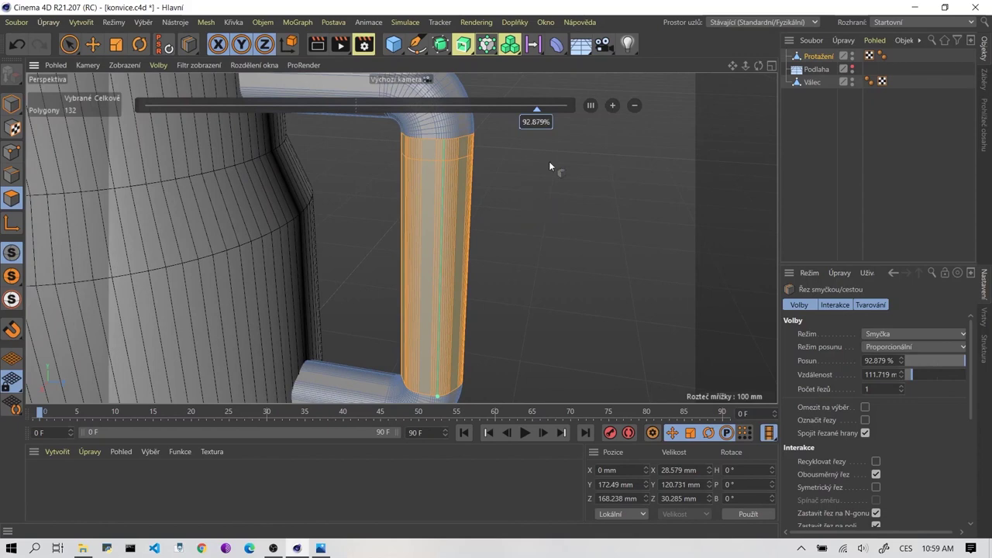
click(612, 105)
click(612, 106)
click(612, 105)
click(612, 105)
click(612, 106)
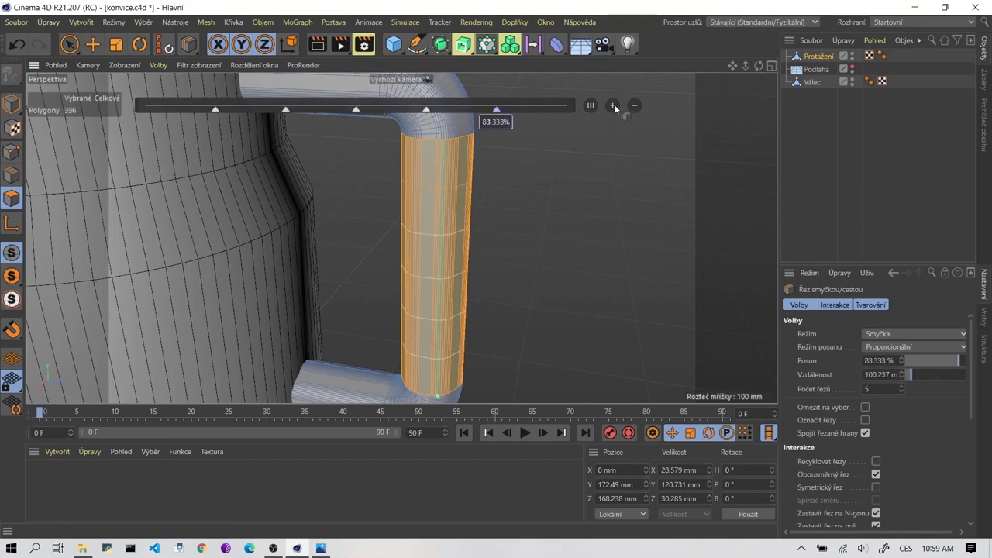
click(612, 105)
click(612, 105)
click(612, 105)
click(612, 106)
click(612, 106)
click(612, 105)
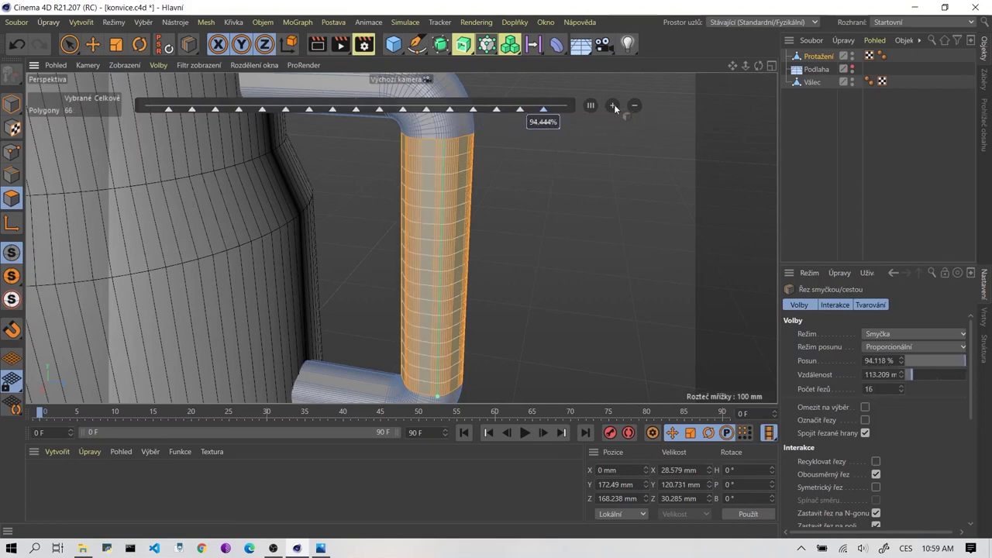
click(612, 105)
click(612, 105)
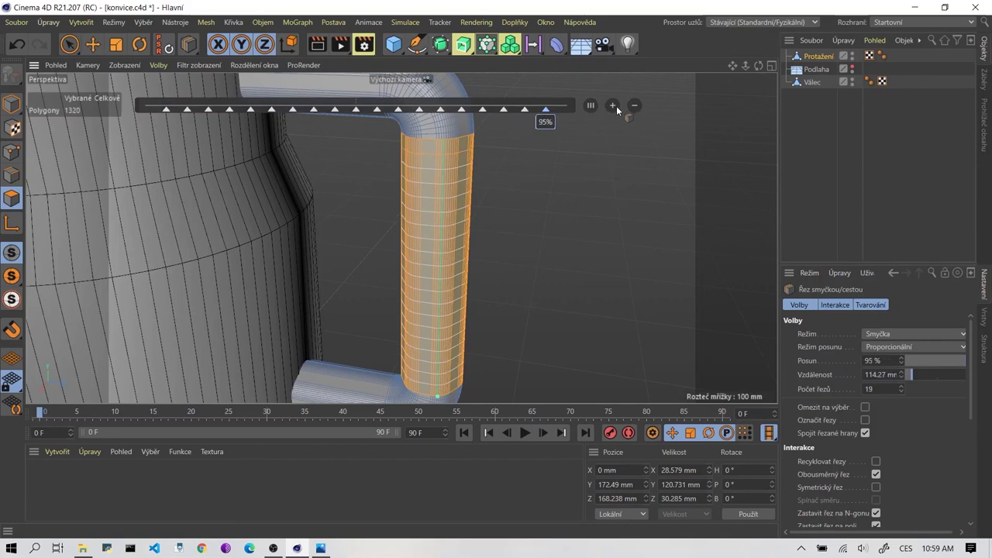
click(635, 106)
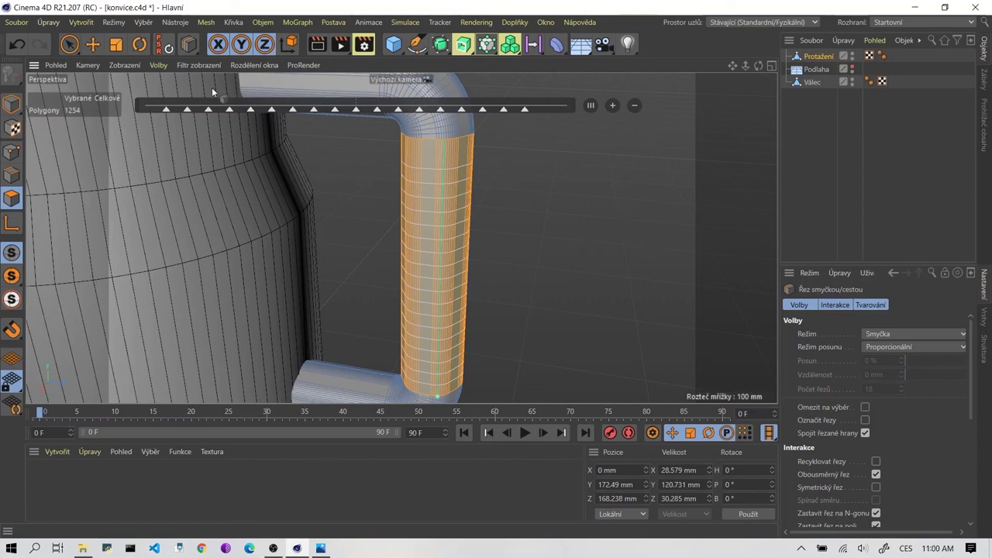
Place the loop cut across the vertical tube and raise Počet řezů to 18.
alt+drag(442, 299, 447, 284)
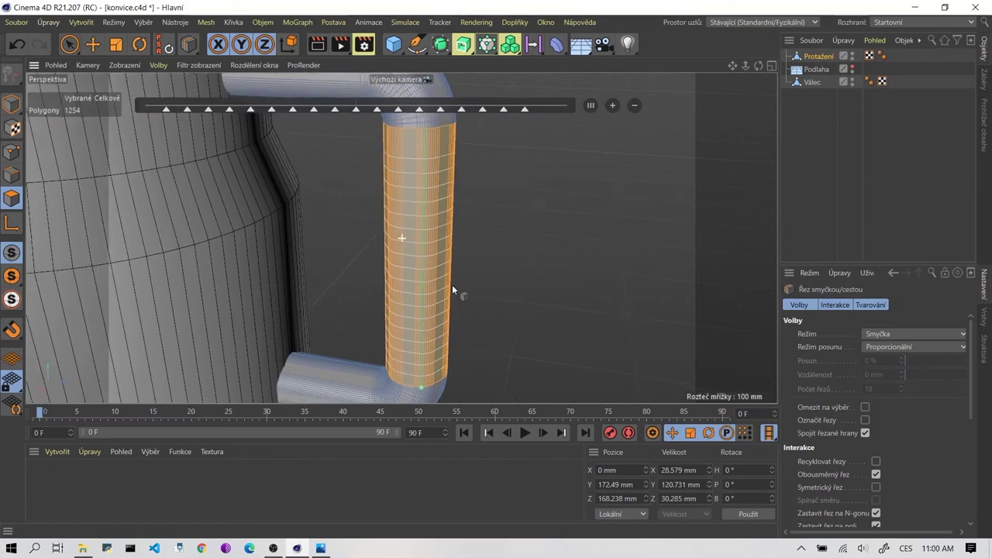
click(19, 45)
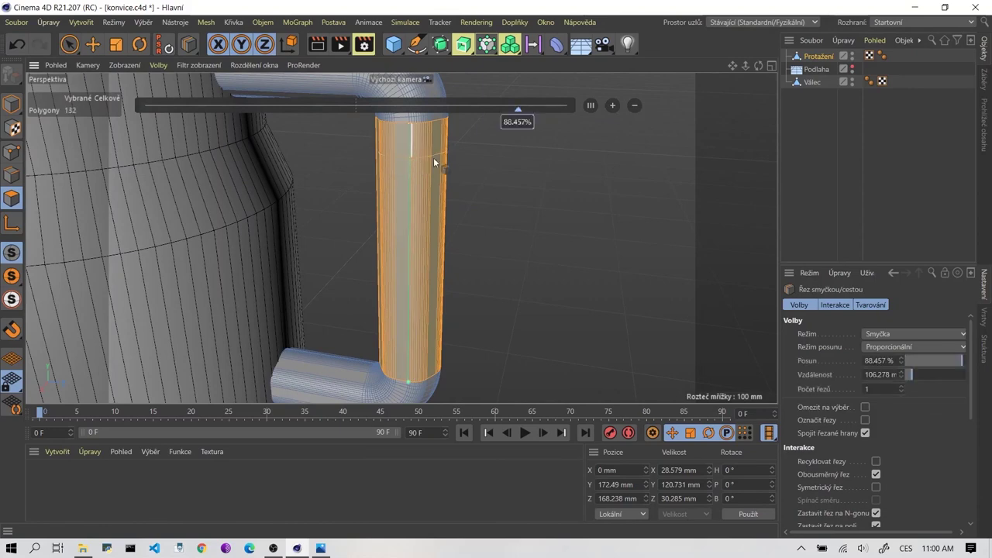
click(612, 105)
click(612, 106)
click(612, 105)
click(612, 106)
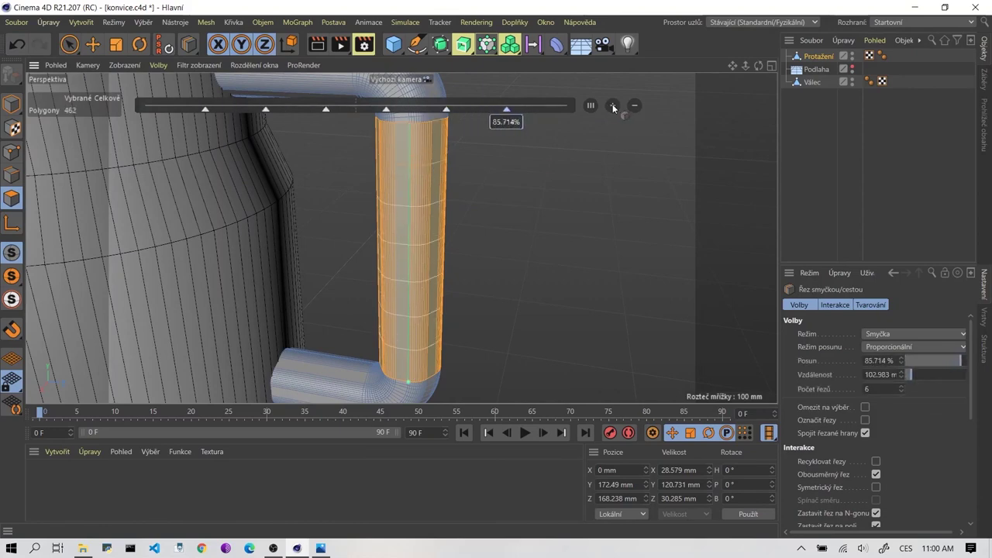
click(613, 105)
click(612, 106)
click(613, 105)
click(612, 105)
click(612, 106)
click(612, 105)
click(613, 105)
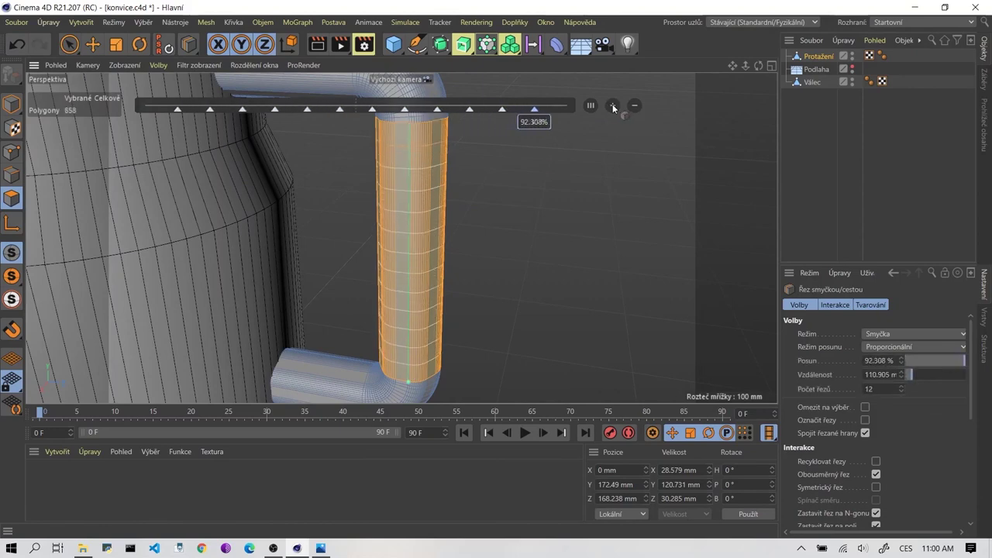
click(612, 105)
click(613, 105)
click(612, 105)
click(612, 106)
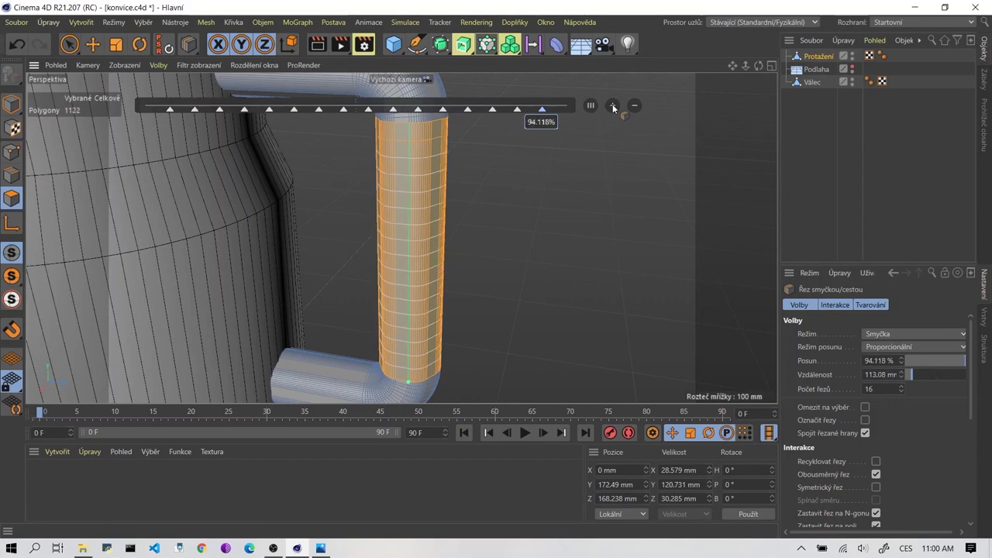
click(612, 106)
click(612, 105)
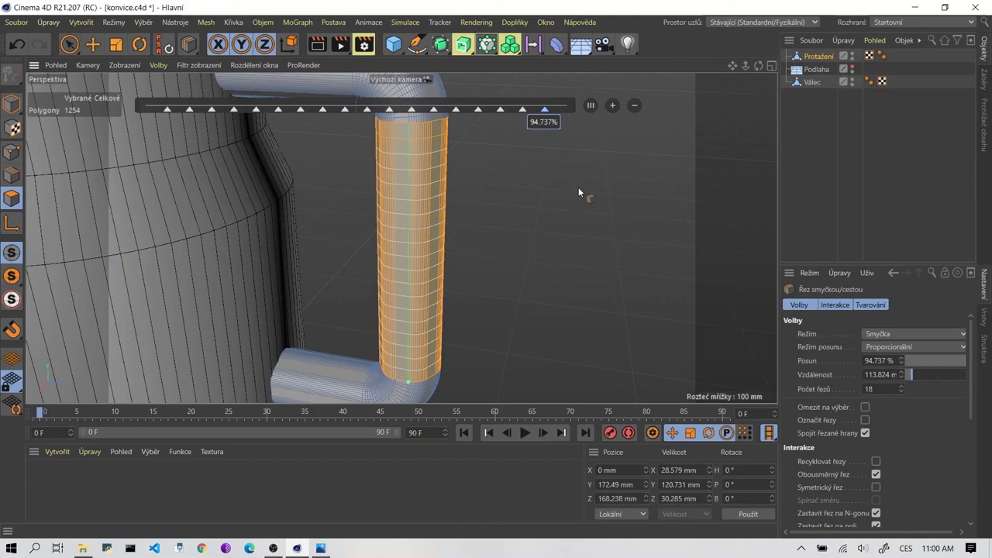
key(Return)
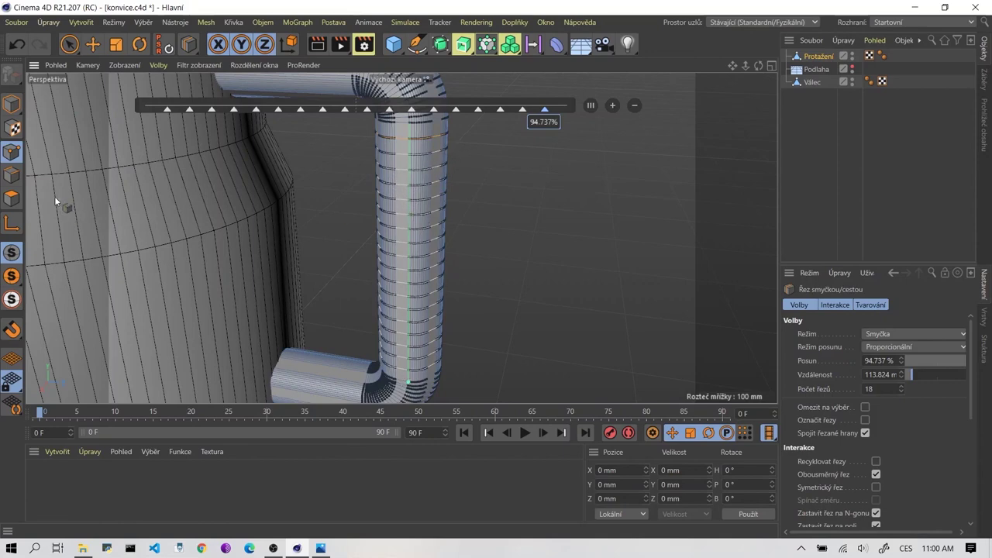
Commit the evenly spaced loop cuts along the handle and orbit around the handle tube.
click(14, 176)
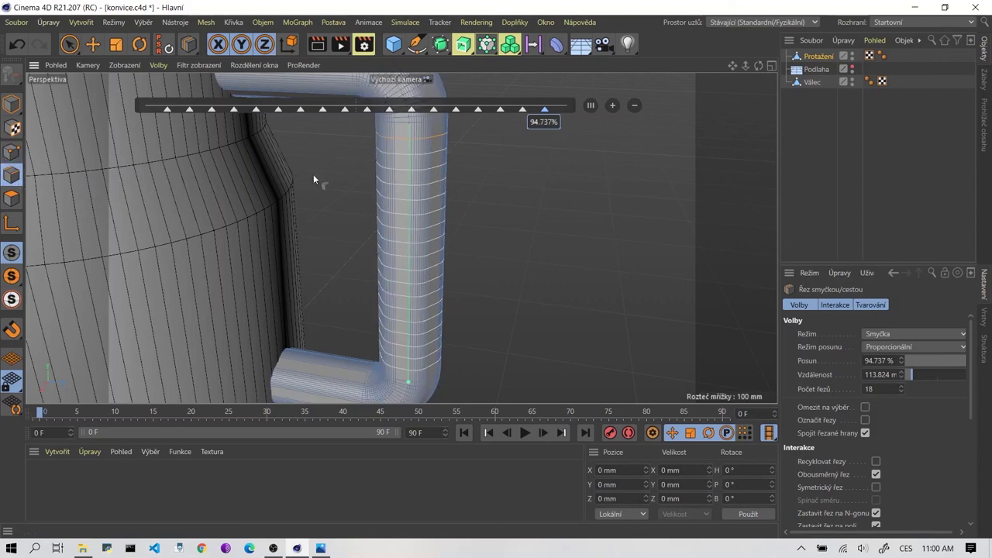
click(9, 101)
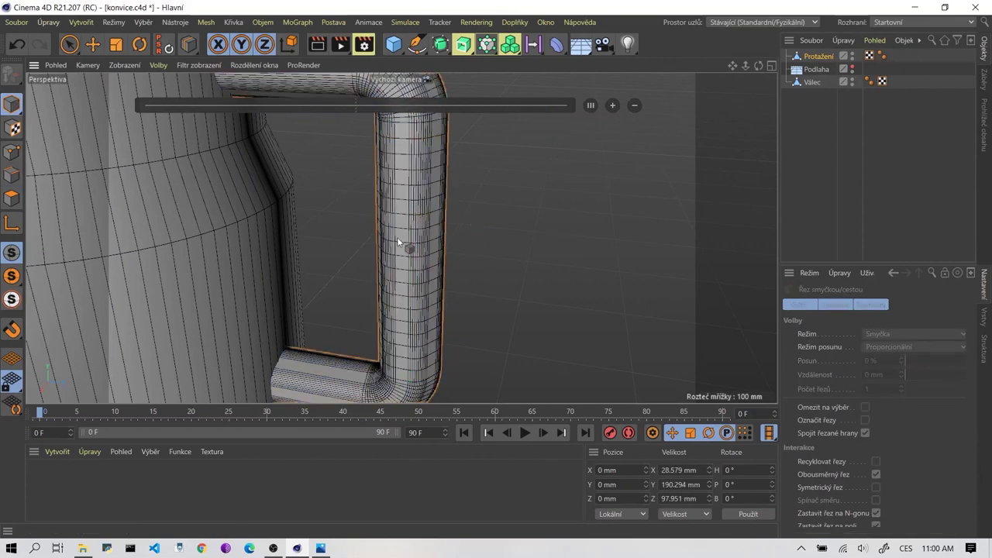
scroll(397, 237, up, 3)
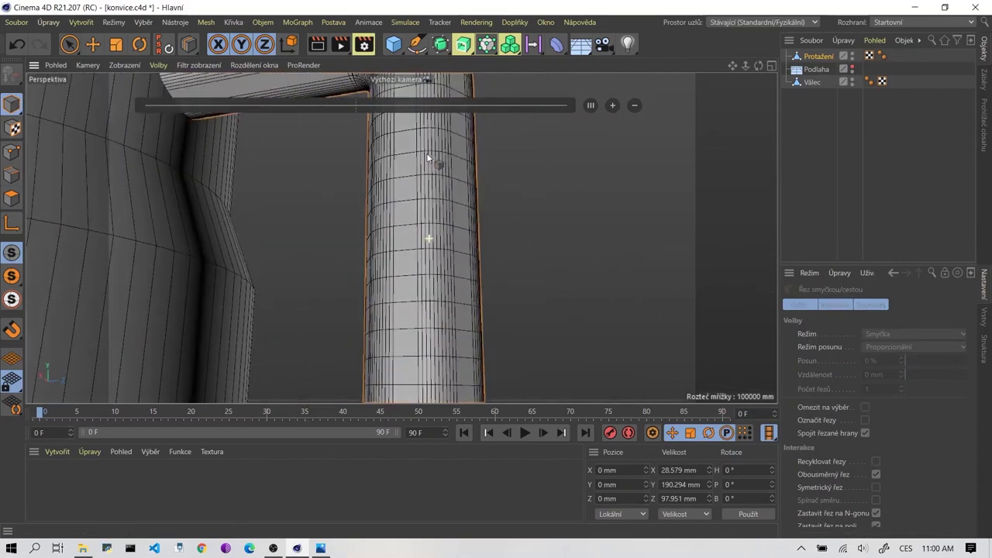
alt+drag(426, 158, 506, 220)
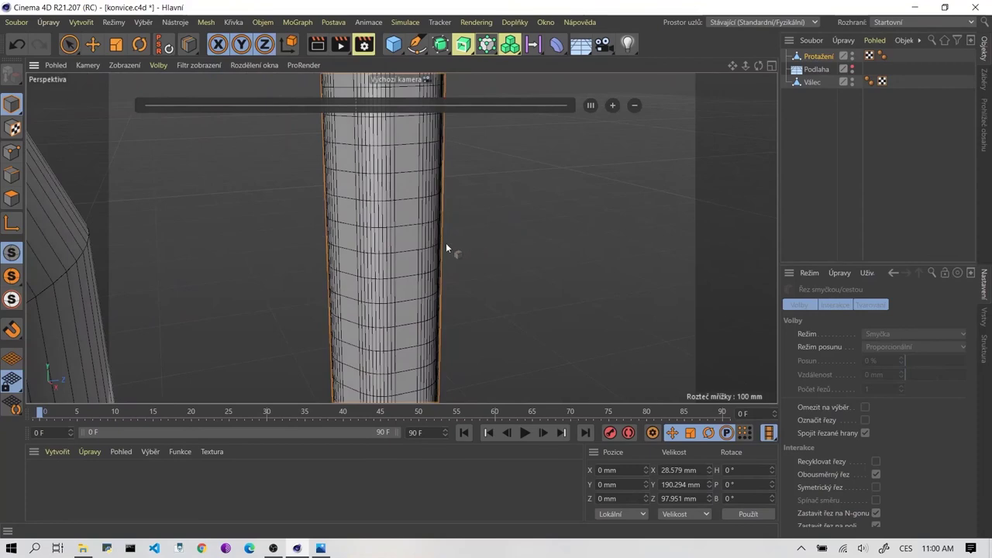
mouse_move(447, 247)
alt+mouse_down()
mouse_move(562, 271)
mouse_move(522, 279)
mouse_move(495, 252)
alt+mouse_up()
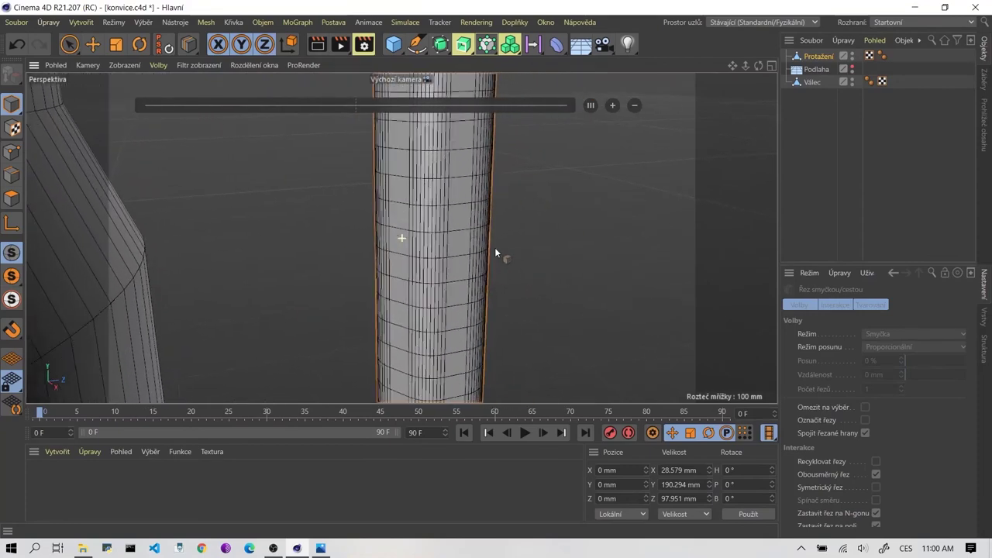
Compare the kettle's curved profile against the reference photo, then return to the model.
click(93, 44)
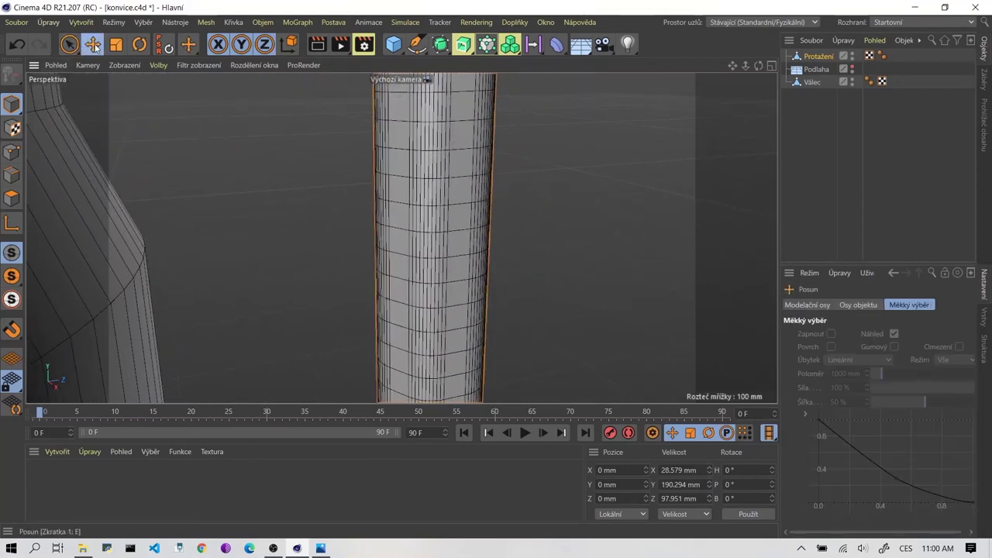
mouse_move(360, 194)
alt+mouse_down()
mouse_move(406, 188)
mouse_move(367, 221)
alt+mouse_up()
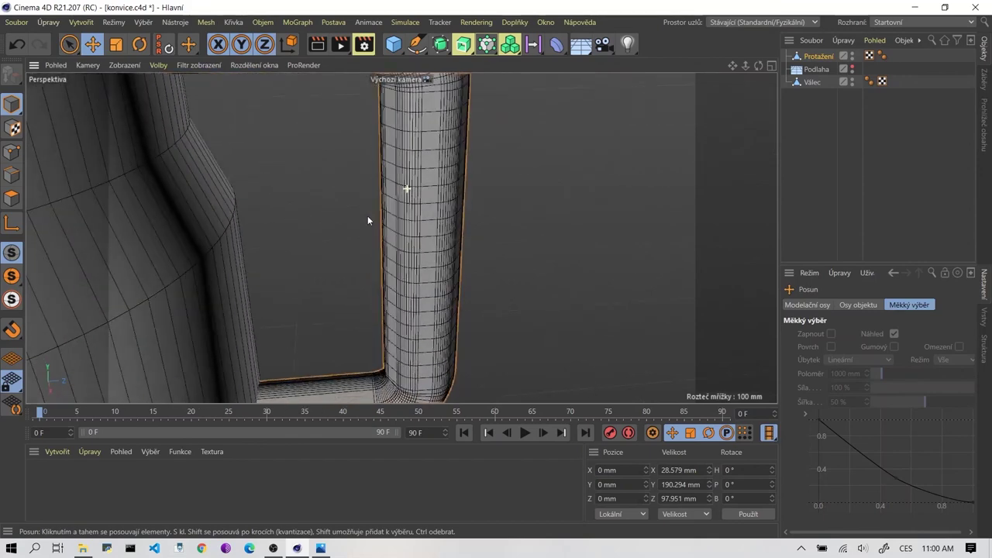
click(321, 547)
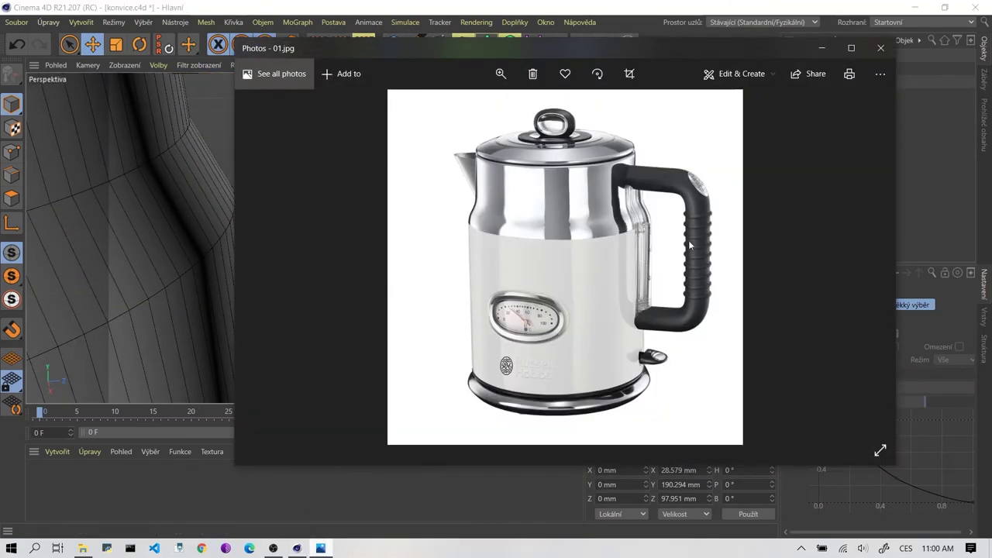
click(296, 547)
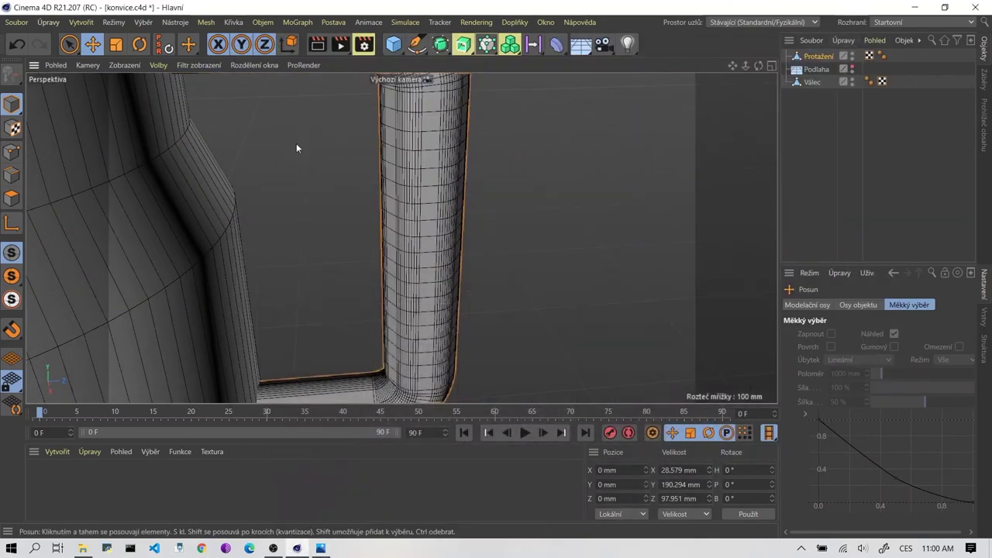
Deselect the handle, inspect it in the enlarged Right view, then restore the four-view layout.
click(480, 261)
middle_click(420, 287)
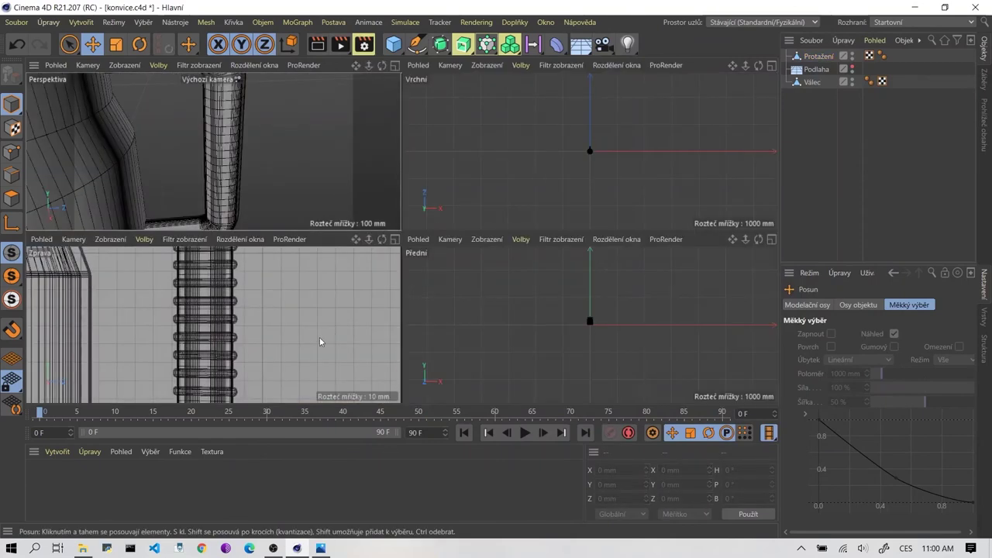
middle_click(282, 328)
scroll(351, 244, down, 2)
scroll(365, 234, down, 3)
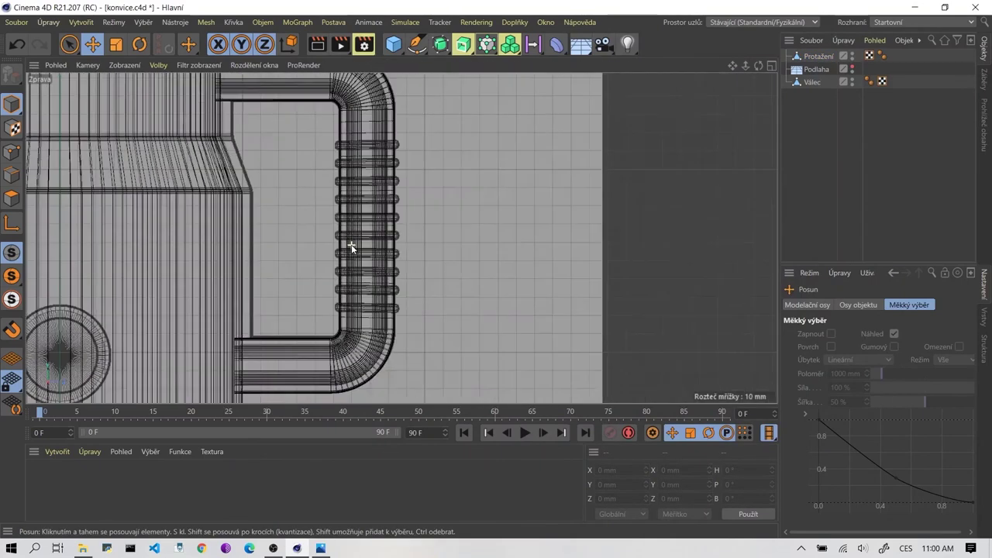
scroll(344, 148, up, 2)
scroll(361, 144, up, 1)
scroll(360, 146, down, 2)
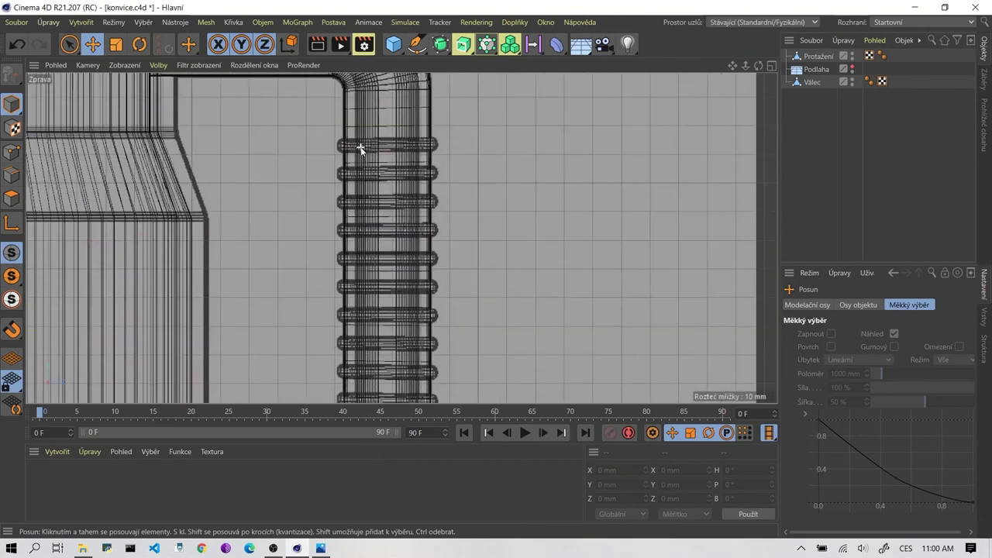
middle_click(361, 146)
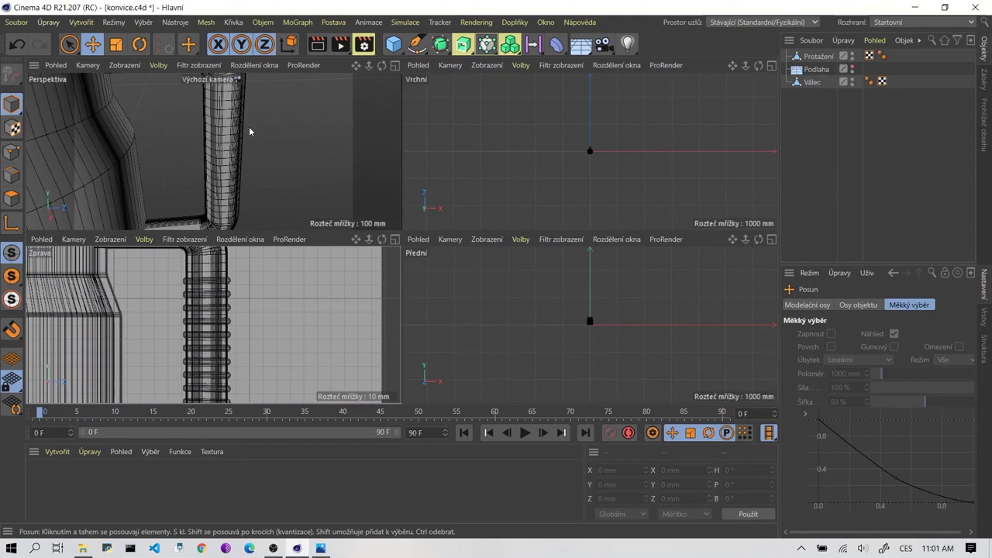
key(Return)
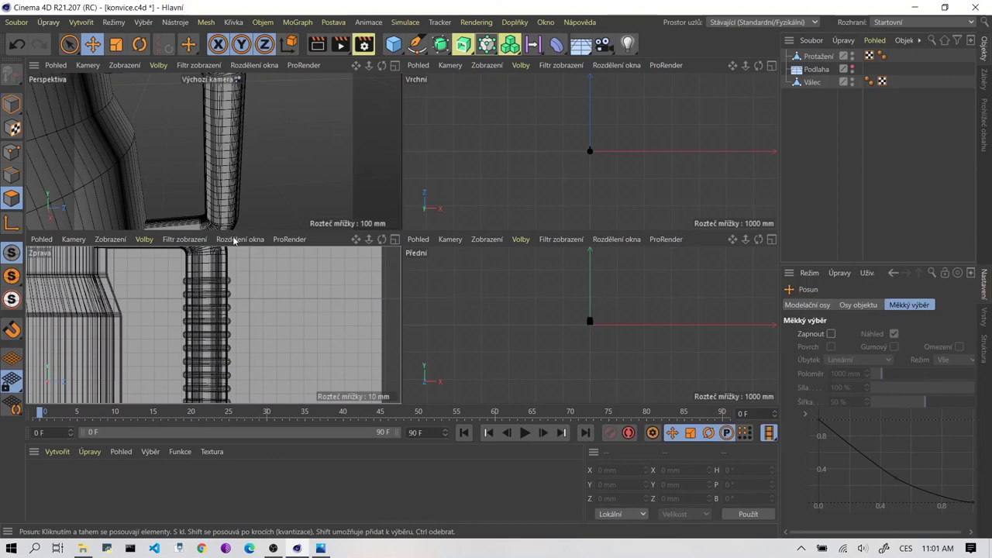
Select the Protažení sweep object and switch to polygon Loop Selection.
click(818, 56)
scroll(225, 110, up, 3)
scroll(224, 116, down, 2)
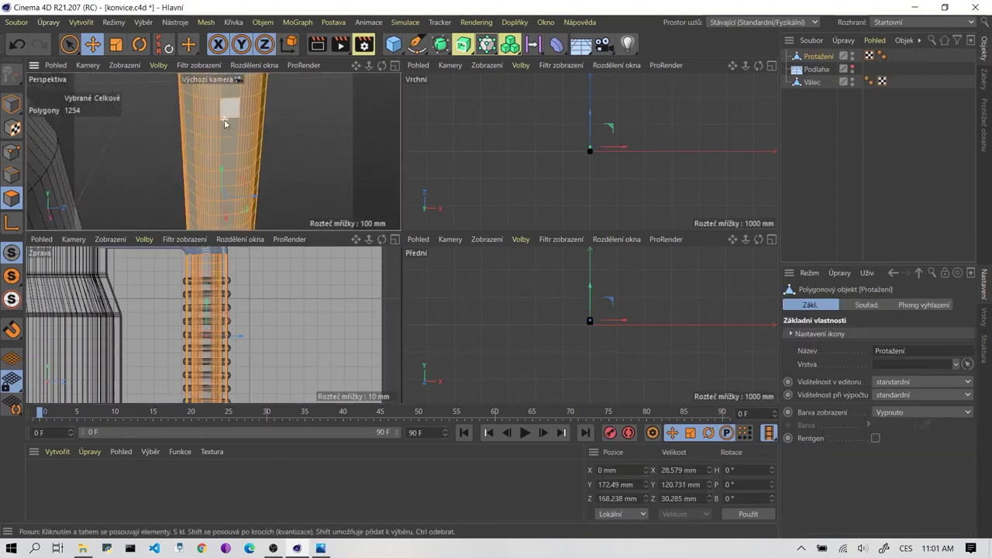
scroll(224, 120, down, 2)
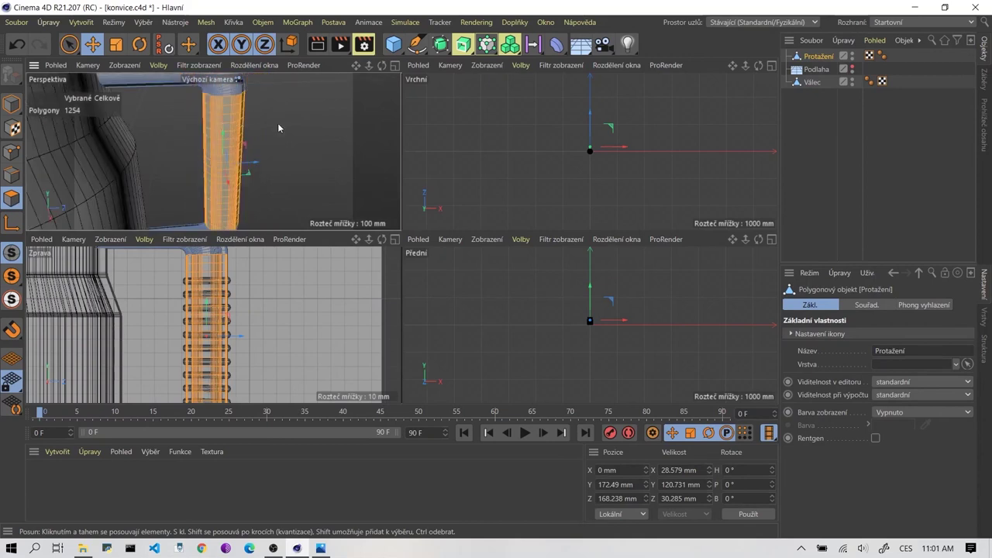
scroll(276, 124, down, 2)
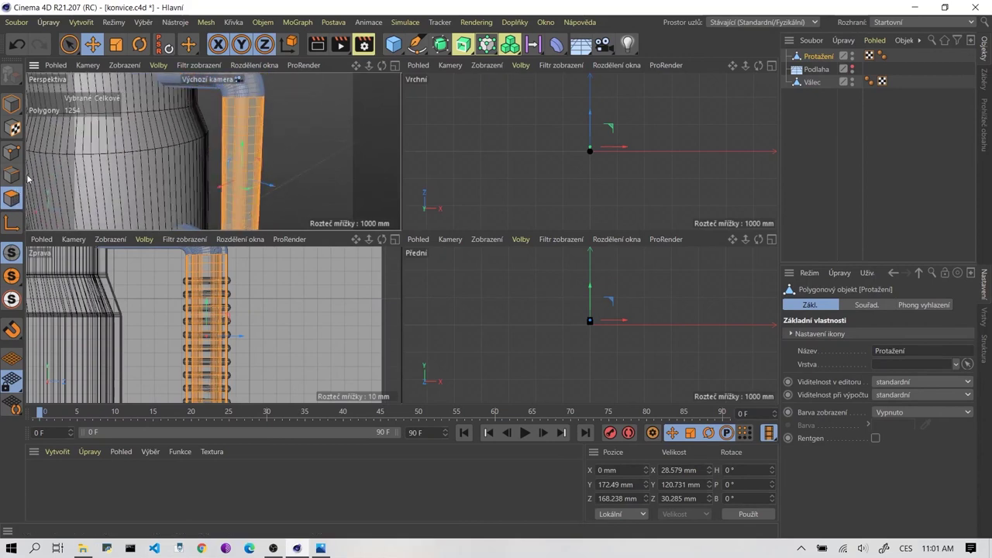
click(13, 198)
key(u)
key(l)
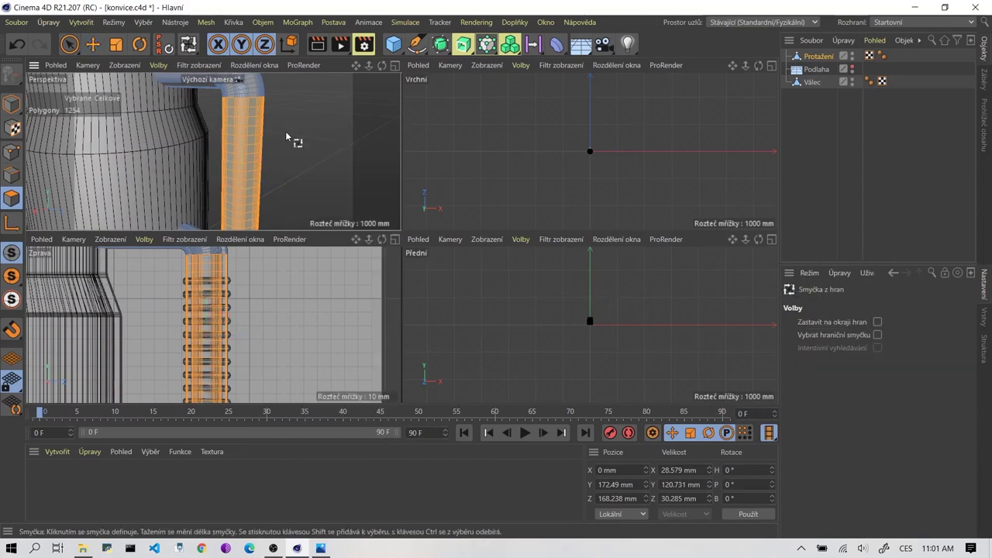
Select alternating polygon rings down the handle's vertical grip.
click(250, 114)
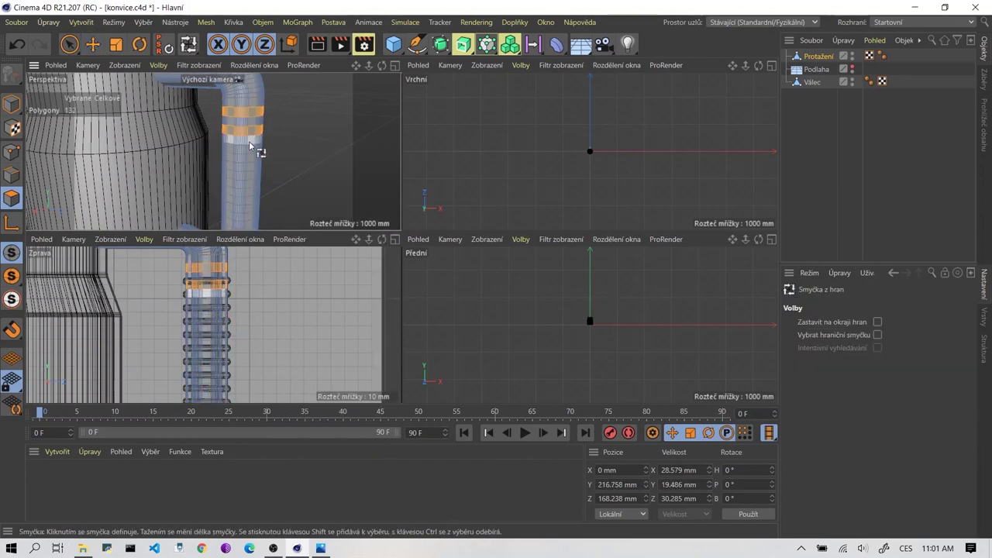
shift+click(257, 135)
shift+click(256, 151)
shift+click(245, 167)
shift+click(247, 180)
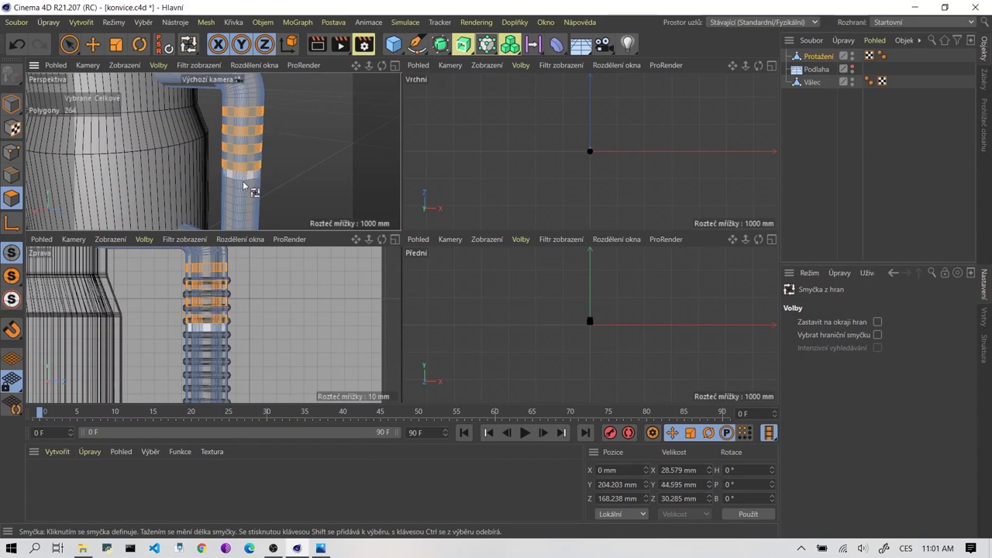
shift+click(248, 215)
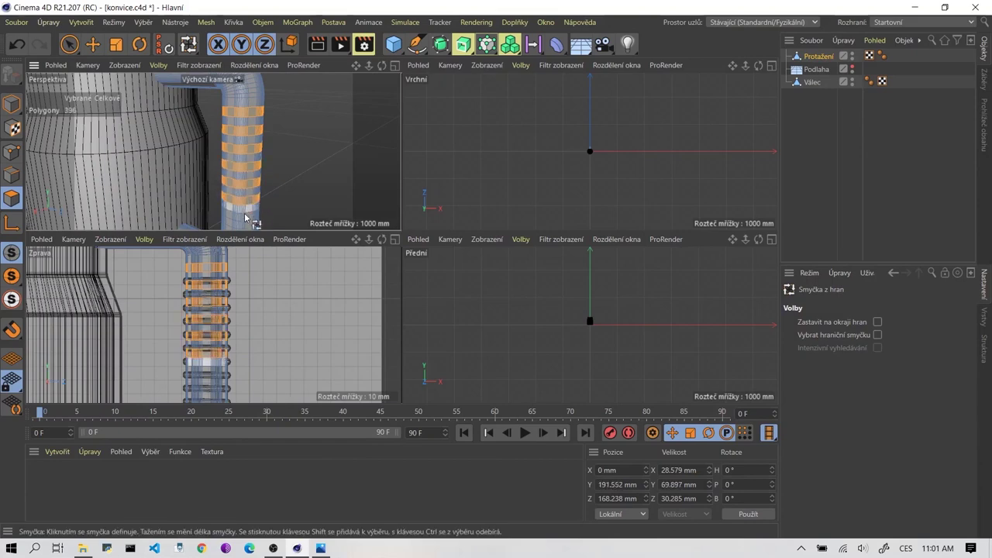
shift+click(249, 222)
Enlarge the perspective view and add the last grip rings, reaching 594 selected polygons.
middle_click(270, 190)
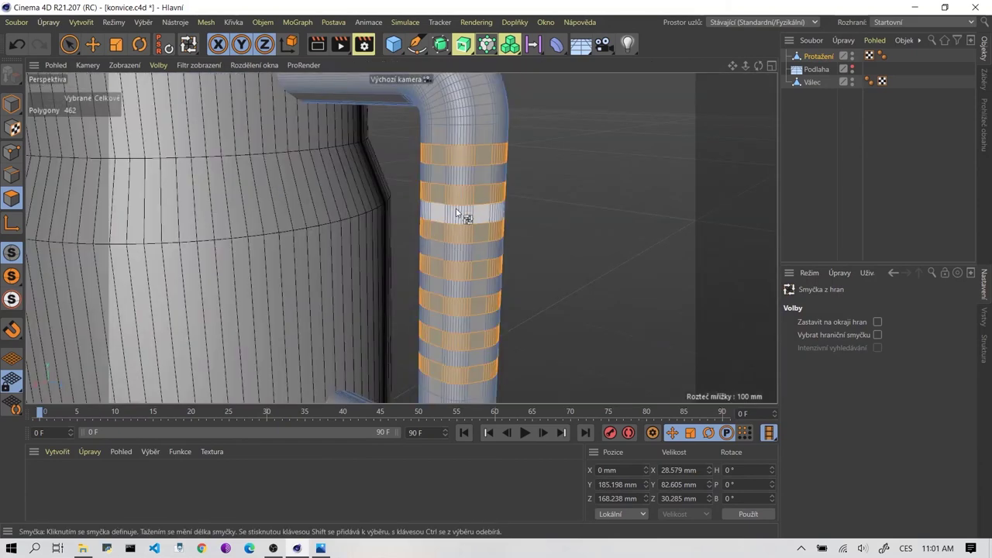
mouse_move(457, 215)
alt+mouse_down()
mouse_move(465, 230)
mouse_move(414, 159)
alt+mouse_up()
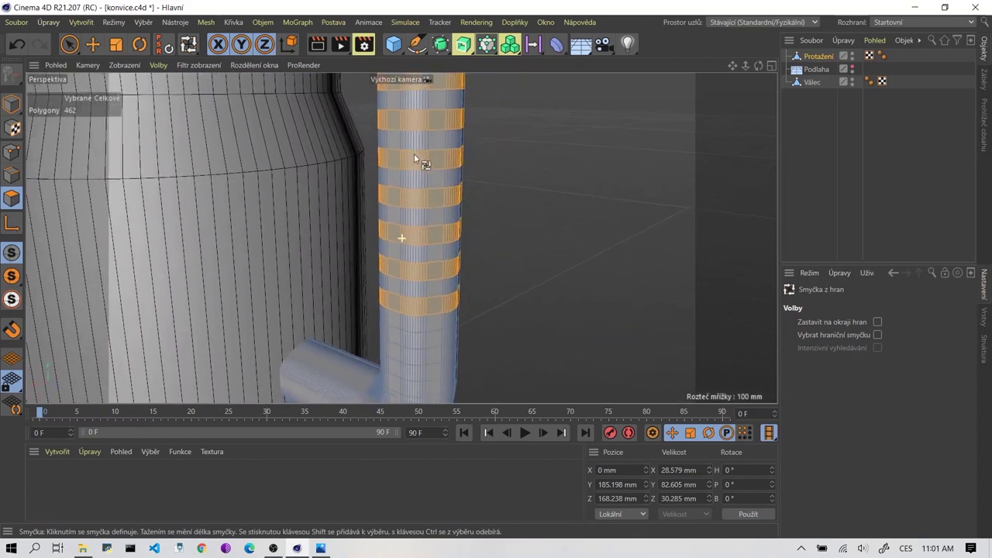
shift+click(427, 336)
shift+click(427, 375)
scroll(400, 263, down, 3)
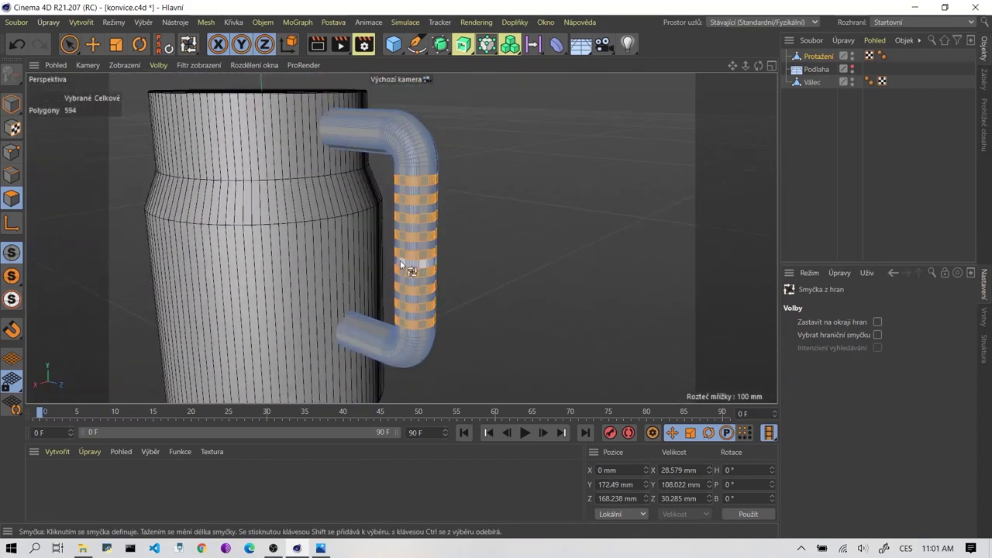
scroll(449, 217, up, 2)
scroll(410, 224, up, 1)
scroll(403, 221, up, 1)
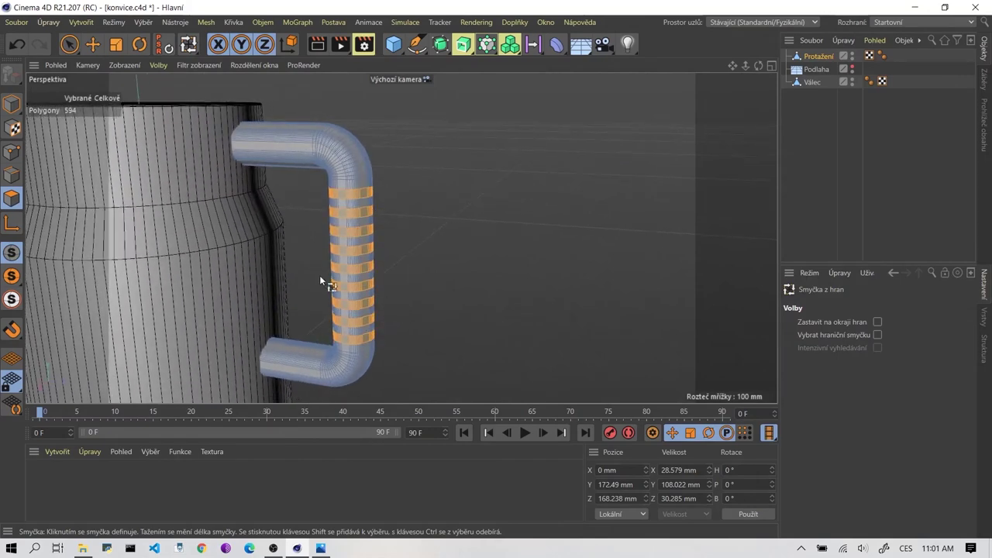
mouse_move(319, 280)
alt+mouse_down()
mouse_move(376, 288)
mouse_move(447, 256)
mouse_move(432, 264)
alt+mouse_up()
Extrude the selected grip rings outward with Vytažení (Extrude).
right_click(412, 225)
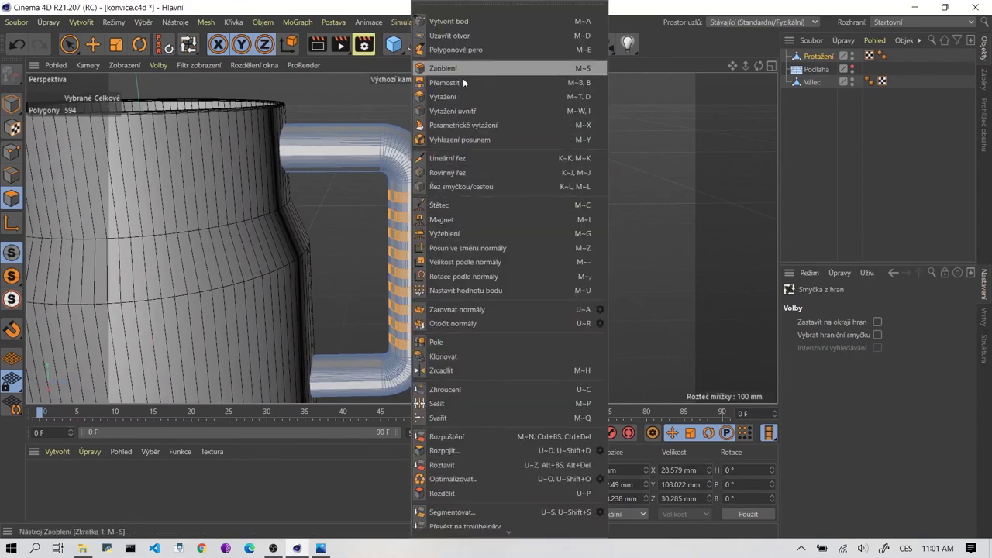
click(461, 101)
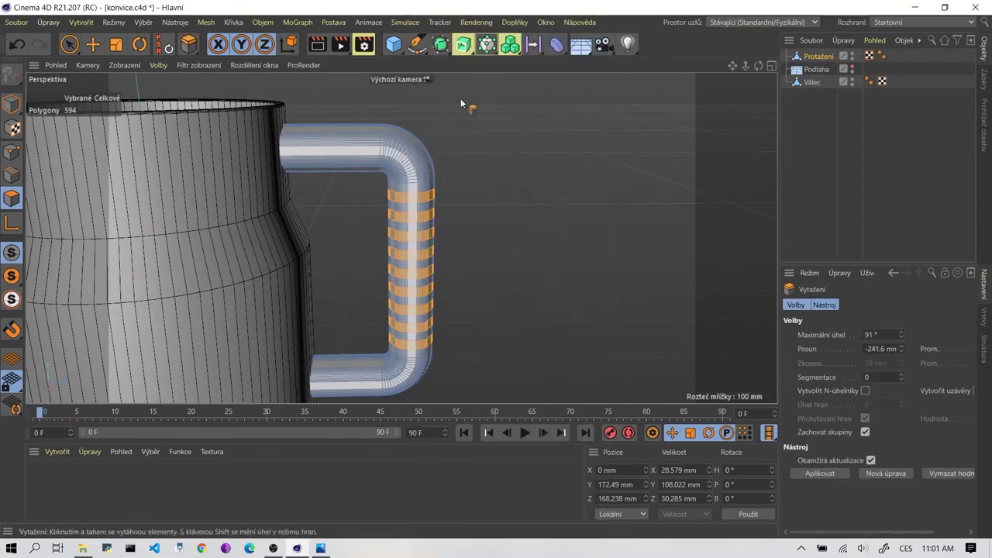
middle_click(416, 220)
scroll(189, 304, up, 3)
scroll(217, 293, up, 2)
scroll(260, 310, up, 2)
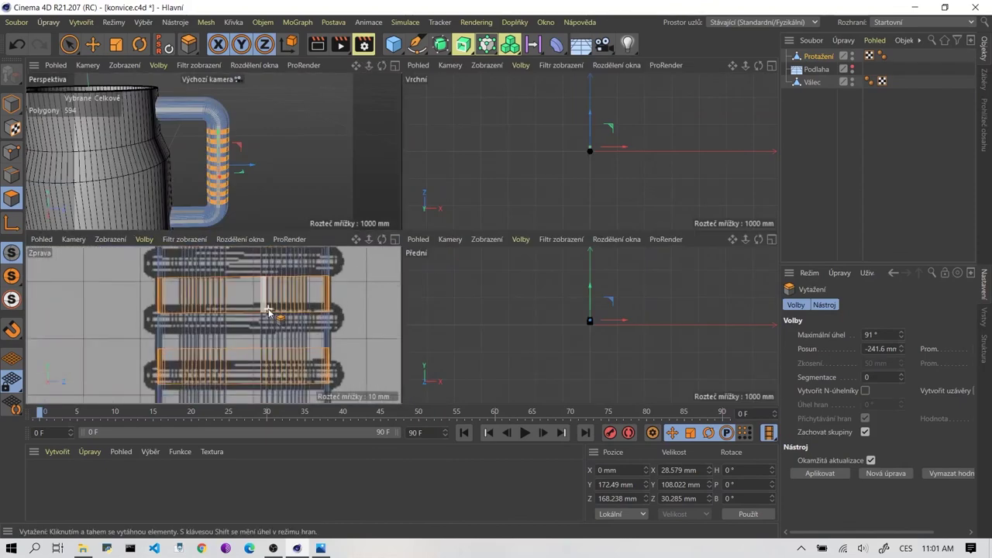
scroll(270, 313, up, 2)
scroll(270, 313, down, 1)
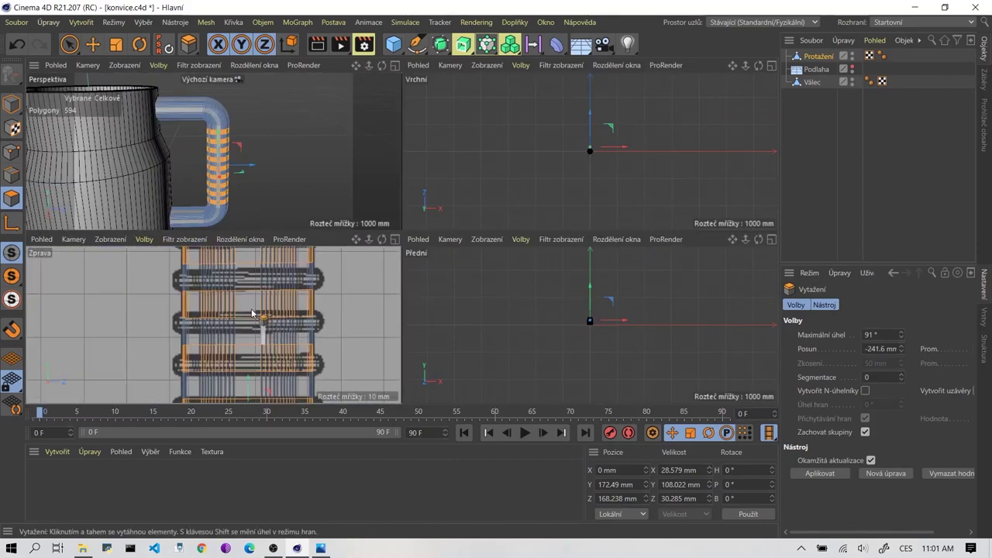
scroll(295, 333, down, 1)
scroll(310, 356, down, 2)
scroll(287, 374, down, 1)
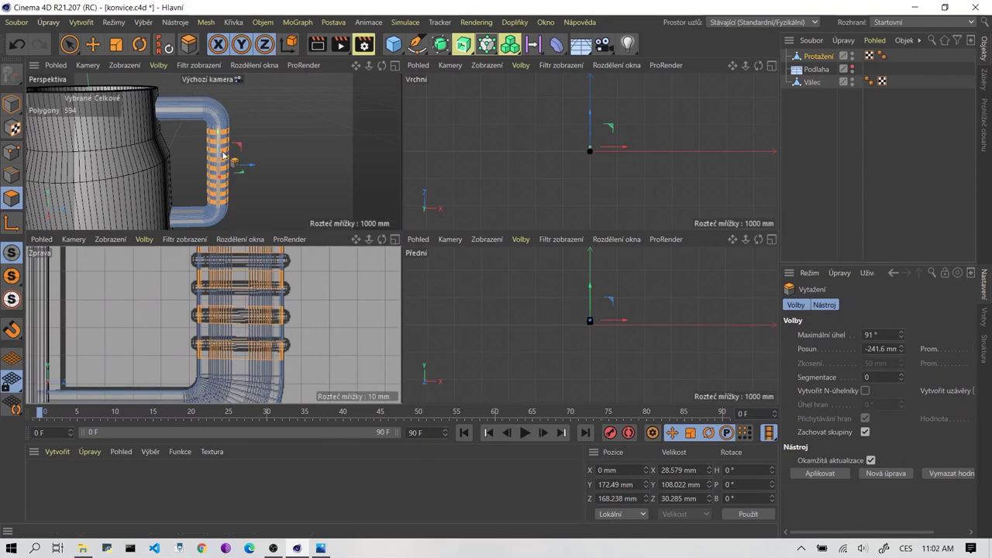
scroll(244, 335, up, 1)
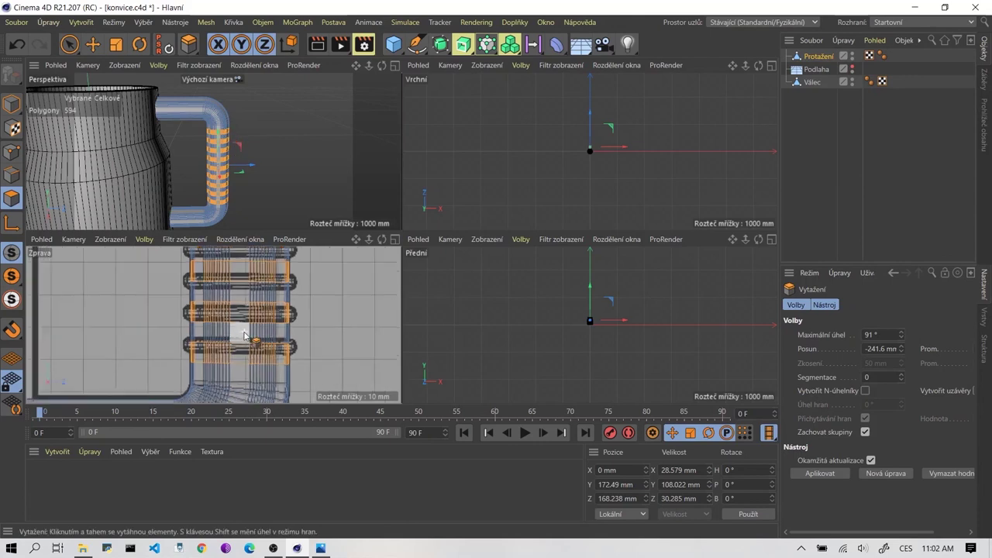
scroll(244, 335, up, 1)
scroll(224, 142, up, 2)
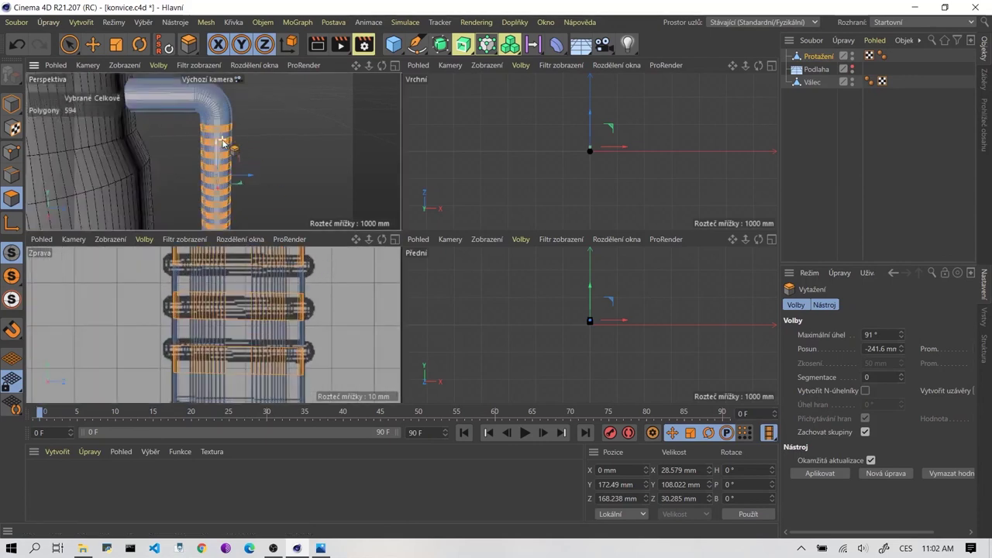
scroll(223, 142, up, 3)
drag(223, 142, 248, 142)
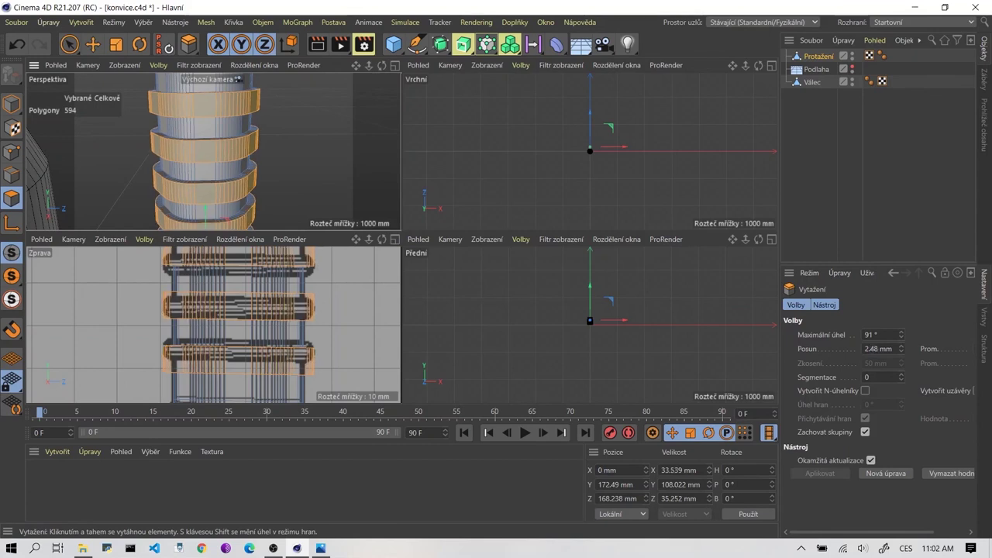
Set the extrude Posun (Offset) to 2.8 mm and inspect the raised bands in perspective.
scroll(225, 147, down, 2)
drag(246, 138, 259, 122)
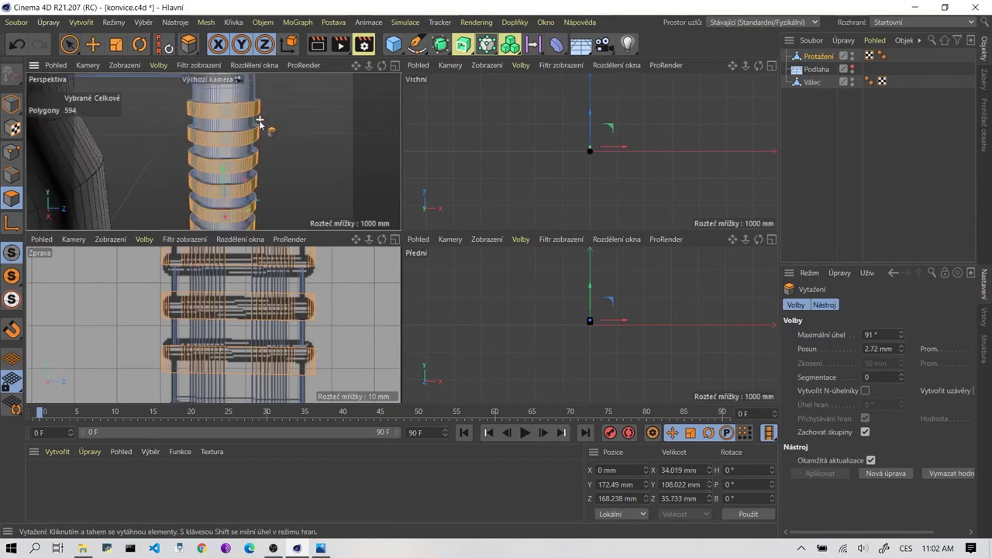
scroll(260, 122, down, 2)
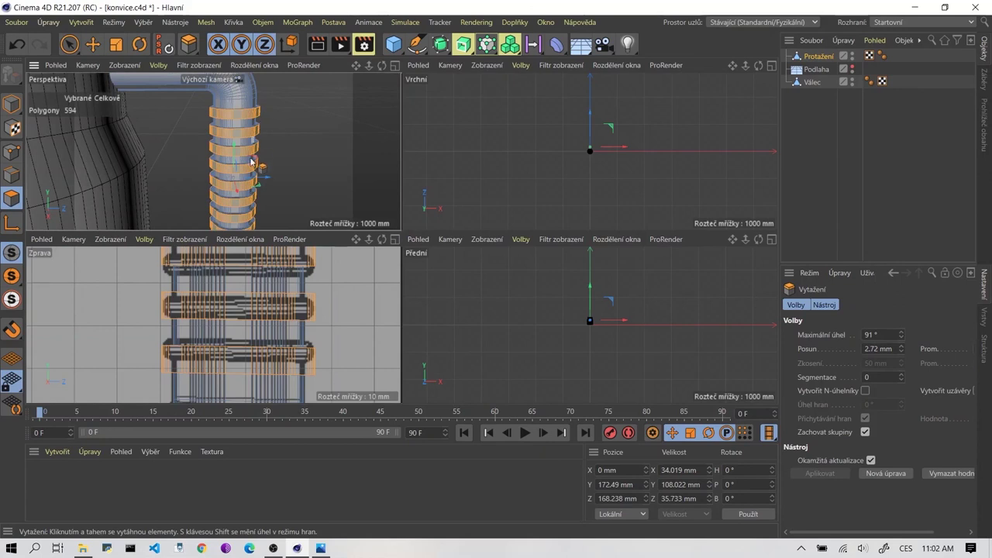
click(872, 349)
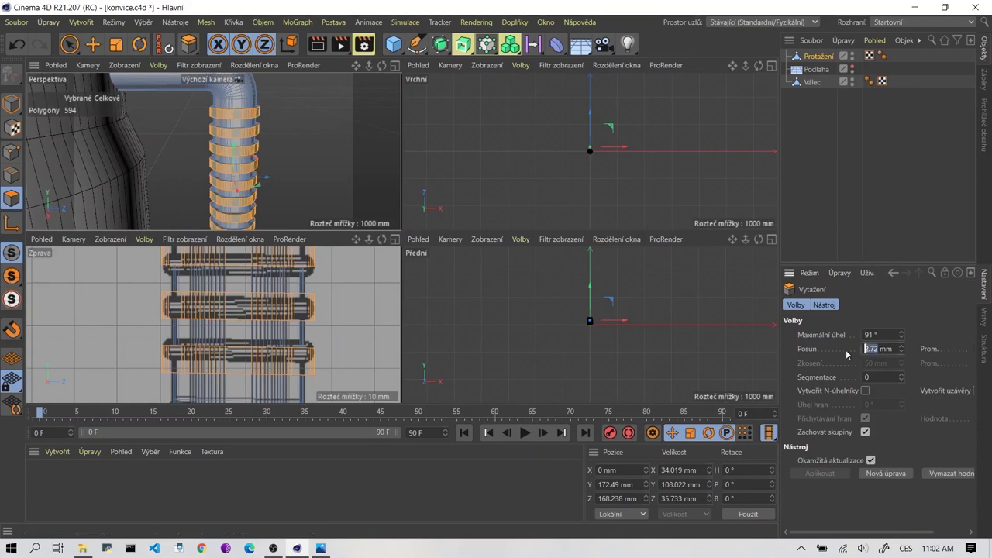
text(1)
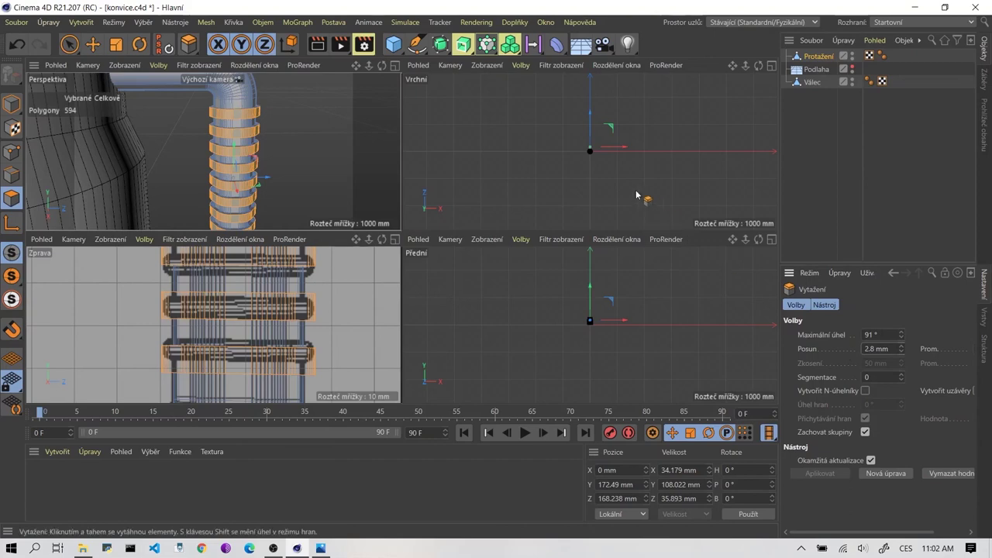
middle_click(259, 151)
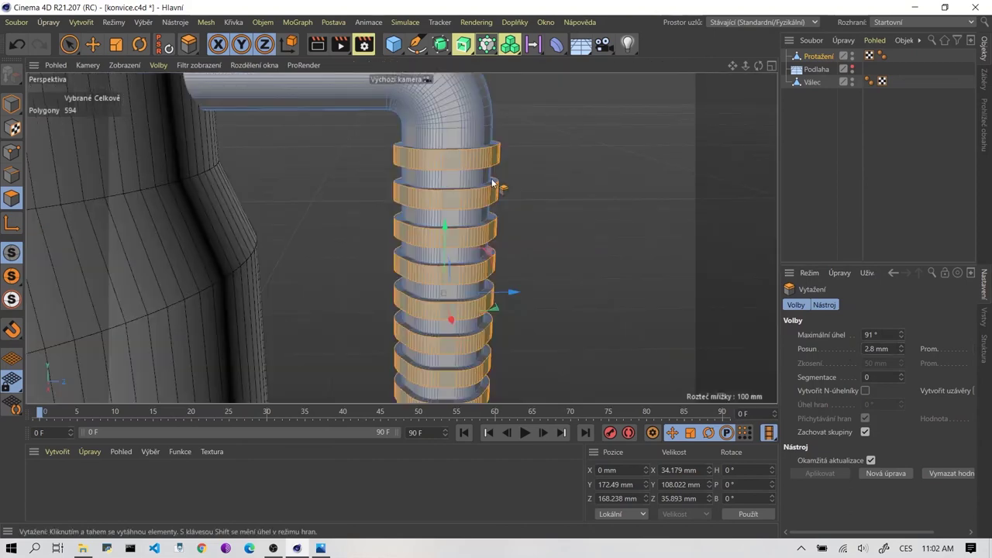
mouse_move(492, 183)
alt+mouse_down()
mouse_move(438, 194)
mouse_move(434, 208)
alt+mouse_up()
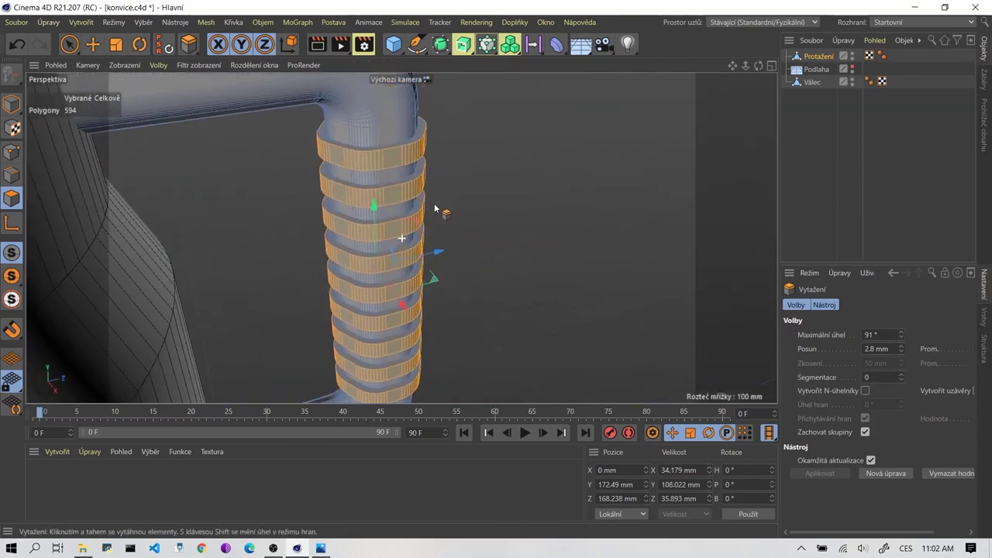
Deselect the extruded rings and compare the ribbed handle with the 01.jpg reference photo.
click(94, 44)
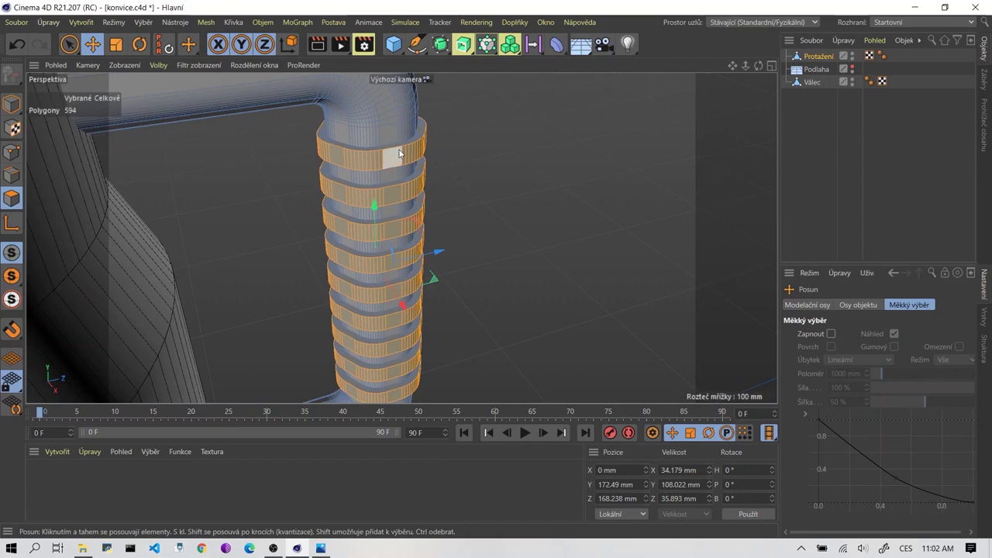
alt+drag(400, 156, 330, 211)
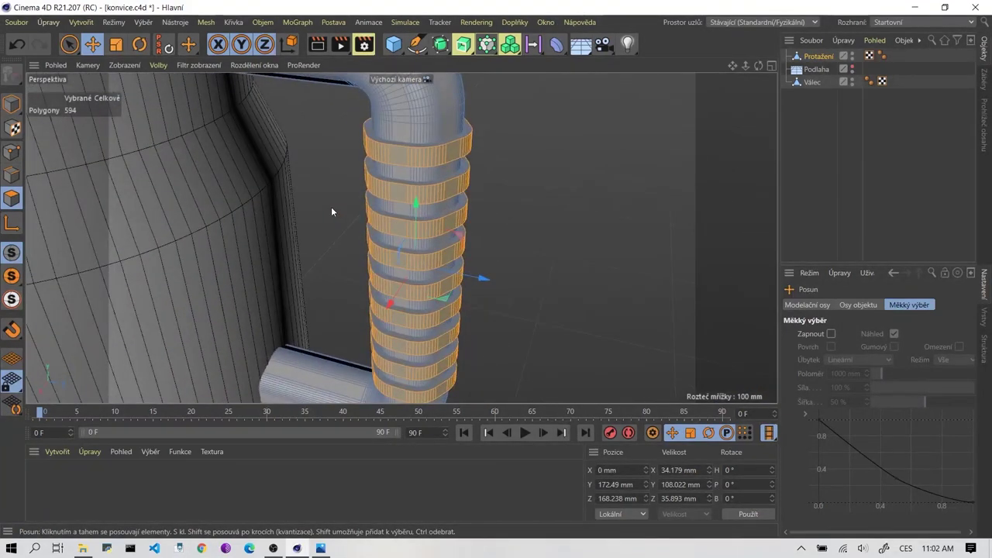
click(527, 212)
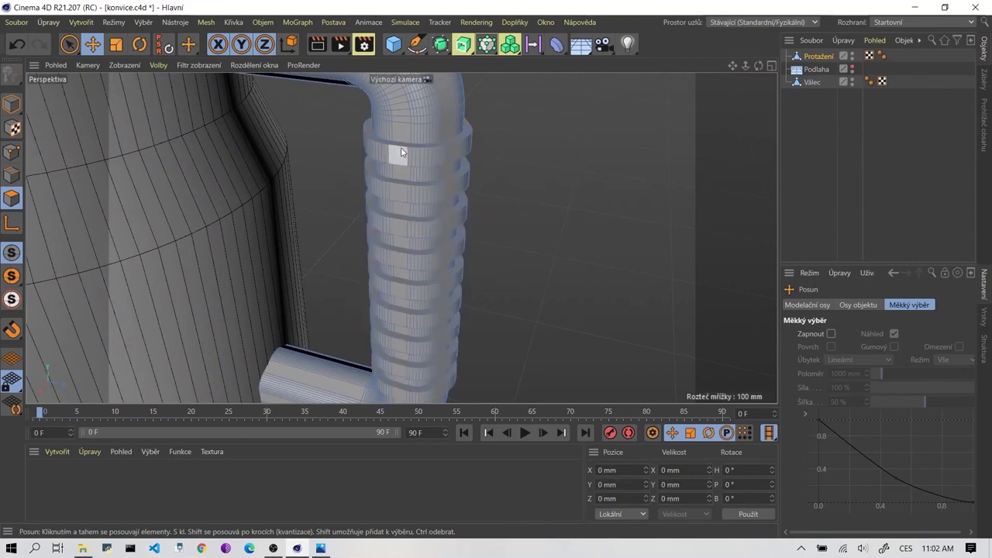
click(327, 548)
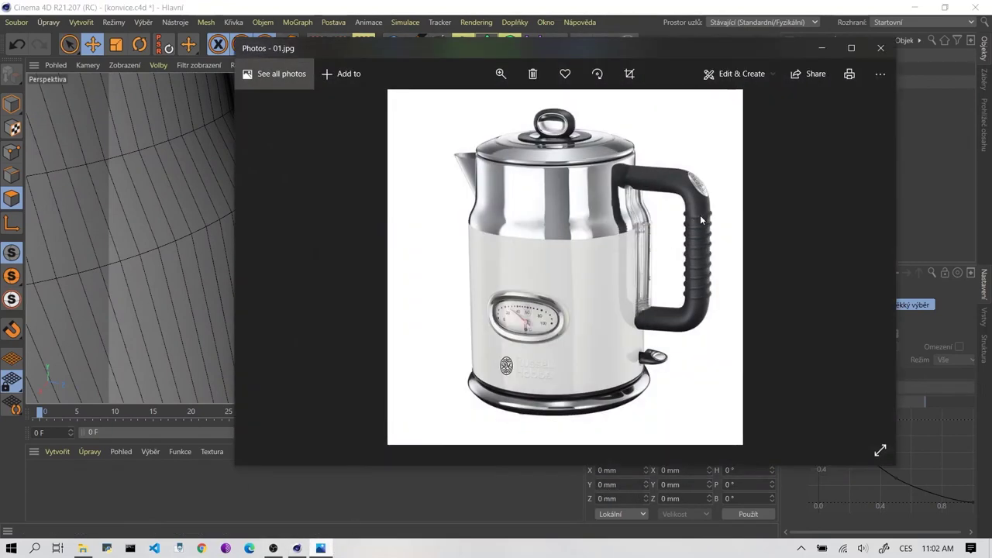
click(822, 48)
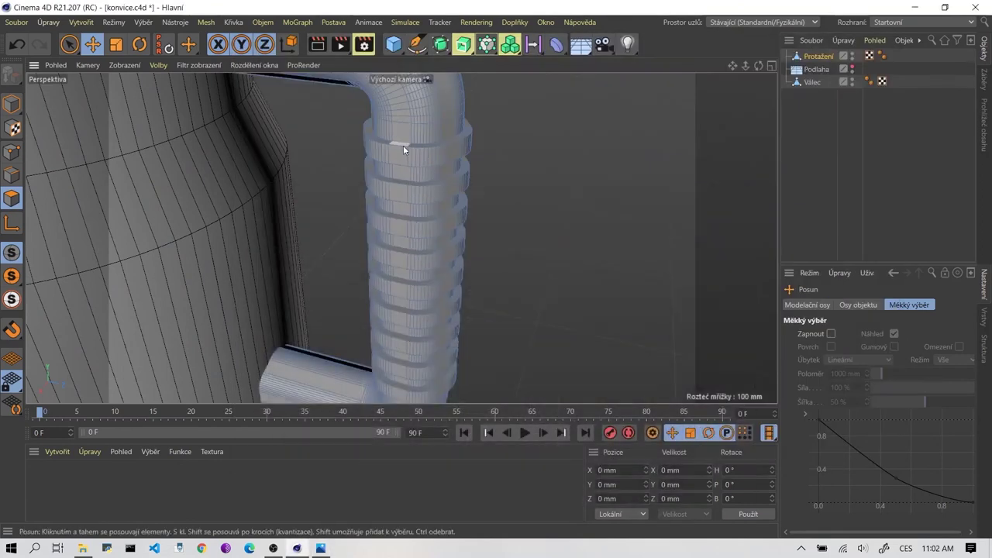
Switch to edge mode with Loop Selection active.
key(i)
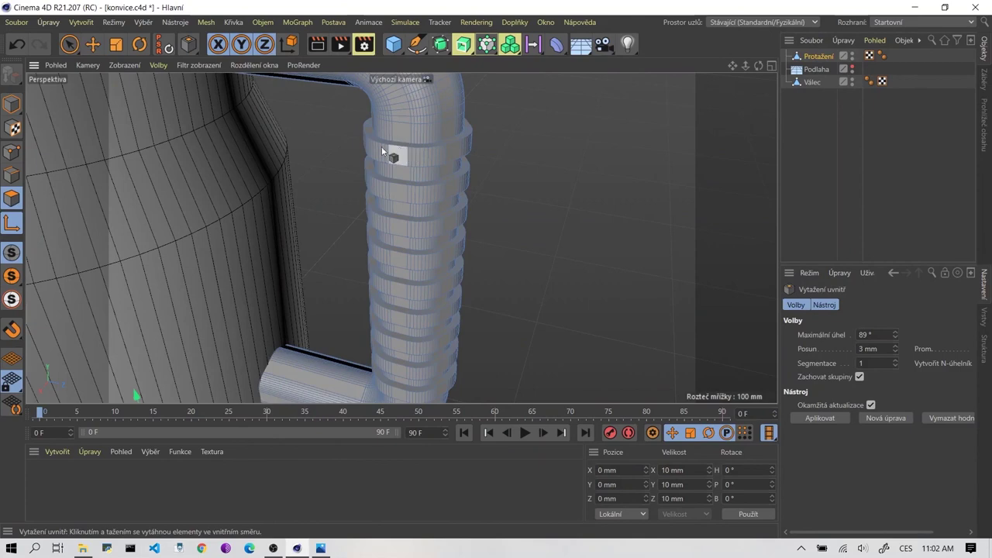
click(4, 178)
scroll(430, 164, up, 3)
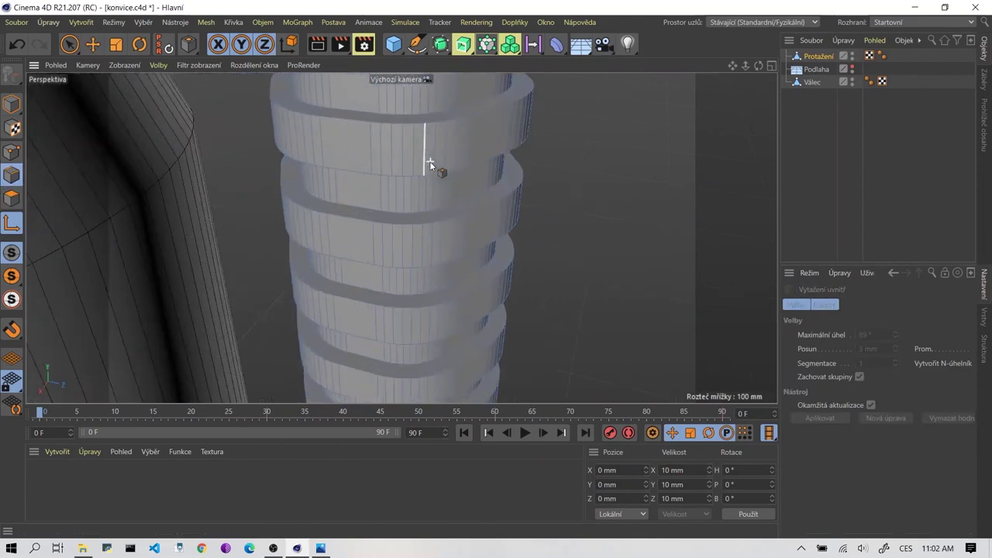
key(u)
key(l)
Select the edge loops of the first grip rings on the handle.
click(355, 122)
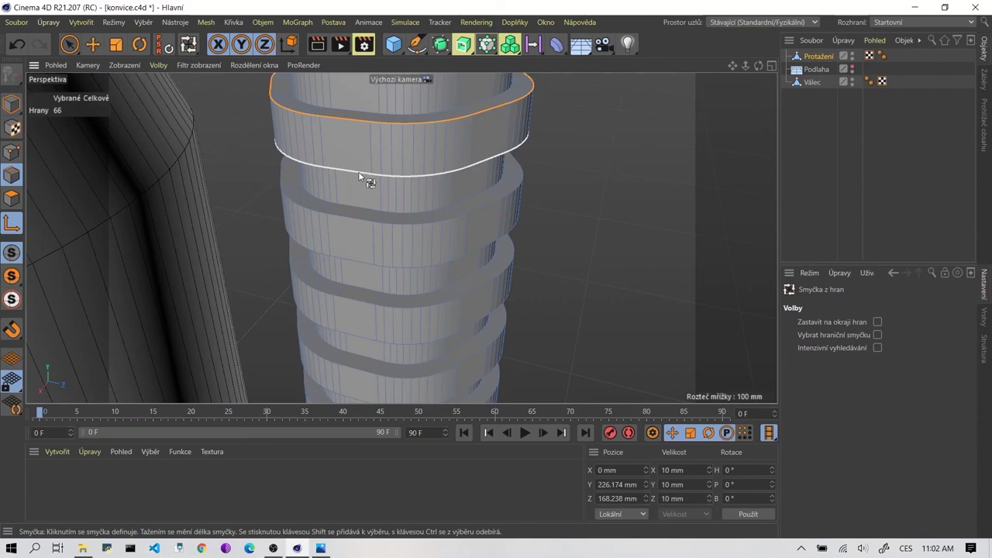
shift+click(358, 171)
shift+click(364, 220)
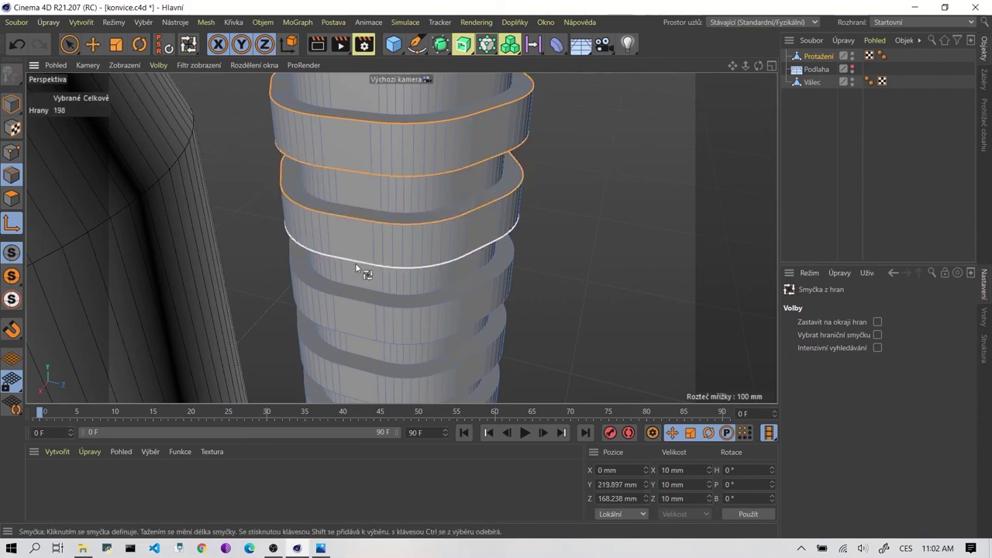
shift+click(355, 279)
shift+click(351, 324)
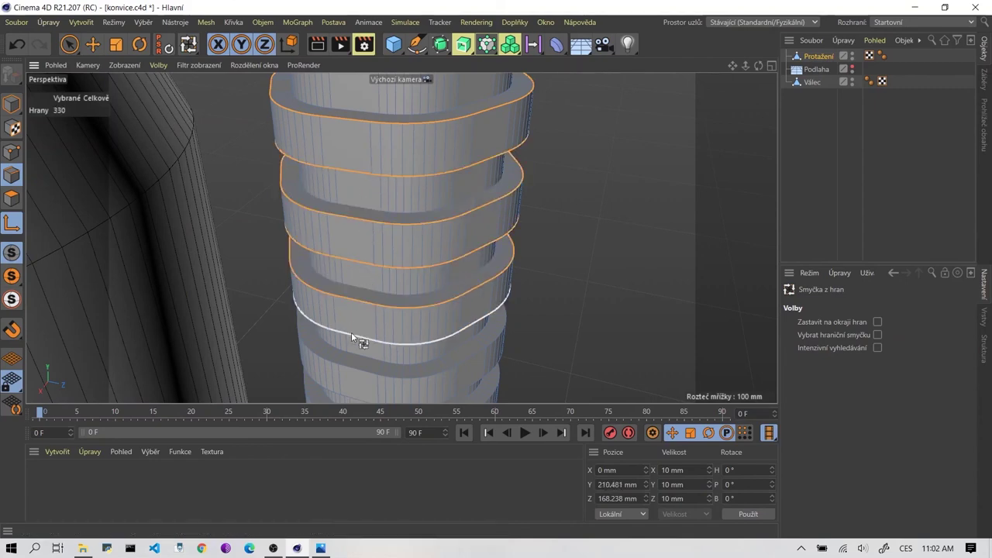
shift+click(351, 332)
Add the next grip rings' edge loops to the selection.
alt+drag(378, 303, 366, 187)
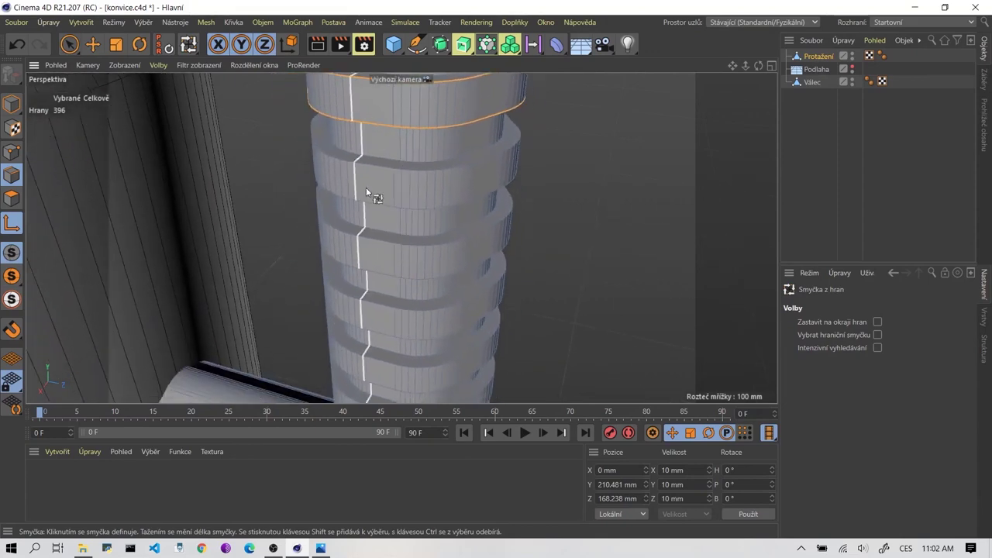
shift+click(377, 169)
shift+click(382, 204)
shift+click(377, 236)
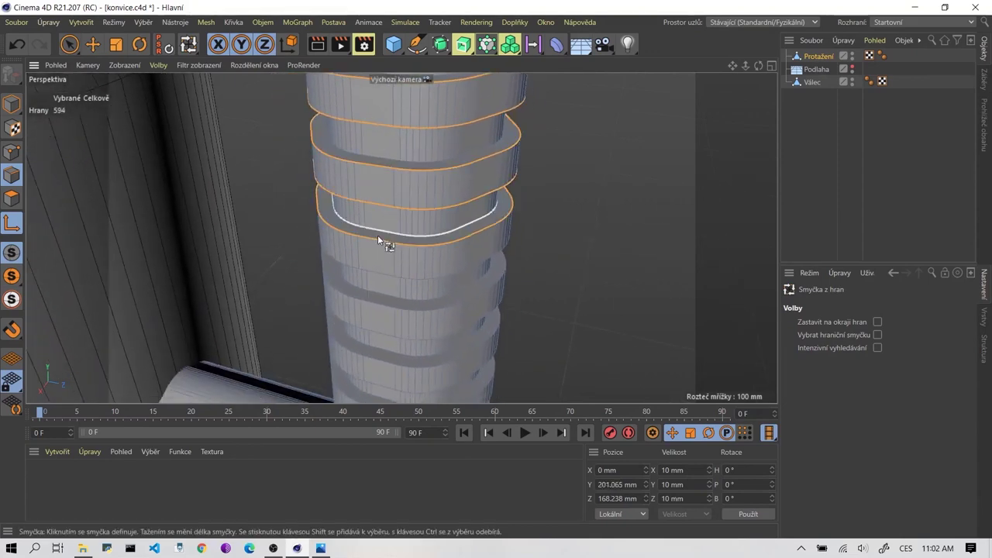
shift+click(379, 279)
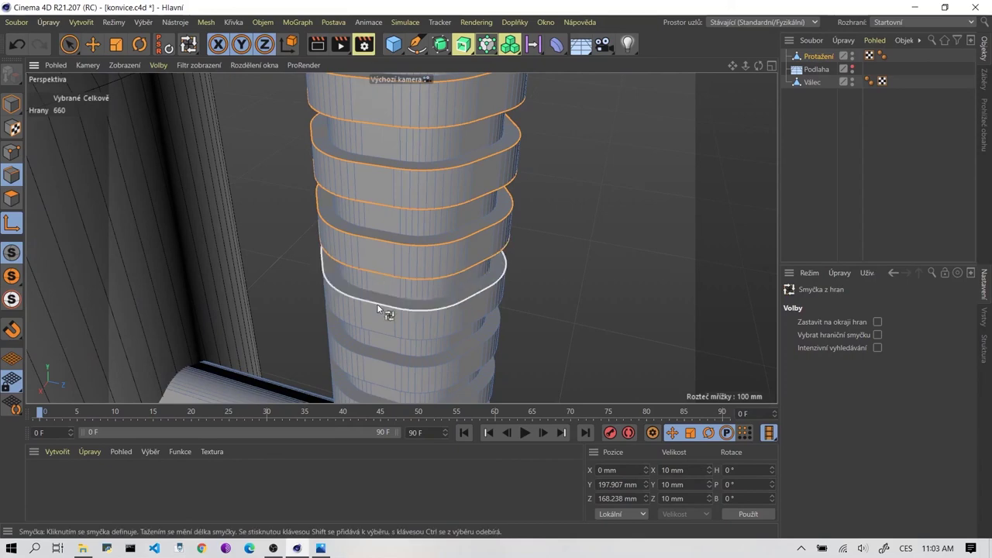
shift+click(380, 331)
shift+click(382, 361)
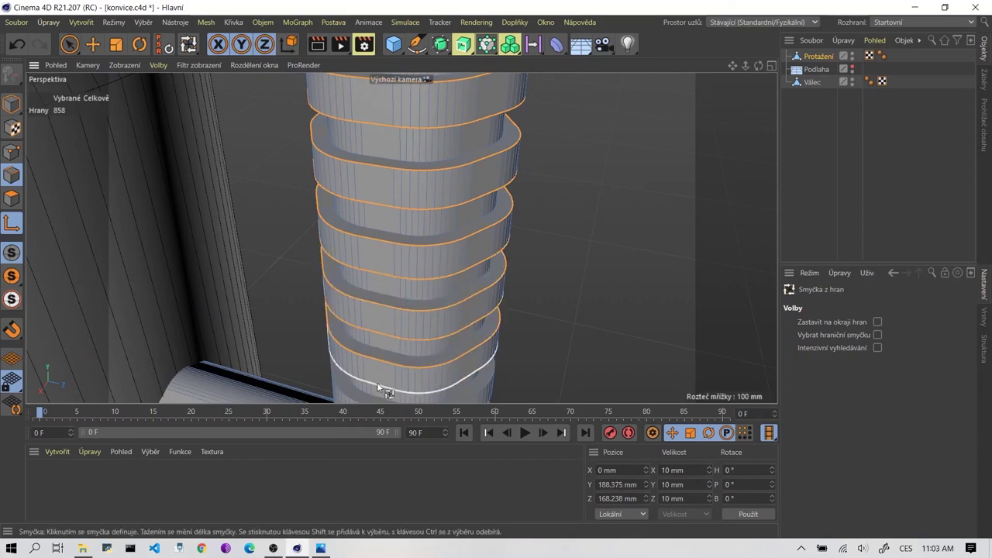
shift+click(379, 387)
Add the remaining ring edge loops, completing the grip selection.
scroll(429, 218, down, 3)
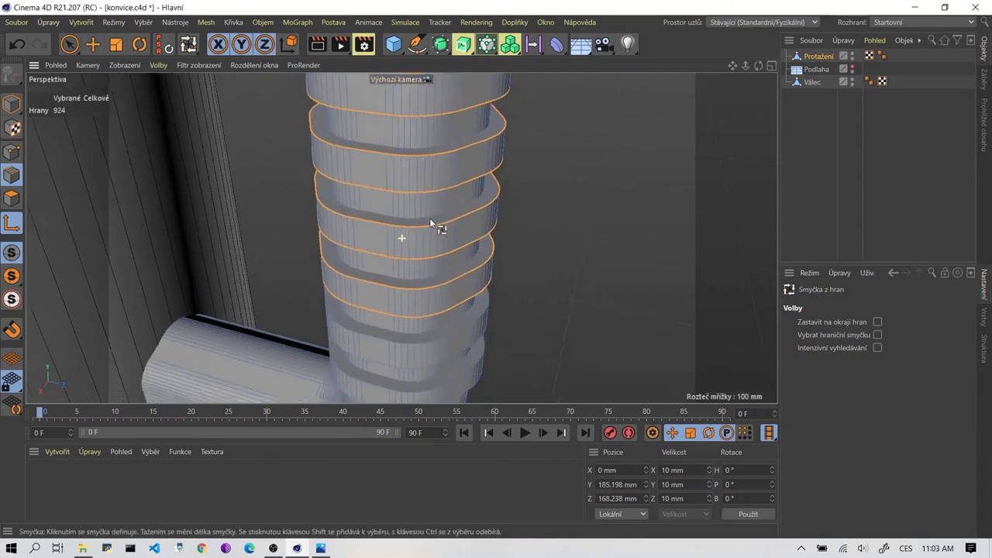
shift+click(376, 288)
shift+click(377, 307)
shift+click(378, 334)
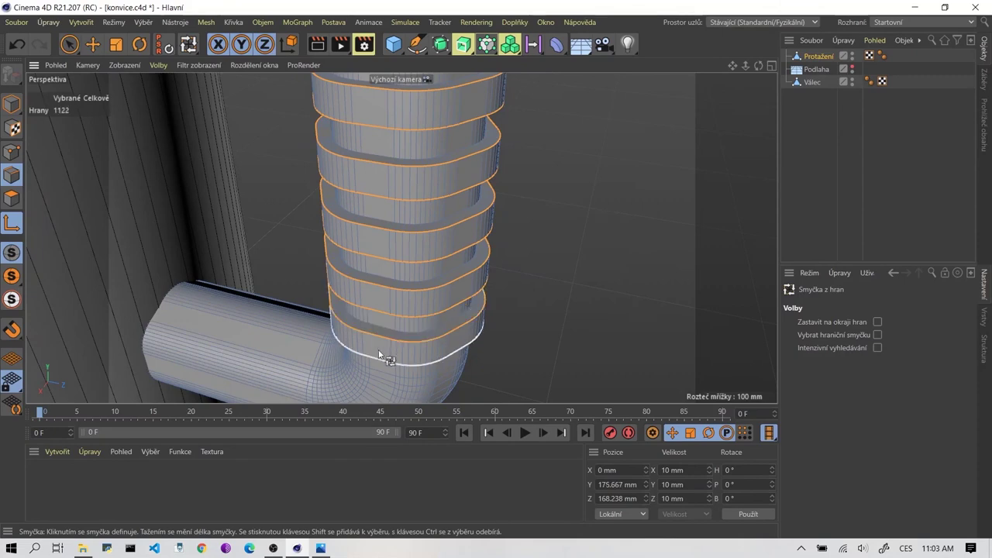
shift+click(378, 356)
mouse_move(427, 295)
alt+mouse_down()
mouse_move(466, 174)
mouse_move(362, 289)
mouse_move(384, 306)
mouse_move(350, 257)
mouse_move(402, 185)
mouse_move(377, 181)
mouse_move(401, 184)
alt+mouse_up()
Apply a trial Zaoblení (Bevel) to the ring edges and view the whole kettle.
right_click(402, 183)
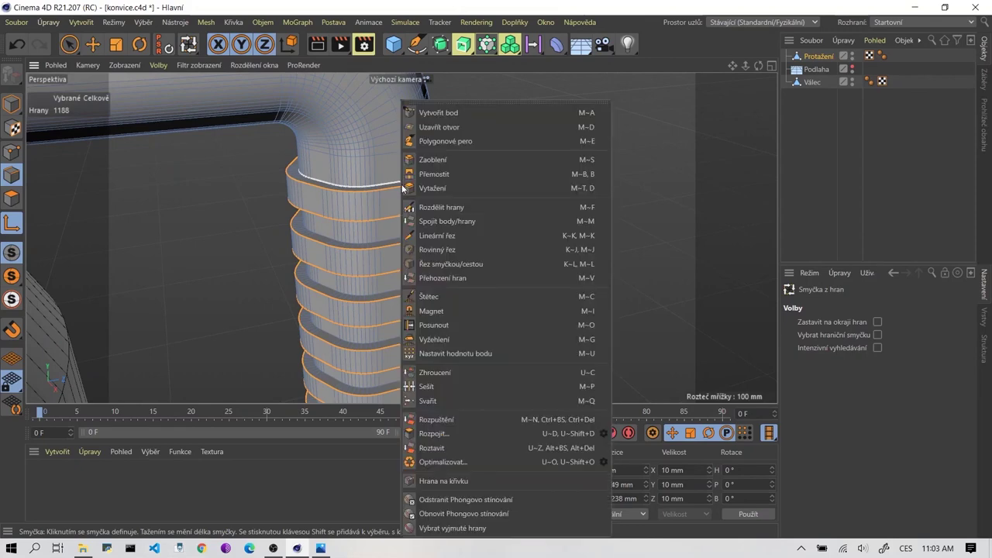
click(454, 160)
scroll(384, 177, up, 3)
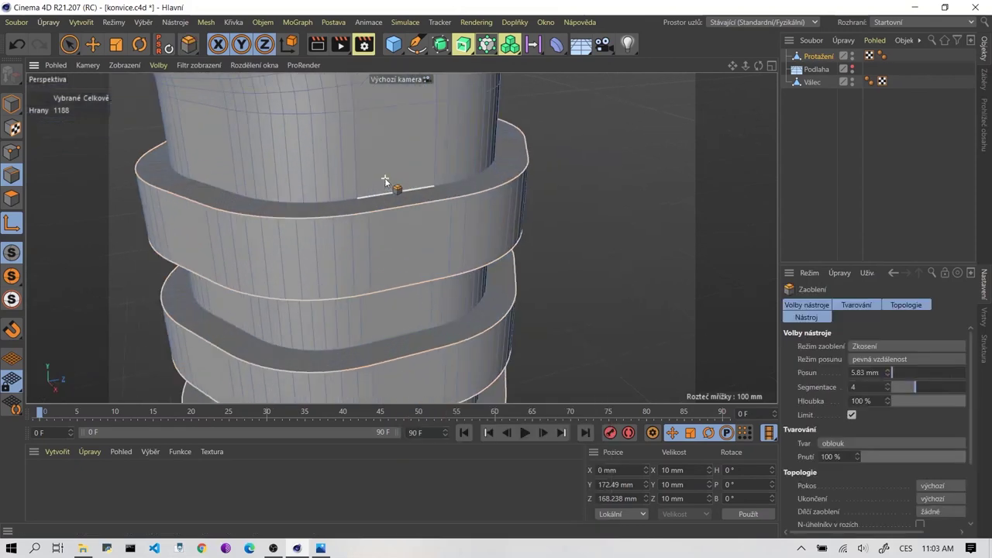
alt+drag(411, 206, 453, 215)
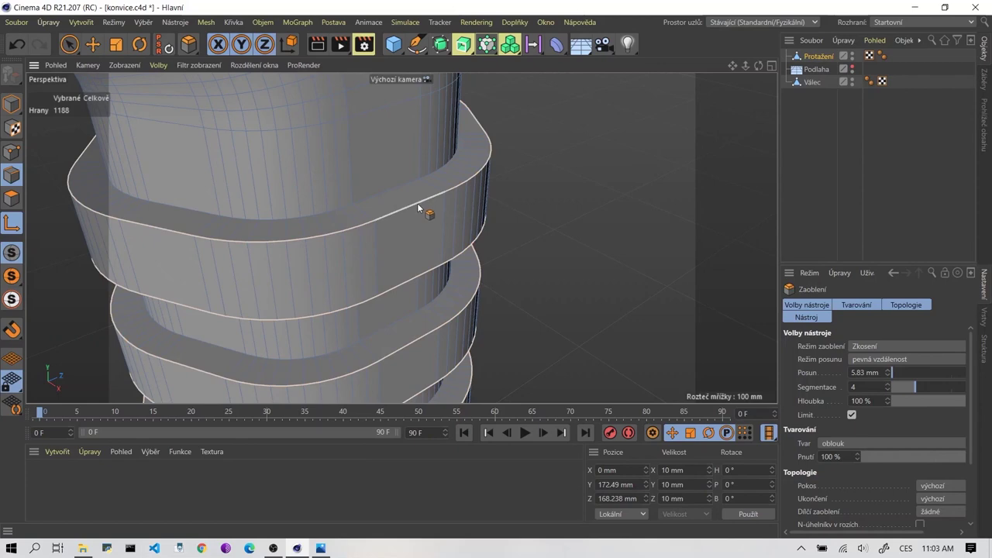
drag(417, 202, 421, 224)
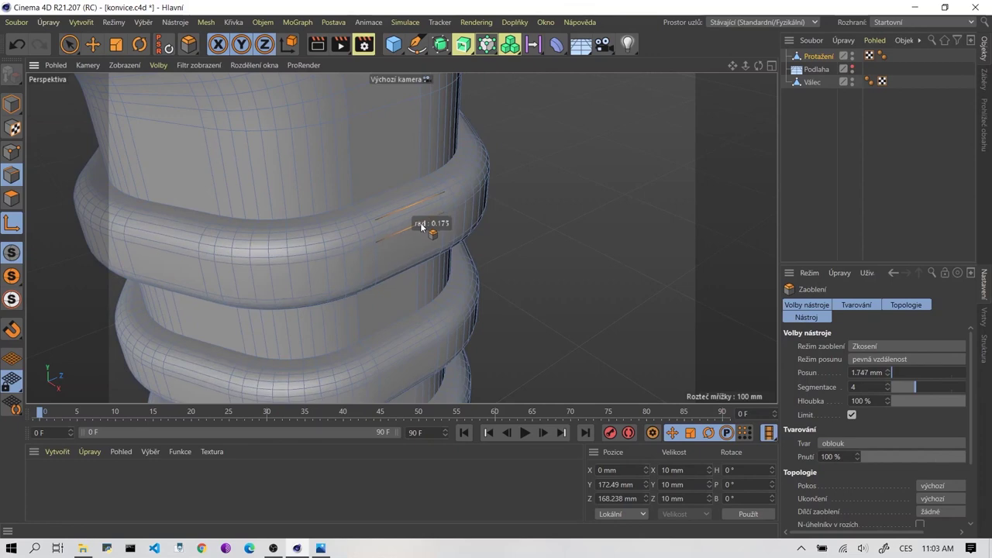
scroll(425, 226, down, 2)
scroll(445, 224, down, 3)
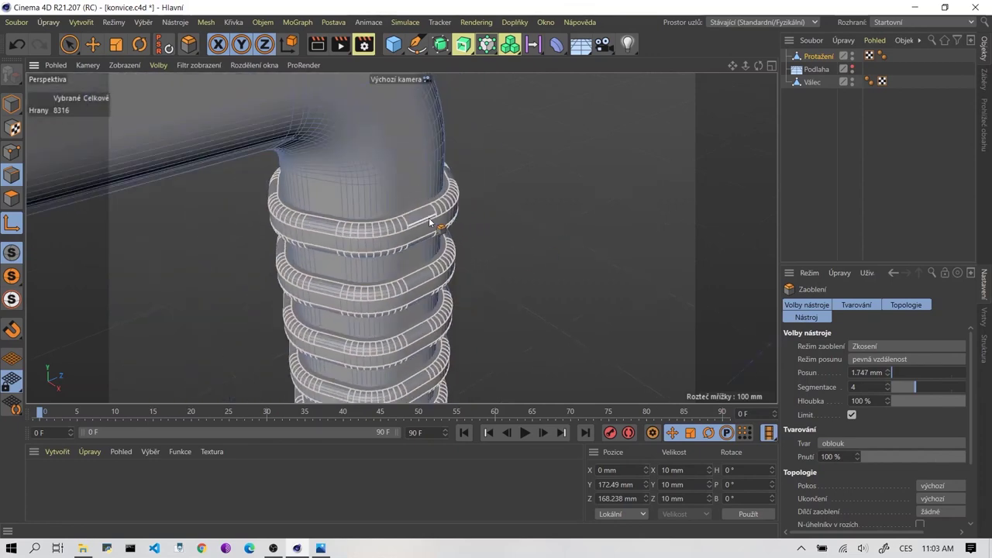
scroll(430, 223, down, 3)
mouse_move(437, 275)
alt+mouse_down()
mouse_move(268, 234)
mouse_move(625, 334)
alt+mouse_up()
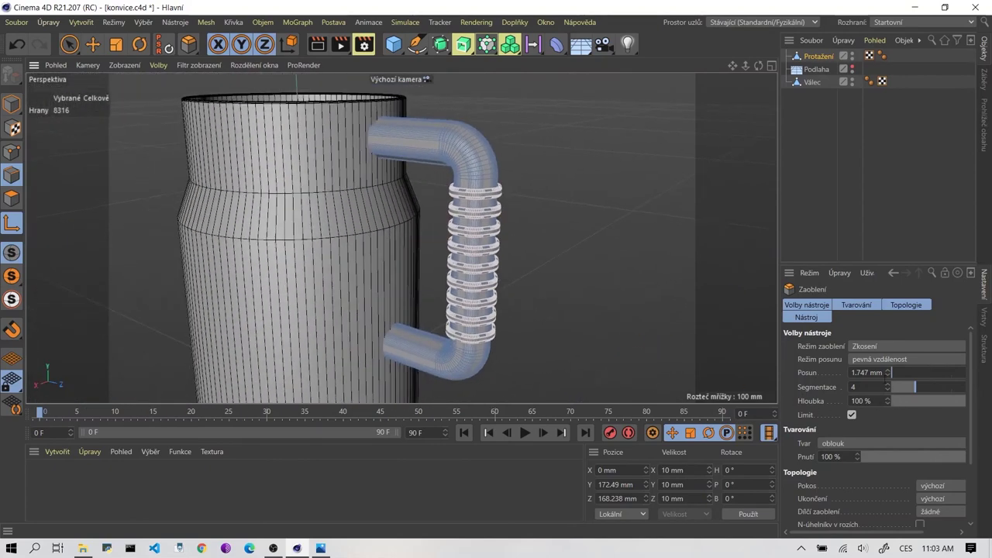
alt+middle_drag(344, 318, 379, 314)
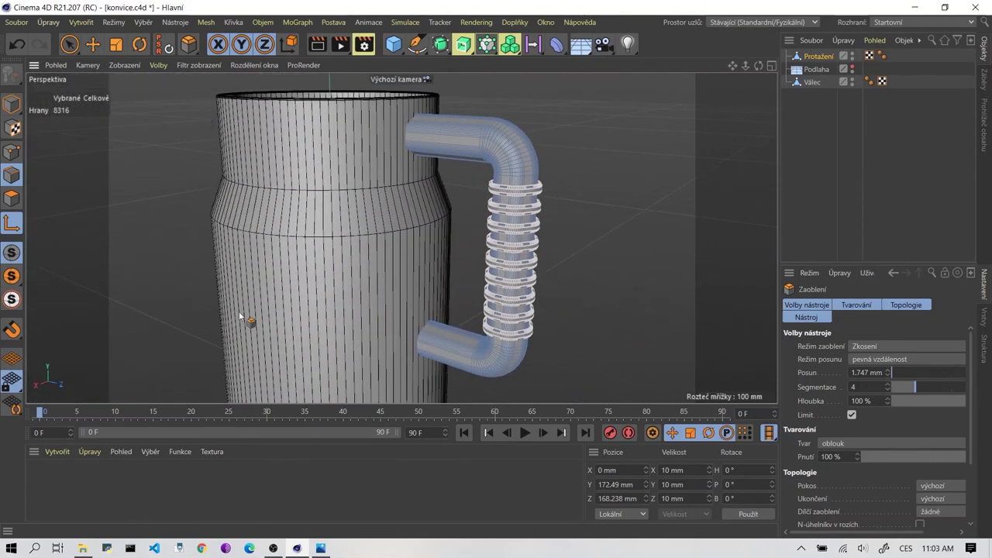
scroll(410, 233, up, 5)
scroll(625, 210, up, 5)
scroll(287, 195, up, 2)
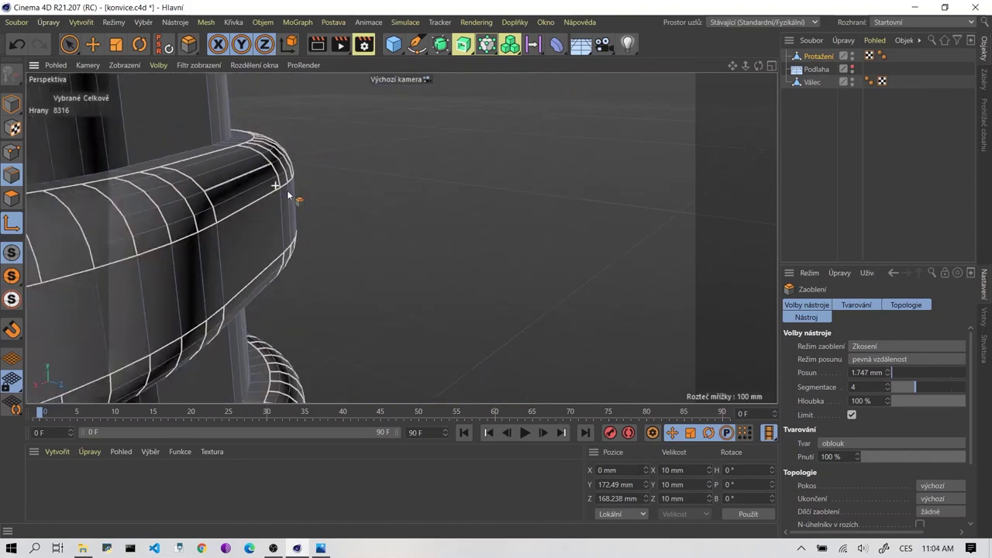
scroll(442, 261, up, 3)
scroll(331, 132, up, 2)
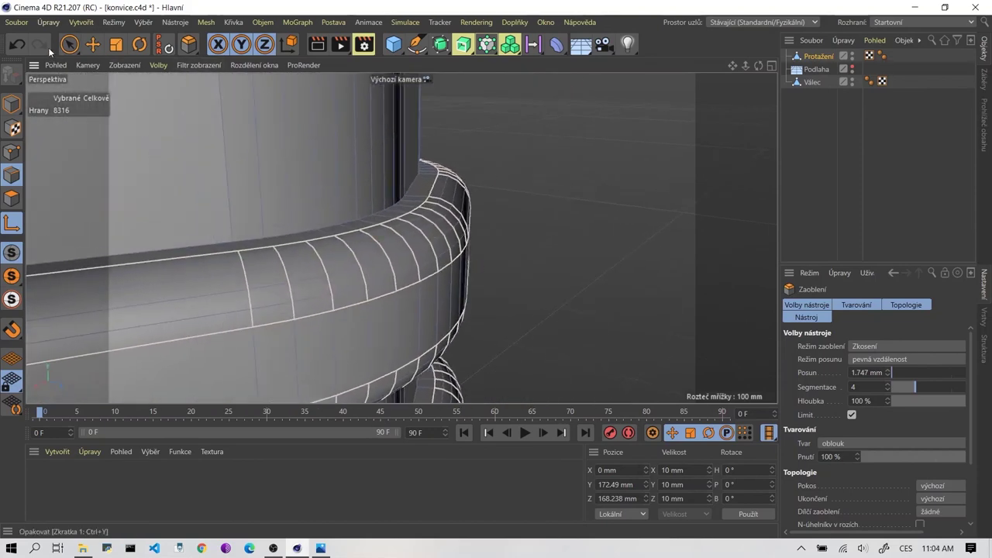
Undo and redo the bevel at 2.621 mm offset with 4 subdivisions.
key(ctrl+z)
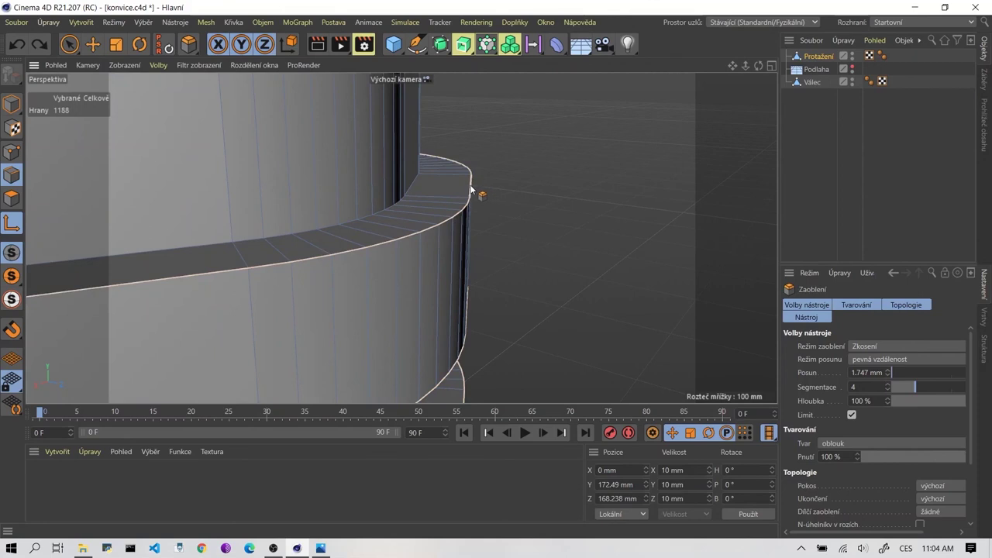
mouse_move(472, 194)
mouse_down()
mouse_move(491, 200)
mouse_move(576, 287)
mouse_up()
scroll(543, 255, down, 3)
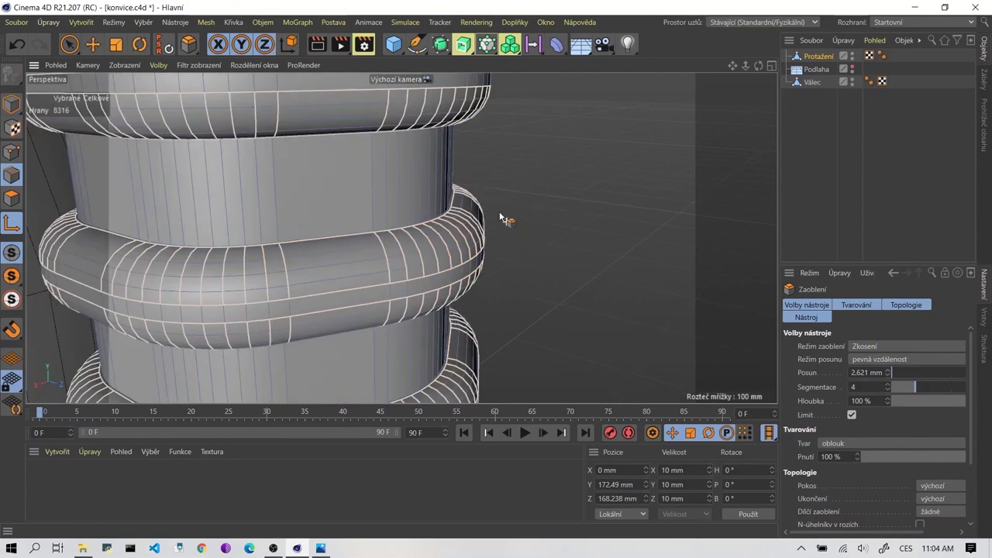
scroll(496, 211, down, 3)
scroll(480, 201, down, 2)
mouse_move(478, 199)
alt+mouse_down()
mouse_move(465, 233)
mouse_move(473, 261)
mouse_move(533, 232)
alt+mouse_up()
Finish the bevel, switch to Model mode and deselect the handle.
click(93, 44)
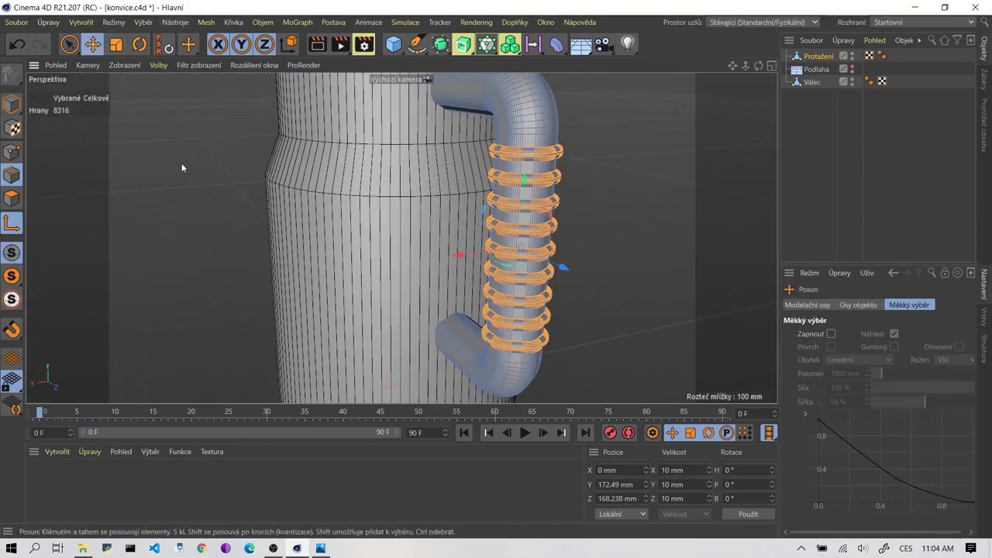
scroll(249, 113, down, 2)
scroll(401, 237, down, 2)
mouse_move(401, 237)
alt+mouse_down()
mouse_move(323, 262)
mouse_move(338, 249)
alt+mouse_up()
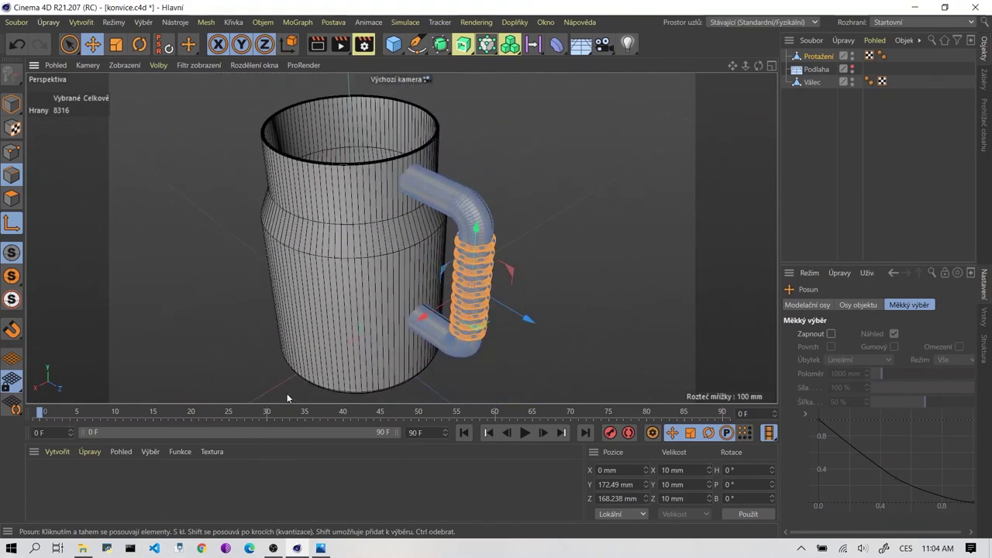
click(11, 105)
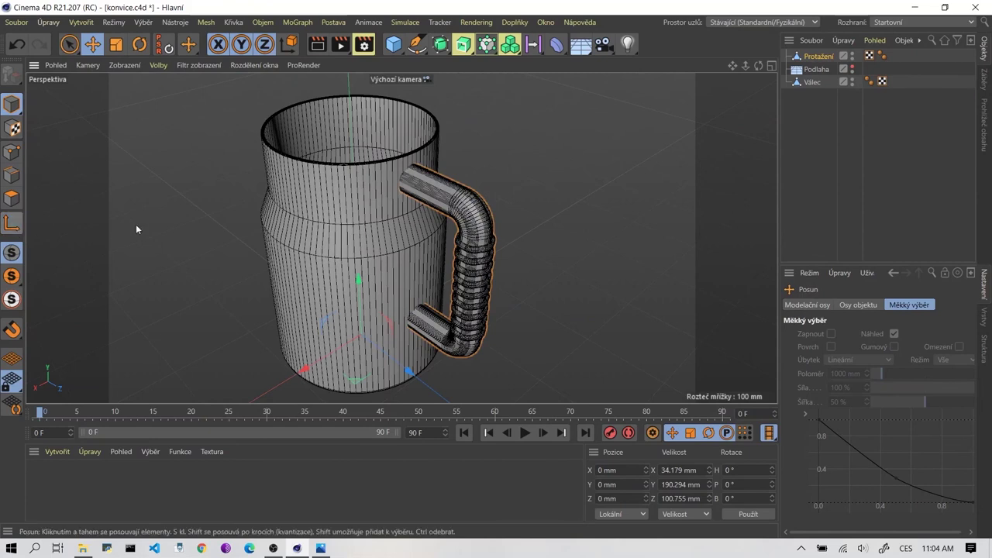
click(170, 226)
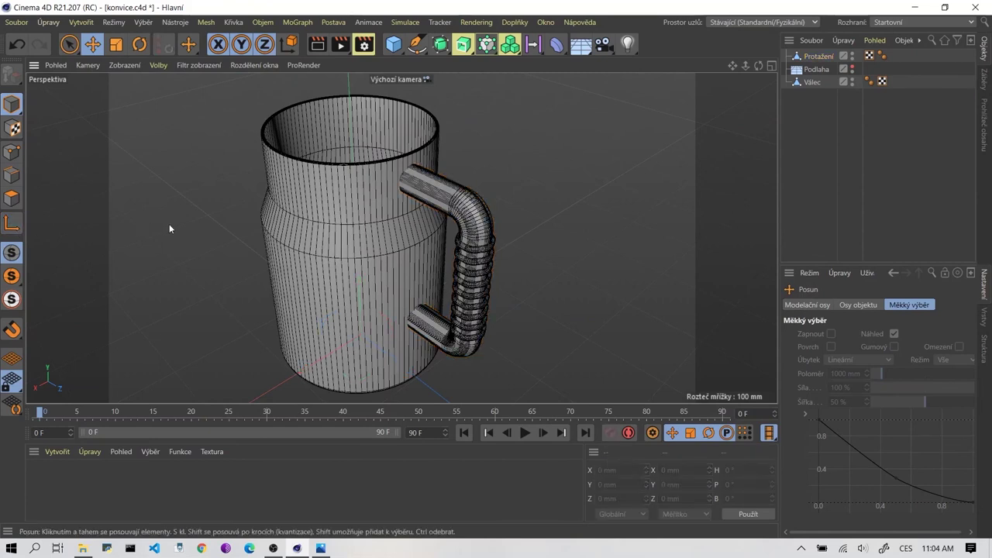
Check the kettle in the enlarged side and perspective views, then open 01.jpg for comparison.
middle_click(376, 189)
scroll(284, 171, down, 3)
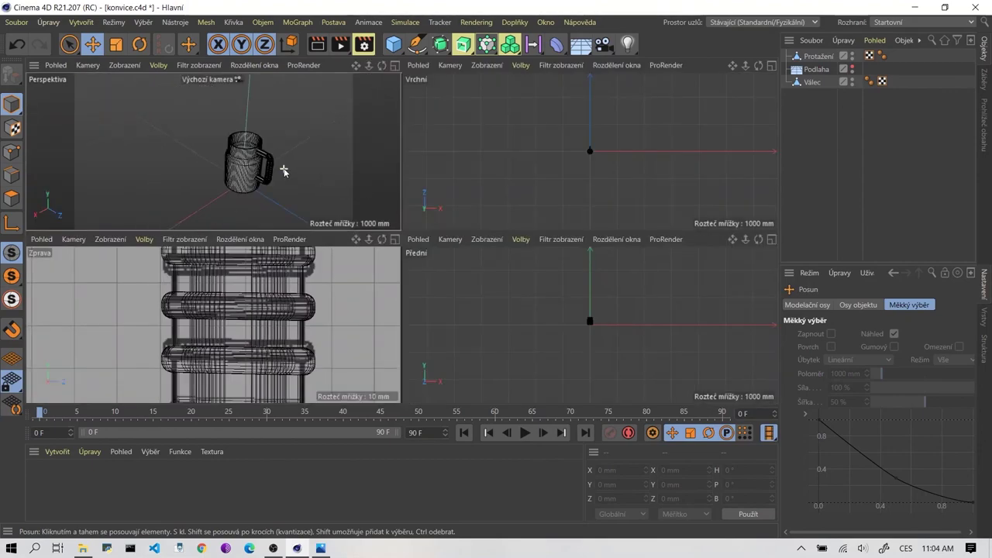
middle_click(279, 316)
scroll(295, 307, down, 2)
scroll(306, 299, down, 2)
scroll(263, 306, down, 2)
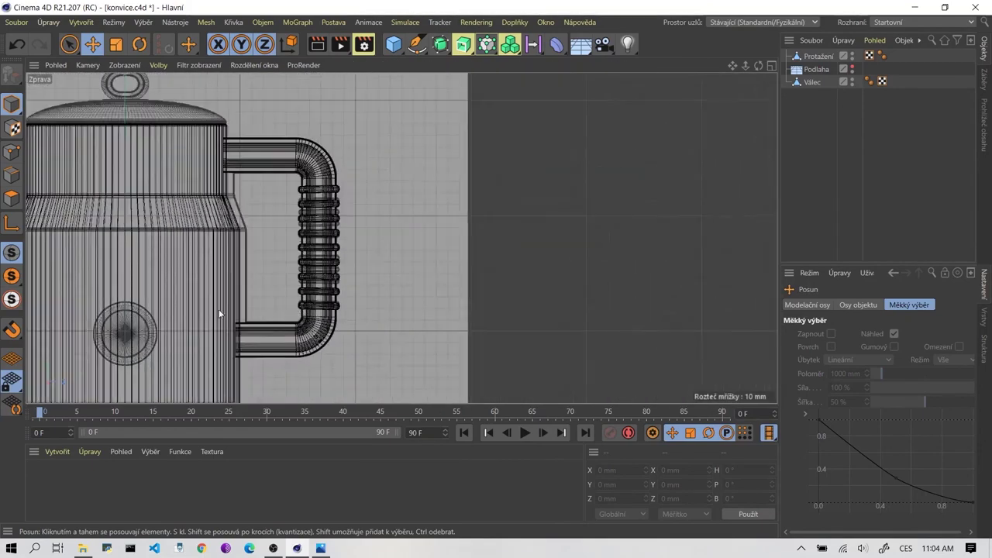
middle_drag(219, 314, 480, 169)
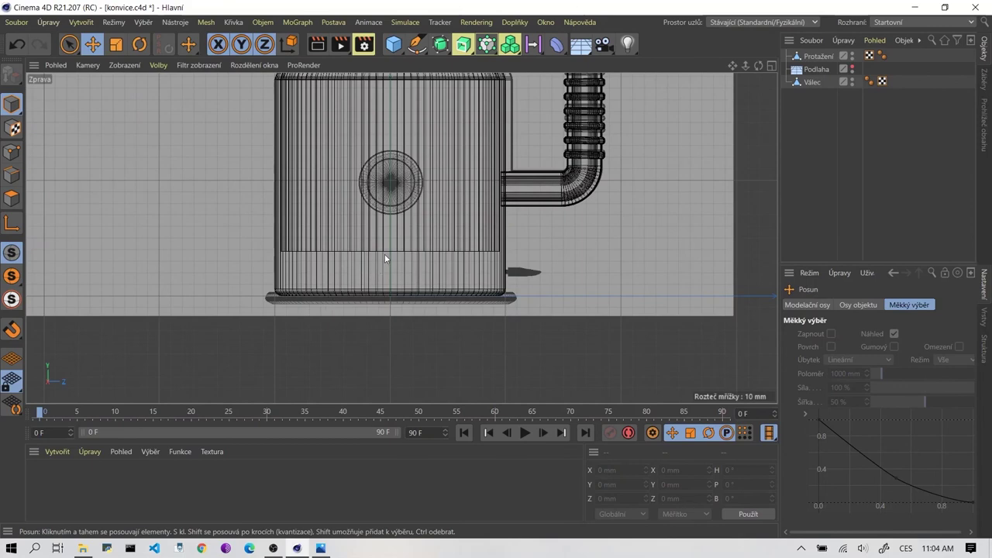
scroll(418, 286, up, 3)
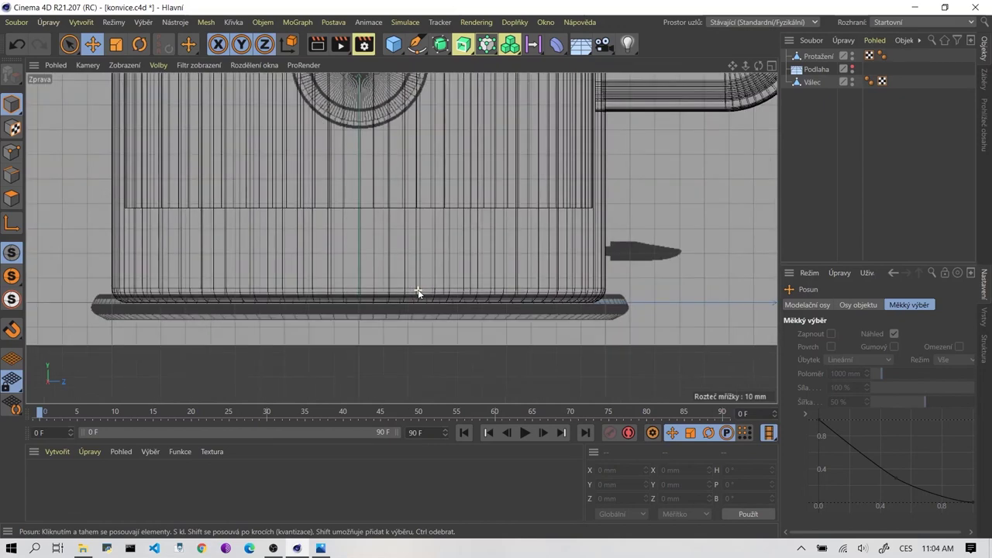
middle_click(487, 281)
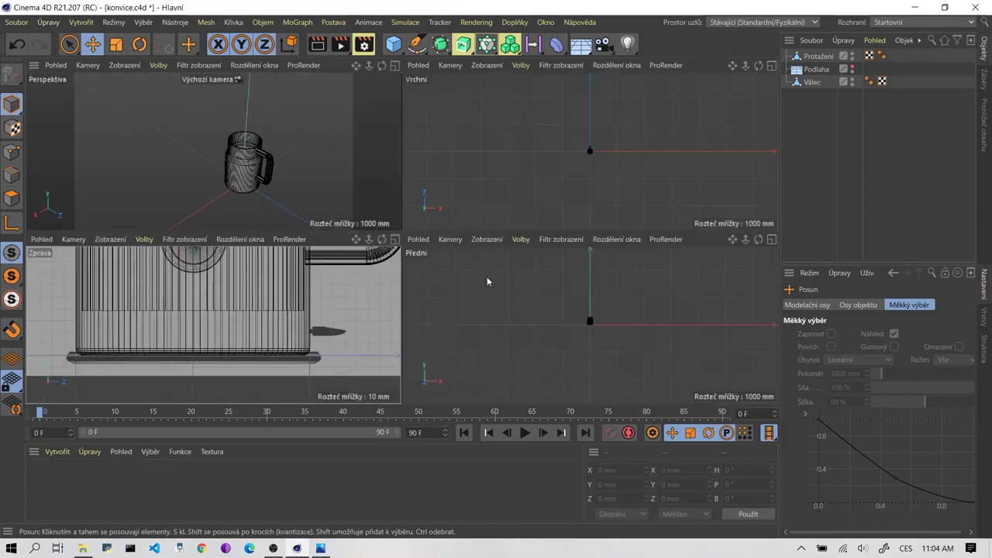
middle_click(283, 190)
scroll(589, 256, up, 2)
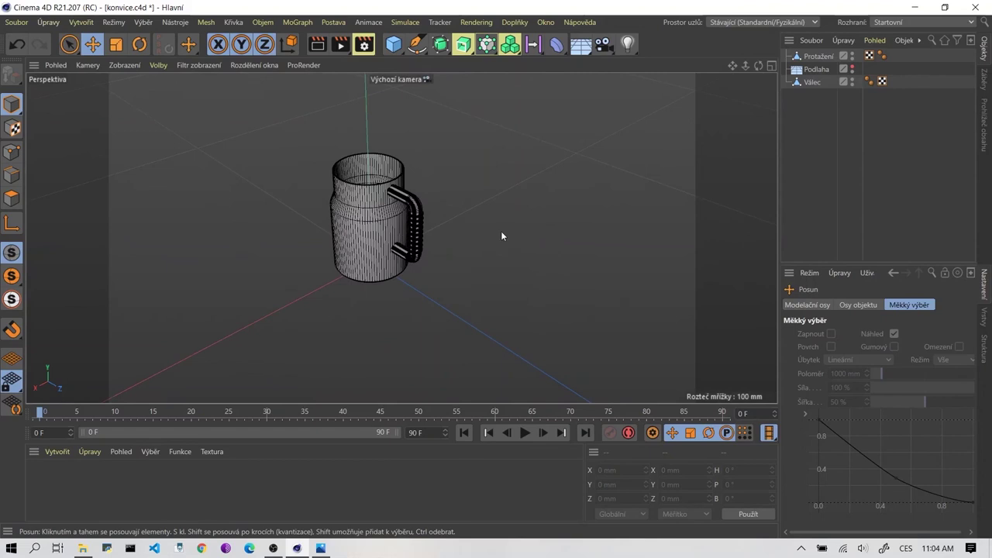
middle_click(461, 237)
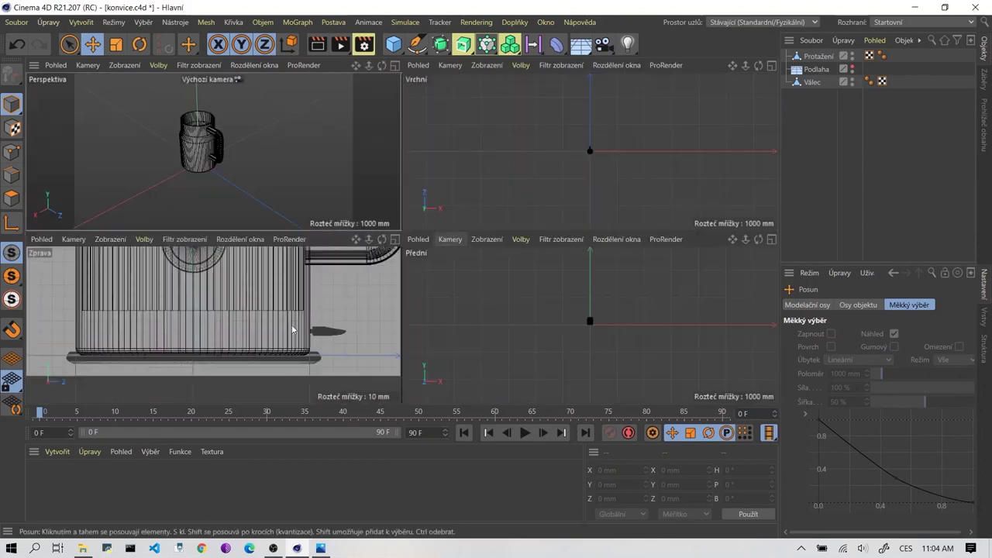
click(321, 547)
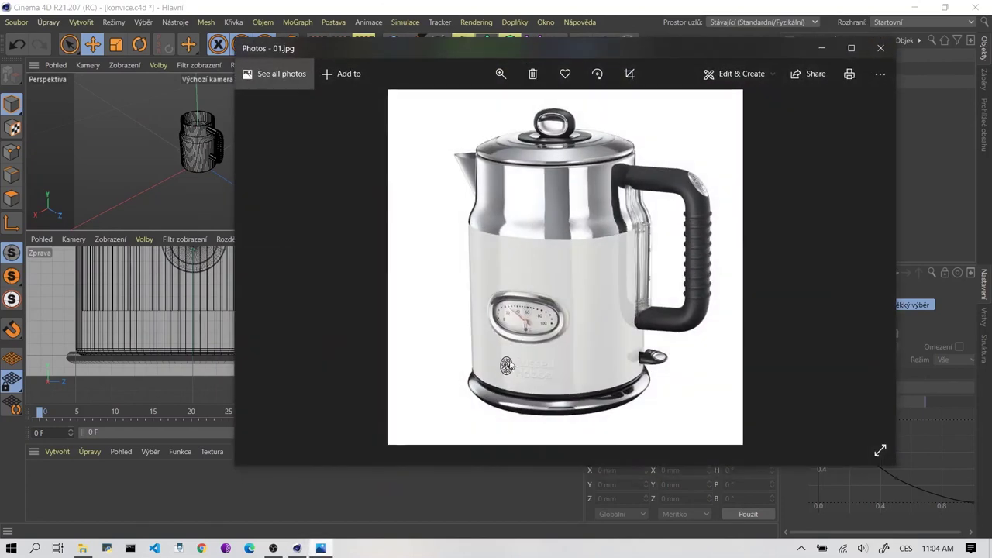
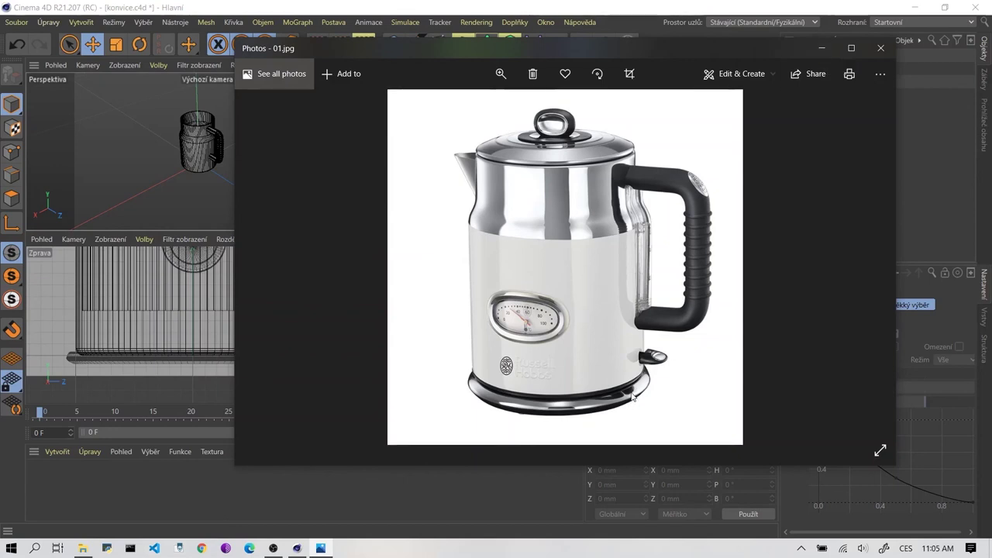
Minimize the kettle reference photo and zoom the Zprava side view.
click(833, 49)
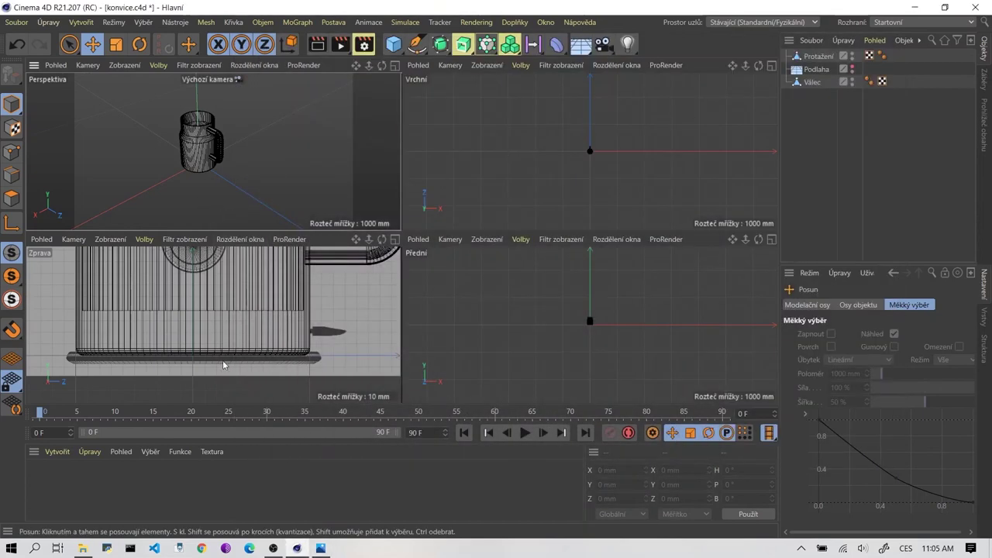
scroll(217, 330, down, 5)
scroll(221, 318, up, 2)
scroll(215, 324, up, 3)
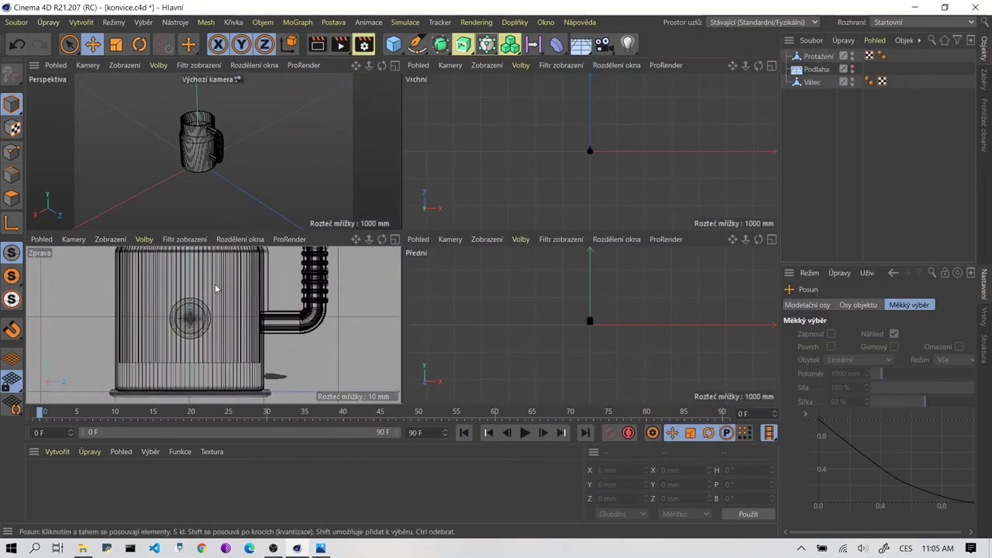
scroll(217, 309, down, 1)
scroll(217, 321, down, 1)
scroll(217, 333, down, 1)
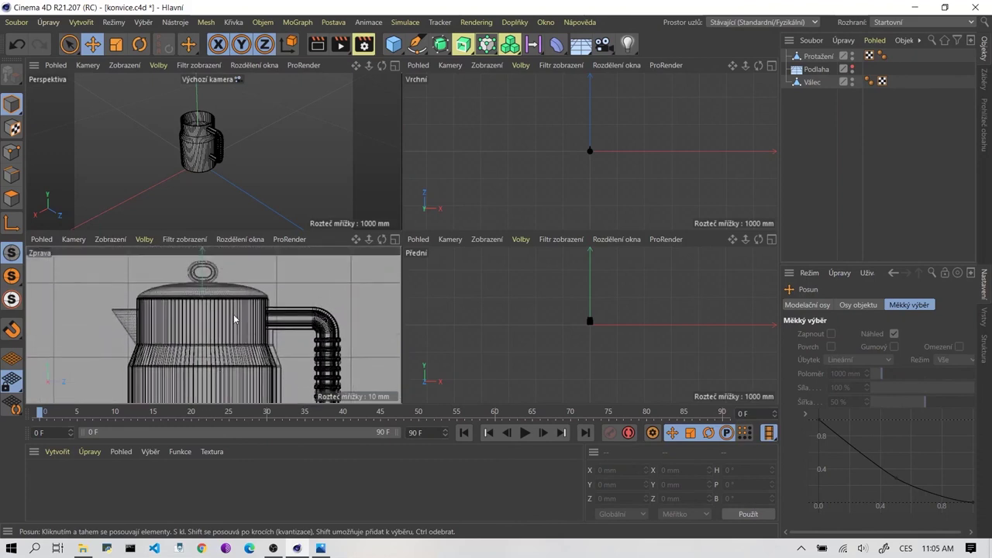
scroll(226, 333, down, 2)
scroll(231, 313, up, 2)
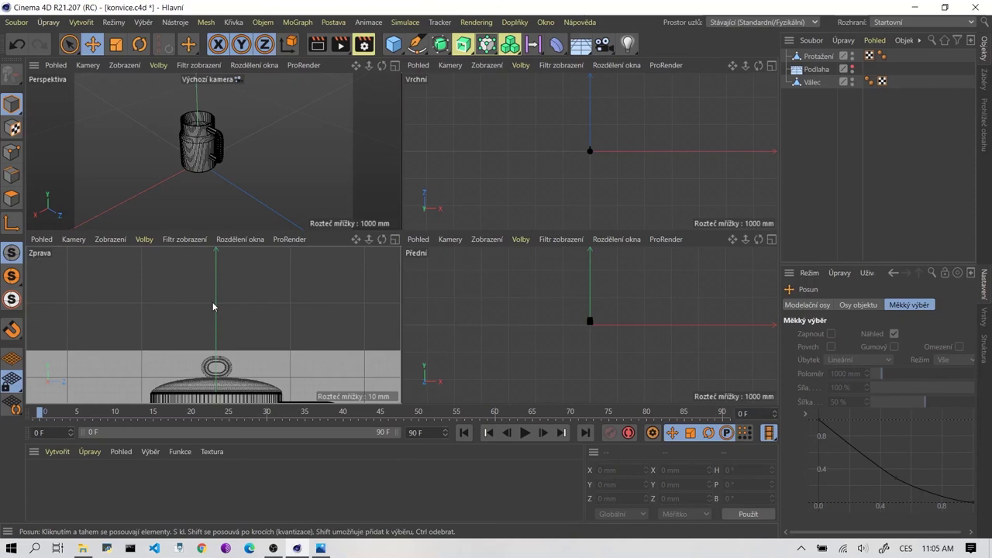
Zoom and pan the side view to frame the kettle base.
scroll(191, 268, down, 2)
scroll(336, 308, down, 3)
scroll(213, 326, down, 2)
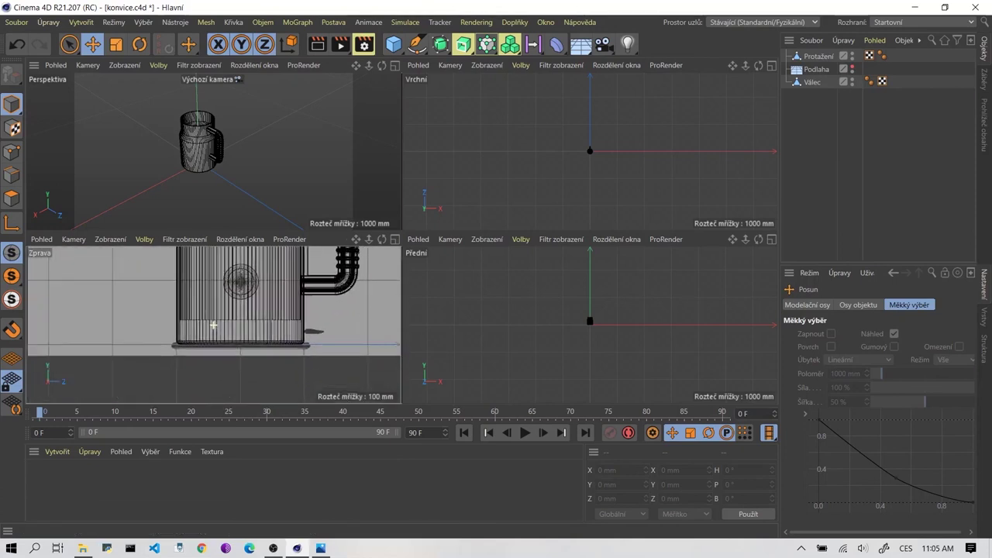
middle_drag(213, 325, 254, 372)
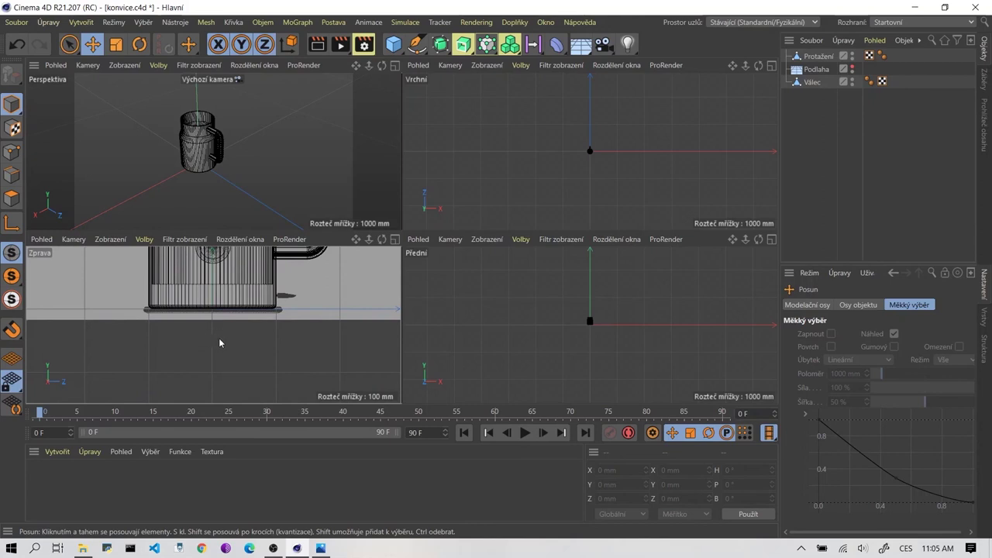
Maximize the right view and zoom in around the kettle base.
middle_click(233, 352)
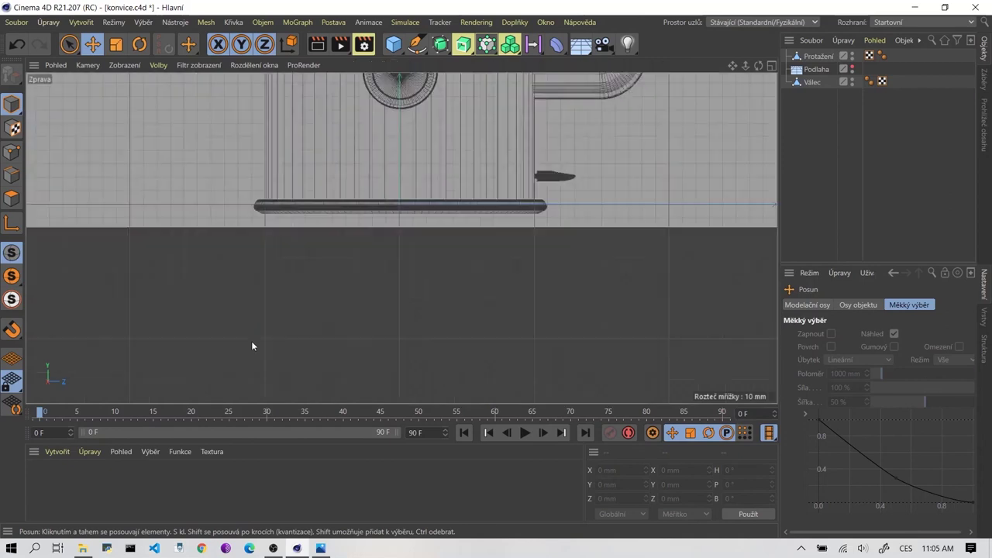
scroll(485, 256, up, 2)
scroll(488, 252, up, 1)
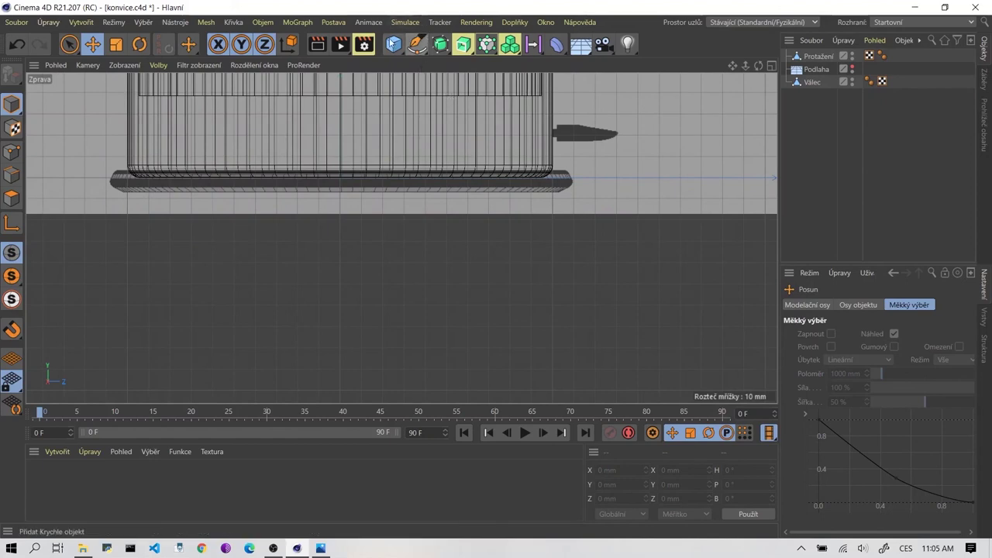
Draw a closed Pen spline below the kettle, a long outline stretching far right.
click(417, 44)
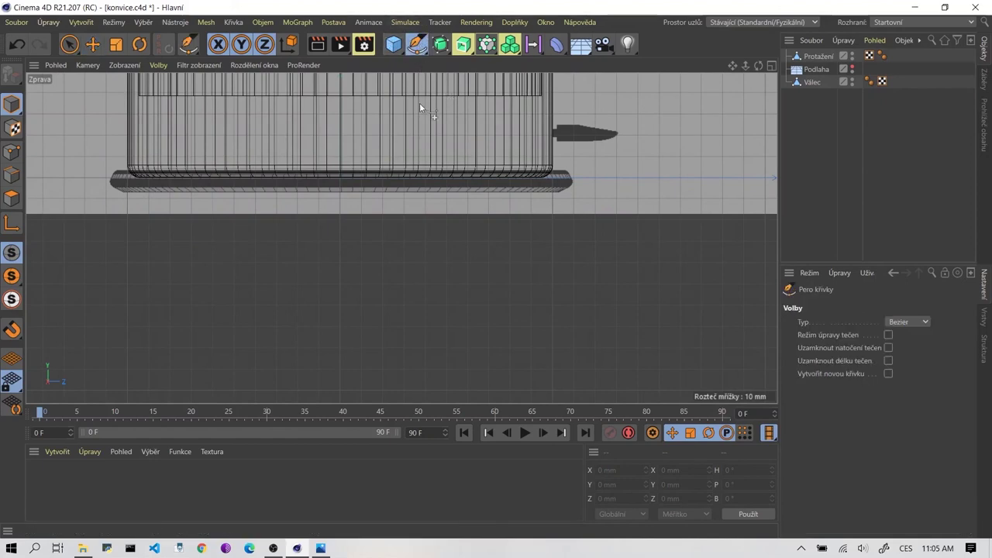
click(340, 234)
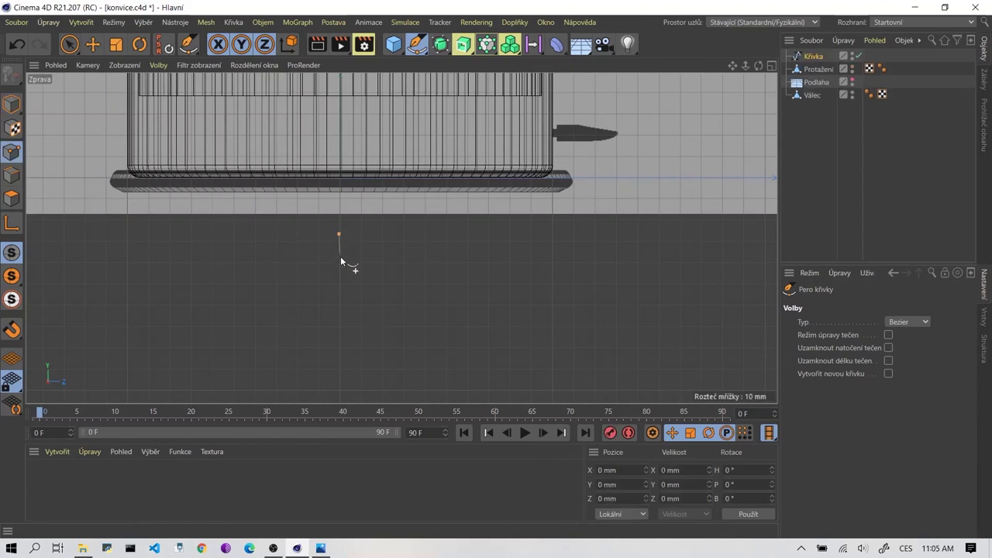
click(340, 263)
click(571, 262)
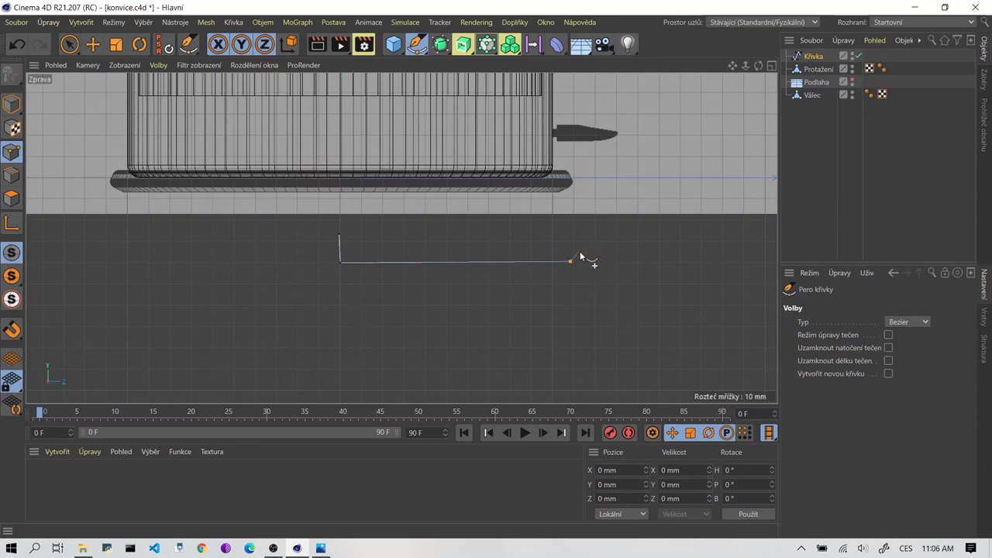
click(571, 236)
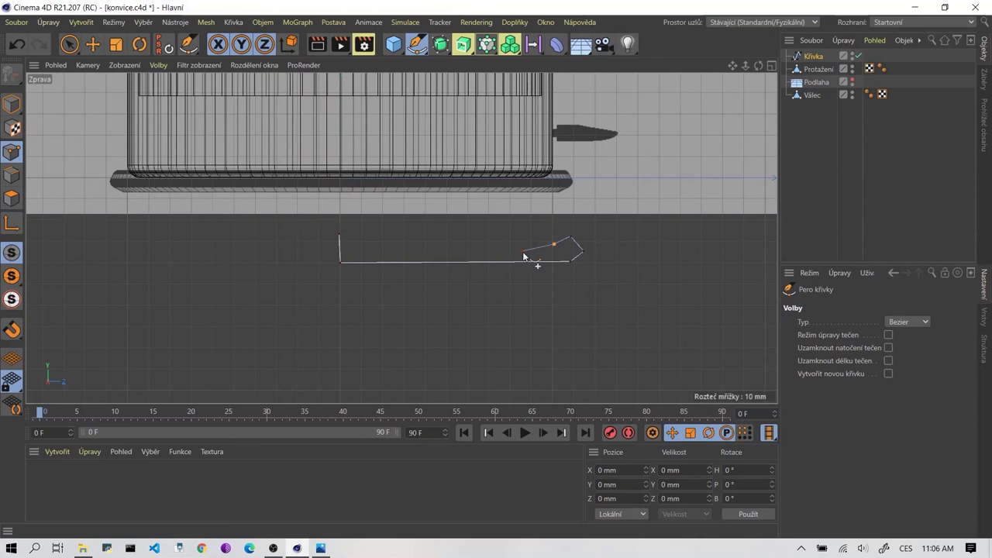
click(339, 238)
Return to Move and nudge the spline's top-left point slightly down.
key(e)
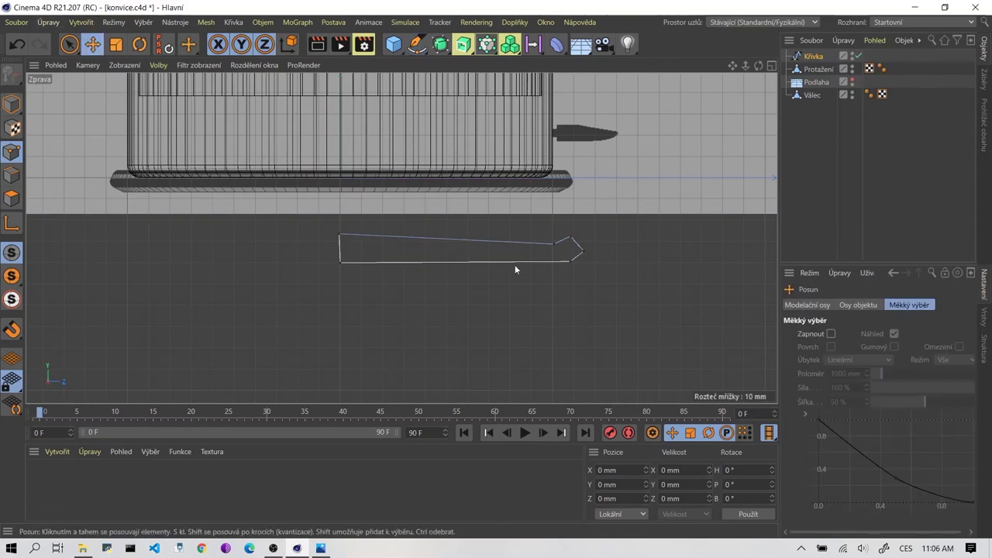
scroll(519, 265, up, 3)
scroll(503, 262, up, 1)
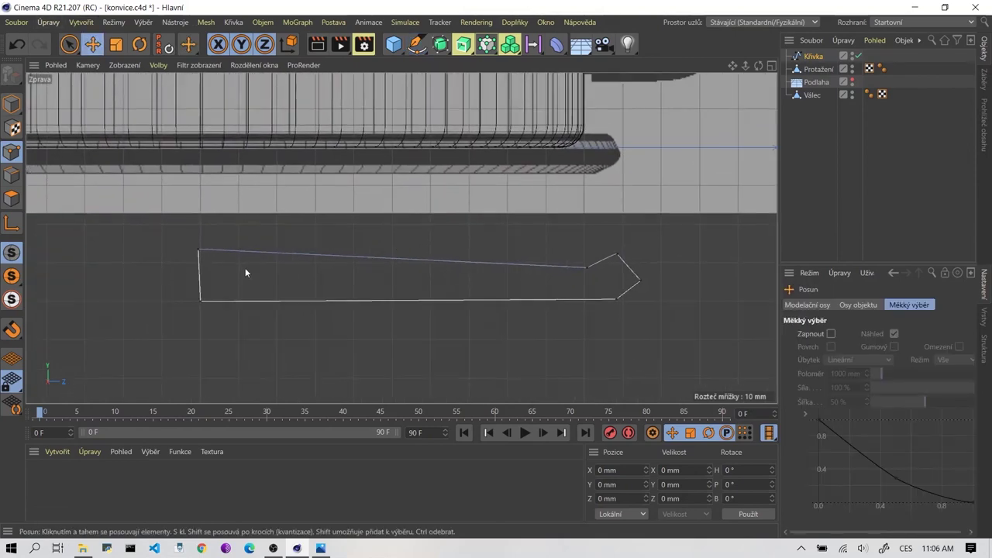
click(194, 250)
drag(246, 204, 247, 211)
click(225, 317)
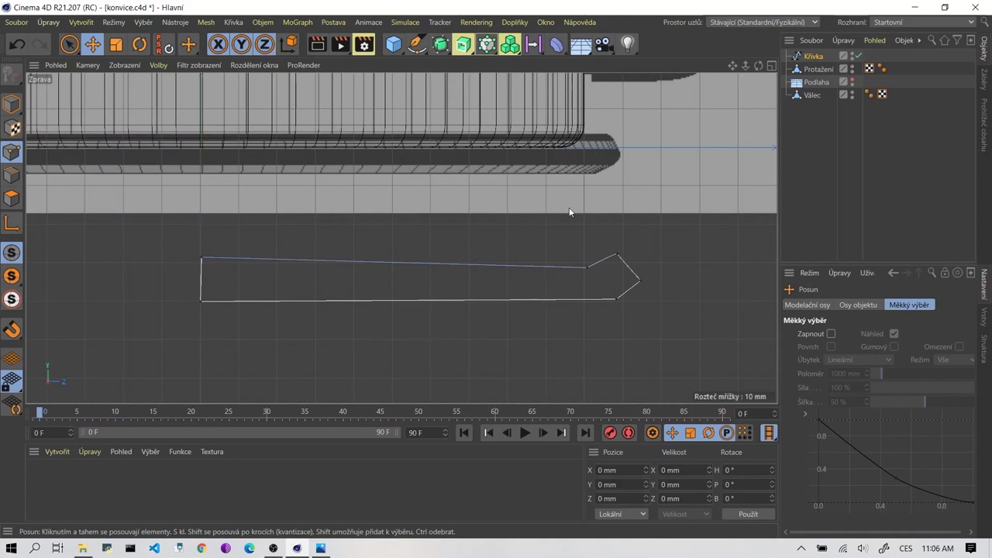
click(201, 257)
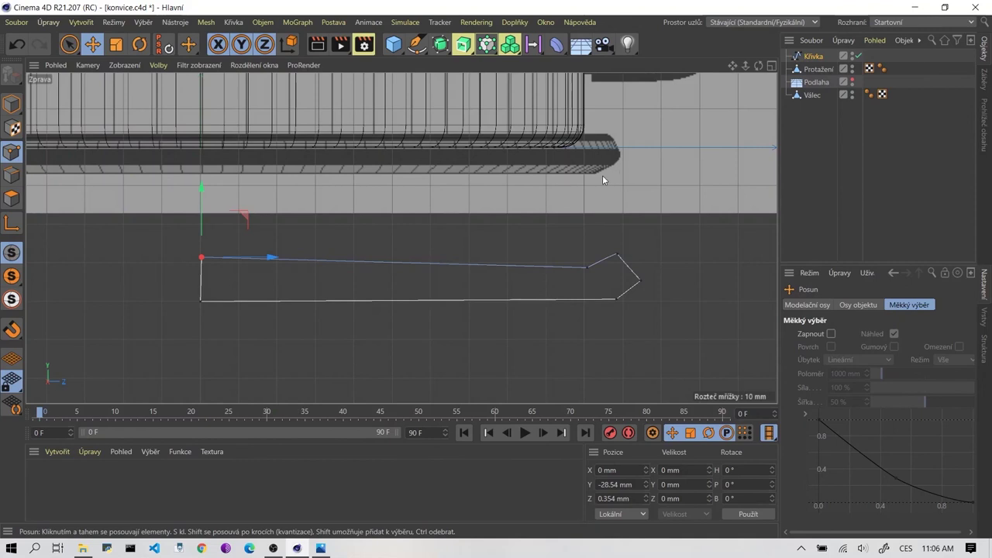
click(216, 320)
Set the top-left and bottom-left spline points to Z 0 mm.
click(202, 258)
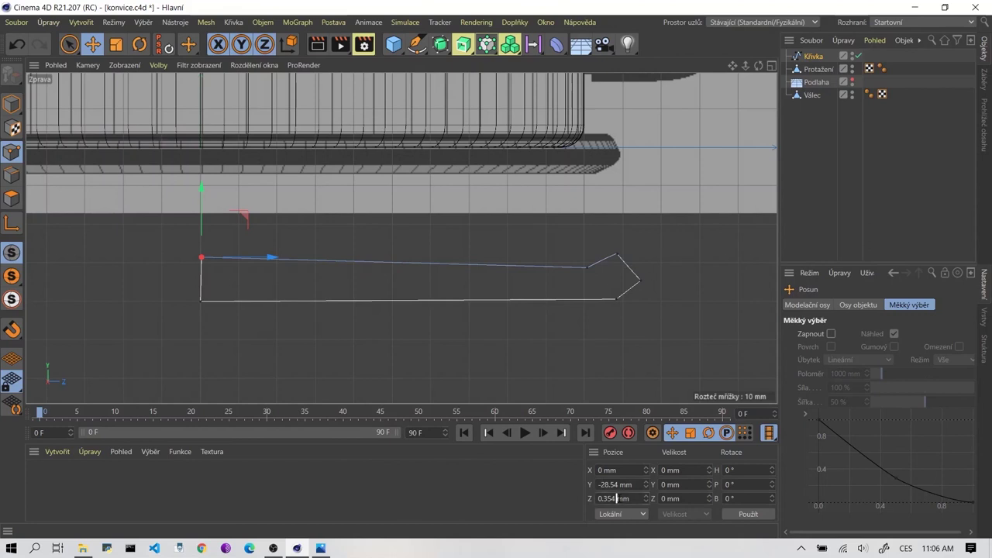
double_click(608, 498)
text(0)
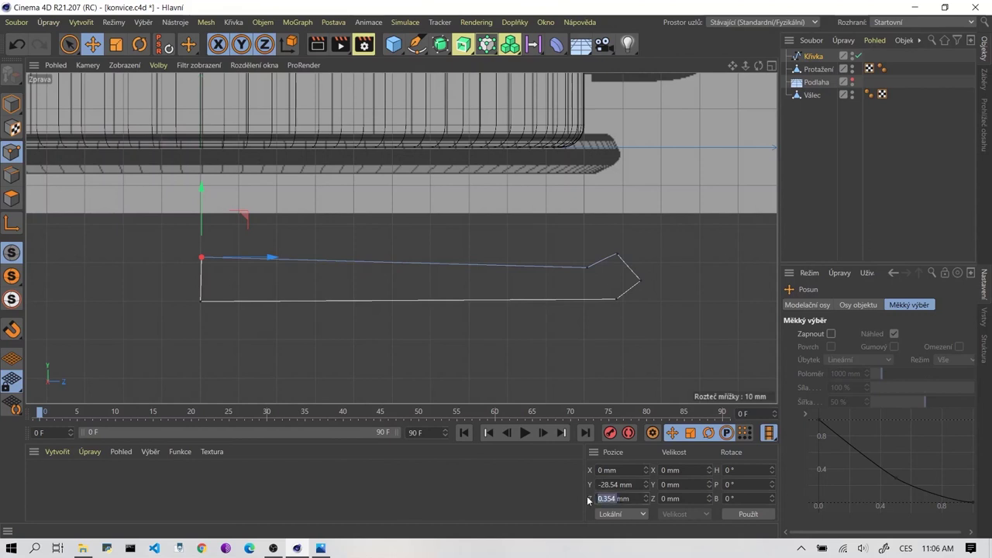
key(Return)
click(219, 310)
click(203, 302)
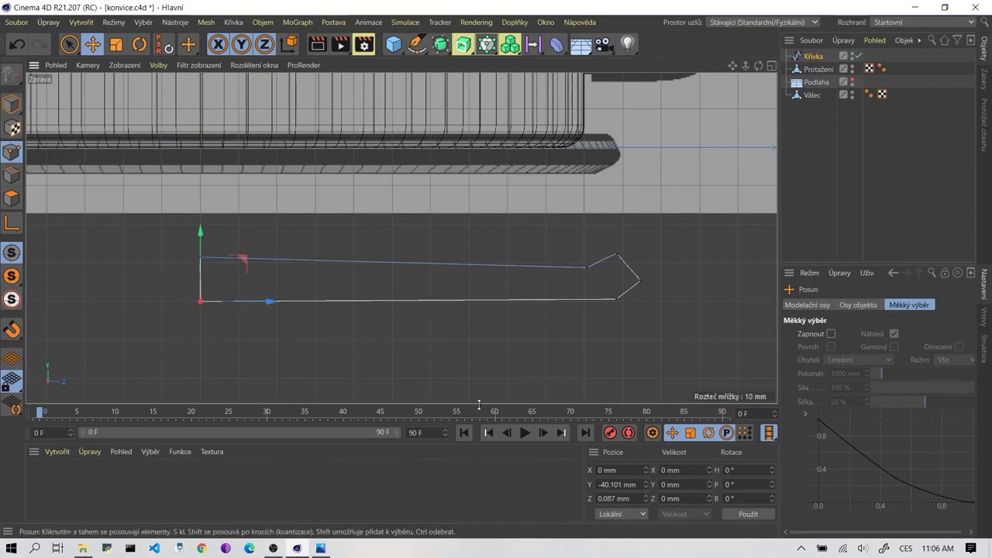
double_click(608, 498)
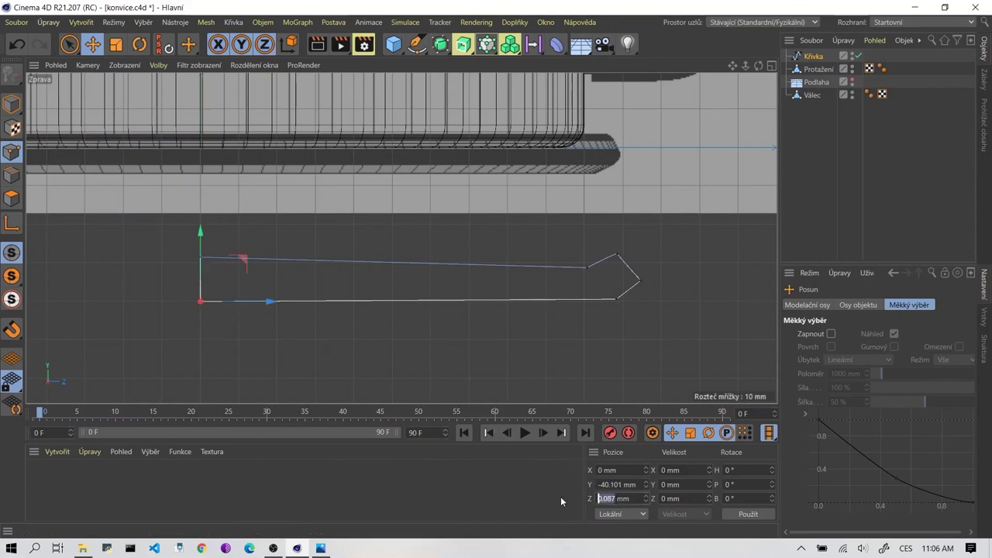
text(0)
key(Return)
Set both bottom corner points of the spline to Y -40 mm.
click(234, 260)
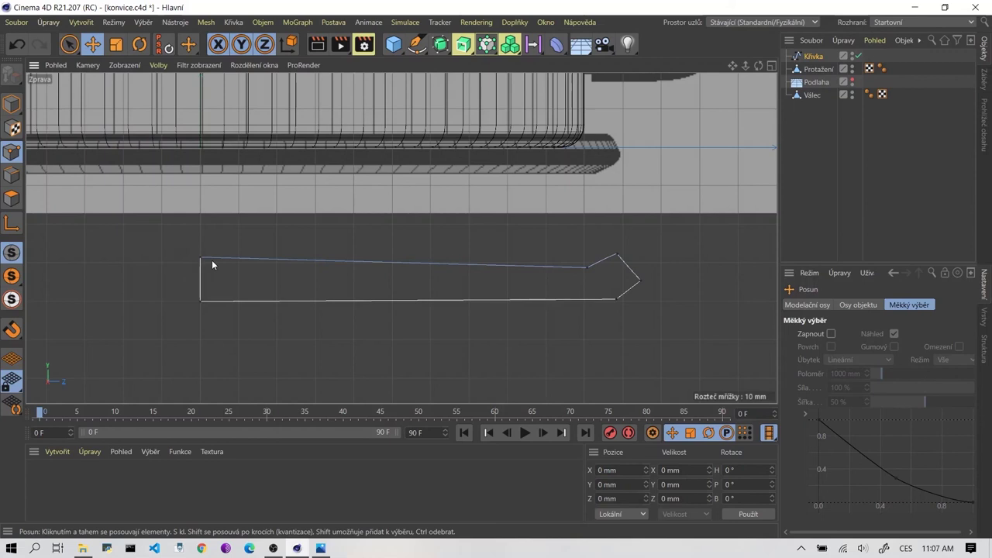
click(202, 300)
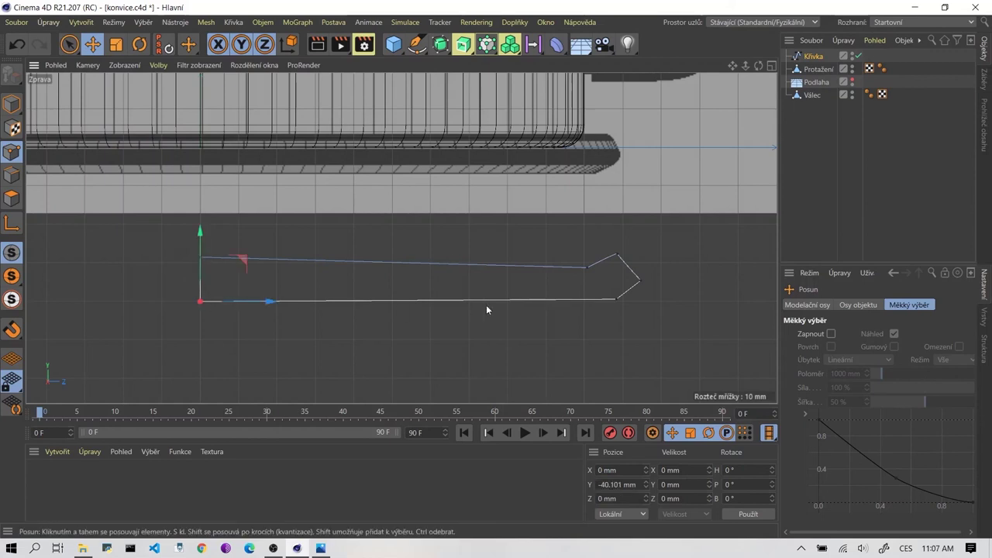
click(612, 302)
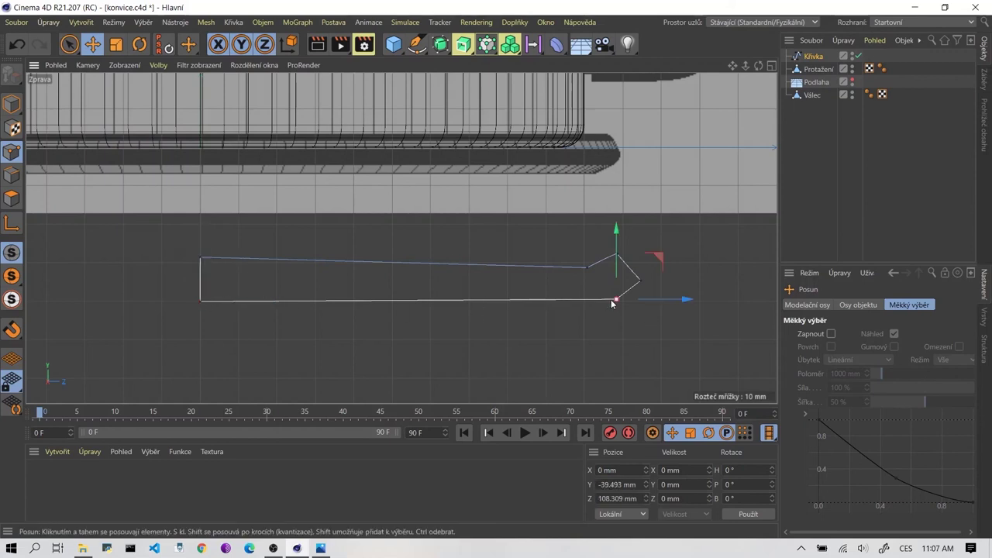
click(198, 302)
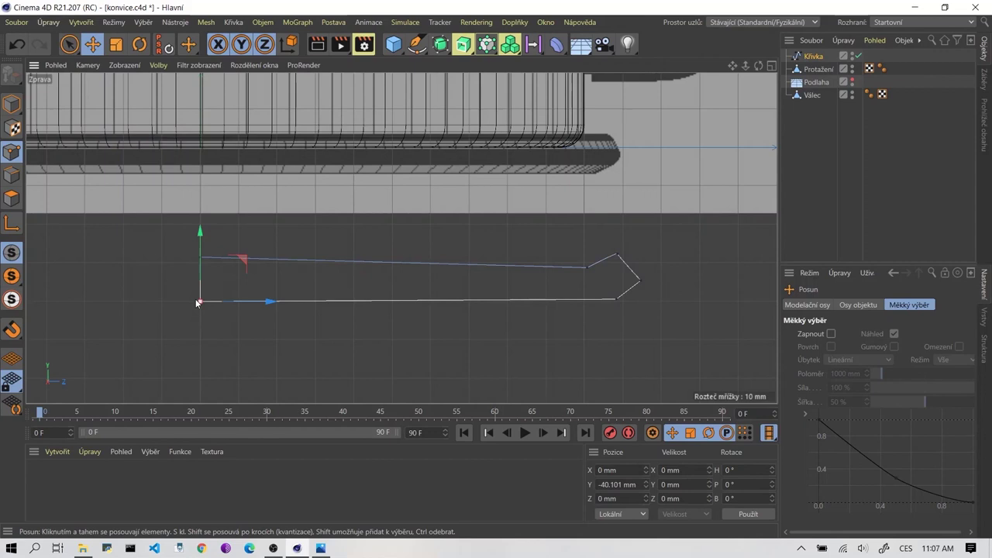
double_click(623, 485)
text(-40)
key(Return)
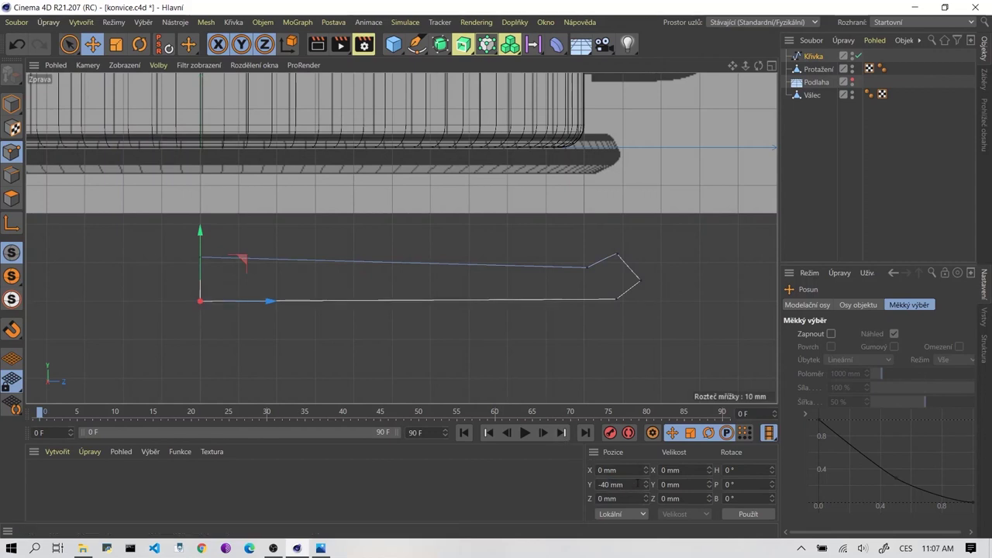
click(615, 300)
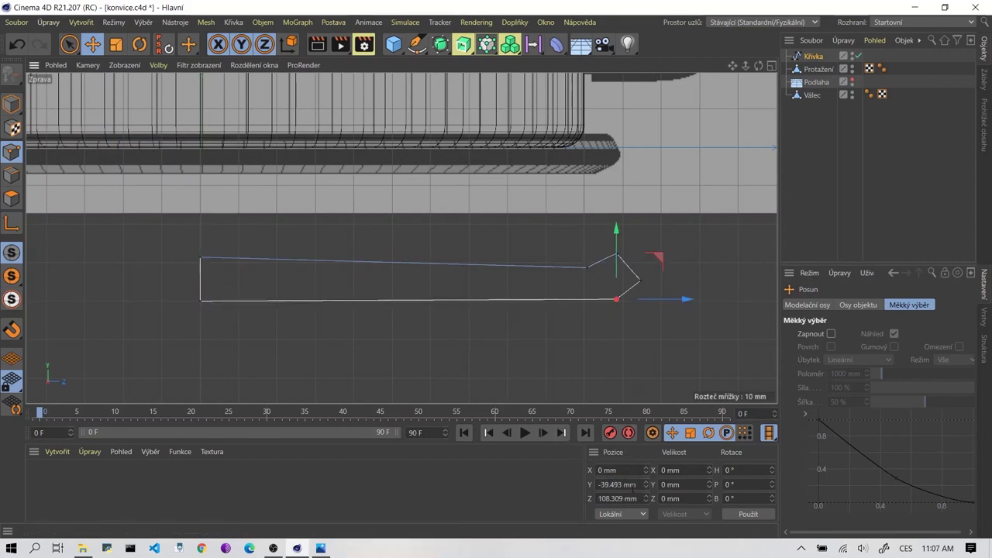
double_click(612, 484)
text(-40)
key(Return)
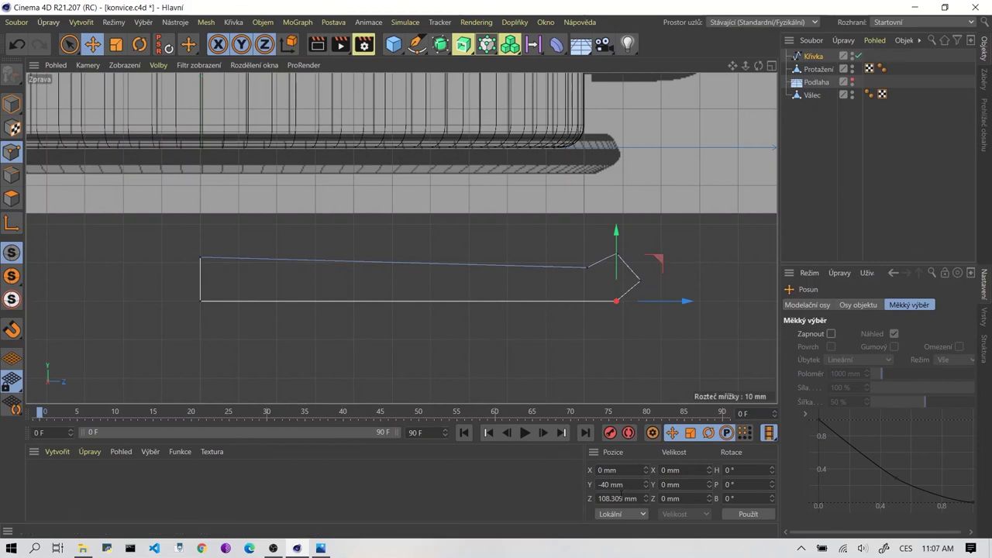
Lower the spline's top-left point and the right end of the top edge.
click(597, 348)
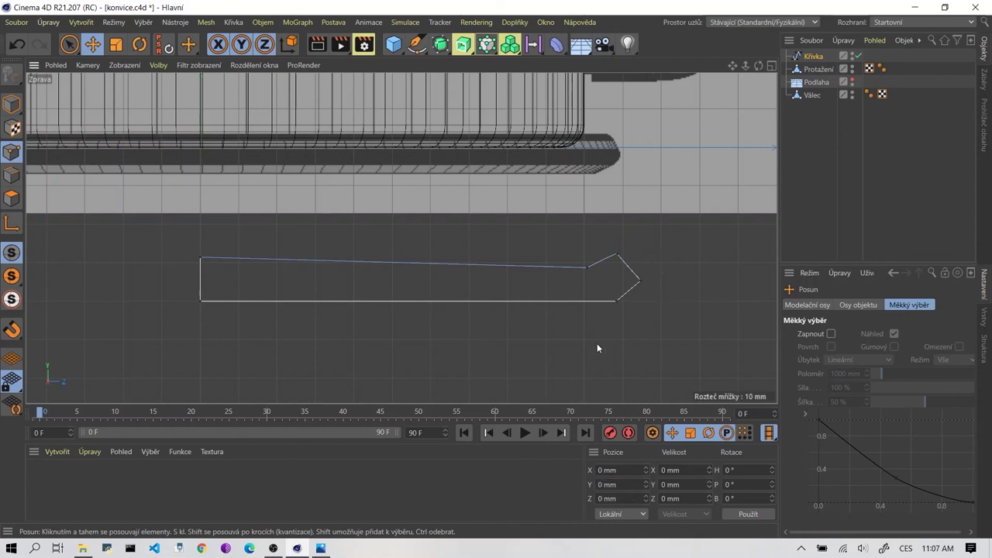
click(206, 256)
drag(201, 218, 201, 232)
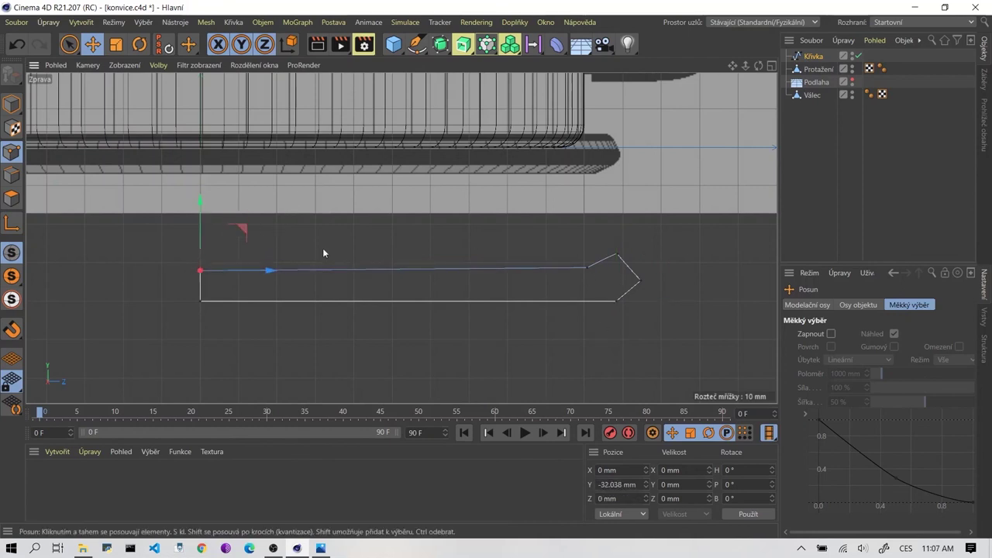
click(587, 270)
drag(590, 240, 595, 242)
Nudge the tip point outward and raise the tip's upper corner slightly.
click(617, 255)
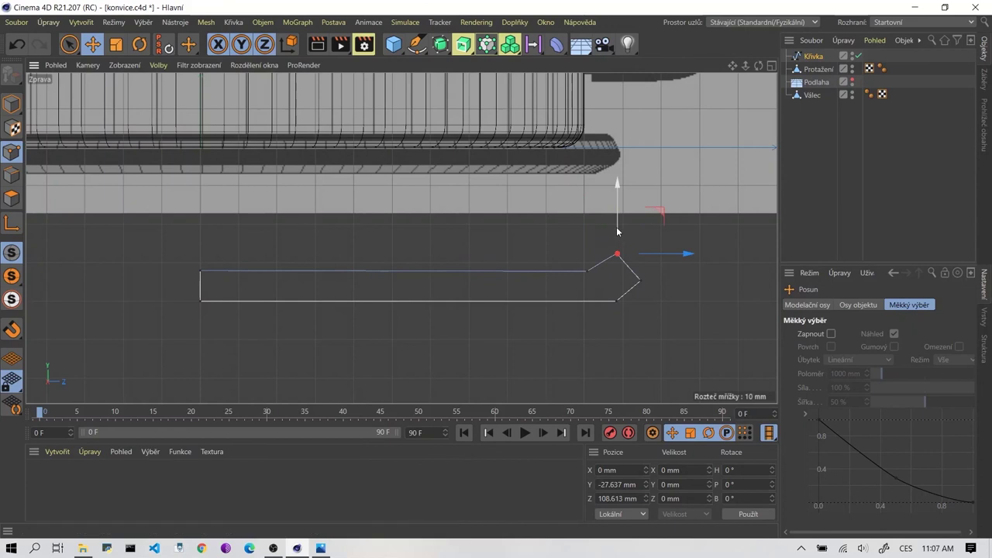
click(640, 279)
drag(641, 280, 645, 279)
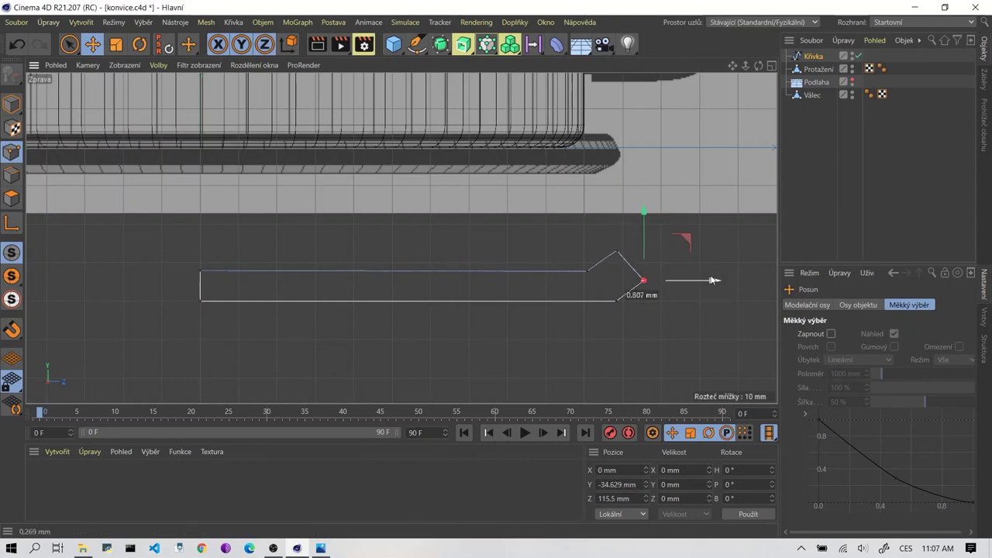
click(679, 318)
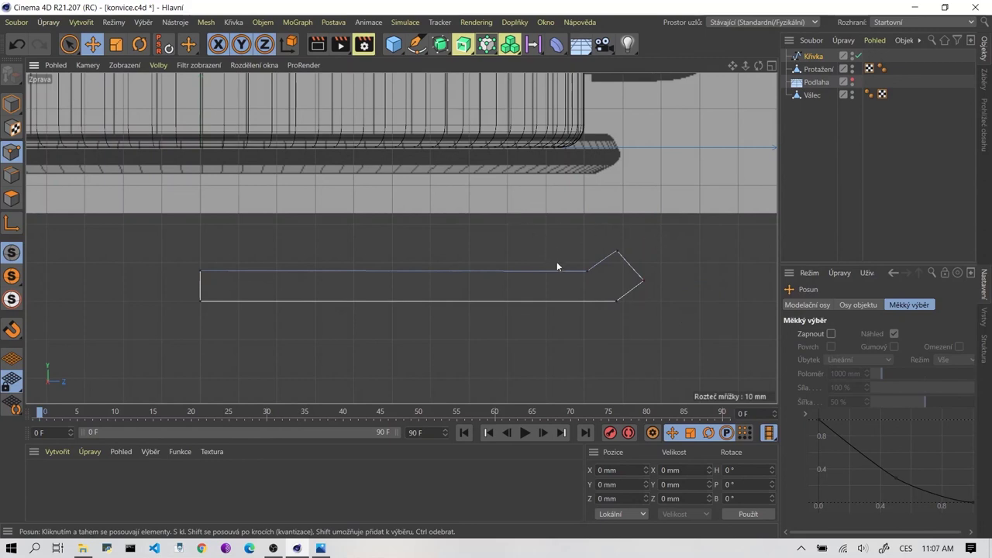
click(586, 272)
drag(589, 230, 590, 235)
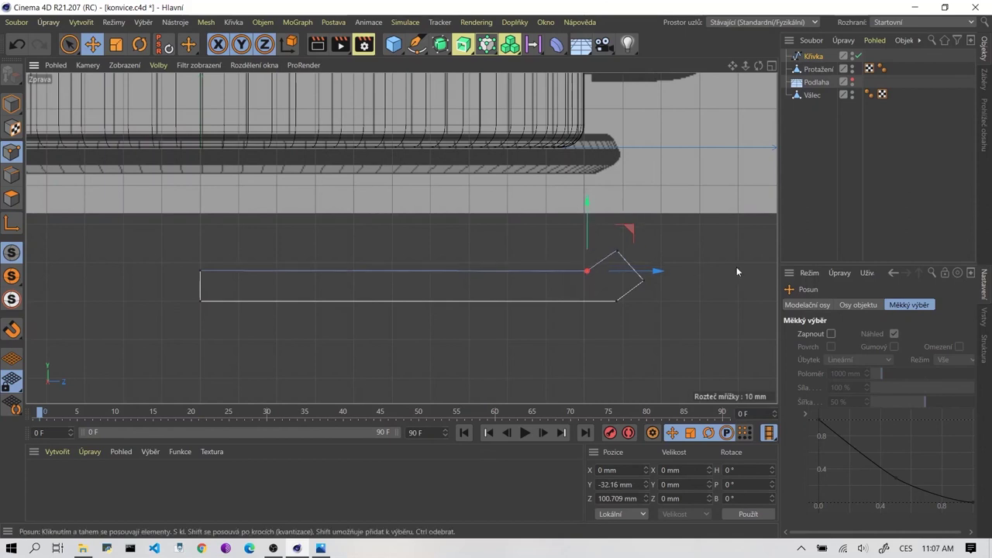
Select the tip point together with its upper and bottom corner points.
click(659, 289)
click(642, 279)
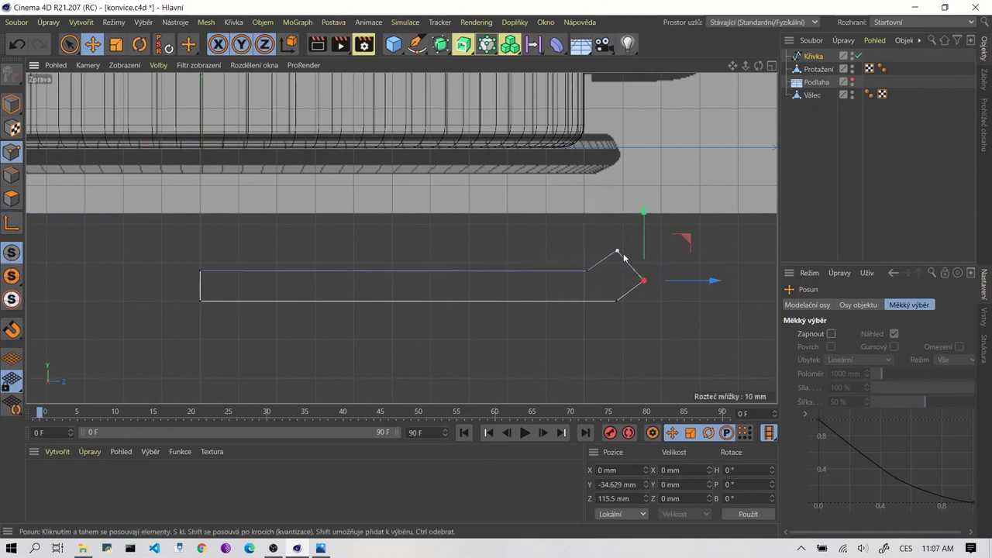
shift+click(623, 254)
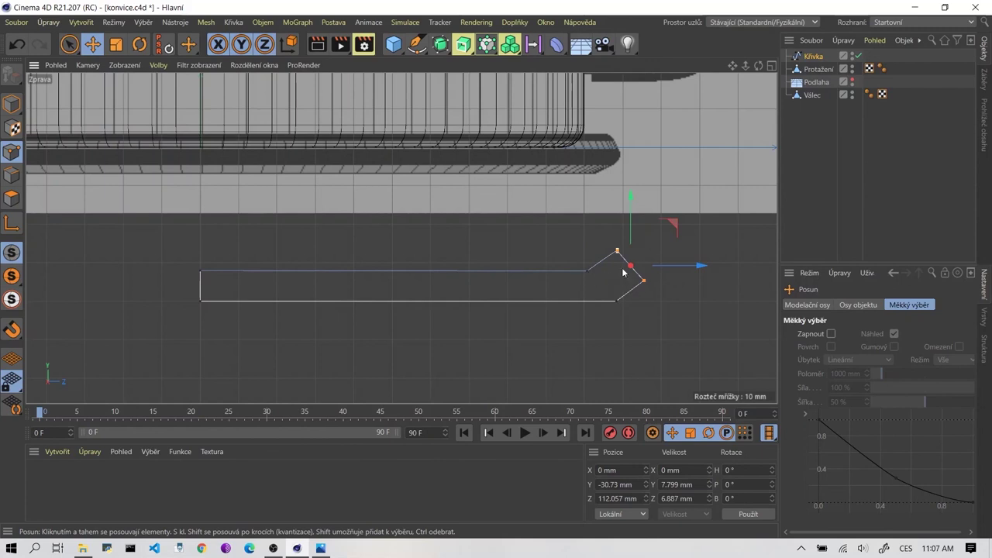
shift+click(620, 300)
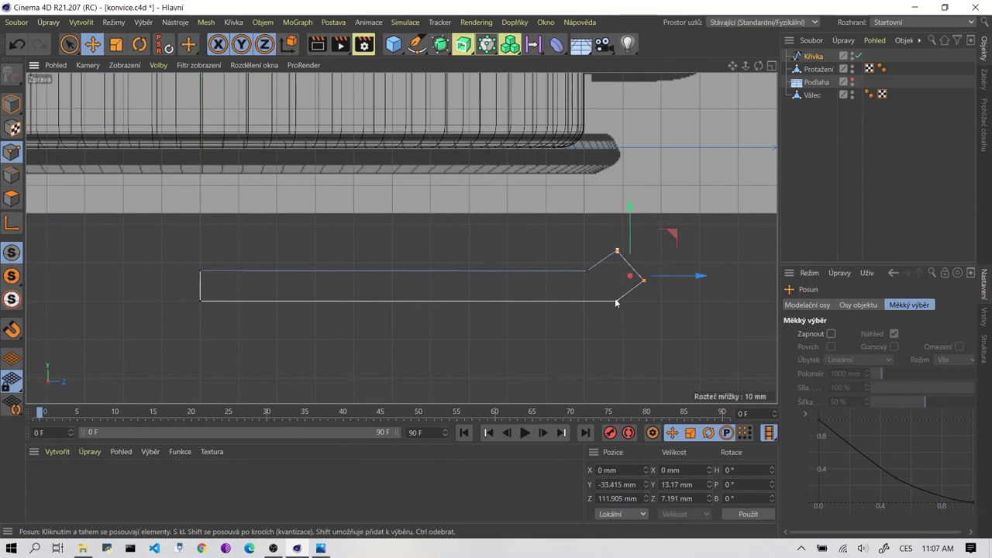
Apply Soft Interpolation to the tip points and reshape the upper arc.
right_click(617, 302)
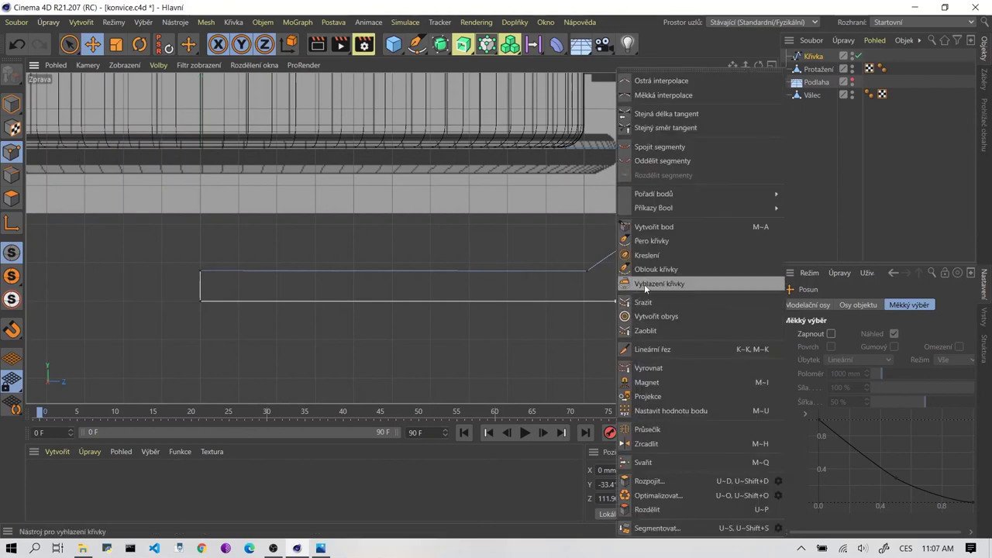
click(671, 98)
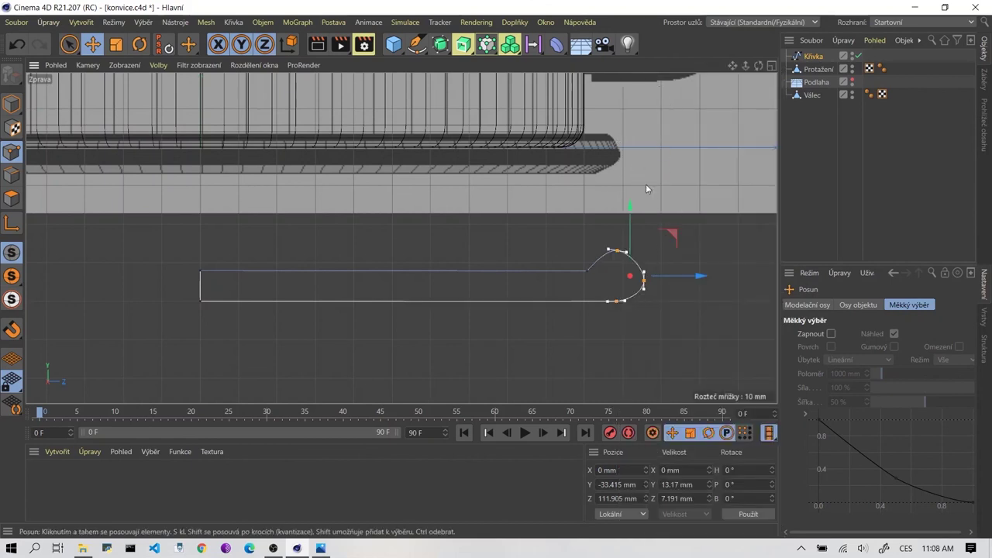
scroll(662, 272, up, 2)
scroll(646, 274, up, 2)
scroll(632, 264, up, 2)
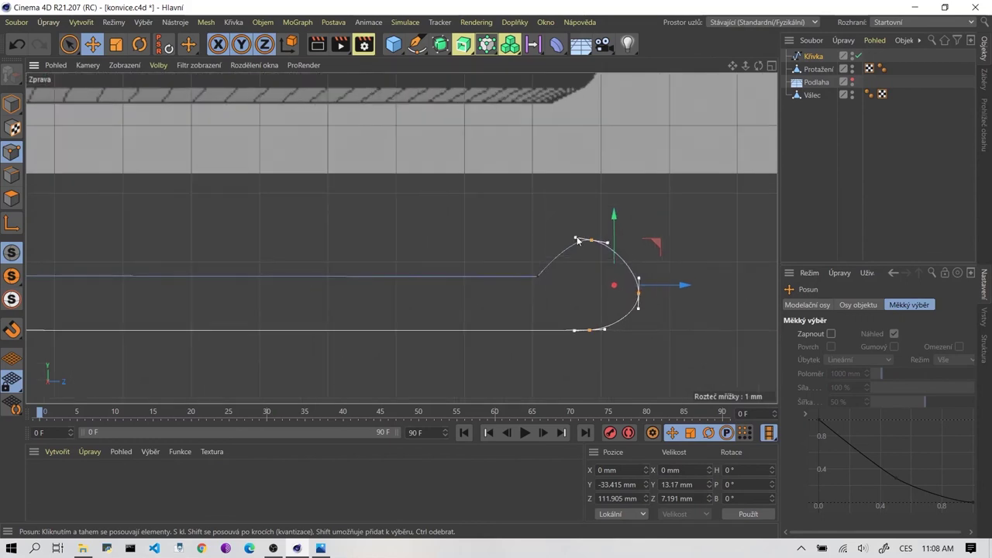
drag(576, 241, 557, 196)
Raise the rightmost tip point and adjust its and the bottom point's tangents.
click(647, 294)
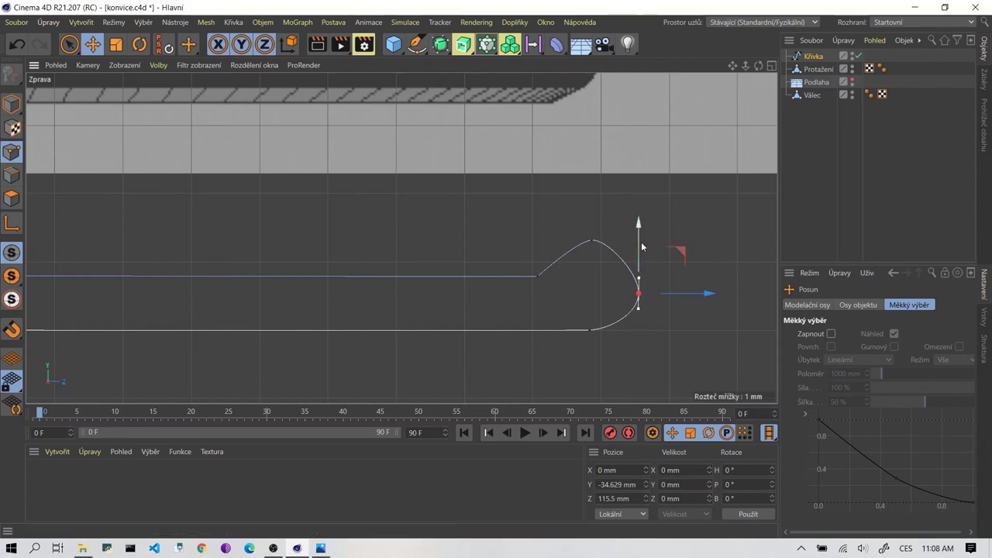
drag(641, 242, 643, 239)
scroll(645, 308, up, 2)
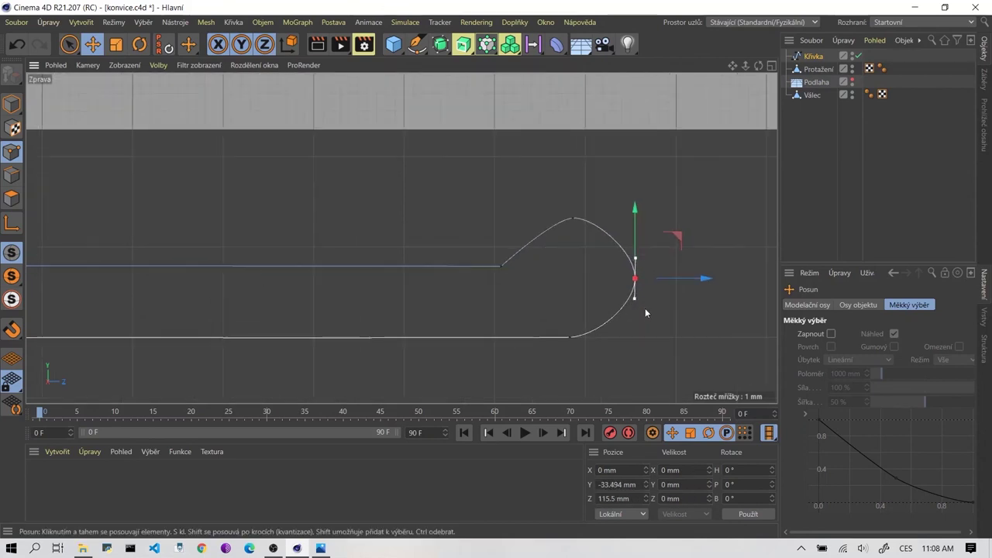
drag(636, 301, 636, 293)
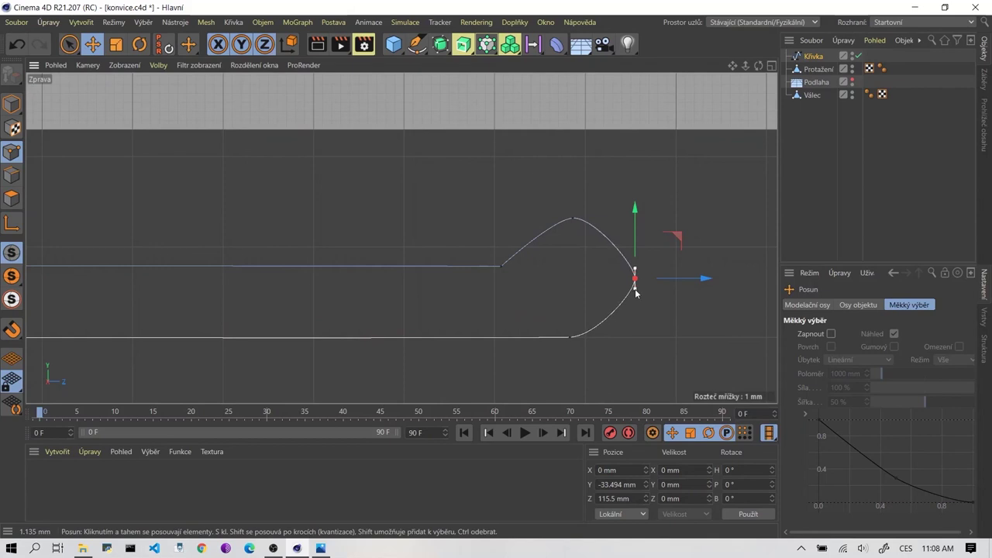
drag(571, 337, 628, 337)
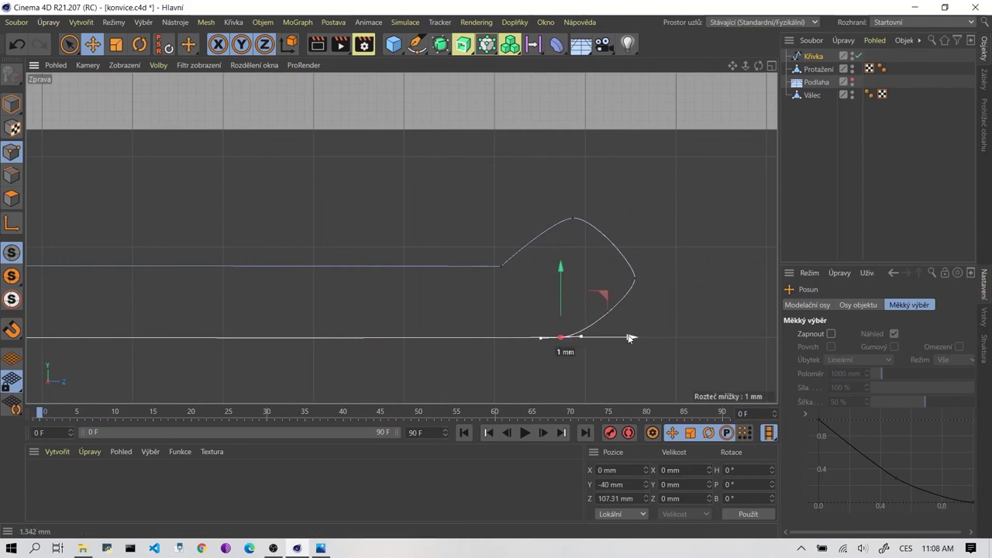
click(509, 272)
Chamfer the point where the top edge meets the bend with a 5.76 mm radius.
click(502, 267)
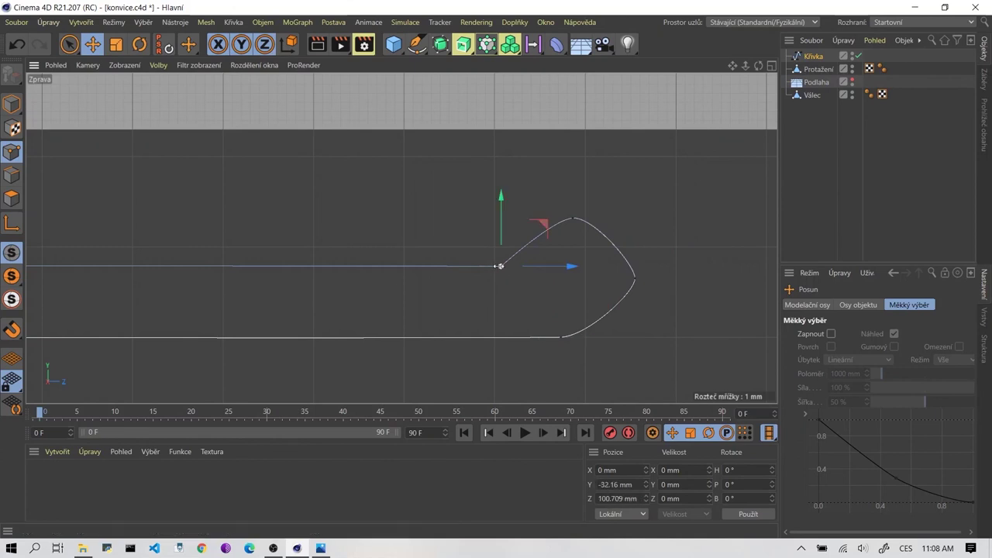
right_click(502, 267)
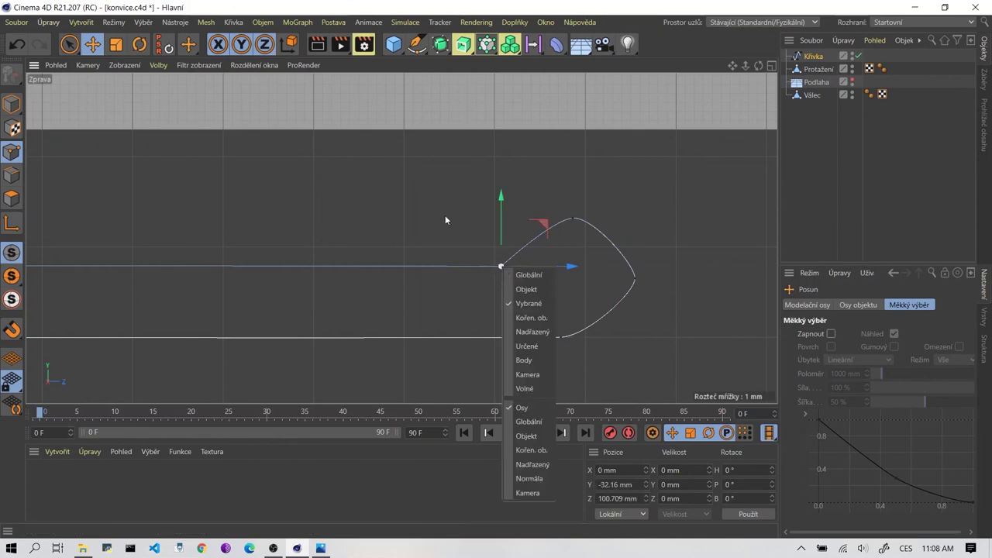
right_click(533, 299)
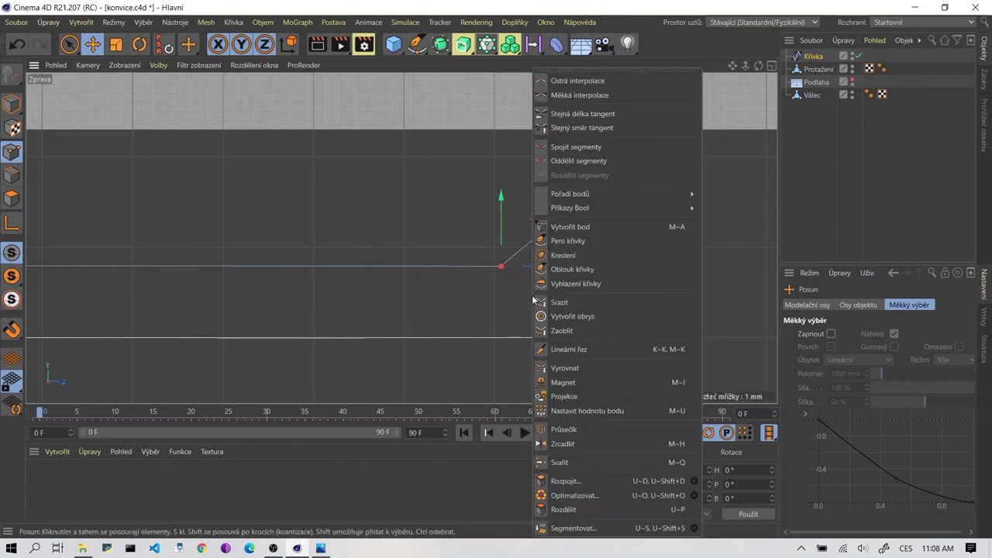
click(544, 302)
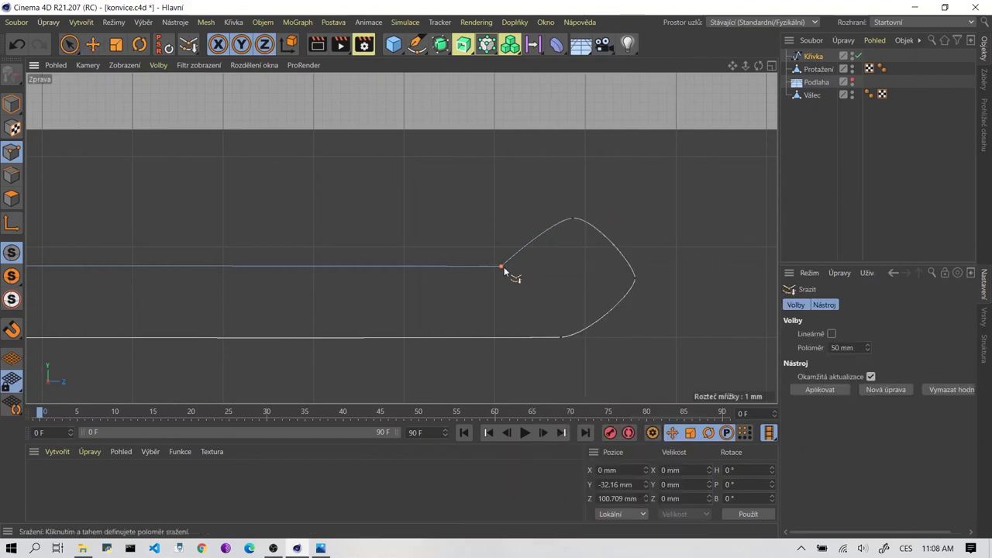
mouse_move(502, 267)
mouse_down()
mouse_move(509, 260)
mouse_move(500, 268)
mouse_up()
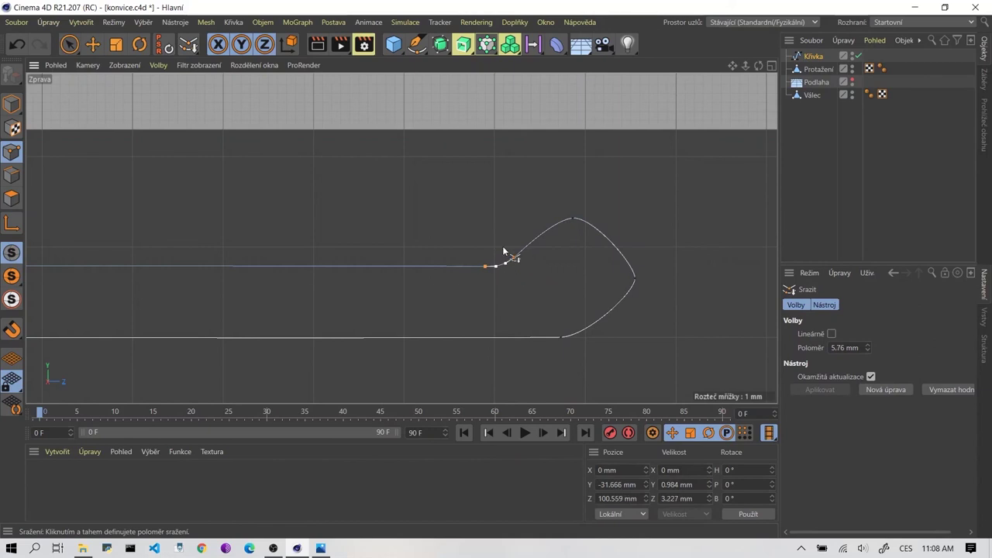
scroll(463, 270, down, 2)
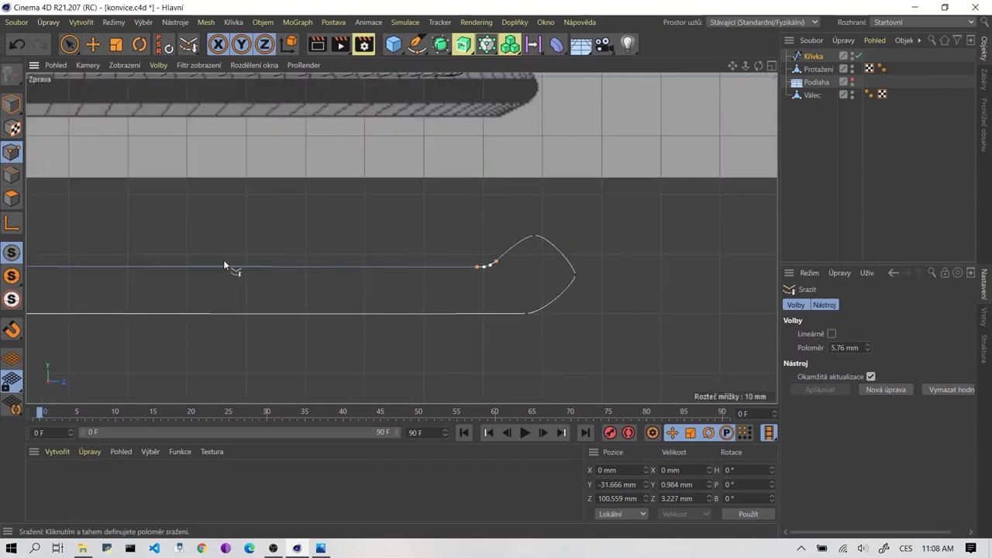
scroll(310, 287, down, 2)
scroll(482, 280, down, 1)
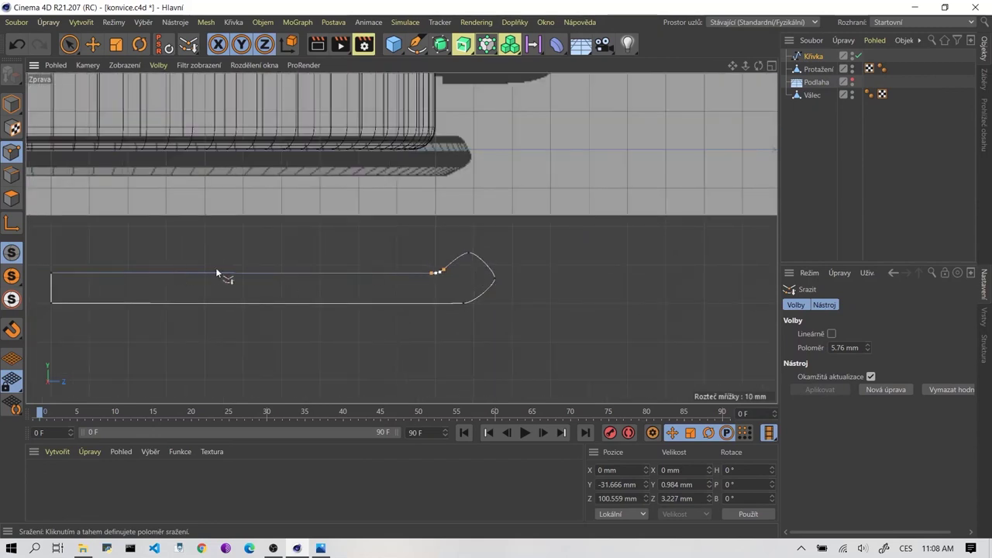
scroll(423, 272, up, 2)
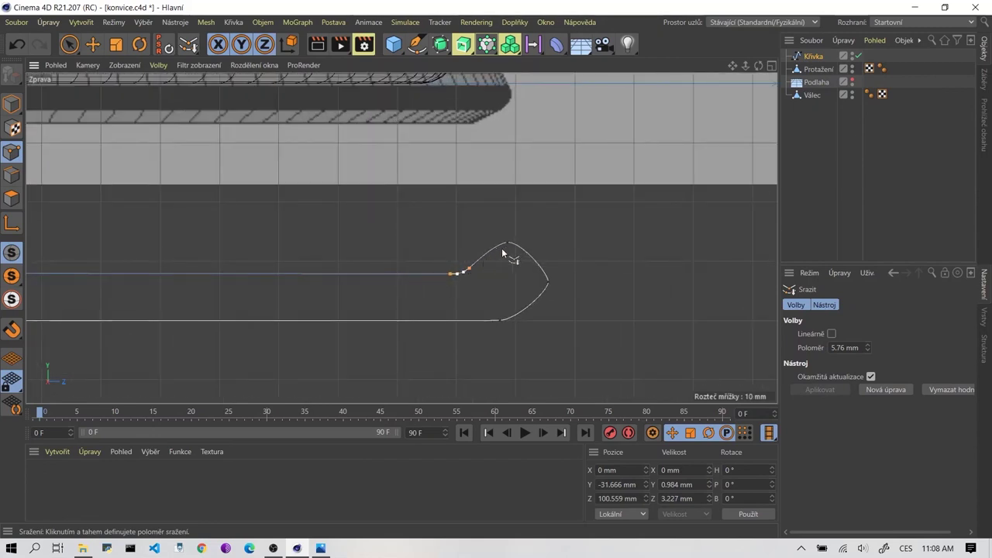
scroll(496, 251, up, 2)
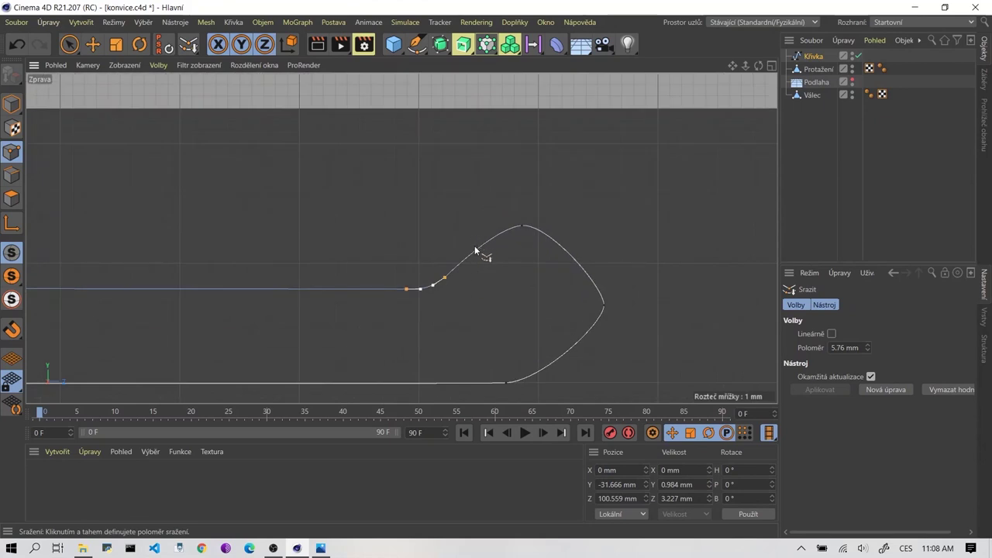
scroll(409, 292, up, 1)
scroll(409, 295, down, 1)
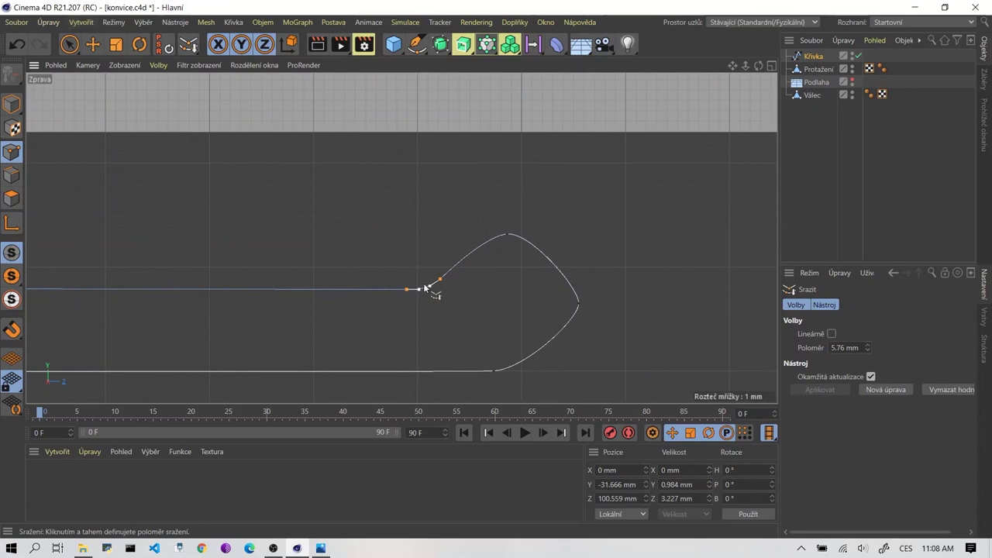
With the Move tool, nudge the curve's tip point slightly up and inward.
click(92, 44)
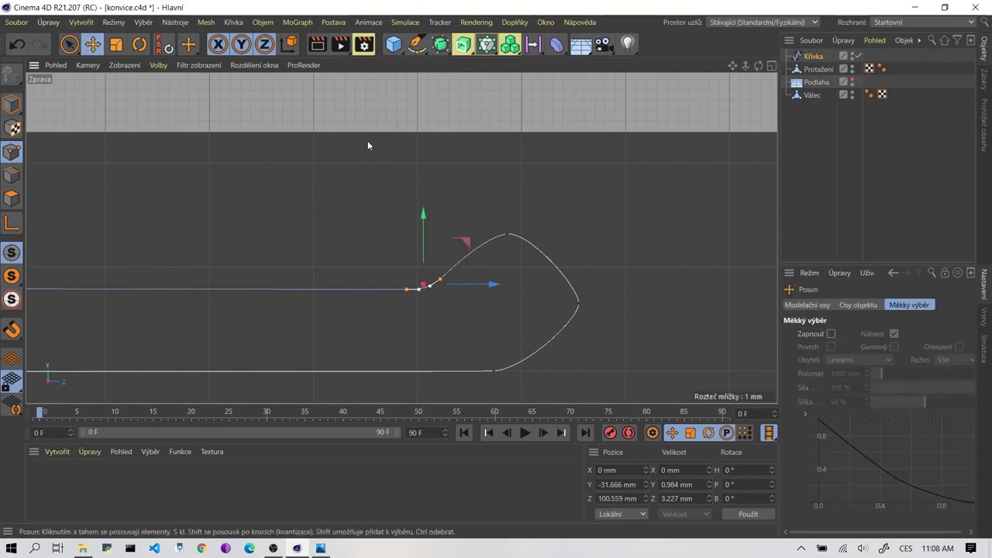
click(580, 303)
drag(583, 265, 582, 263)
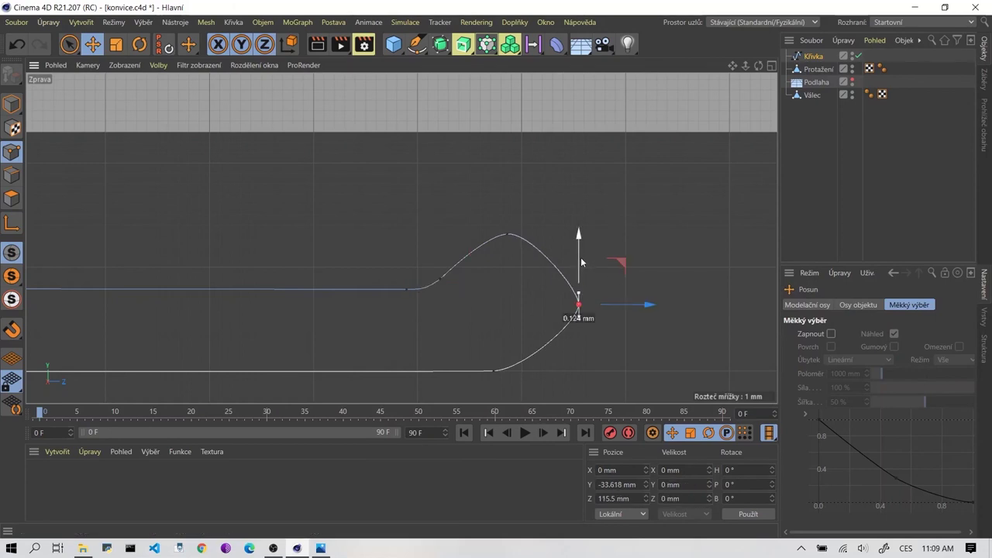
drag(635, 308, 637, 308)
click(632, 250)
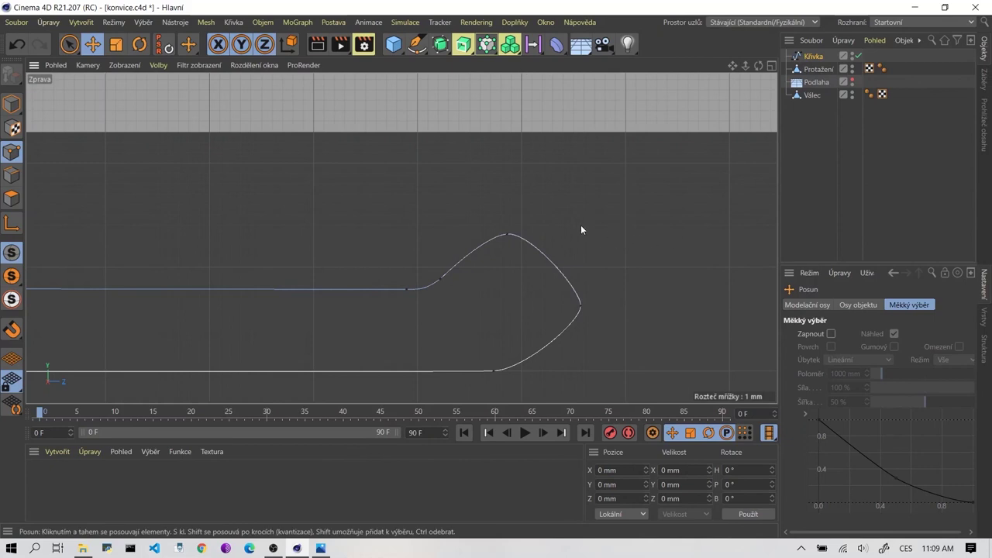
Check the rounded tip's points, then deselect and zoom out to the whole outline.
click(509, 233)
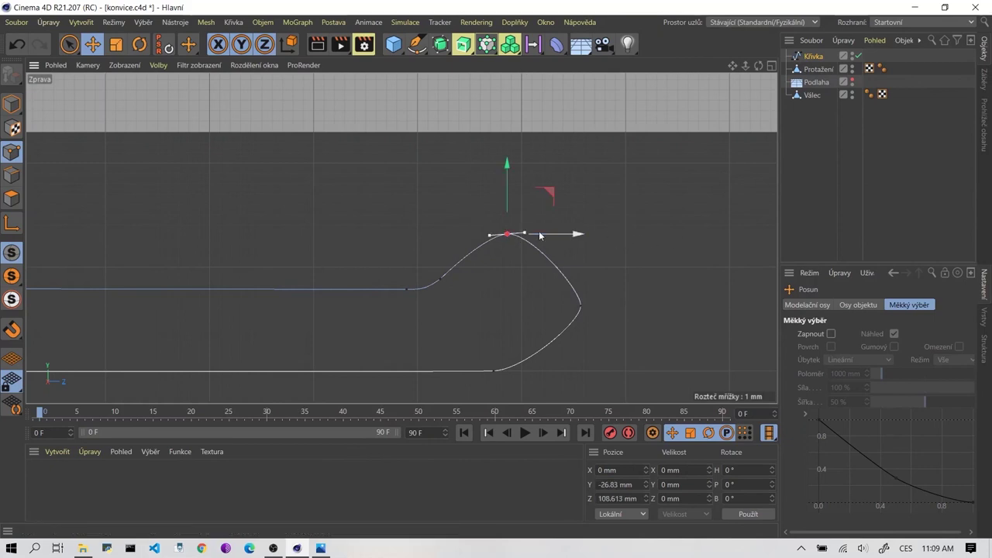
click(579, 303)
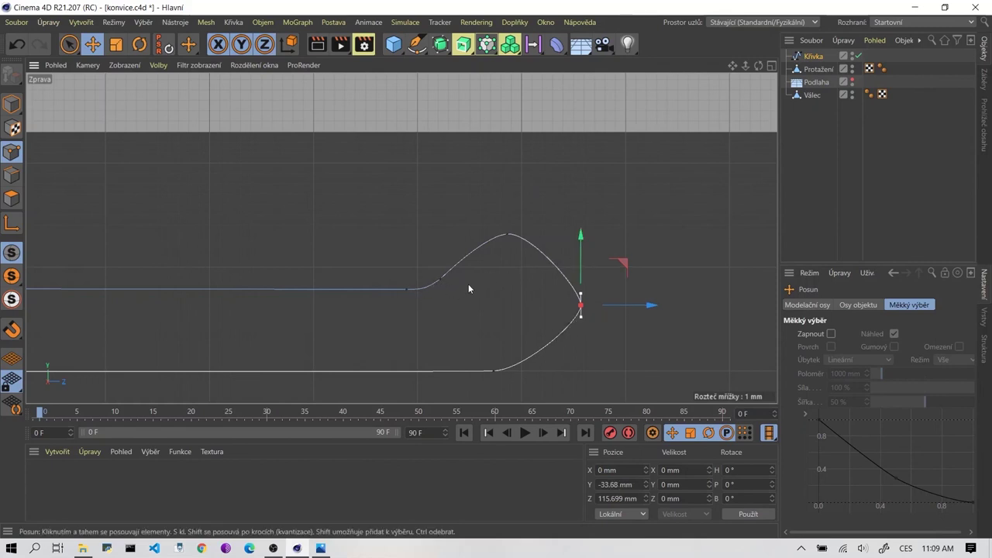
click(652, 157)
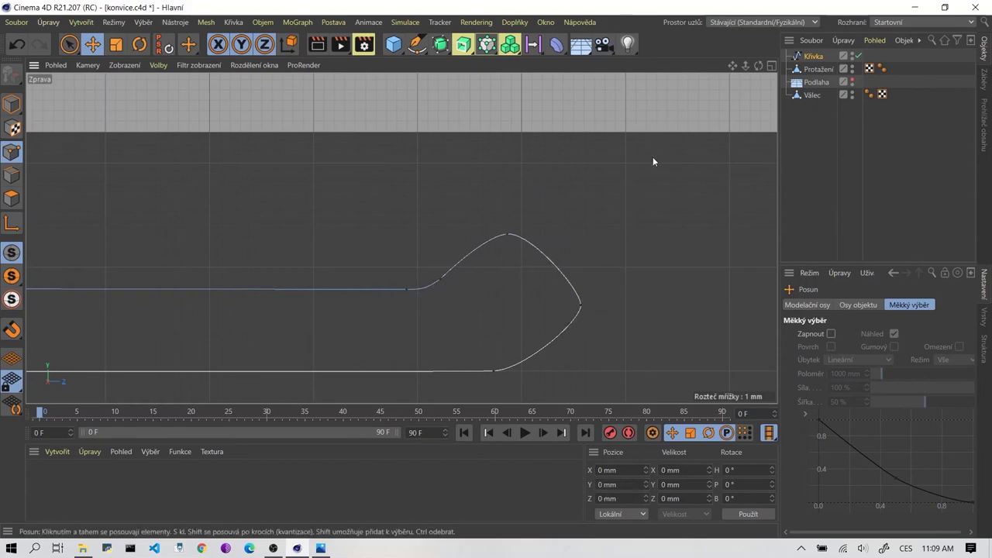
scroll(575, 191, down, 3)
scroll(575, 192, down, 2)
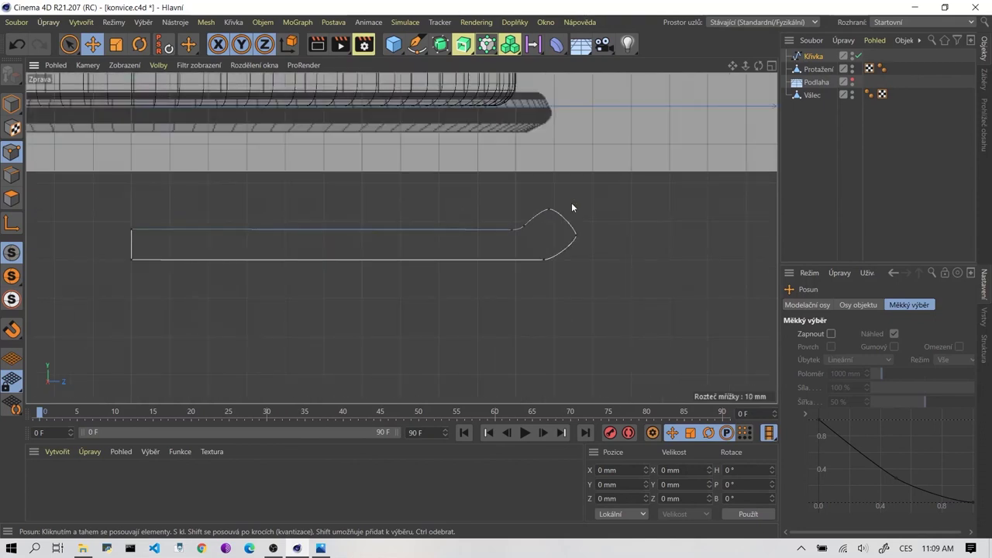
In the four-view layout, add a Rotace lathe and nest Křivka under it.
middle_click(471, 203)
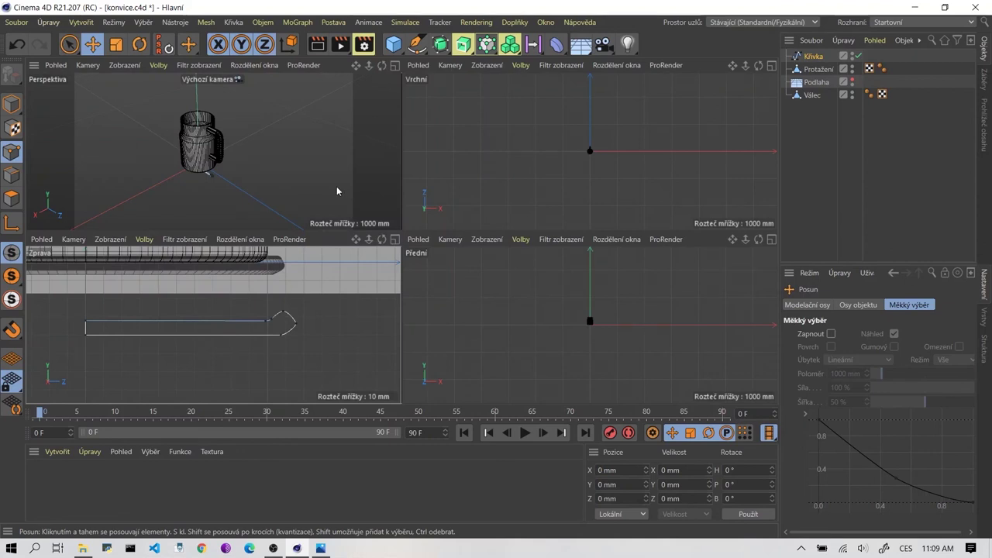
click(473, 50)
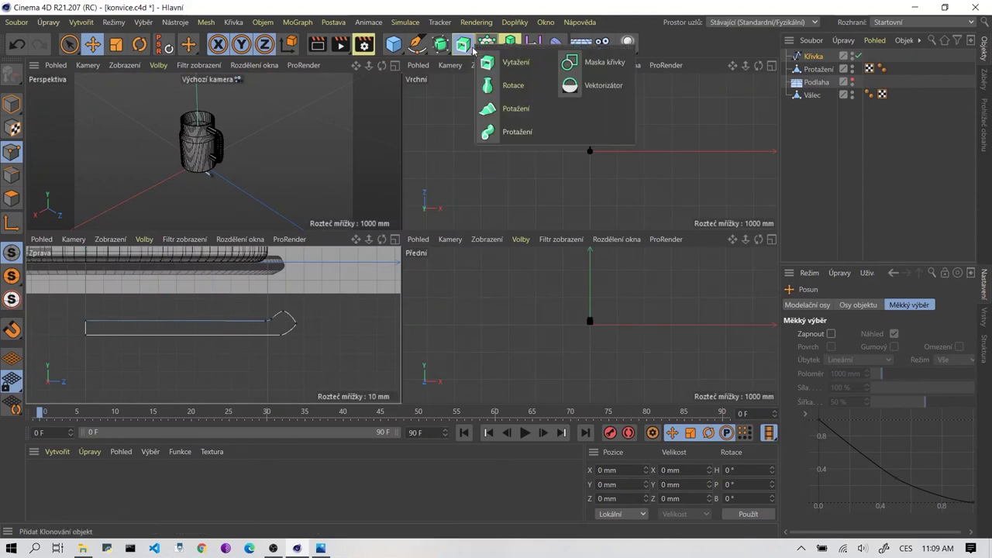
click(505, 86)
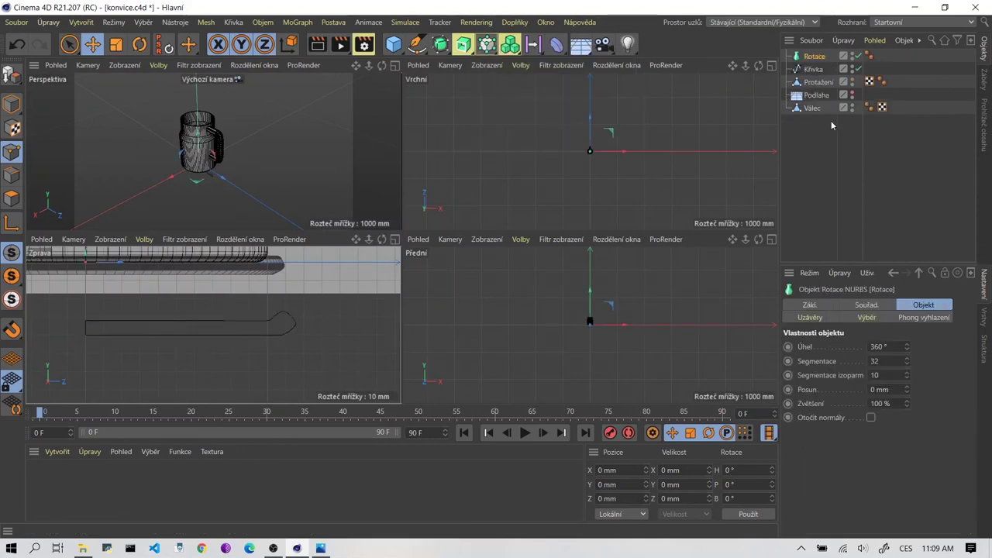
click(819, 72)
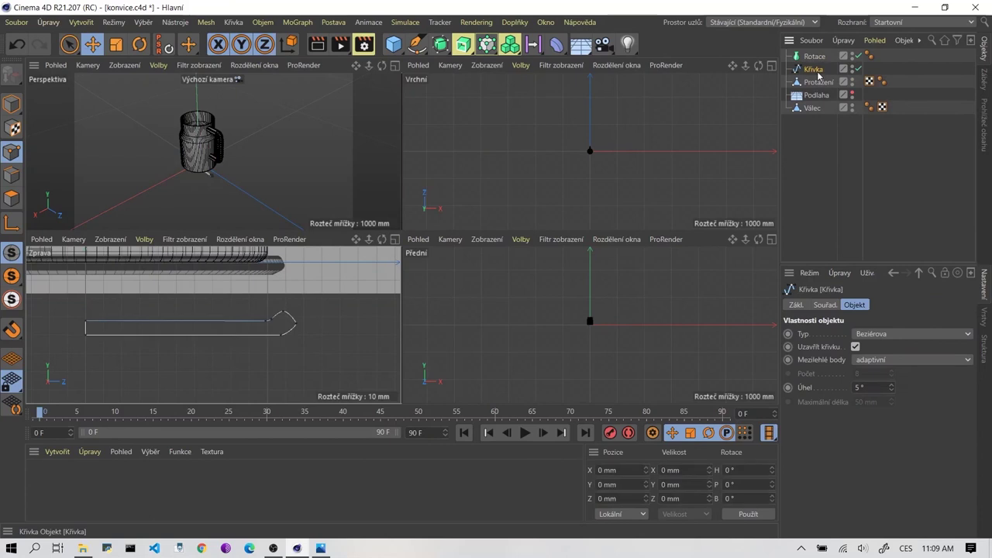
drag(818, 76, 812, 60)
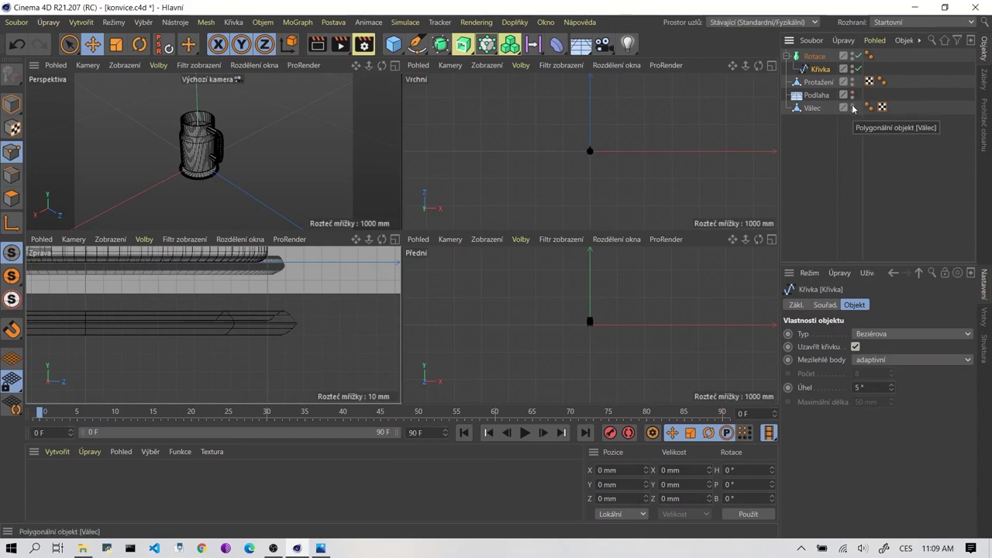
Rename Válec to torzo and hide it in the editor.
click(826, 120)
click(812, 108)
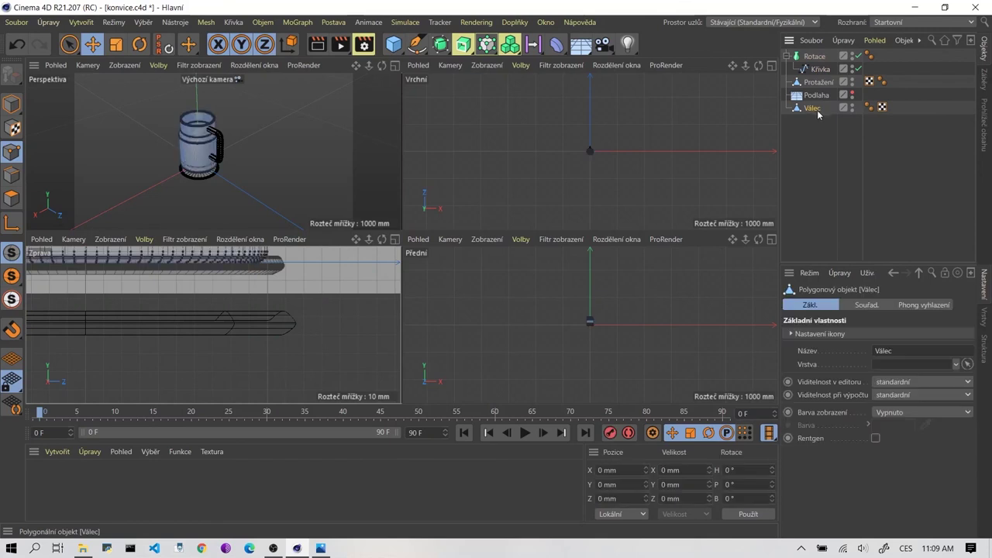
double_click(812, 108)
text(t)
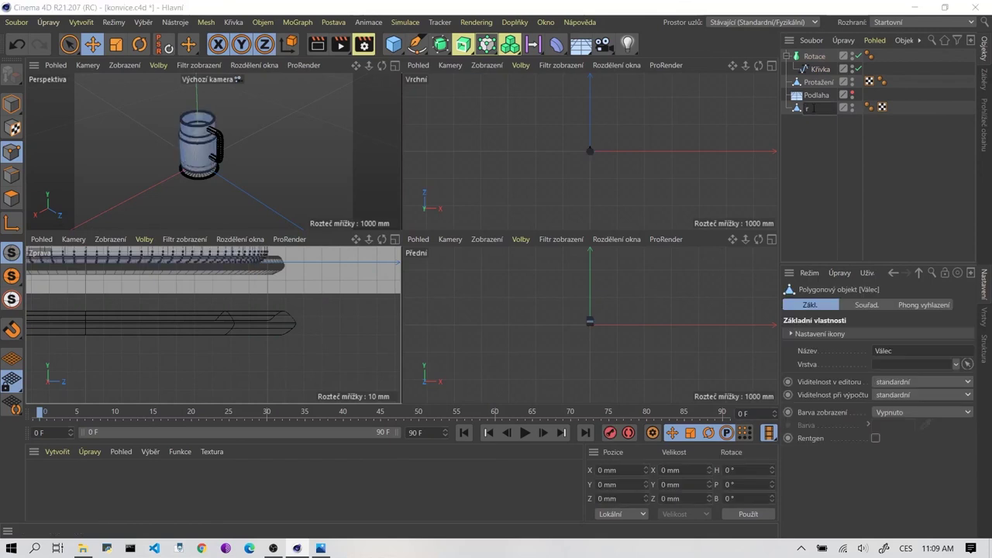
text(e)
text(zo)
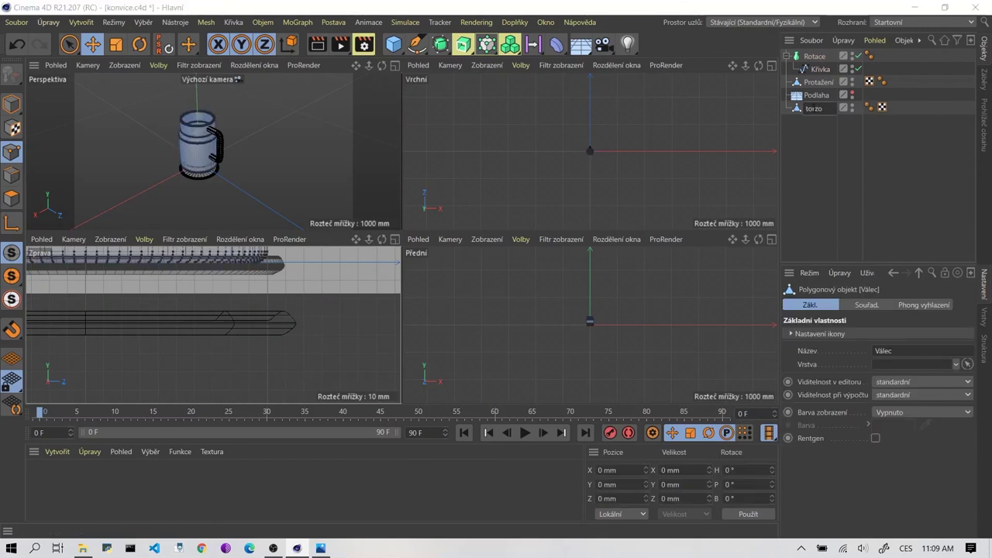
key(Return)
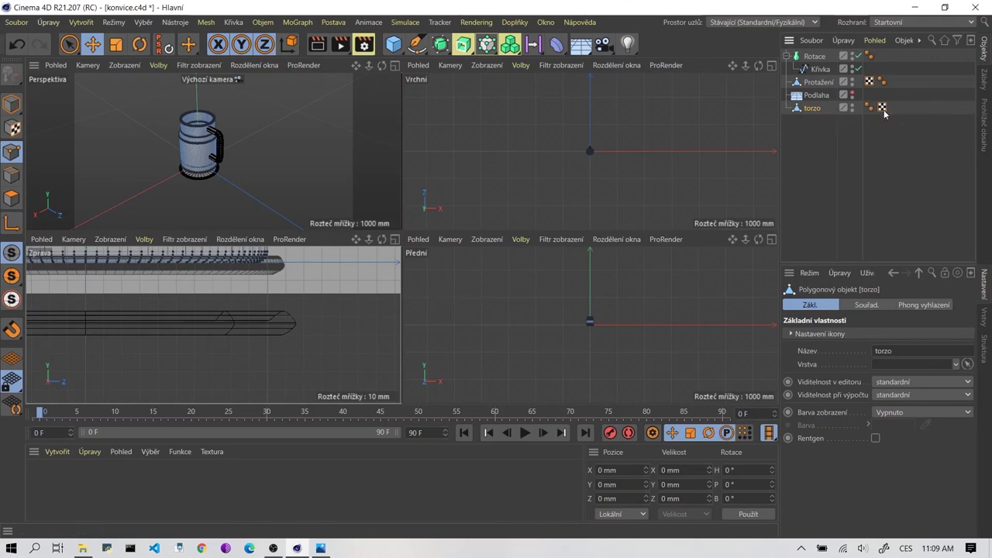
click(807, 131)
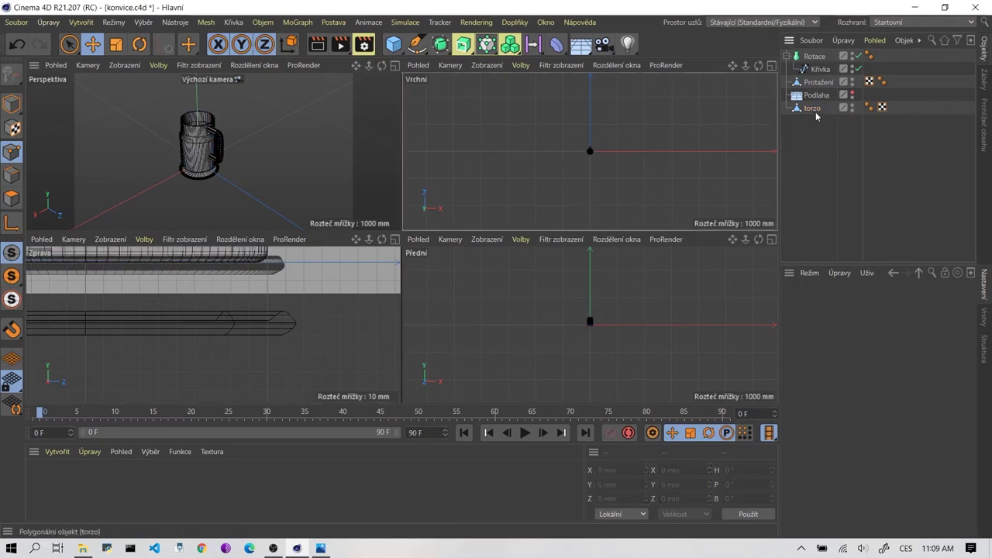
click(813, 111)
click(851, 105)
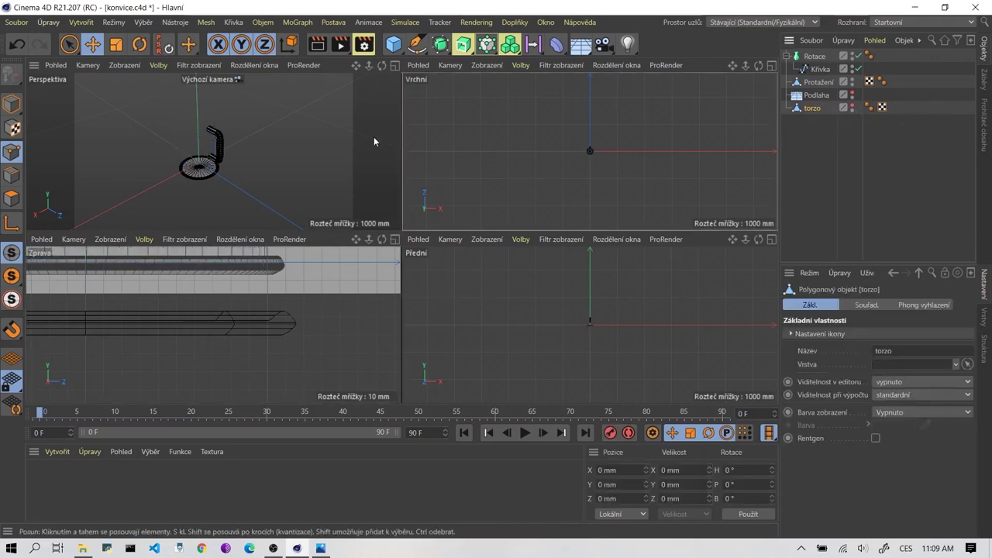
Rename the Protažení sweep to rukojet and toggle its editor visibility.
double_click(822, 82)
text(ruko)
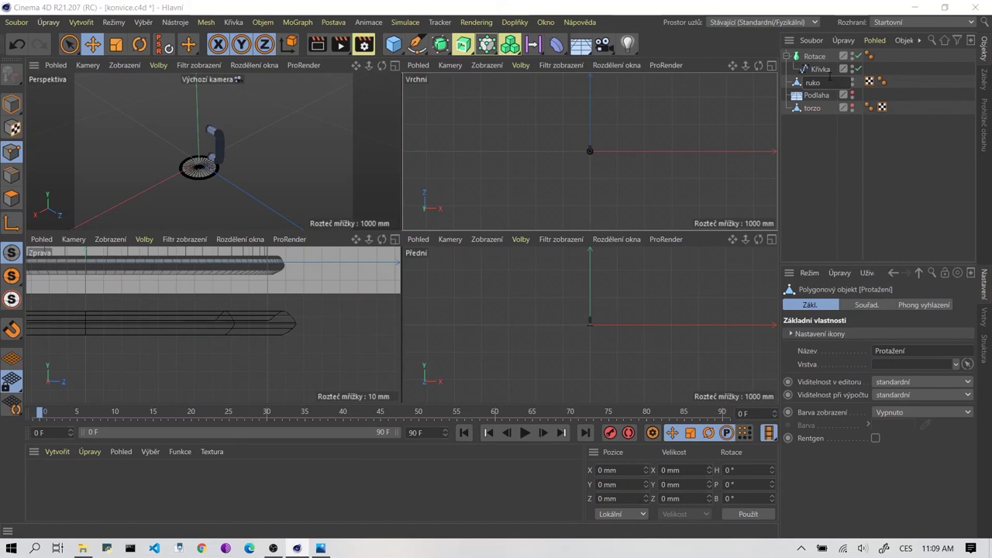
text(jet)
key(Return)
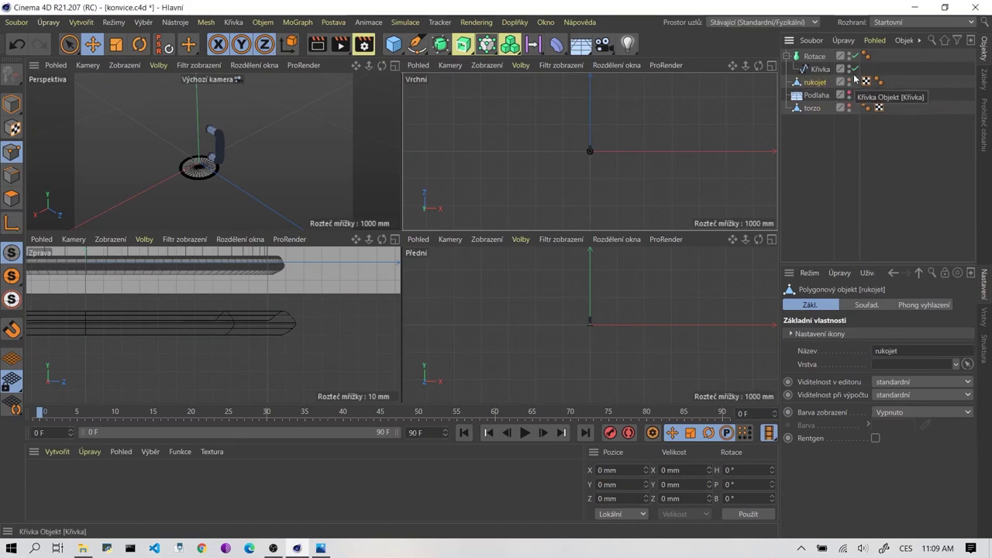
click(851, 79)
Hide rukojet, maximize the Perspective view and orbit to face the lathed disc.
click(850, 80)
scroll(177, 162, up, 5)
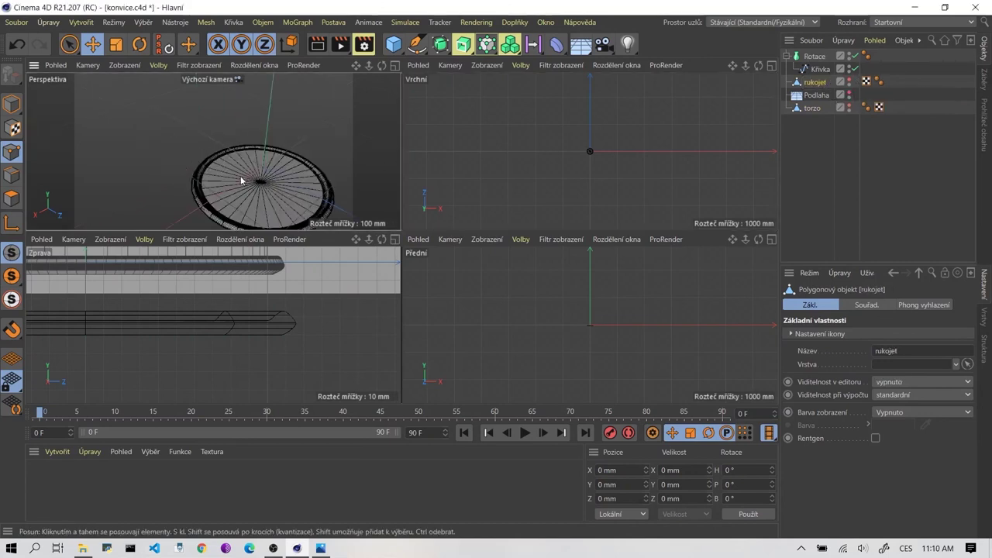
middle_click(233, 171)
alt+drag(508, 193, 437, 120)
scroll(437, 120, up, 3)
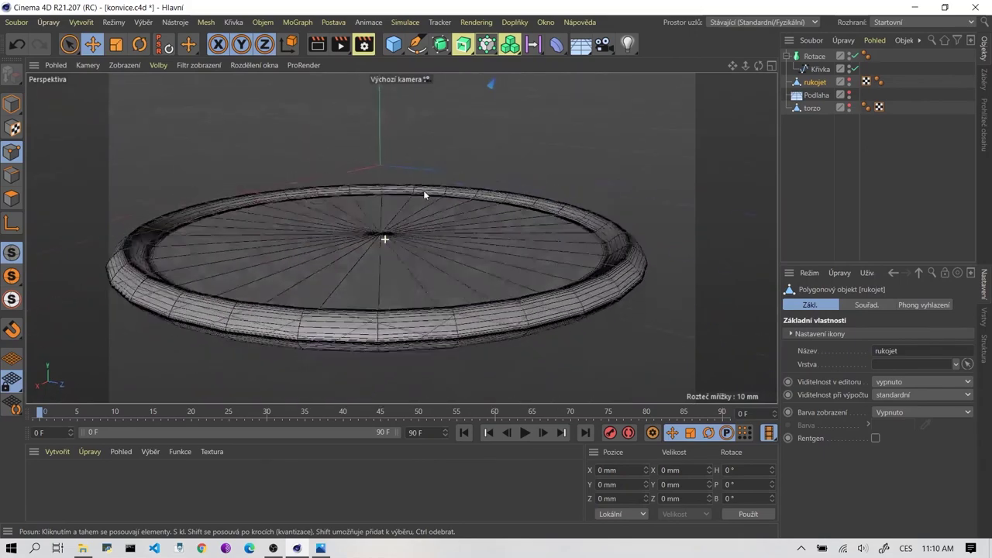
mouse_move(423, 190)
alt+mouse_down()
mouse_move(542, 224)
mouse_move(496, 279)
mouse_move(632, 176)
mouse_move(359, 243)
mouse_move(229, 236)
mouse_move(445, 256)
alt+mouse_up()
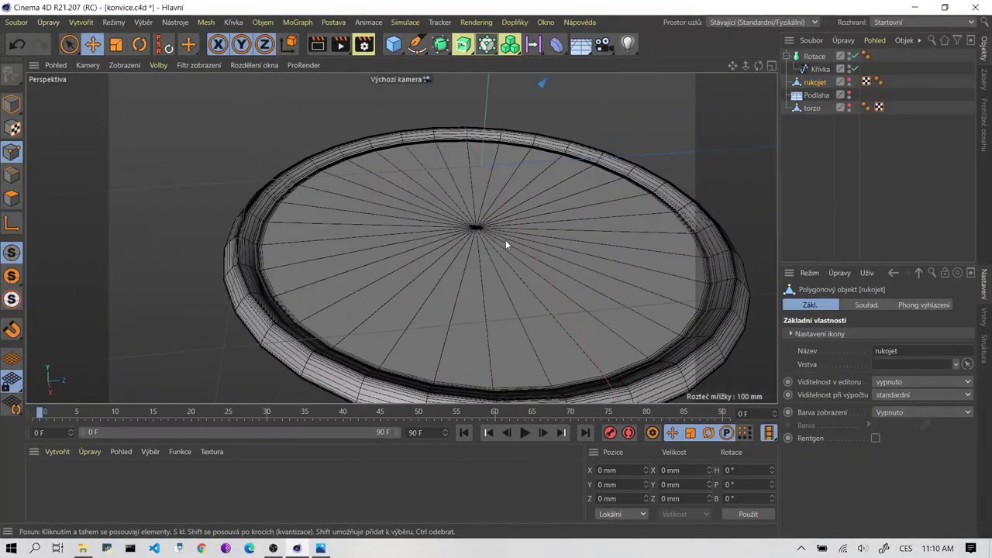
alt+drag(506, 239, 454, 207)
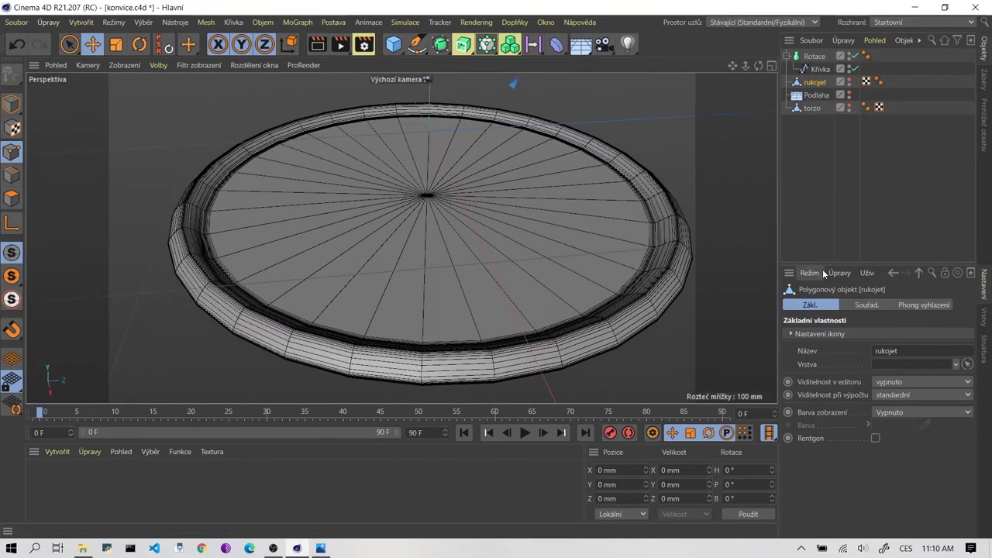
Set the Rotace lathe's Segmentace to 120.
click(811, 70)
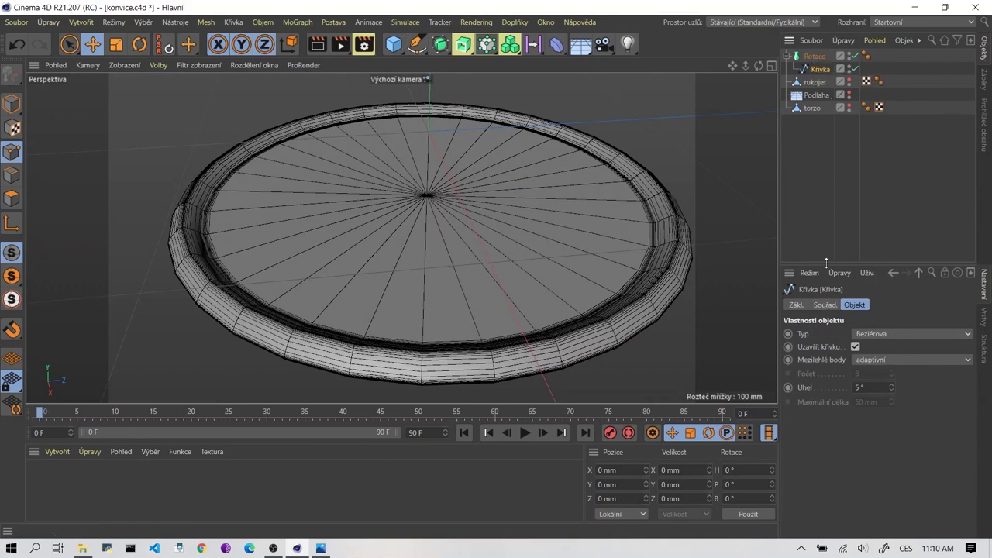
click(813, 56)
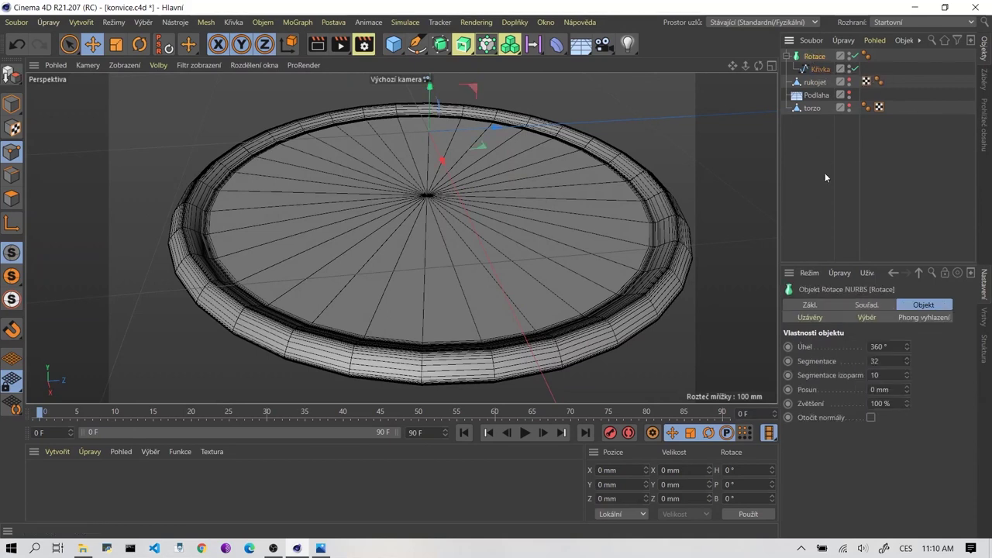
click(874, 361)
text(100)
key(Return)
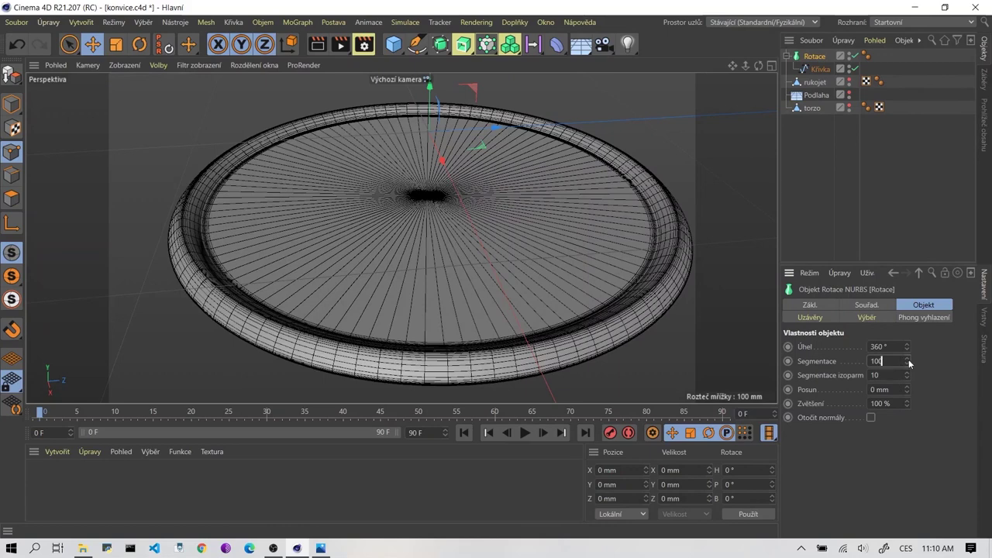
text(20)
key(Return)
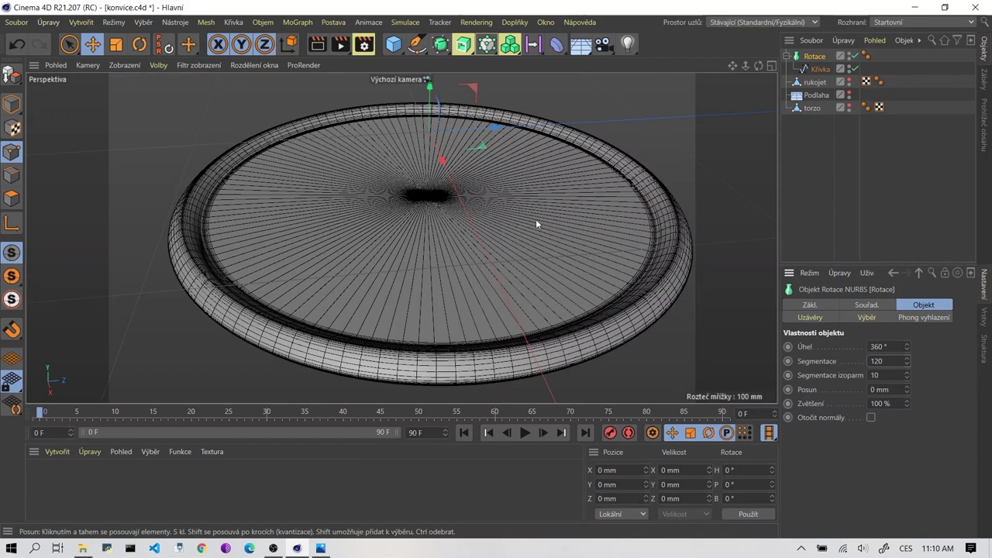
Show the Podlaha floor, collapse Rotace's children and orbit to frame the cylindrical body.
mouse_move(507, 214)
alt+mouse_down()
mouse_move(642, 205)
mouse_move(534, 292)
mouse_move(568, 230)
mouse_move(601, 232)
mouse_move(589, 237)
alt+mouse_up()
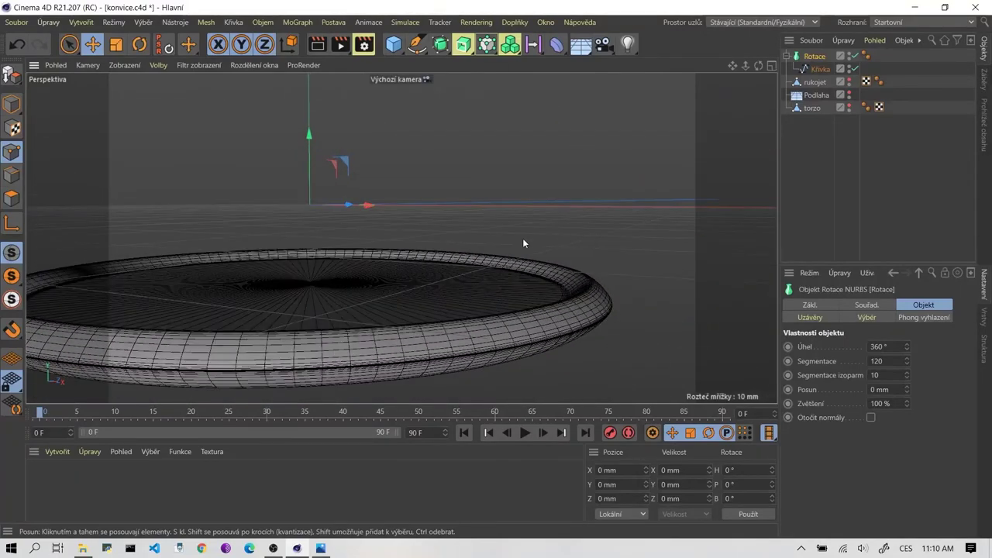
click(848, 93)
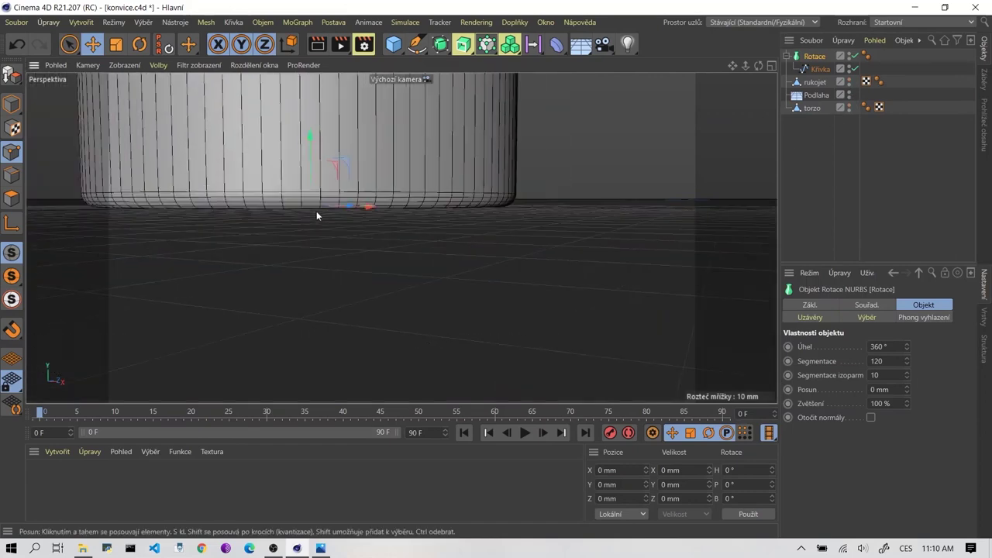
alt+drag(403, 203, 443, 262)
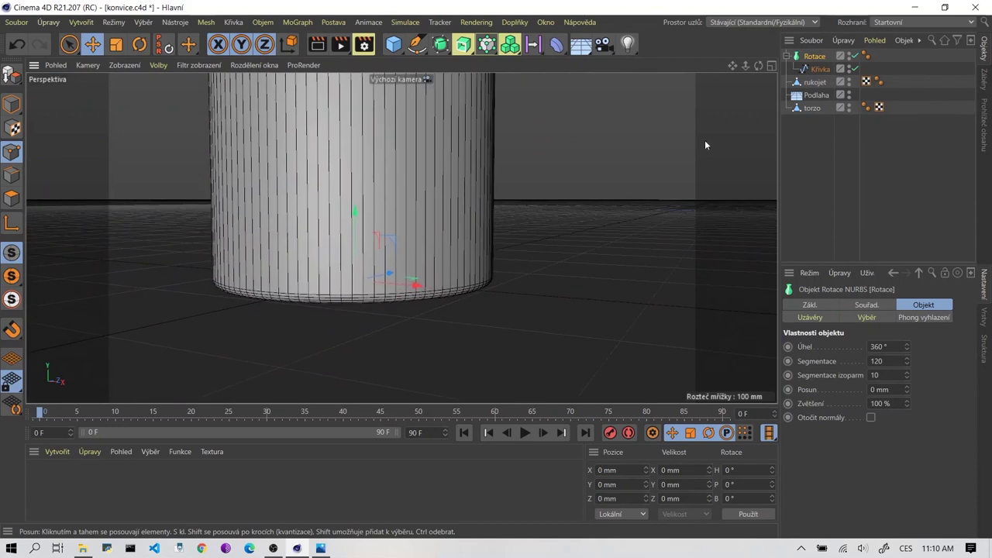
click(786, 56)
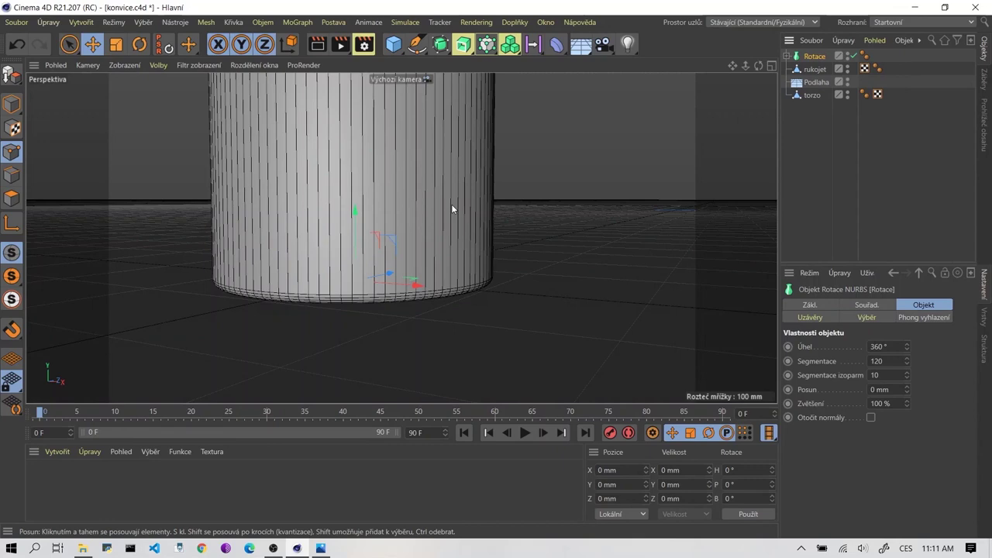
alt+drag(451, 204, 487, 235)
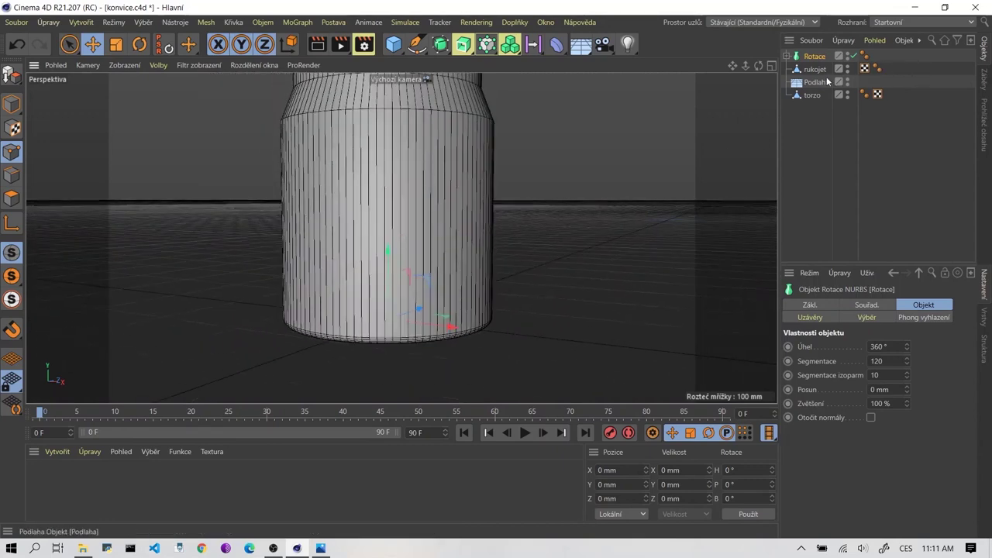
Rename the lathe object to 'dolni cast' and move it up to the body's base.
double_click(815, 56)
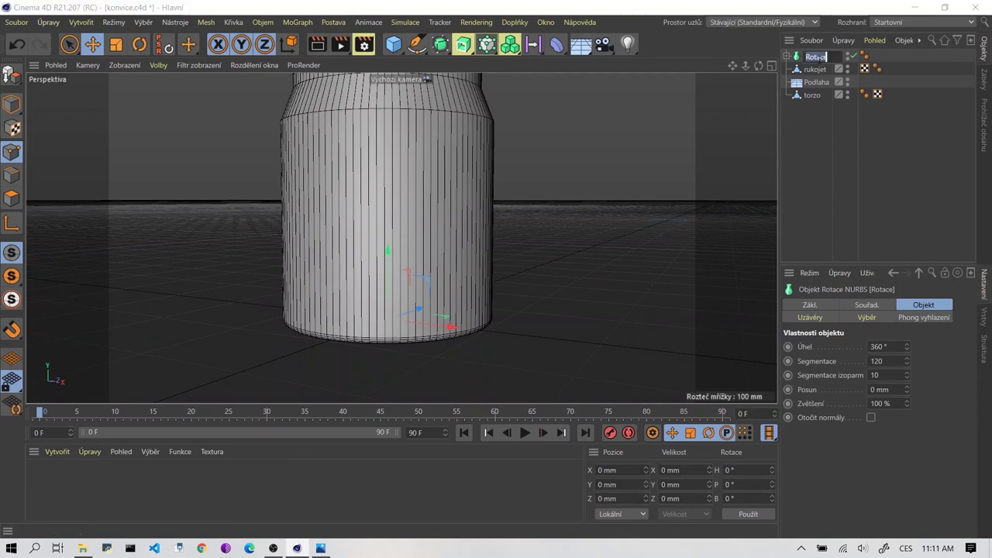
text(dolni cast)
key(Return)
click(818, 55)
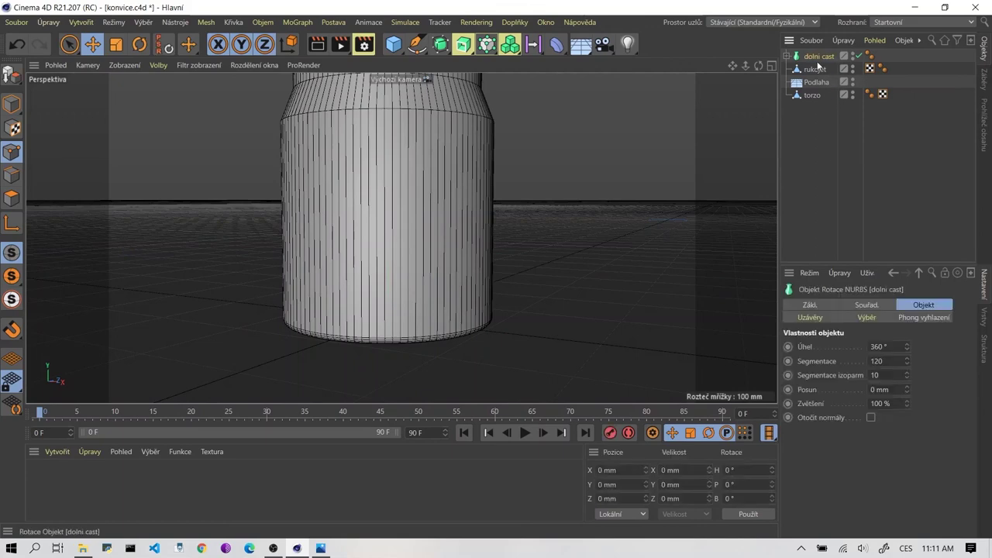
drag(376, 259, 390, 221)
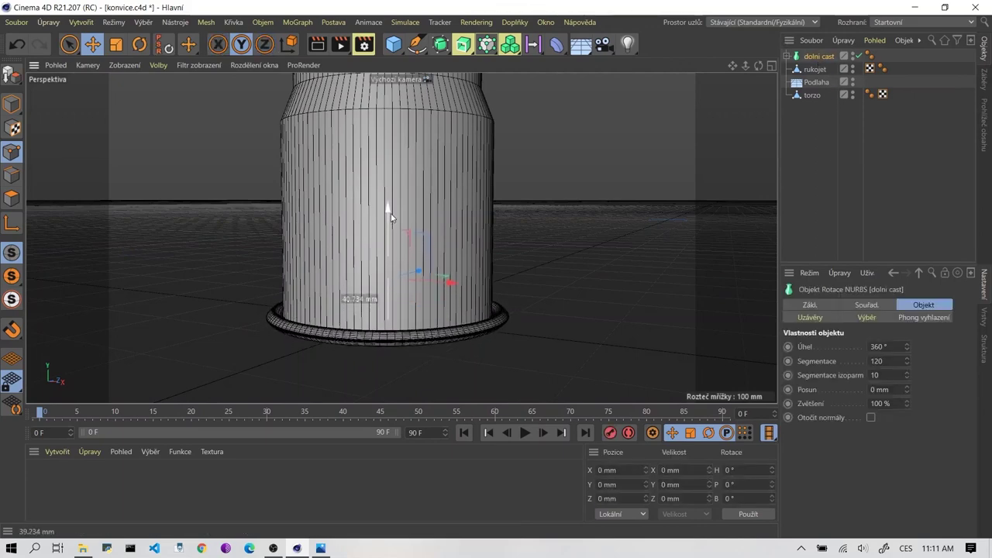
drag(391, 221, 387, 211)
Inspect the whole body, select torzo in object mode, and switch to four views.
scroll(418, 310, up, 2)
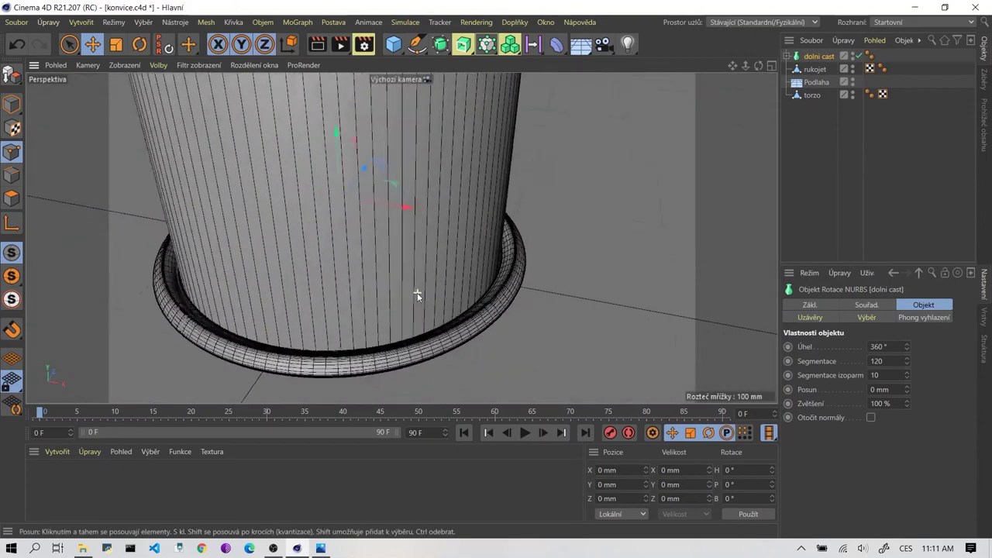
scroll(416, 293, up, 1)
scroll(496, 328, up, 2)
scroll(493, 325, up, 2)
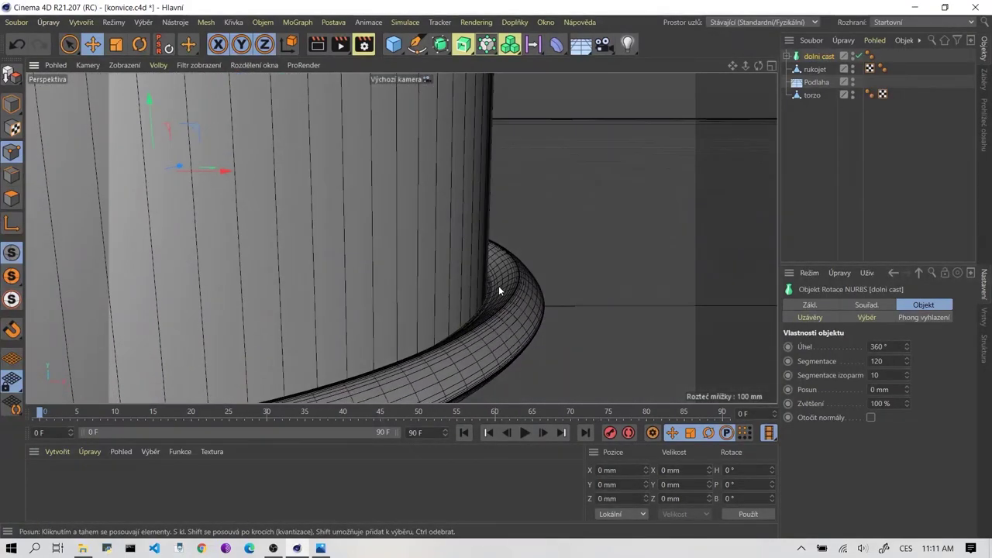
scroll(498, 287, down, 3)
scroll(477, 302, up, 2)
scroll(542, 311, up, 2)
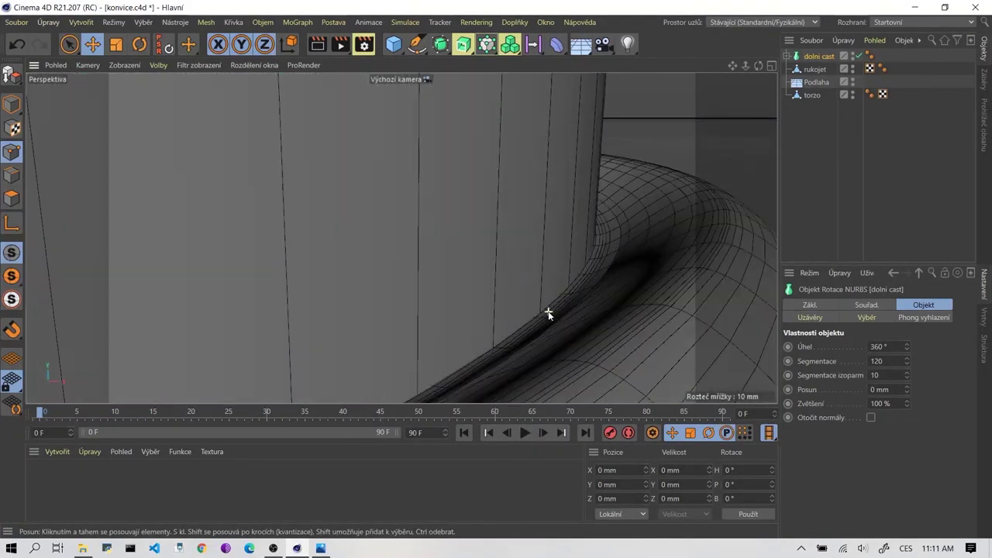
scroll(566, 291, up, 2)
scroll(581, 302, up, 2)
scroll(582, 302, down, 1)
scroll(579, 295, down, 2)
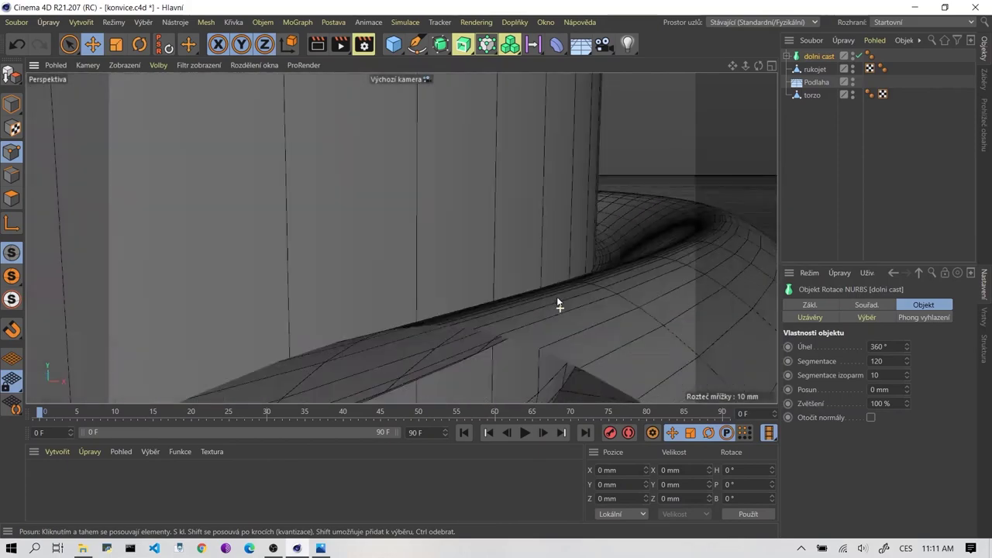
scroll(570, 288, down, 2)
scroll(571, 291, down, 1)
scroll(571, 290, down, 1)
scroll(564, 285, down, 1)
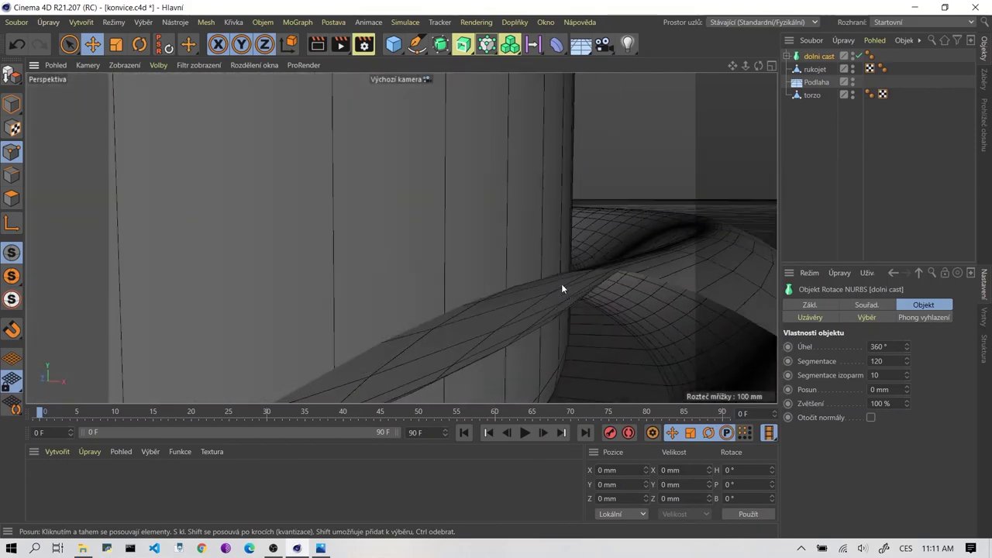
scroll(535, 255, down, 2)
scroll(481, 230, down, 2)
scroll(464, 233, down, 3)
alt+drag(338, 214, 505, 259)
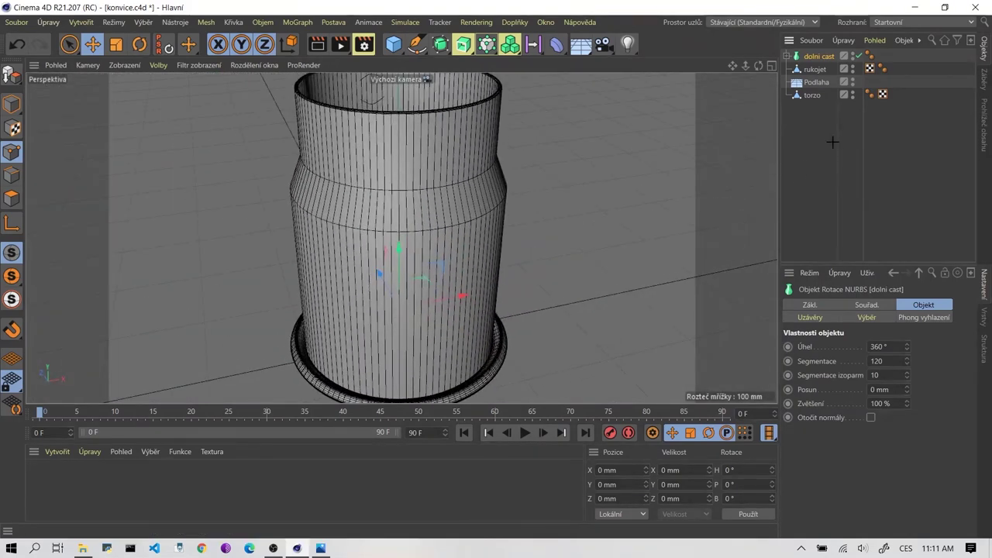
click(812, 94)
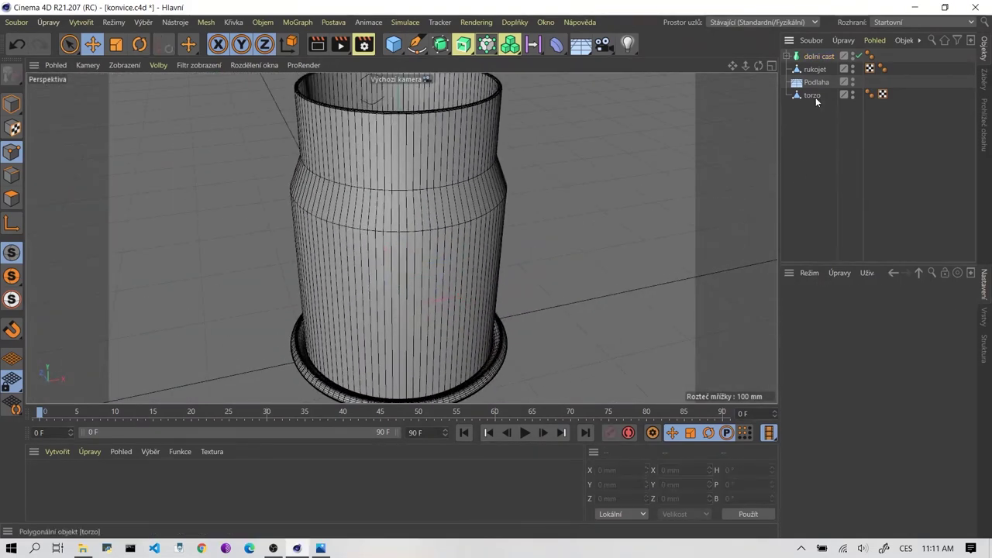
key(9)
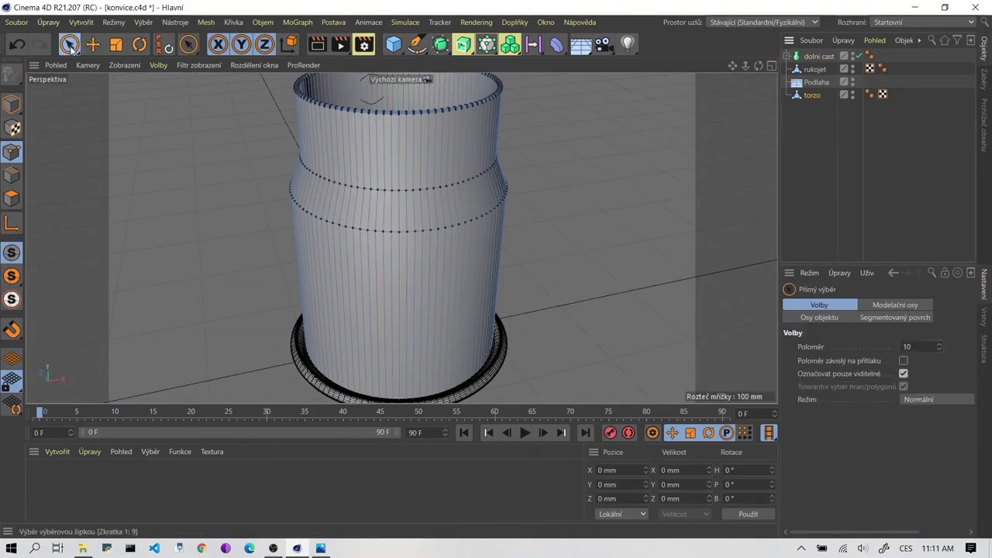
click(13, 103)
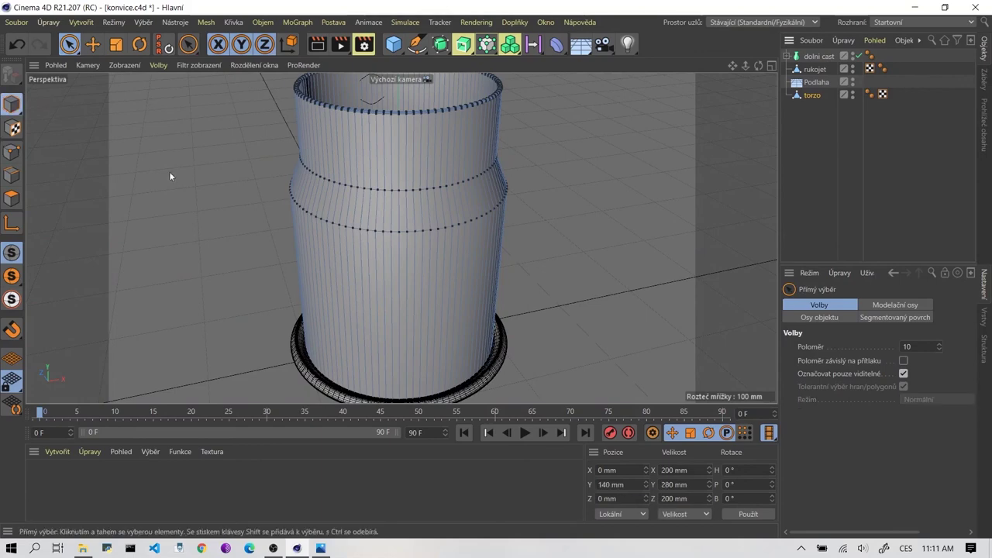
middle_click(369, 220)
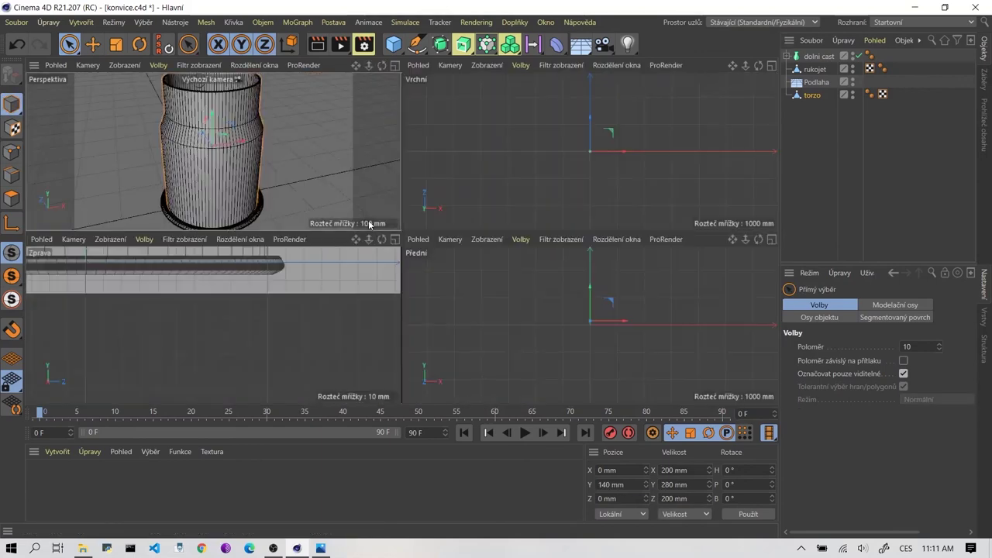
Select just the torzo body and rukojet handle together.
shift+click(822, 70)
scroll(299, 332, down, 4)
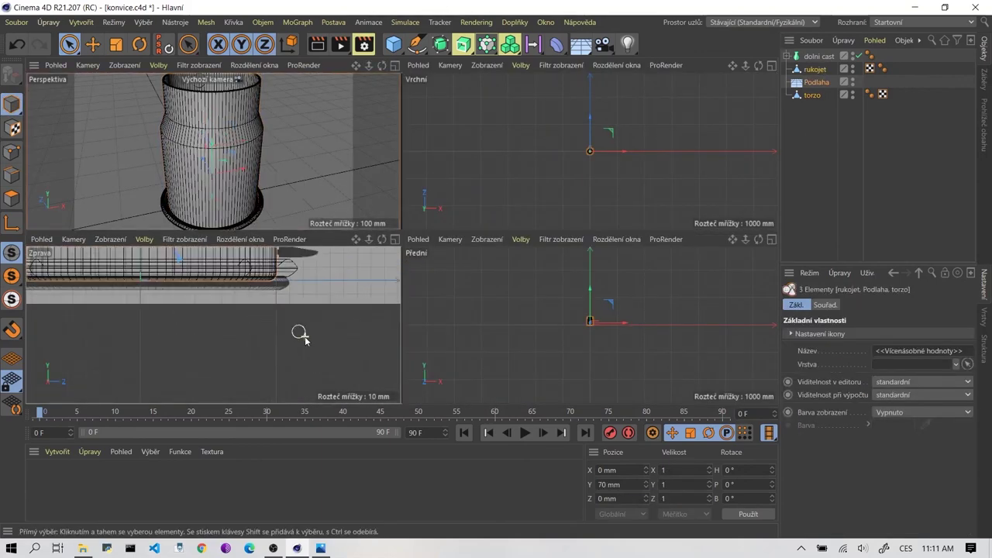
scroll(305, 336, down, 4)
scroll(304, 336, down, 2)
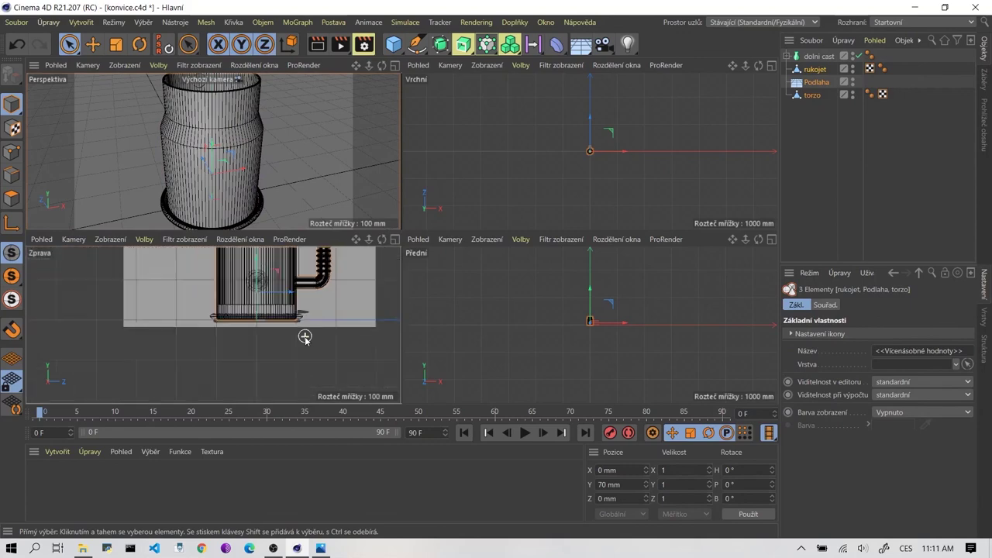
click(816, 105)
click(812, 95)
shift+click(815, 70)
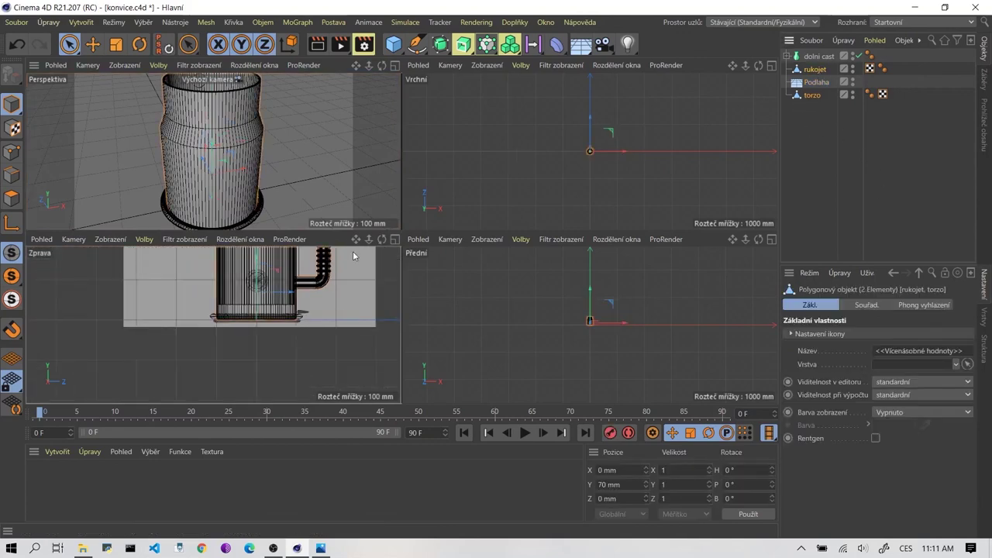
scroll(306, 273, up, 5)
scroll(306, 273, up, 2)
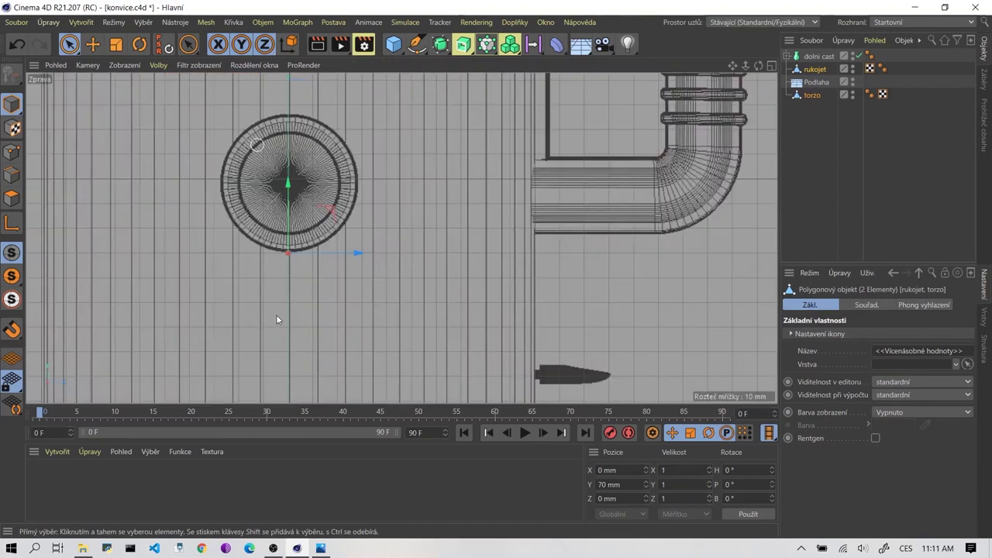
In the maximized Right view, lift both to Y 78.201 mm, then deselect.
middle_click(263, 319)
scroll(329, 253, down, 2)
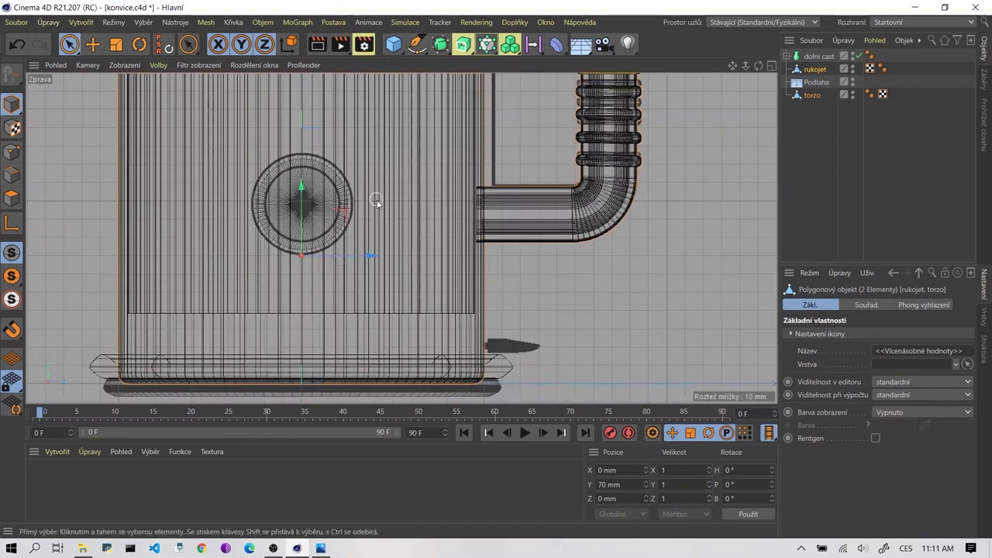
drag(303, 190, 313, 175)
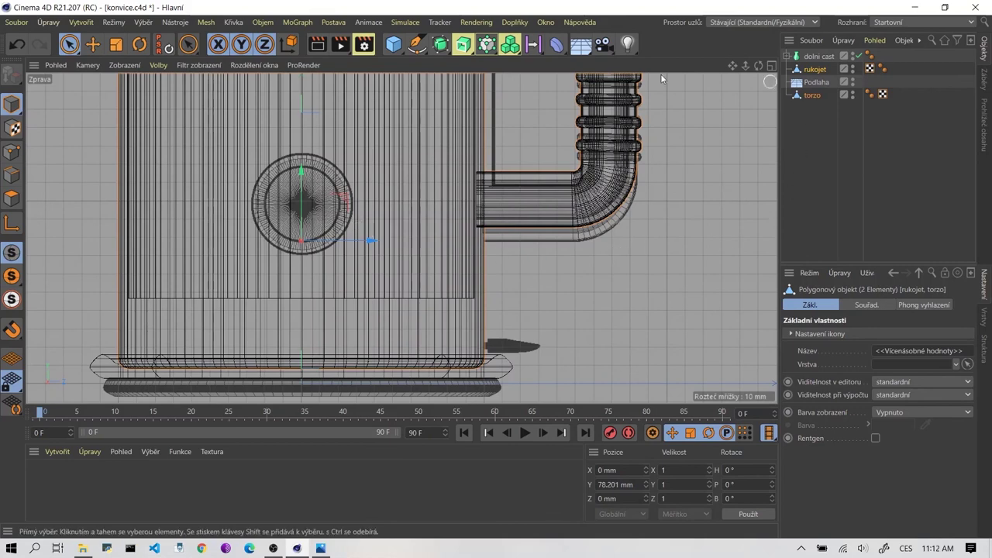
click(85, 186)
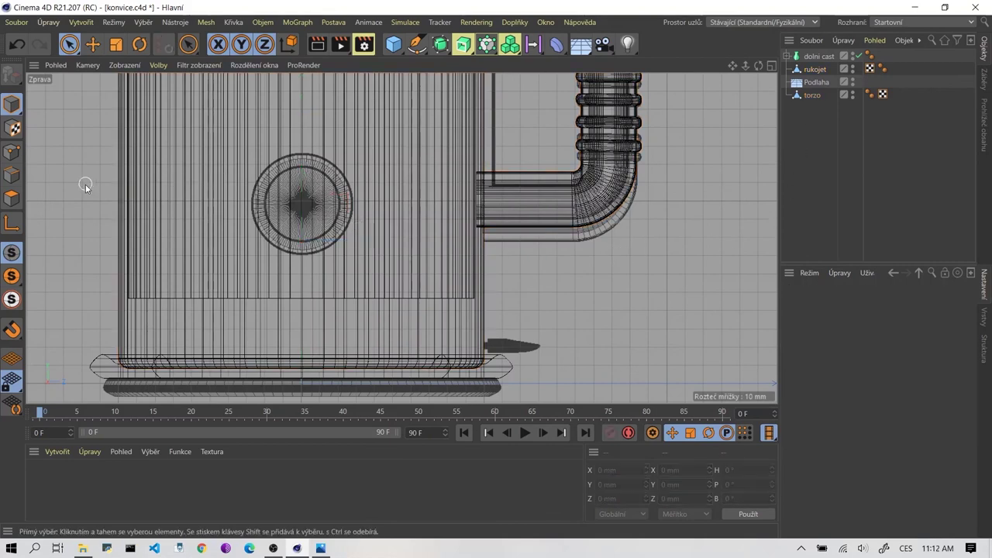
Set the side view's background image Offset Y to 16.8.
key(shift+v)
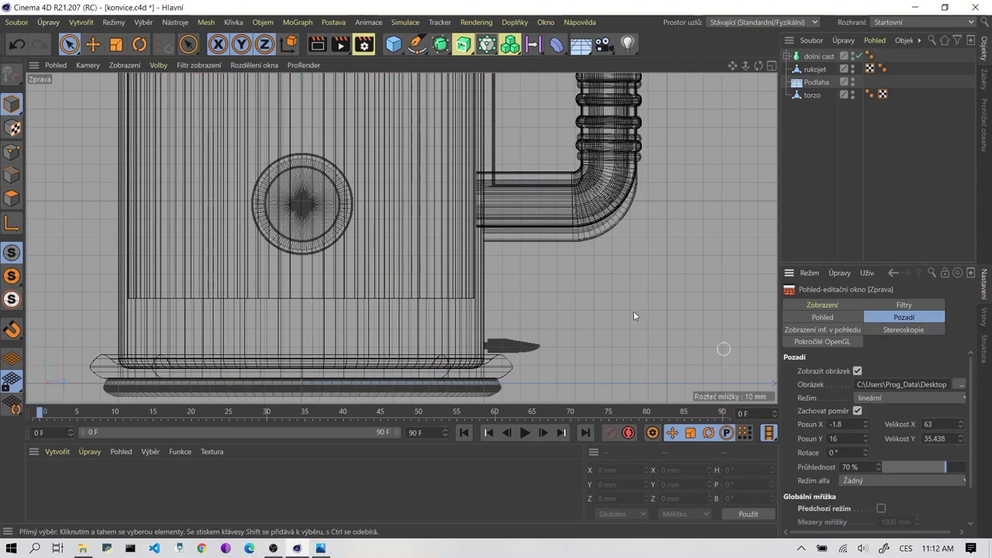
click(865, 436)
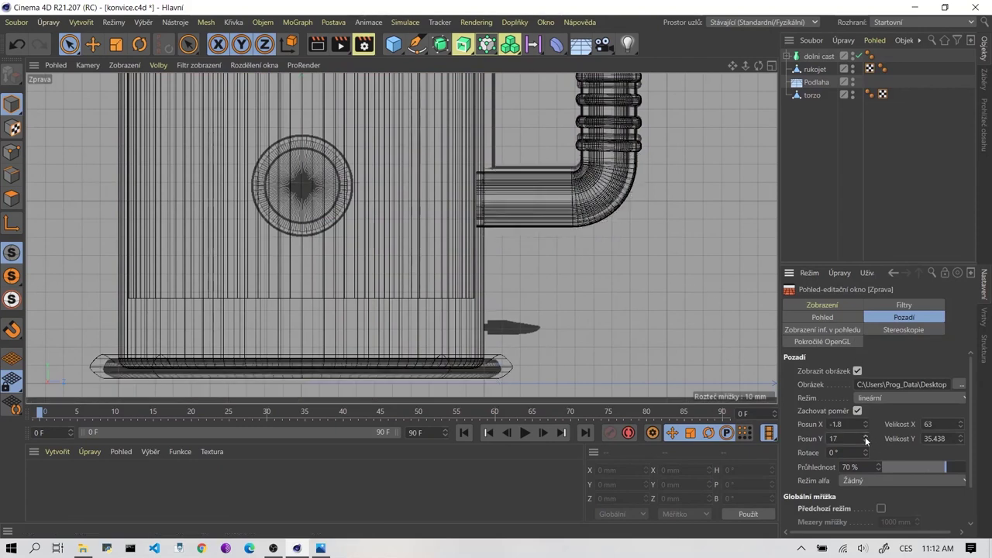
click(865, 436)
click(864, 440)
click(865, 440)
click(865, 437)
click(866, 437)
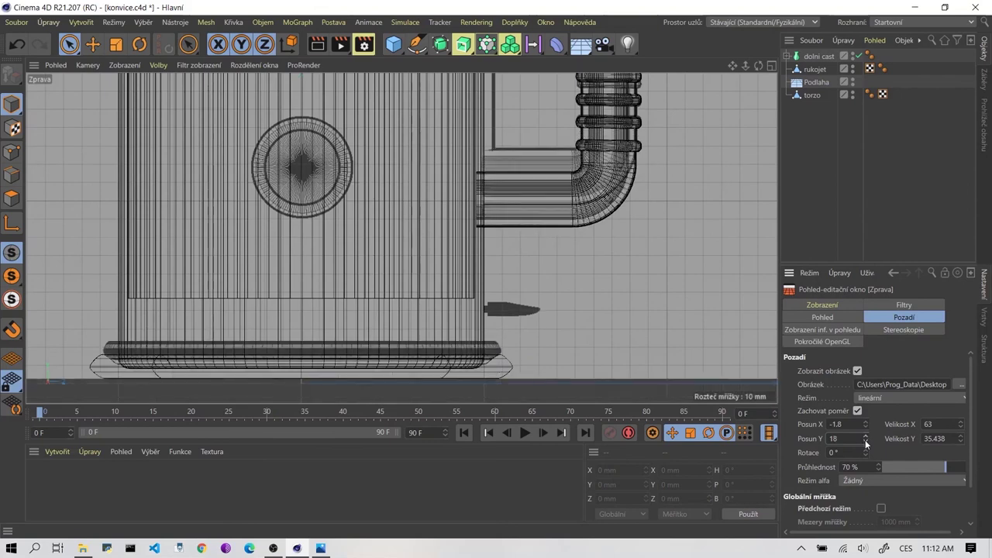
click(865, 440)
click(865, 440)
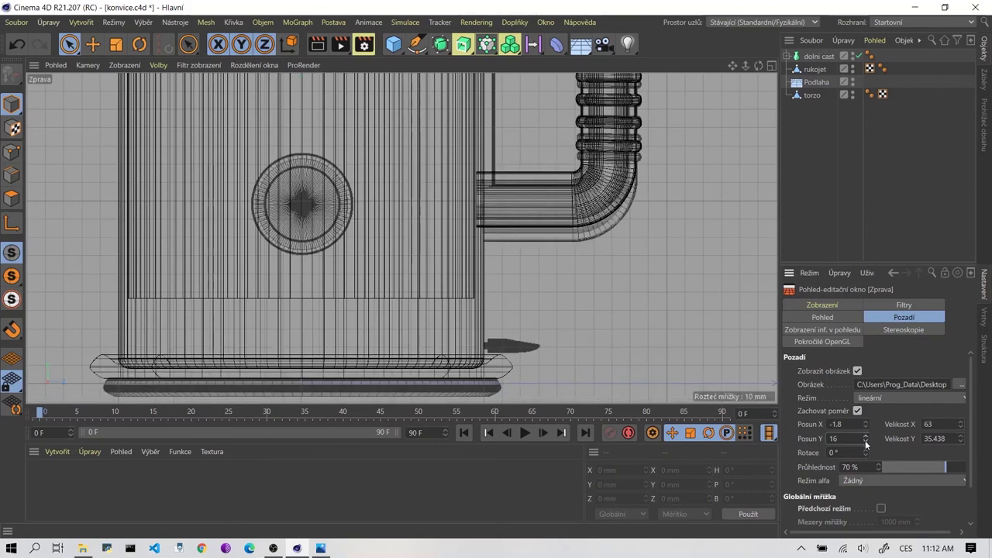
click(865, 437)
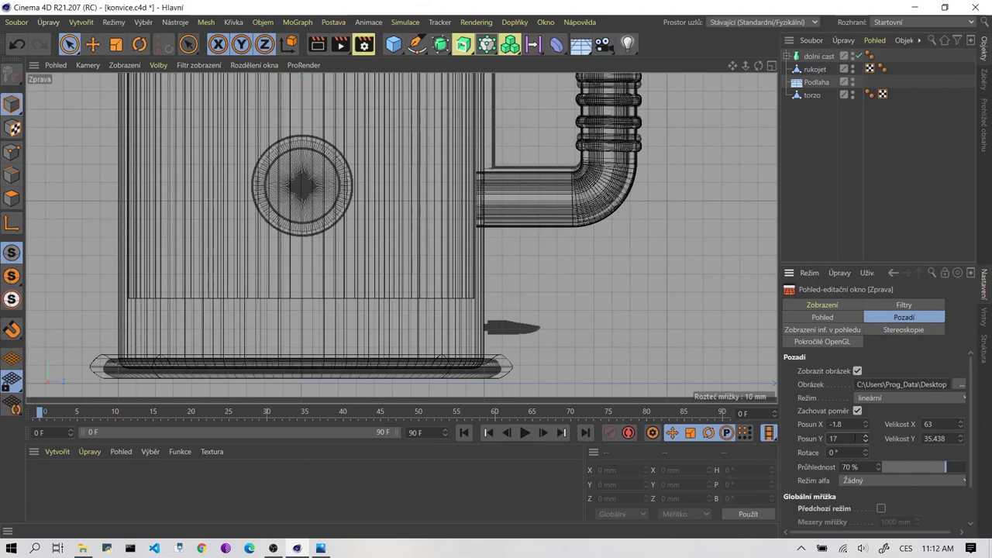
key(BackSpace)
text(6.8)
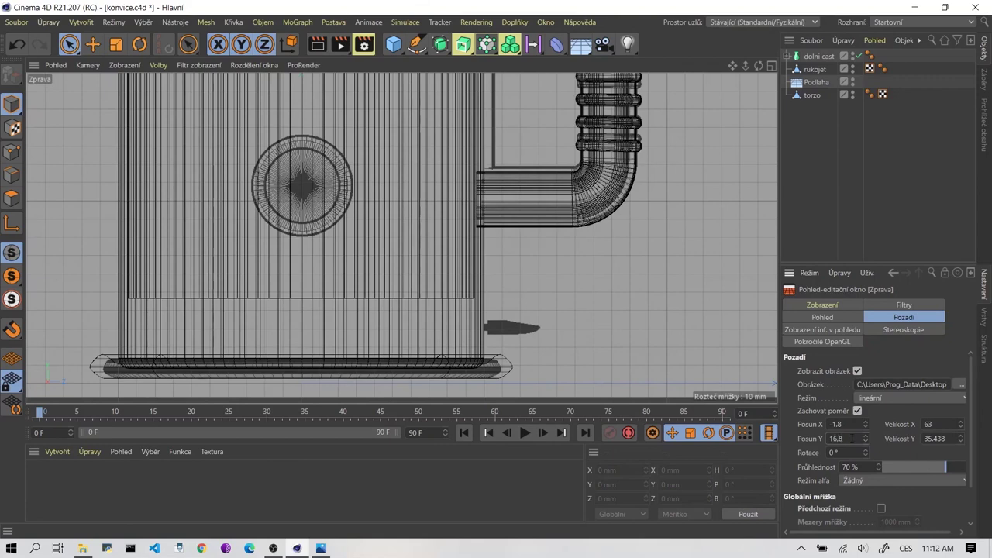
key(Return)
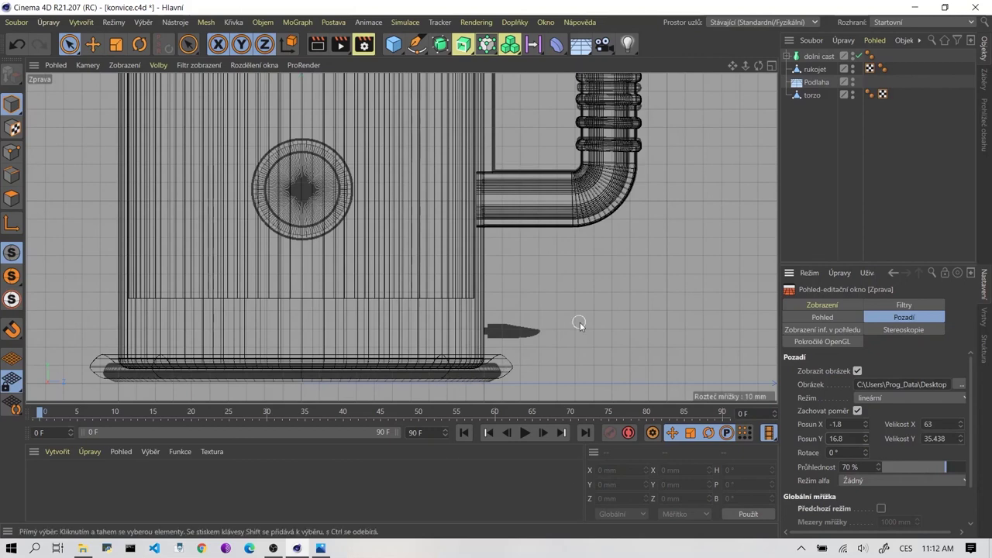
Check the reference alignment at the base and return to the four-view layout.
scroll(455, 277, down, 3)
scroll(423, 201, down, 1)
scroll(413, 244, up, 5)
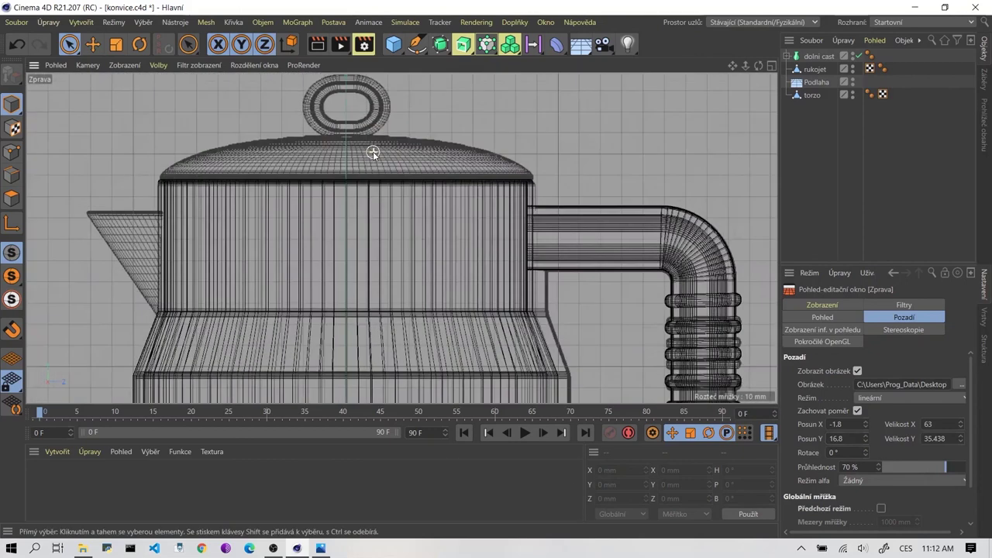
scroll(461, 219, down, 2)
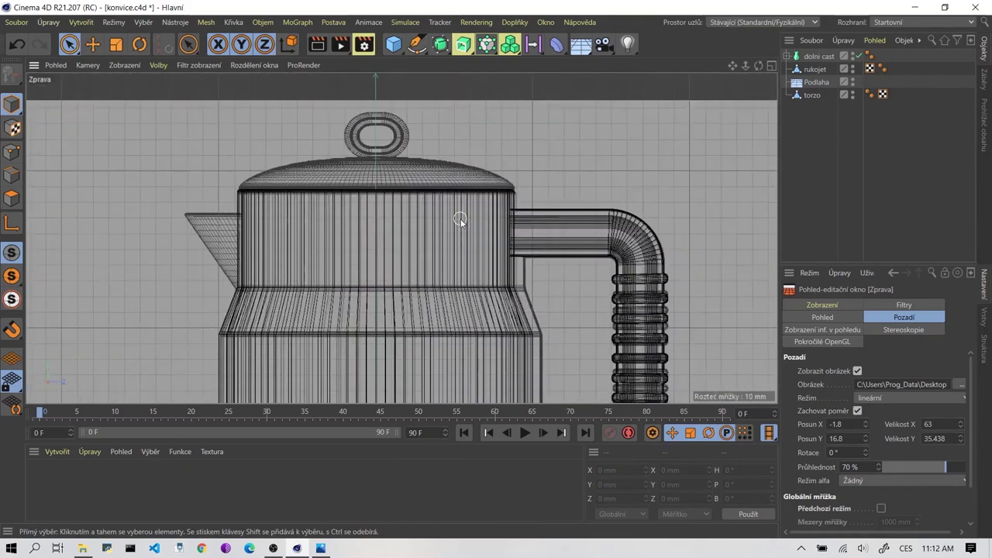
alt+drag(446, 326, 401, 238)
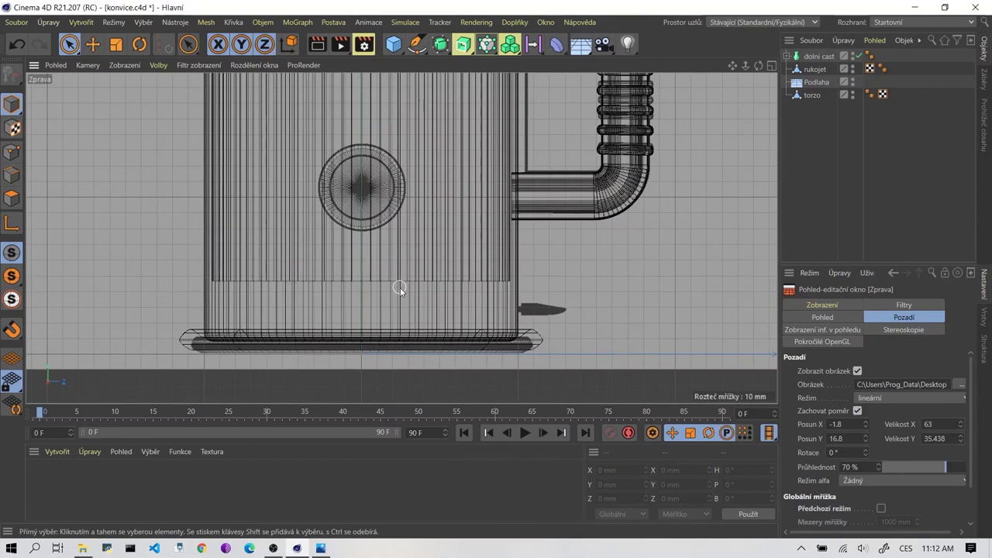
middle_click(526, 223)
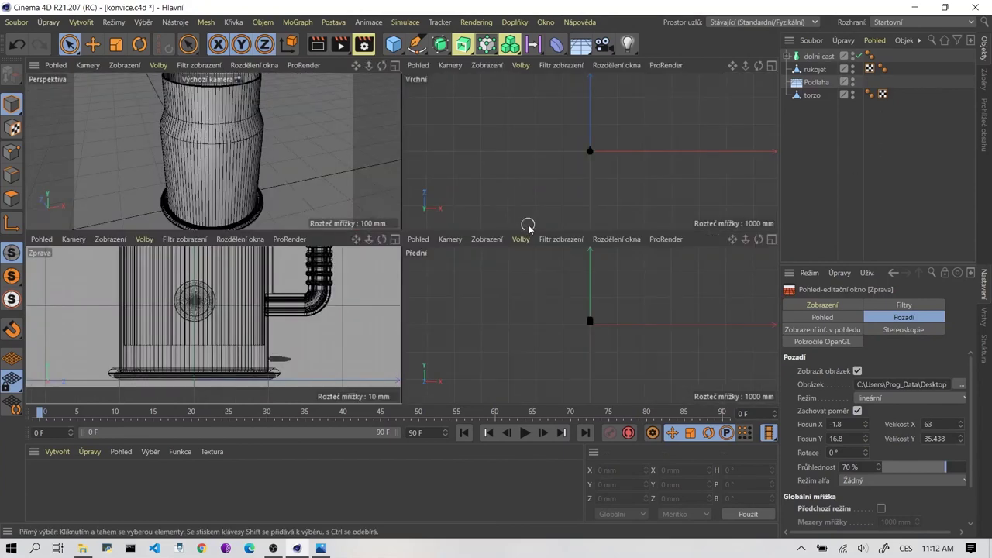
Maximize the Perspective view, select only dolni cast, and activate the Scale tool.
middle_click(207, 204)
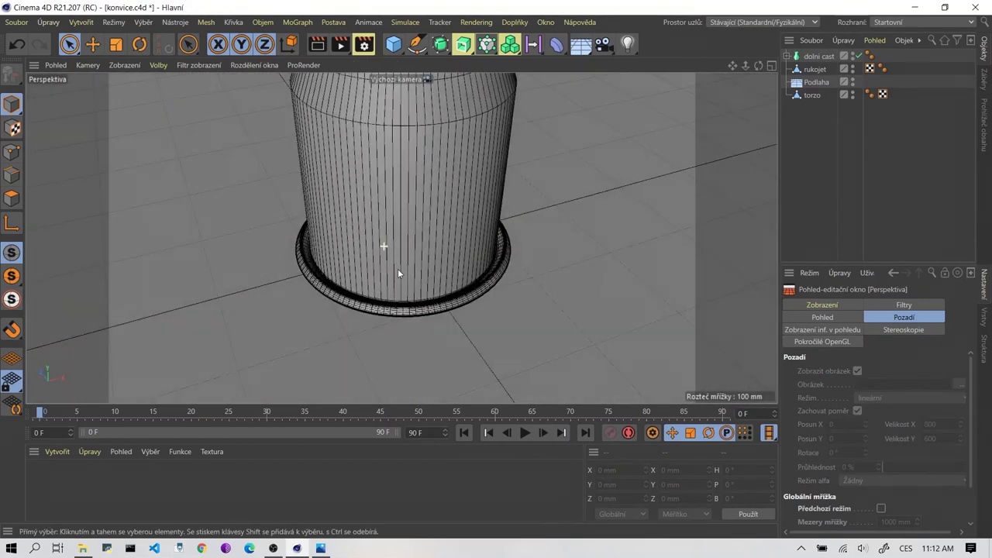
shift+click(499, 282)
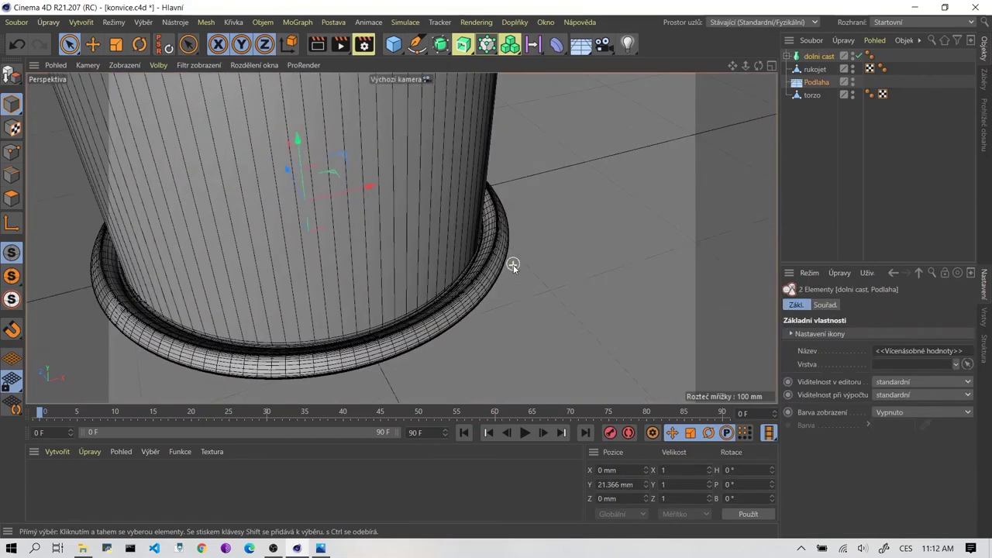
scroll(445, 282, up, 6)
scroll(403, 240, down, 2)
scroll(428, 211, down, 2)
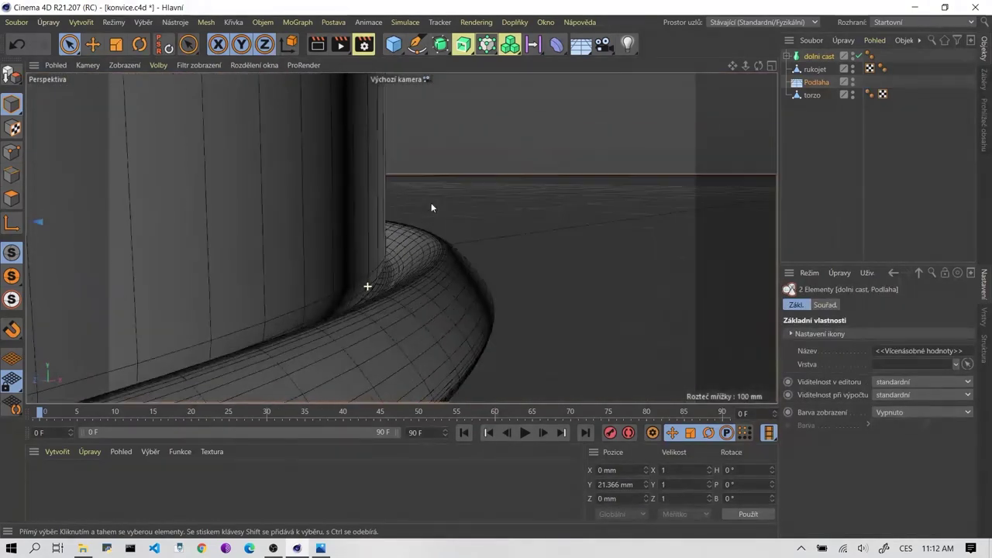
scroll(564, 199, down, 2)
scroll(519, 197, up, 2)
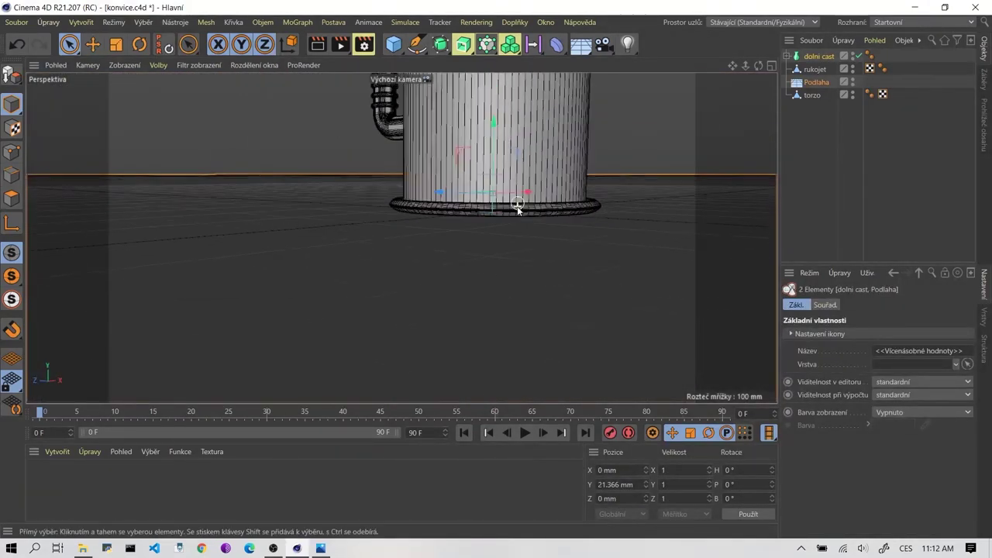
scroll(516, 206, up, 2)
scroll(516, 210, up, 2)
click(818, 56)
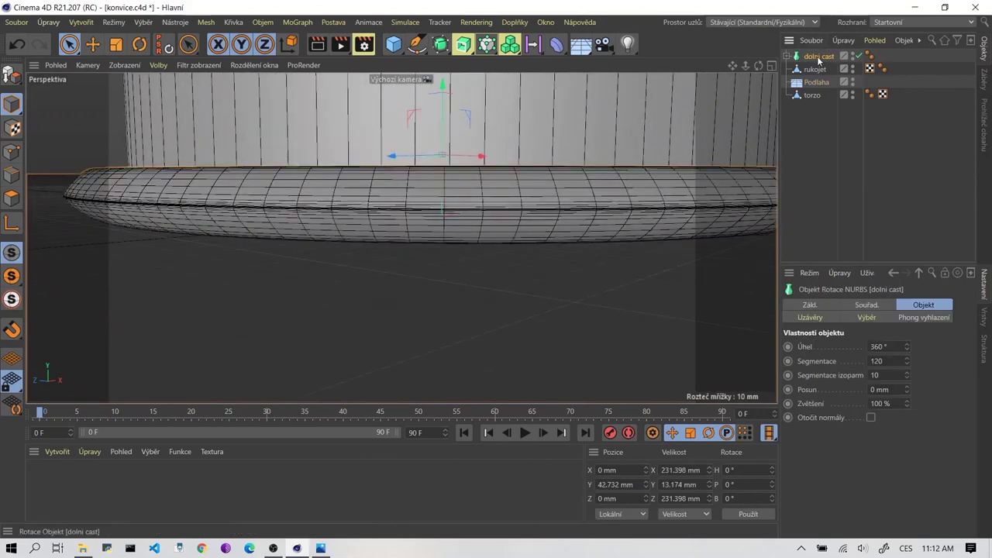
alt+drag(433, 232, 427, 265)
scroll(434, 259, down, 2)
scroll(443, 257, down, 1)
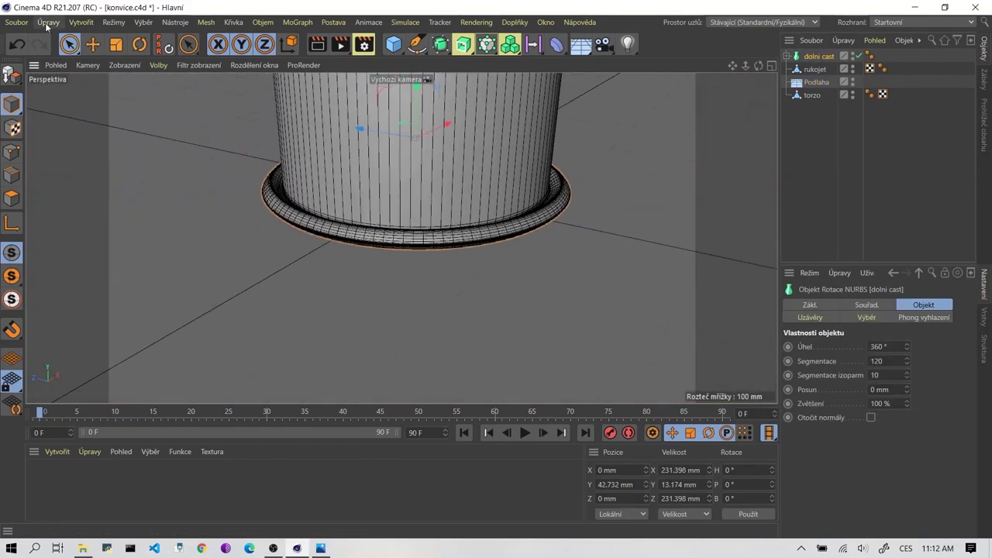
click(115, 45)
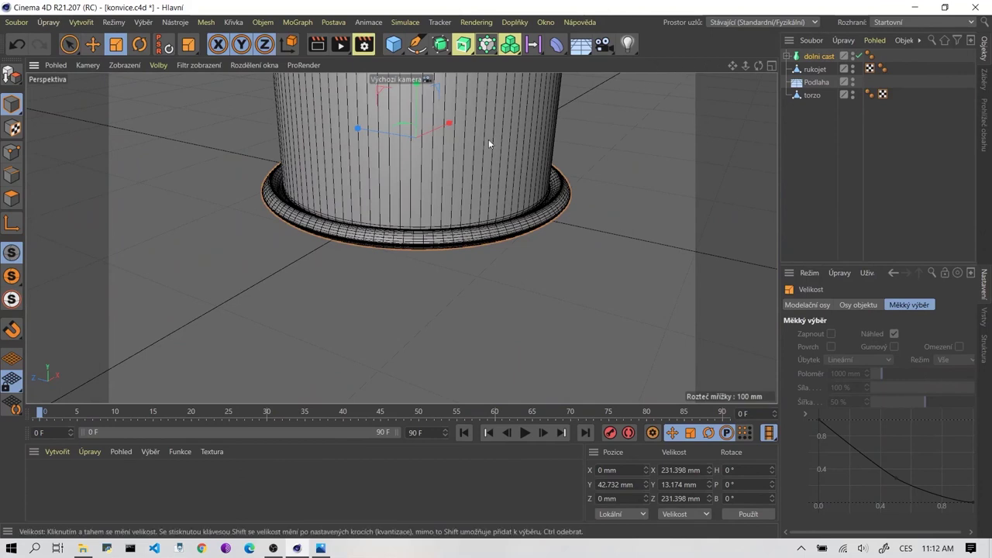
Scale dolni cast uniformly to 220.106 mm wide, undoing an accidental height reduction.
mouse_move(488, 139)
alt+mouse_down()
mouse_move(437, 149)
mouse_move(402, 178)
alt+mouse_up()
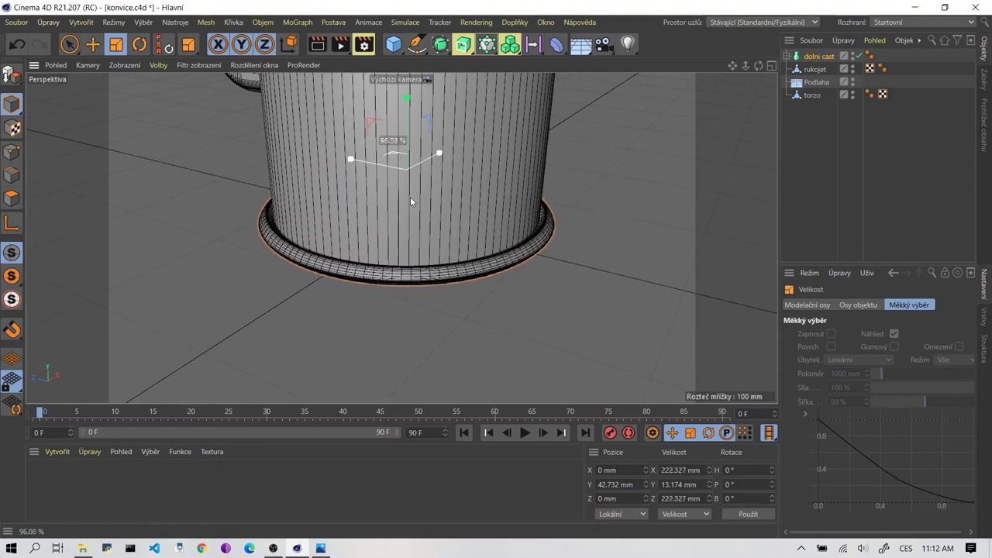
drag(402, 177, 416, 214)
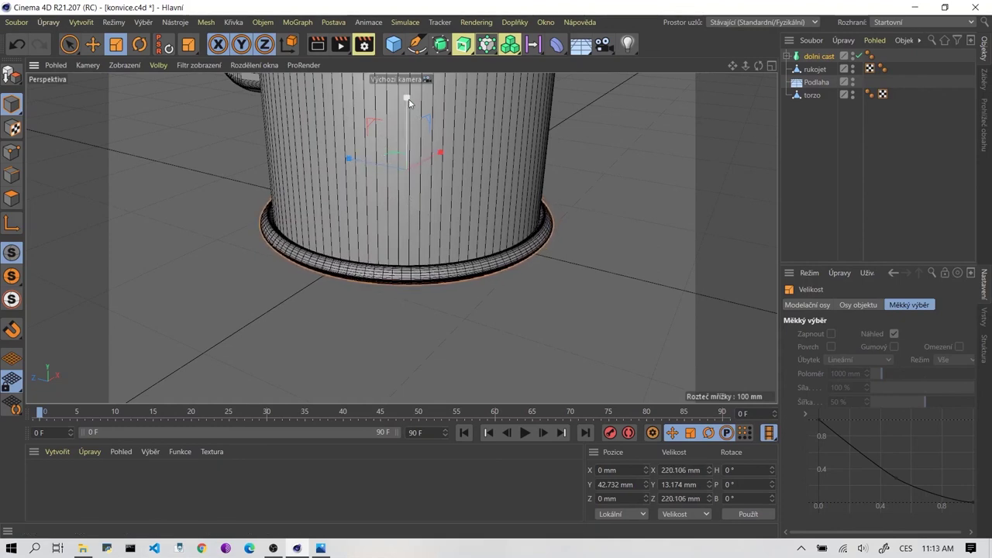
drag(407, 99, 436, 193)
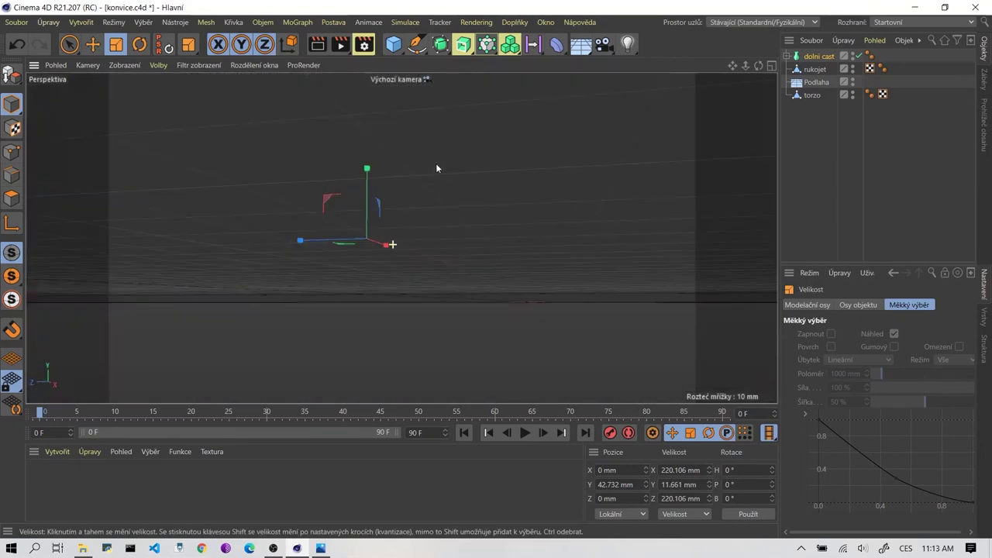
key(ctrl+z)
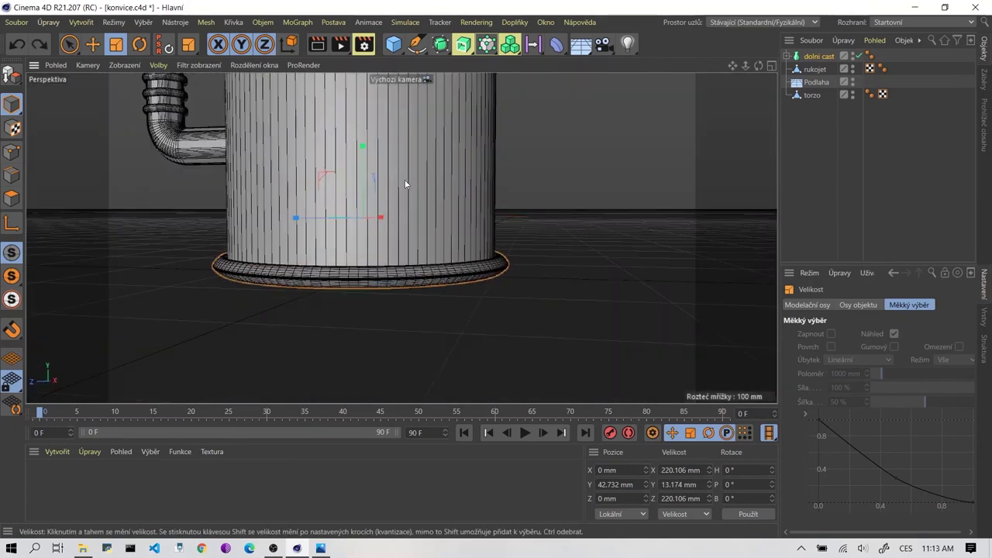
click(92, 44)
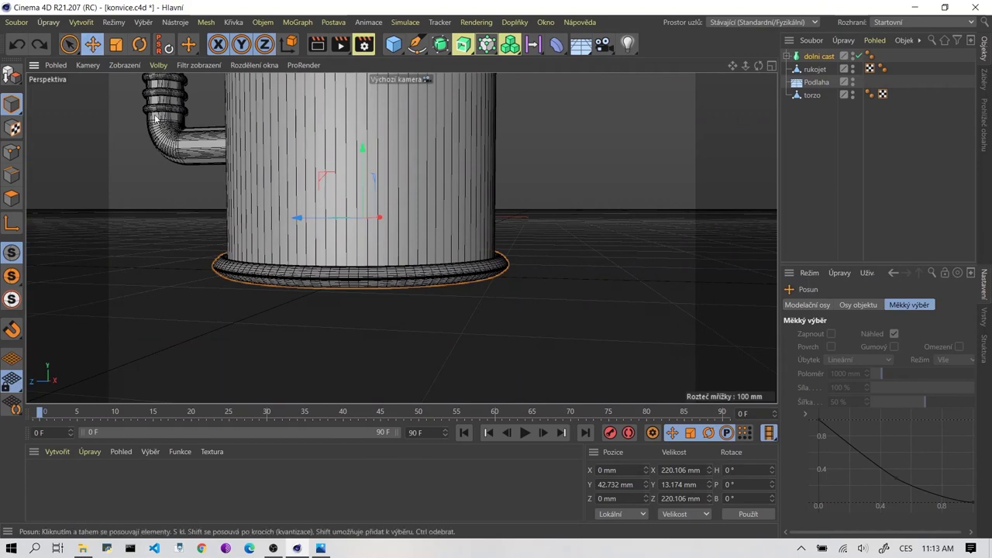
In four views, move dolni cast's axis to its base and flatten it to 11.103 mm.
mouse_move(203, 245)
alt+mouse_down()
mouse_move(341, 197)
mouse_move(429, 239)
alt+mouse_up()
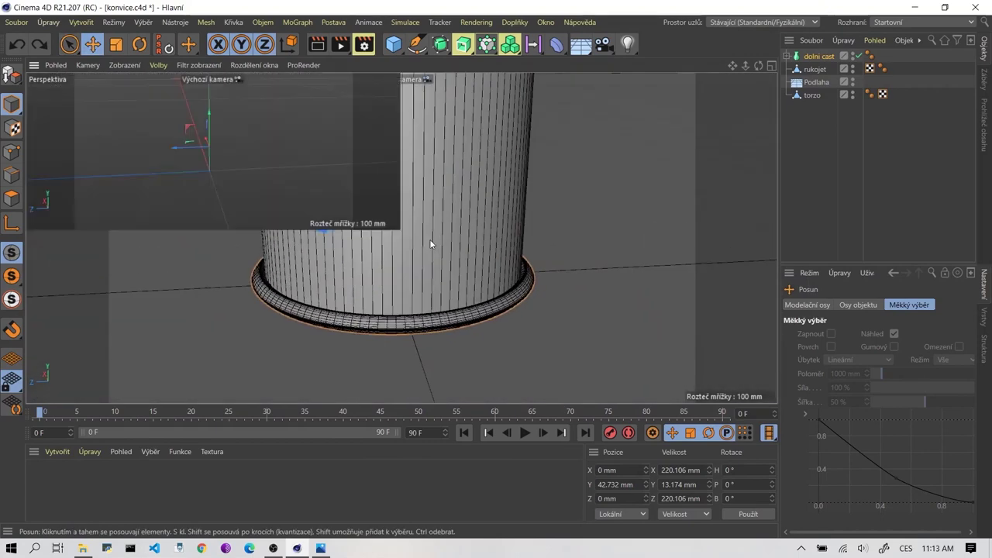
middle_click(429, 239)
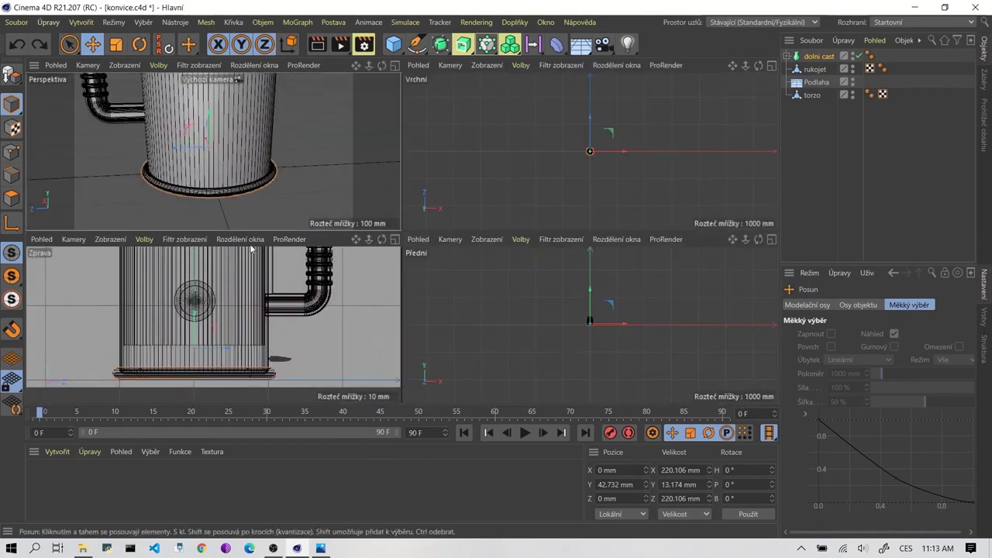
scroll(187, 349, up, 3)
alt+middle_drag(187, 348, 255, 299)
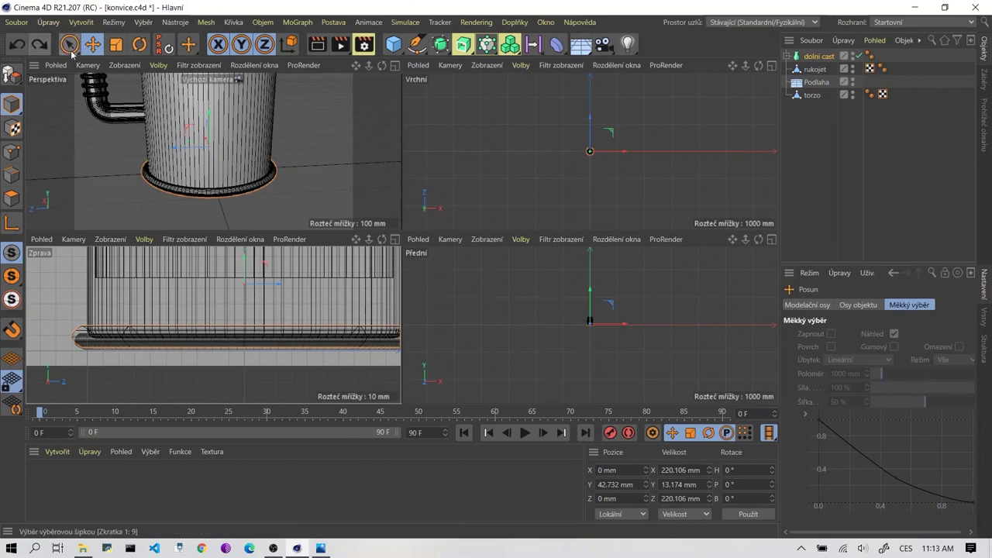
key(l)
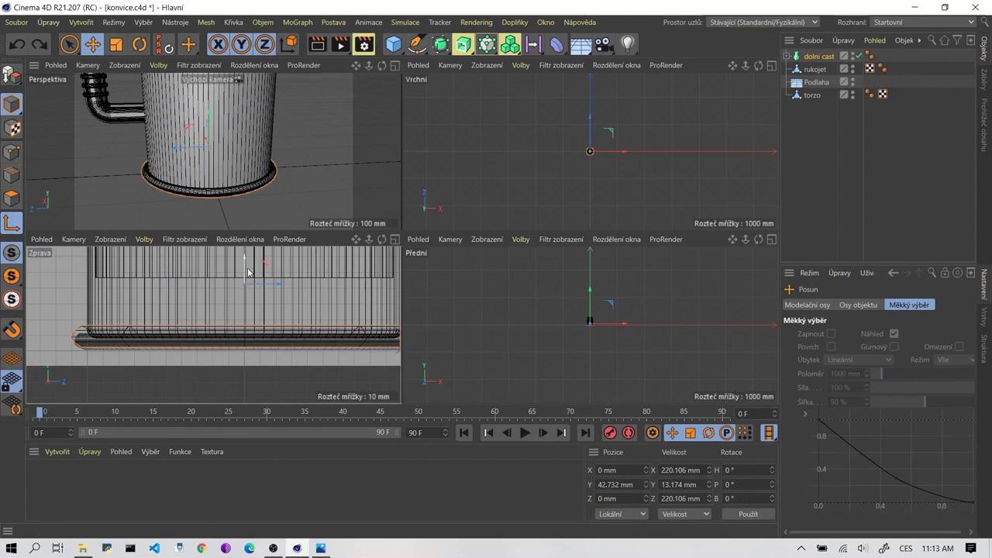
drag(248, 271, 256, 324)
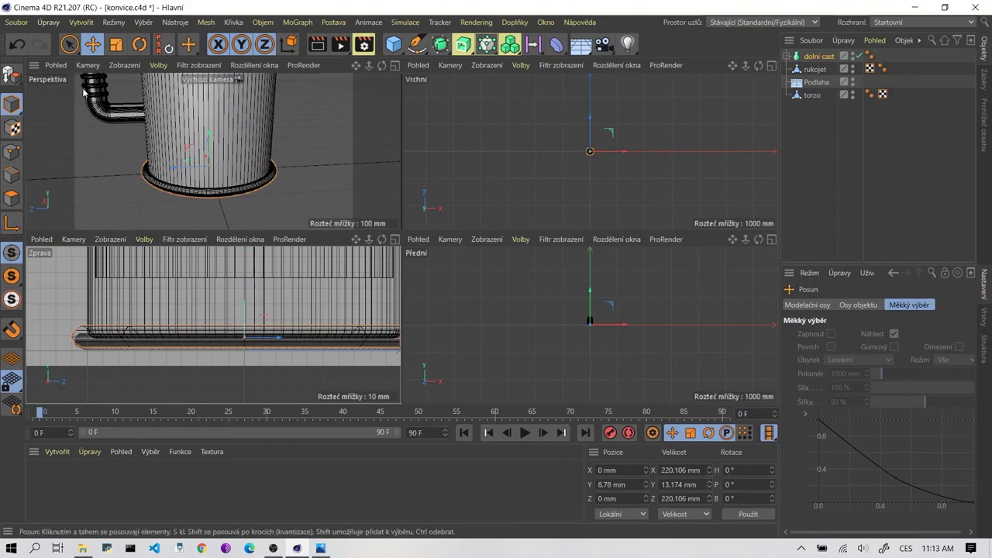
key(t)
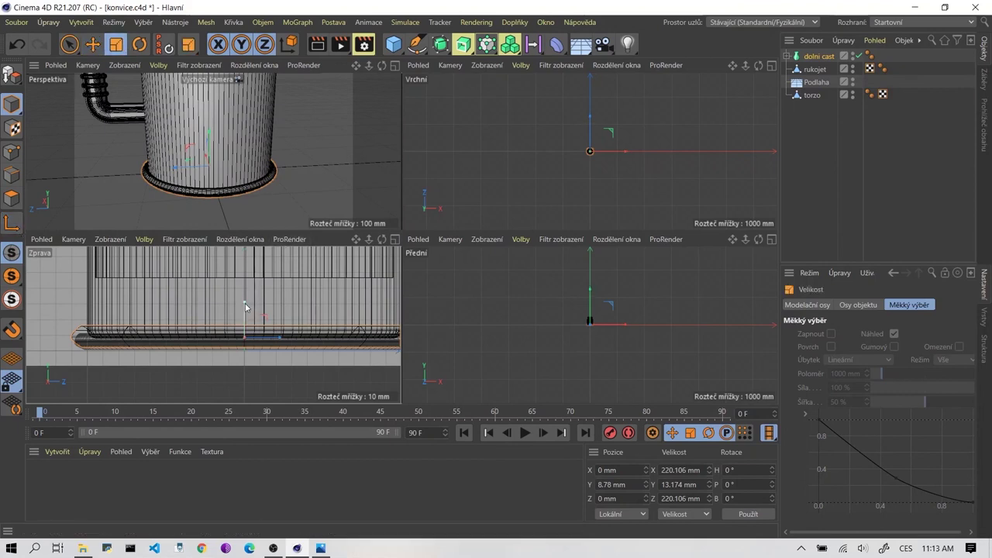
drag(245, 307, 245, 313)
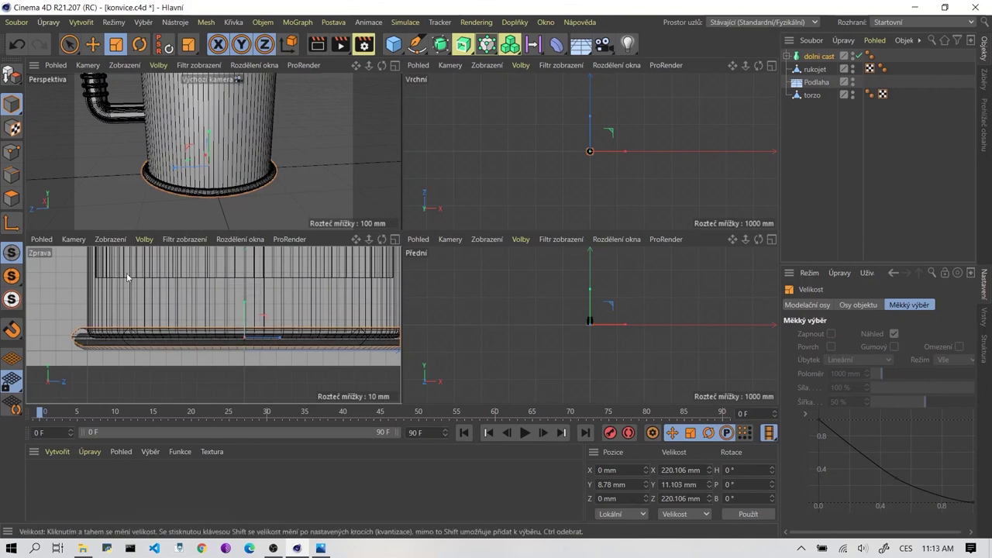
Lower the ring to Y 6.753 mm in the Right view, then maximize Perspective.
scroll(237, 330, up, 3)
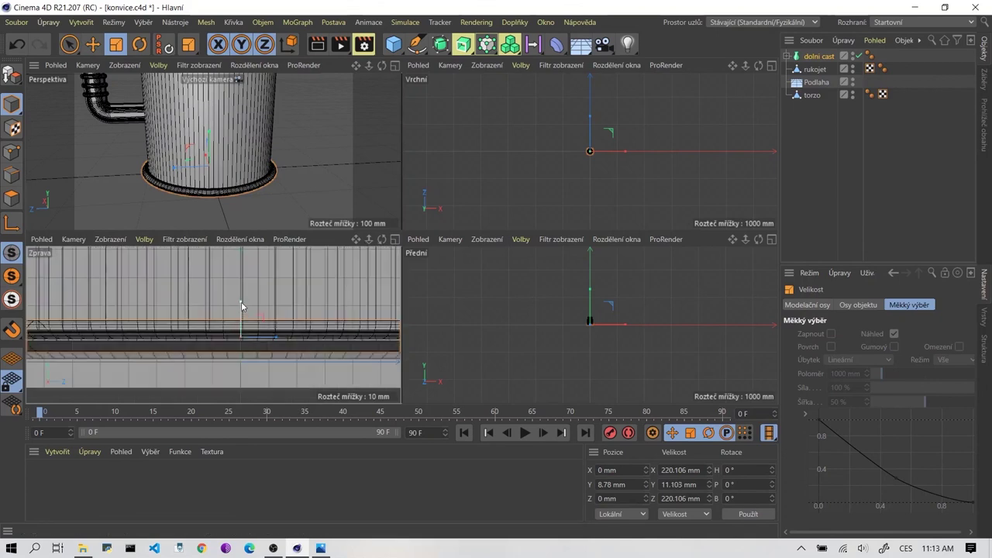
key(e)
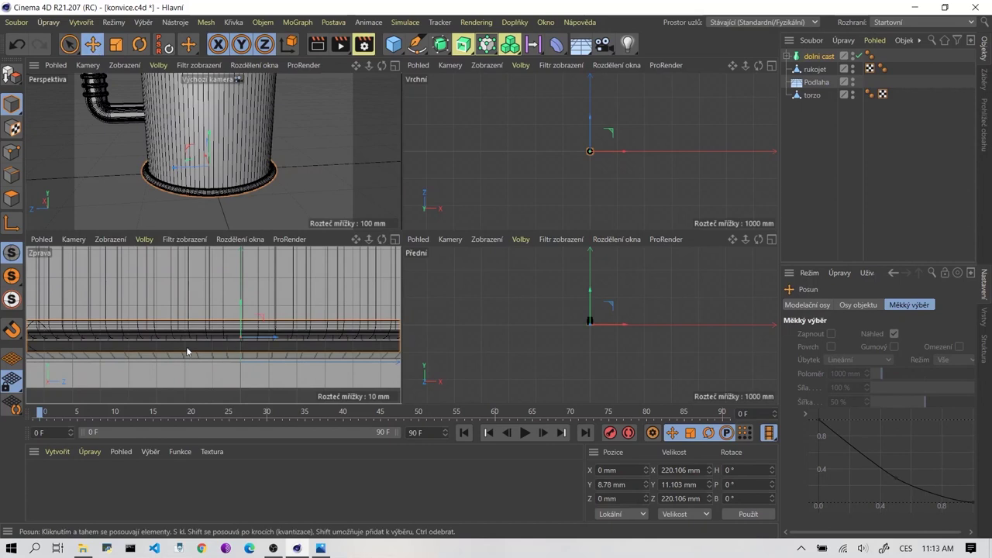
scroll(186, 346, down, 2)
alt+middle_drag(383, 355, 277, 325)
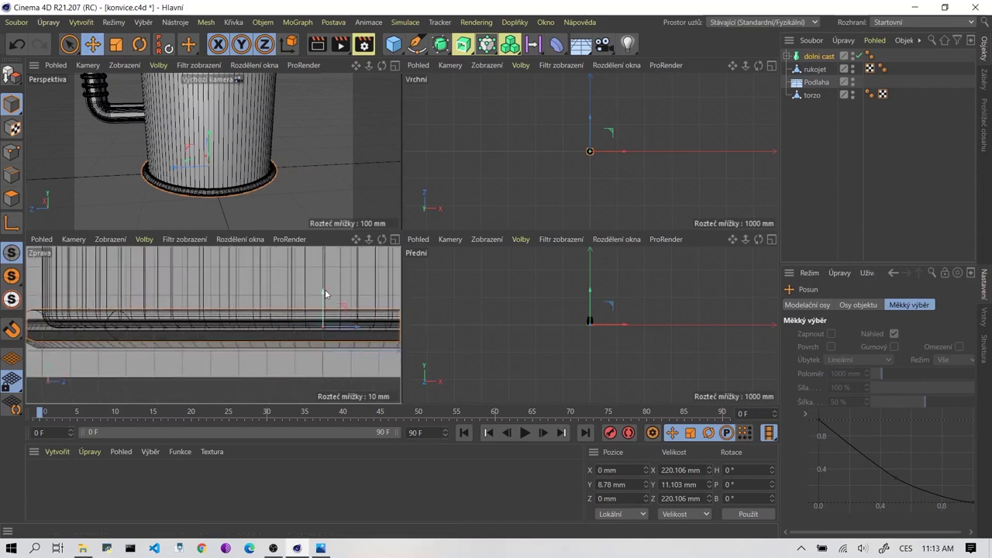
drag(321, 291, 326, 302)
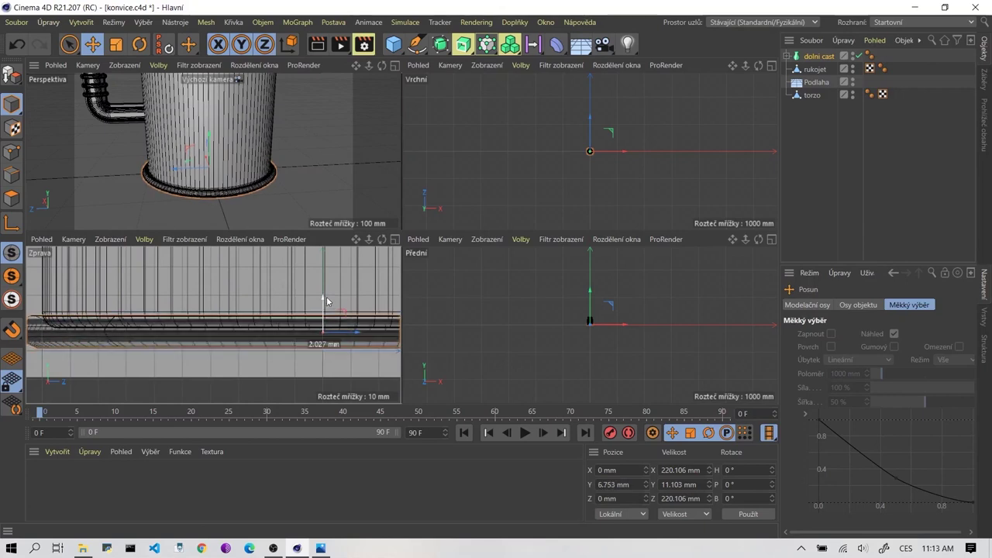
click(279, 169)
middle_click(249, 169)
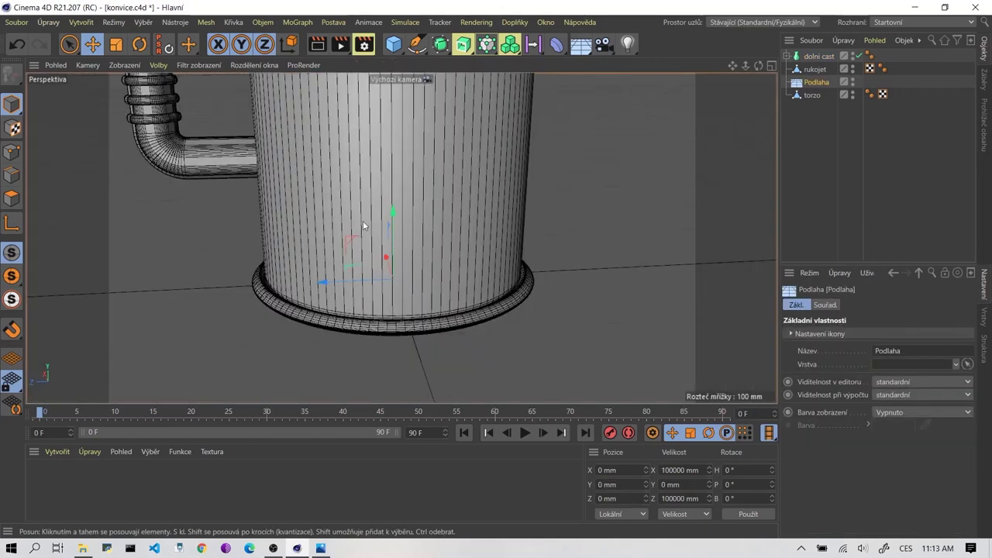
scroll(362, 225, up, 3)
scroll(518, 299, up, 2)
From floor level, lower the dolni cast ring by about 1 mm more.
scroll(502, 328, up, 3)
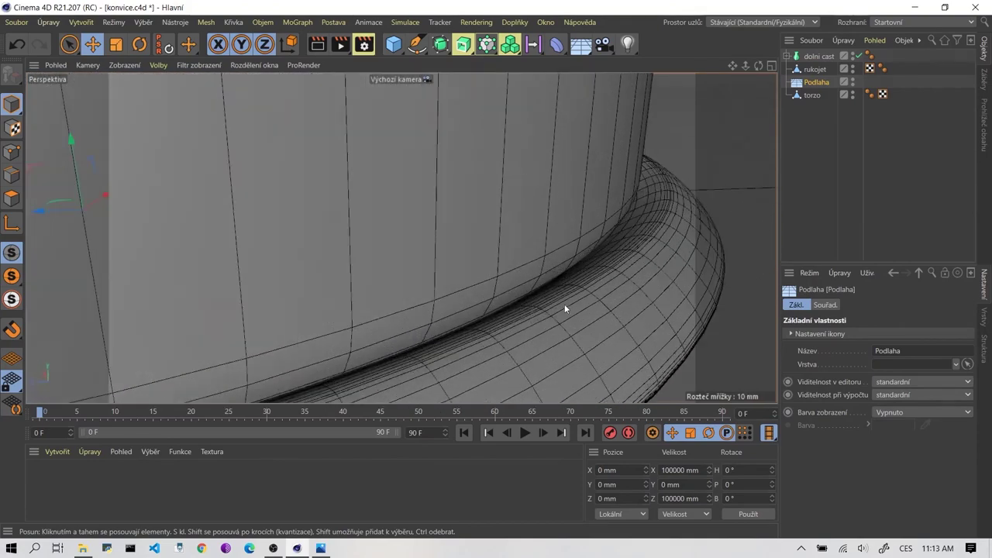
mouse_move(564, 308)
alt+mouse_down()
mouse_move(639, 248)
mouse_move(643, 259)
mouse_move(619, 245)
mouse_move(637, 243)
mouse_move(607, 245)
mouse_move(524, 303)
alt+mouse_up()
scroll(607, 245, down, 5)
scroll(596, 231, up, 2)
scroll(574, 244, up, 2)
click(519, 302)
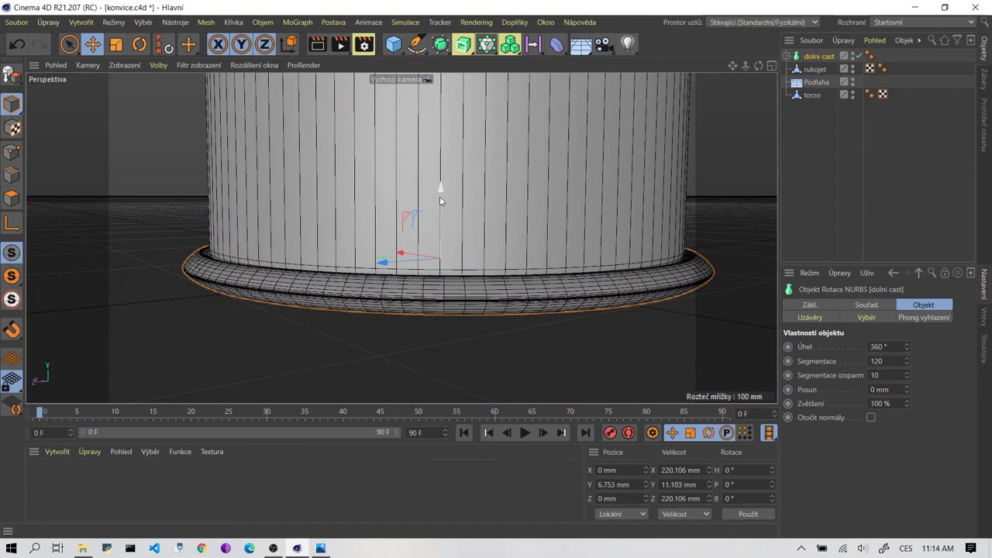
drag(439, 201, 437, 199)
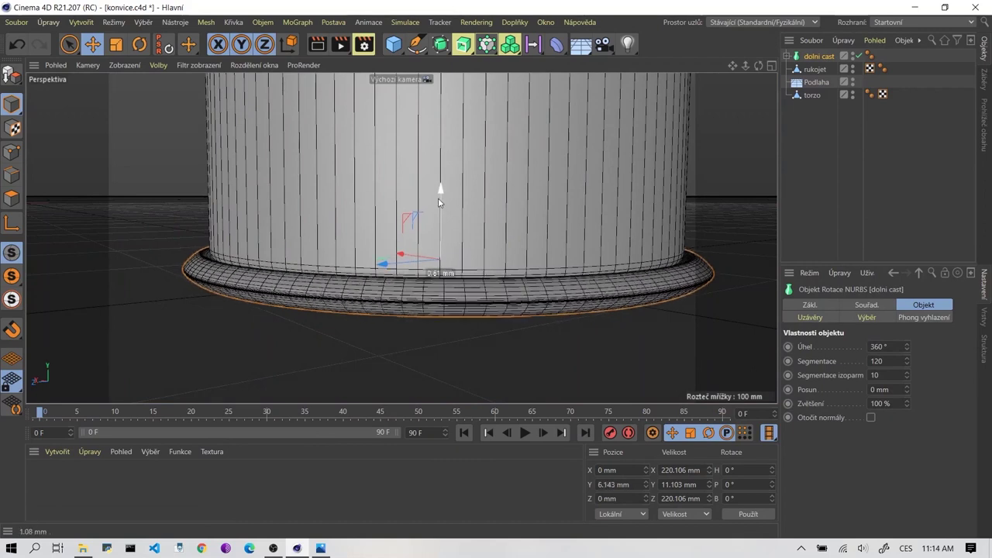
Orbit around the kettle to inspect handle and base, then show four views.
click(281, 307)
alt+drag(281, 307, 321, 288)
mouse_move(423, 190)
alt+mouse_down()
mouse_move(424, 134)
mouse_move(455, 234)
mouse_move(527, 201)
mouse_move(354, 211)
alt+mouse_up()
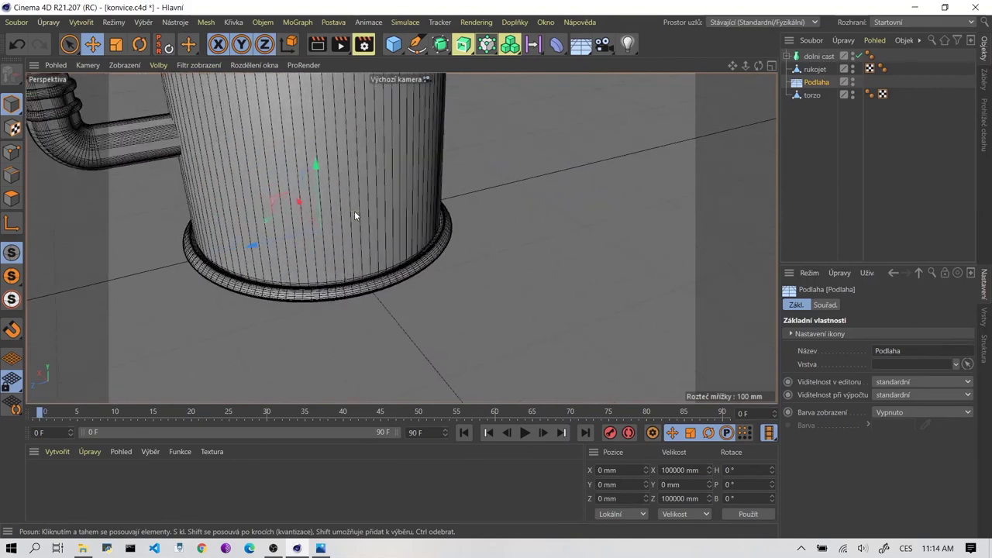
scroll(368, 233, down, 2)
scroll(388, 295, down, 2)
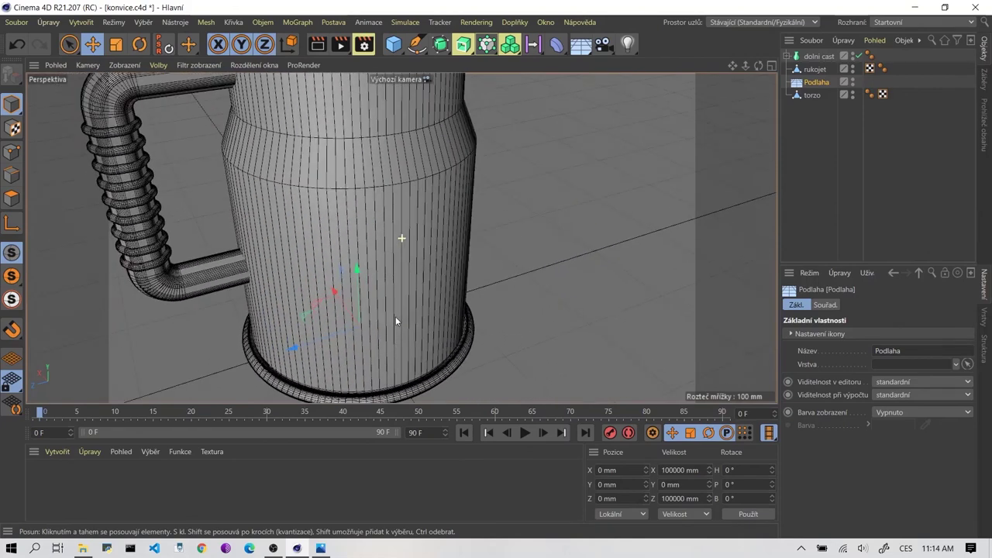
alt+drag(393, 139, 362, 205)
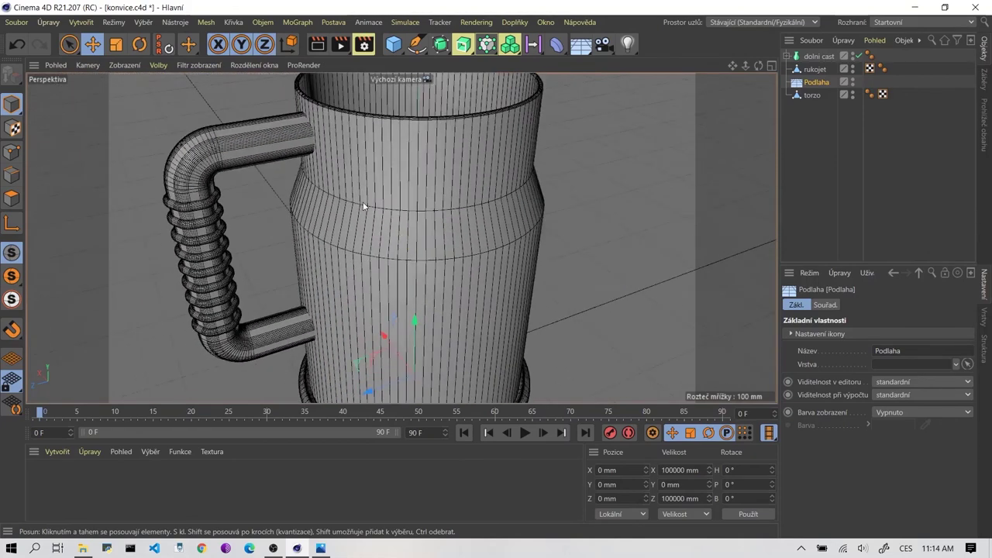
scroll(364, 207, down, 1)
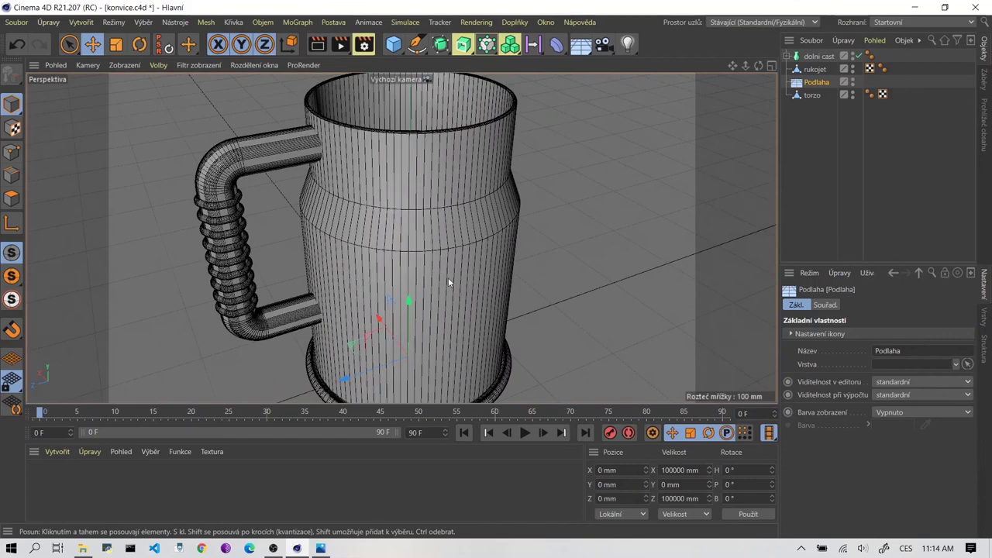
alt+drag(448, 277, 388, 174)
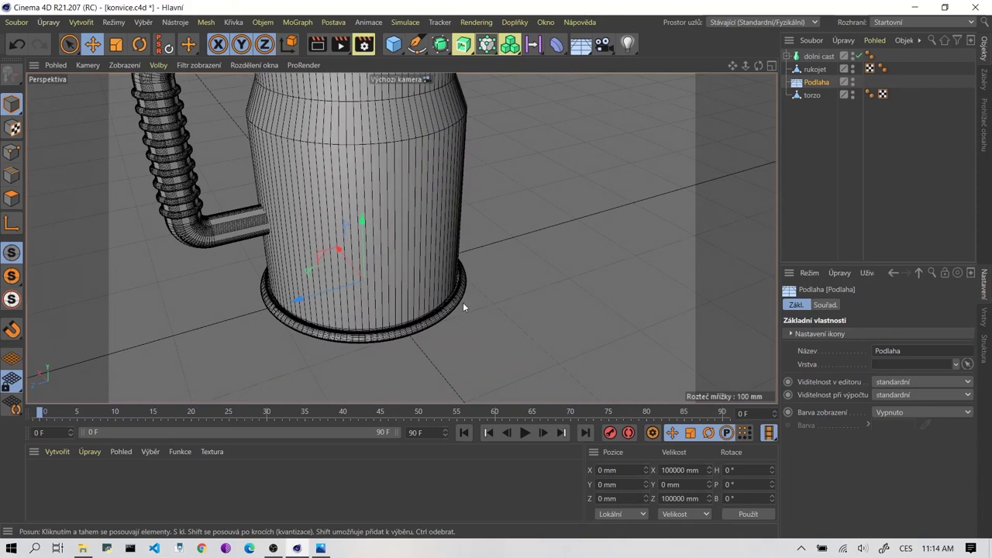
middle_click(333, 211)
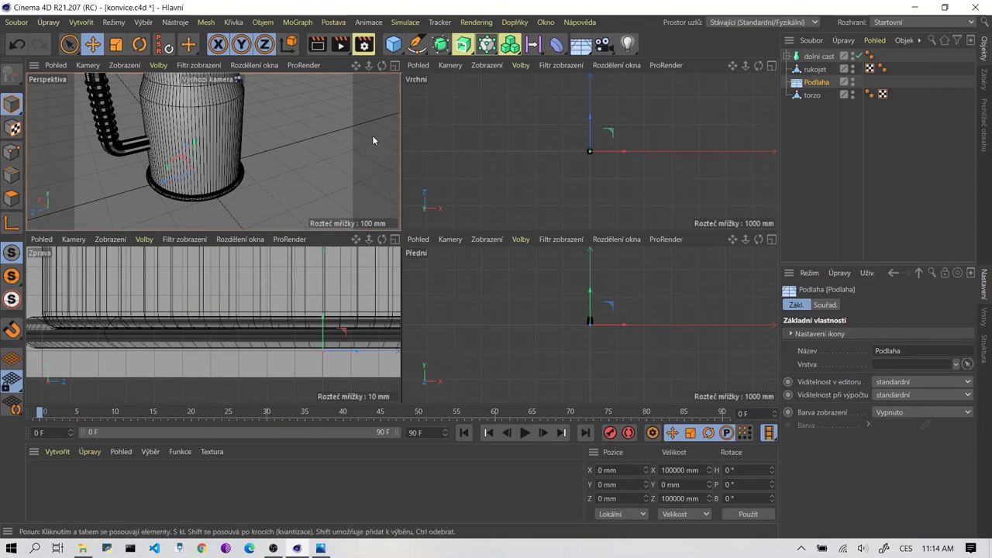
Maximize the Top view and pan so the kettle is framed.
scroll(259, 160, down, 5)
click(582, 159)
scroll(636, 149, up, 3)
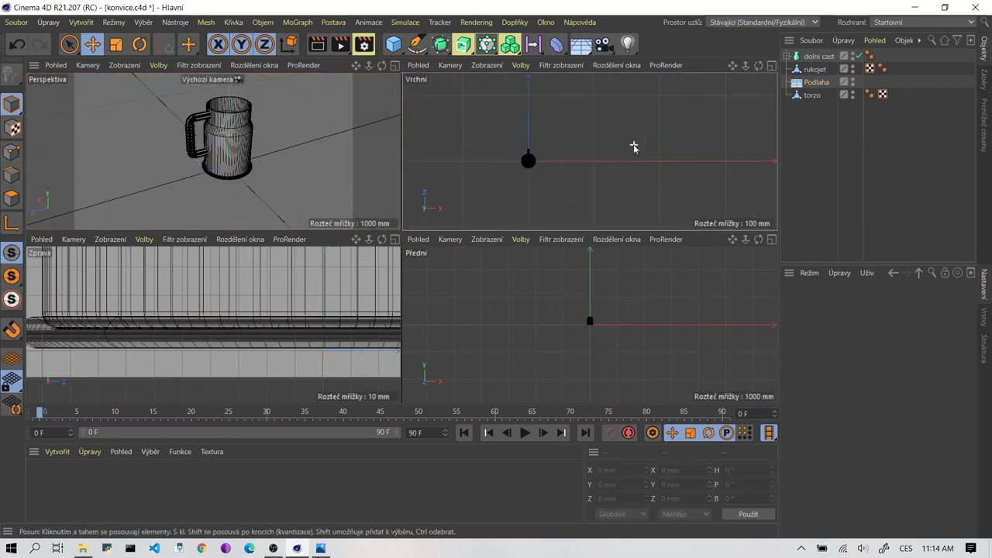
scroll(529, 161, up, 3)
middle_click(517, 160)
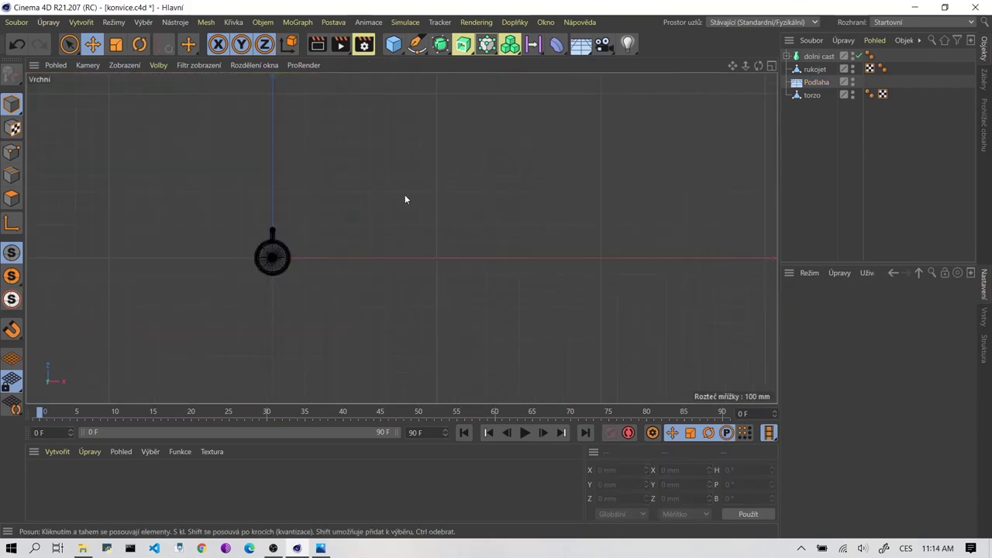
scroll(310, 256, up, 4)
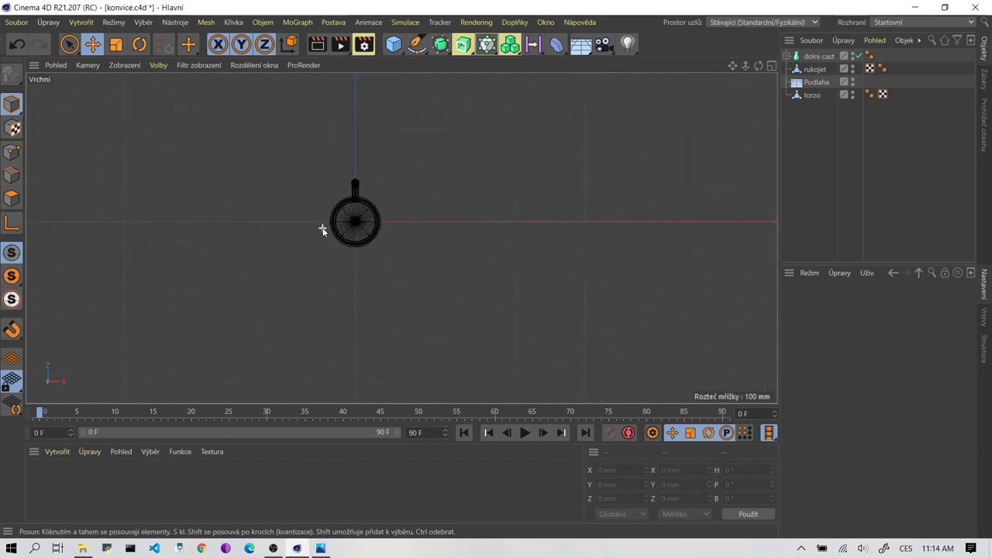
middle_drag(357, 240, 375, 223)
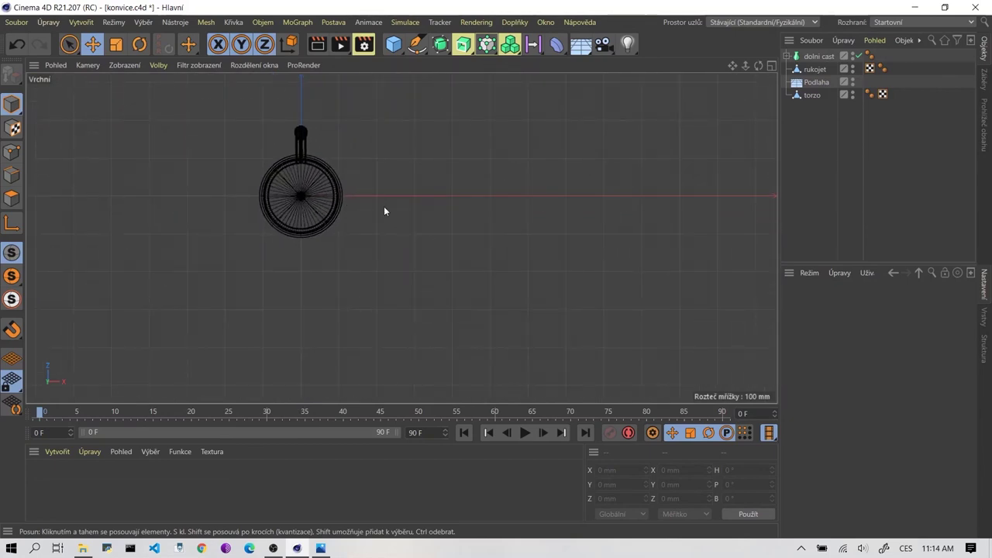
Draw a Bézier spline with the Pen tool, curving from right of the kettle to its base.
click(417, 44)
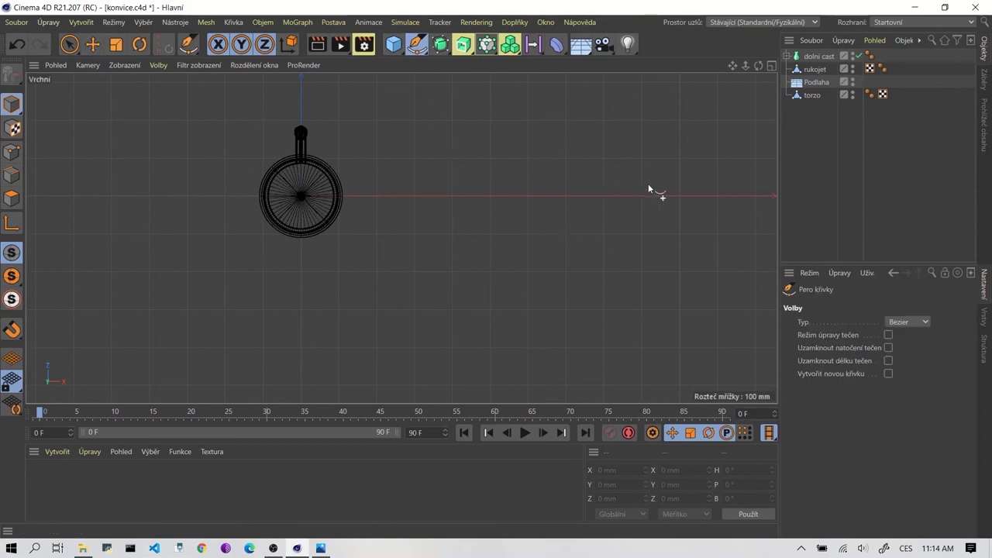
click(666, 163)
drag(591, 117, 549, 132)
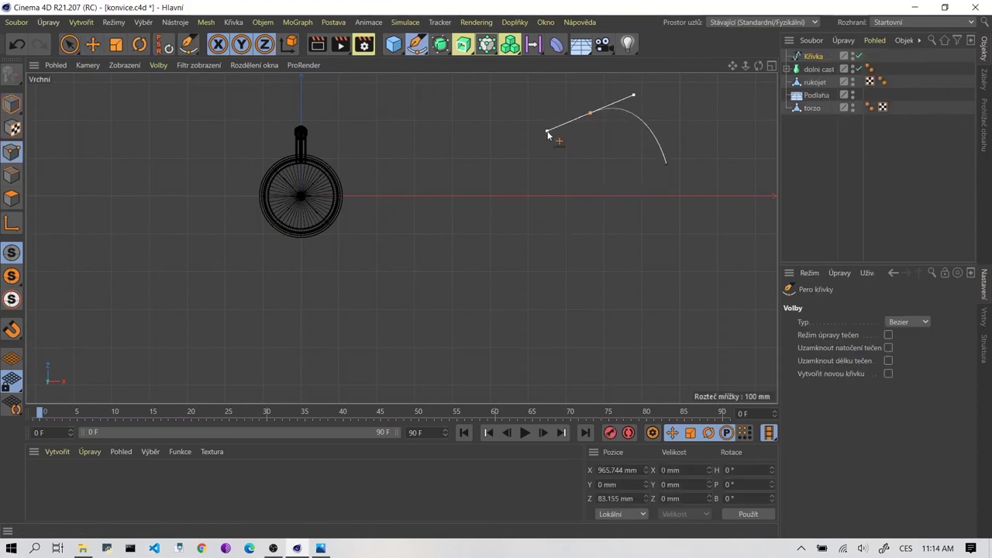
mouse_move(483, 185)
mouse_down()
mouse_move(424, 209)
mouse_move(365, 191)
mouse_up()
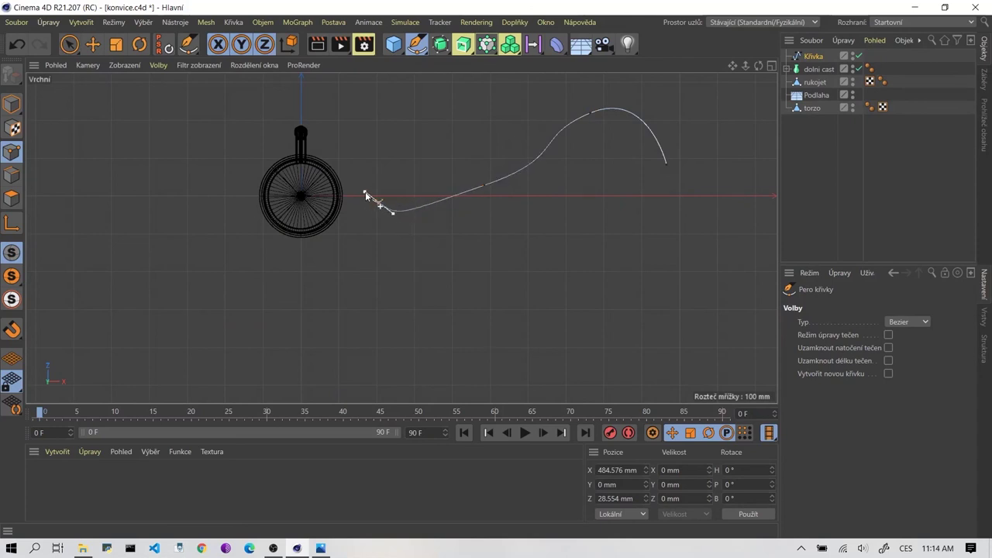
click(317, 204)
key(Escape)
Shift a middle spline point right and delete the two outer end points.
click(93, 45)
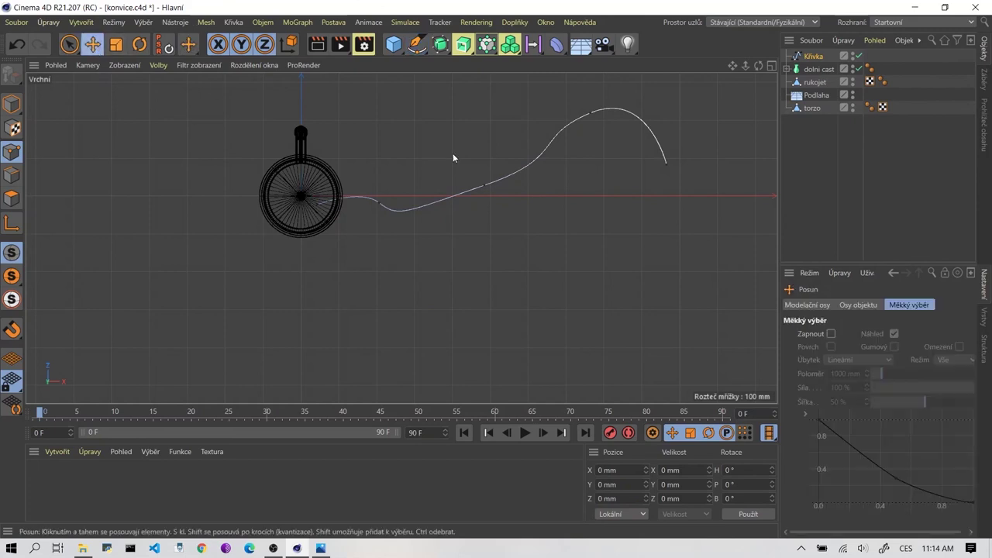
click(484, 185)
drag(534, 152, 619, 145)
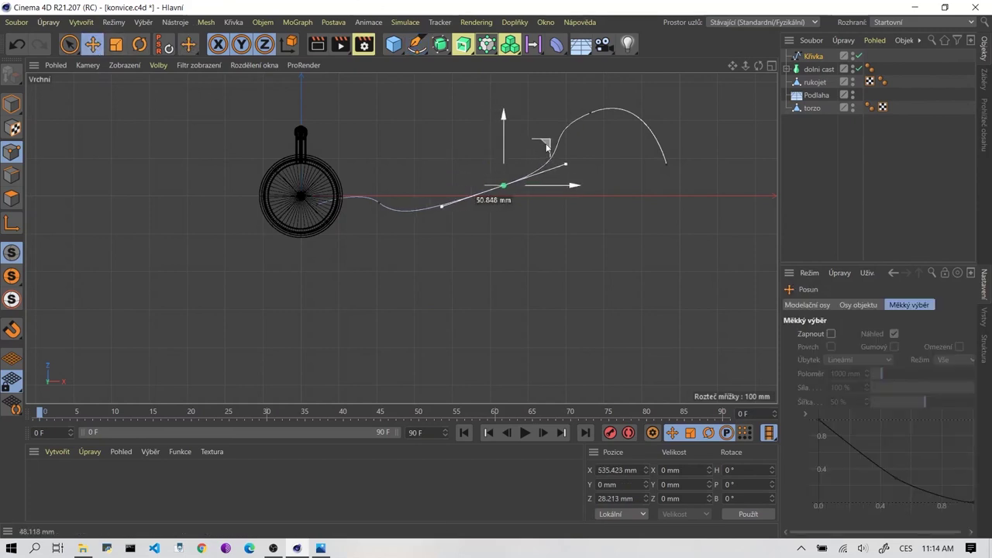
click(757, 176)
key(Delete)
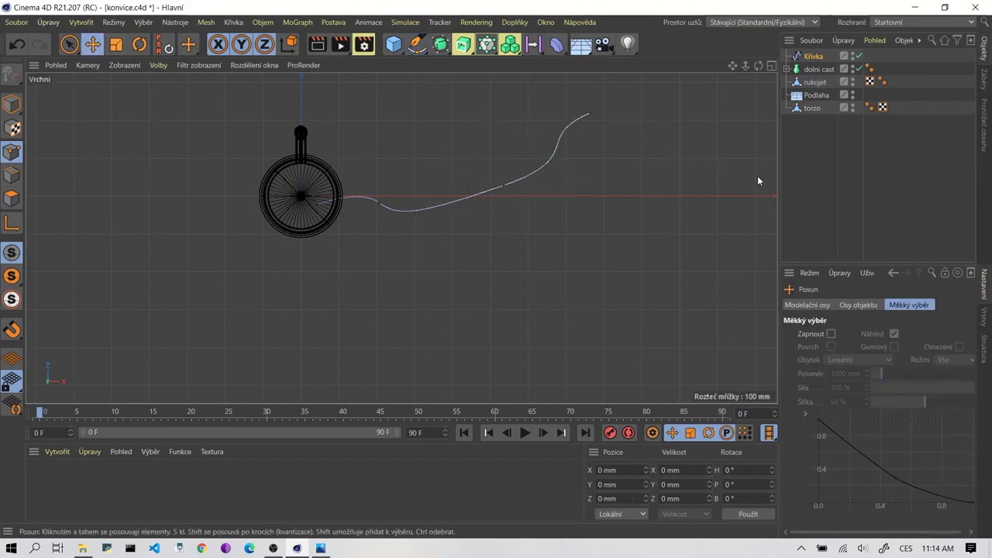
click(589, 115)
key(Delete)
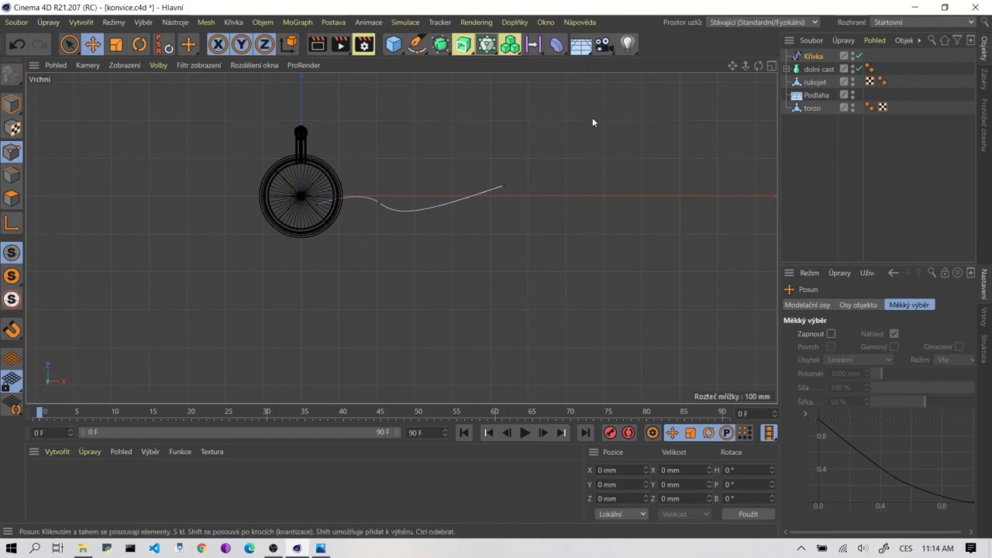
Adjust the remaining points and tangents into a gentle S-shaped cord path.
click(379, 201)
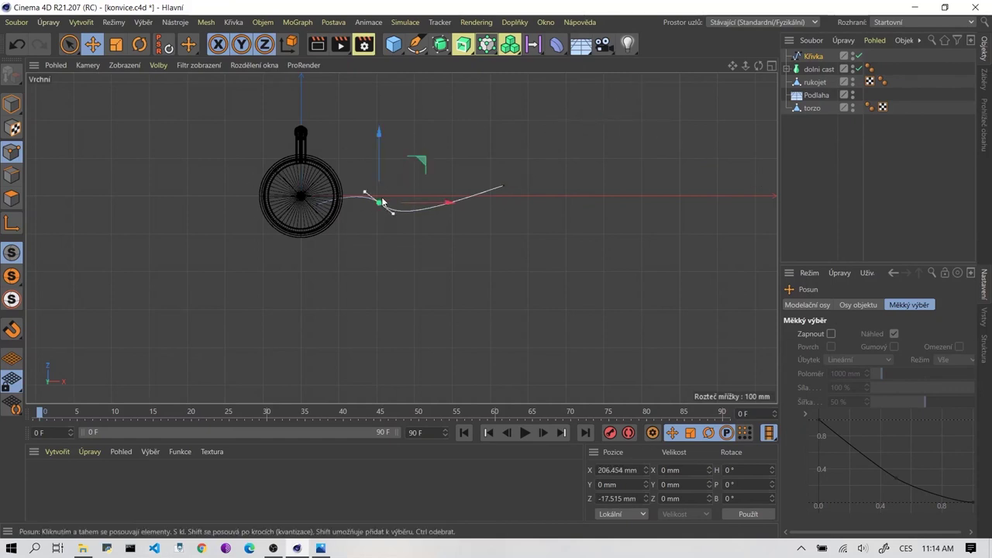
drag(378, 202, 378, 175)
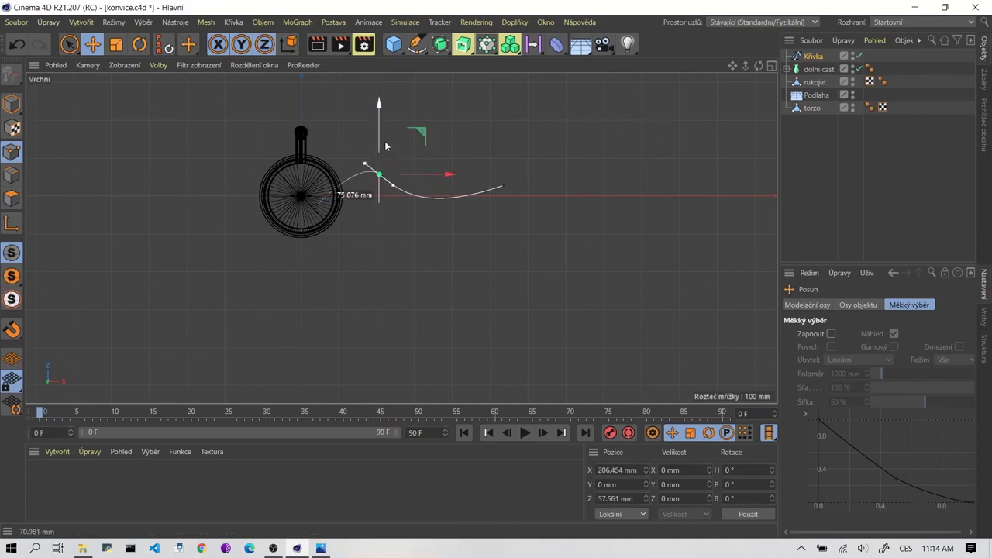
click(504, 186)
drag(547, 150, 534, 132)
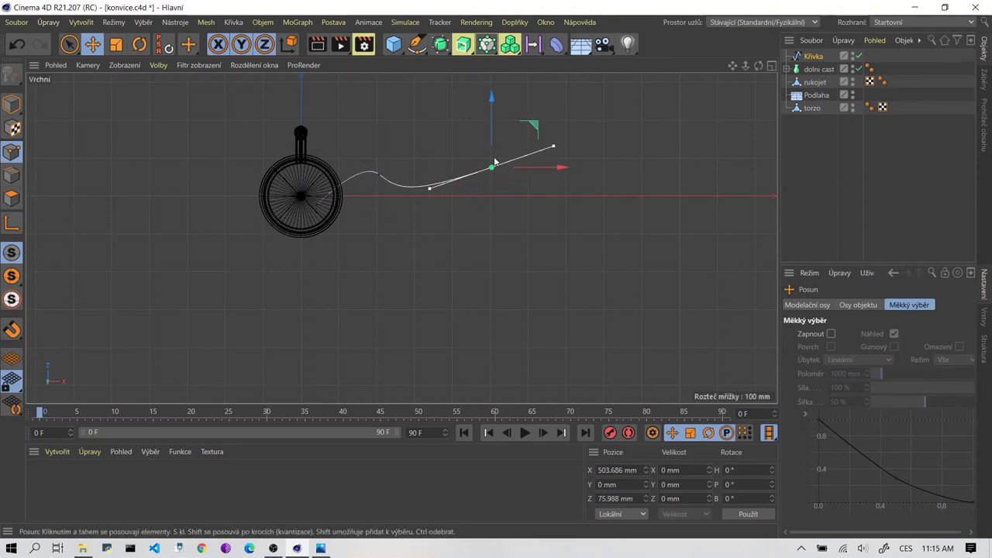
drag(431, 190, 457, 214)
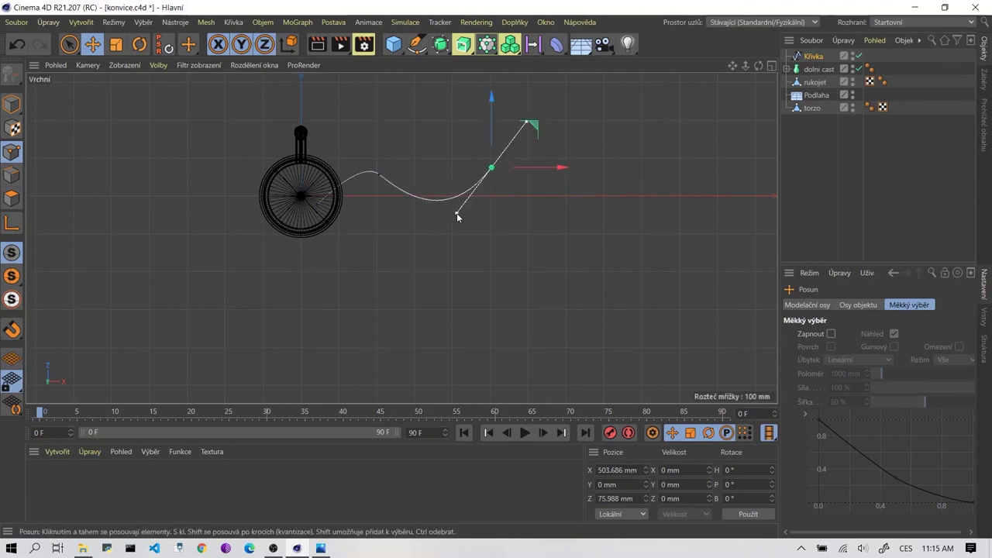
click(621, 250)
click(393, 177)
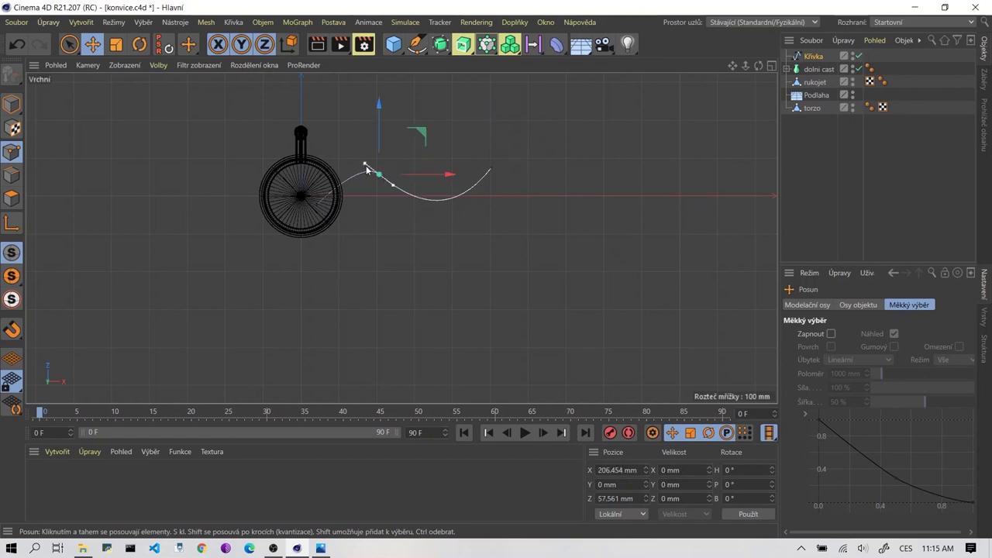
drag(366, 165, 358, 159)
click(384, 229)
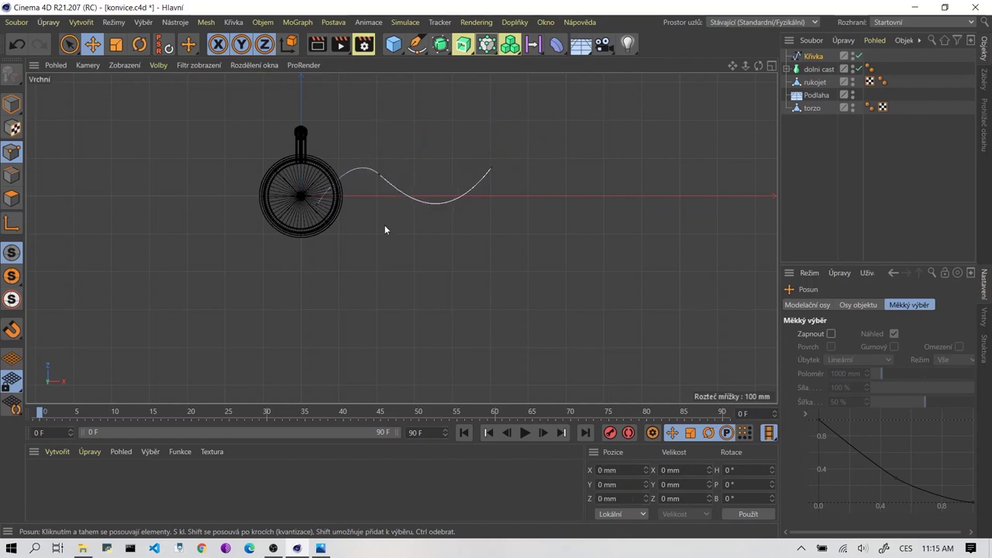
Return to the four-view layout and frame the new curve.
middle_click(385, 225)
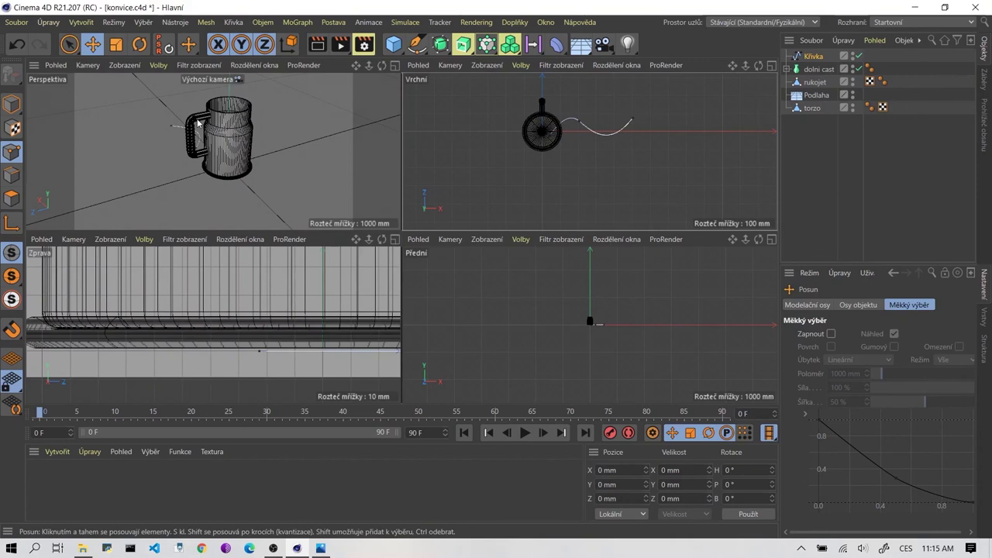
scroll(197, 123, up, 5)
scroll(201, 126, up, 2)
scroll(209, 131, down, 2)
scroll(219, 136, down, 1)
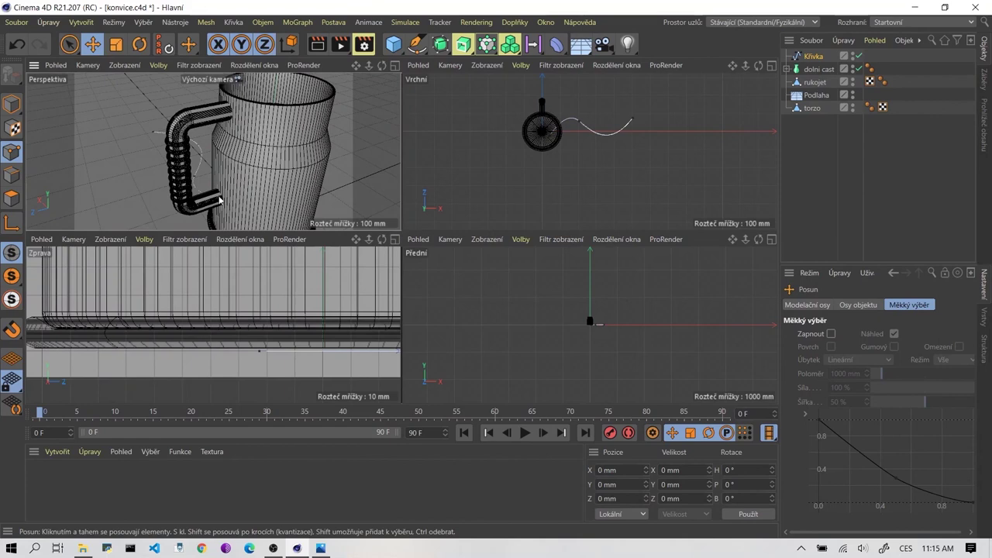
key(o)
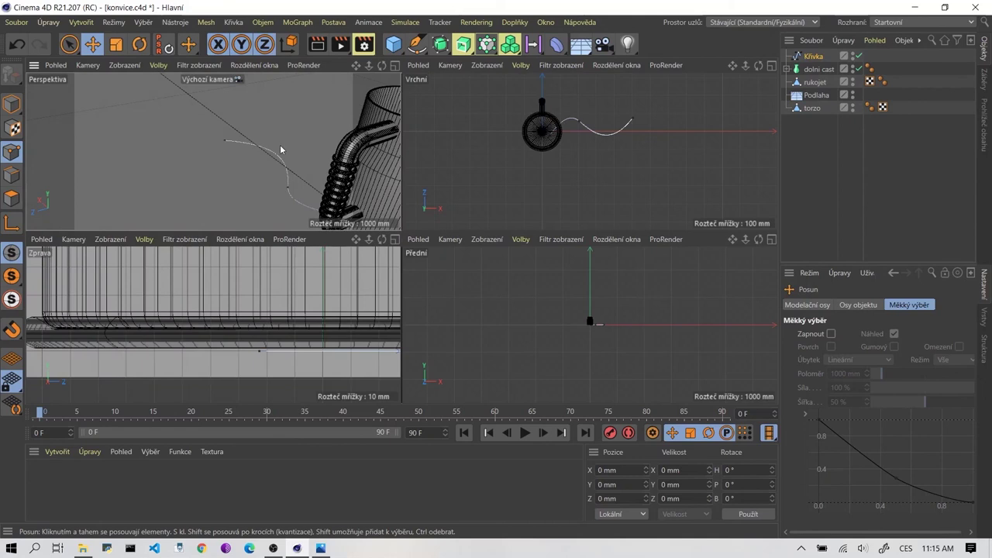
click(469, 44)
Maximize the Perspective view, then orbit and pan to show the kettle base with the cord curve.
mouse_move(225, 144)
alt+mouse_down()
mouse_move(259, 163)
mouse_move(204, 137)
mouse_move(279, 180)
alt+mouse_up()
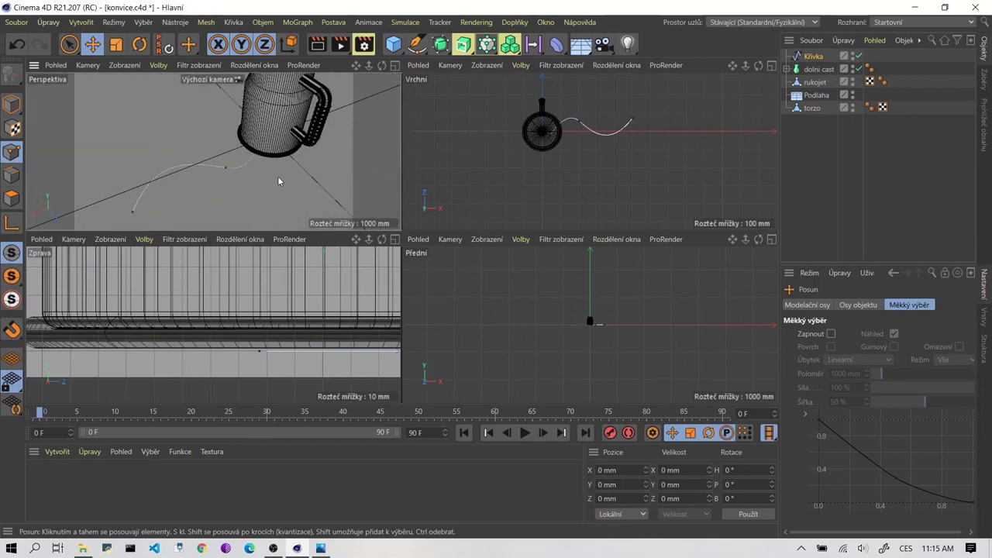
mouse_move(331, 142)
alt+mouse_down()
mouse_move(295, 133)
mouse_move(268, 198)
mouse_move(261, 179)
mouse_move(564, 272)
mouse_move(488, 291)
mouse_move(463, 269)
mouse_move(582, 267)
mouse_move(534, 230)
mouse_move(540, 215)
alt+mouse_up()
middle_click(247, 148)
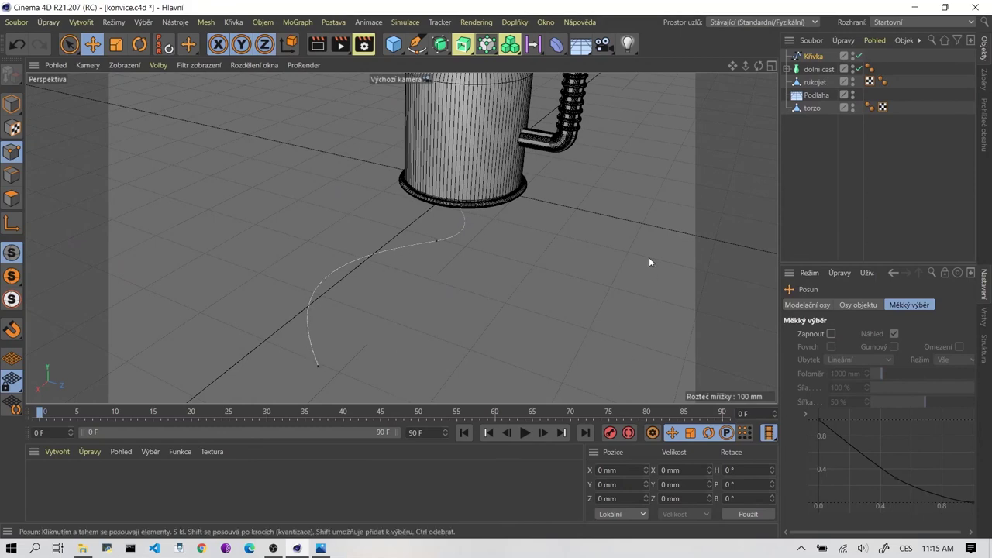
alt+drag(552, 166, 451, 152)
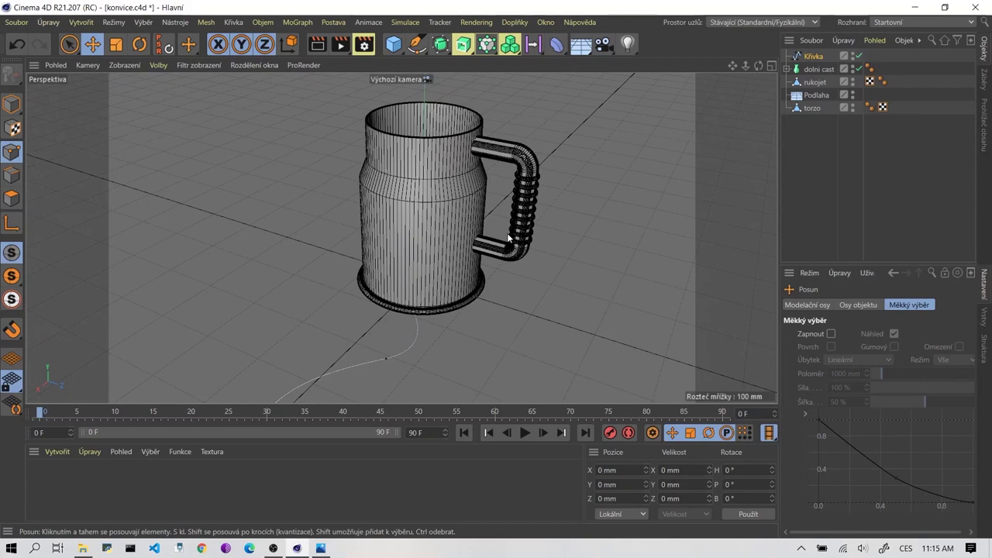
alt+middle_drag(463, 276, 508, 217)
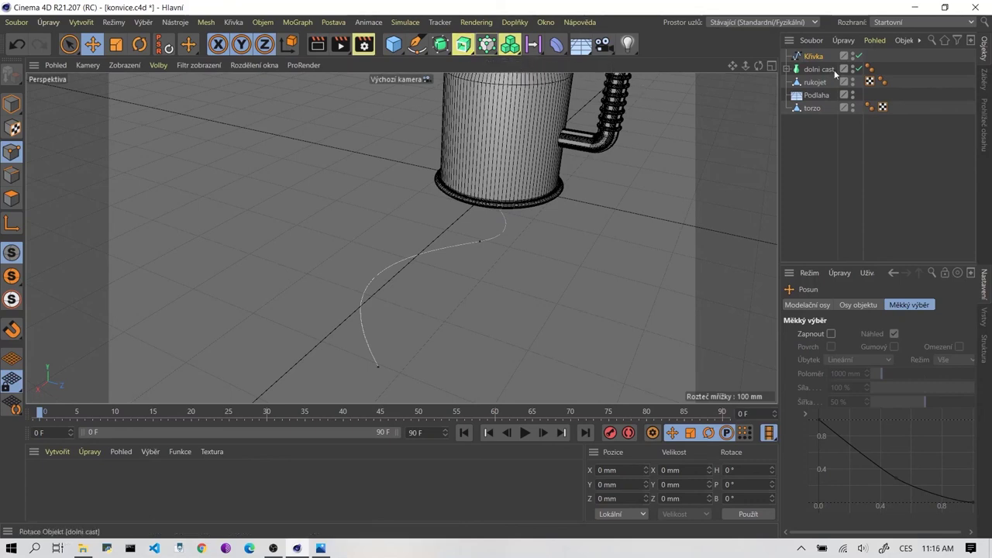
Add a Sweep (Protažení) generator and a Circle (Kružnice) spline to the scene.
click(472, 52)
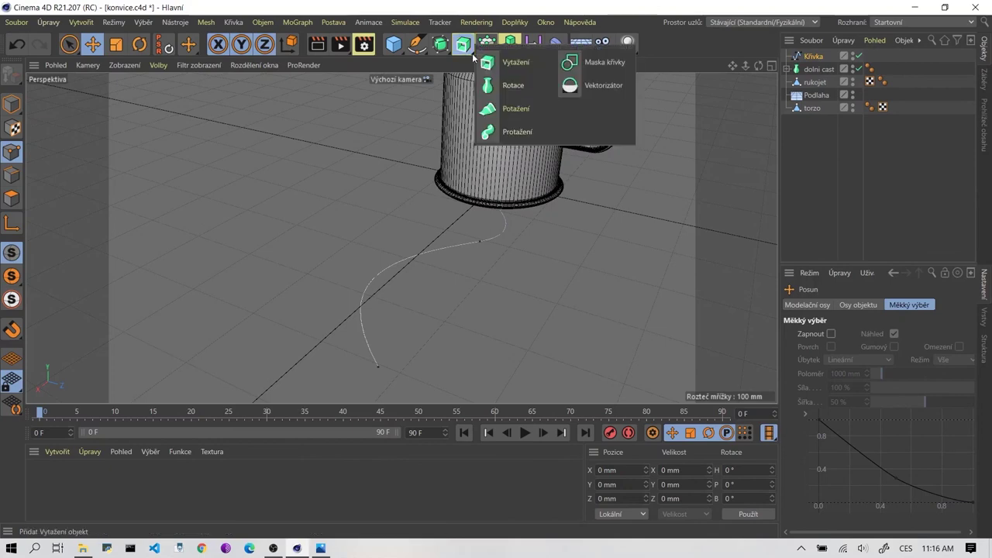
click(530, 135)
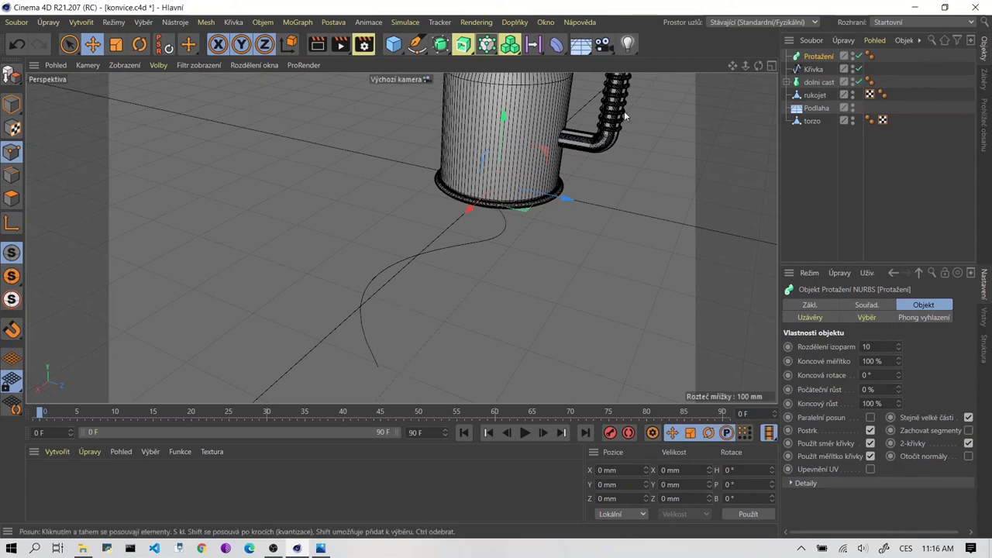
click(416, 45)
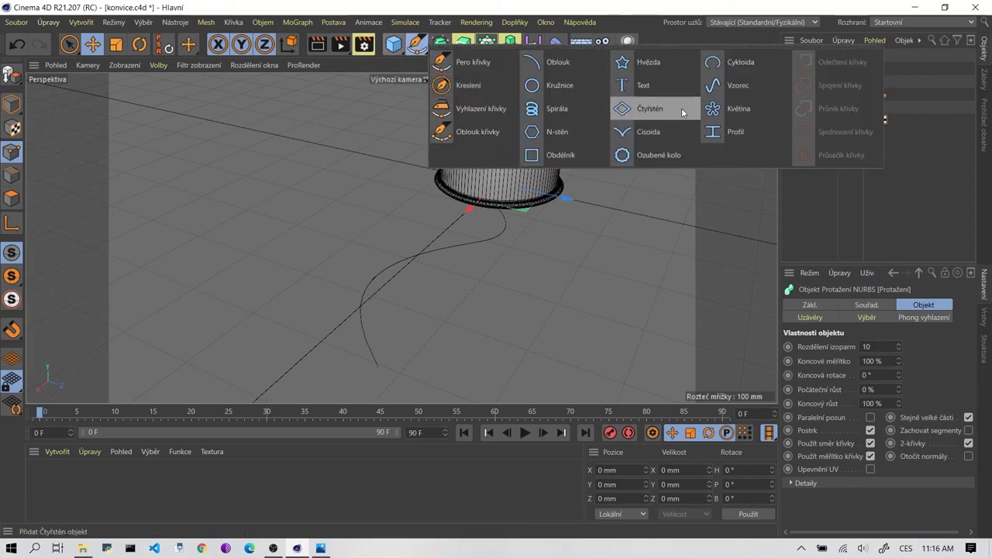
click(597, 87)
Set the circle's radius (Poloměr) to 2 mm.
scroll(433, 195, down, 5)
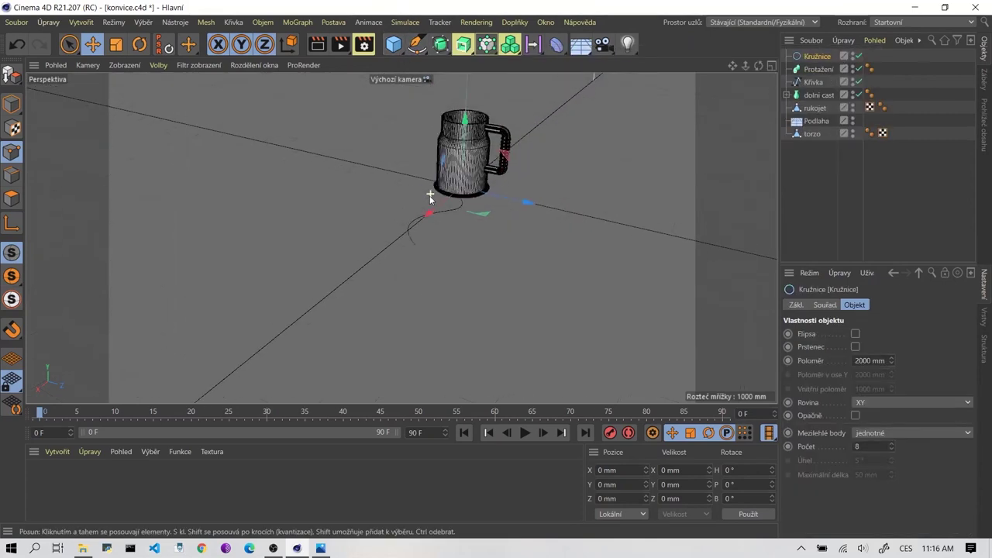
scroll(434, 196, down, 5)
scroll(434, 142, up, 5)
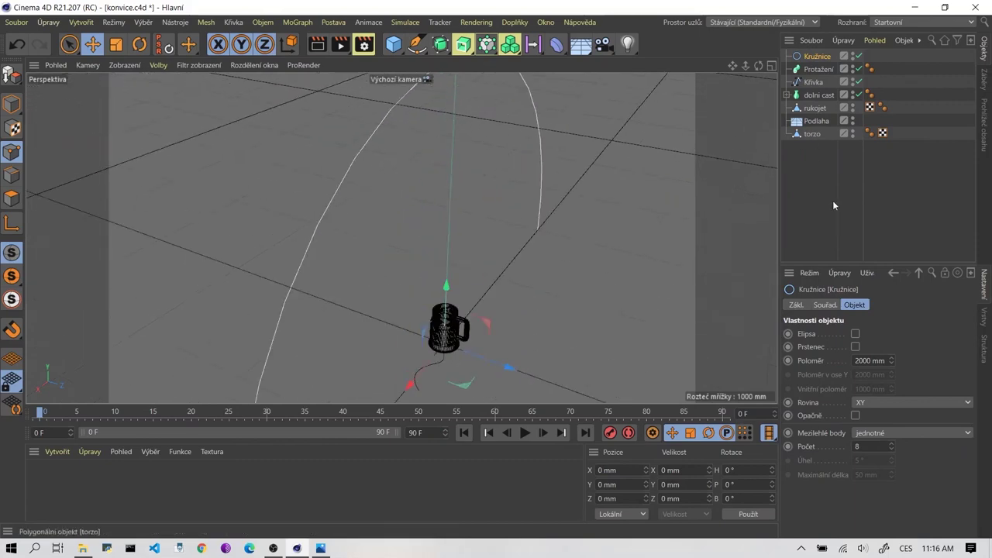
key(BackSpace)
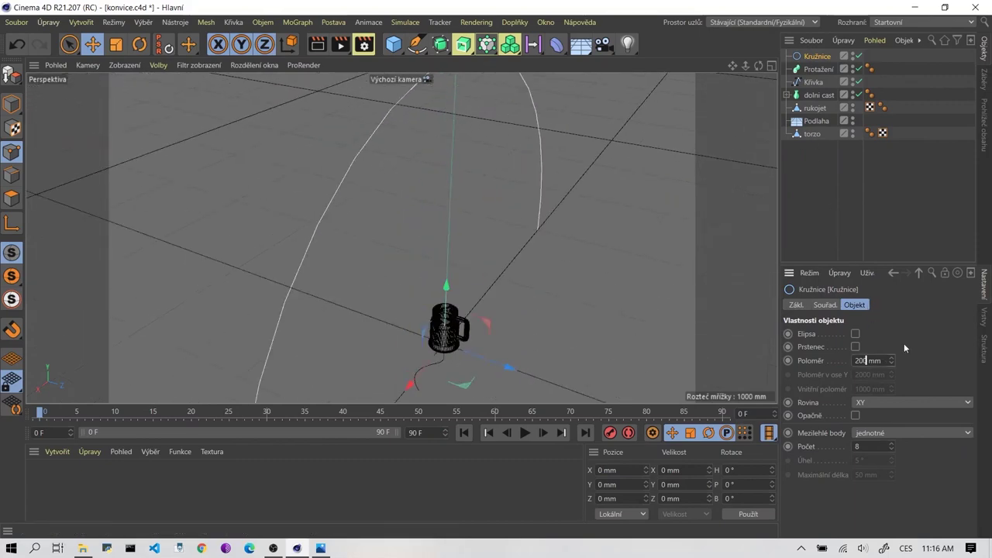
key(BackSpace)
key(BackSpace)
key(Return)
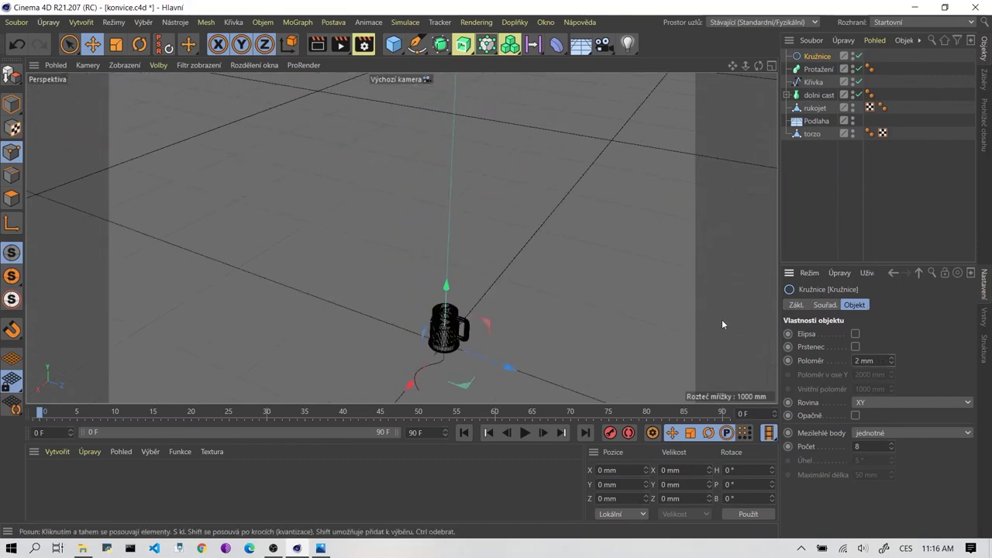
scroll(403, 237, up, 2)
scroll(501, 237, up, 3)
scroll(468, 246, up, 3)
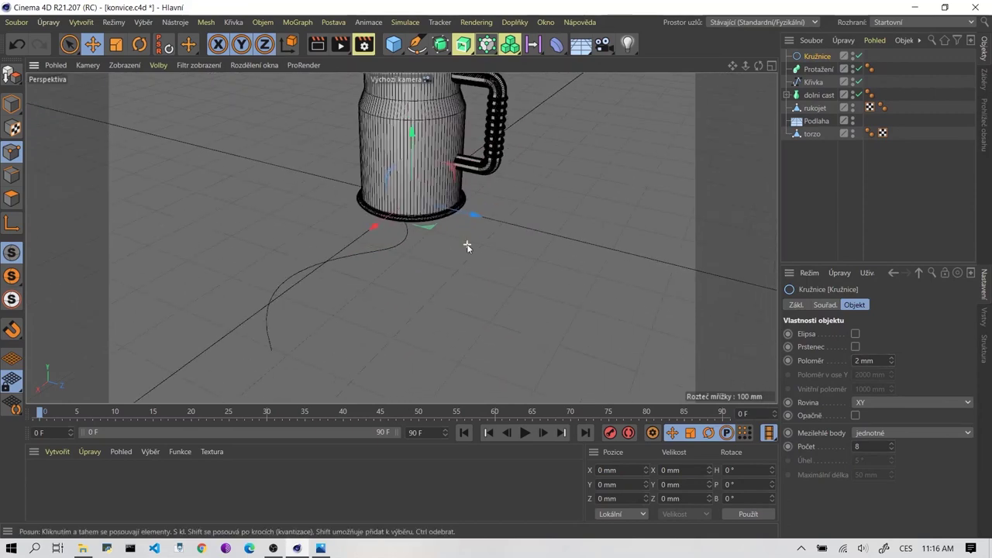
scroll(355, 251, up, 3)
scroll(358, 246, up, 3)
scroll(482, 252, up, 3)
scroll(546, 244, up, 2)
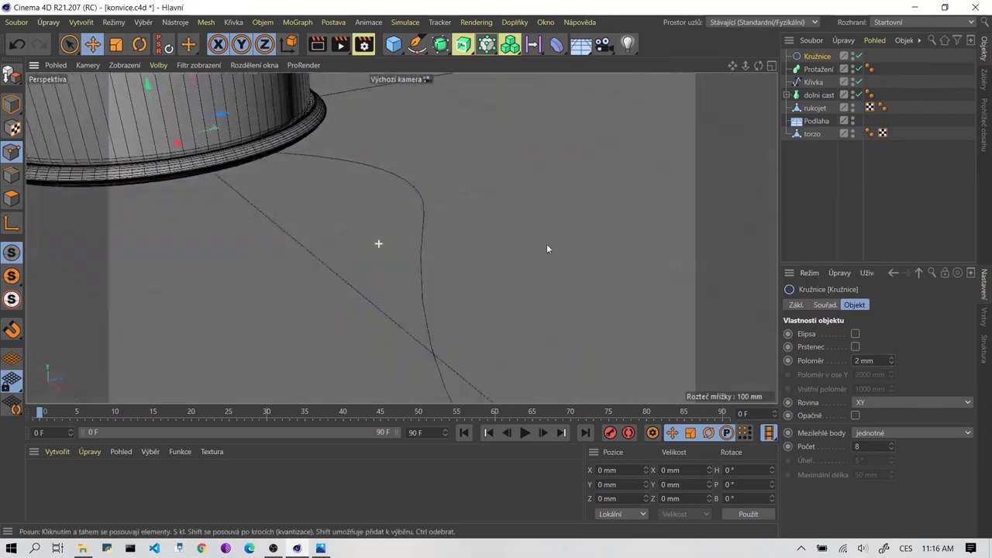
scroll(547, 243, up, 1)
Put the circle inside the Sweep object and orbit to inspect the swept tube.
drag(817, 57, 820, 75)
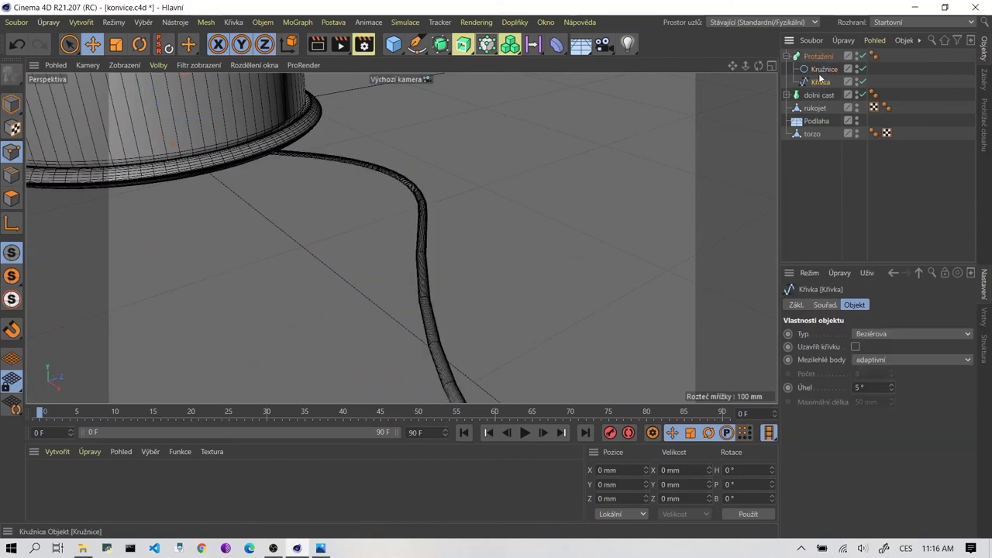
scroll(207, 161, up, 3)
mouse_move(206, 161)
alt+mouse_down()
mouse_move(409, 157)
mouse_move(197, 134)
alt+mouse_up()
scroll(197, 133, up, 3)
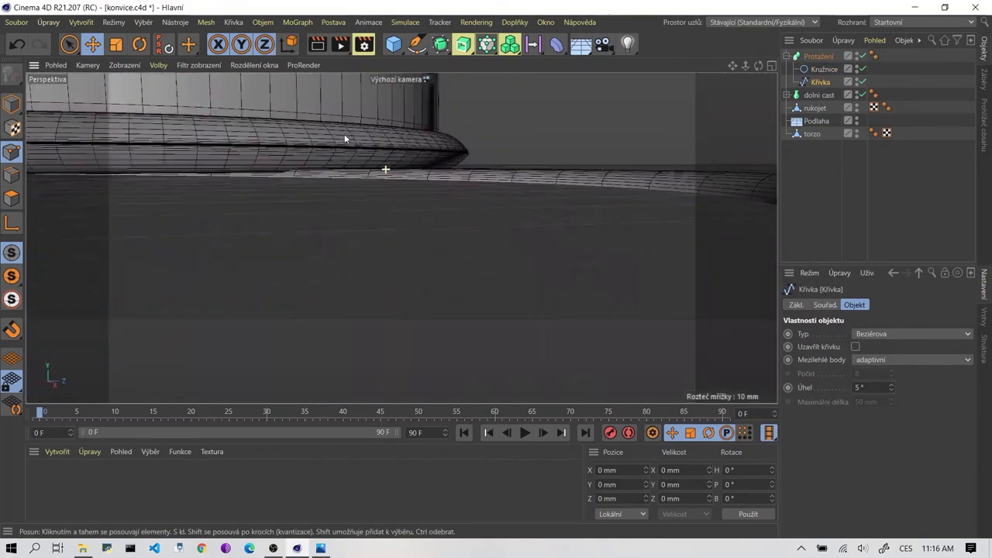
mouse_move(369, 139)
alt+mouse_down()
mouse_move(296, 153)
mouse_move(720, 162)
alt+mouse_up()
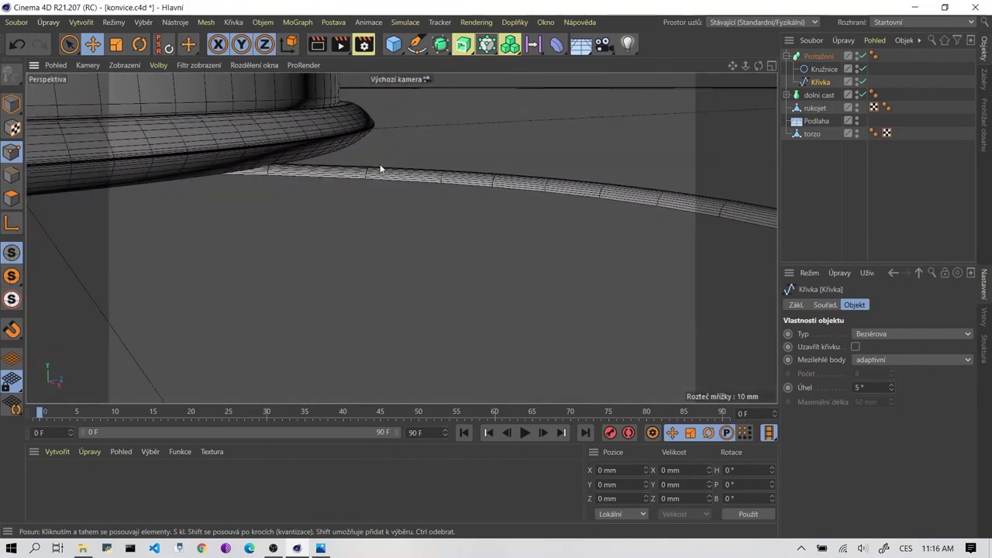
click(818, 56)
mouse_move(524, 124)
alt+mouse_down()
mouse_move(422, 198)
mouse_move(489, 227)
mouse_move(434, 210)
alt+mouse_up()
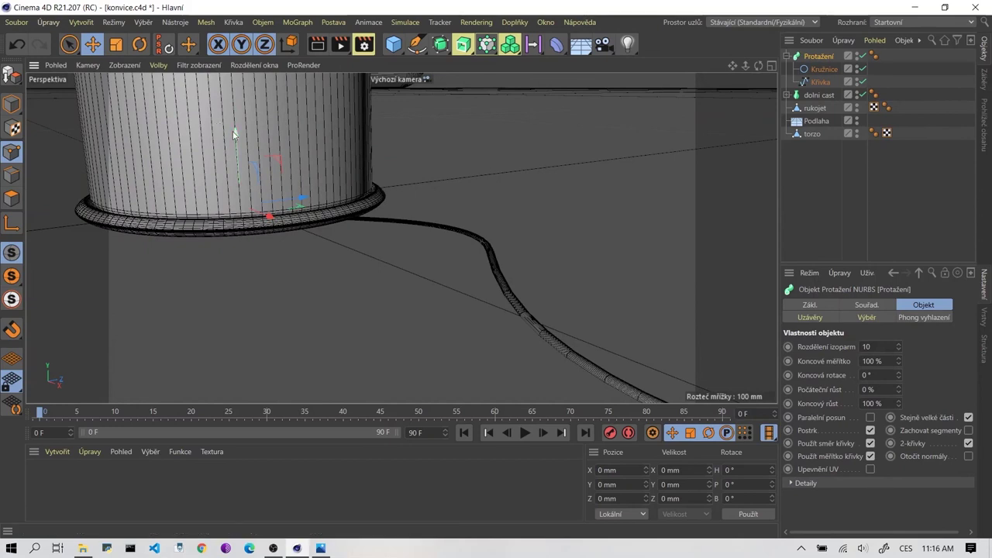
Thicken the swept cord, nudge it along Y, and frame the kettle with the cord.
drag(233, 134, 236, 130)
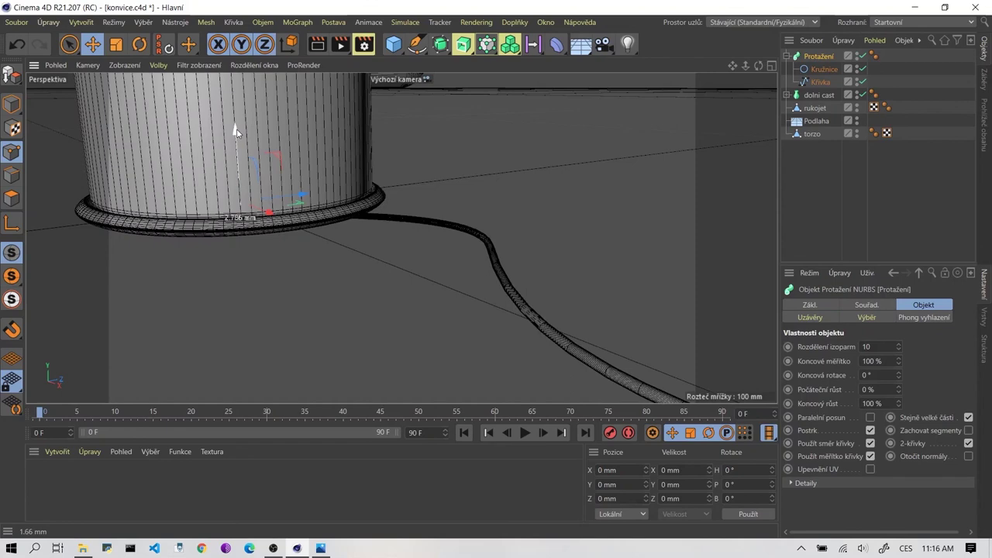
scroll(362, 268, up, 3)
scroll(327, 204, up, 3)
scroll(329, 167, up, 3)
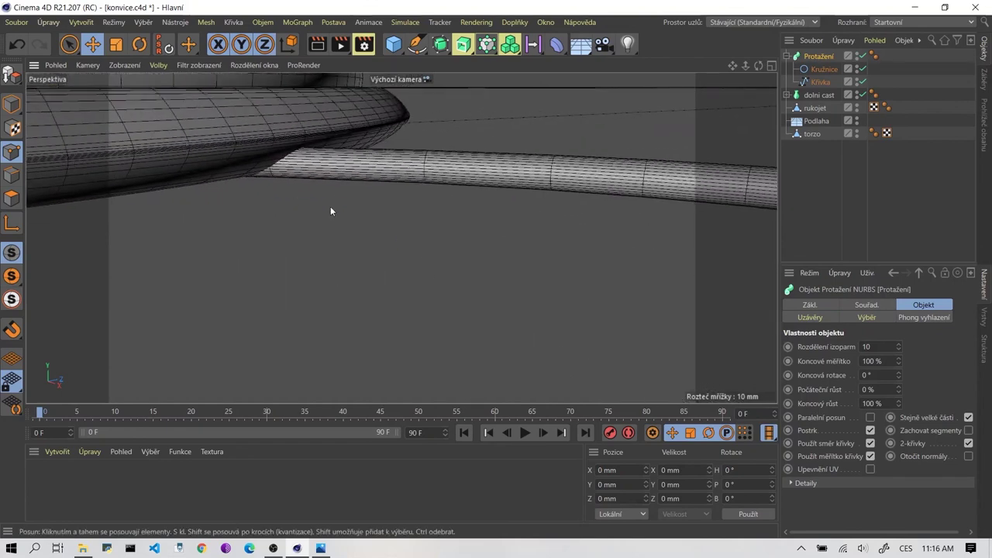
mouse_move(330, 206)
alt+mouse_down()
mouse_move(401, 184)
mouse_move(327, 185)
alt+mouse_up()
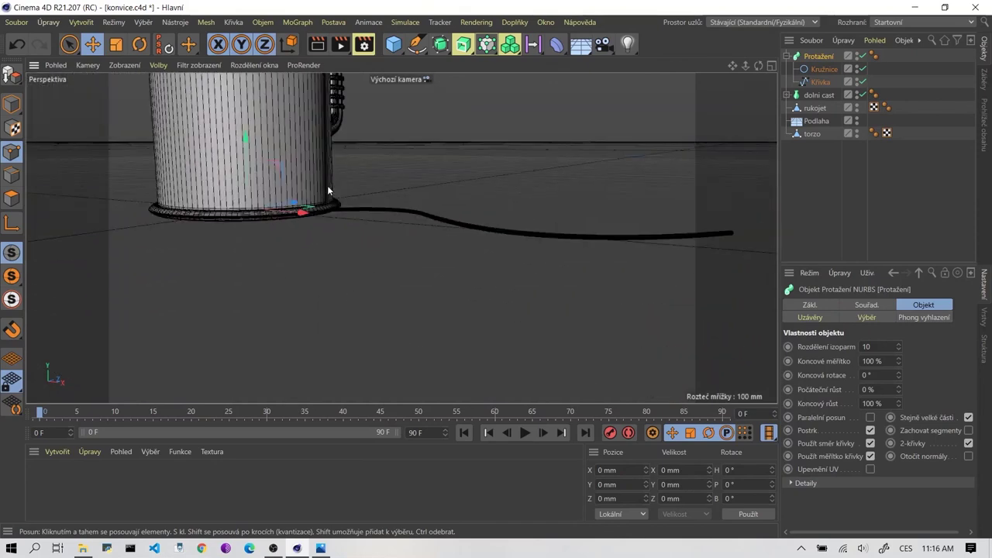
mouse_move(254, 144)
mouse_down()
mouse_move(366, 204)
mouse_move(397, 192)
mouse_move(341, 210)
mouse_move(350, 205)
mouse_up()
scroll(350, 204, down, 2)
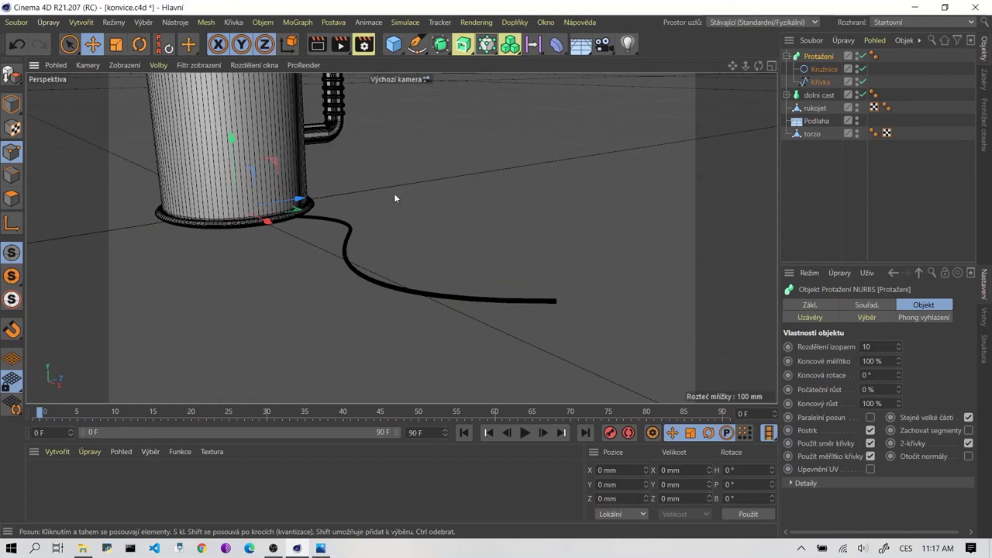
alt+drag(394, 193, 394, 206)
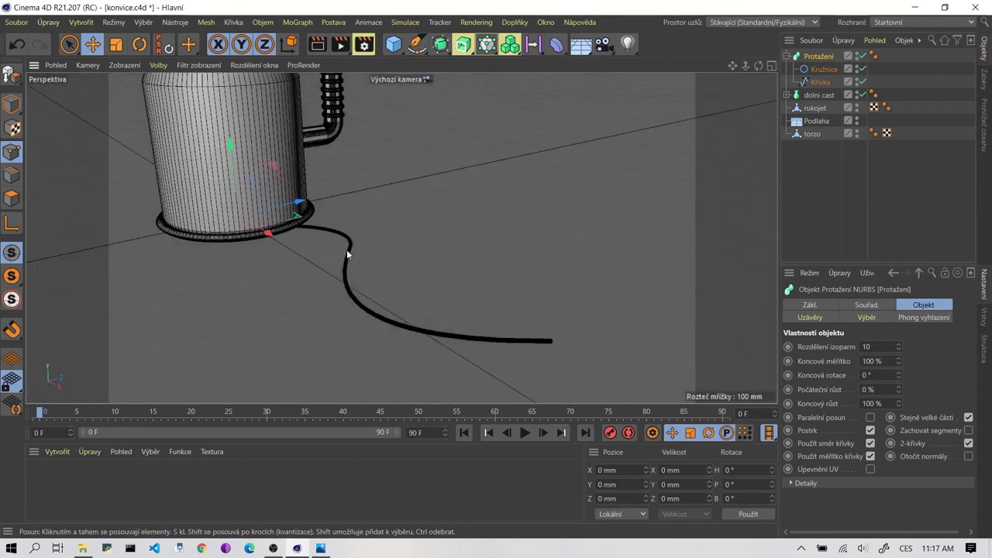
alt+middle_drag(330, 255, 400, 264)
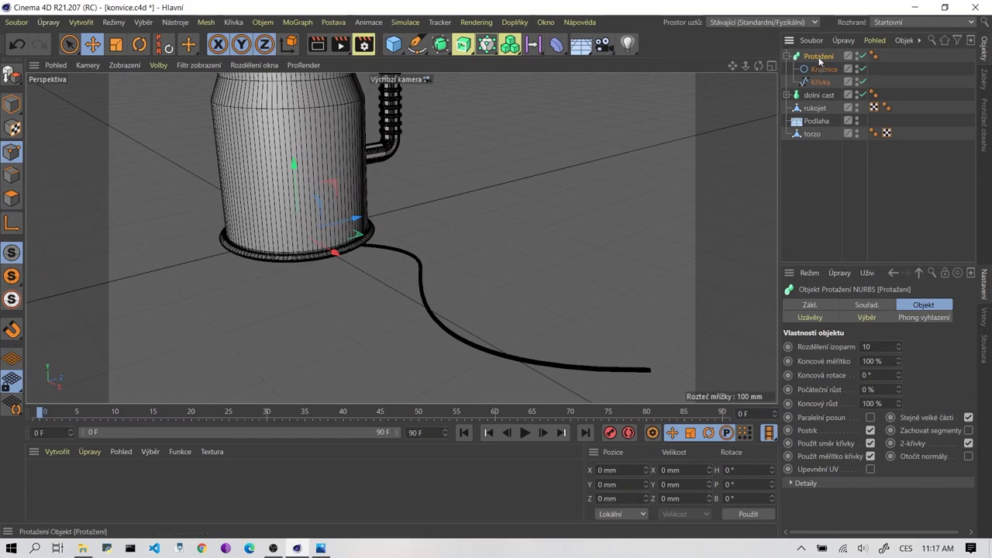
Select the Křivka cord path and keep its intermediate points set to Adaptive.
click(823, 84)
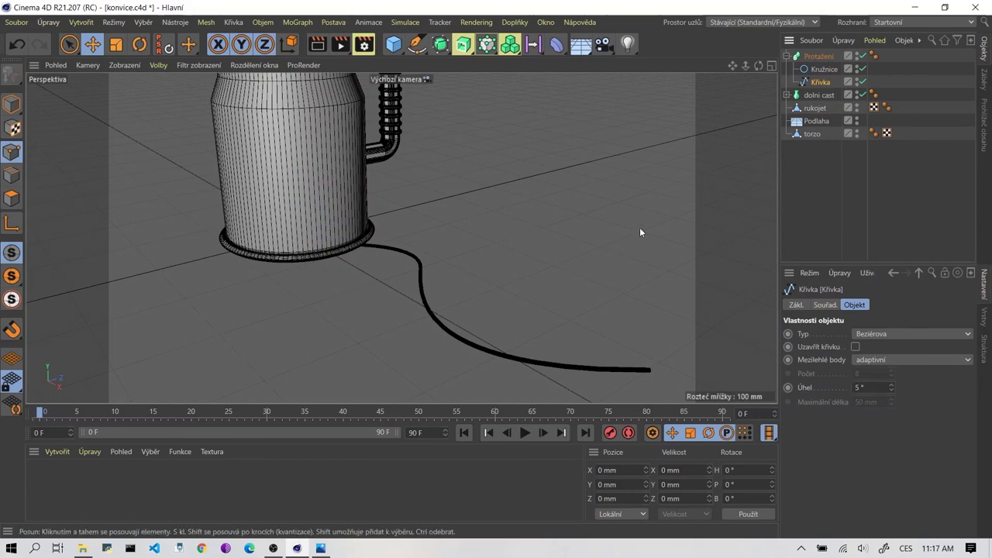
scroll(359, 313, up, 3)
scroll(401, 292, up, 3)
scroll(476, 168, up, 3)
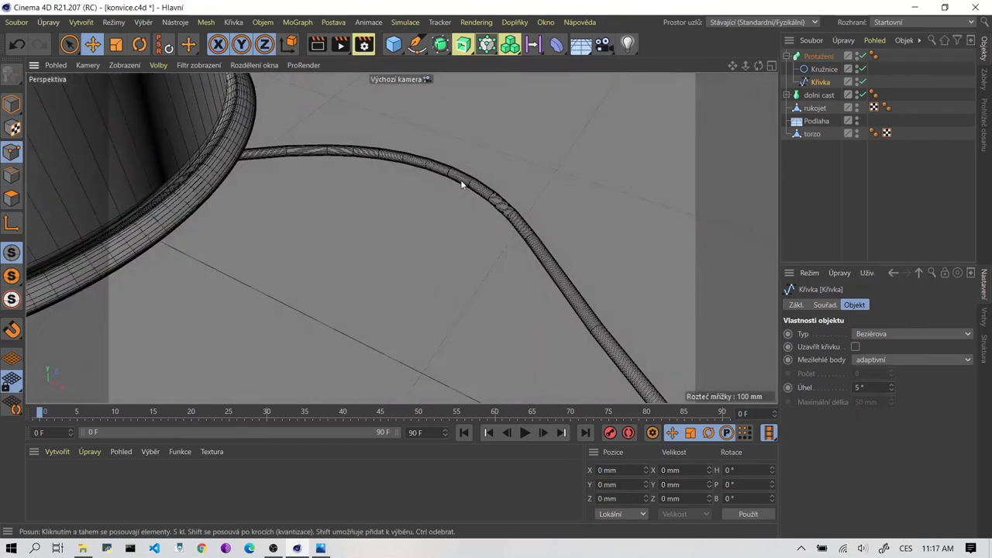
scroll(461, 183, up, 3)
mouse_move(446, 184)
alt+mouse_down()
mouse_move(420, 160)
mouse_move(190, 155)
mouse_move(244, 184)
mouse_move(463, 233)
alt+mouse_up()
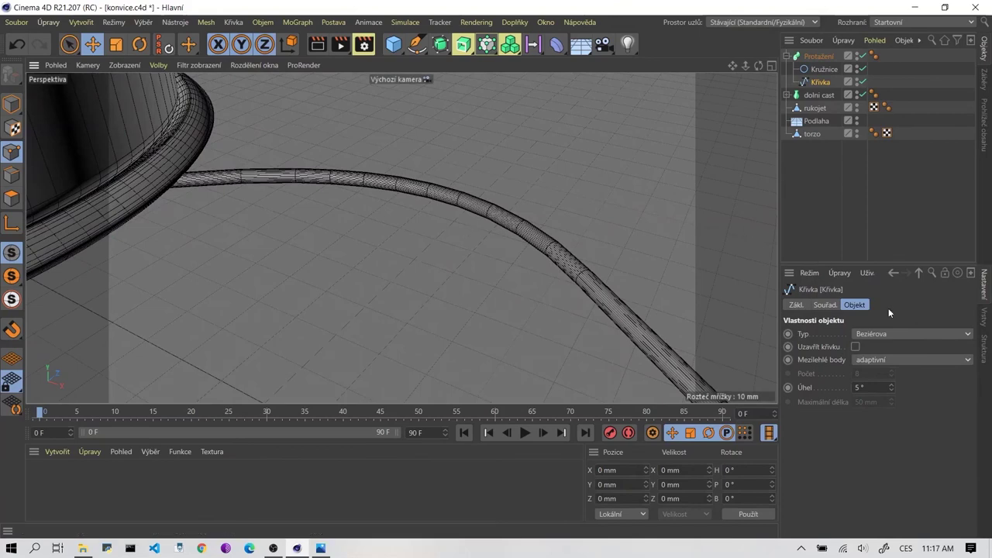
click(886, 358)
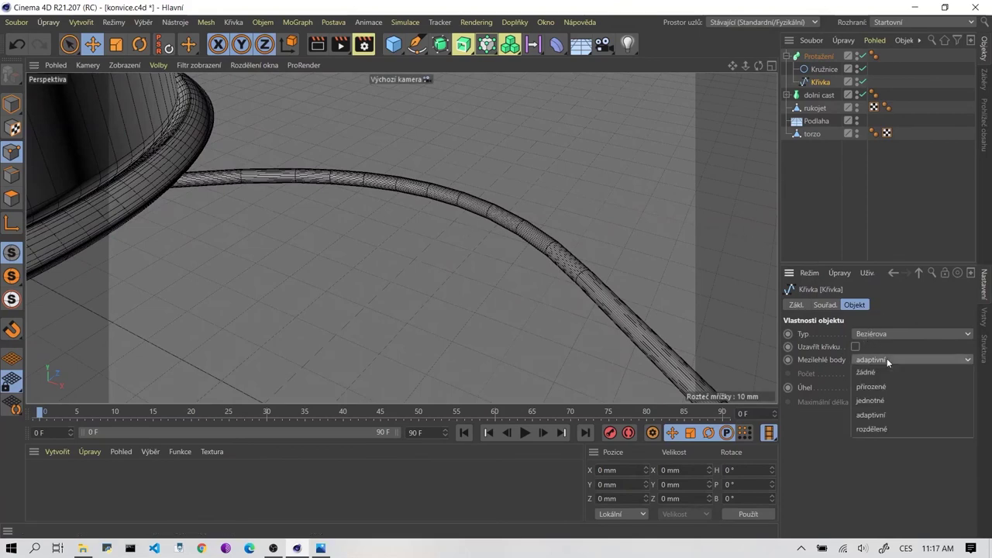
click(887, 358)
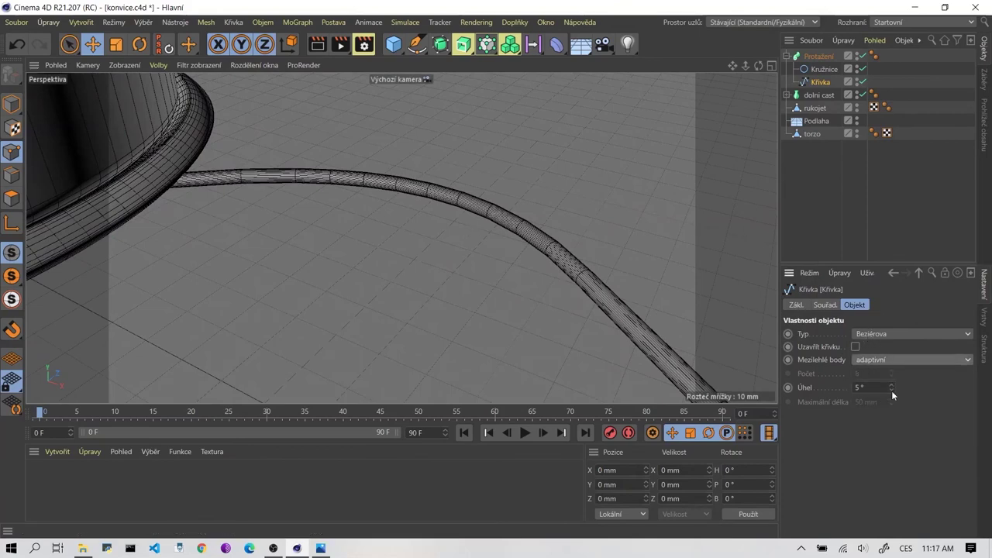
Lower the curve's angle step from 4° toward 0° while checking the cord.
click(891, 390)
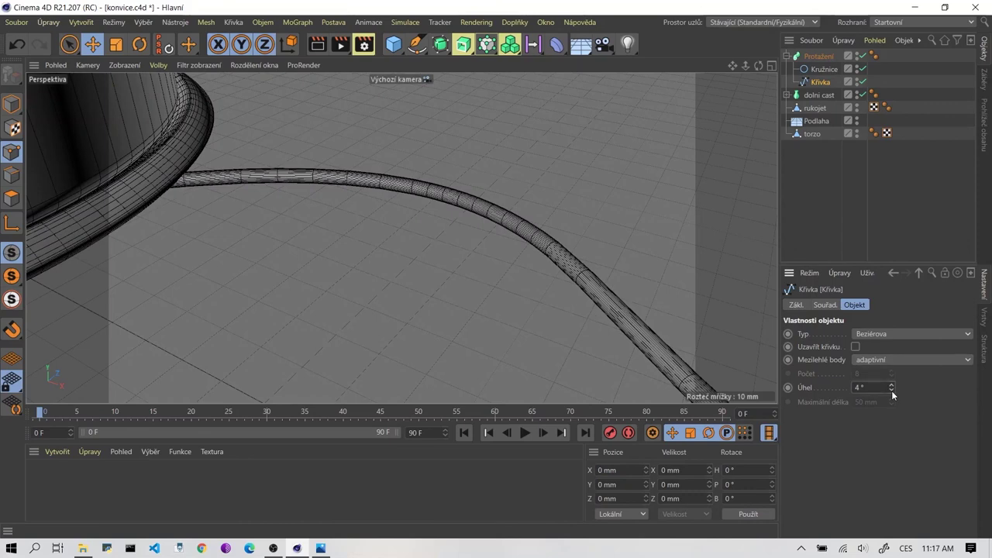
click(891, 391)
click(891, 391)
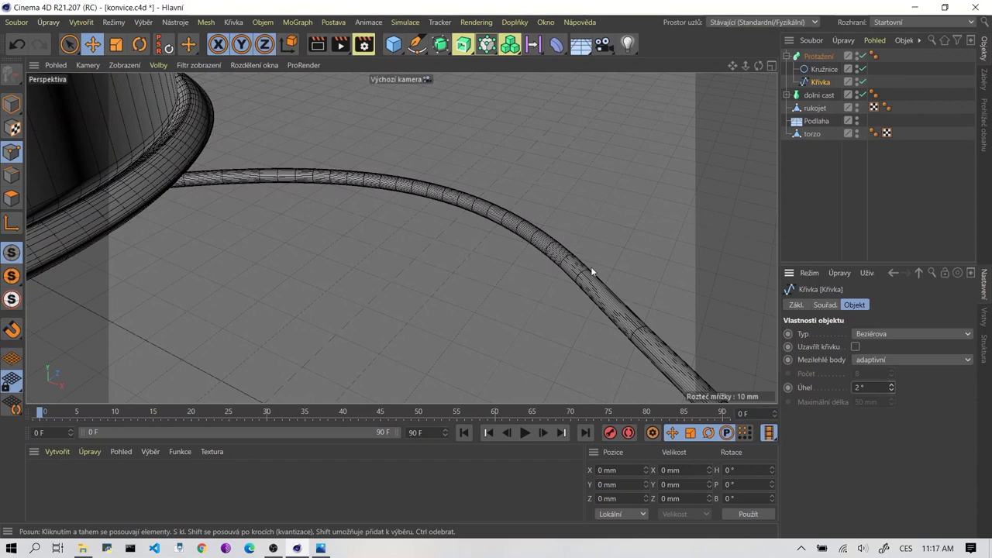
click(891, 390)
click(891, 391)
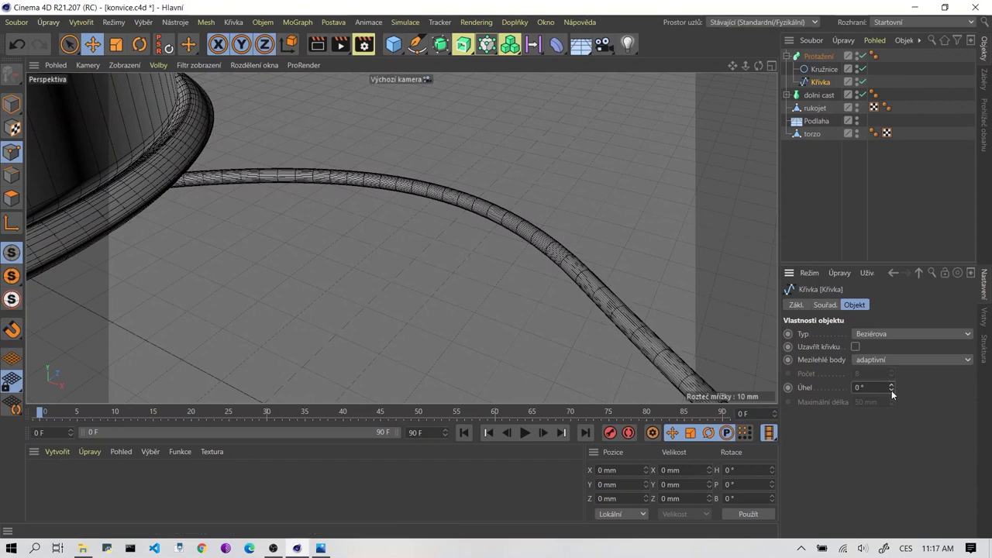
scroll(343, 305, down, 5)
mouse_move(343, 305)
alt+mouse_down()
mouse_move(365, 305)
mouse_move(401, 176)
mouse_move(351, 206)
mouse_move(400, 237)
alt+mouse_up()
scroll(352, 206, up, 2)
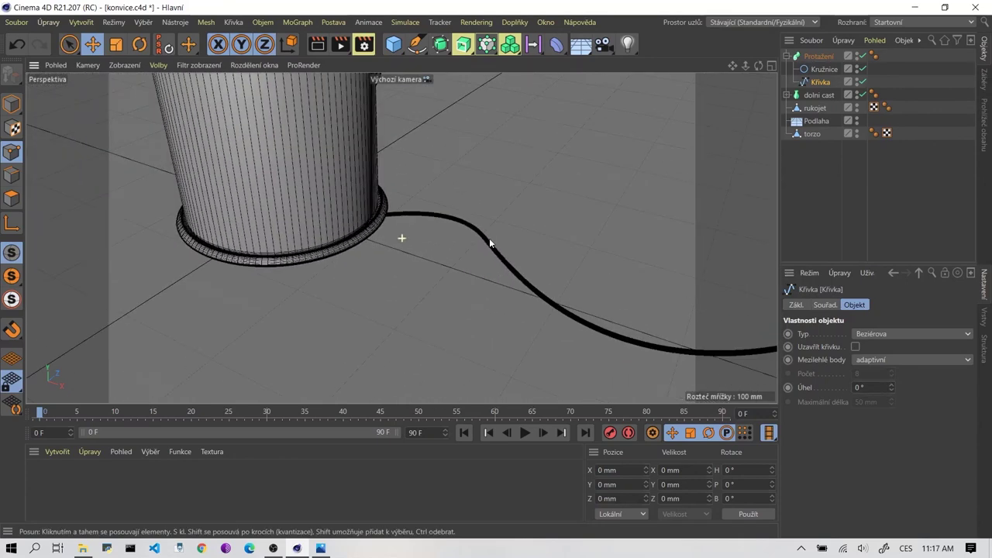
Set the Křivka angle (Úhel) to 1° for a smooth cord and zoom out.
click(891, 384)
scroll(474, 203, up, 2)
scroll(373, 222, up, 3)
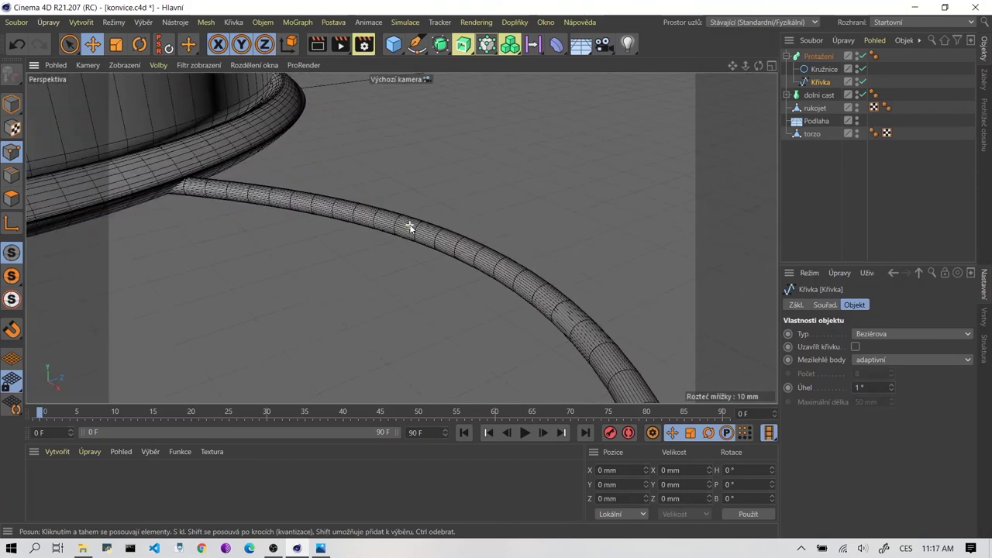
scroll(341, 222, down, 3)
scroll(342, 222, down, 2)
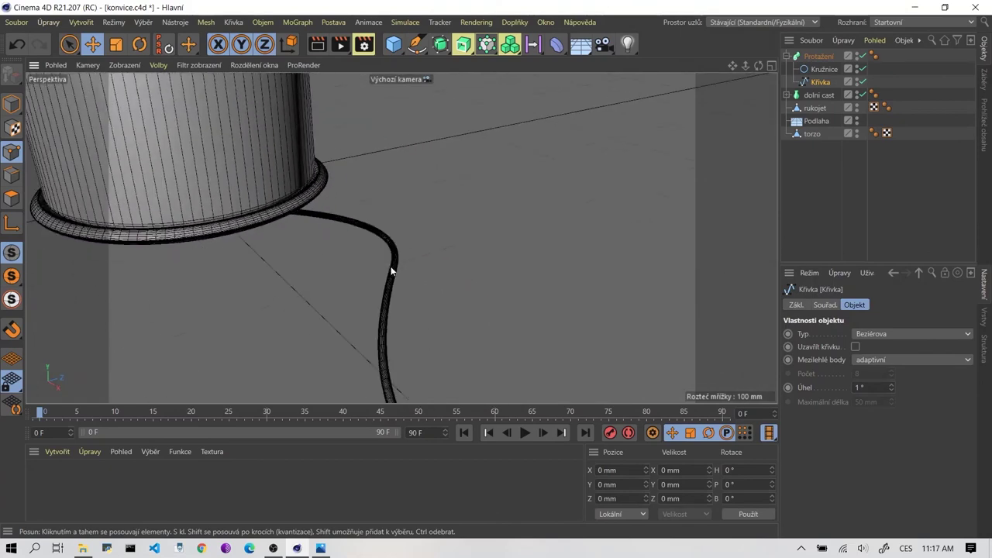
scroll(290, 199, up, 3)
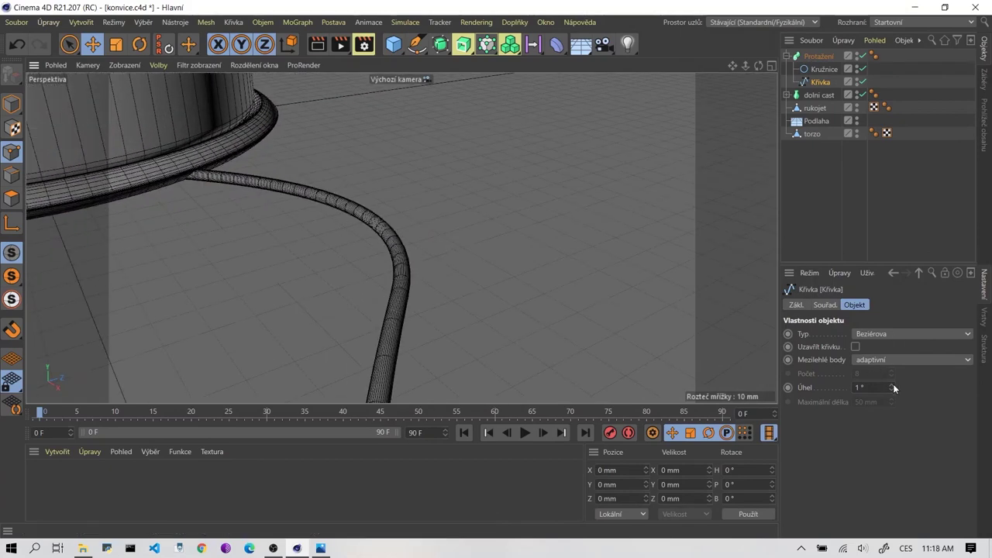
drag(892, 385, 892, 386)
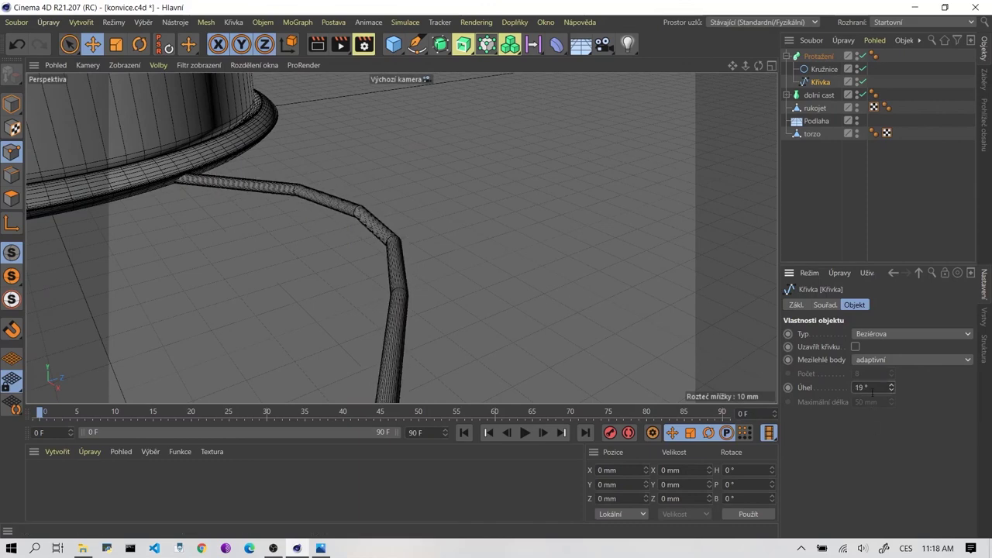
click(864, 387)
text(1)
key(Return)
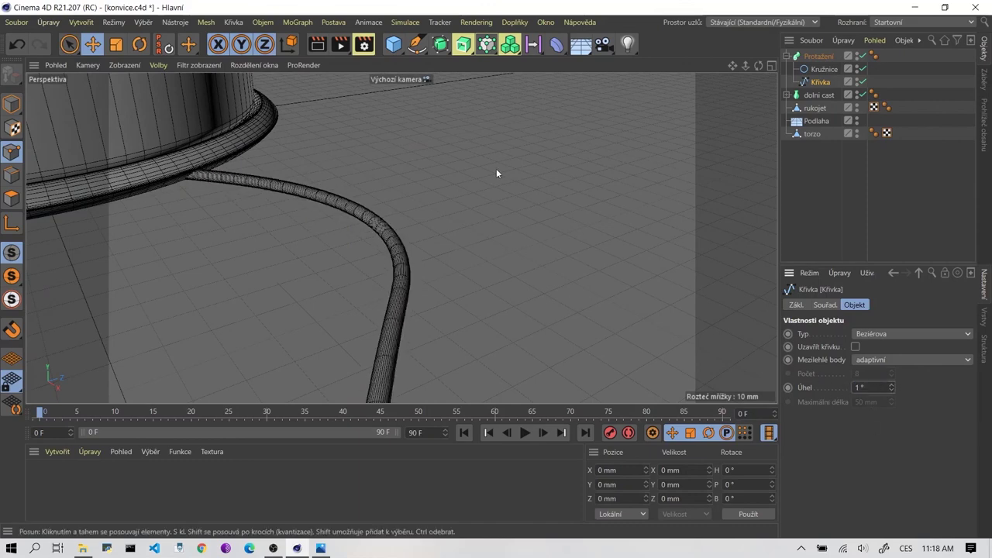
scroll(498, 170, down, 3)
scroll(550, 212, down, 3)
scroll(562, 270, down, 3)
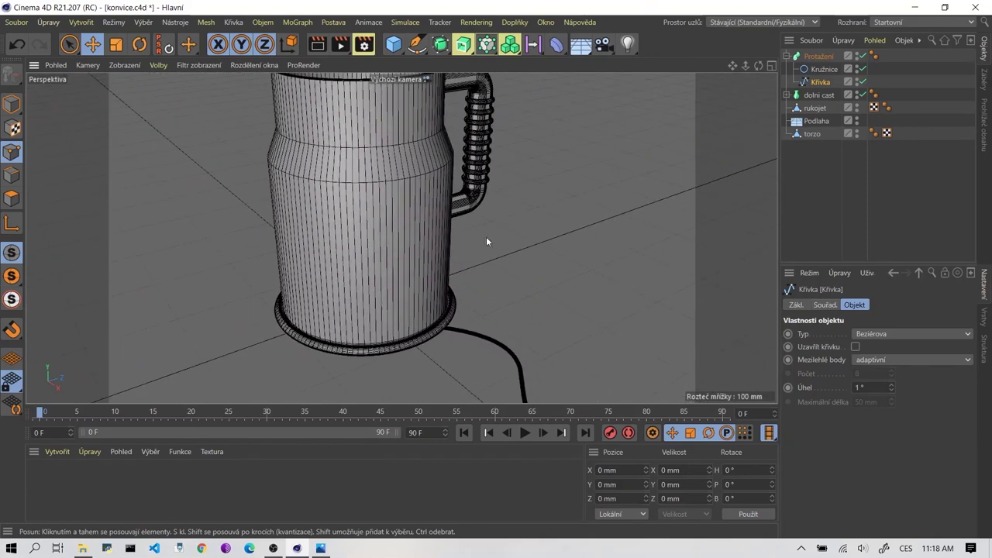
Orbit to a level side view of the kettle, briefly toggling the four-view layout.
alt+drag(485, 237, 403, 174)
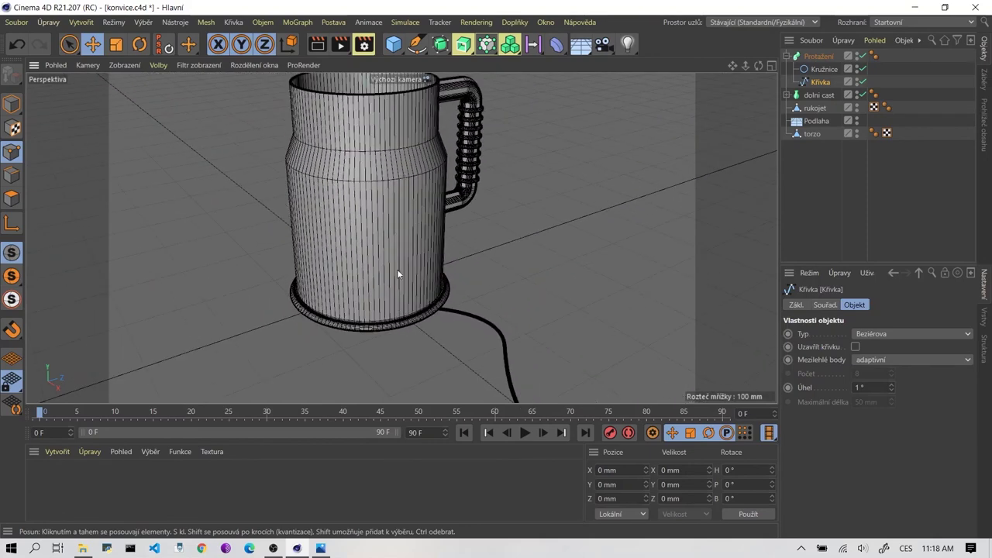
mouse_move(397, 269)
alt+mouse_down()
mouse_move(499, 285)
mouse_move(445, 283)
mouse_move(483, 301)
mouse_move(445, 310)
alt+mouse_up()
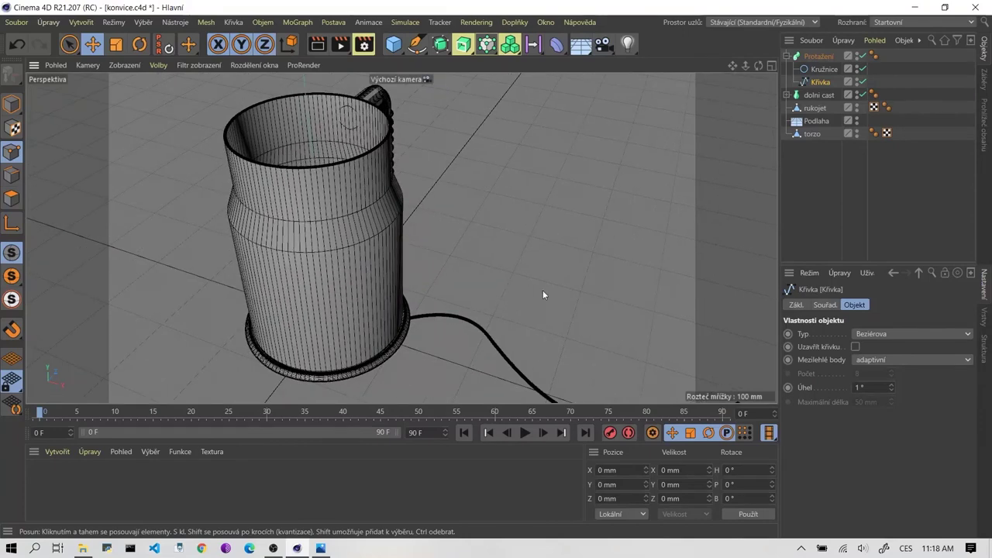
mouse_move(279, 126)
alt+mouse_down()
mouse_move(324, 234)
mouse_move(372, 202)
mouse_move(414, 217)
mouse_move(426, 177)
alt+mouse_up()
scroll(380, 193, up, 2)
scroll(390, 186, up, 2)
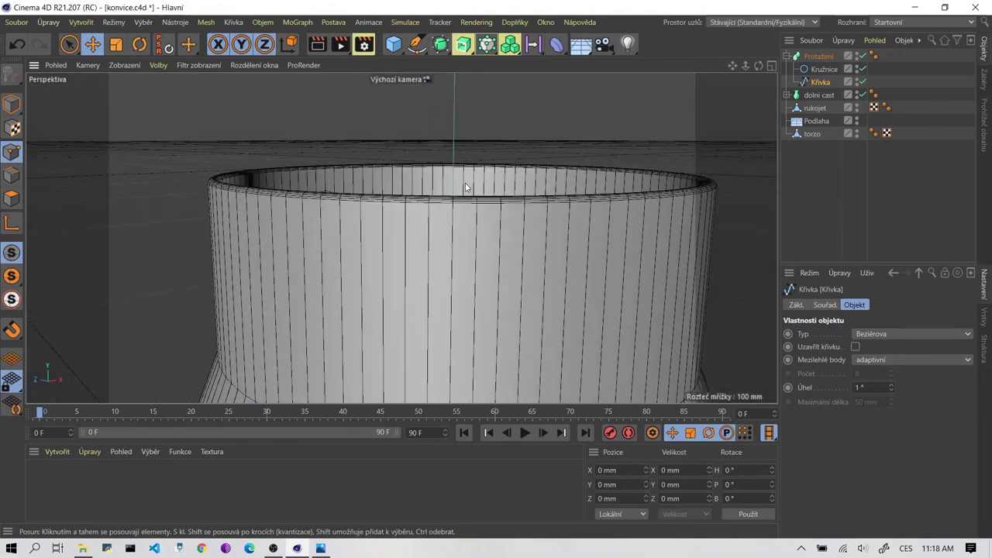
middle_click(464, 184)
middle_click(266, 142)
Orbit and zoom to look down into the kettle body and around its rim.
scroll(266, 139, down, 5)
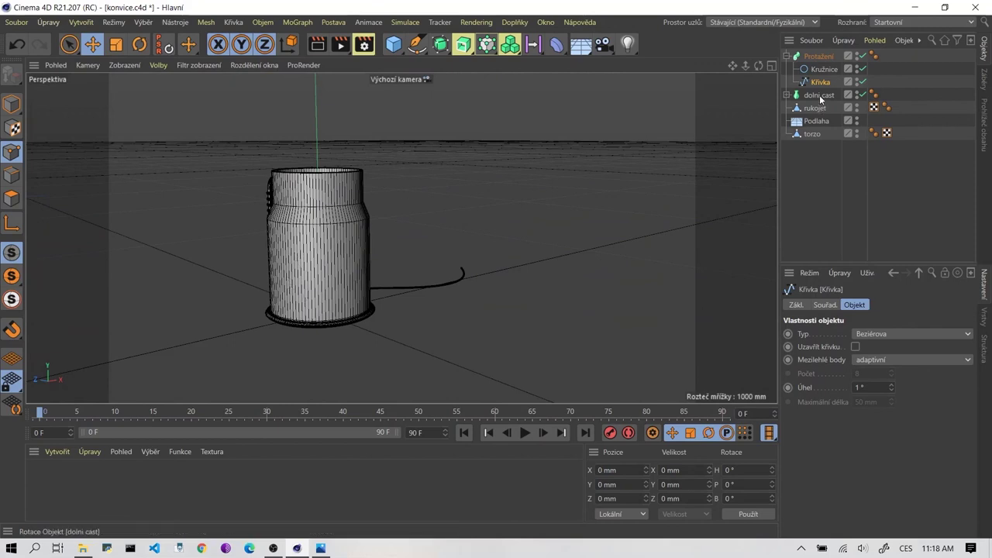
click(463, 44)
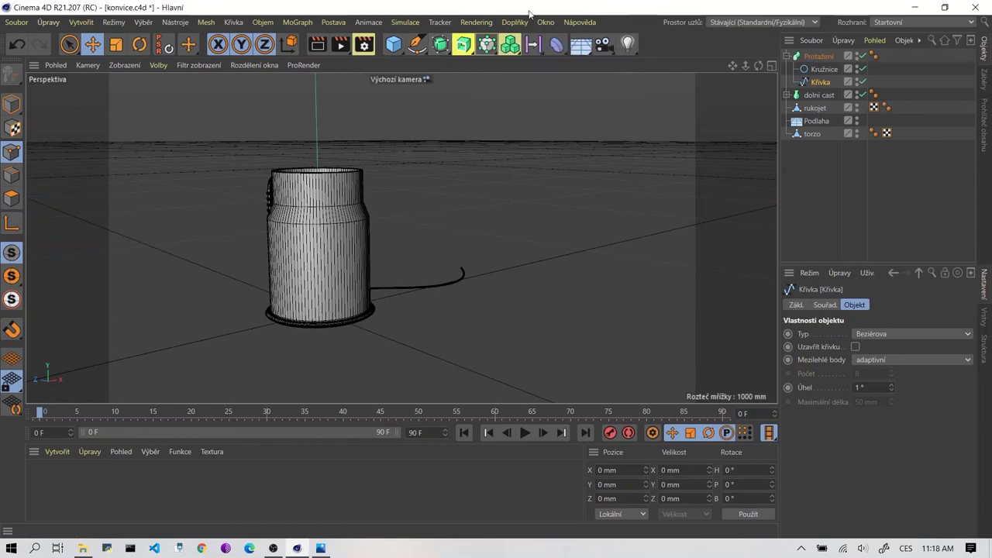
alt+drag(328, 184, 391, 347)
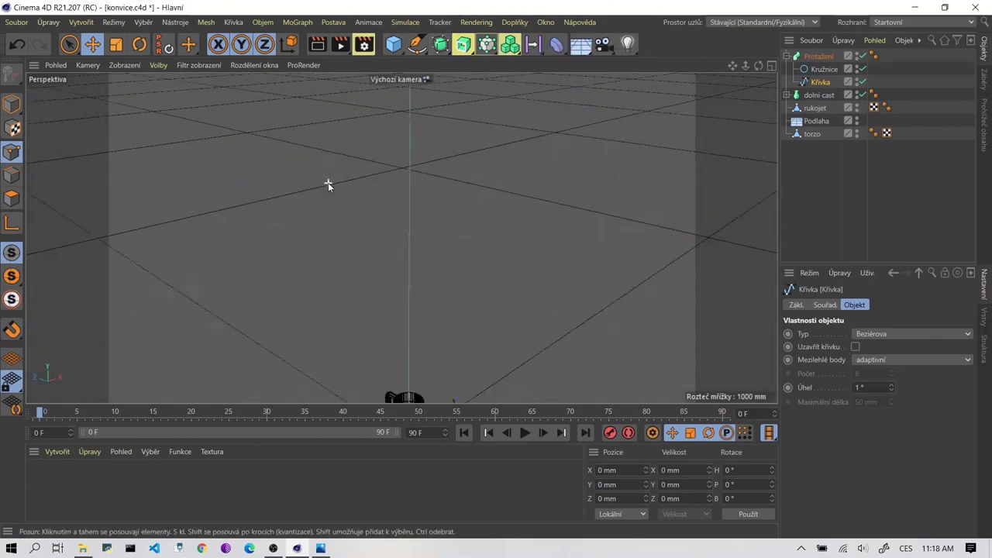
scroll(326, 305, up, 2)
scroll(348, 305, up, 3)
scroll(347, 305, up, 3)
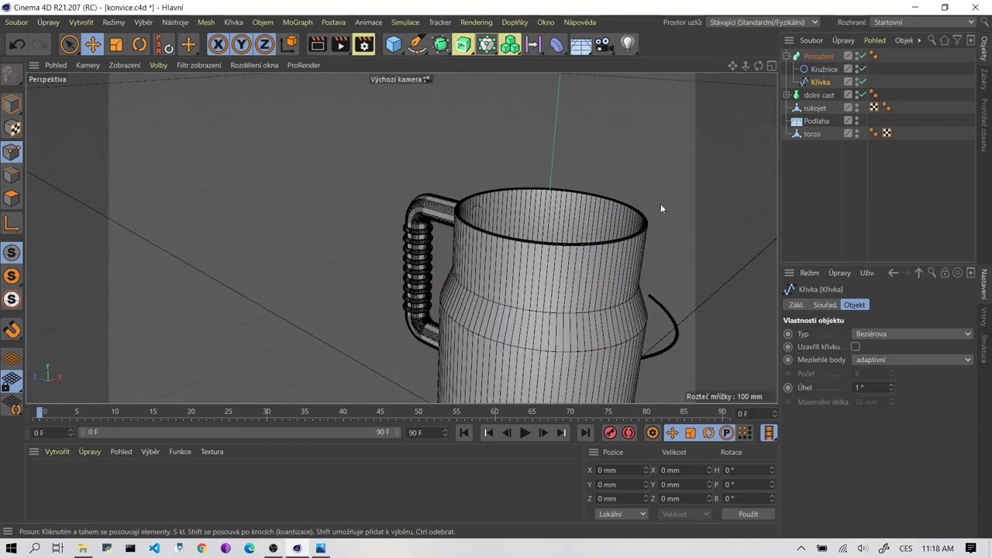
scroll(660, 203, up, 2)
scroll(580, 220, up, 3)
mouse_move(538, 237)
alt+mouse_down()
mouse_move(254, 268)
mouse_move(325, 263)
alt+mouse_up()
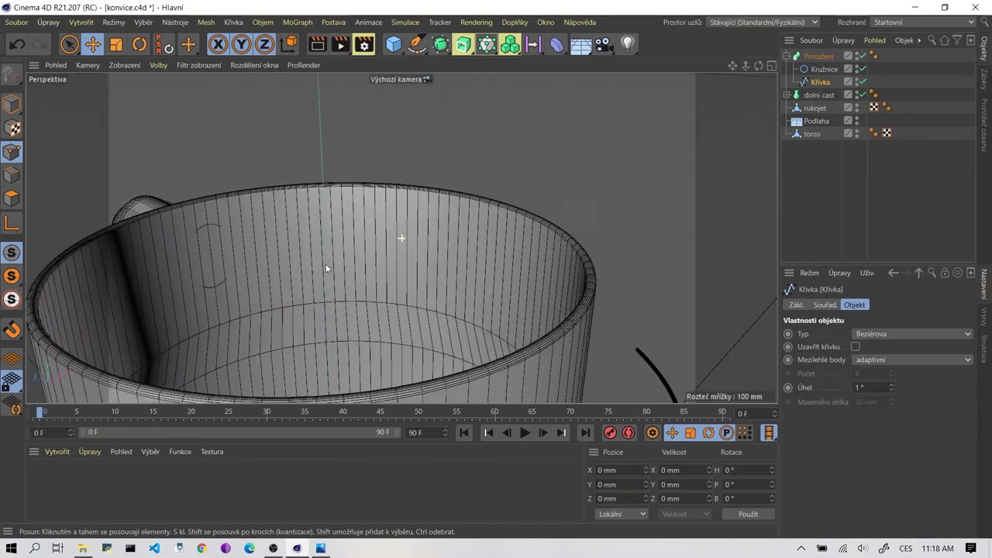
scroll(390, 251, down, 2)
alt+drag(391, 251, 373, 247)
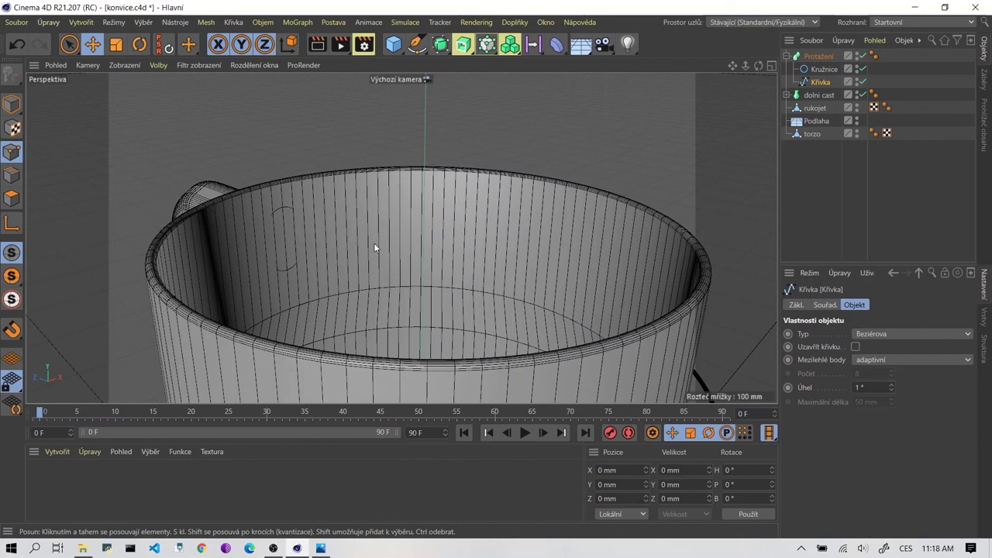
scroll(363, 237, down, 3)
Switch to the four-view layout and zoom out in the Right (Zprava) view.
middle_click(361, 237)
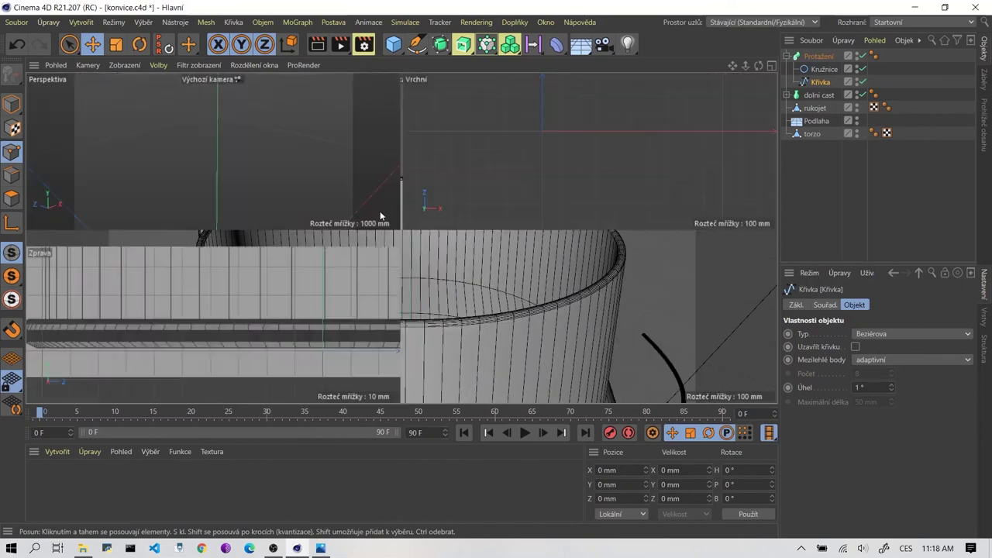
scroll(232, 305, down, 3)
scroll(288, 271, down, 2)
scroll(246, 376, down, 3)
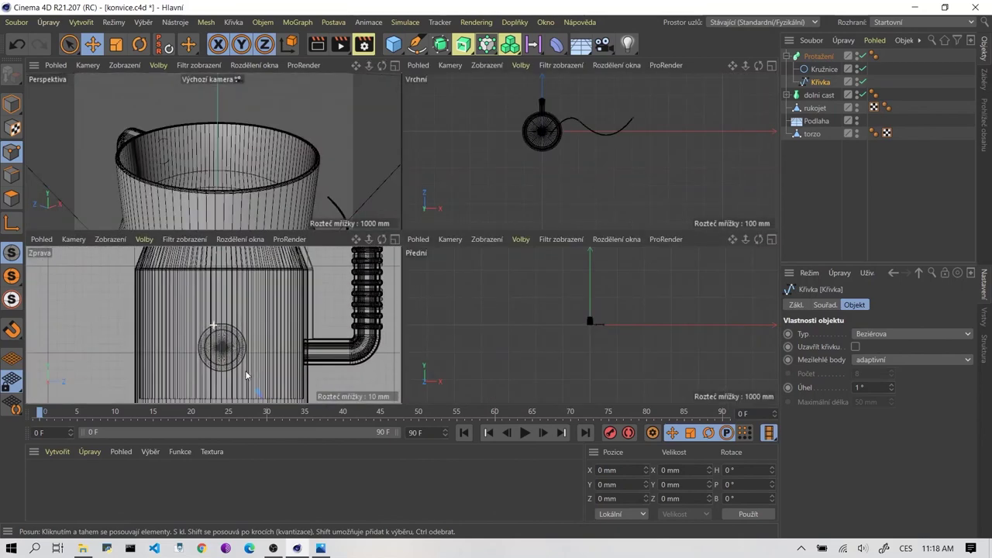
scroll(279, 363, down, 2)
scroll(287, 303, down, 2)
scroll(271, 318, down, 2)
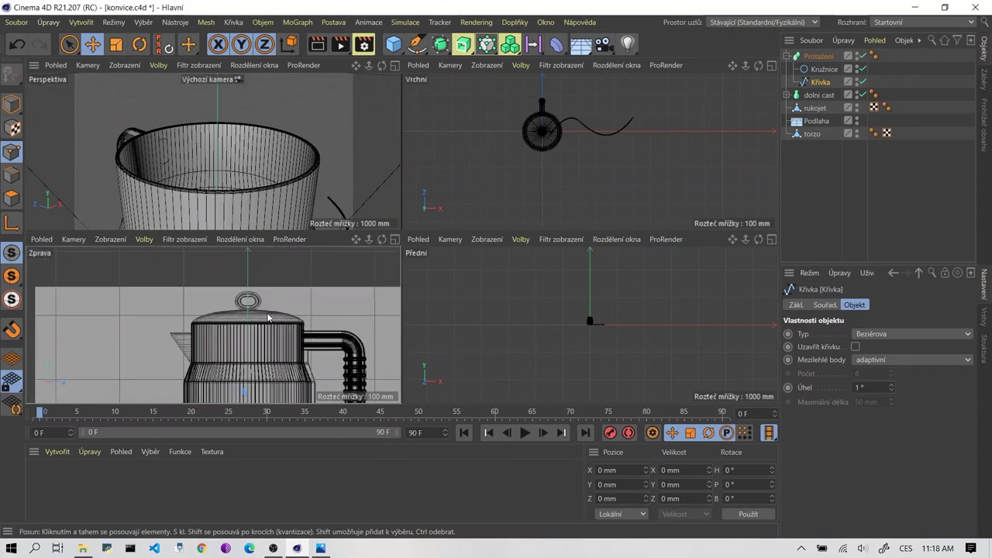
Maximize the Right view and frame the lid and its knob up close.
middle_click(250, 299)
scroll(498, 144, up, 1)
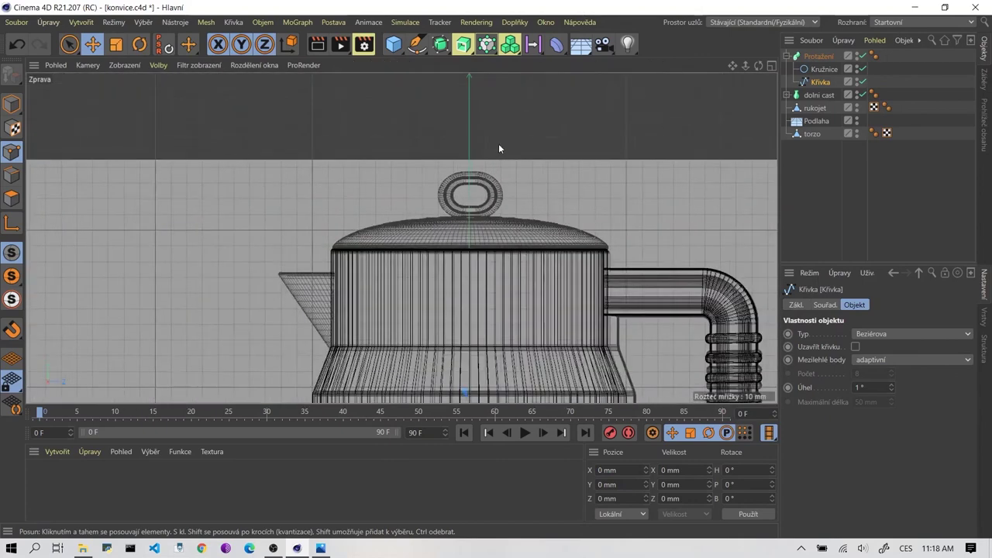
scroll(499, 143, up, 2)
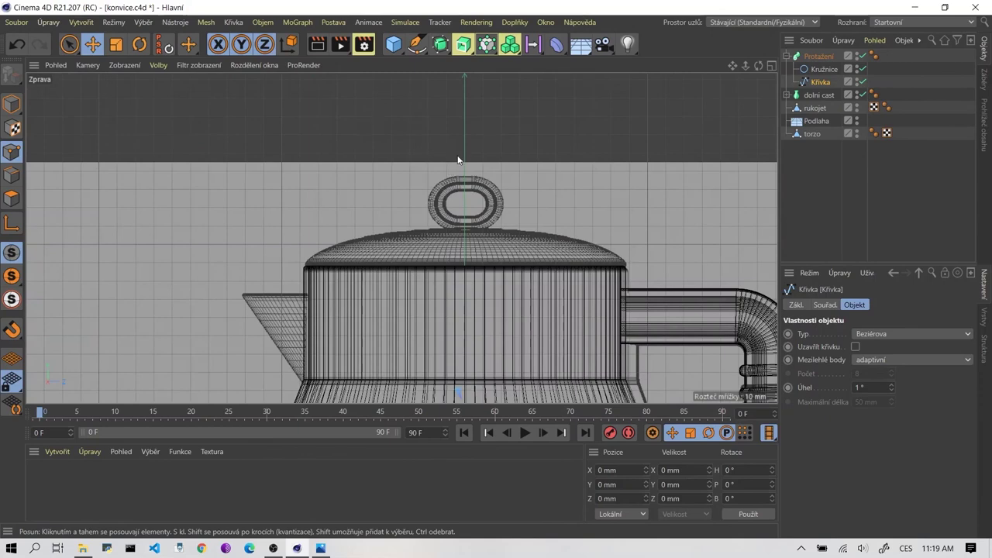
middle_drag(458, 160, 431, 198)
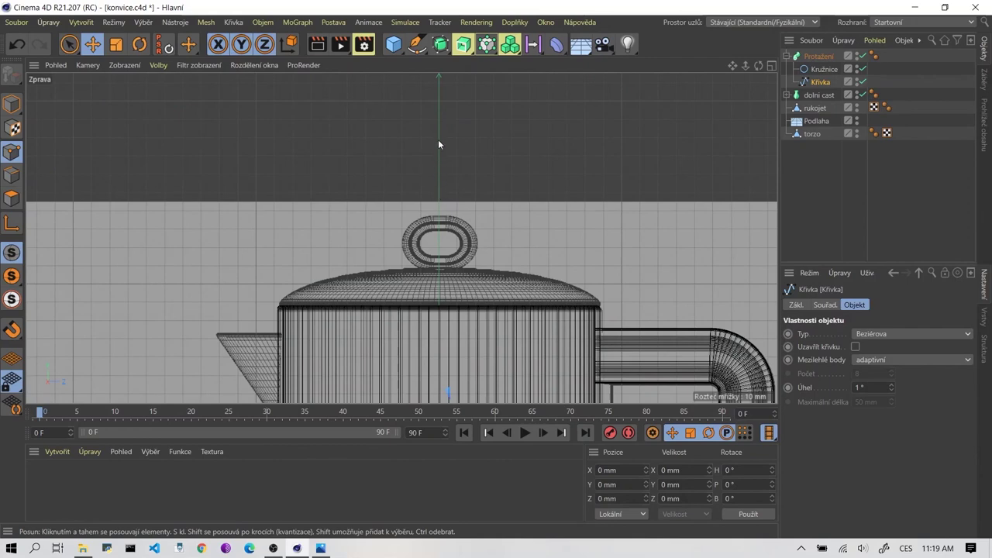
scroll(523, 186, up, 1)
scroll(488, 194, up, 2)
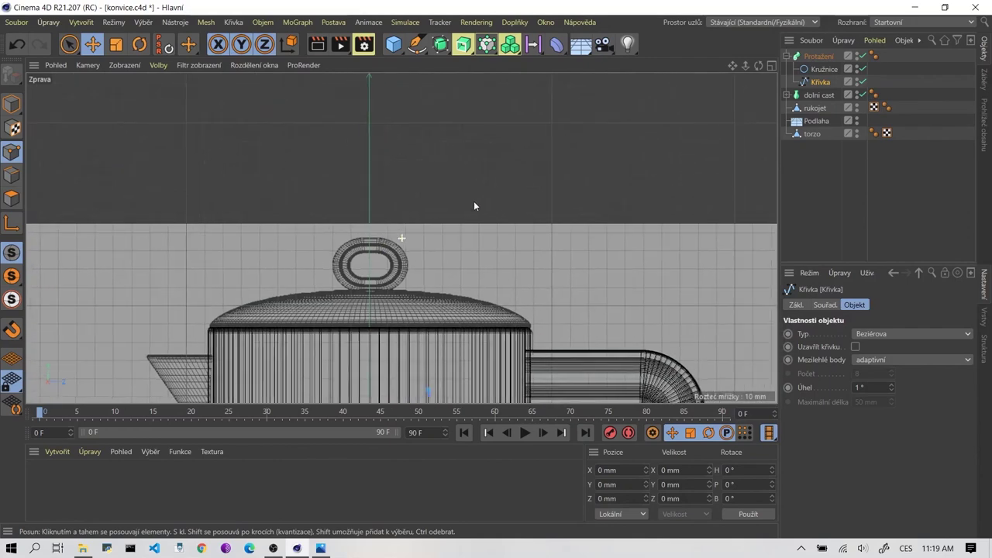
scroll(394, 325, up, 2)
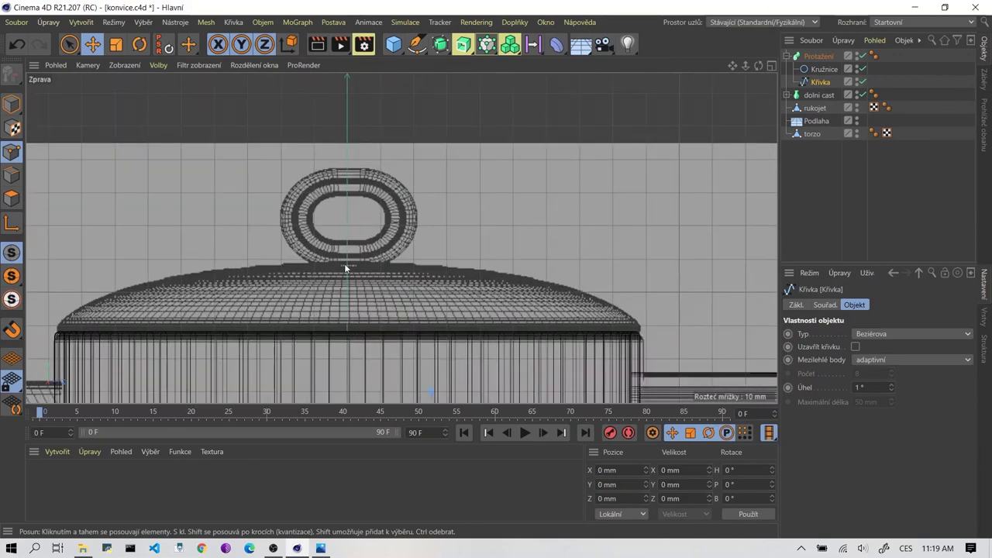
click(320, 548)
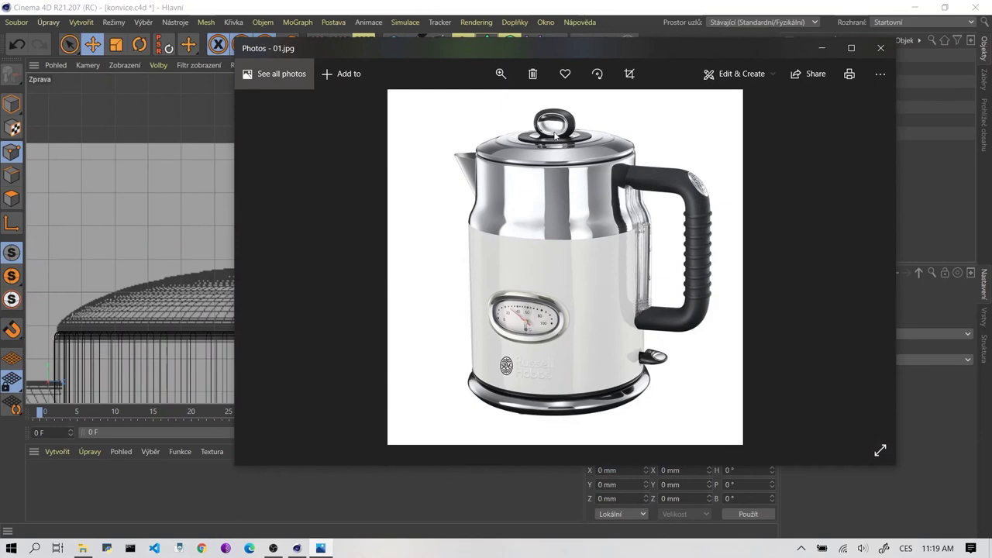
click(820, 49)
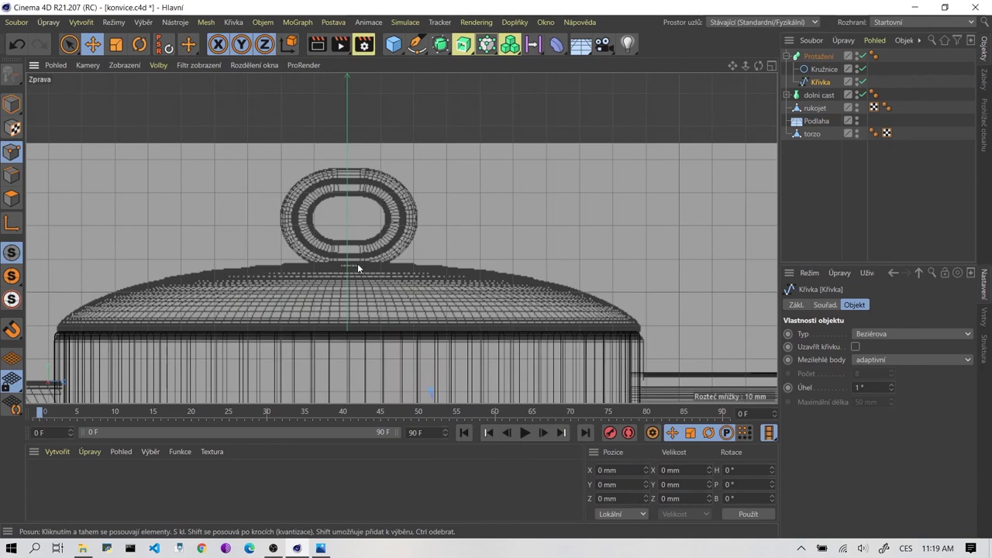
Pick the Pen tool, sketch a two-point trial curve across the lid top, then undo both points.
click(418, 45)
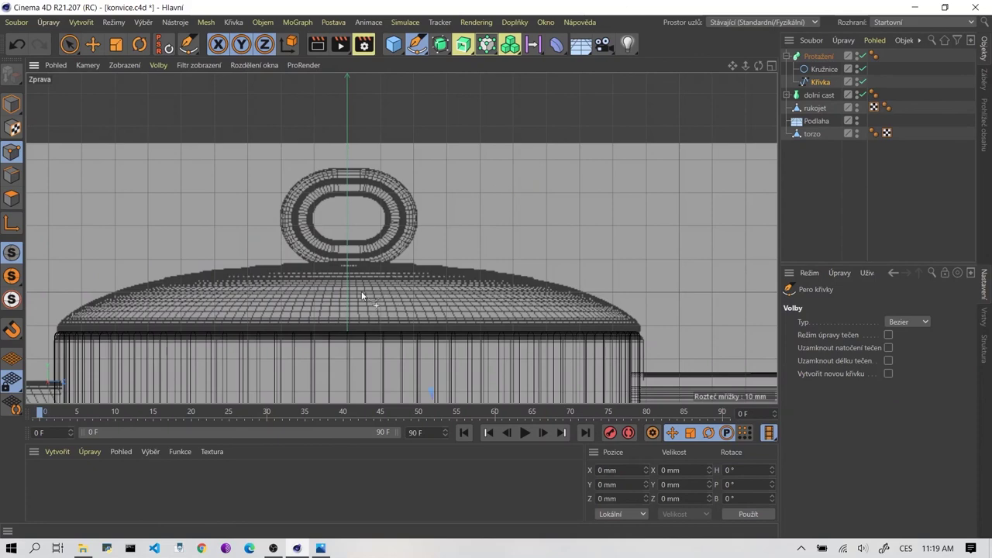
click(344, 259)
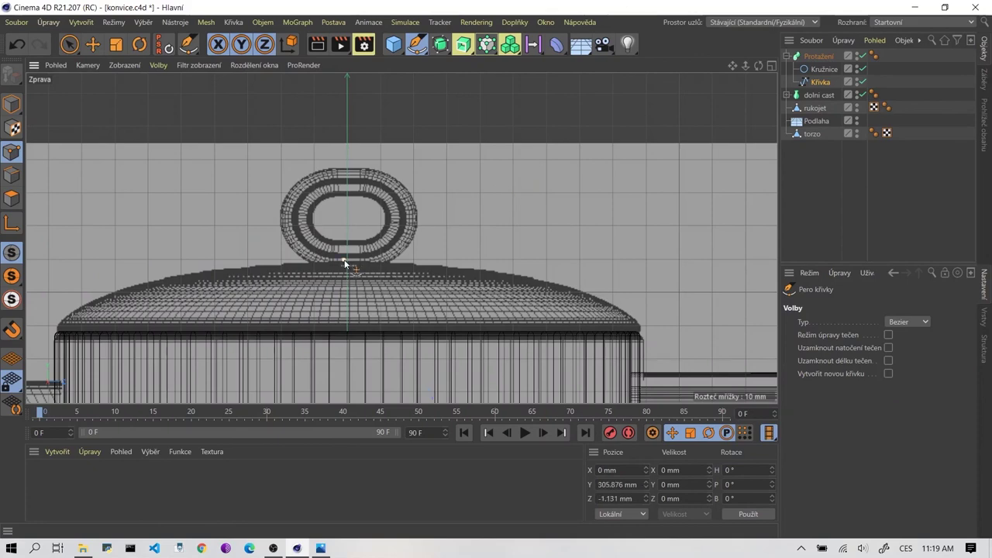
click(501, 272)
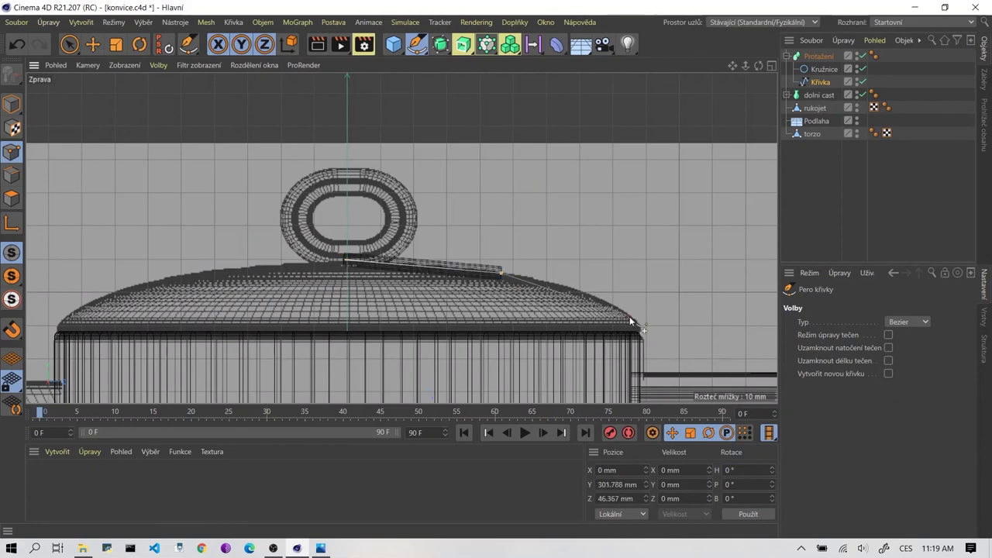
key(ctrl+z)
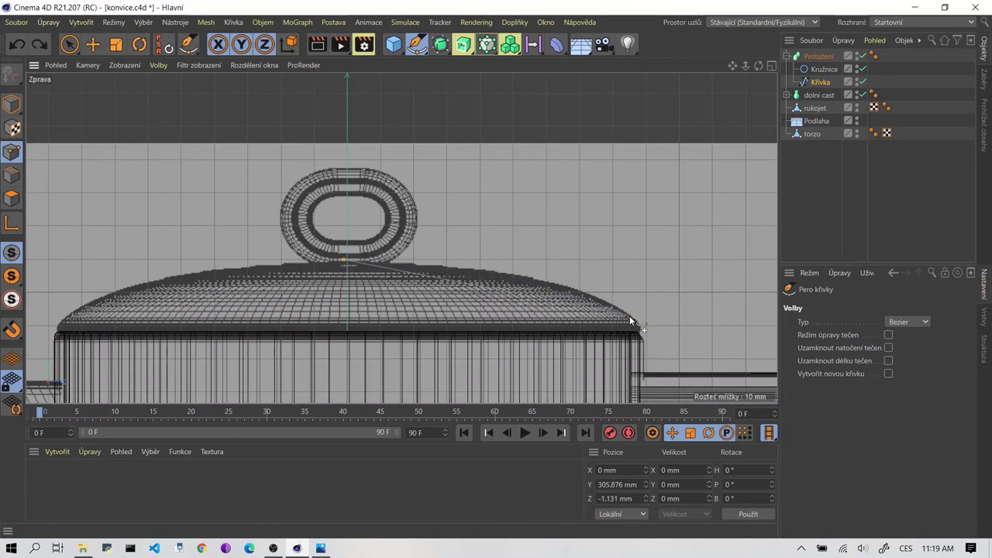
key(ctrl+z)
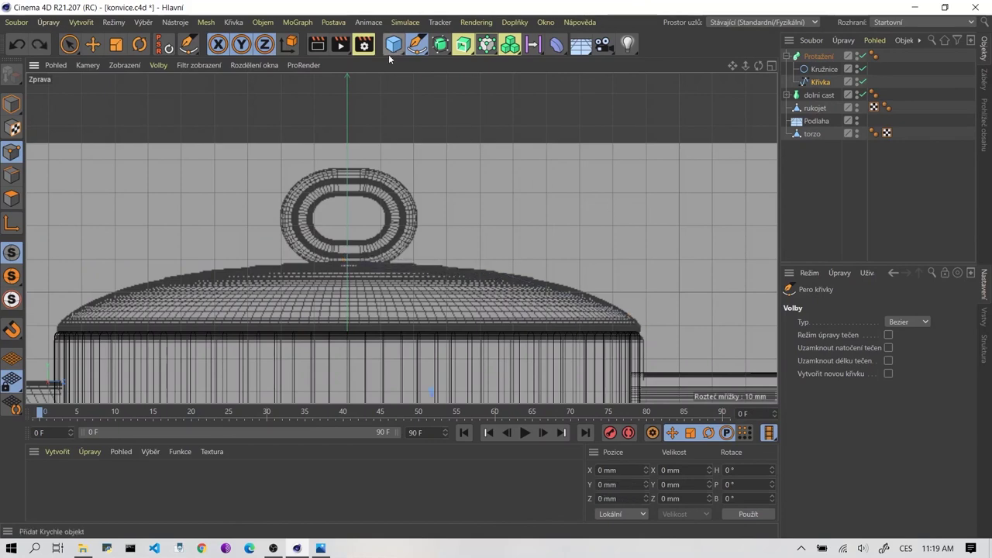
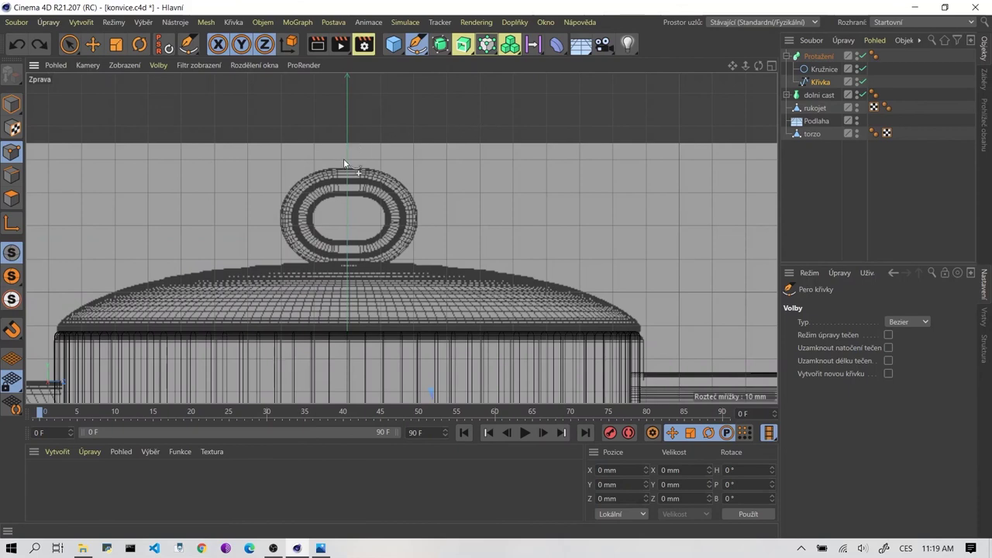
Collapse the Protažení hierarchy and place the first Bezier pen point at the lid's top centre.
click(829, 149)
click(787, 55)
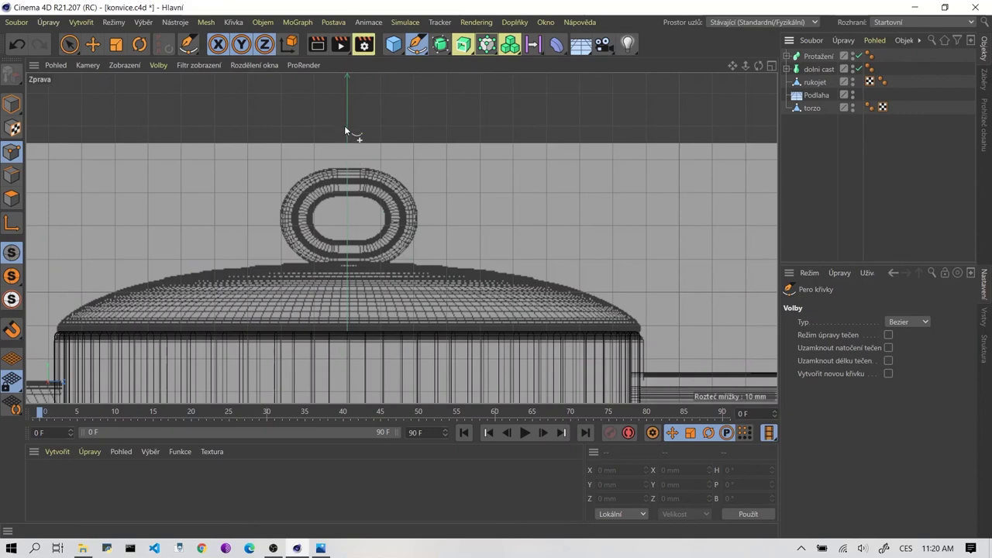
click(346, 259)
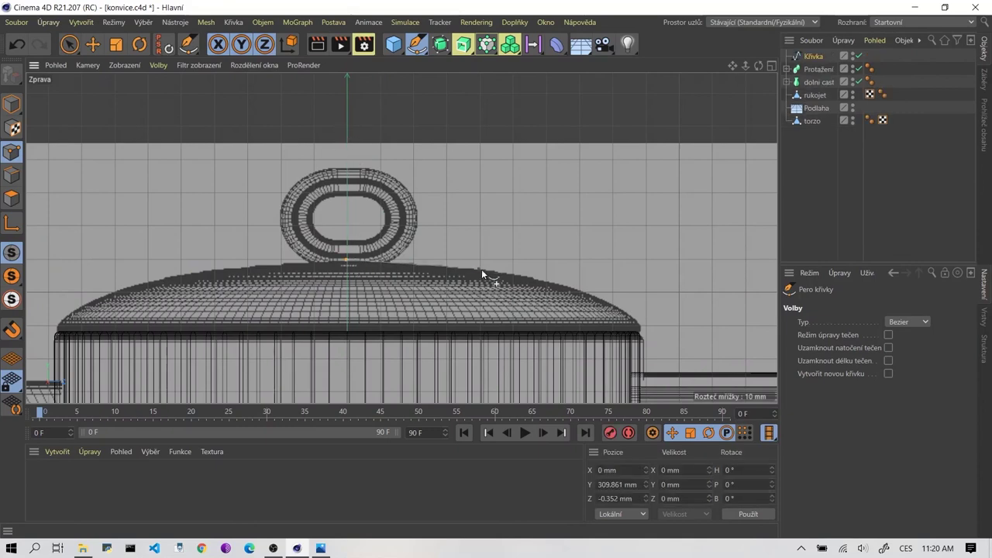
Add pen points along the lid top, at the outer rim and back on the centre line.
click(489, 270)
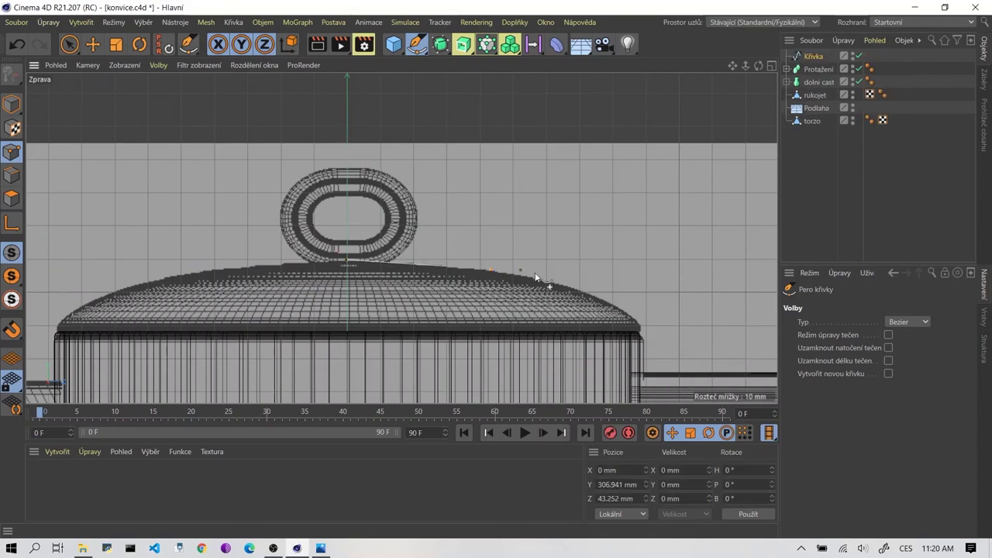
click(641, 327)
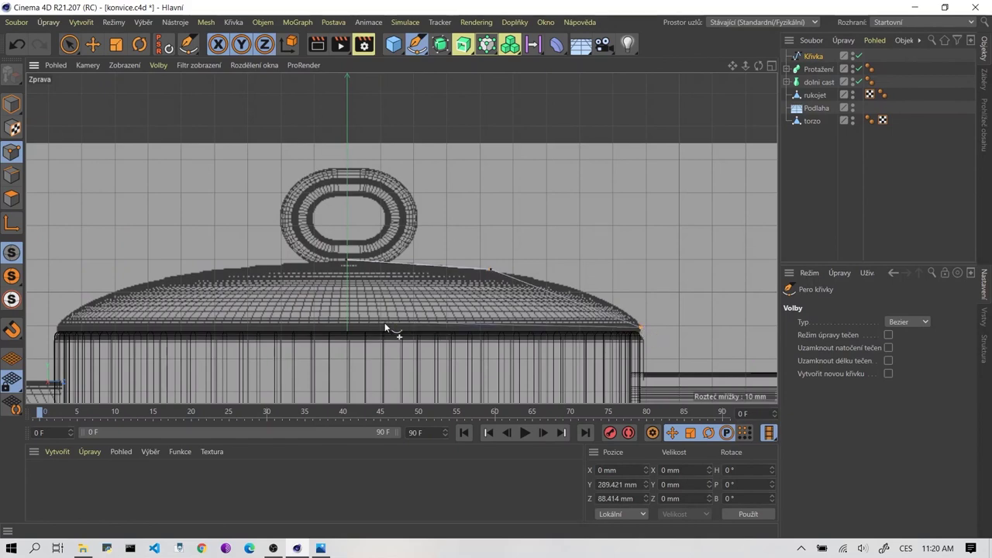
click(347, 323)
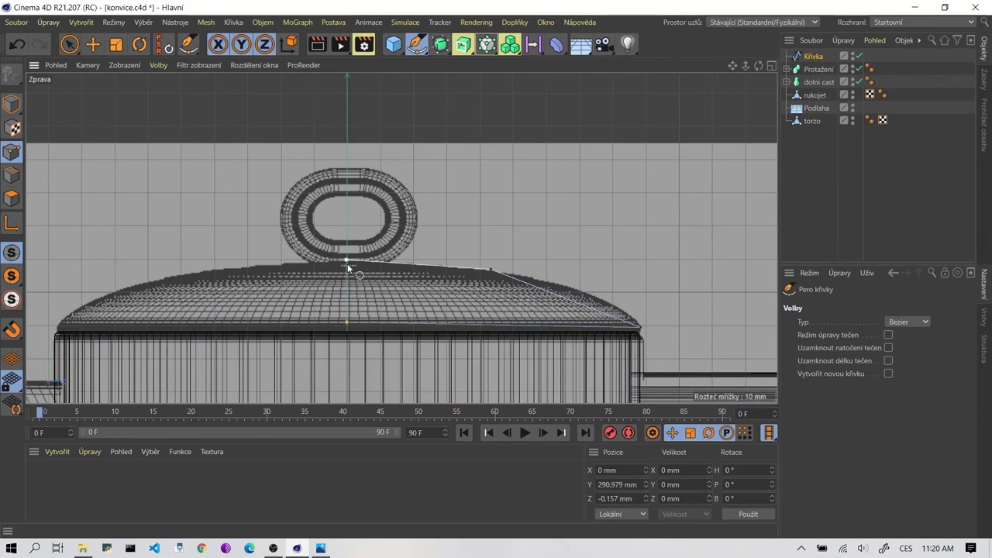
key(Escape)
Drag the spline's lower centre point up and right toward the lid surface.
click(94, 45)
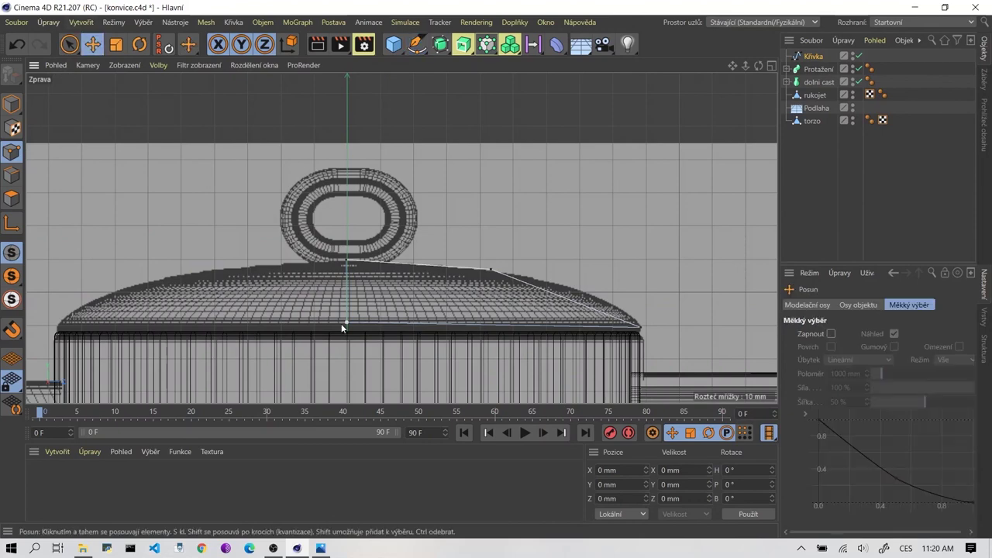
click(345, 322)
drag(391, 279, 532, 246)
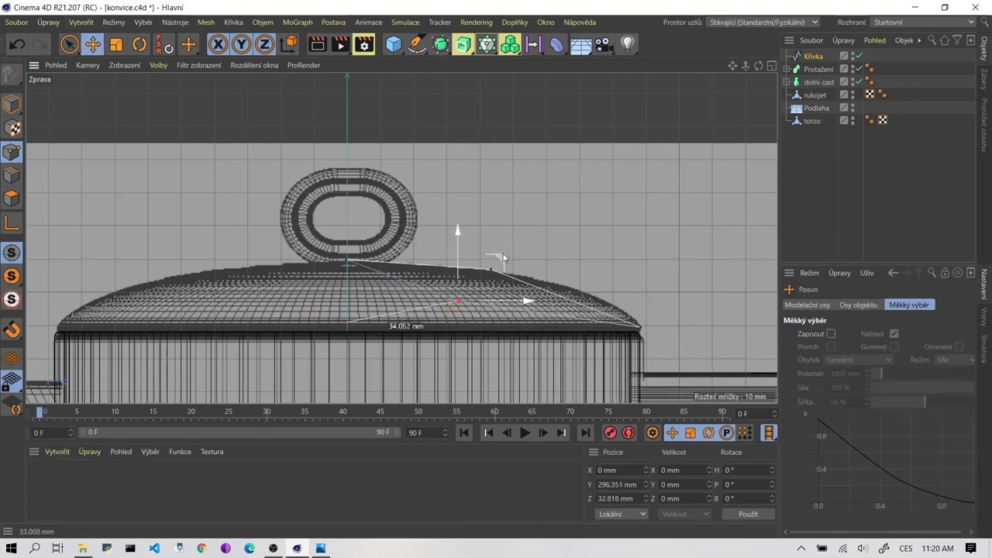
scroll(568, 285, up, 3)
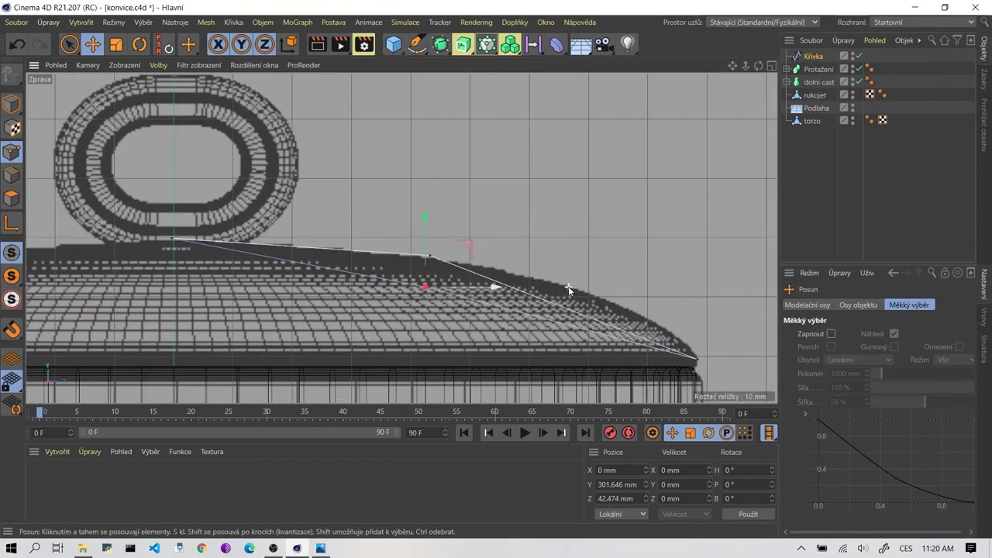
right_click(465, 303)
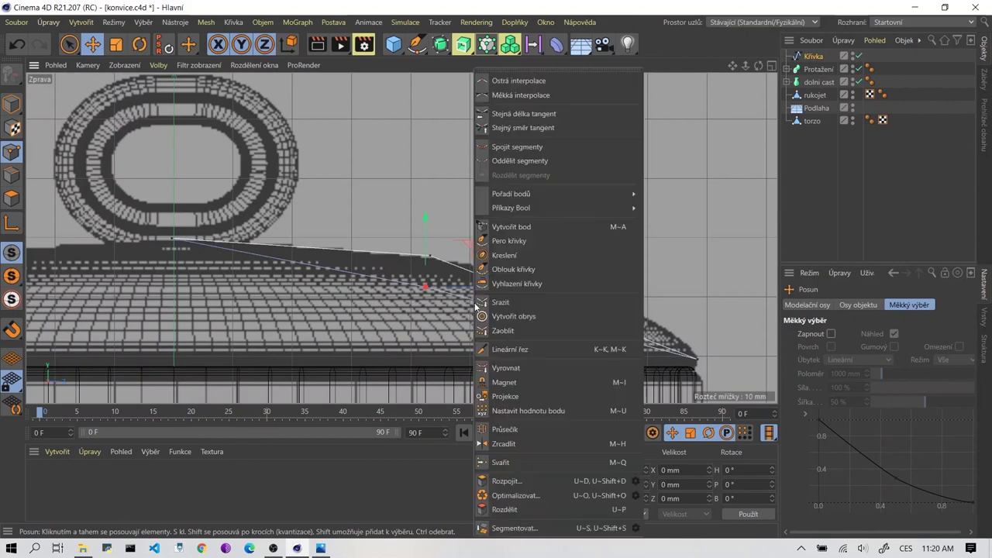
key(Escape)
click(509, 171)
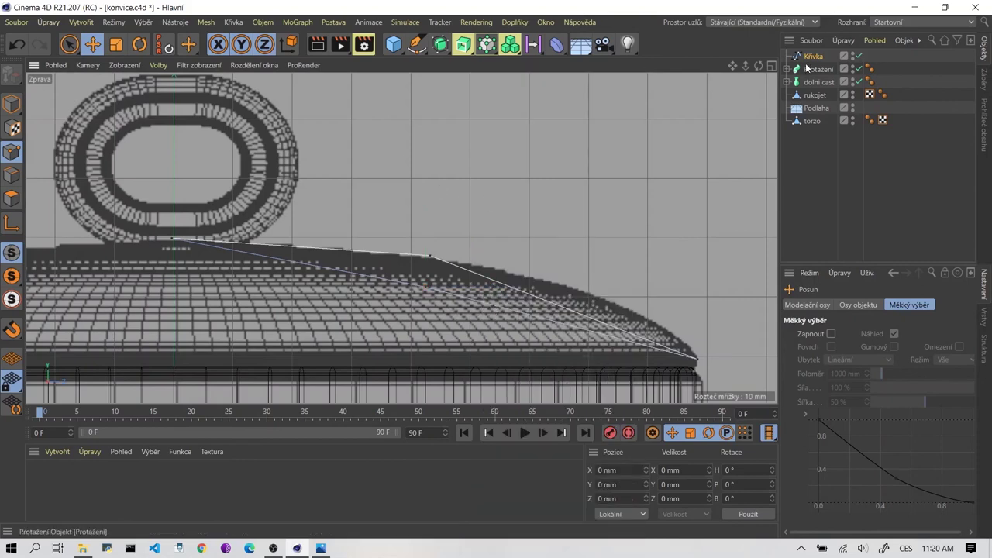
Check the Křivka object in Model mode, then return to Points mode for spline commands.
click(12, 103)
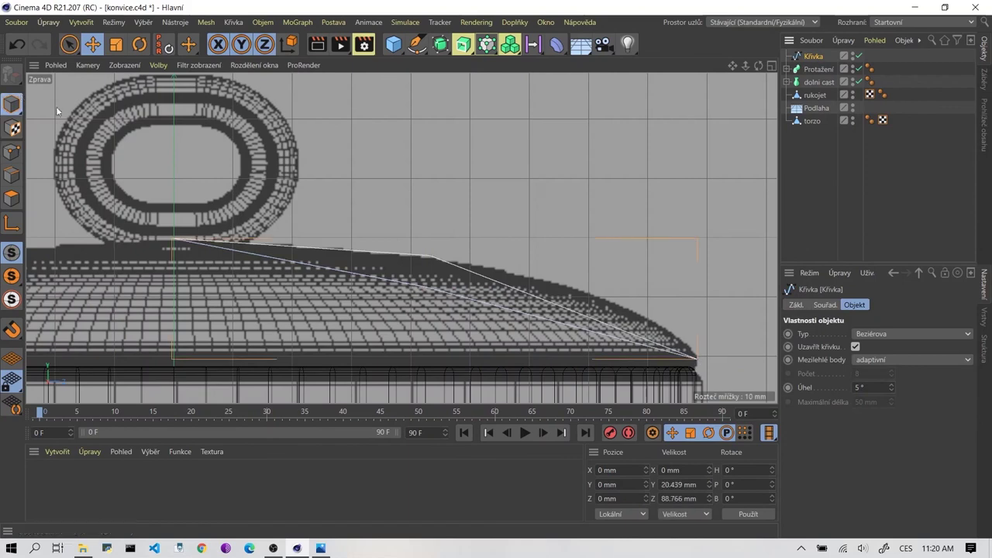
scroll(245, 180, down, 3)
scroll(245, 180, down, 3)
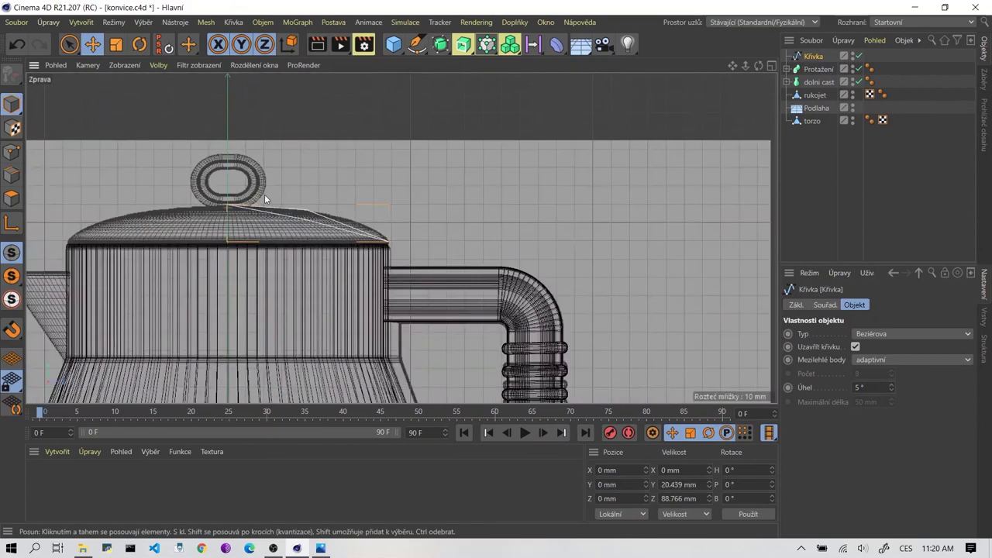
scroll(265, 194, down, 3)
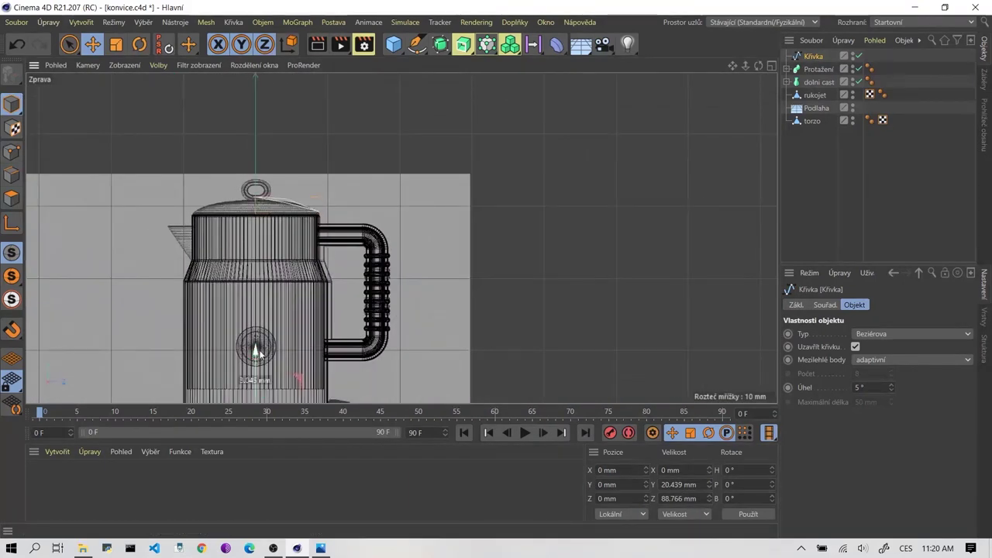
scroll(266, 152, up, 2)
scroll(275, 162, up, 4)
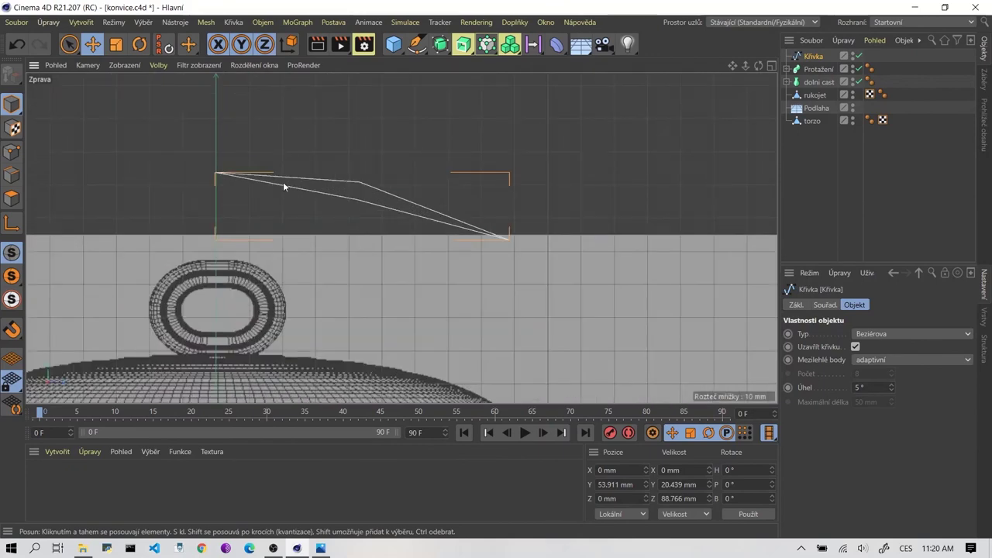
scroll(463, 262, down, 1)
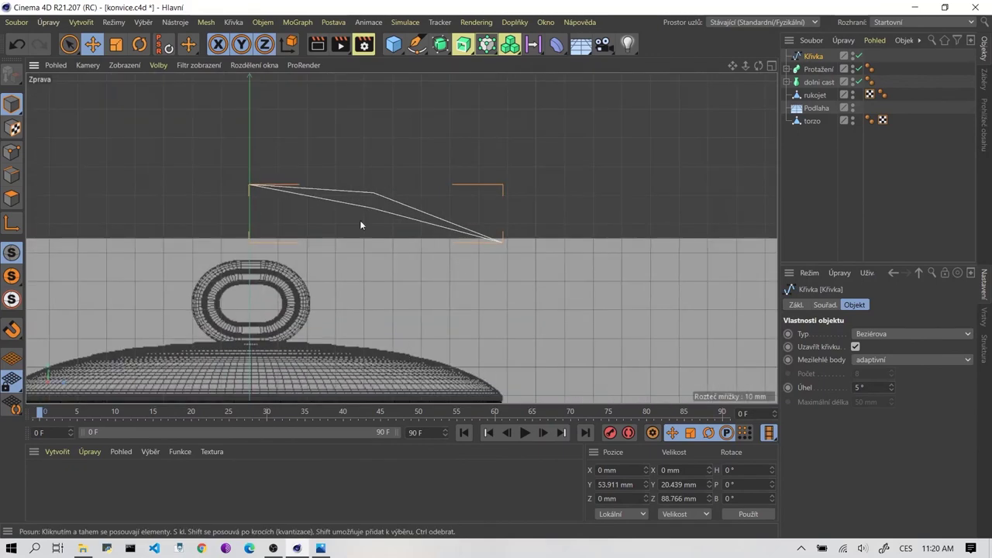
scroll(388, 157, up, 3)
click(12, 152)
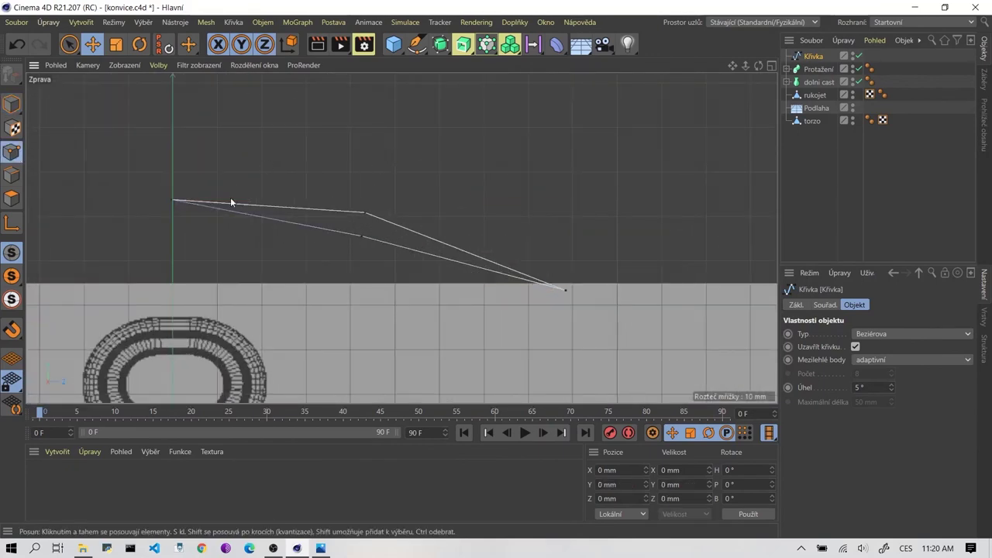
right_click(331, 231)
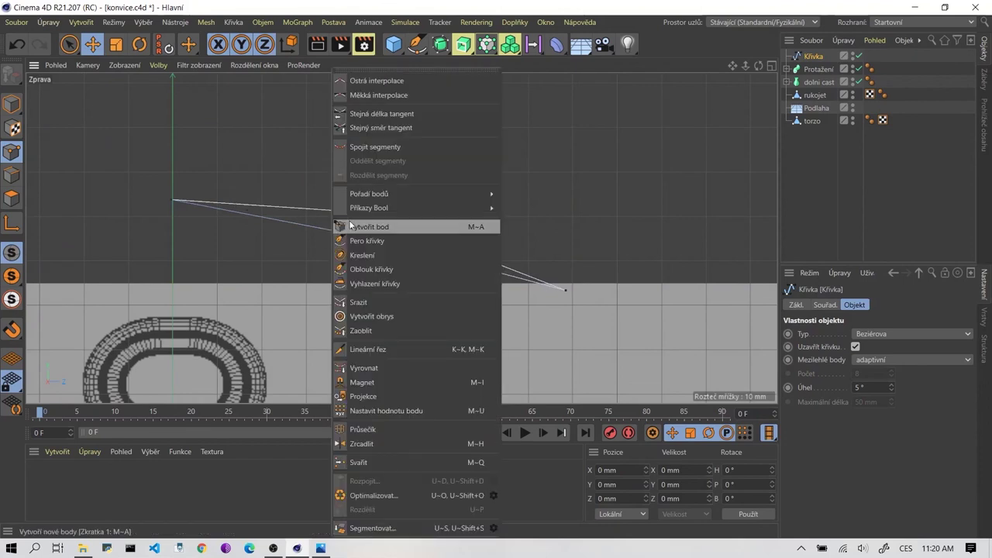
Insert two new points on the outline's lower edge with Vytvořit bod.
click(350, 227)
click(228, 210)
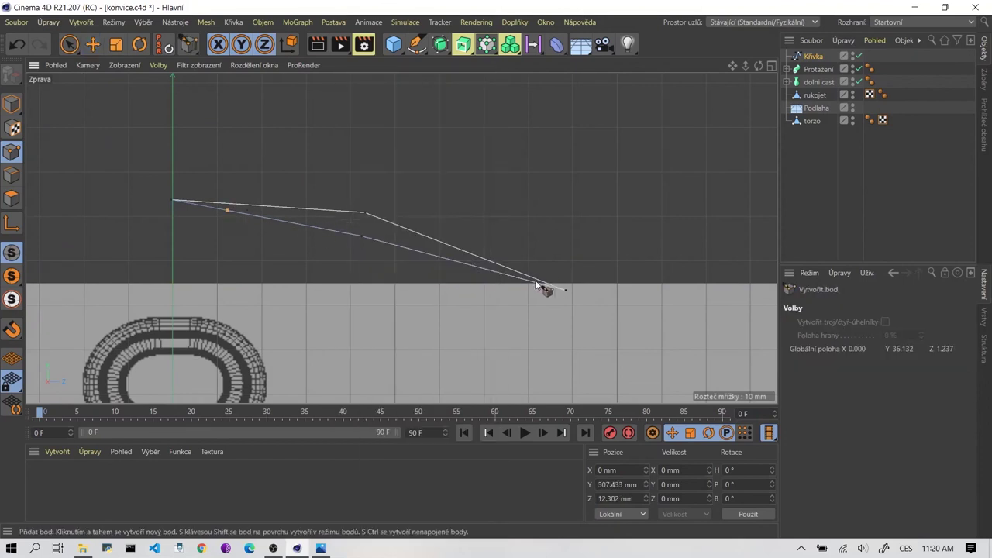
click(528, 280)
Move the new left and middle lower points into line with the upper edge.
key(e)
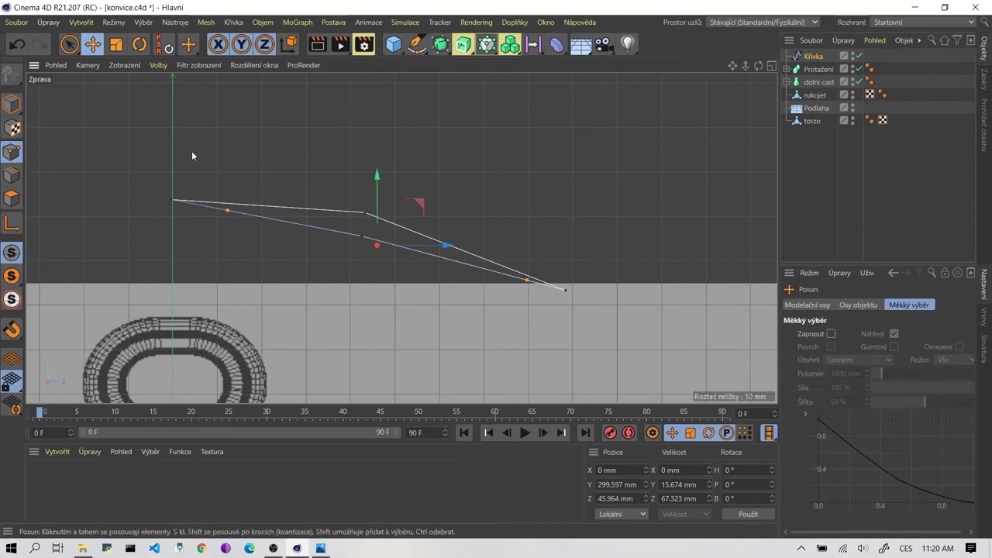
click(279, 234)
click(230, 211)
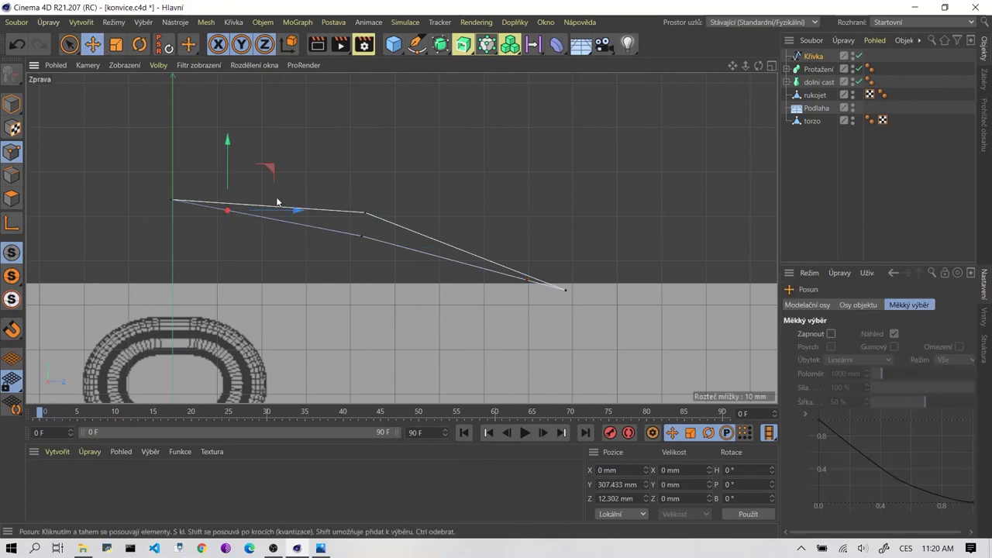
drag(299, 211, 246, 211)
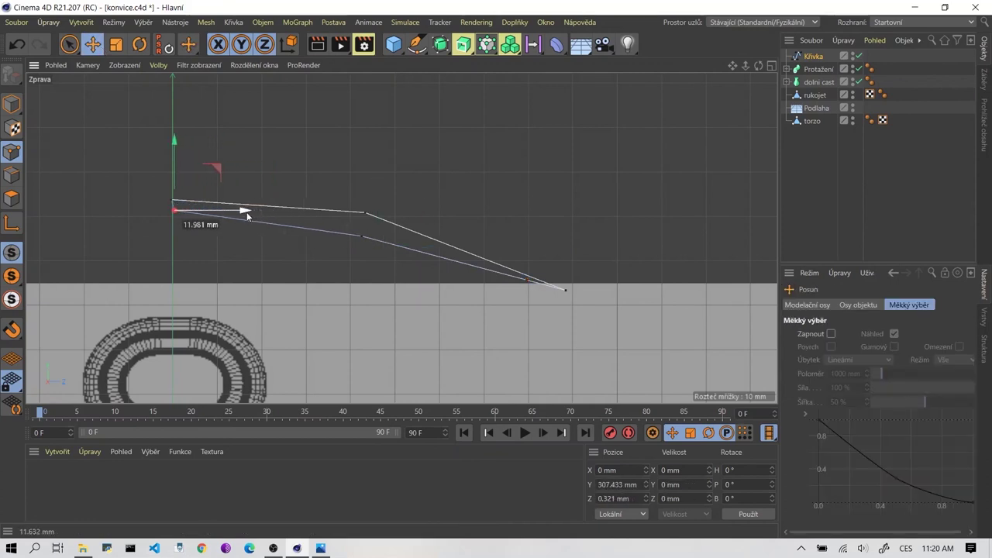
click(364, 211)
drag(362, 208, 359, 201)
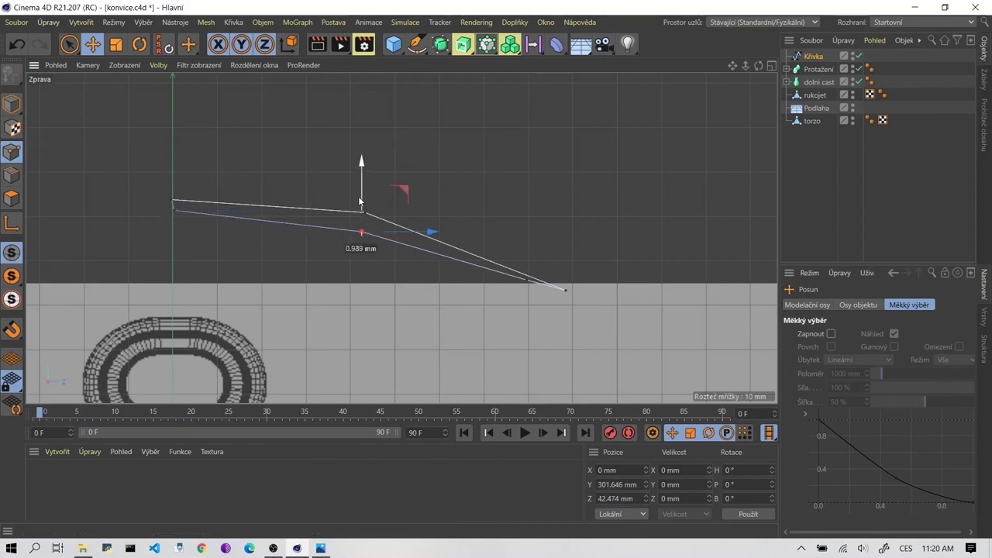
Position the right lower point just beside the upper one, forming a thin tapered tip.
click(520, 290)
click(526, 280)
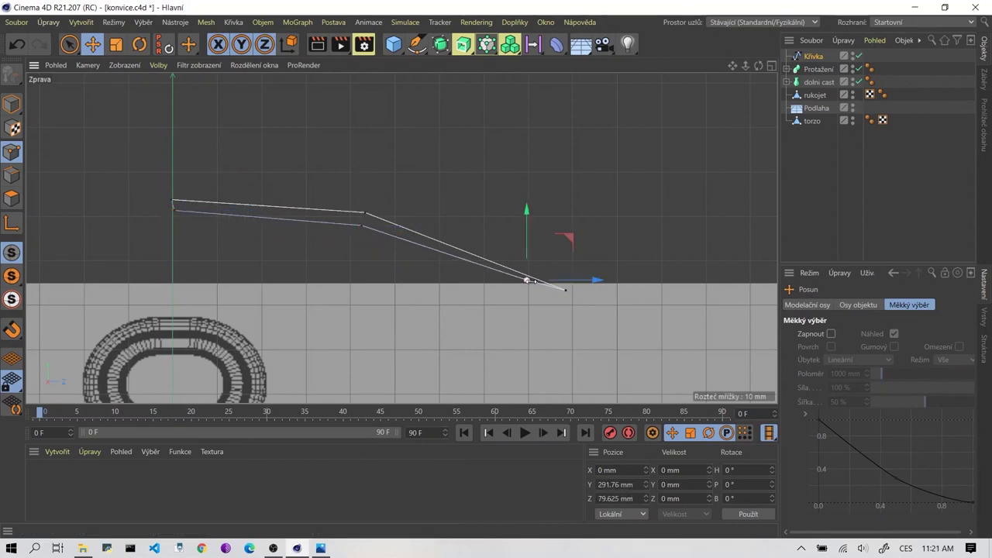
drag(526, 280, 537, 293)
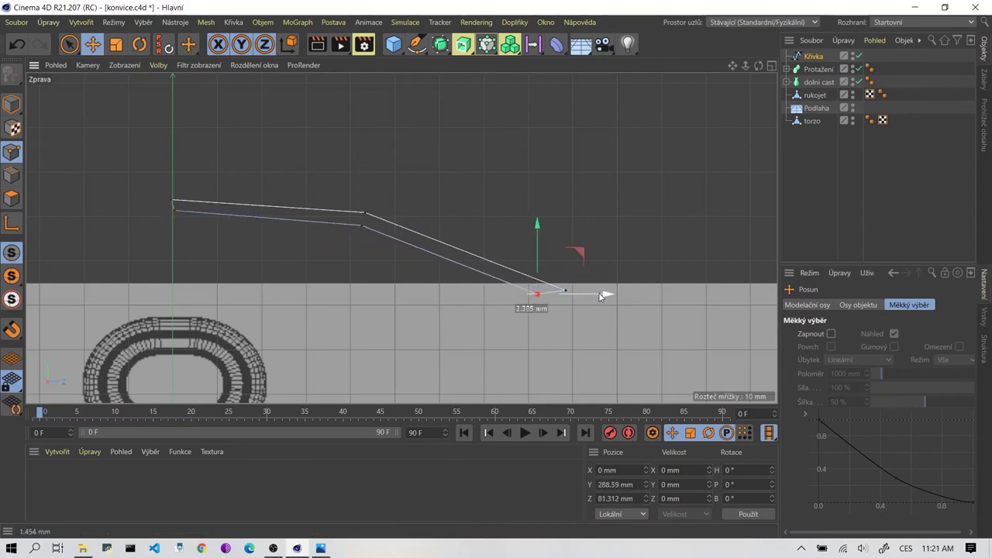
drag(602, 295, 613, 294)
drag(553, 261, 553, 272)
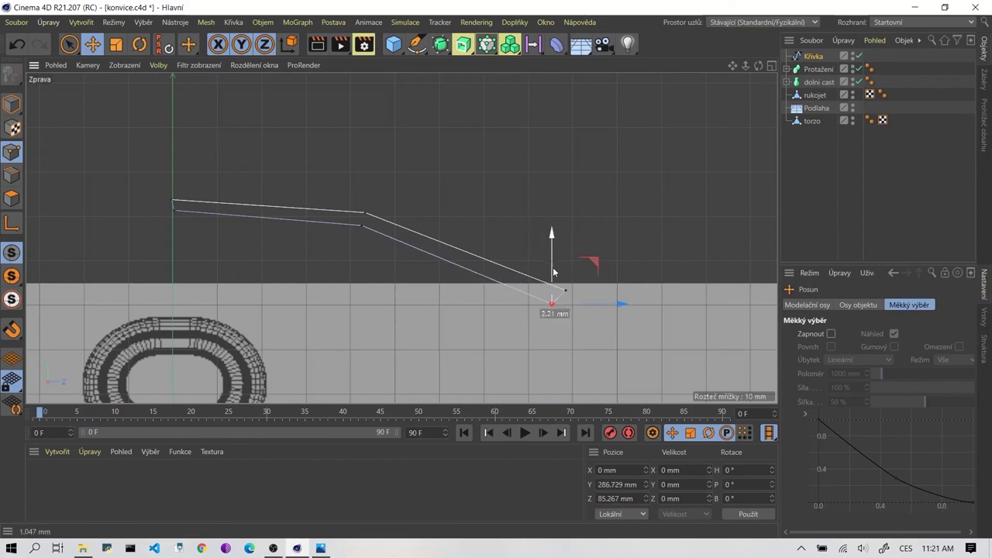
drag(593, 307, 597, 307)
drag(560, 277, 561, 273)
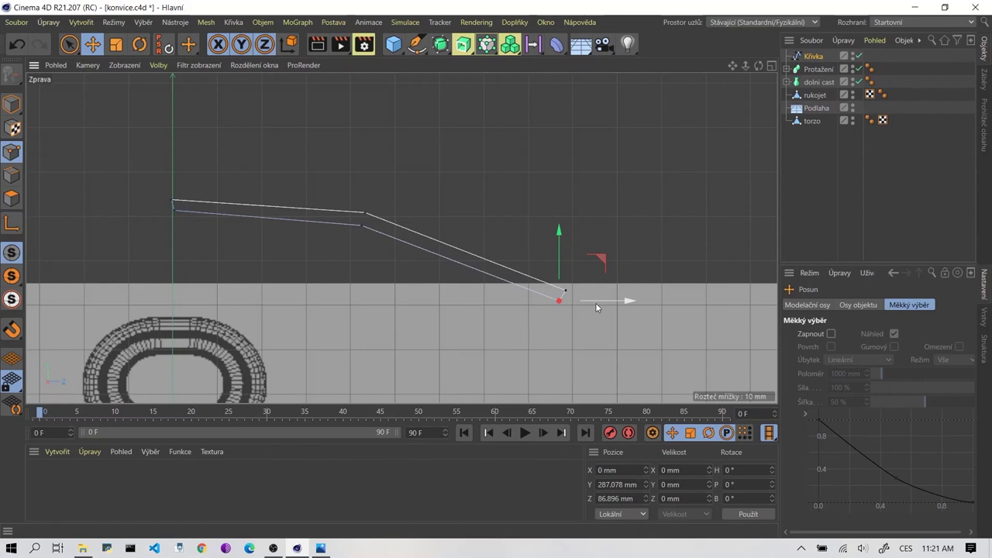
click(512, 221)
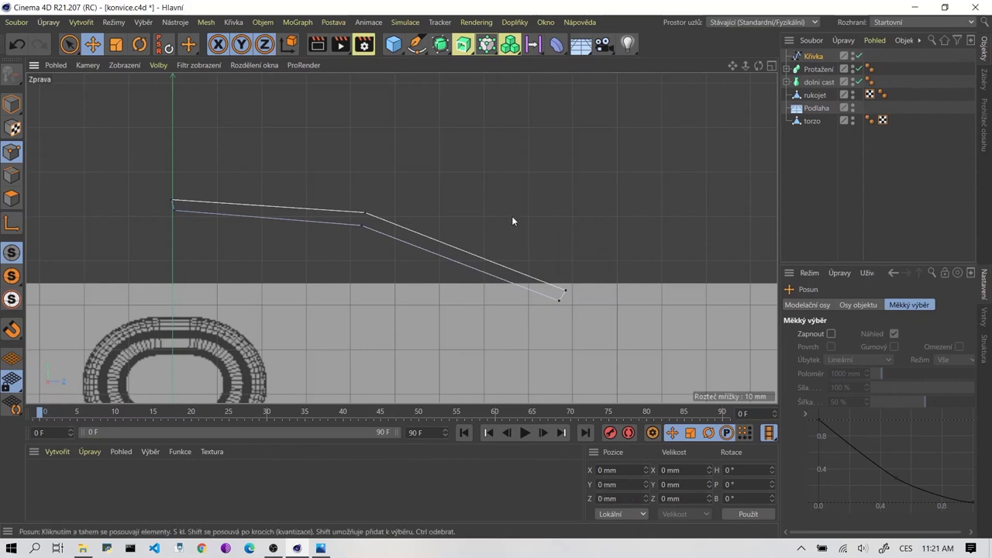
scroll(503, 211, down, 2)
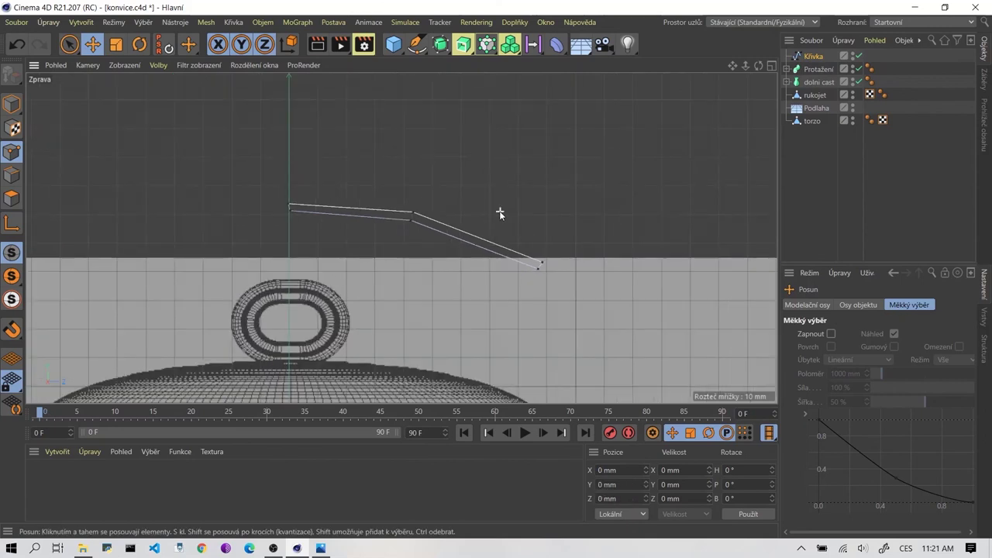
scroll(492, 200, down, 2)
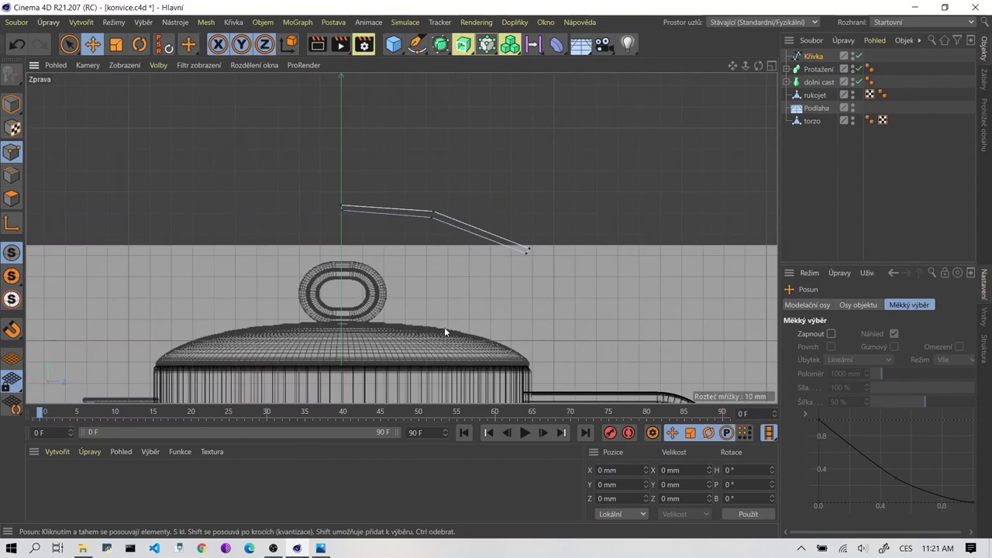
scroll(428, 194, up, 2)
scroll(372, 198, up, 2)
scroll(226, 227, up, 3)
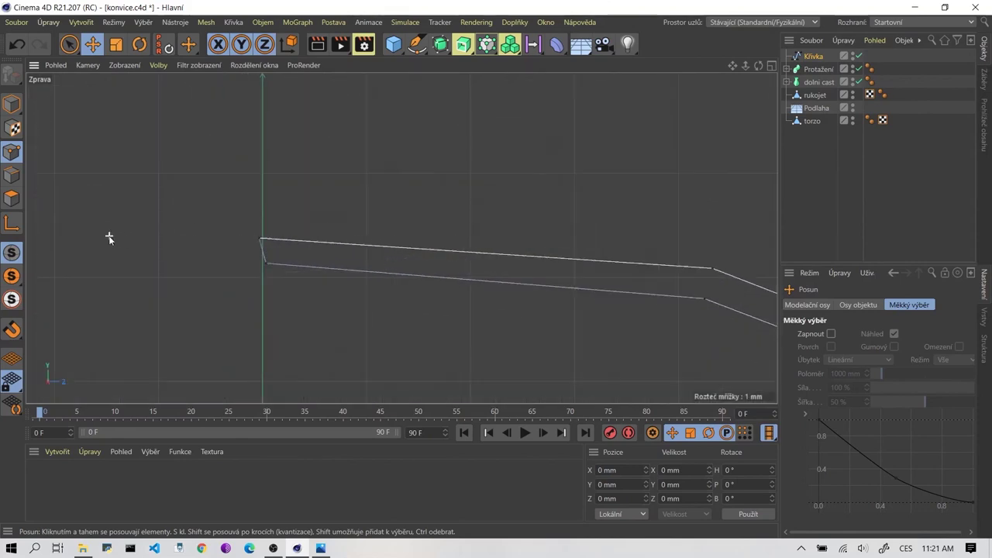
Set Z position to 0 mm for the spline's left end point and lower inner endpoint.
click(297, 236)
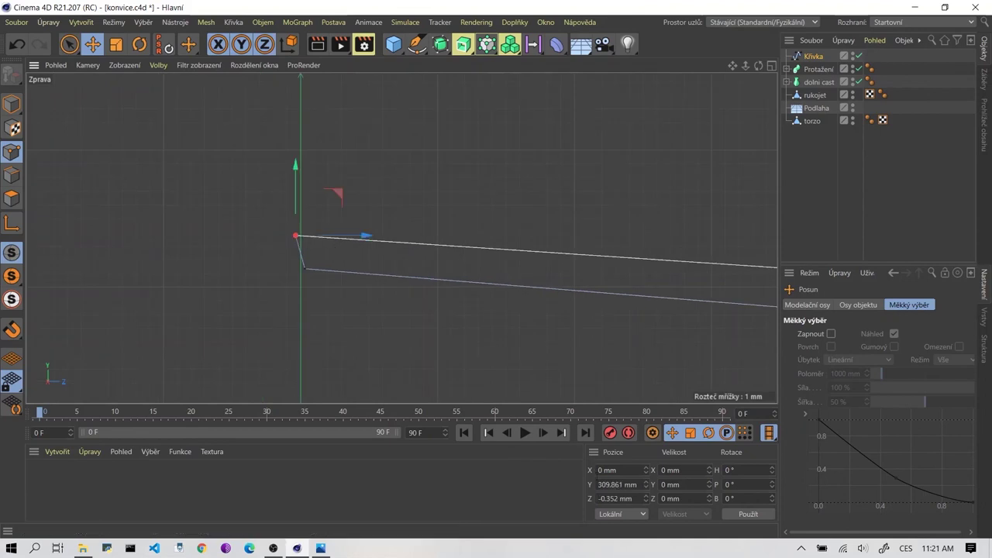
double_click(618, 498)
text(0)
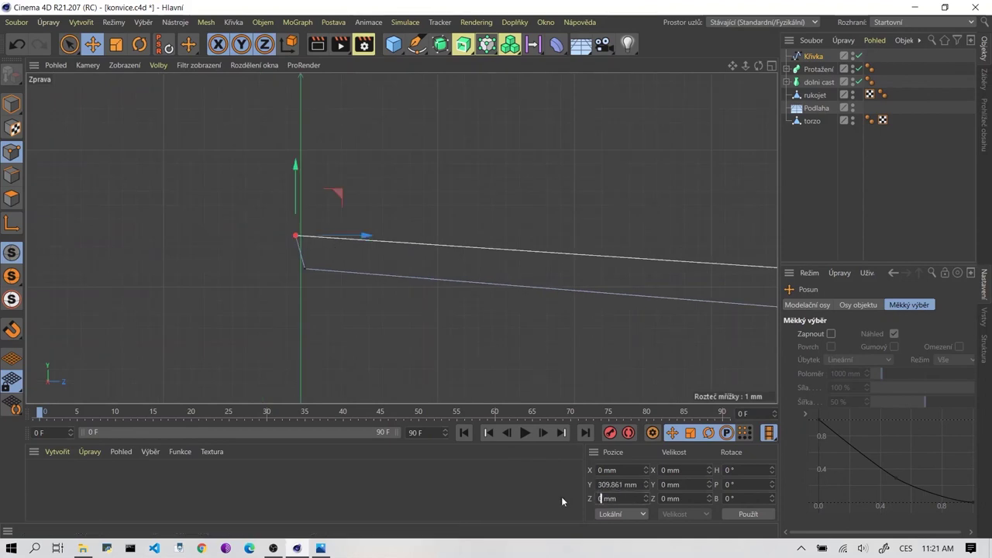
key(Return)
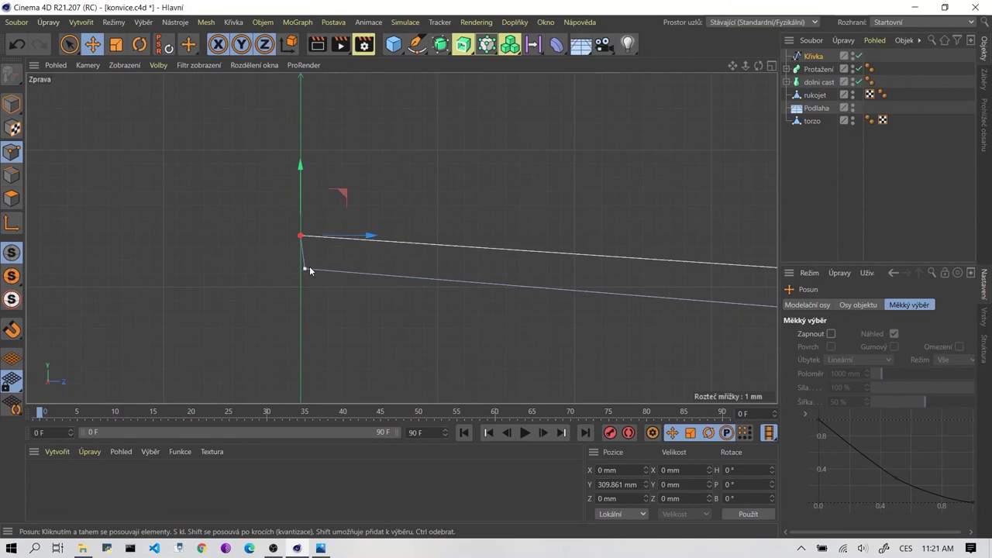
click(305, 269)
double_click(617, 499)
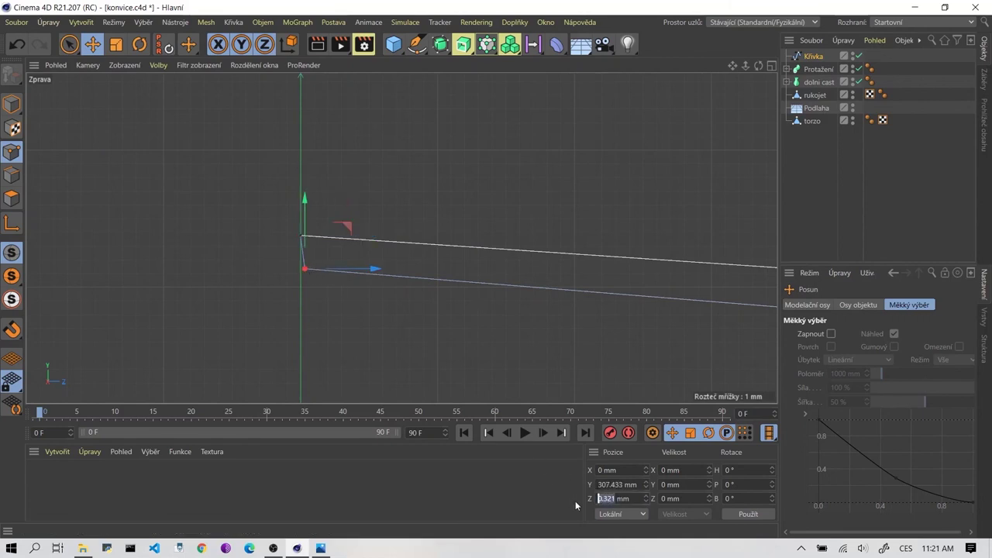
text(0)
key(Return)
scroll(326, 318, down, 2)
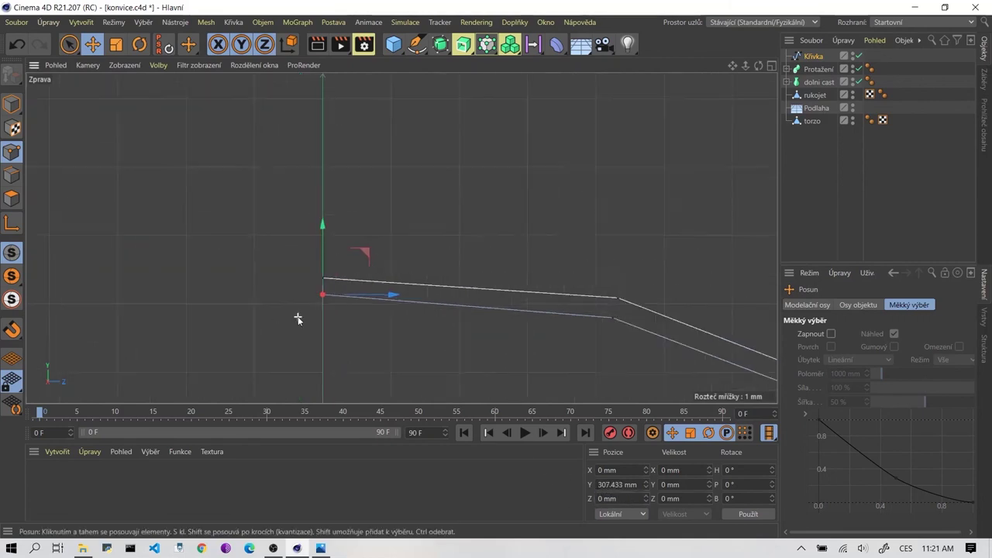
scroll(166, 243, down, 1)
scroll(272, 314, down, 2)
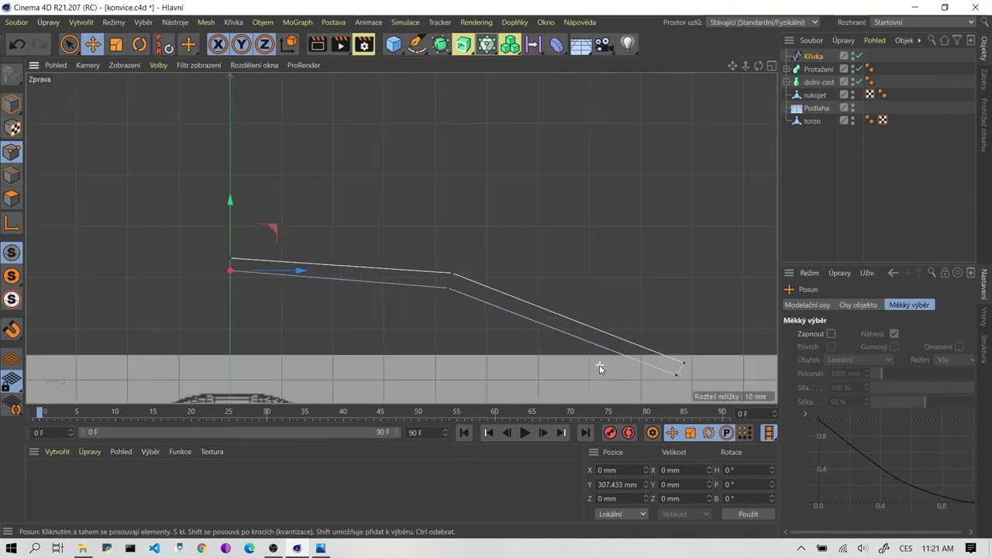
scroll(607, 349, up, 1)
scroll(494, 326, up, 1)
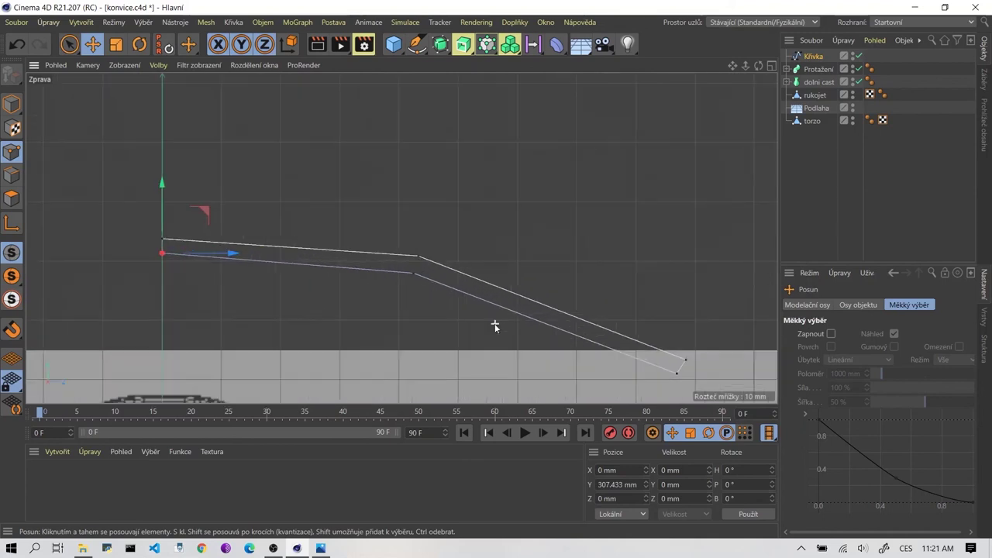
Shift the curve's corner point slightly left with the Move tool.
click(419, 259)
mouse_move(459, 214)
mouse_down()
mouse_move(448, 219)
mouse_move(455, 234)
mouse_up()
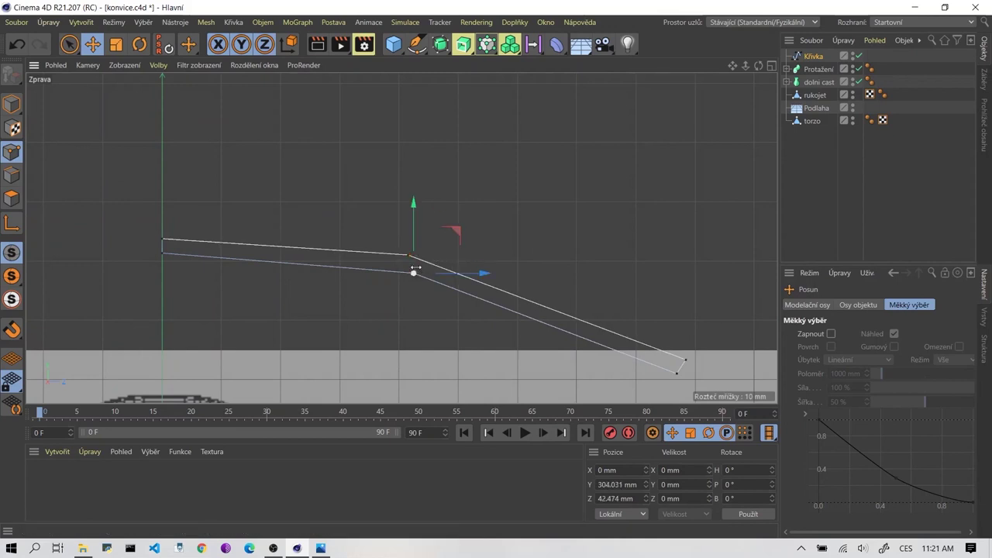
drag(456, 234, 445, 230)
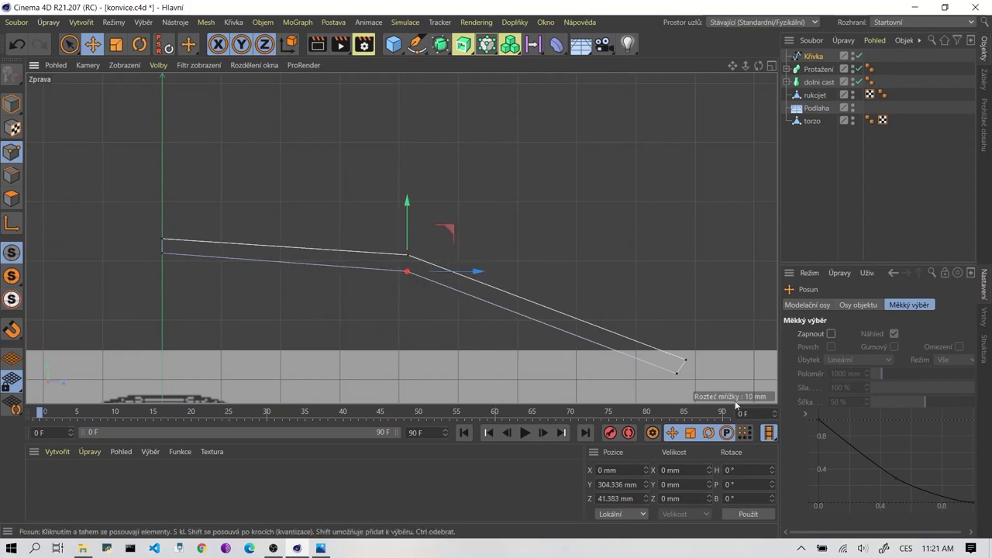
click(678, 376)
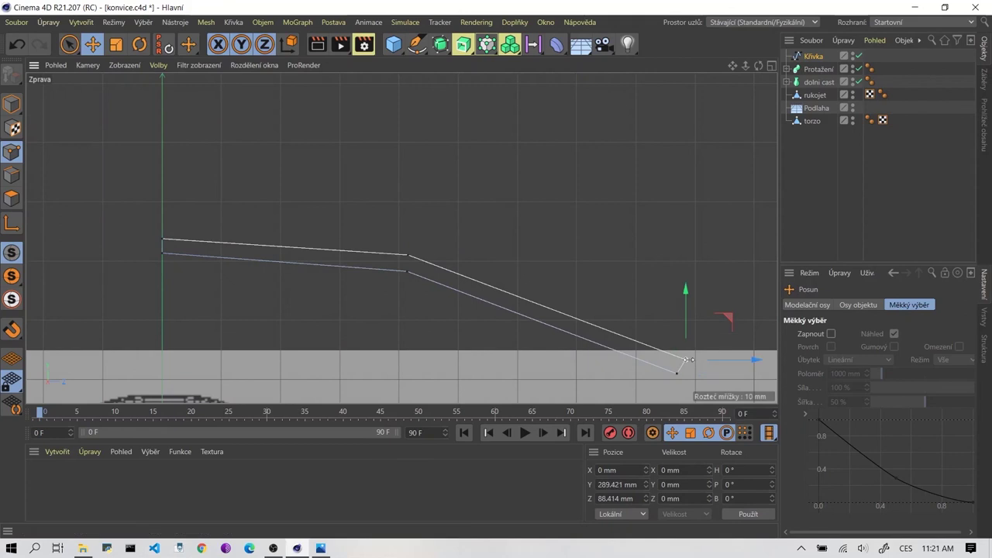
click(610, 236)
scroll(466, 235, down, 1)
scroll(649, 333, up, 1)
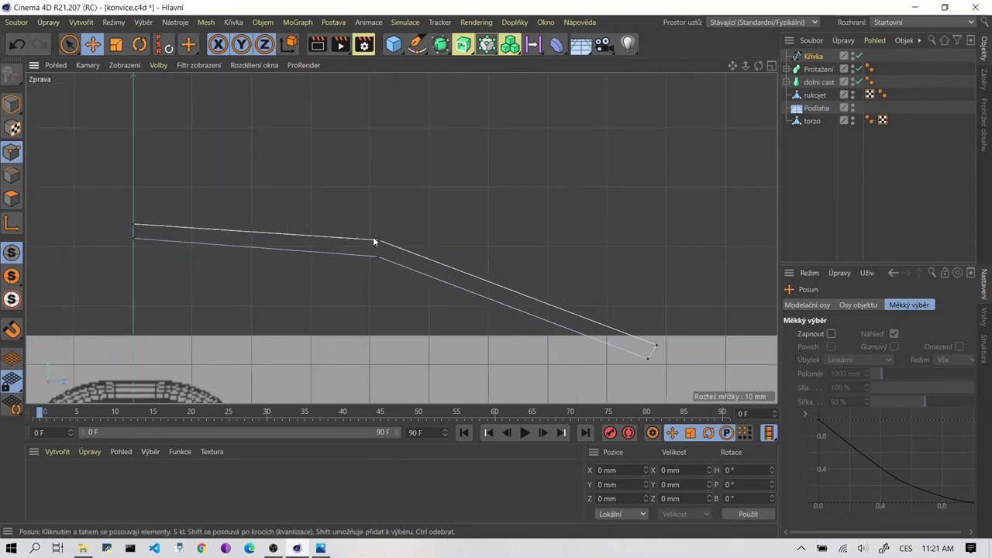
Apply Soft Interpolation to the upper bend, outer end and lower bend points.
click(375, 241)
shift+click(654, 346)
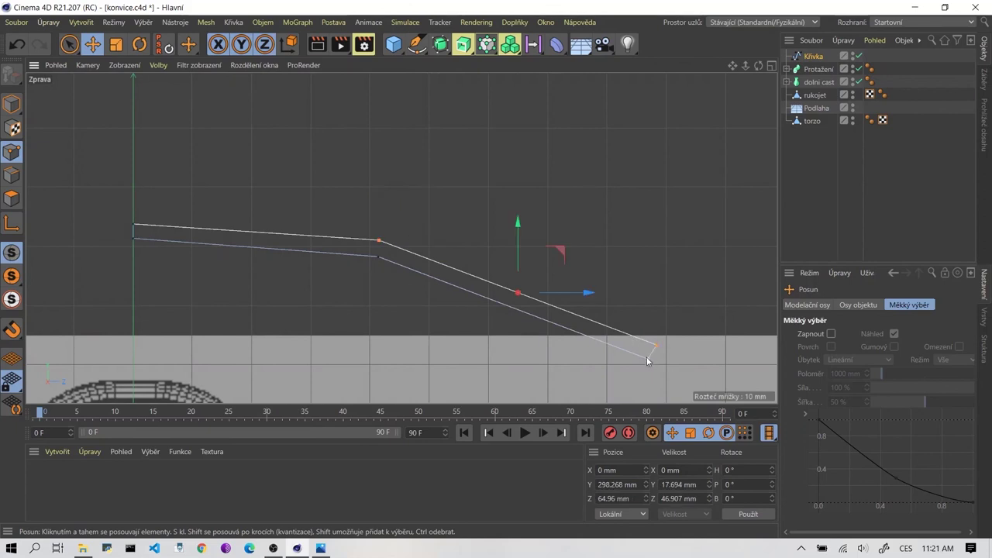
shift+click(648, 359)
right_click(651, 362)
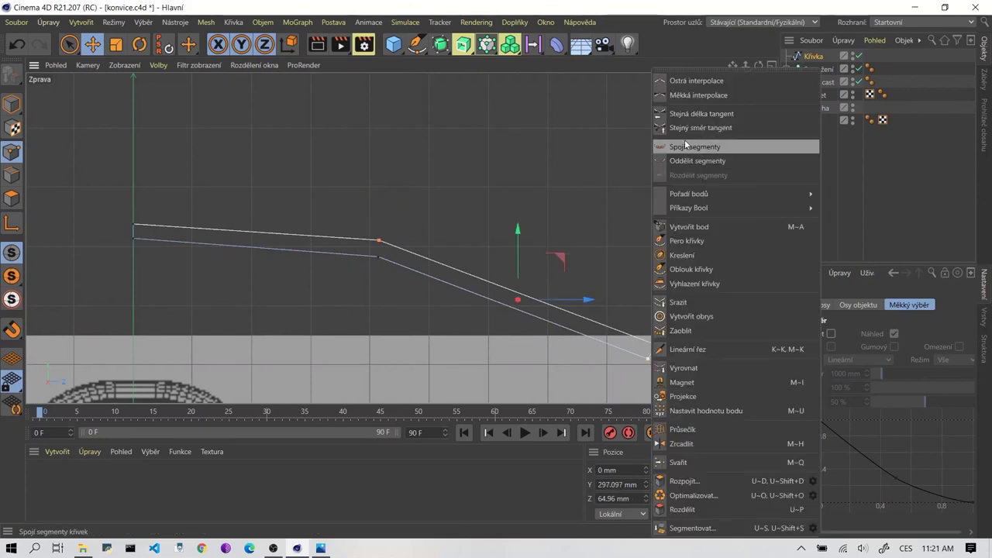
click(711, 96)
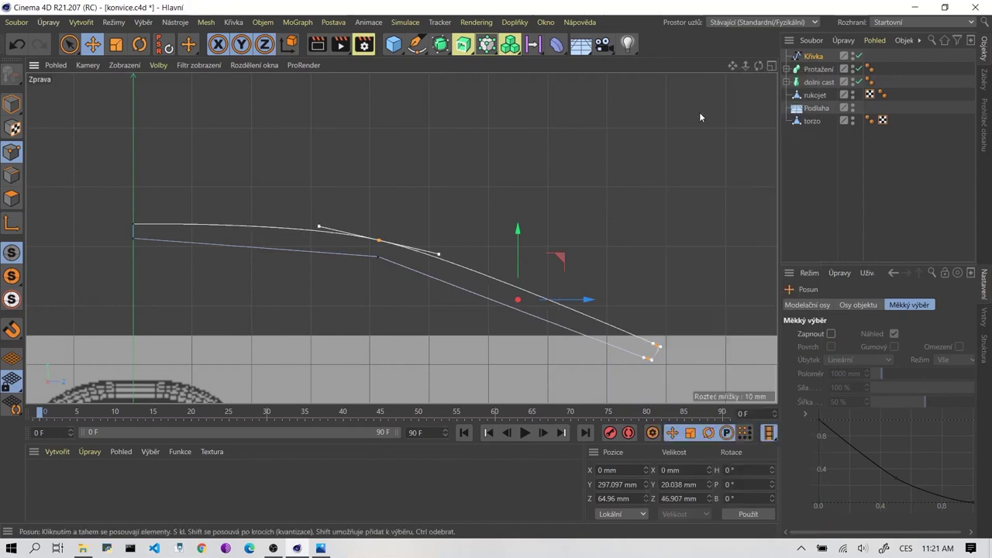
click(590, 180)
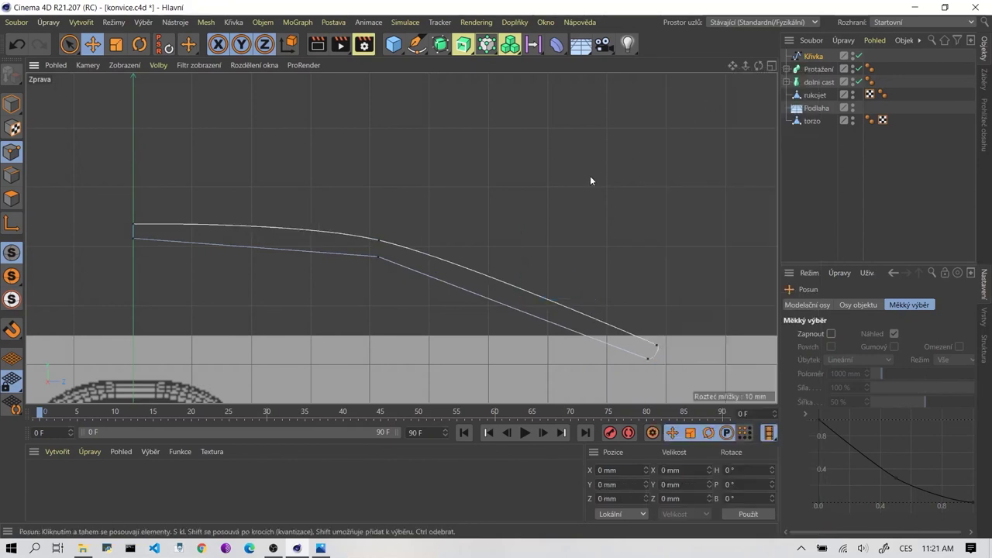
Nudge the outer endpoint slightly left and the lower bend point up and left.
click(657, 351)
drag(693, 310, 671, 357)
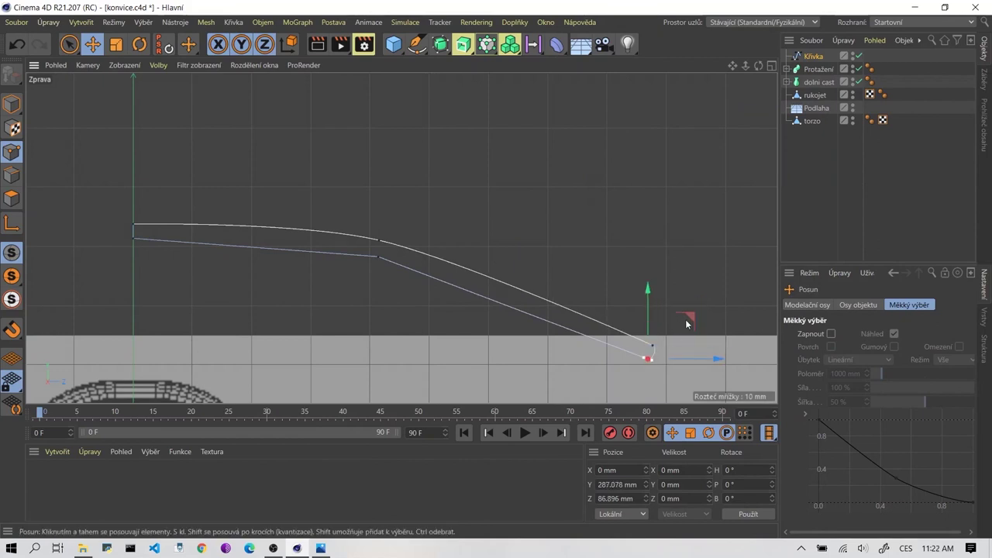
drag(685, 322, 684, 319)
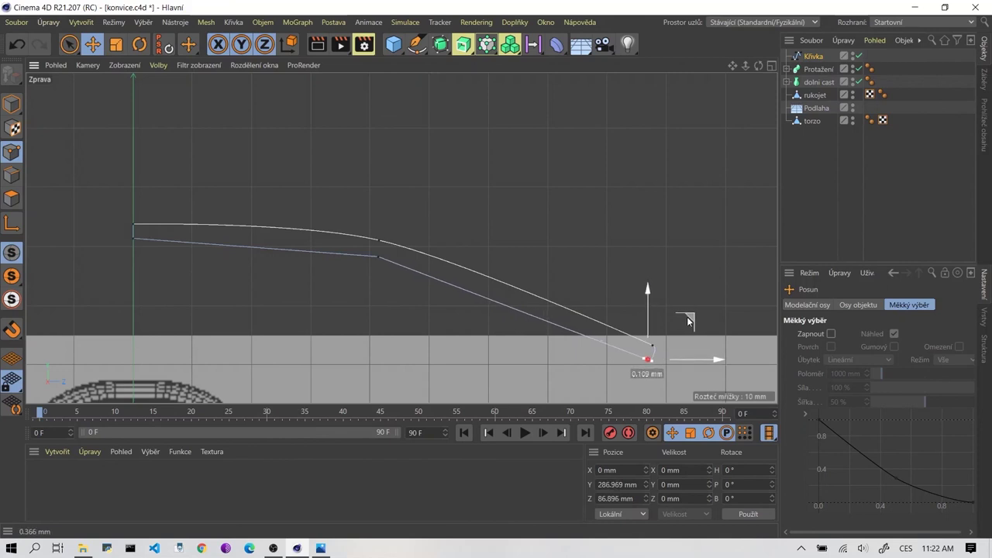
click(384, 252)
click(378, 256)
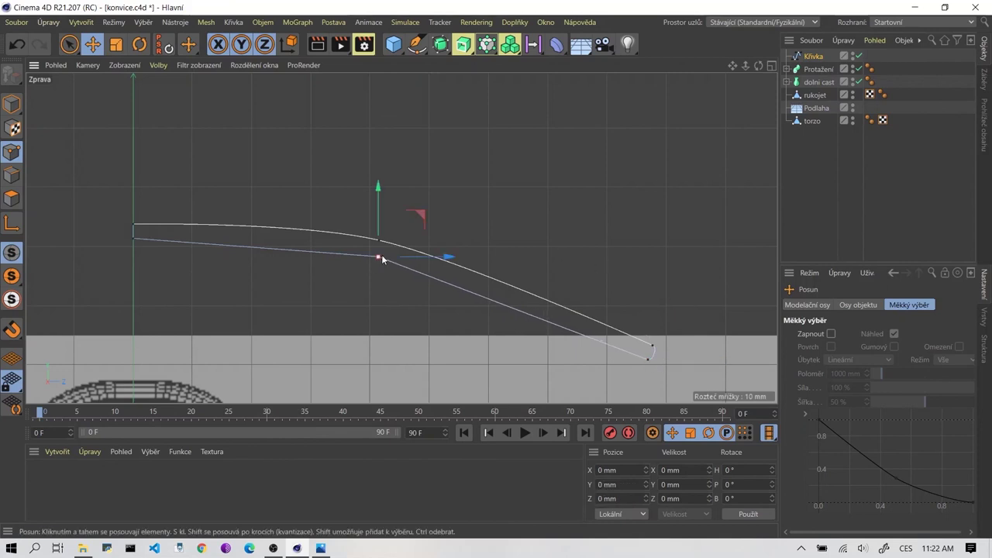
drag(421, 218, 418, 215)
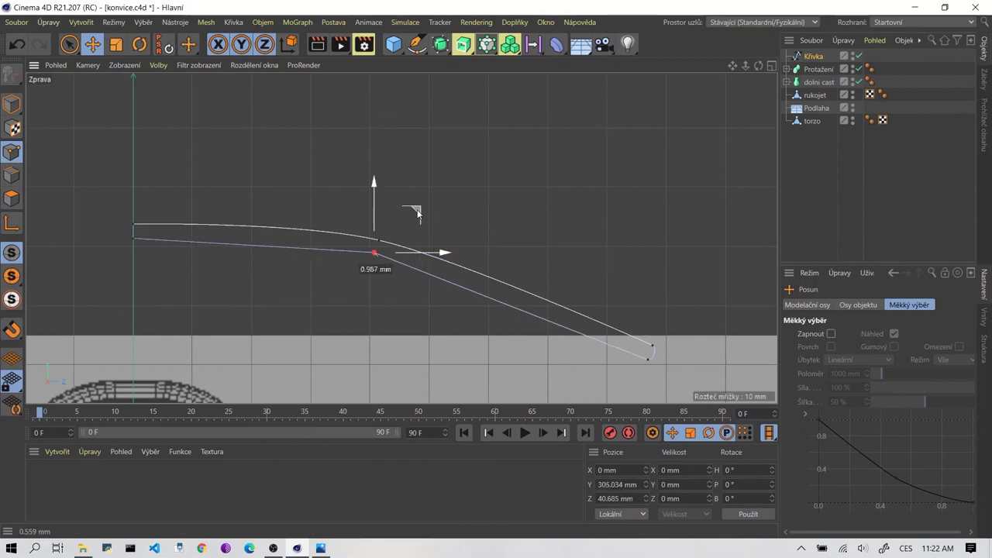
click(454, 211)
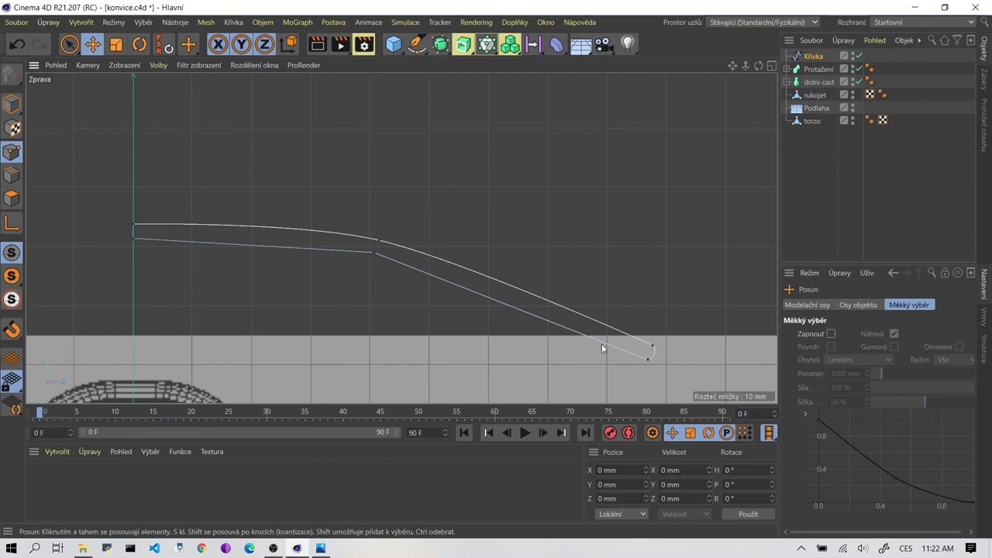
scroll(175, 220, down, 3)
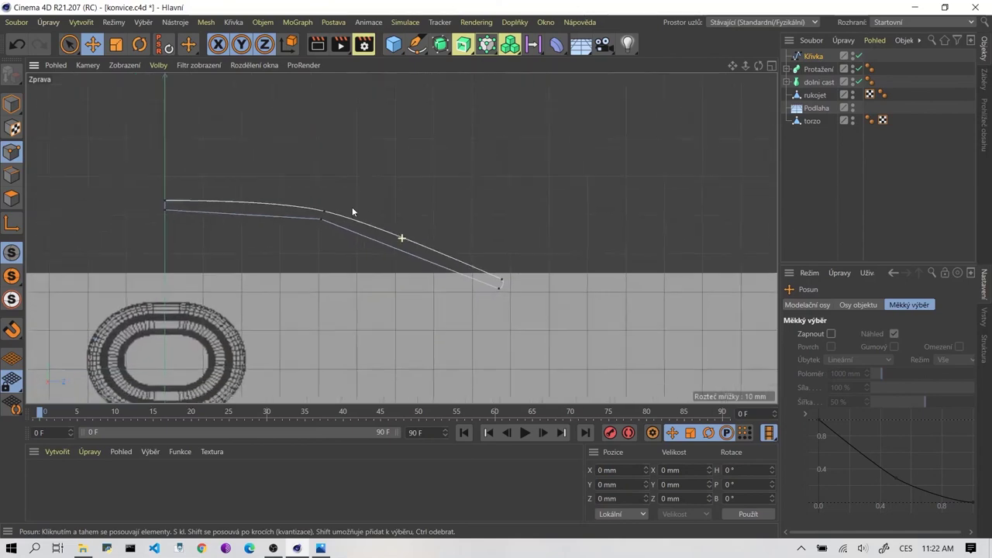
Zoom out to the kettle and, in Axis mode, drag Křivka's axis up to about 352 mm.
middle_drag(352, 207, 432, 141)
scroll(406, 114, down, 2)
scroll(407, 114, down, 2)
scroll(334, 199, down, 3)
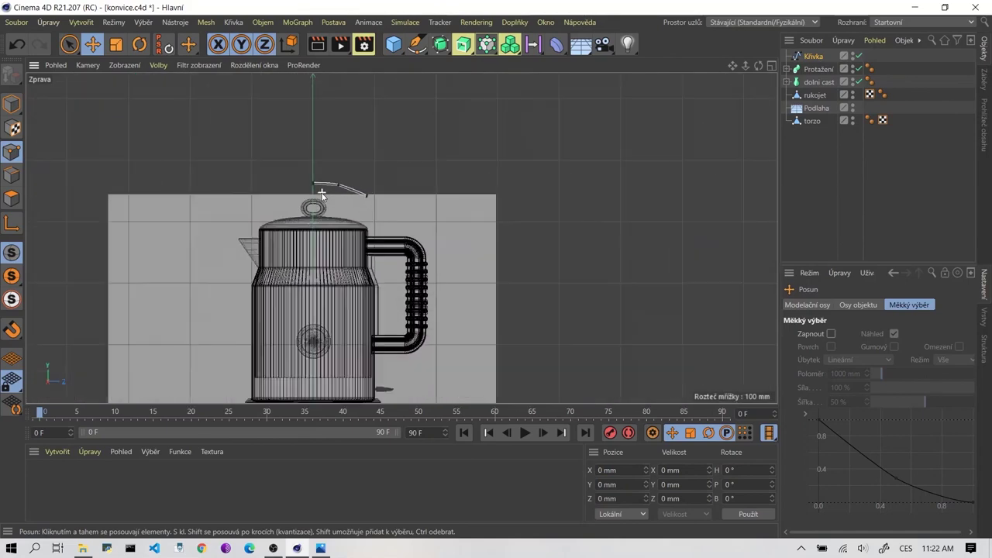
click(12, 104)
scroll(261, 142, down, 2)
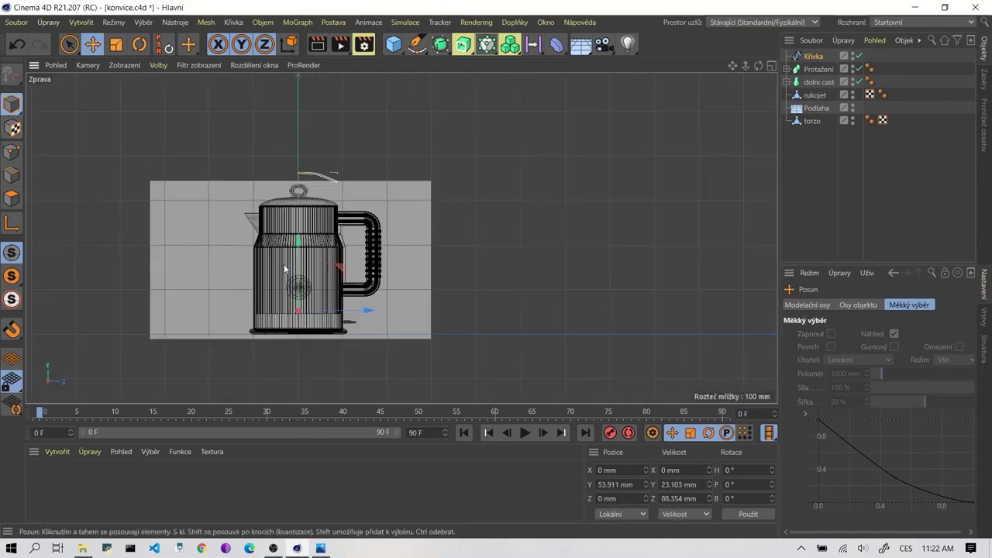
click(11, 223)
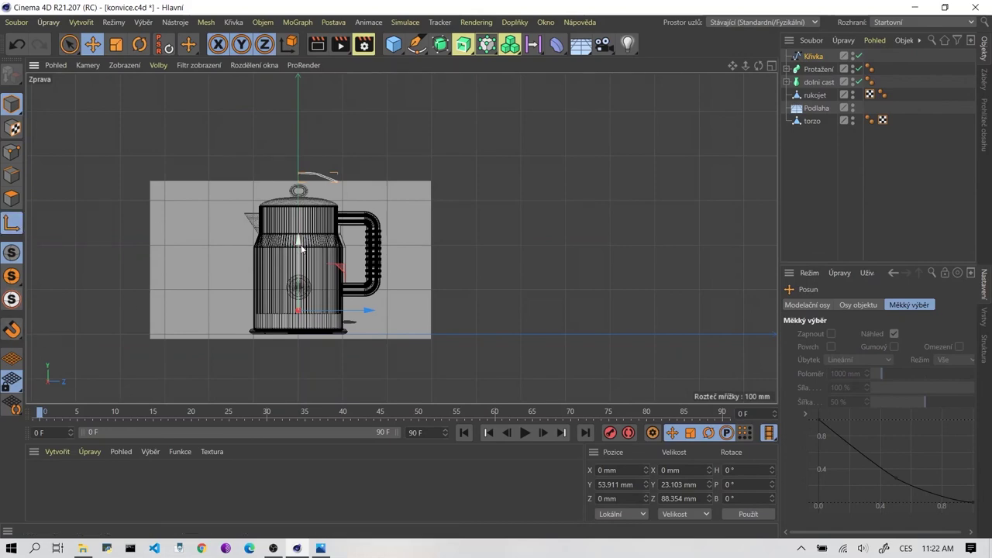
drag(298, 242, 335, 116)
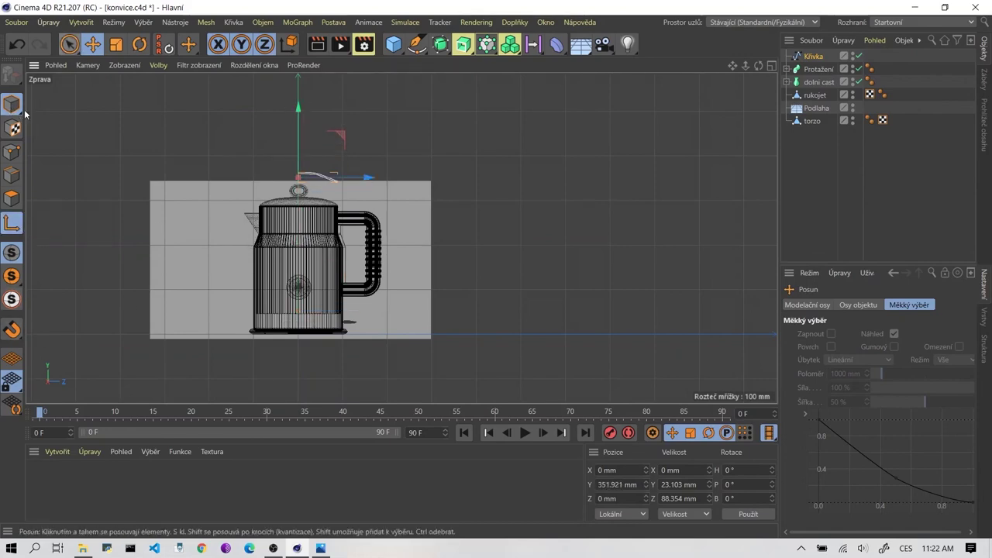
scroll(199, 162, up, 3)
scroll(483, 339, up, 2)
Bring the lid into view and lower the Křivka curve onto the lid top.
scroll(504, 184, up, 1)
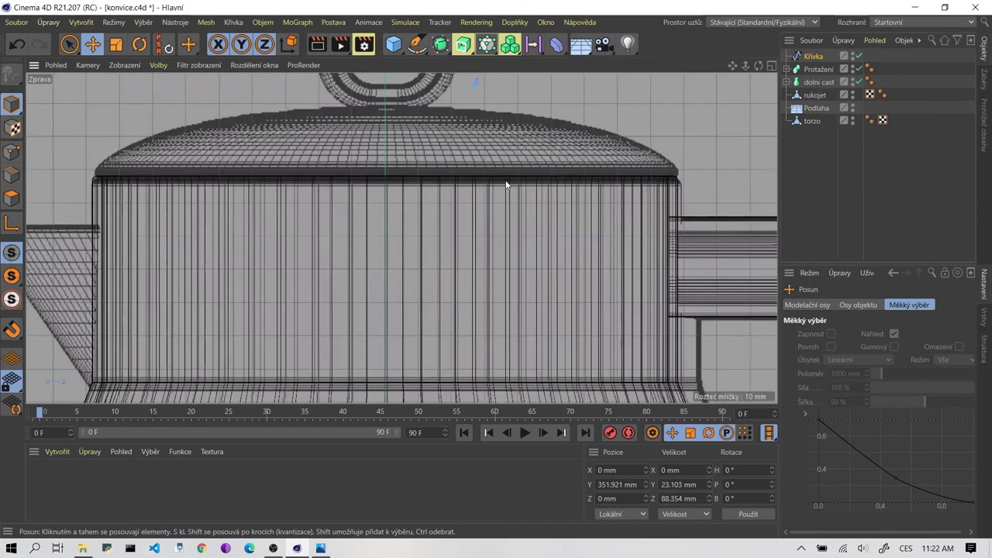
mouse_move(504, 183)
alt+middle_down()
mouse_move(400, 237)
mouse_move(317, 121)
alt+middle_up()
drag(317, 122, 317, 269)
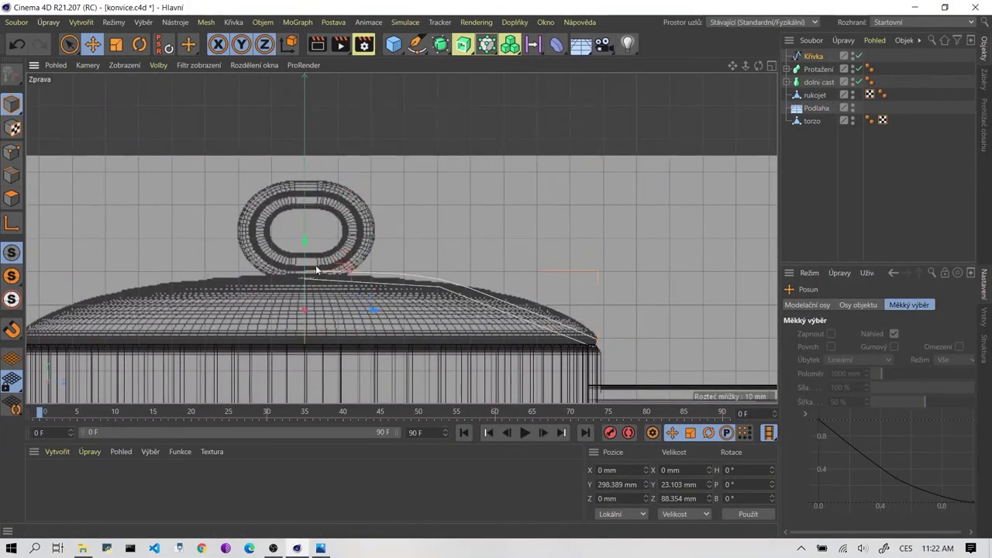
drag(303, 248, 303, 256)
scroll(597, 348, up, 2)
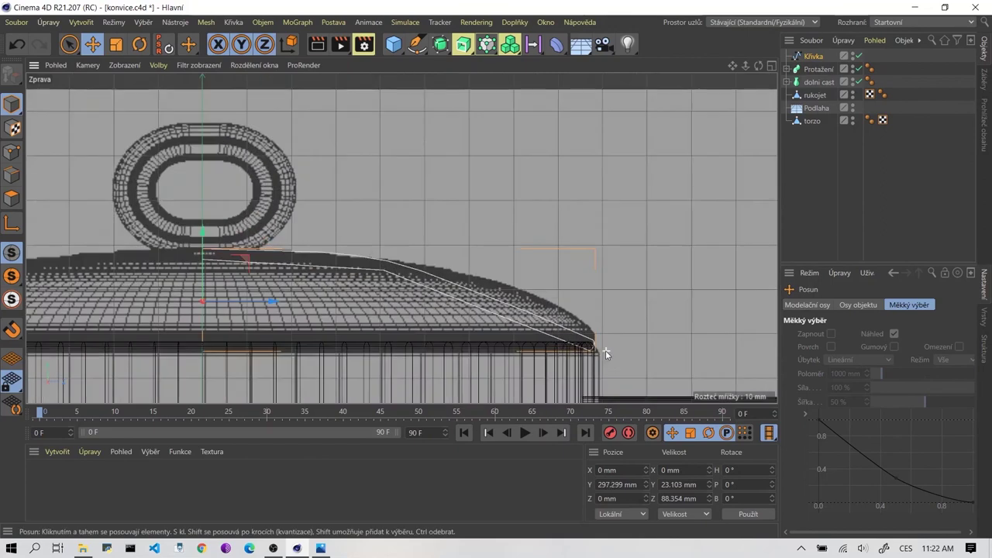
scroll(574, 344, up, 1)
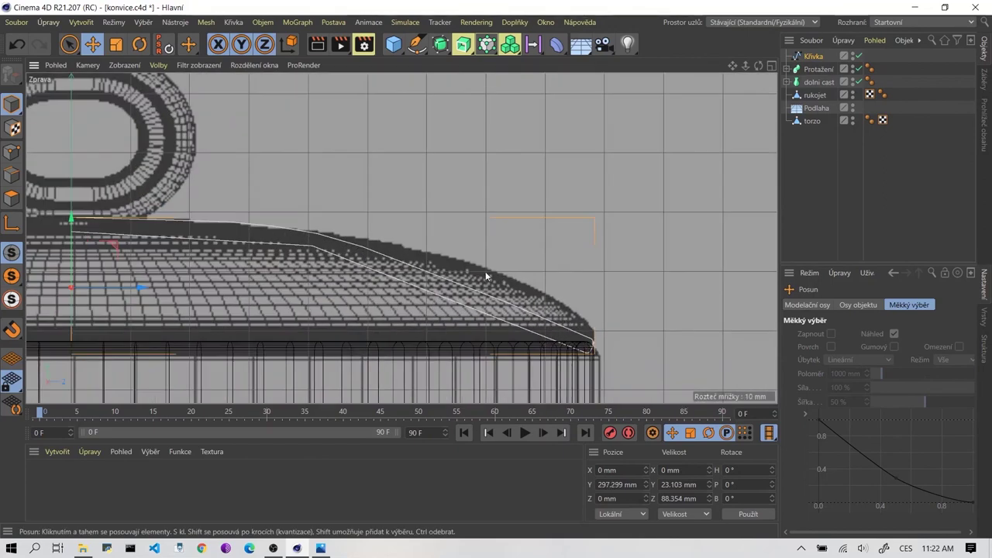
Pull the upper bend point's tangent to follow the lid's curvature.
click(7, 155)
click(316, 233)
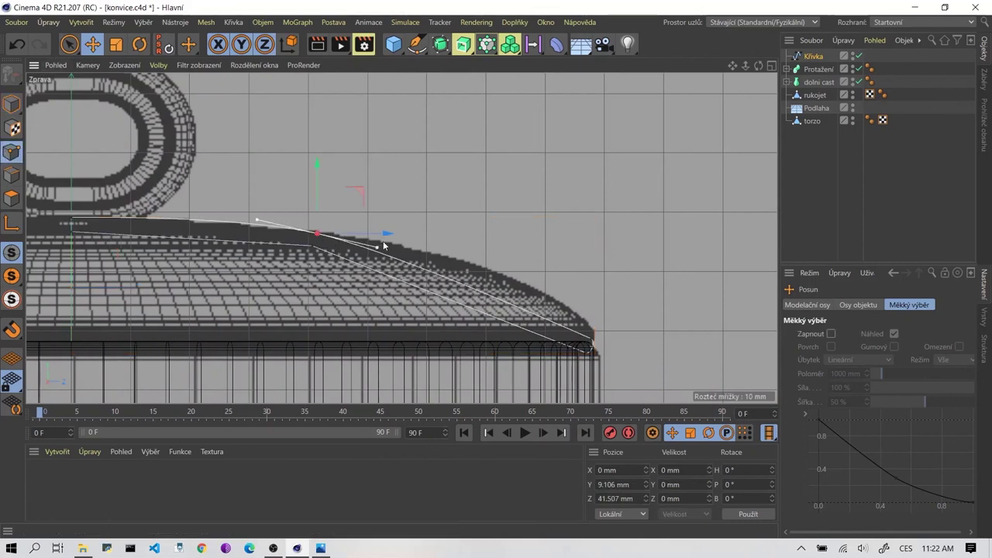
drag(377, 249, 492, 249)
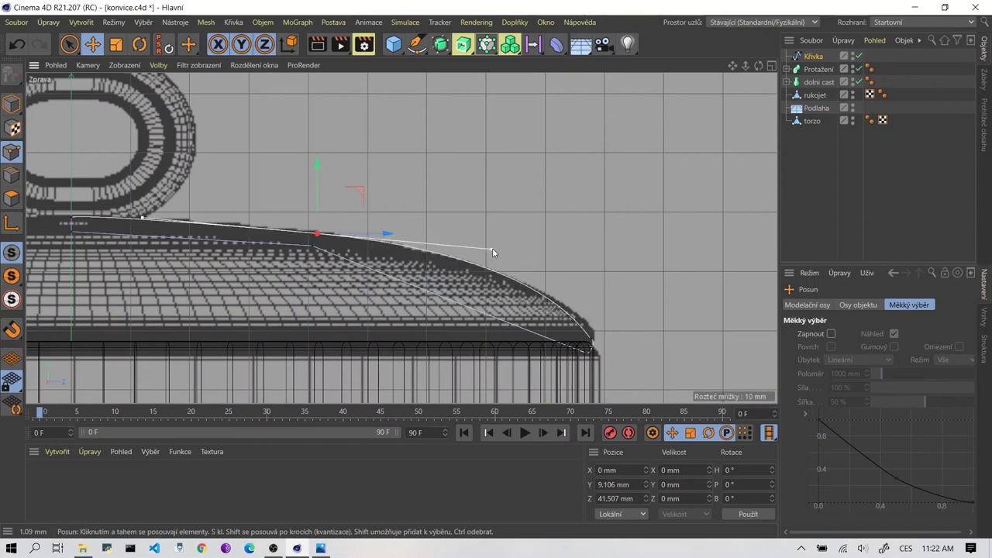
Move the outer endpoint onto the lid's rim edge at Y -7.257 mm, Z 88.021 mm.
click(586, 353)
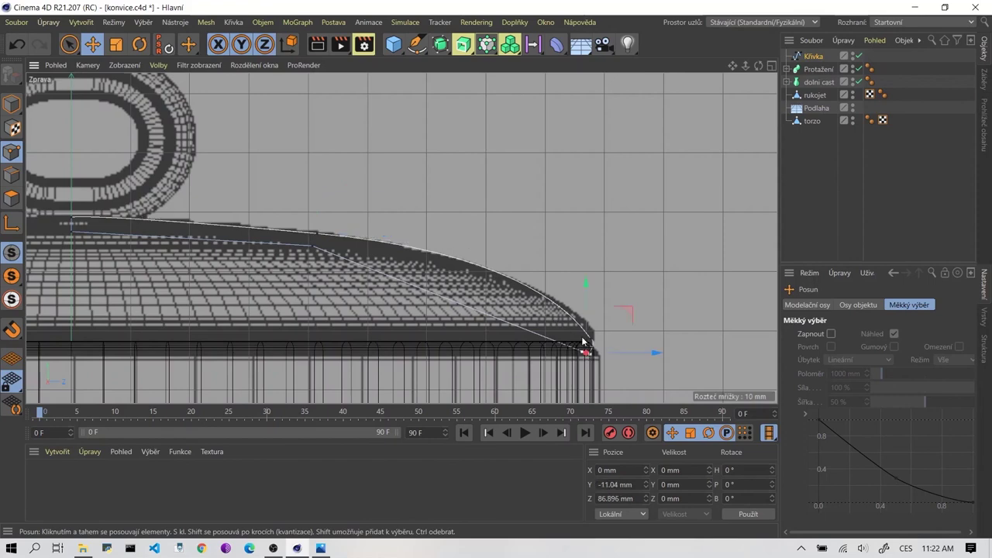
mouse_move(626, 316)
mouse_down()
mouse_move(605, 314)
mouse_move(632, 290)
mouse_up()
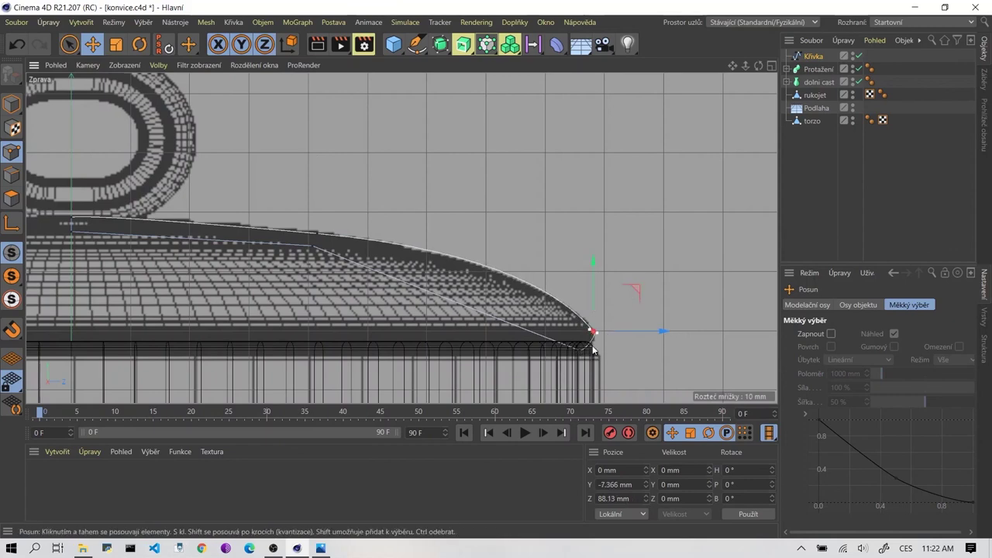
drag(606, 322, 593, 341)
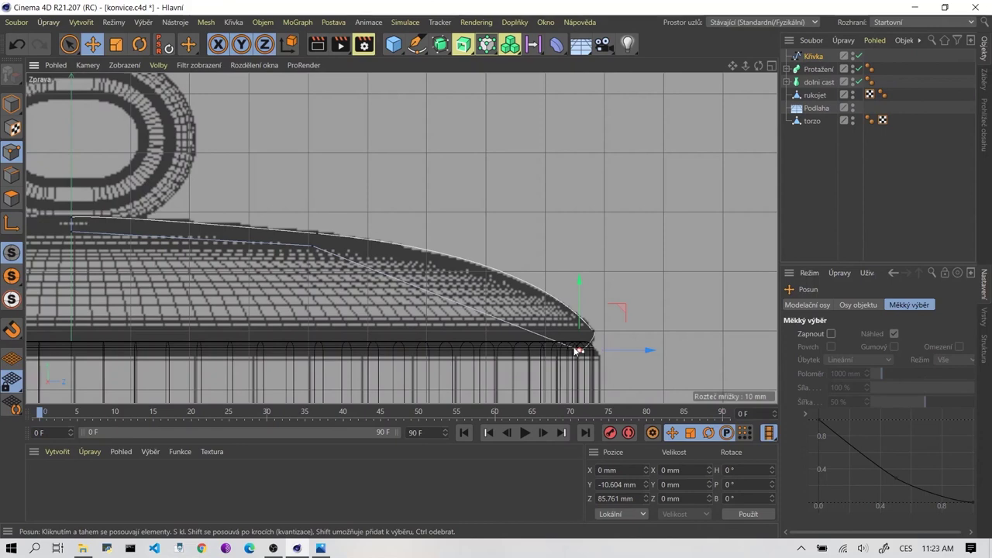
drag(577, 350, 571, 350)
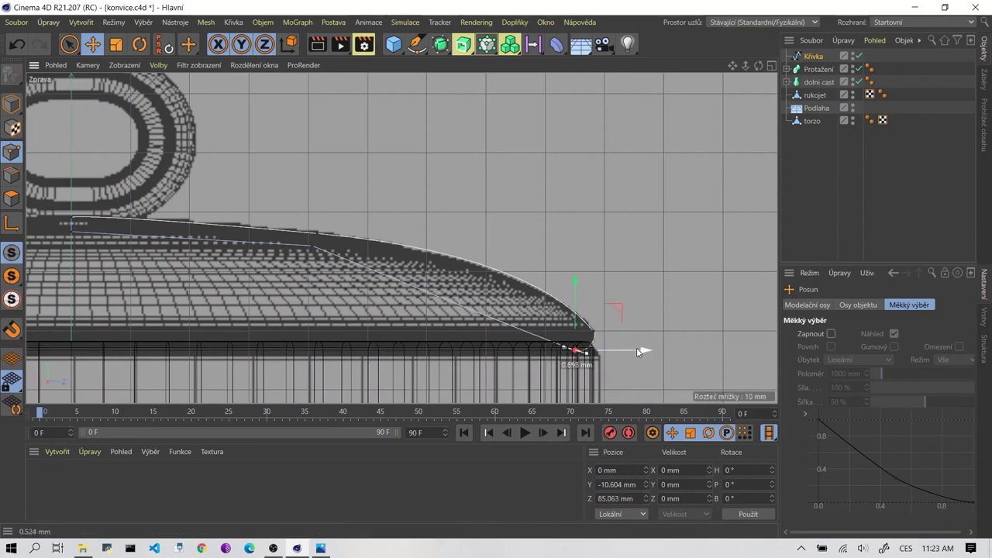
click(594, 331)
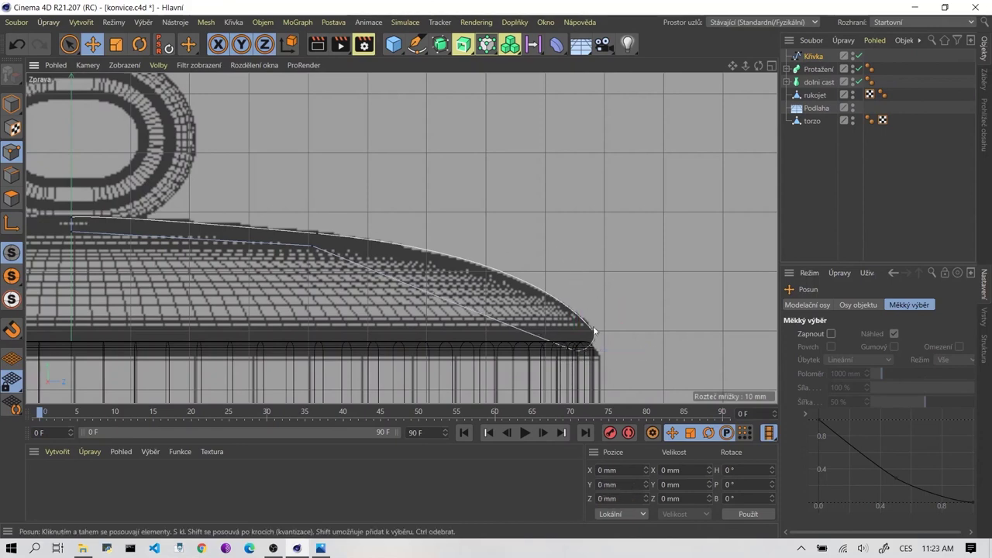
click(593, 332)
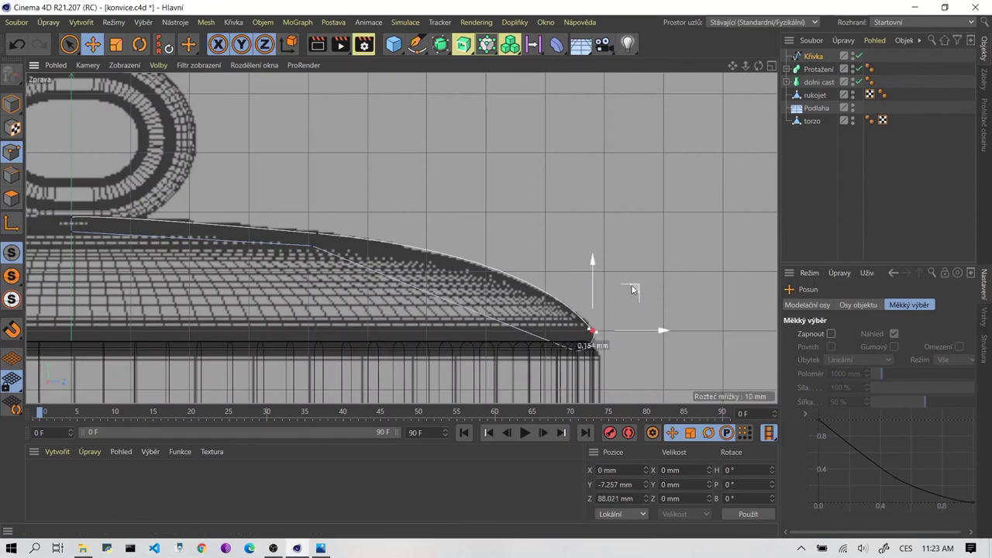
Fine-tune the end point on the rim and rotate its tangent to reshape the curve.
drag(633, 289, 630, 288)
scroll(595, 344, up, 3)
scroll(590, 294, up, 3)
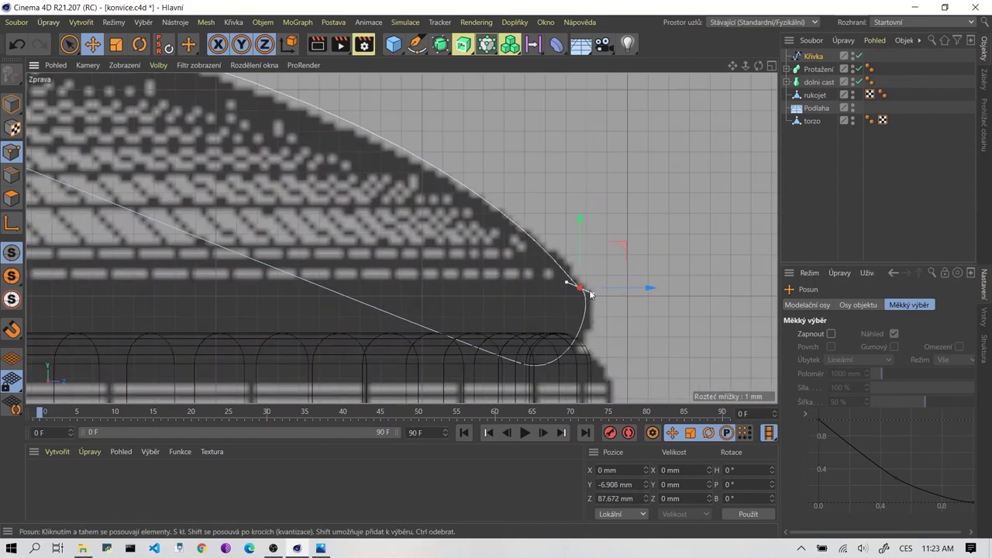
drag(594, 294, 587, 301)
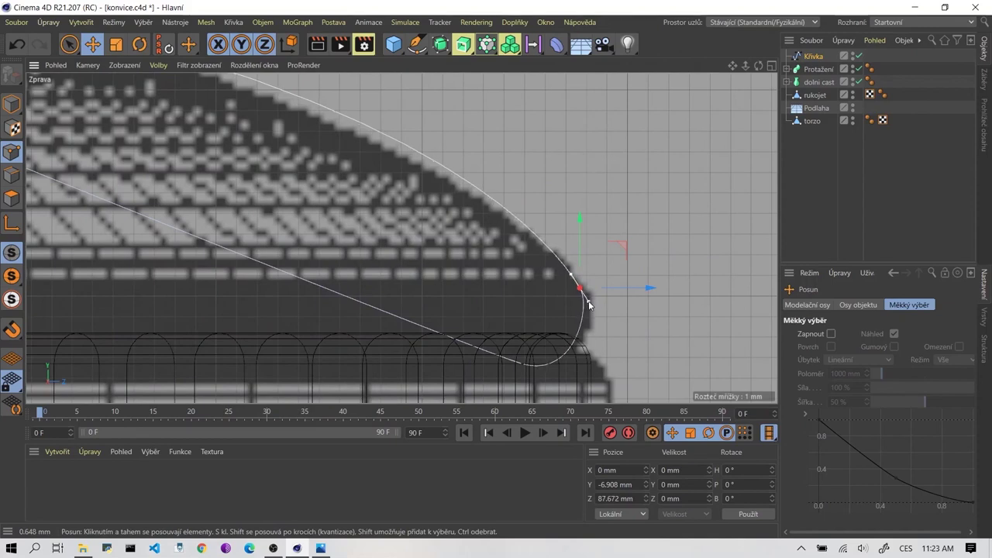
drag(588, 303, 593, 301)
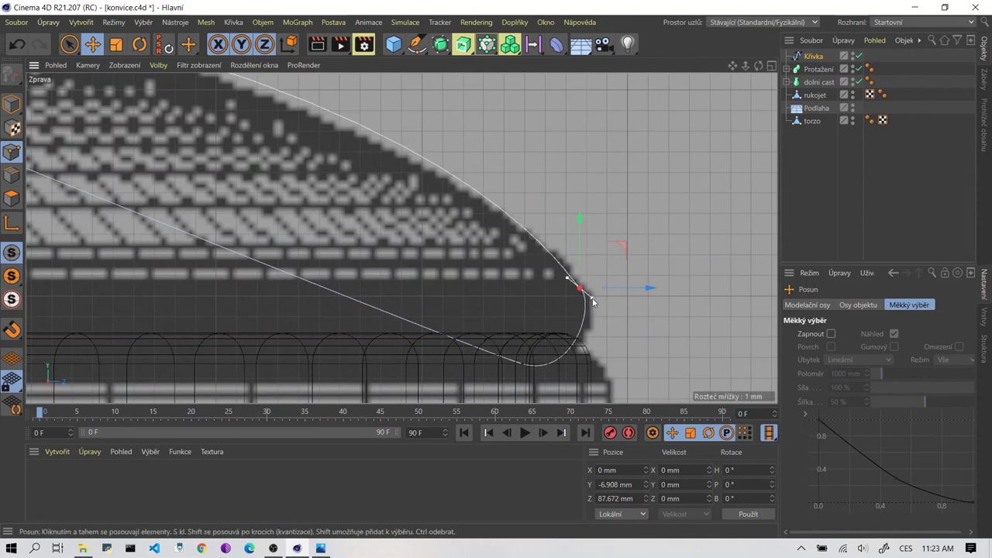
scroll(593, 296, down, 2)
scroll(542, 275, down, 2)
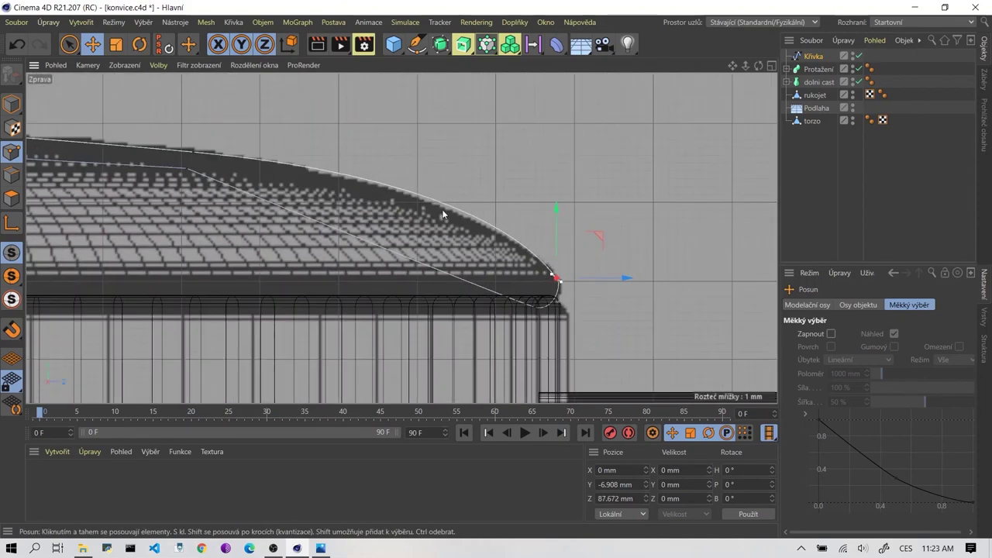
Shorten the top point's tangent so the curve hugs the lid.
click(194, 152)
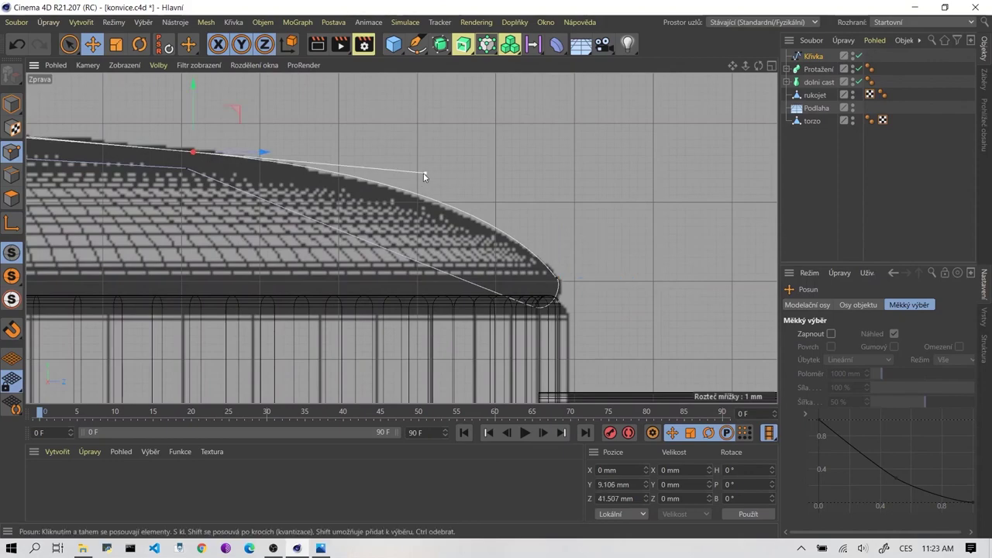
scroll(456, 192, down, 2)
scroll(197, 127, down, 2)
scroll(197, 126, down, 1)
scroll(499, 266, up, 2)
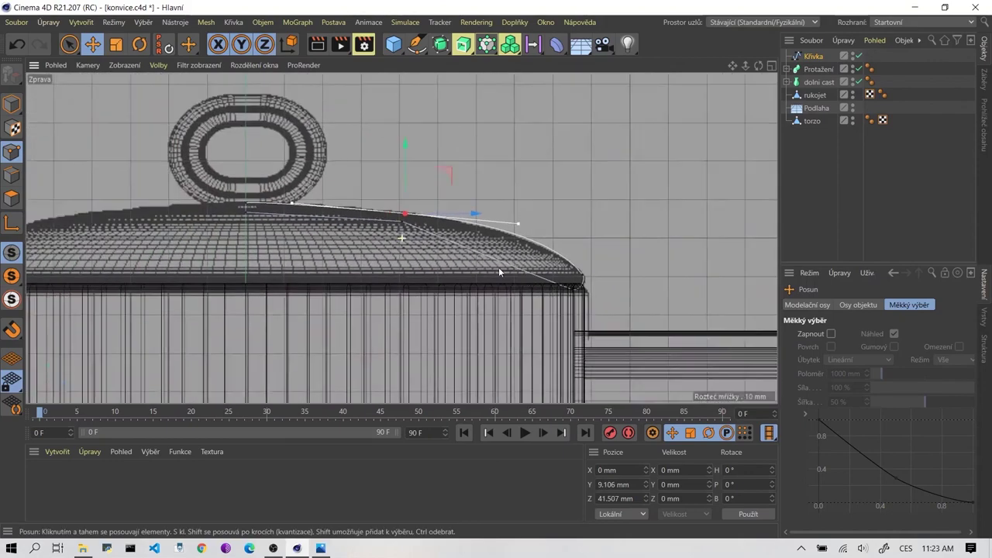
scroll(499, 272, up, 2)
drag(574, 239, 546, 238)
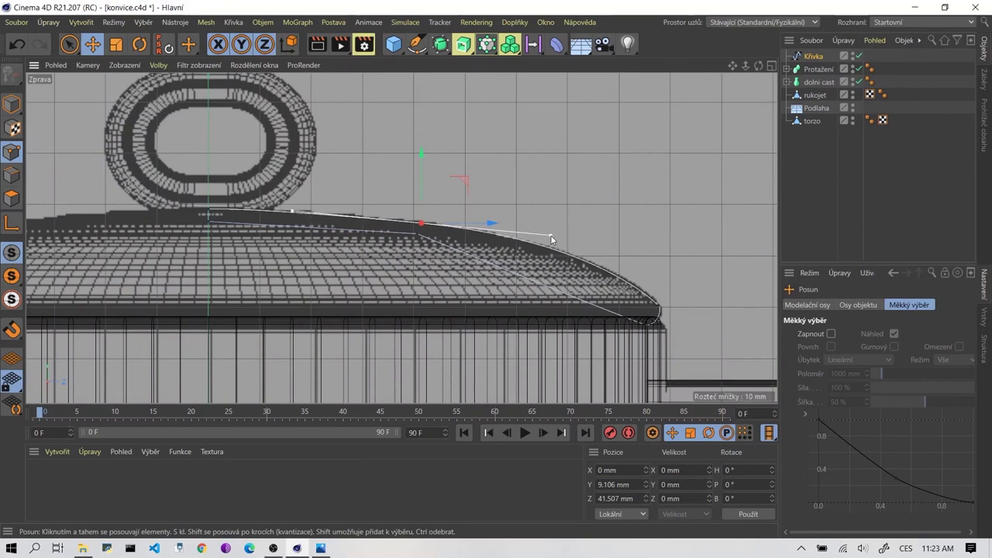
click(641, 231)
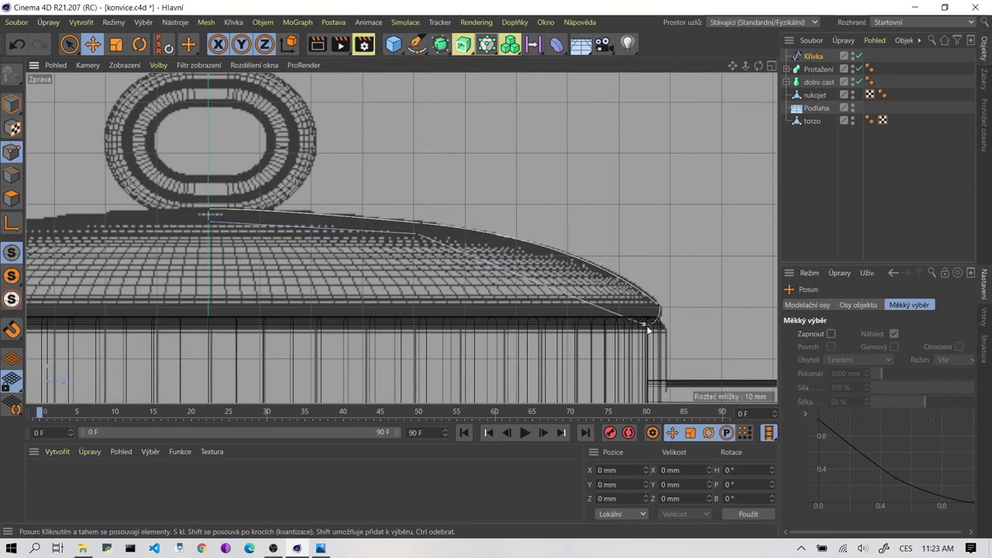
Drag the middle point onto the lid's domed outline.
click(417, 234)
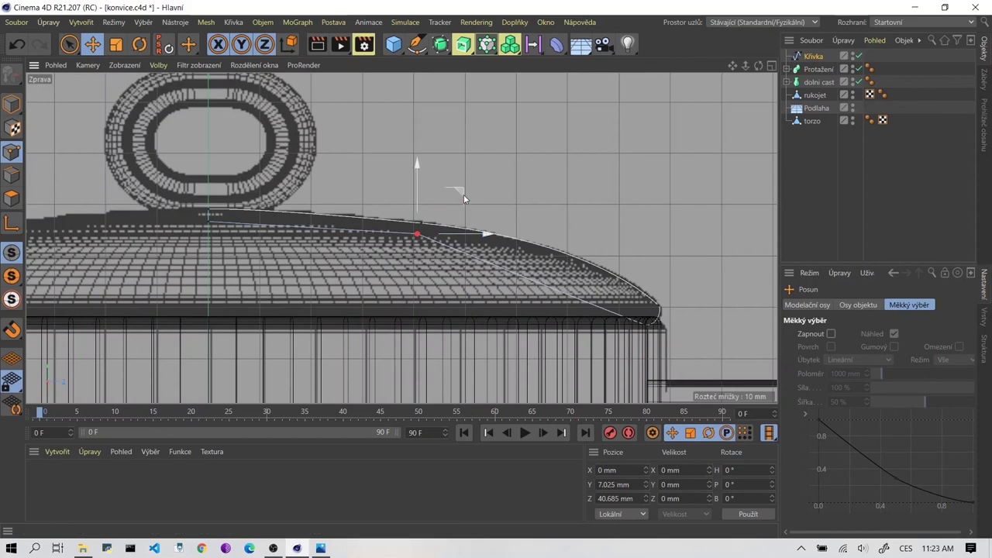
drag(463, 195, 608, 233)
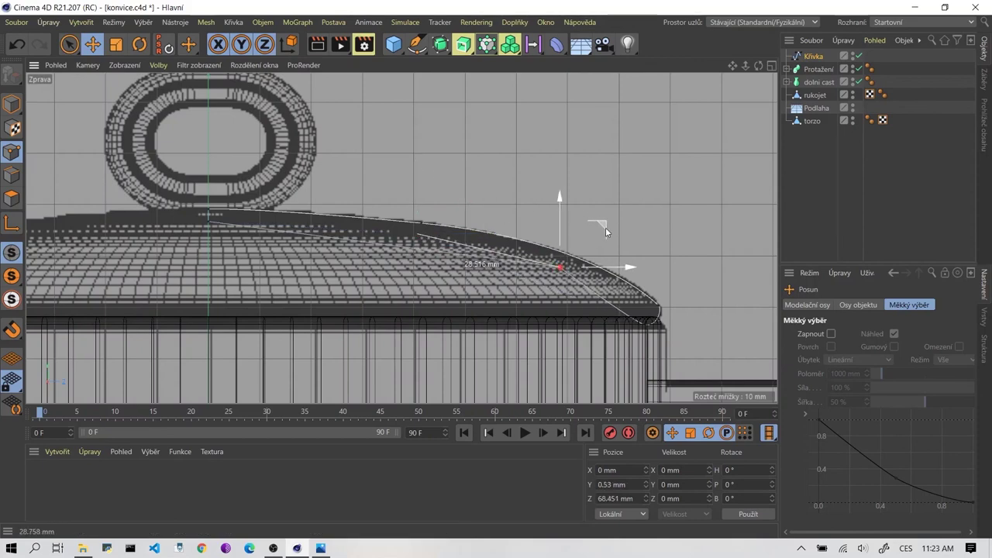
click(605, 224)
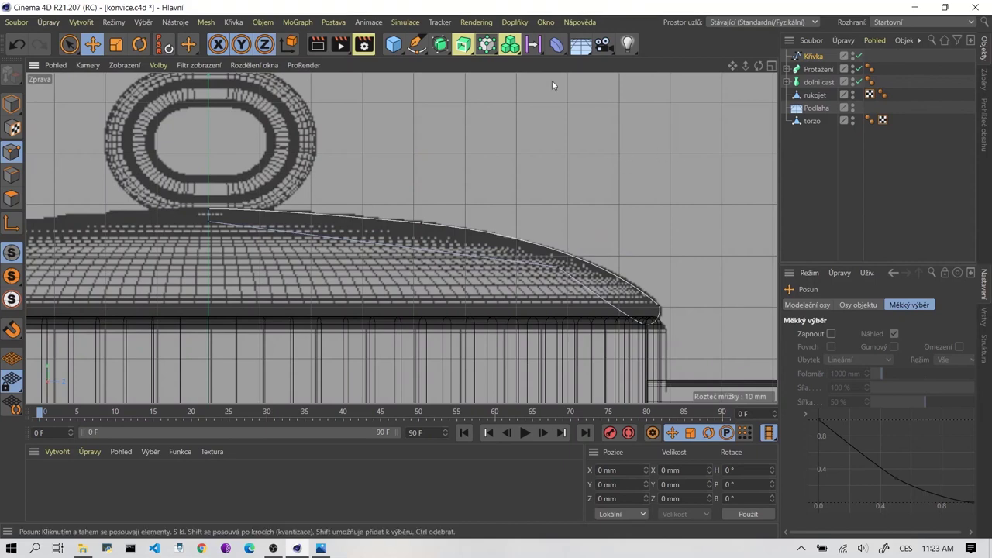
Add a Lathe (Rotace) object and place Křivka inside it.
click(469, 45)
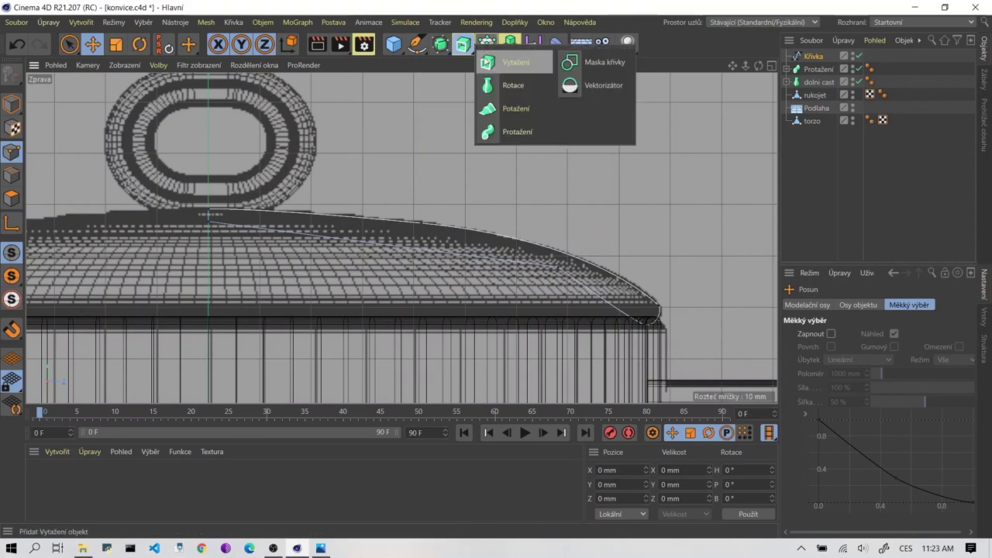
click(511, 85)
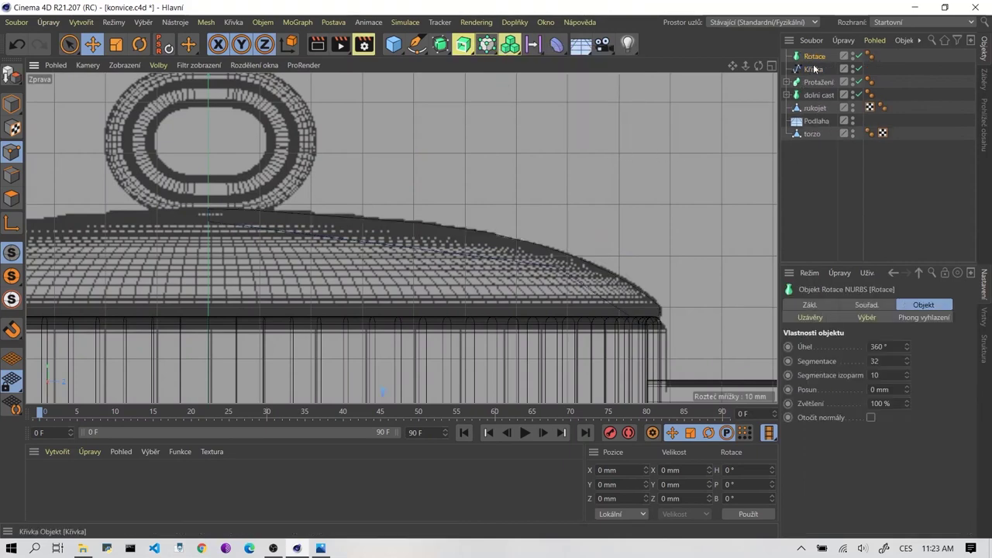
drag(813, 69, 817, 58)
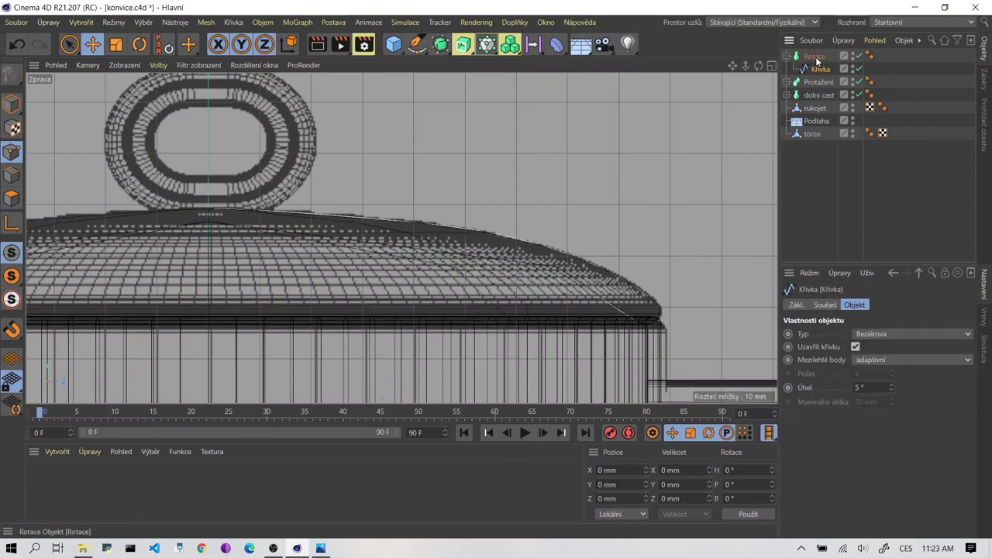
middle_click(458, 190)
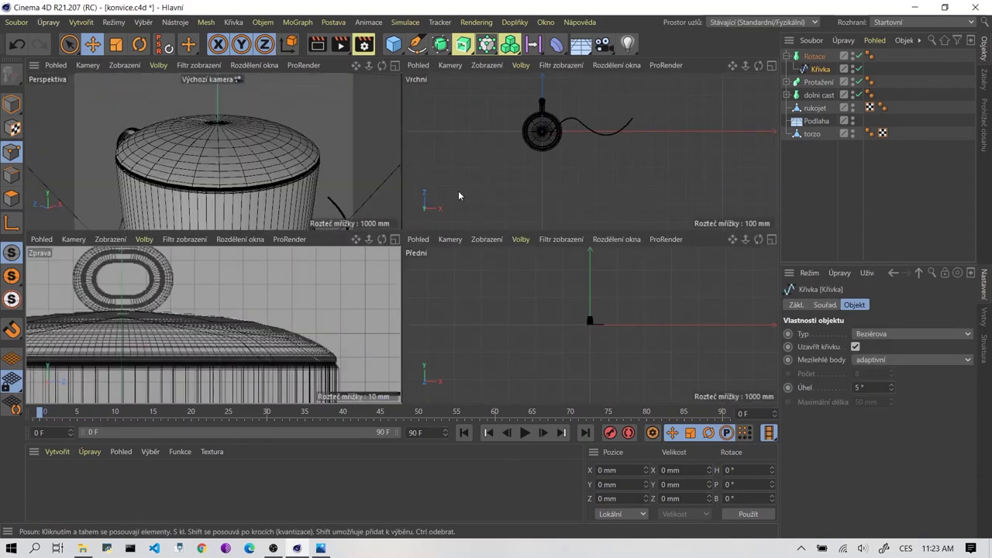
middle_click(283, 164)
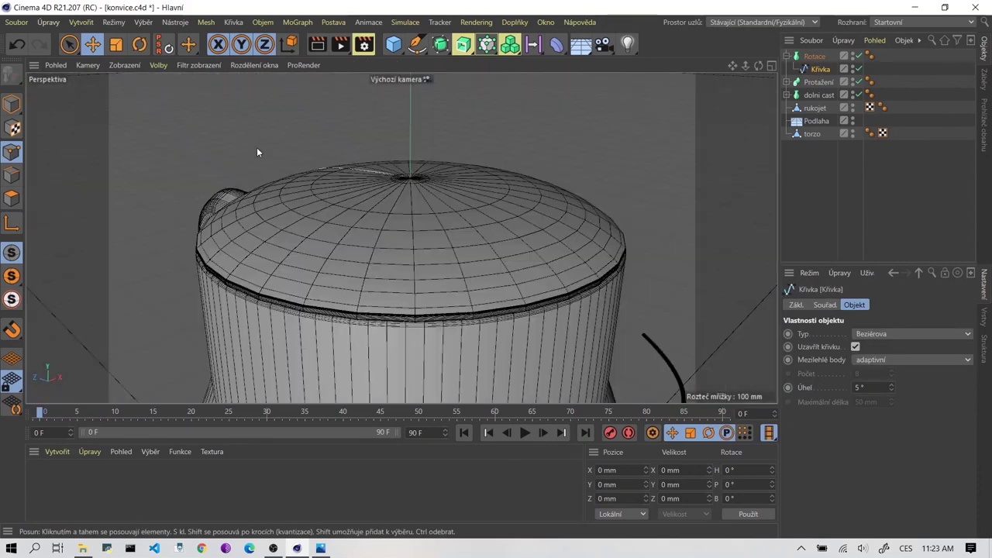
Set the Rotace segmentation to 120.
click(814, 56)
text(1)
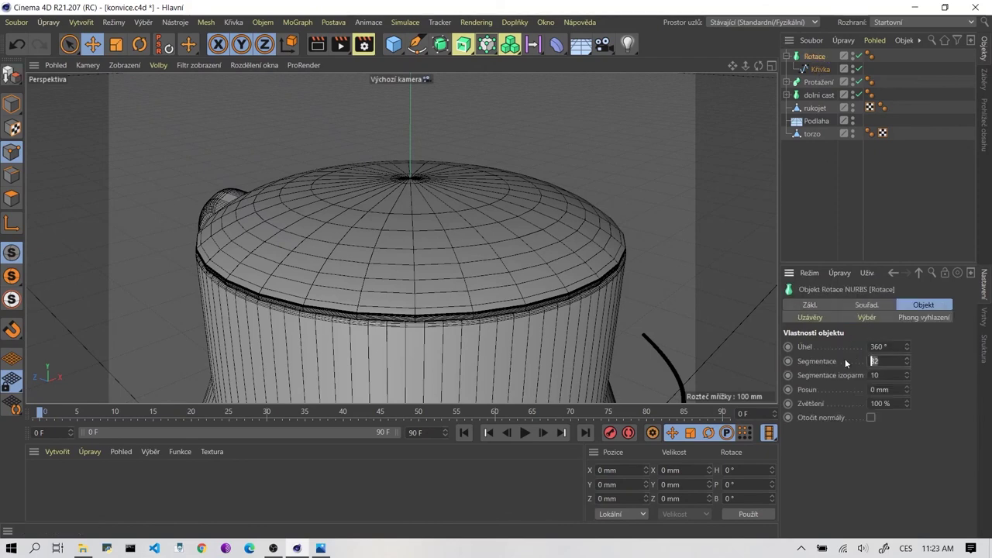
text(20)
key(Return)
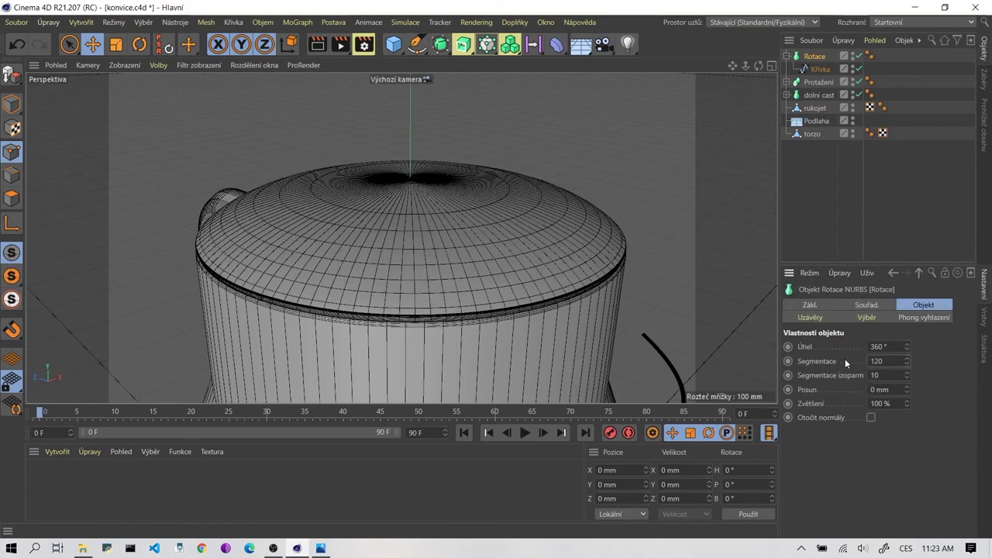
Orbit and zoom around the lathed lid to inspect its underside, rim and dome.
mouse_move(467, 161)
alt+mouse_down()
mouse_move(454, 227)
mouse_move(549, 187)
mouse_move(593, 179)
mouse_move(643, 202)
mouse_move(649, 195)
mouse_move(502, 326)
mouse_move(501, 248)
alt+mouse_up()
scroll(483, 274, up, 2)
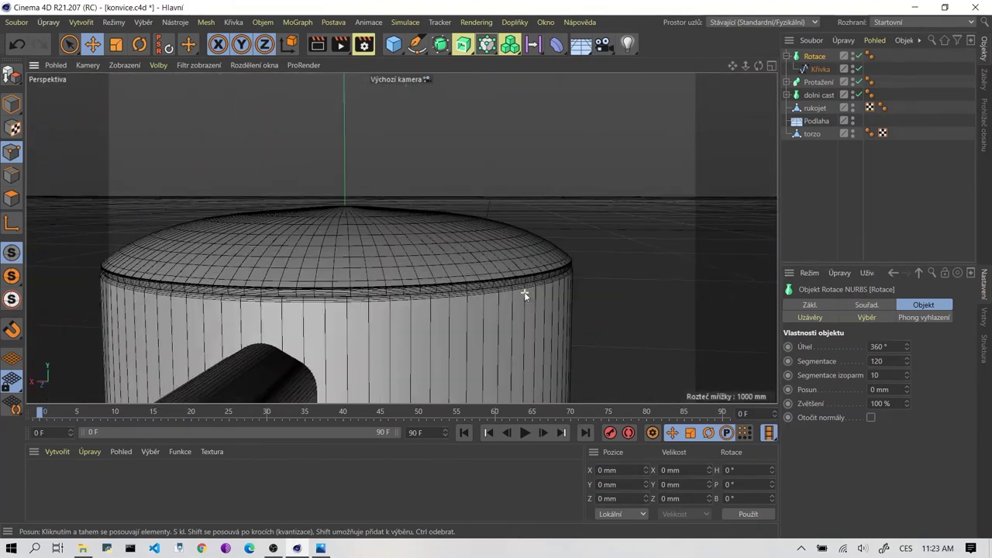
scroll(543, 279, up, 2)
scroll(586, 299, up, 2)
scroll(612, 286, up, 2)
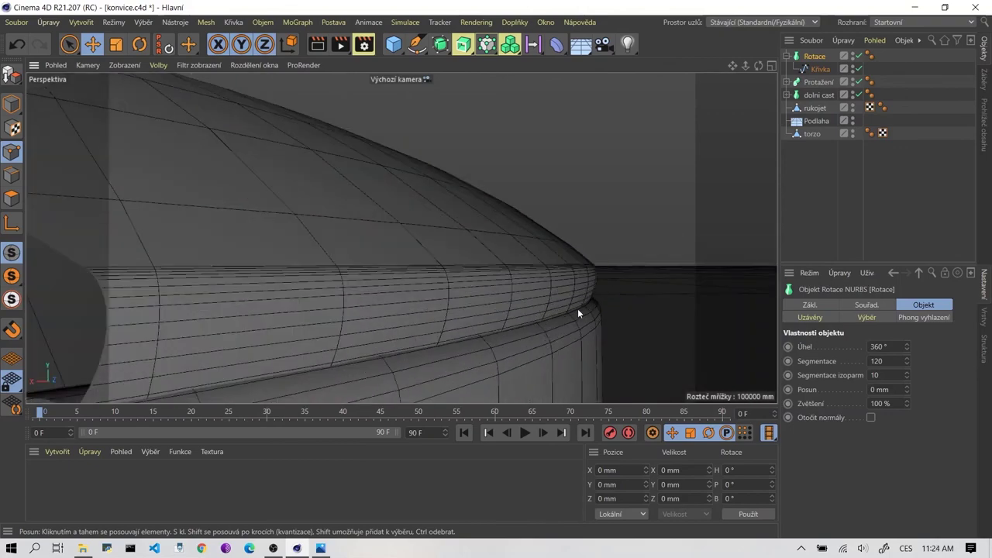
alt+drag(577, 309, 596, 308)
scroll(593, 310, down, 5)
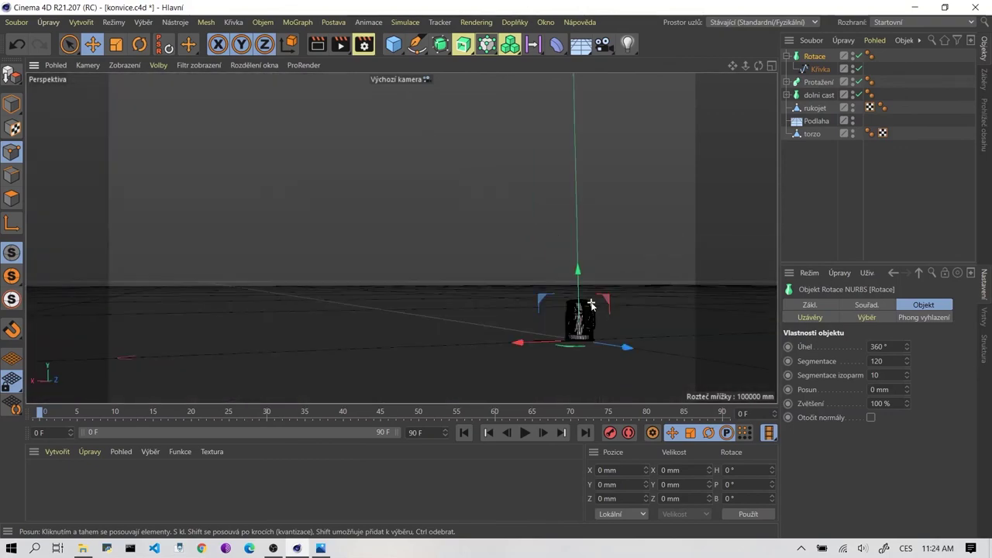
scroll(591, 303, up, 5)
mouse_move(439, 286)
alt+mouse_down()
mouse_move(431, 307)
mouse_move(452, 343)
mouse_move(448, 281)
mouse_move(556, 242)
alt+mouse_up()
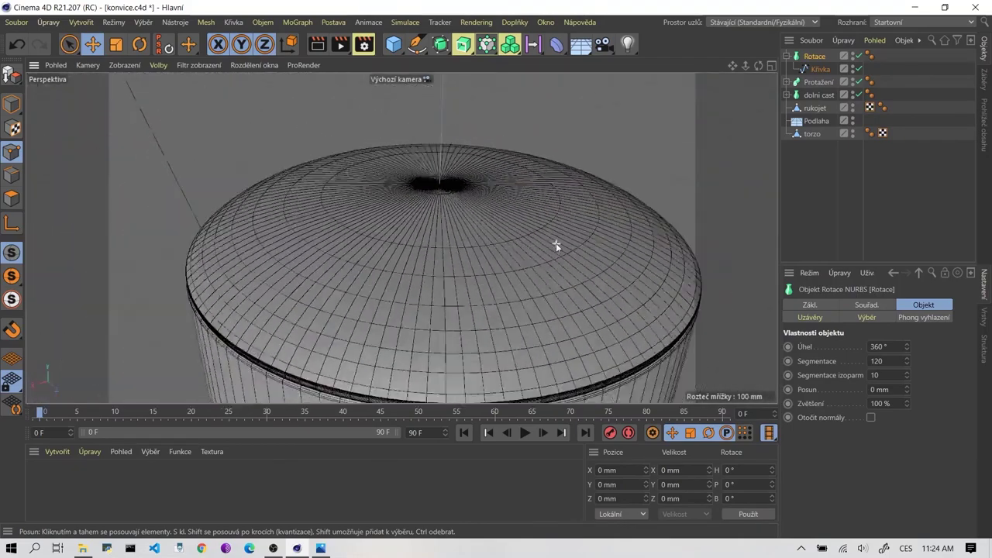
scroll(554, 243, down, 3)
alt+drag(505, 224, 501, 242)
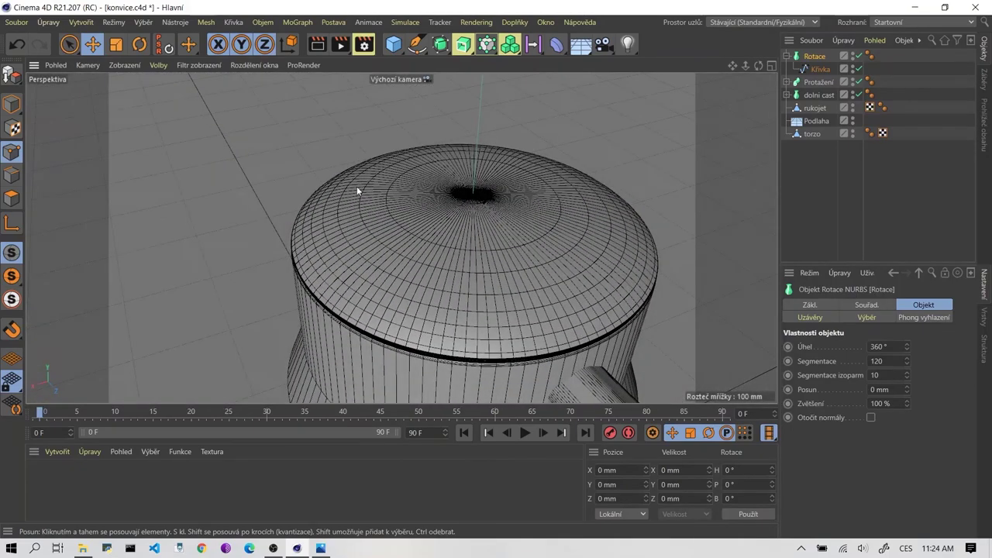
Collapse and deselect the Rotace object, then switch to Polygon mode.
click(68, 46)
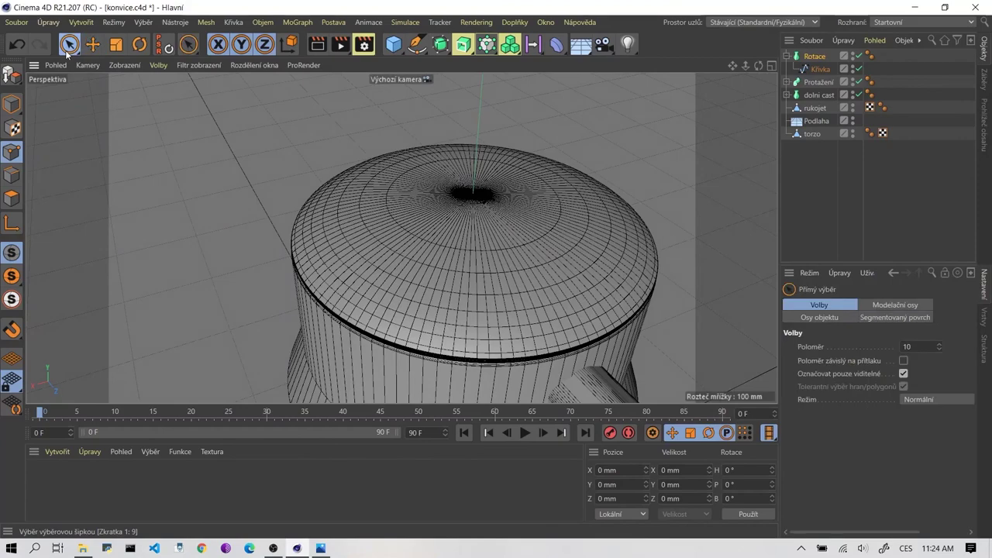
click(815, 57)
click(787, 57)
click(814, 186)
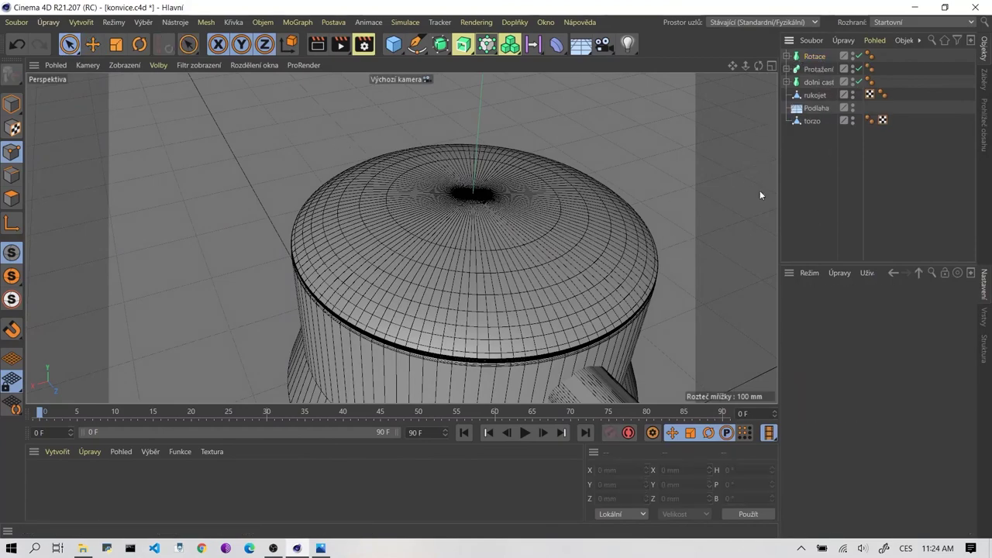
scroll(581, 273, up, 2)
alt+drag(581, 272, 451, 268)
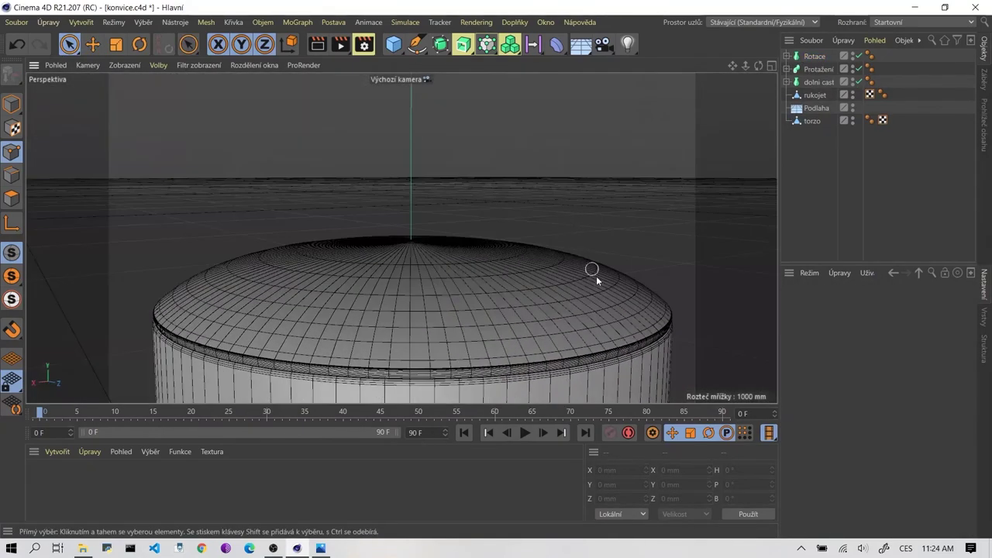
click(12, 175)
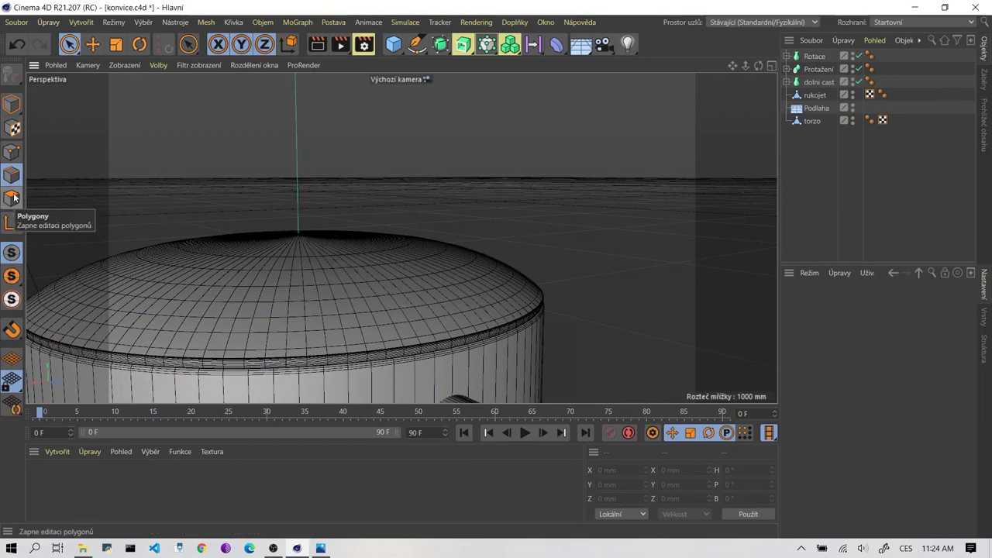
Reposition the view over the lid and open the kettle reference image 01.jpg.
mouse_move(54, 233)
alt+mouse_down()
mouse_move(376, 285)
mouse_move(387, 297)
mouse_move(569, 234)
alt+mouse_up()
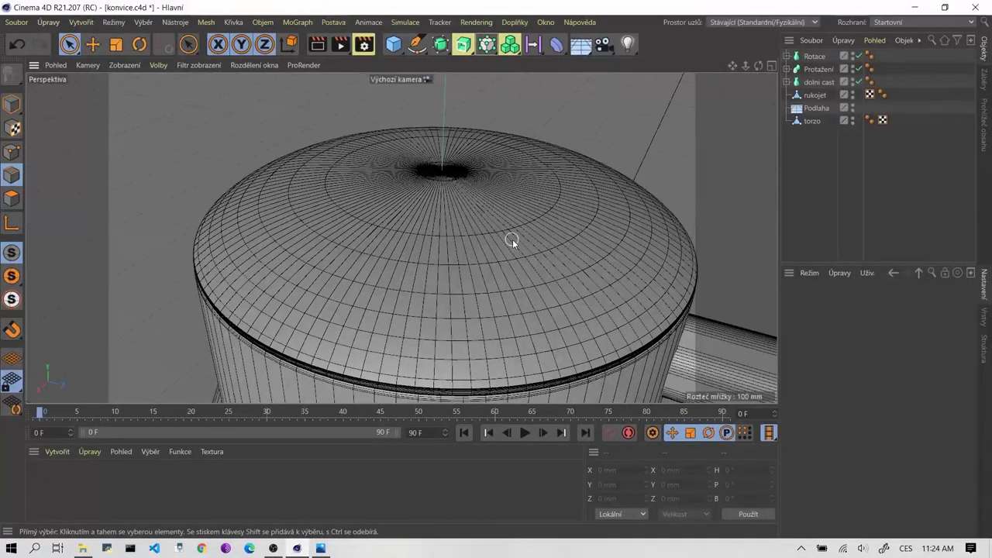
alt+middle_drag(512, 239, 466, 245)
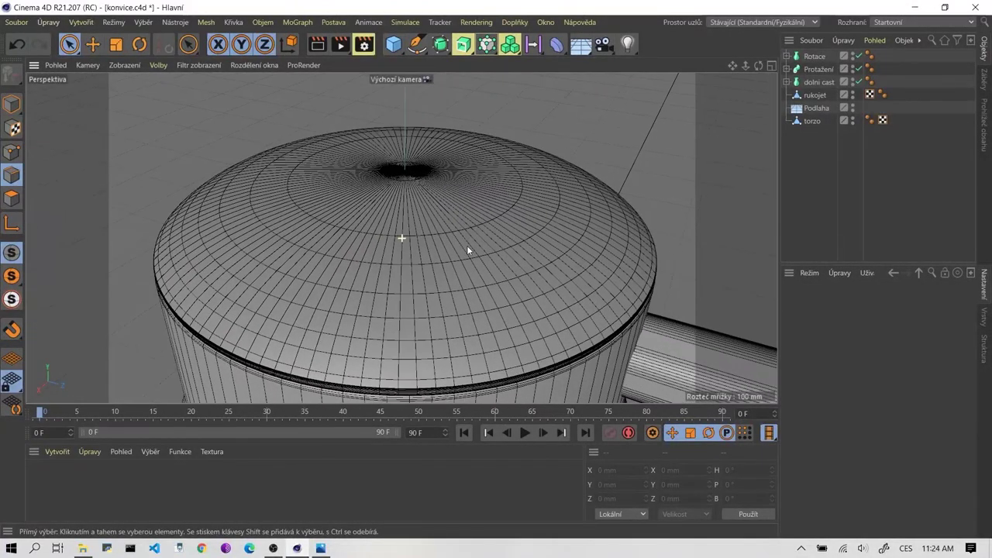
click(321, 549)
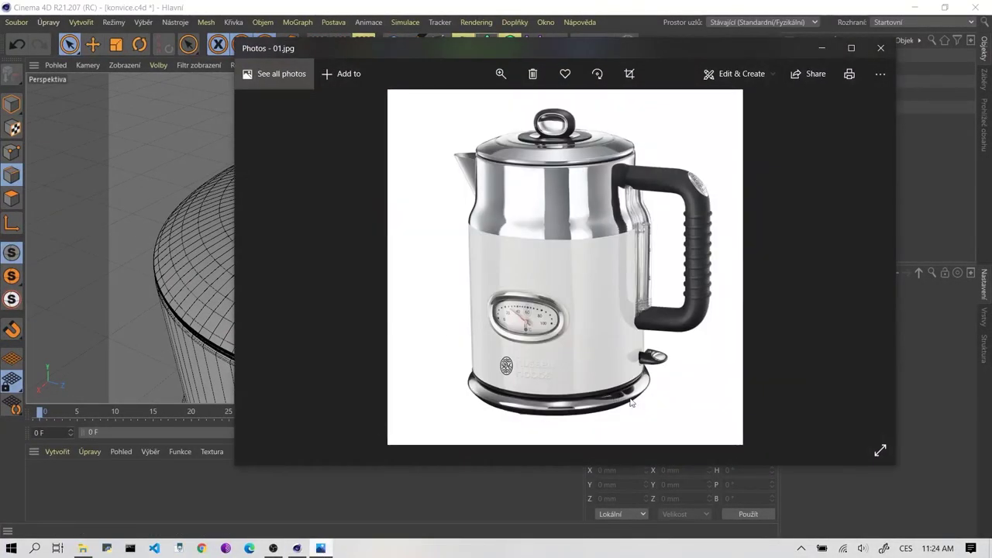
Minimize the kettle reference photo and recentre the view on the lid dome.
click(823, 48)
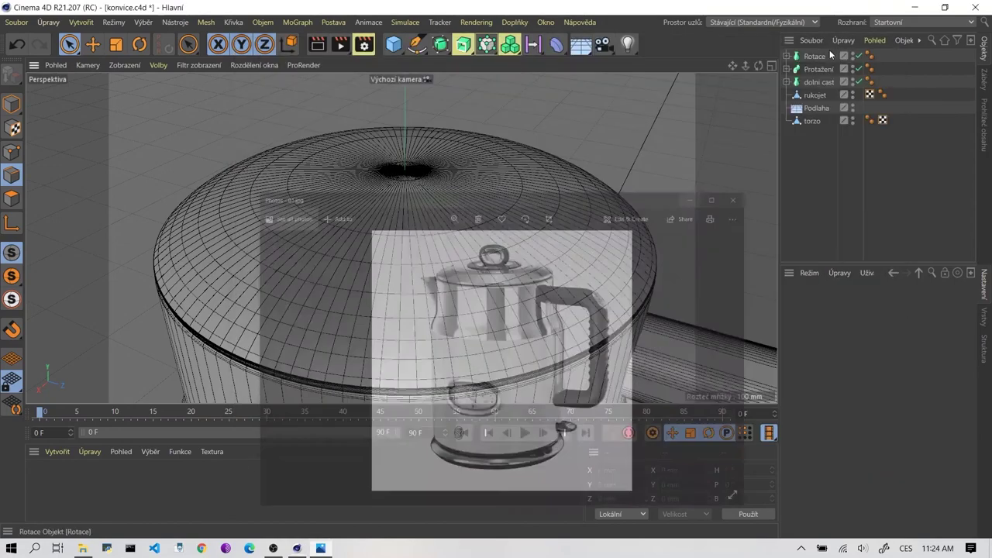
mouse_move(530, 161)
alt+mouse_down()
mouse_move(428, 207)
mouse_move(411, 207)
mouse_move(411, 194)
alt+mouse_up()
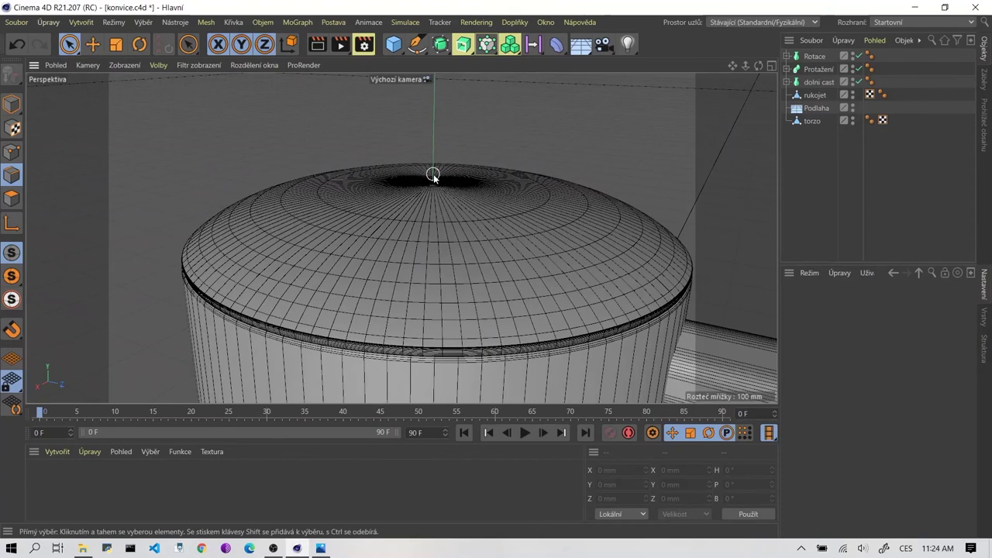
alt+middle_drag(478, 285, 474, 261)
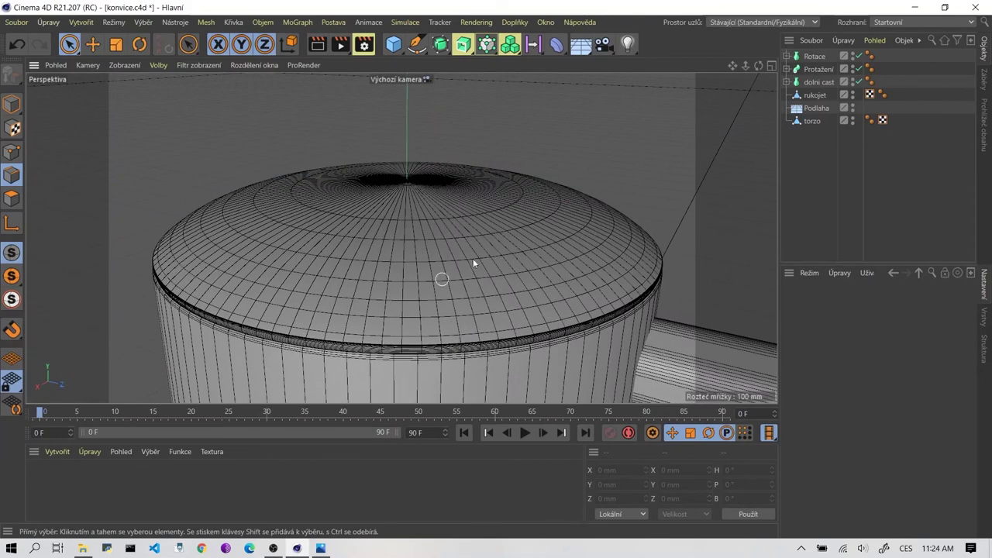
Rename the Rotace lathe object to 'horni cast'.
click(822, 57)
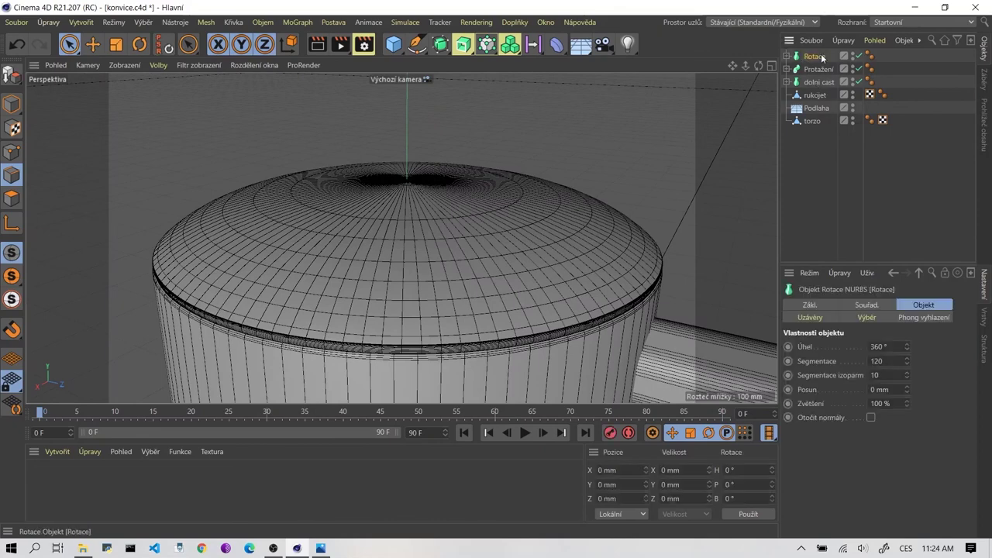
double_click(820, 56)
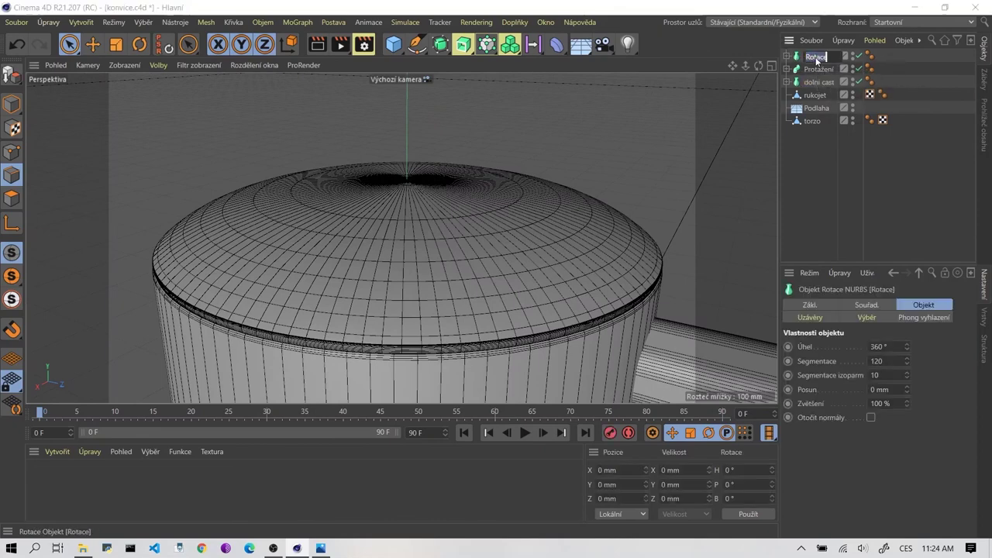
text(h)
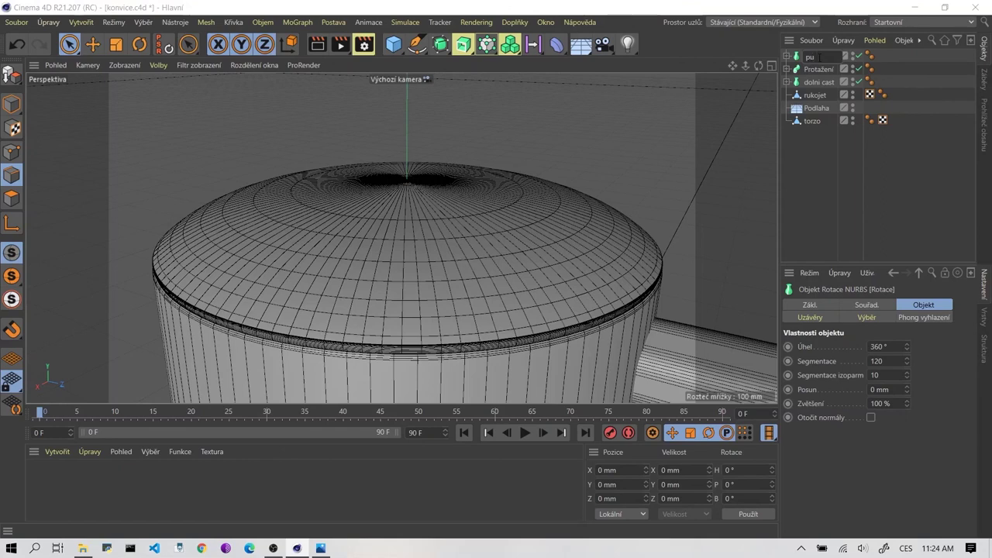
key(BackSpace)
text(rni cast)
key(Return)
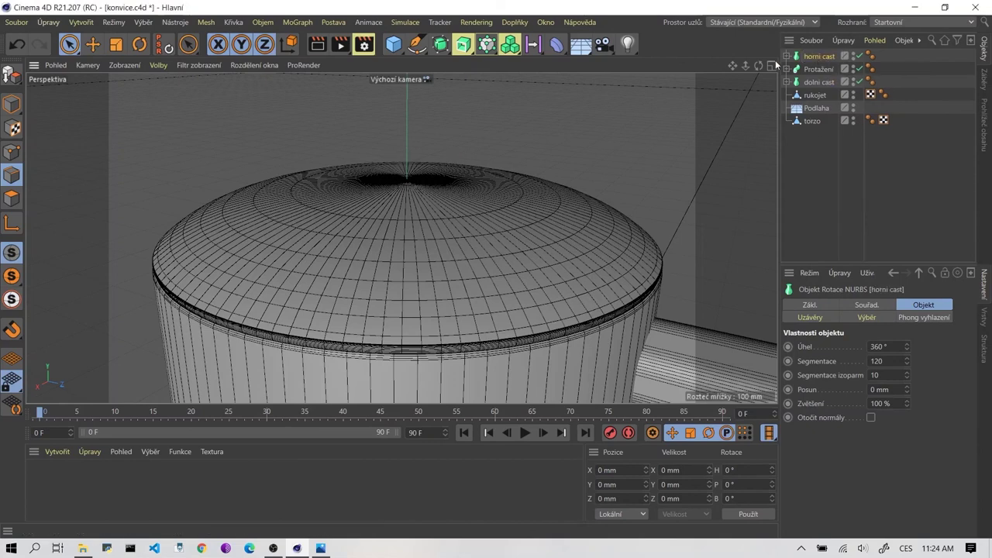
Convert horni cast into an editable polygon object and return to the Move tool.
click(7, 76)
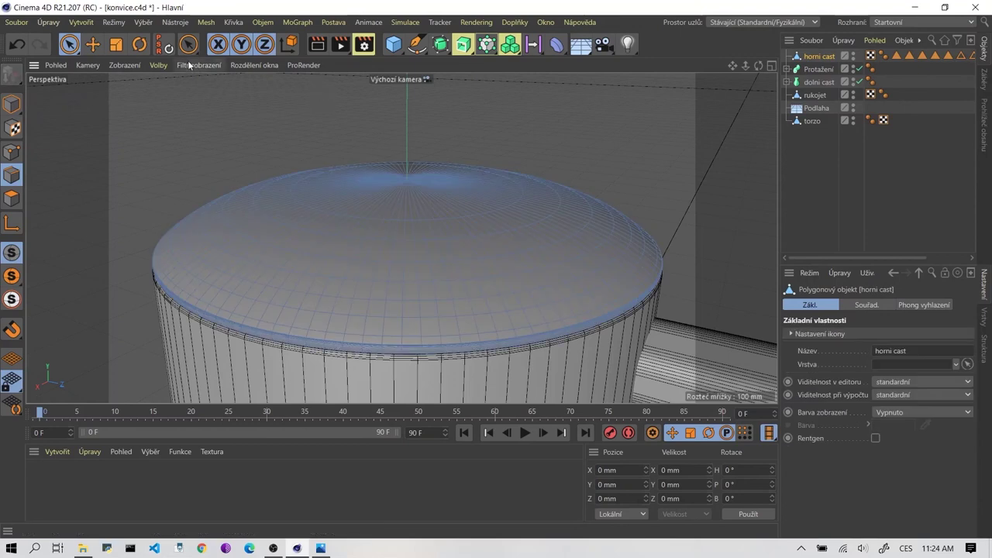
click(115, 44)
scroll(412, 152, down, 5)
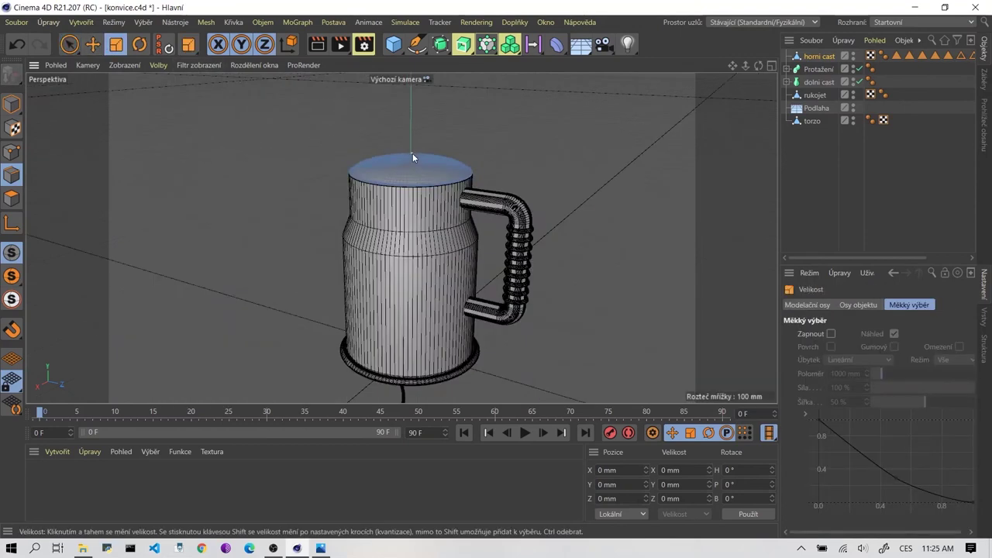
scroll(412, 158, up, 3)
scroll(412, 158, up, 2)
click(91, 45)
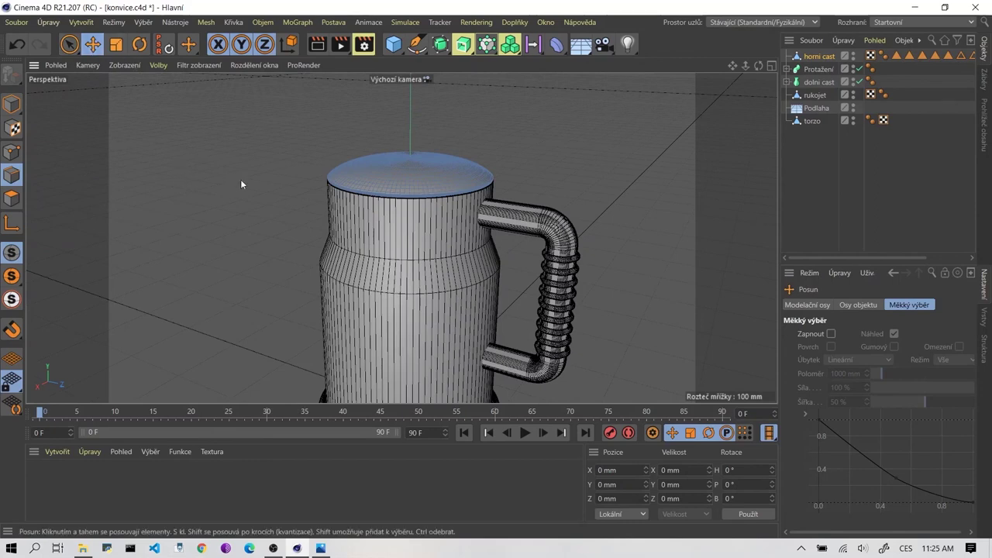
With Model mode and Enable Axis on, move the lid's axis up to its top.
click(12, 105)
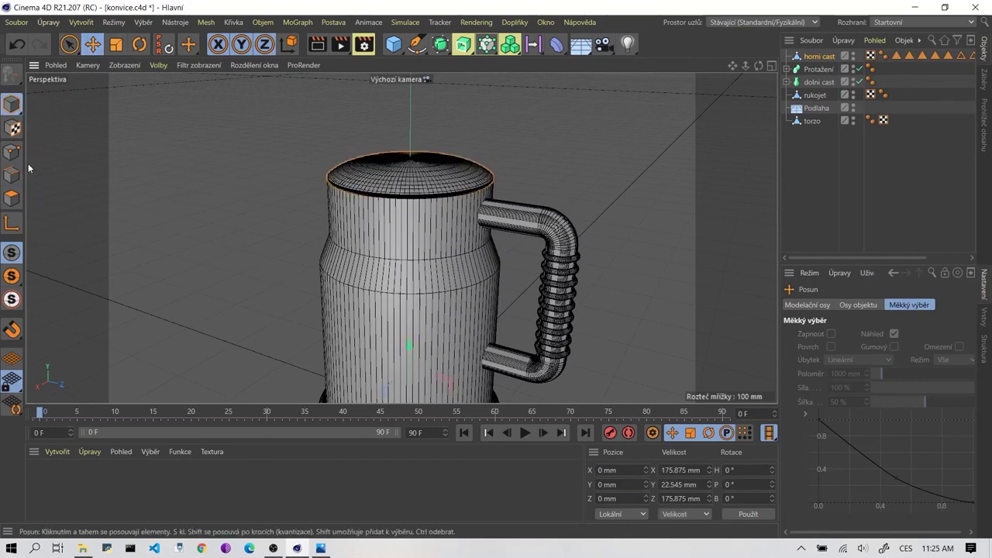
click(11, 223)
mouse_move(478, 297)
alt+mouse_down()
mouse_move(465, 234)
mouse_move(437, 255)
alt+mouse_up()
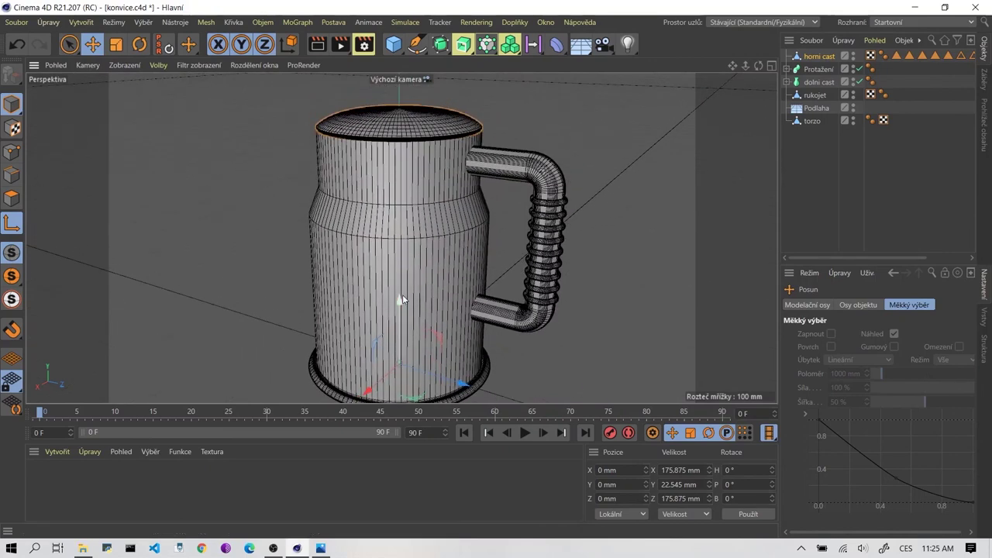
drag(402, 300, 402, 299)
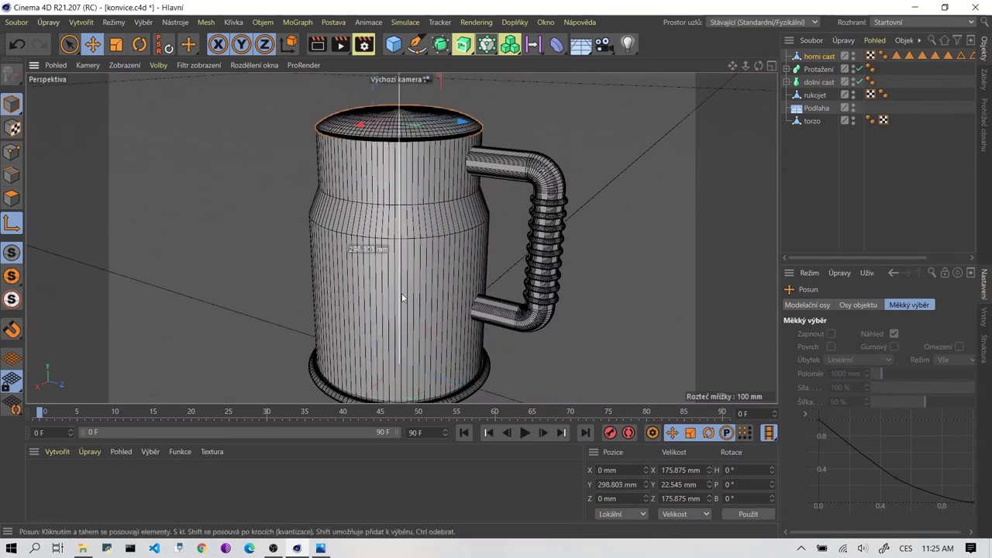
scroll(403, 298, up, 3)
scroll(376, 180, up, 3)
Switch to four views and centre the lid ring in the side view.
middle_click(394, 233)
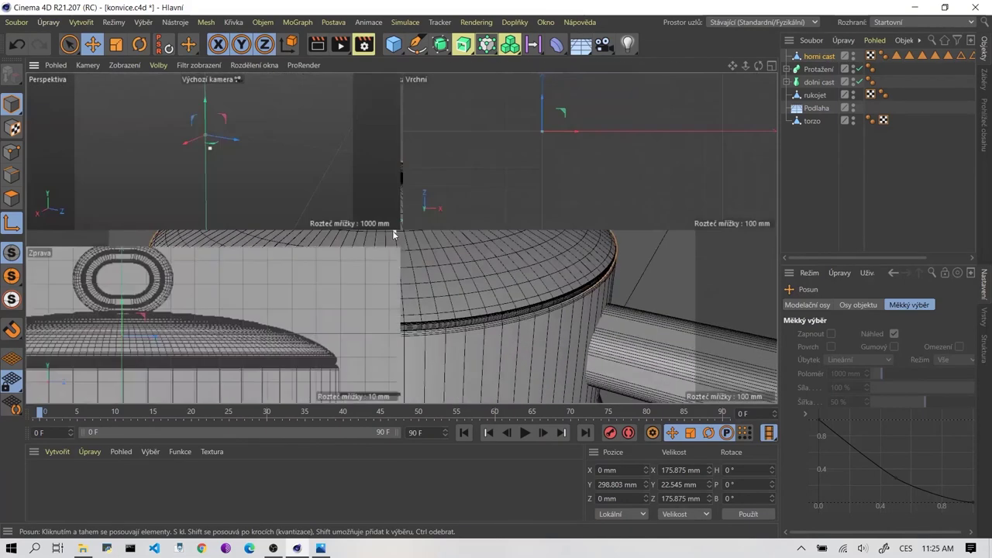
alt+middle_drag(167, 335, 258, 339)
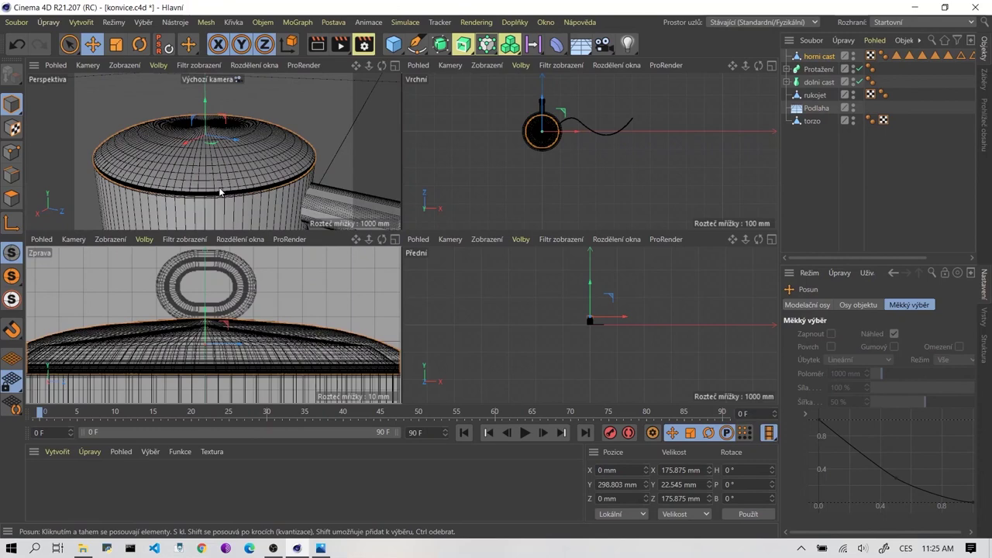
middle_click(289, 150)
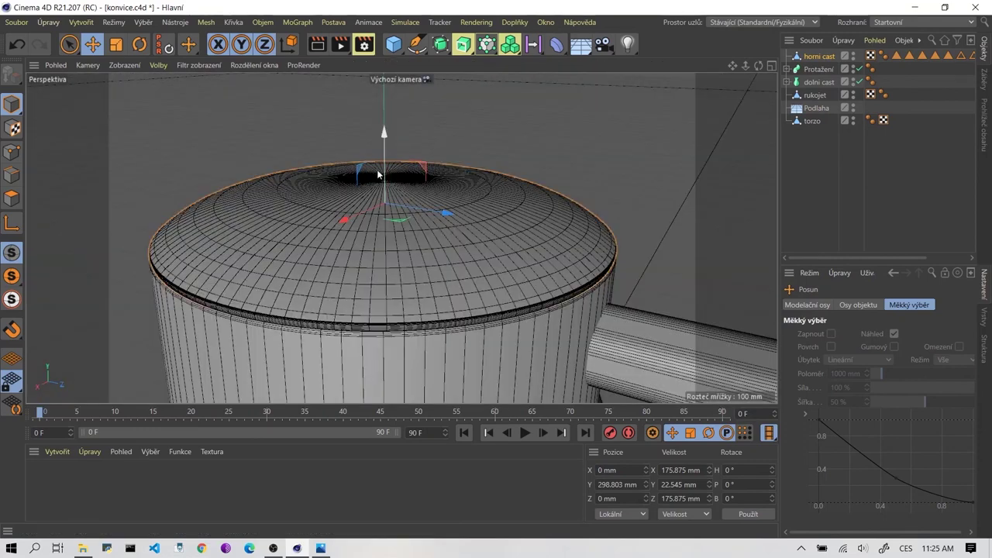
Scale the lid in the Top view to about 174.4 mm across to match the body rim.
click(115, 44)
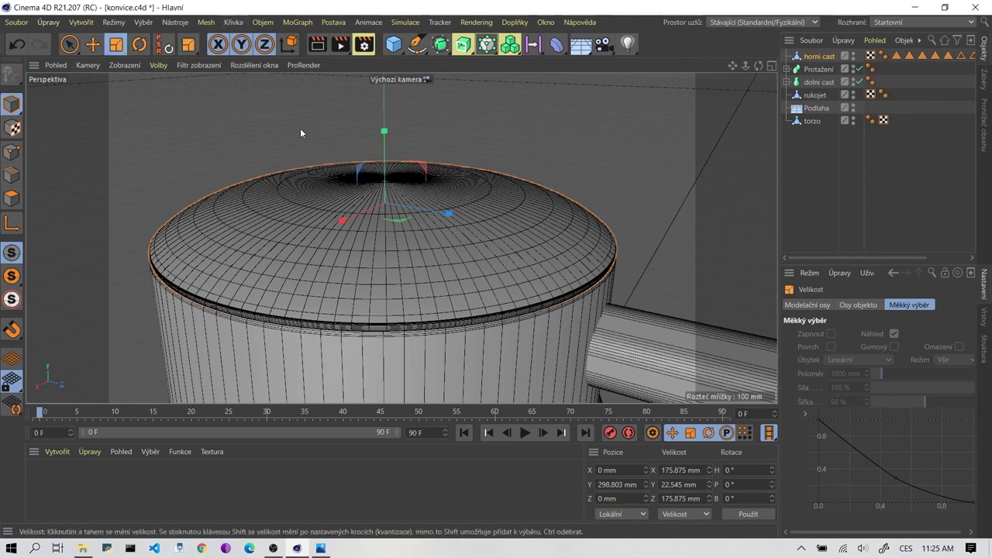
middle_click(397, 220)
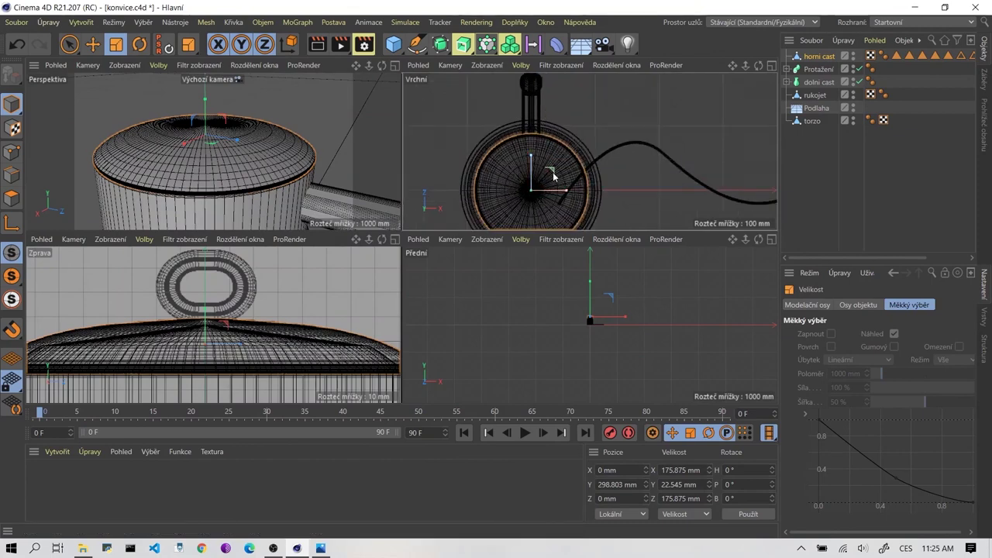
drag(555, 176, 546, 181)
scroll(253, 190, up, 2)
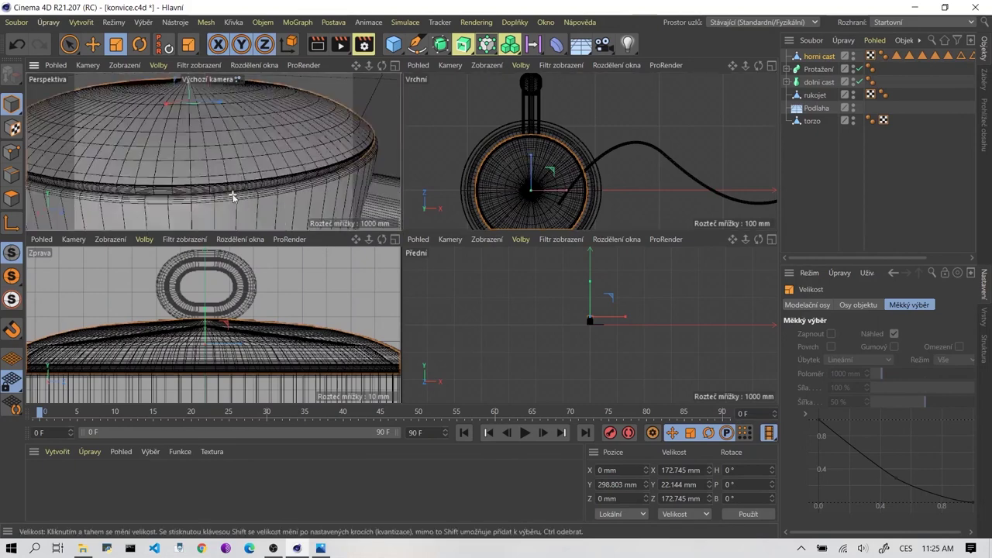
scroll(253, 190, up, 2)
scroll(253, 190, up, 2)
mouse_move(314, 180)
alt+mouse_down()
mouse_move(372, 168)
mouse_move(368, 180)
alt+mouse_up()
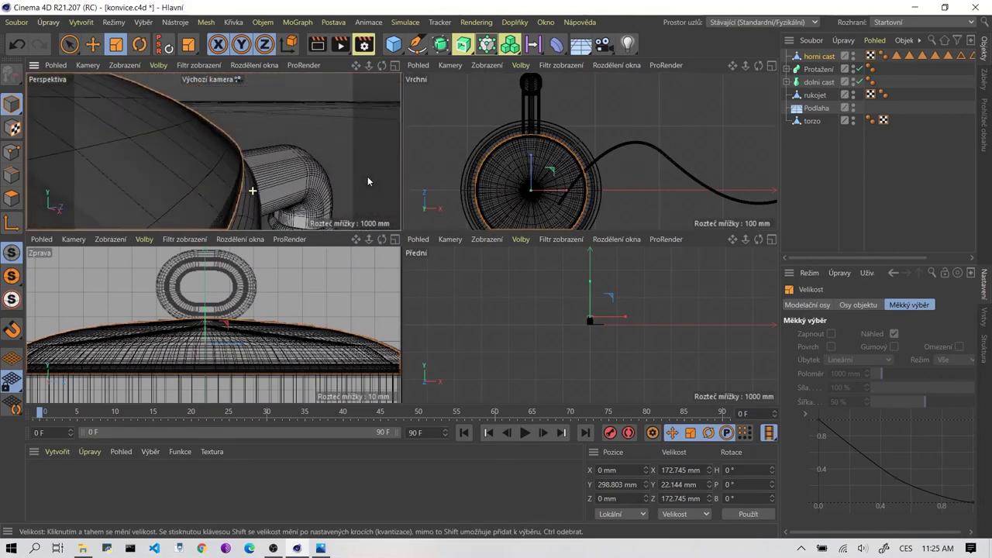
scroll(181, 159, up, 1)
scroll(263, 155, down, 2)
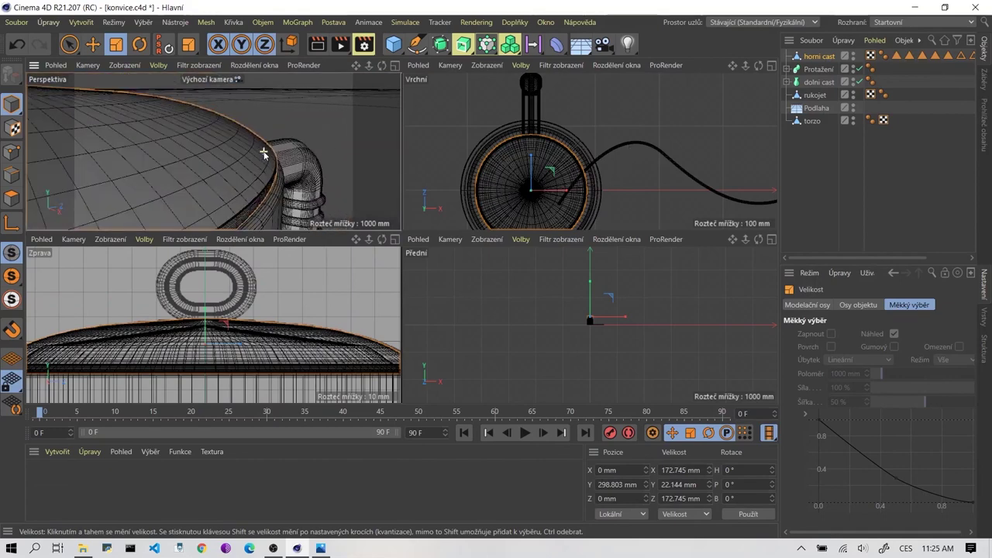
scroll(264, 165, up, 2)
scroll(263, 165, up, 1)
scroll(259, 165, up, 1)
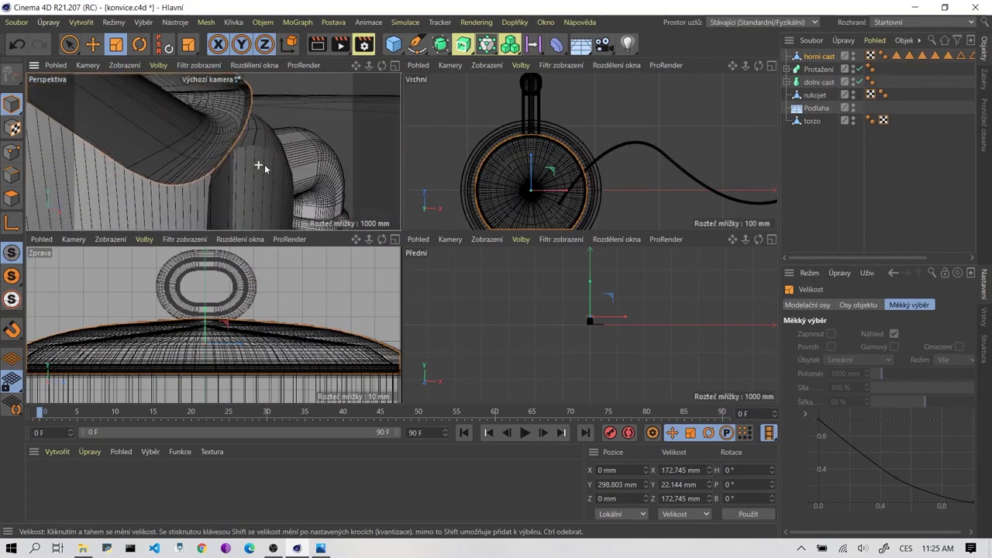
scroll(292, 144, down, 2)
scroll(292, 144, down, 1)
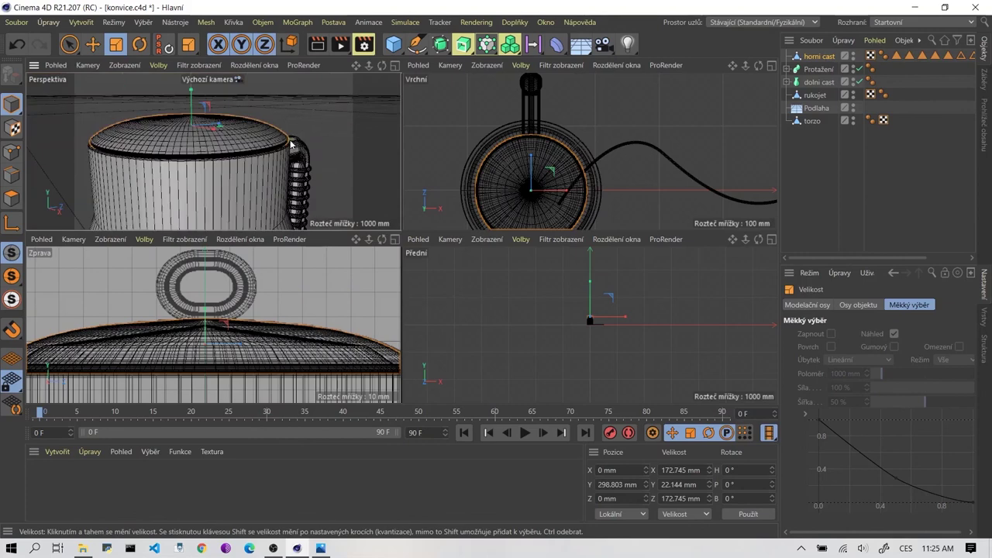
scroll(293, 147, down, 2)
scroll(292, 149, up, 3)
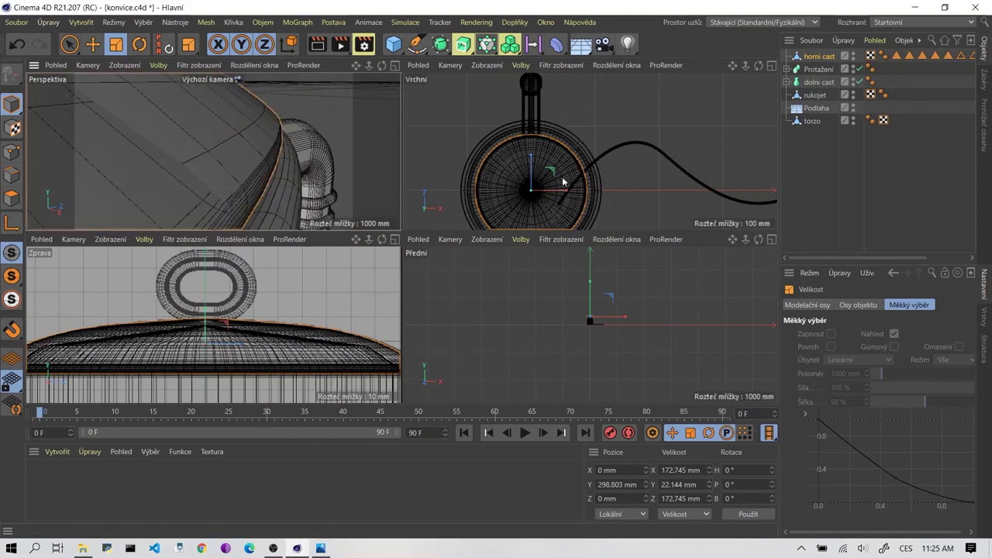
drag(554, 172, 557, 169)
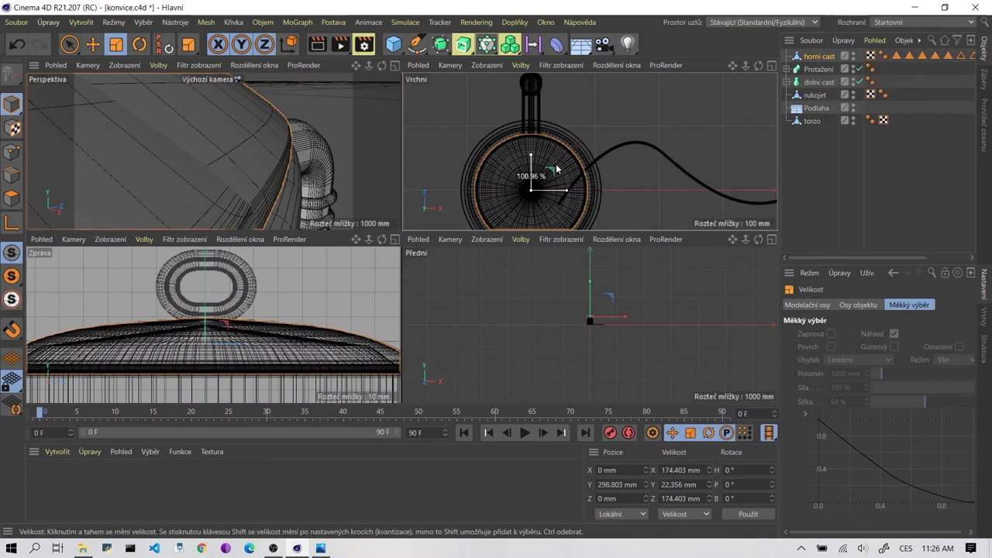
scroll(248, 182, down, 2)
scroll(248, 182, down, 2)
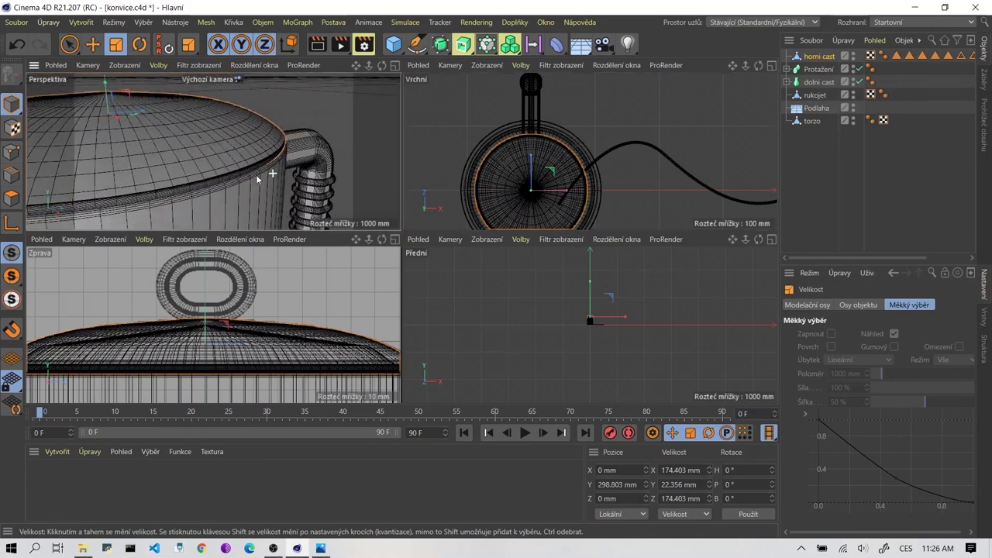
scroll(248, 182, down, 2)
alt+drag(248, 182, 379, 185)
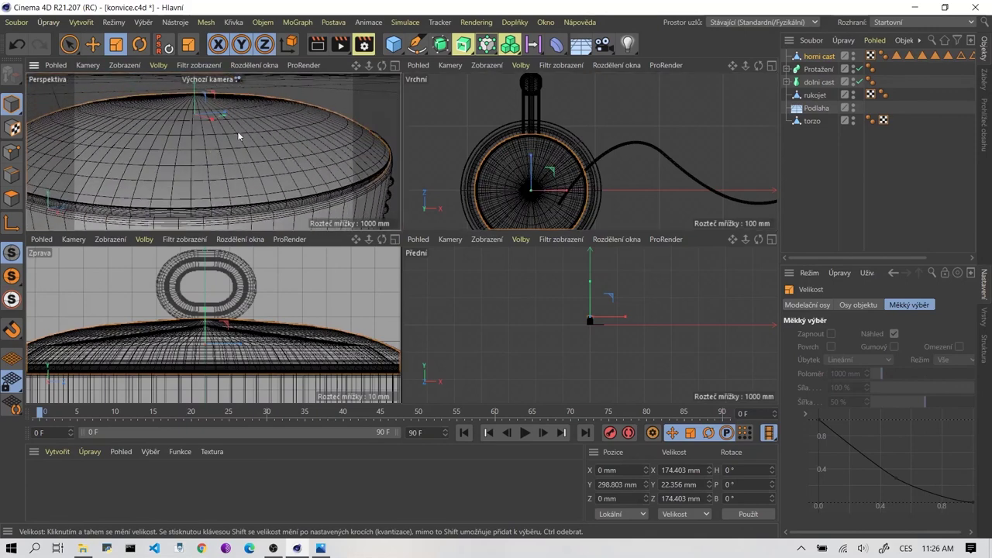
Raise the lid slightly with the Move tool to Y 299.608 mm.
key(e)
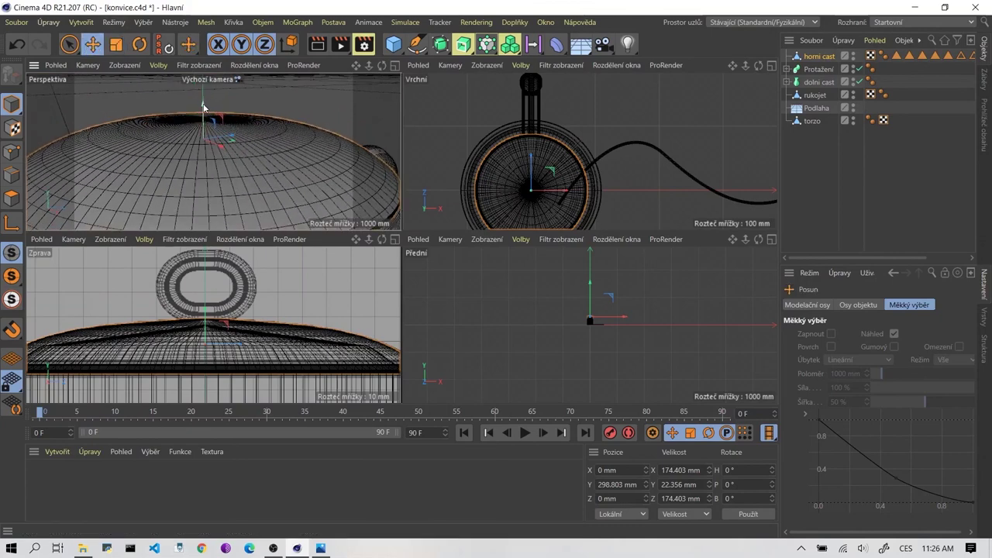
drag(203, 106, 205, 103)
mouse_move(221, 161)
alt+mouse_down()
mouse_move(281, 209)
mouse_move(268, 180)
mouse_move(362, 160)
alt+mouse_up()
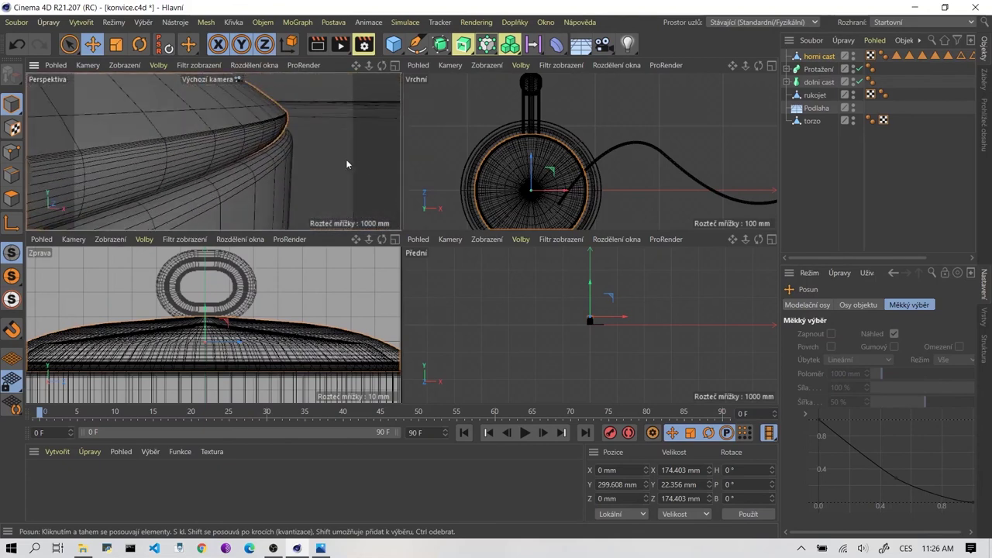
scroll(346, 159, down, 5)
middle_click(357, 185)
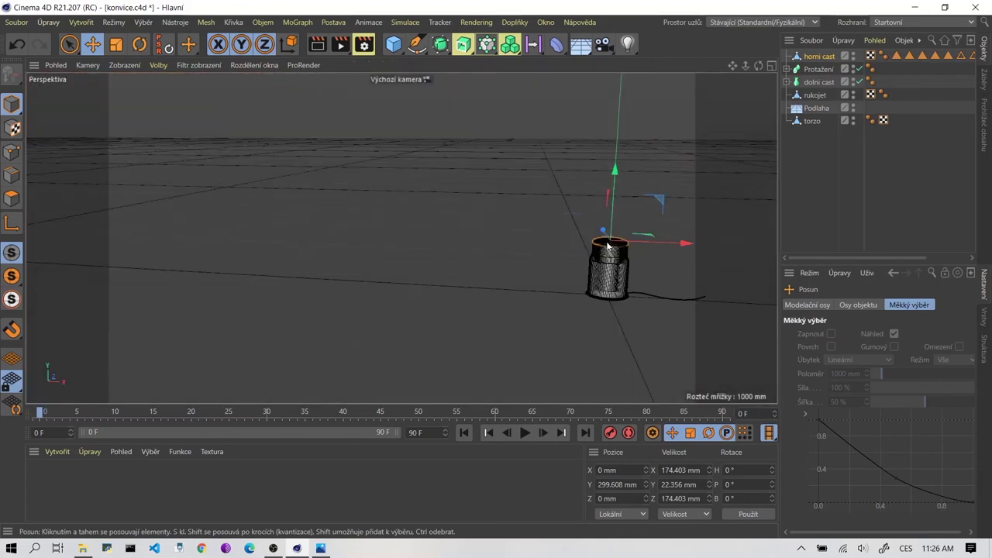
Frame the lid, return to the four-view layout, and bring up the reference photo 01.jpg.
key(o)
scroll(413, 204, up, 5)
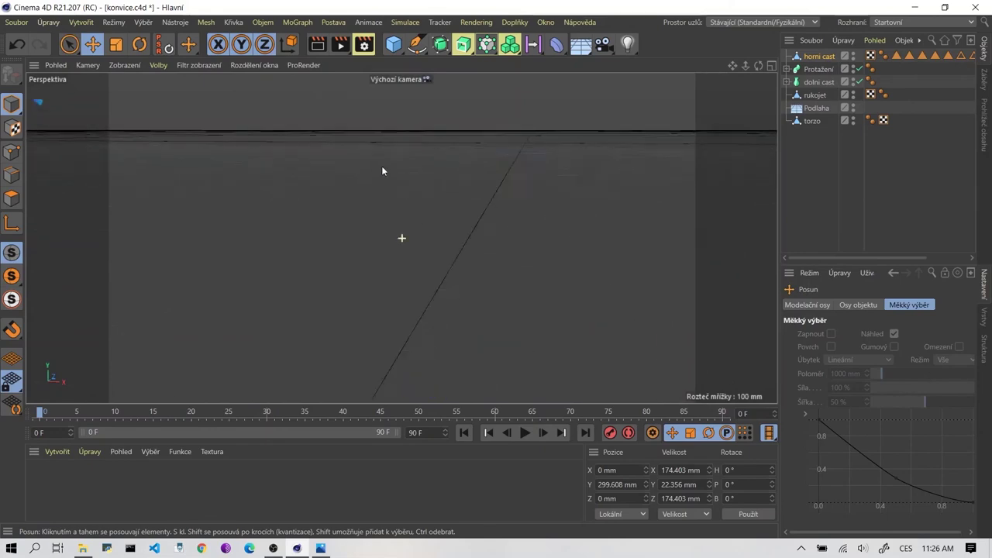
scroll(521, 196, down, 4)
scroll(514, 195, down, 2)
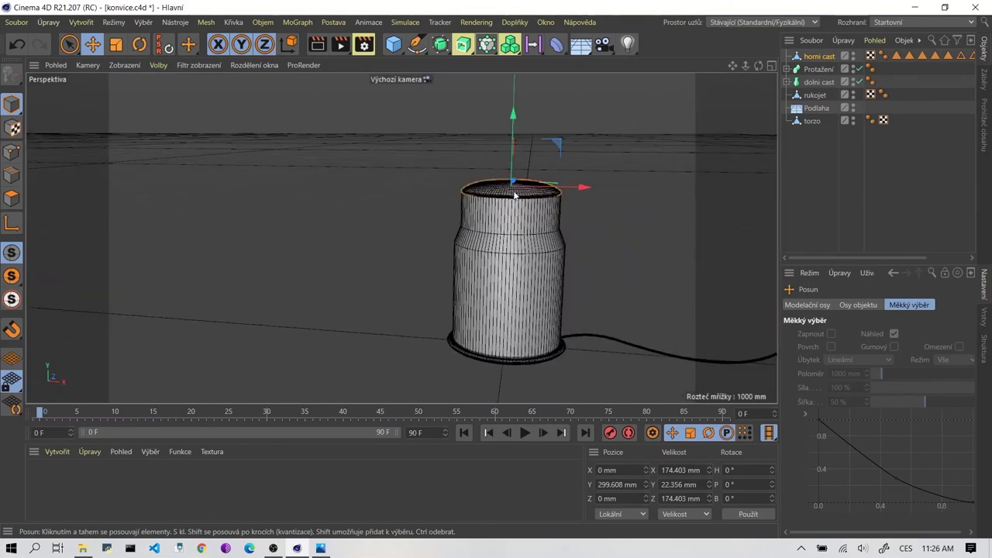
scroll(541, 170, up, 2)
scroll(542, 170, up, 4)
scroll(541, 171, down, 3)
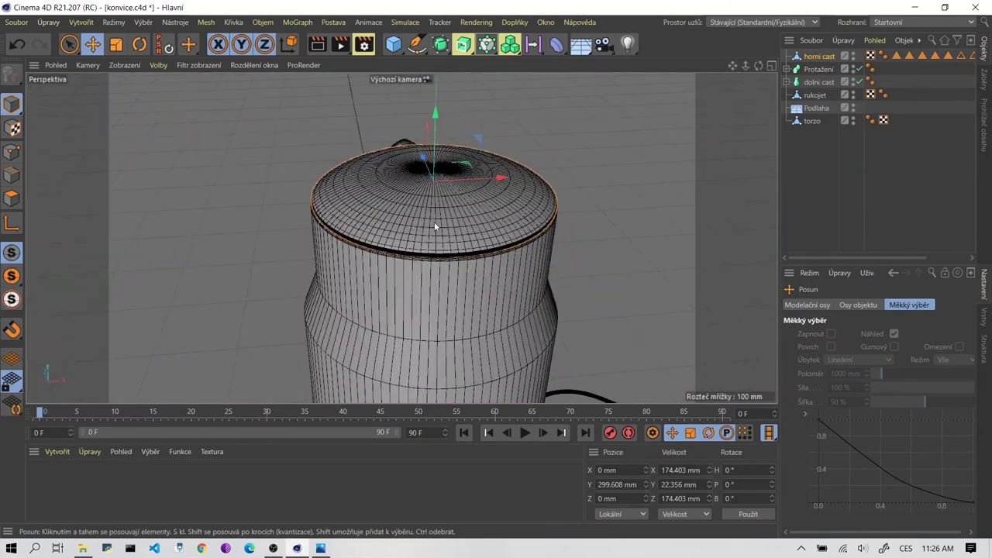
scroll(417, 204, up, 1)
scroll(417, 203, up, 2)
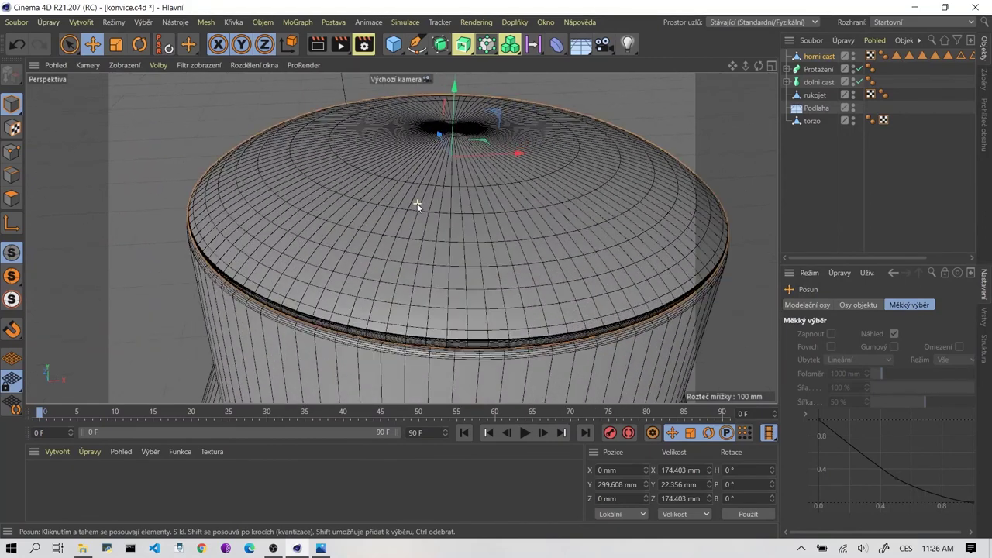
middle_click(419, 180)
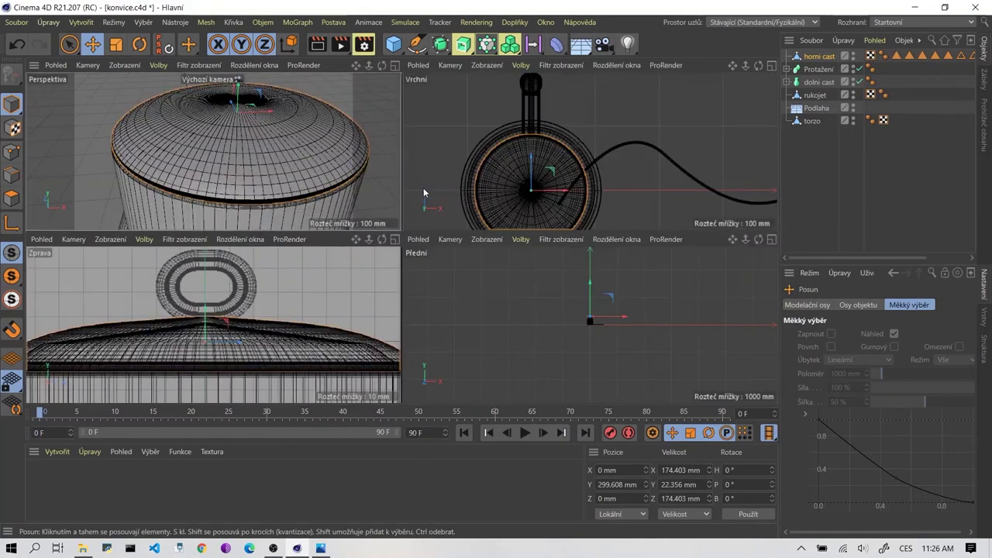
click(320, 548)
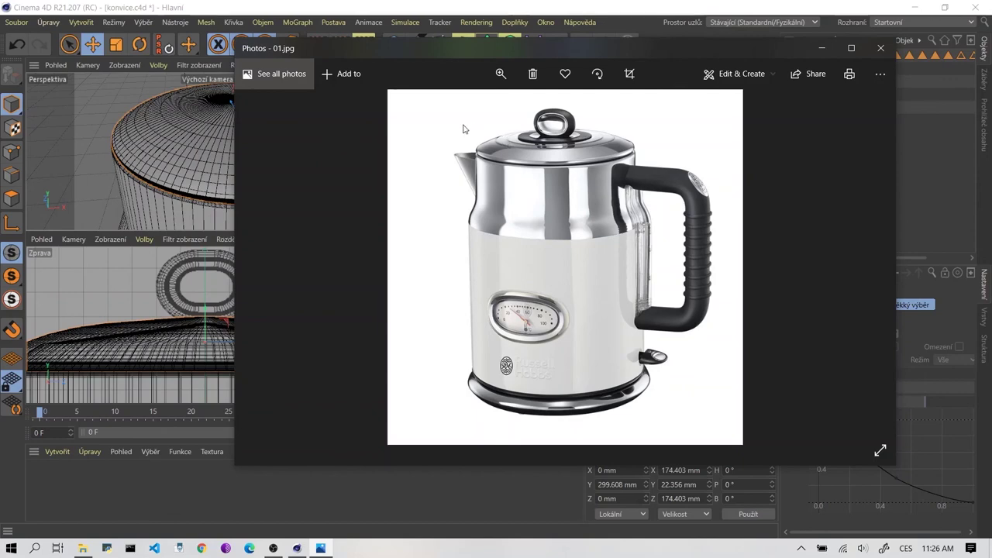
Compare the 01.jpg photo against the model, then minimize Photos to show the four views.
click(491, 11)
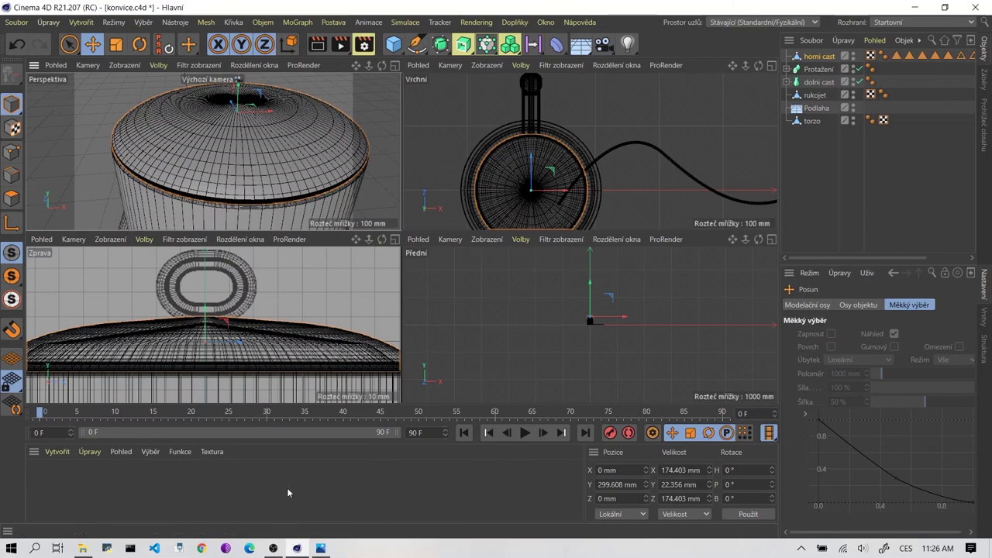
click(321, 548)
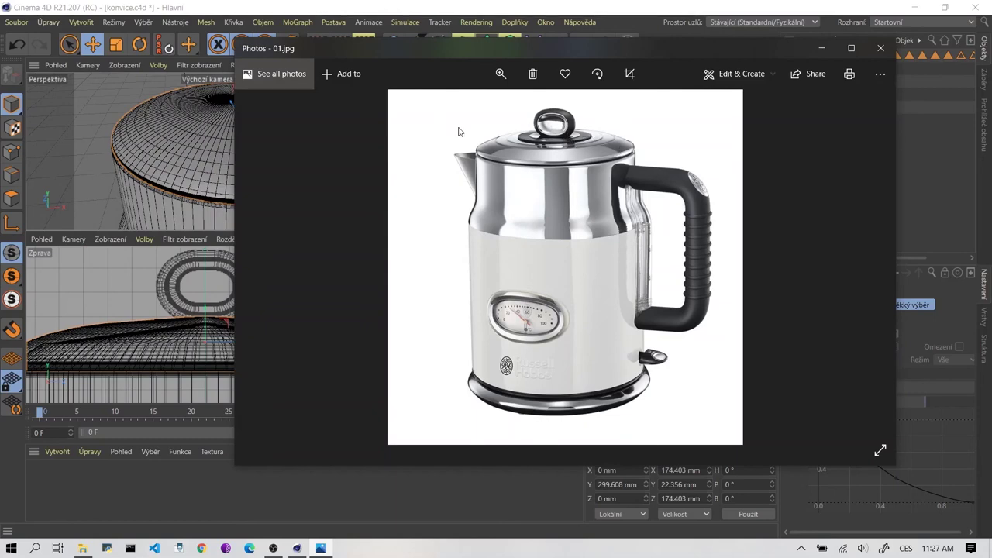
click(822, 48)
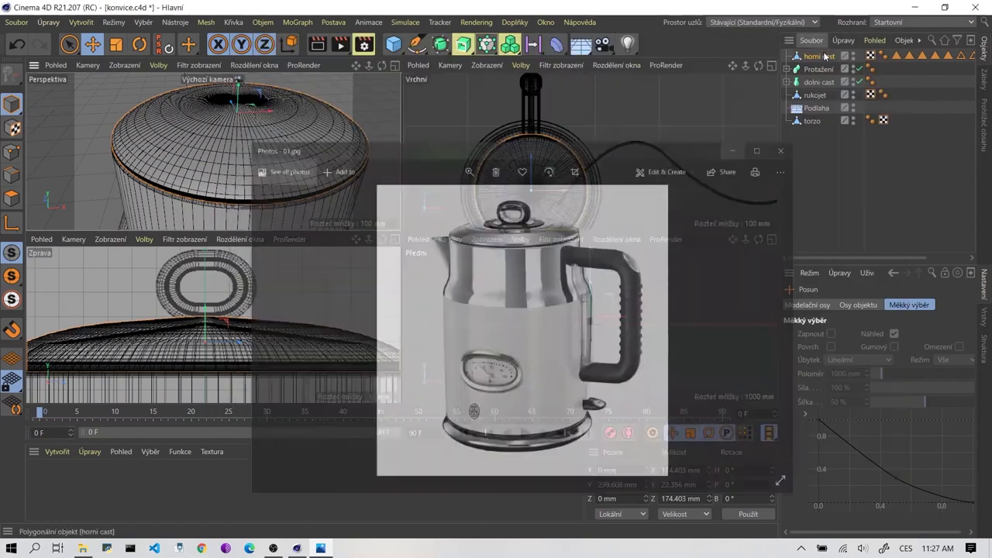
middle_drag(231, 133, 237, 159)
Maximize the Perspective view and orbit to look down over the lid.
scroll(256, 137, up, 5)
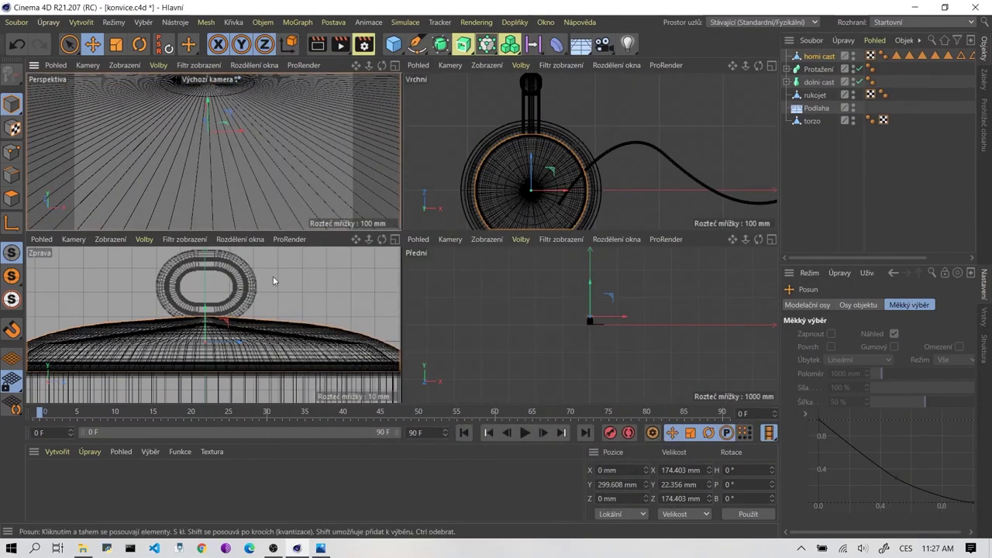
scroll(518, 168, up, 2)
scroll(527, 181, up, 3)
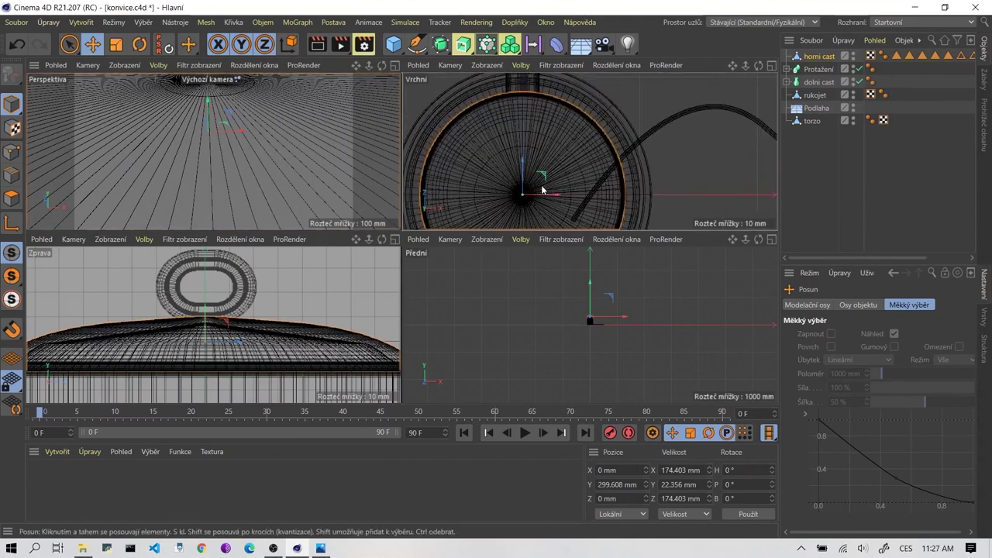
scroll(255, 151, down, 3)
middle_click(256, 148)
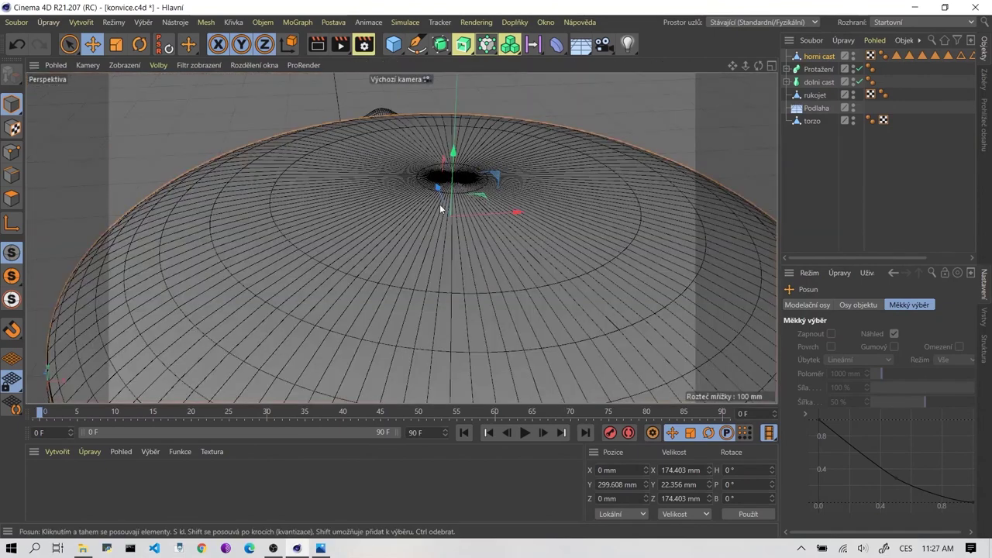
scroll(440, 204, down, 3)
alt+drag(420, 230, 422, 256)
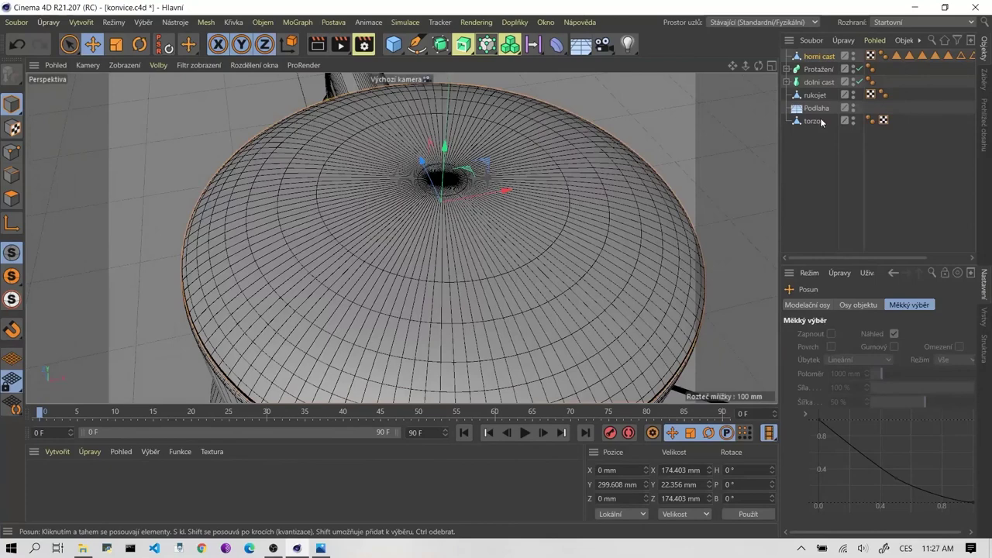
Delete all polygon selection tags from horni cast and enable Polygon mode.
click(818, 57)
drag(779, 147, 721, 146)
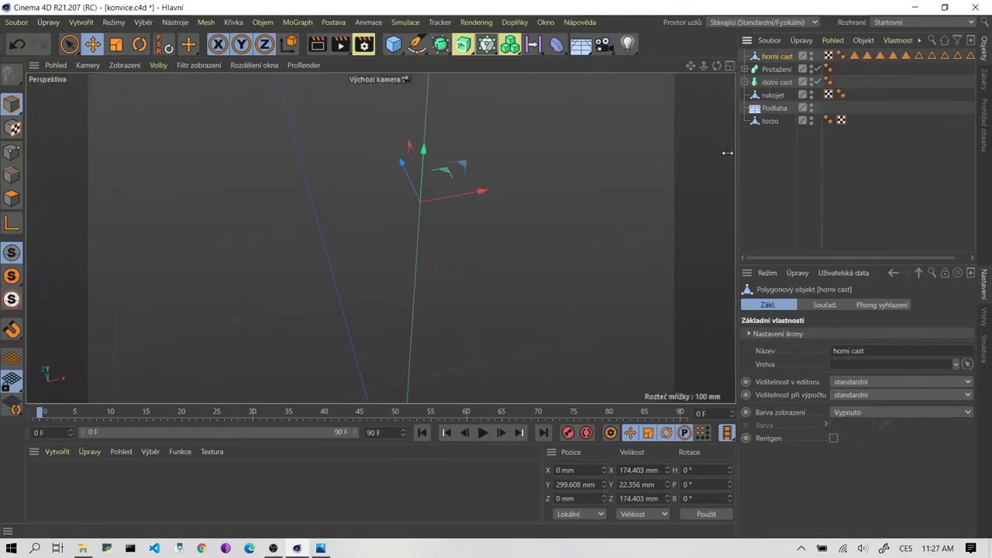
click(838, 56)
shift+click(953, 61)
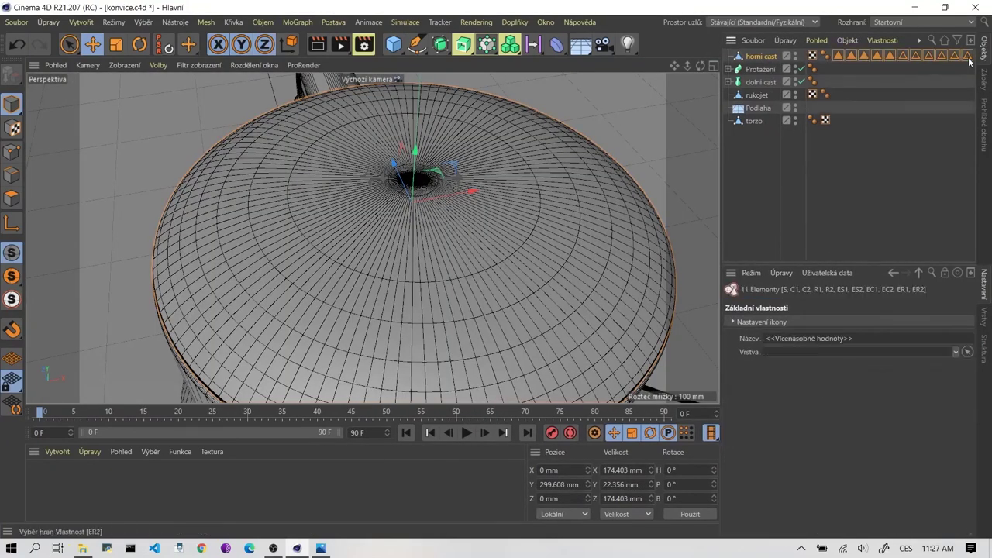
key(Delete)
alt+drag(437, 99, 108, 151)
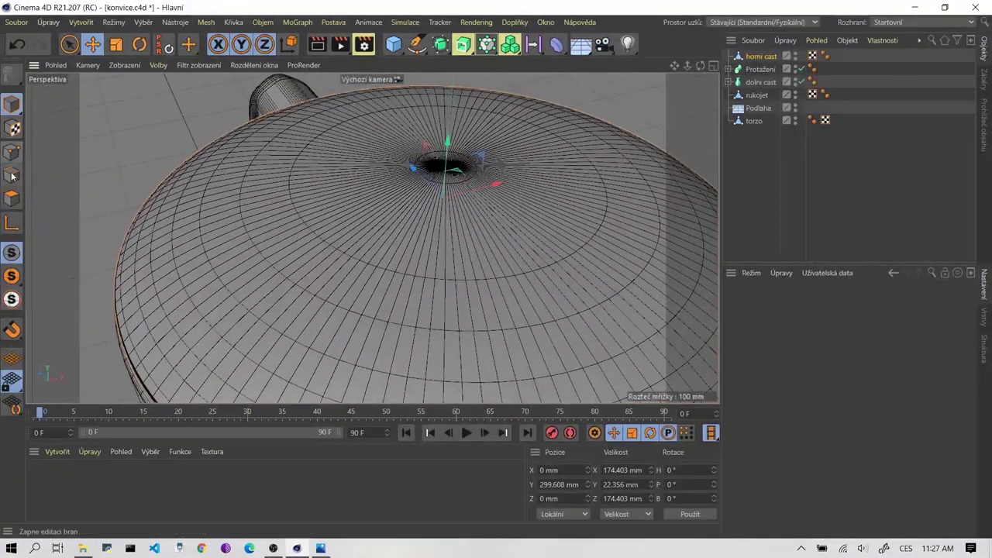
click(11, 198)
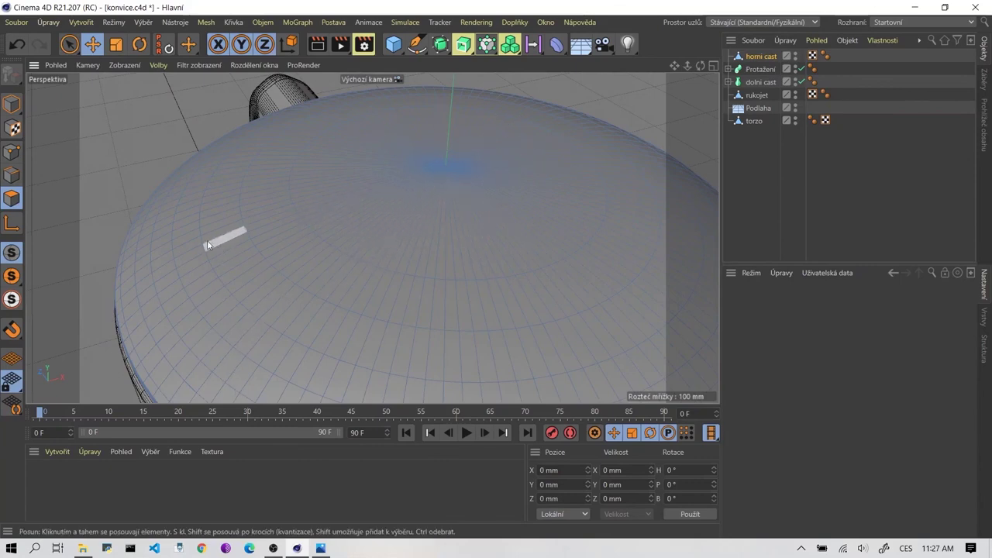
Loop-select the wide 120-polygon ring around the lid centre, checking proportions against 01.jpg.
click(369, 199)
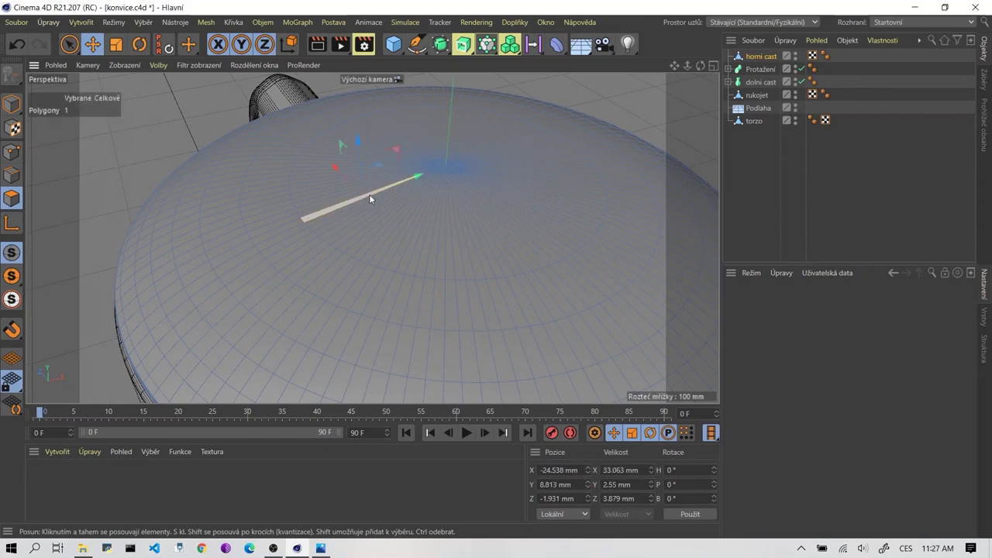
key(u)
key(l)
click(423, 218)
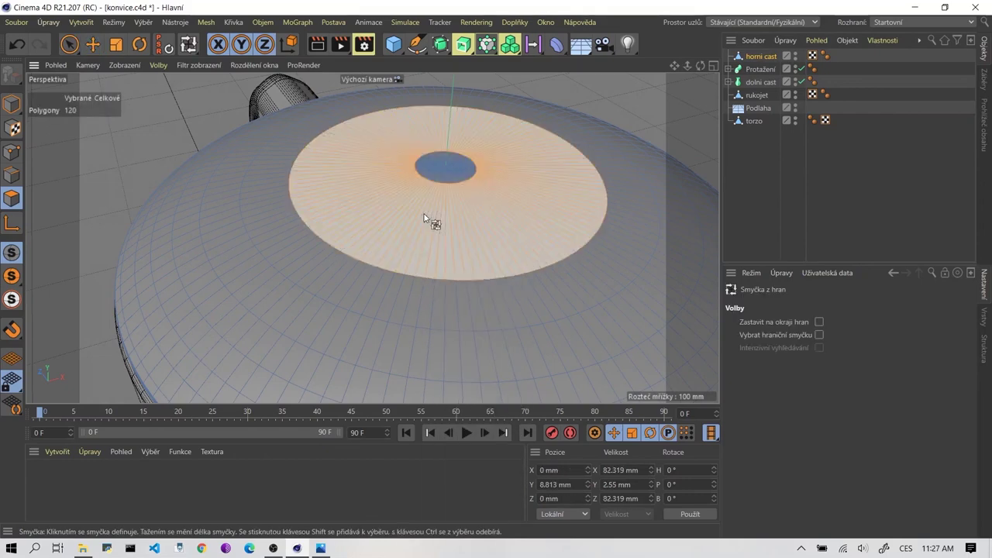
click(442, 166)
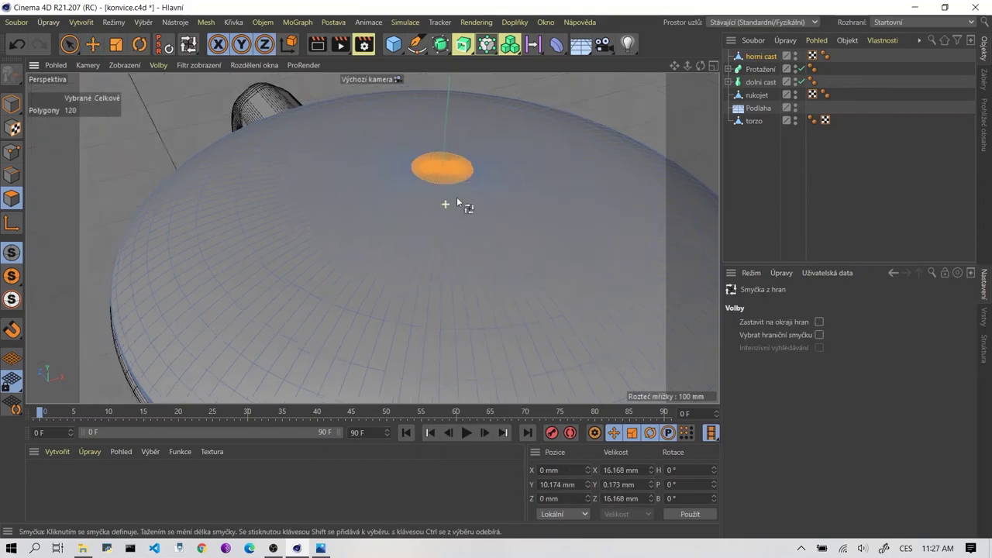
alt+drag(458, 200, 498, 182)
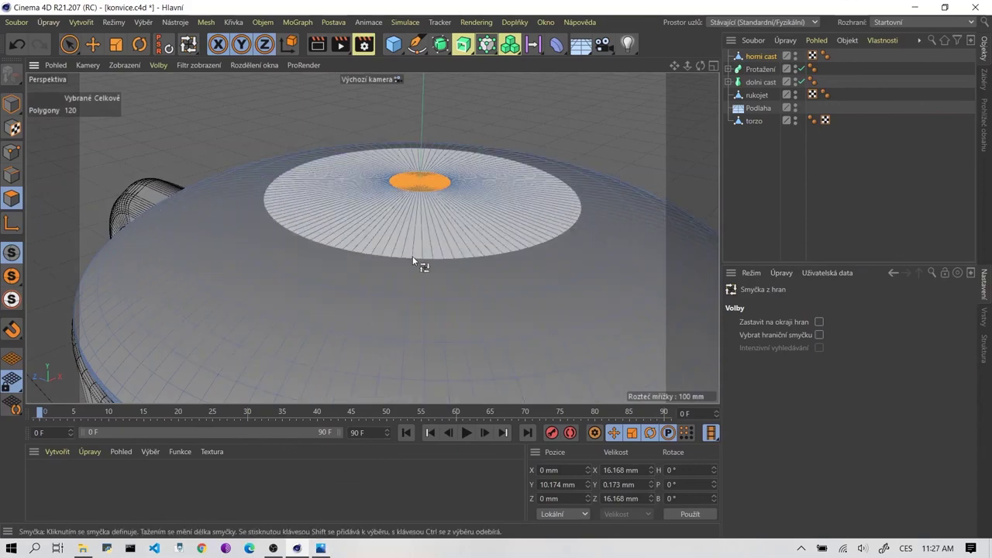
click(320, 548)
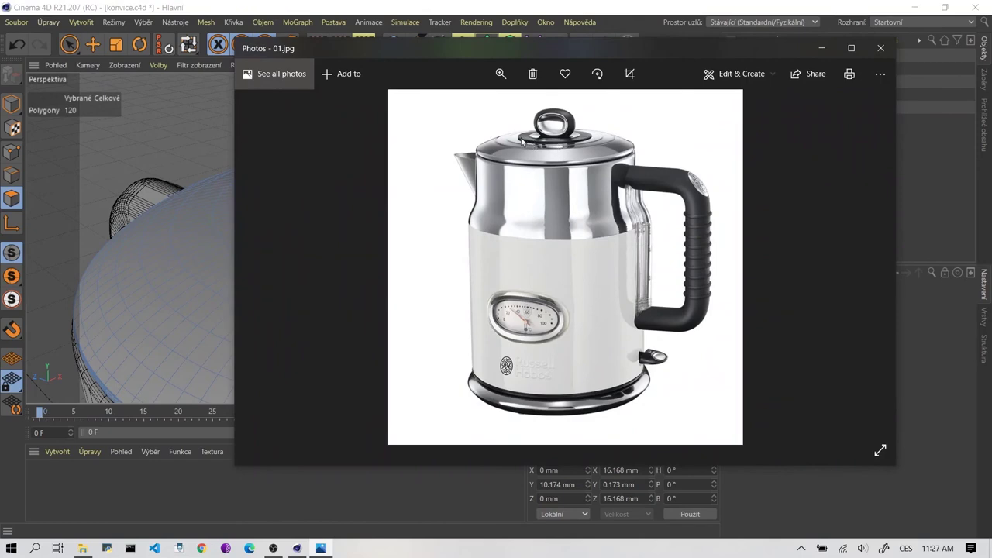
click(823, 49)
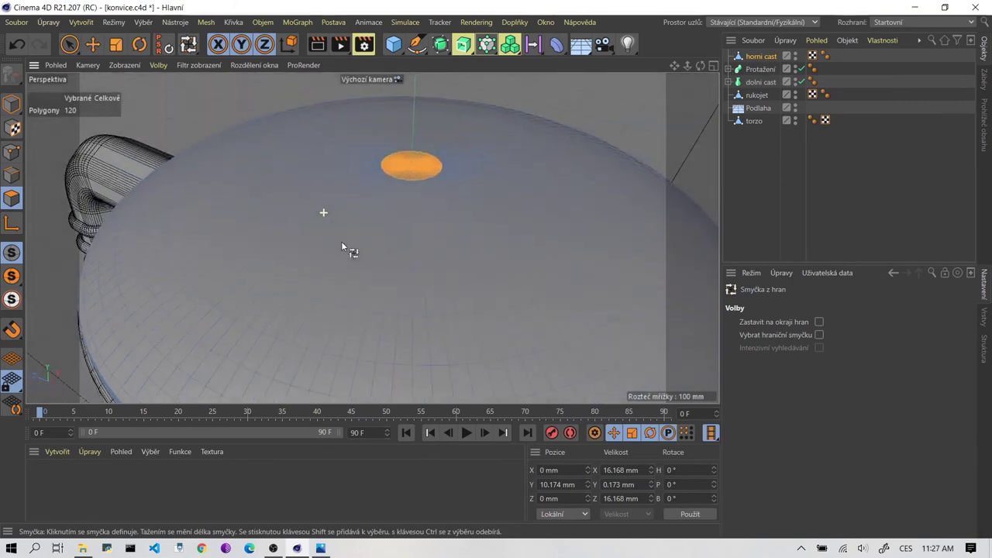
click(346, 228)
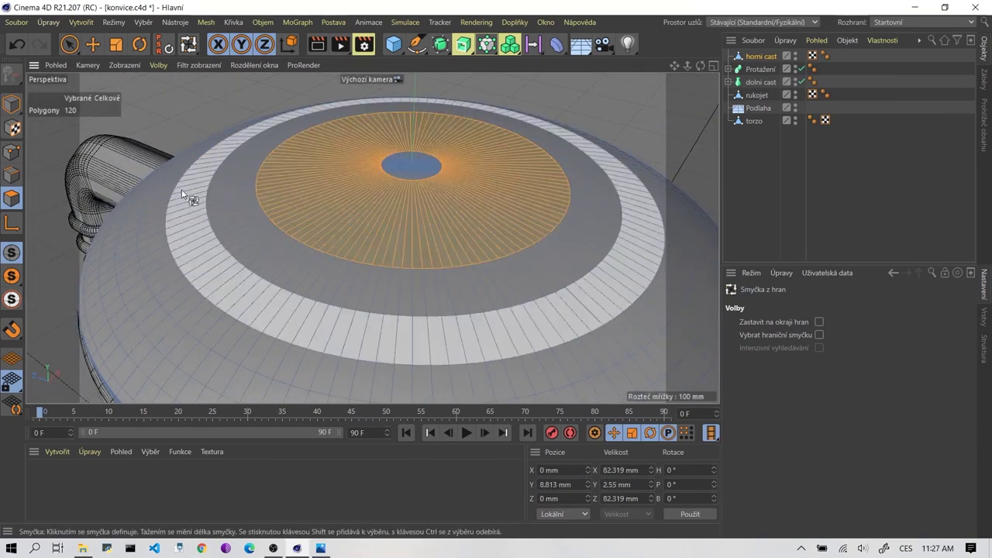
right_click(318, 193)
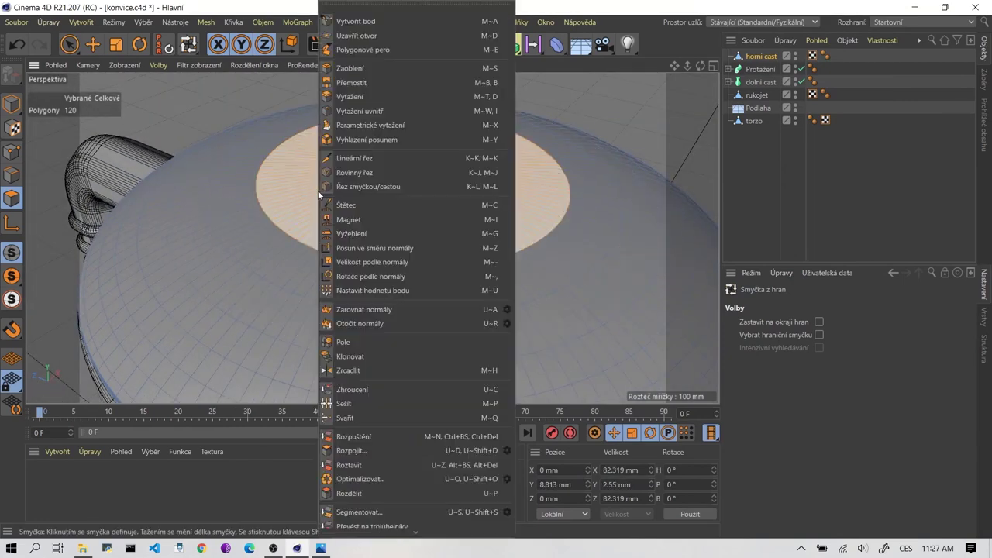
click(373, 111)
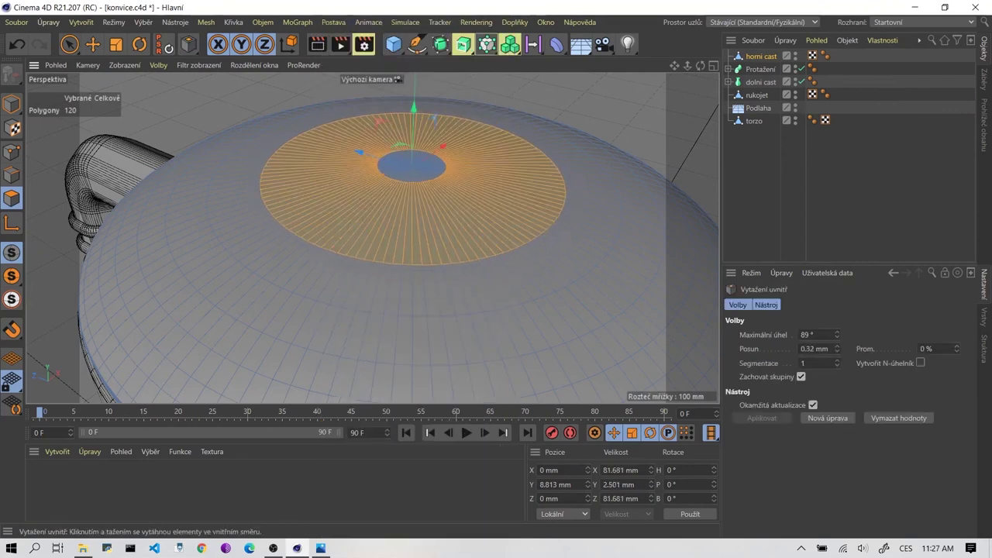
drag(465, 310, 533, 310)
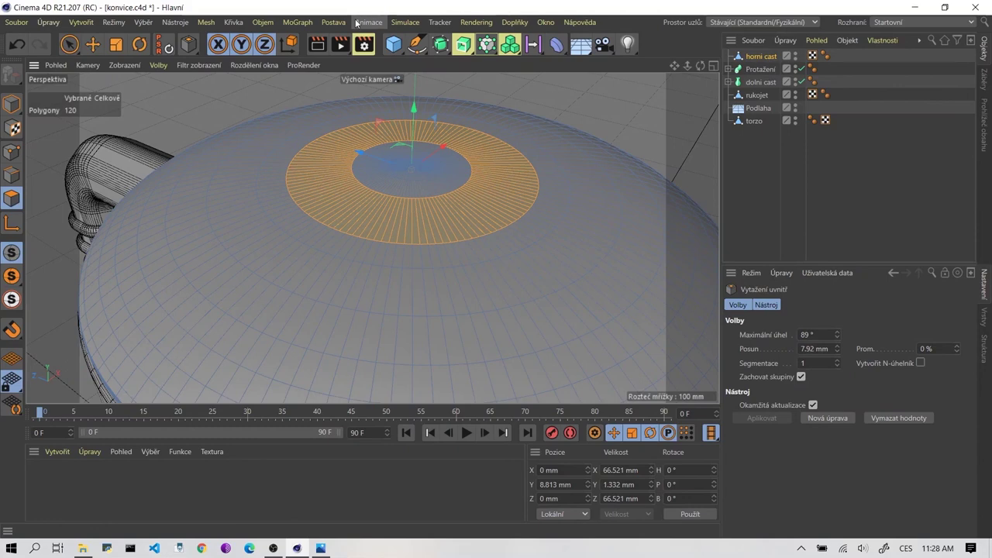
key(ctrl+z)
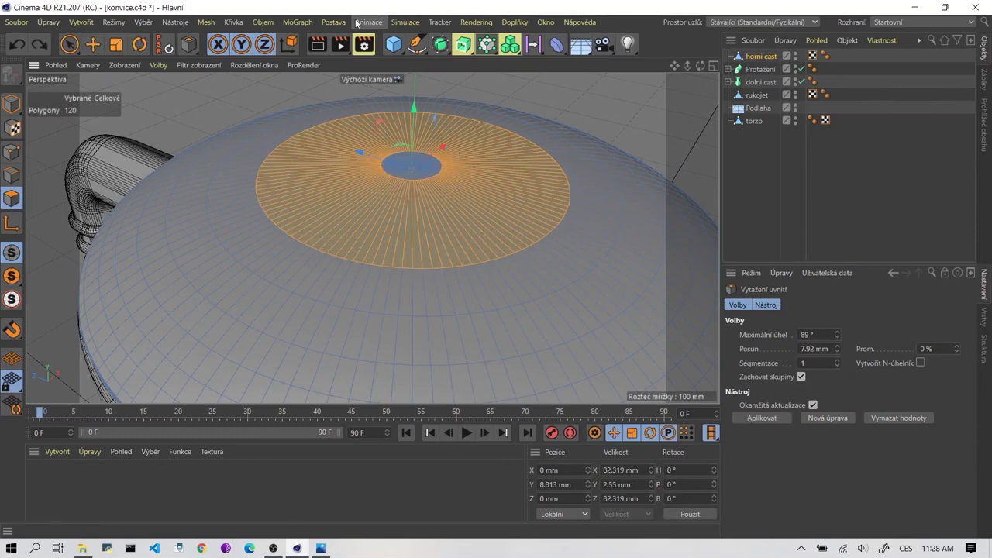
drag(206, 173, 294, 184)
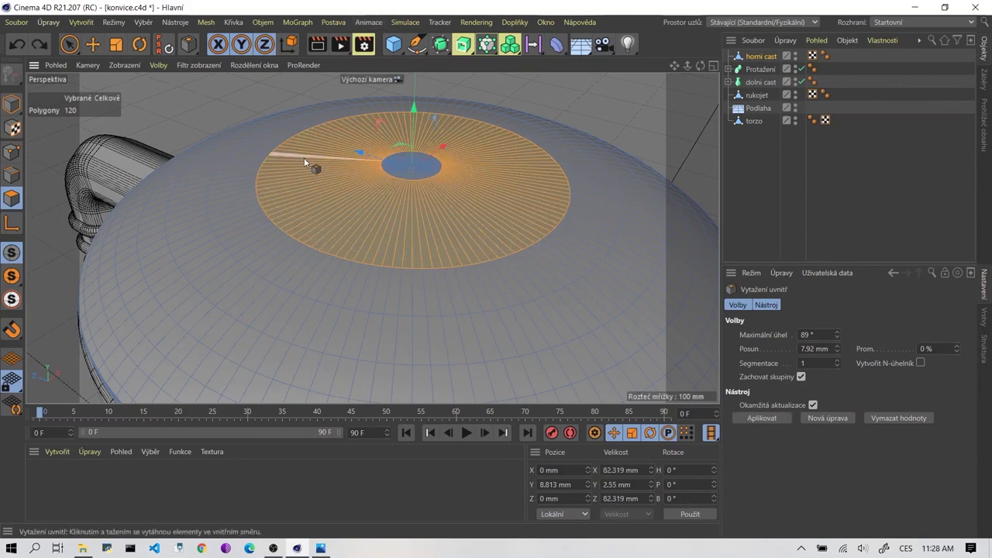
right_click(326, 186)
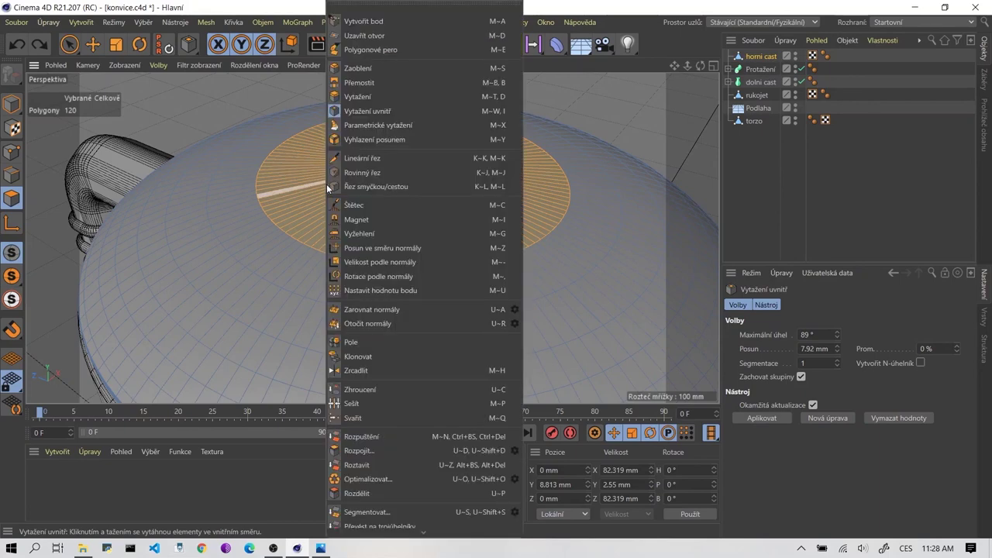
Loop-cut through the selected centre ring, splitting its 120 polygons into 240.
click(407, 188)
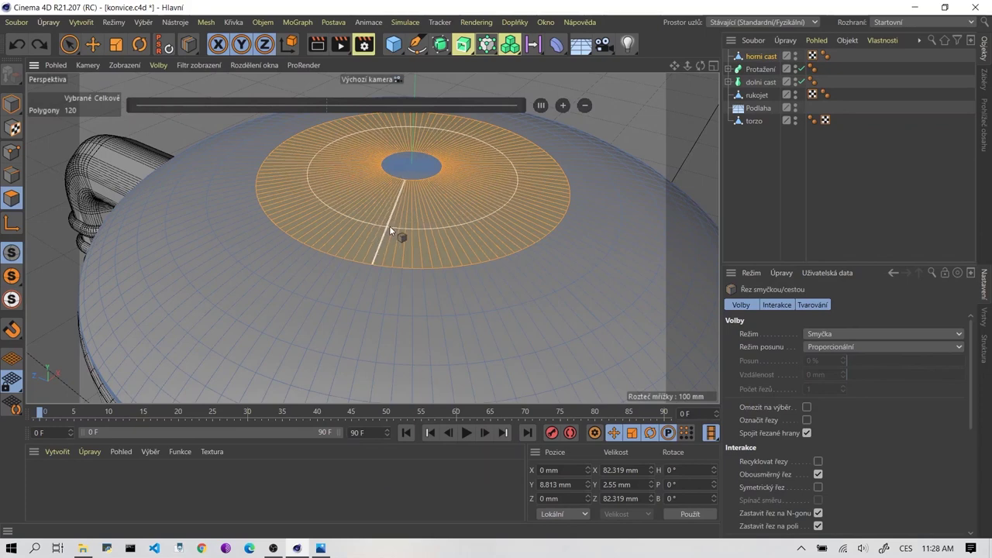
click(394, 218)
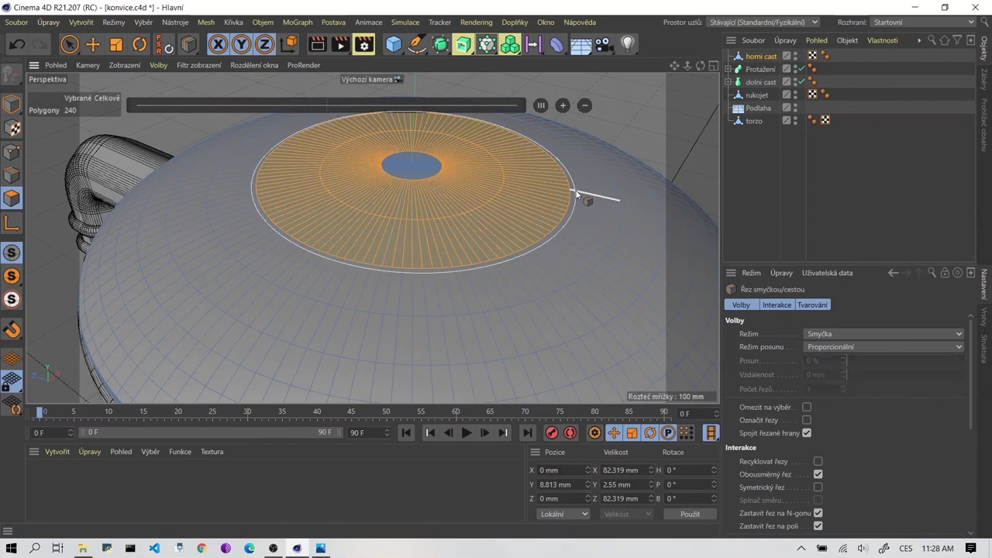
click(91, 47)
click(184, 211)
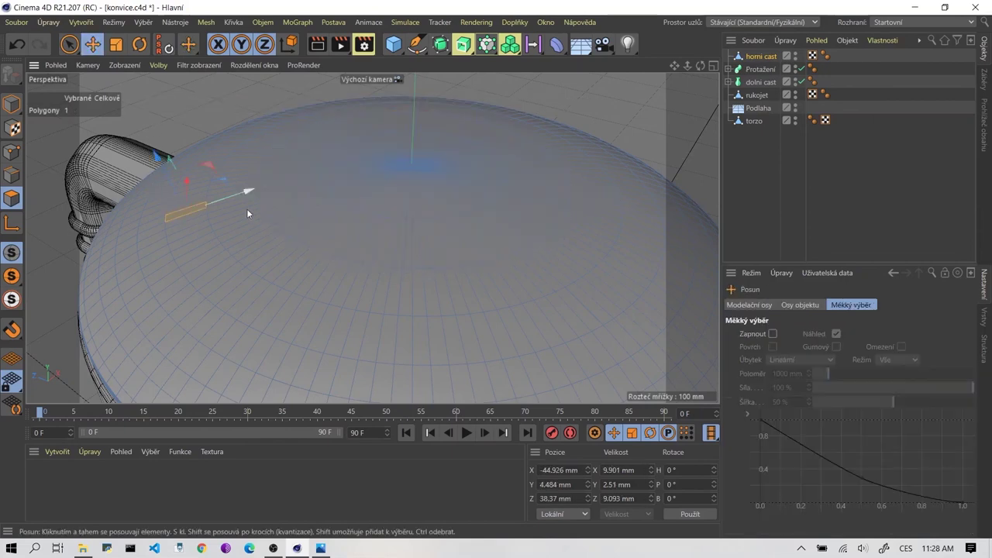
Loop-select the two inner polygon rings at the centre of the lid top.
key(u)
key(l)
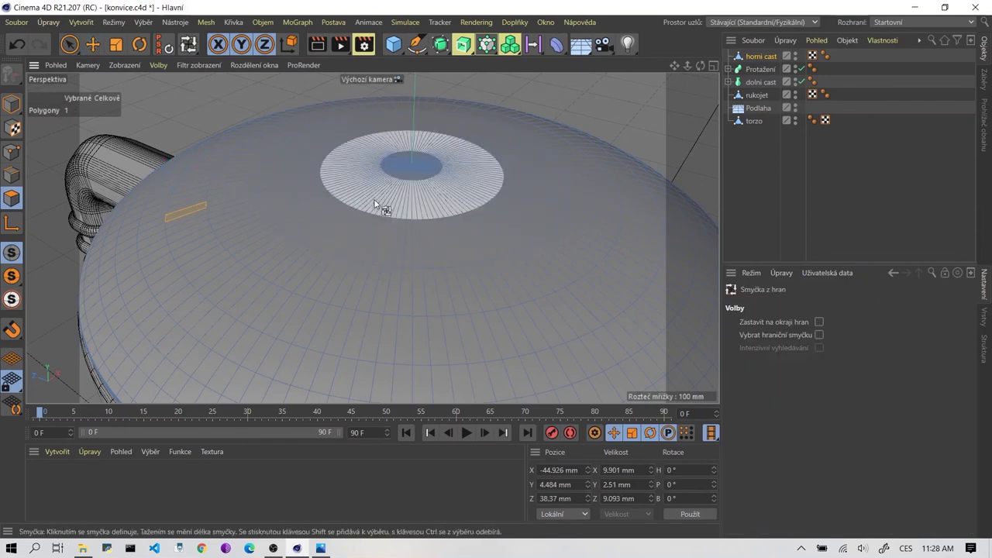
click(441, 171)
shift+click(427, 171)
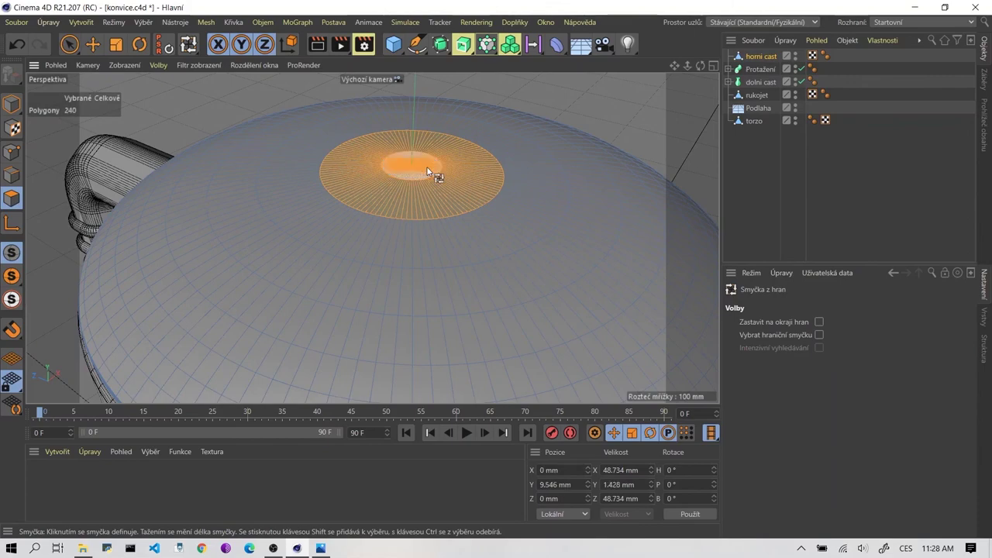
key(s)
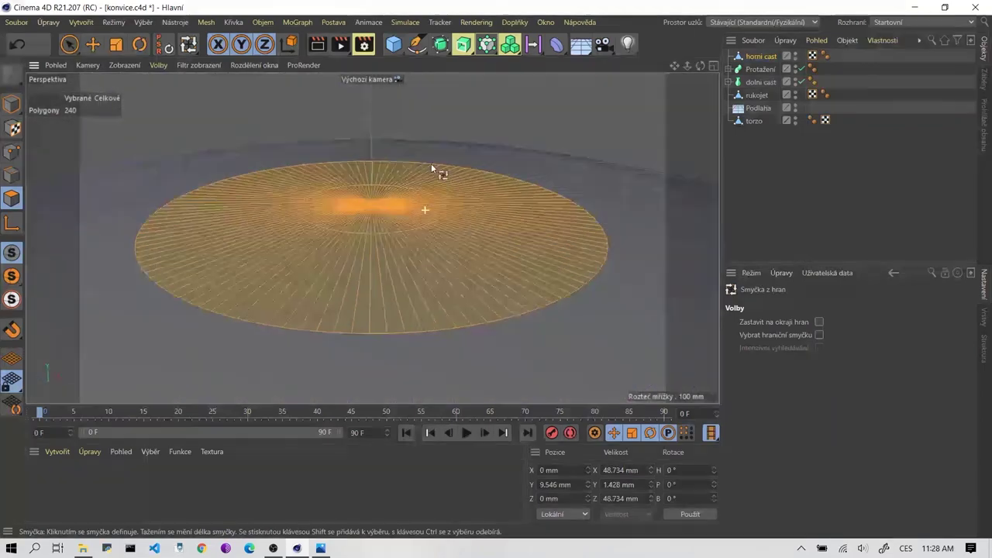
mouse_move(431, 163)
alt+mouse_down()
mouse_move(444, 148)
mouse_move(439, 162)
alt+mouse_up()
Extrude the selected central disc upward by 1.6 mm and check it in four views.
right_click(289, 195)
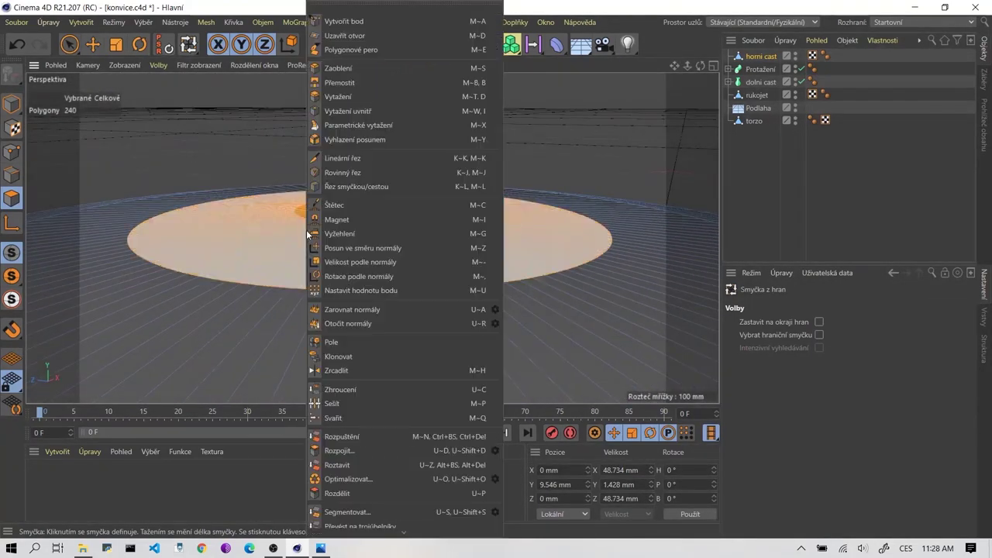
click(356, 95)
right_click(345, 219)
click(376, 99)
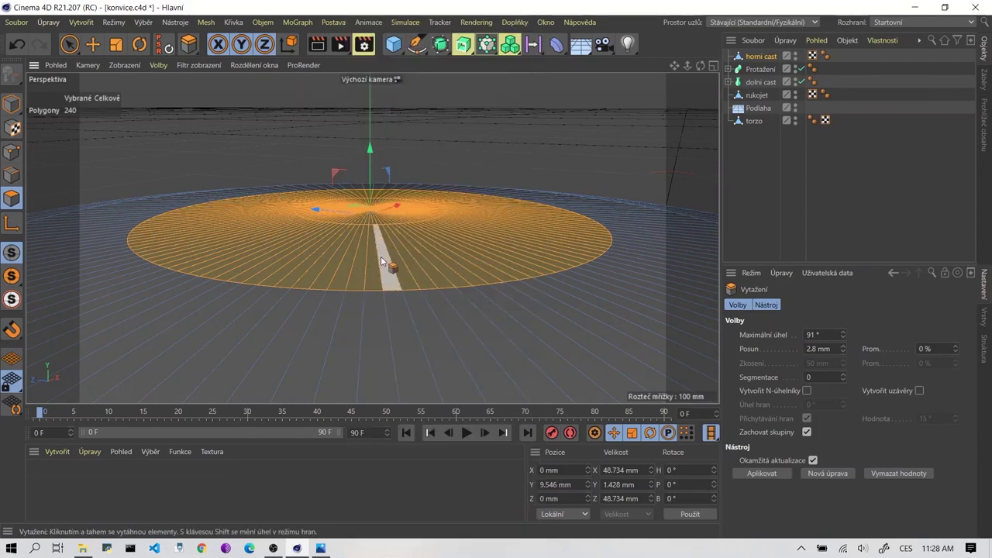
drag(384, 256, 403, 256)
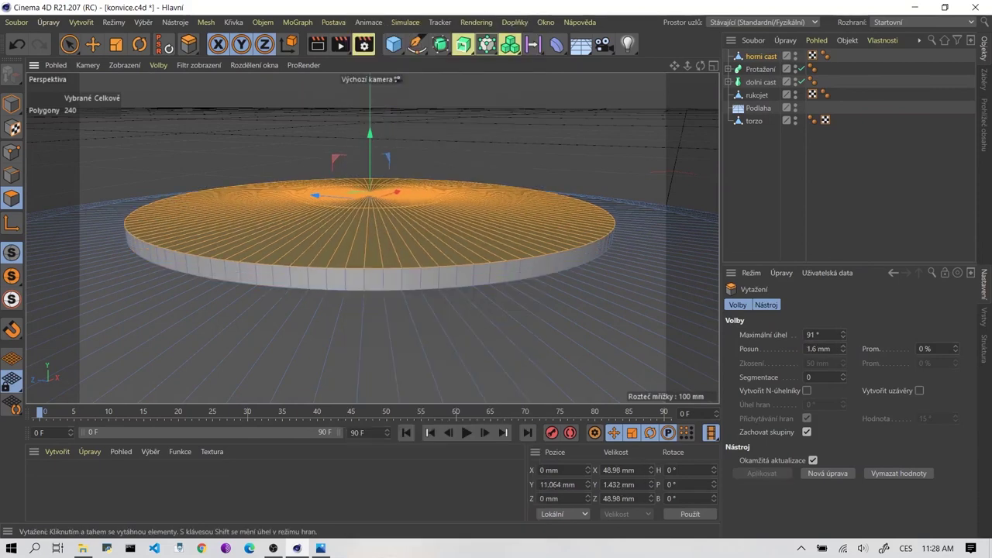
middle_click(376, 279)
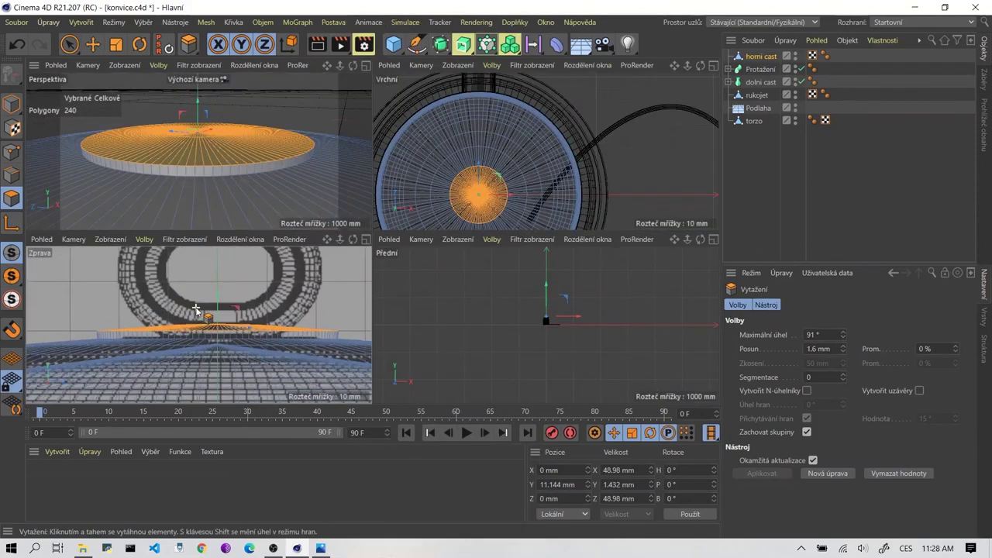
scroll(196, 310, up, 1)
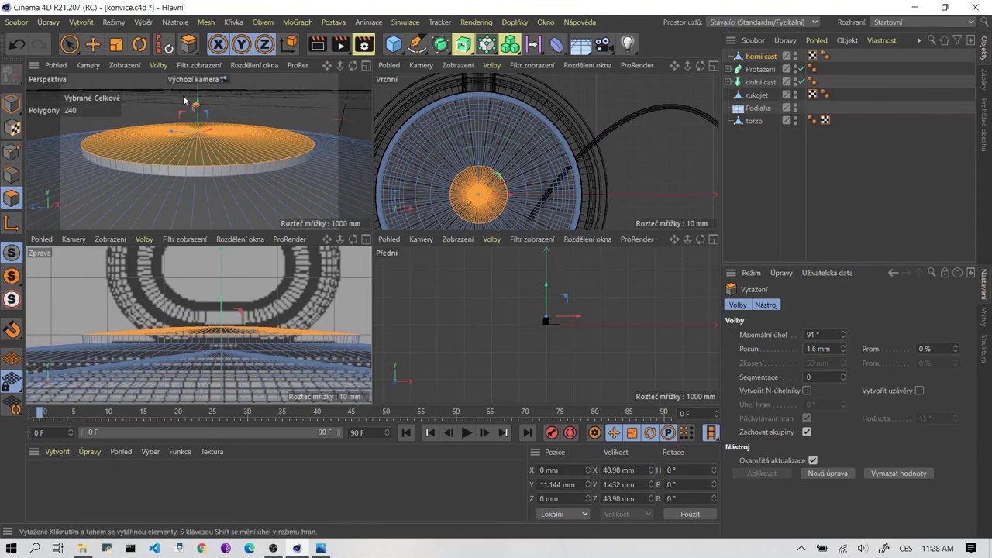
scroll(192, 151, up, 3)
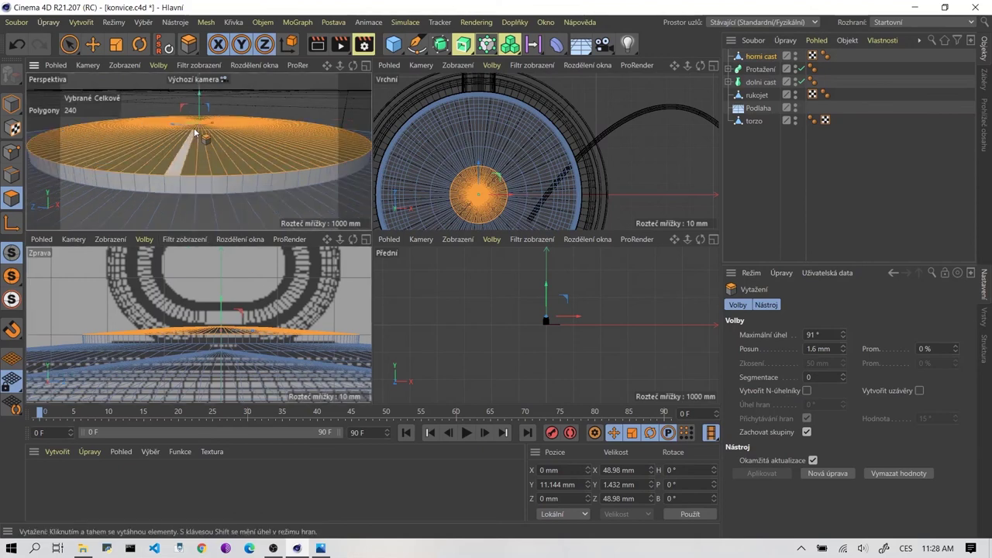
alt+drag(178, 129, 190, 148)
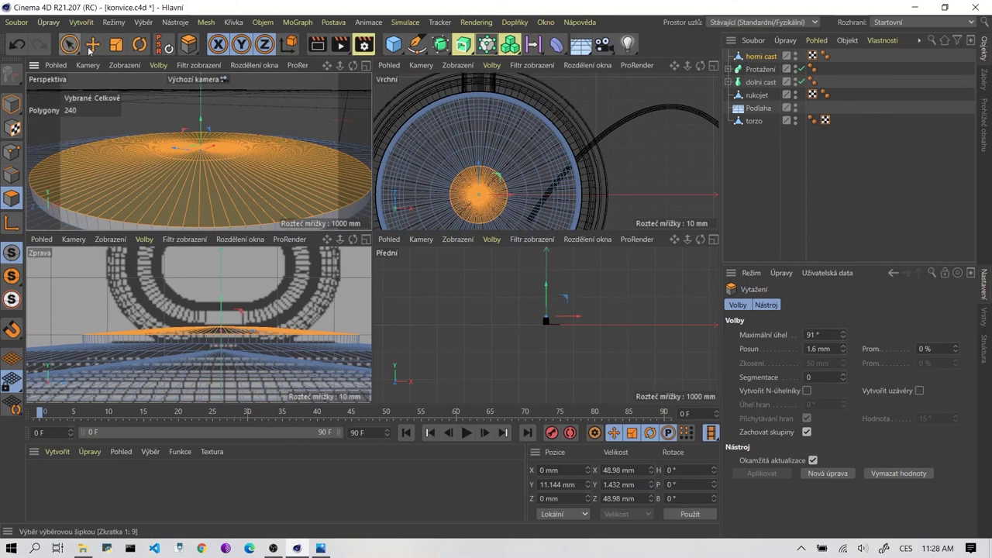
click(11, 172)
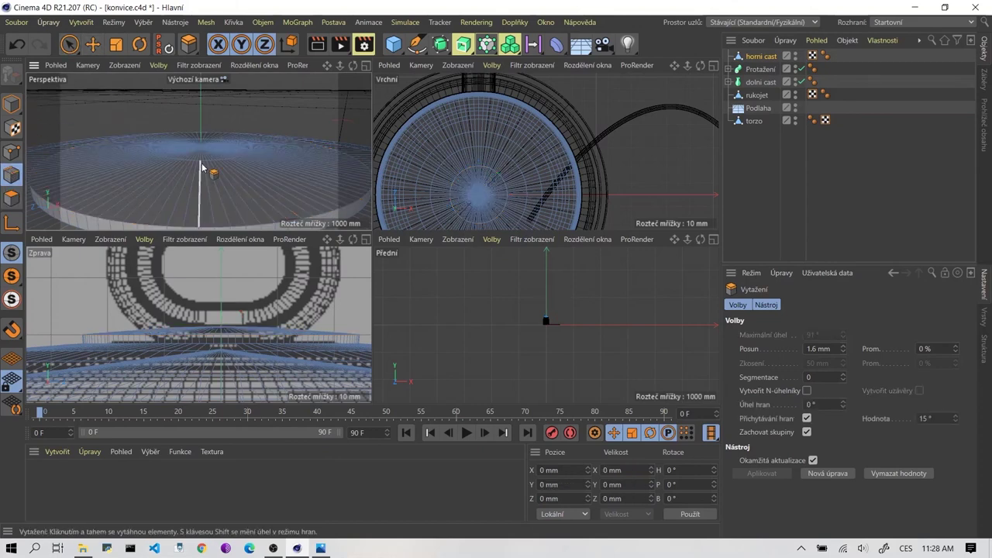
Loop-select the 120-edge ring near the disc centre and move it down about 1.4 mm to Y 10.292 mm.
key(u)
key(l)
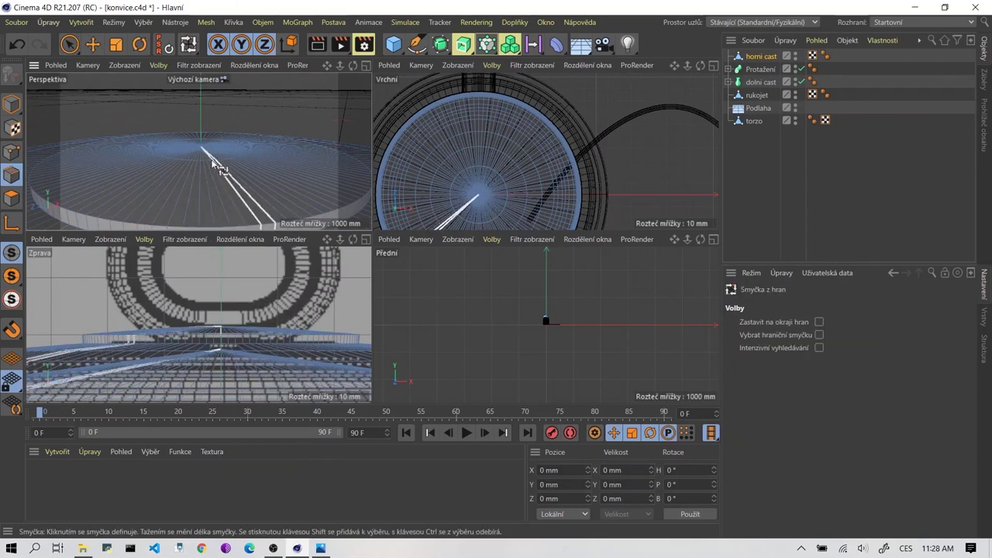
click(213, 164)
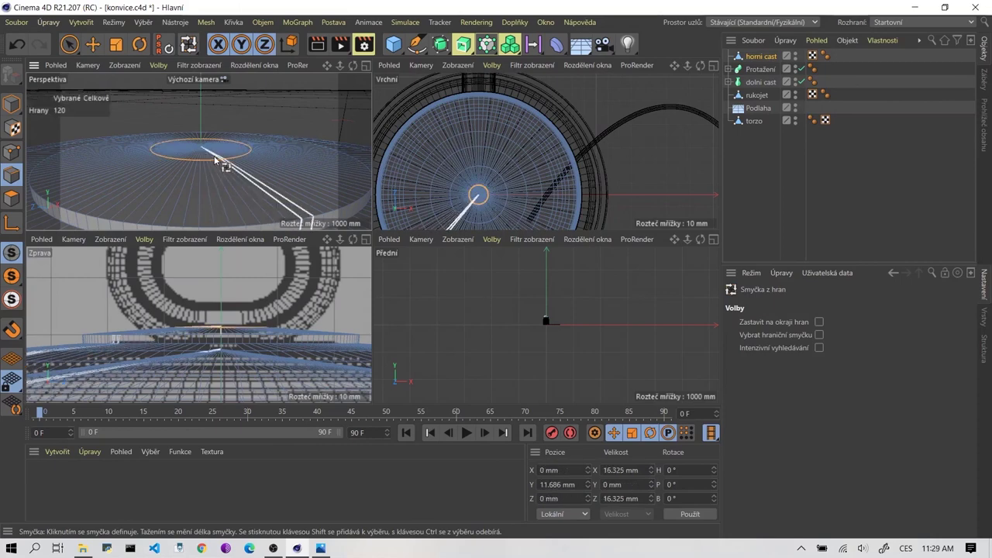
click(242, 161)
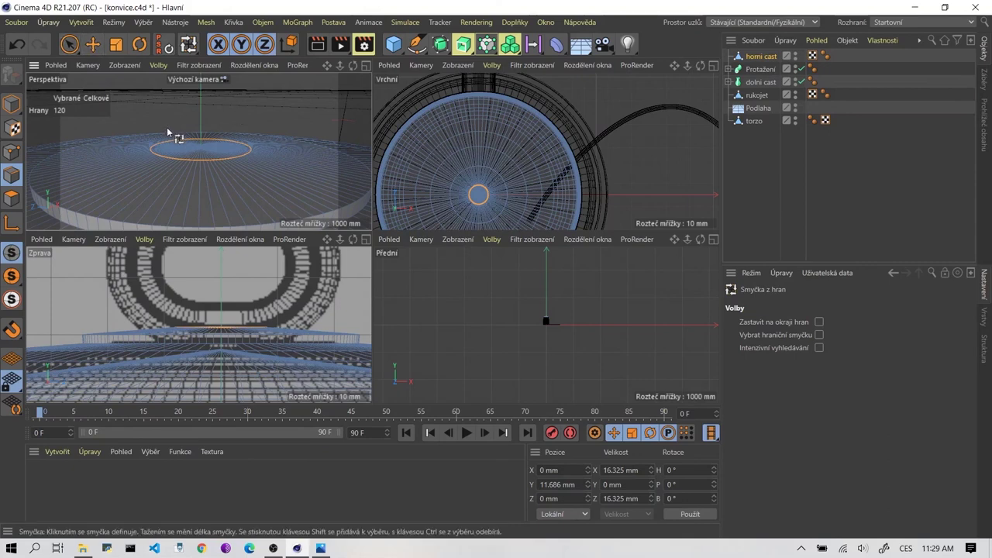
click(92, 44)
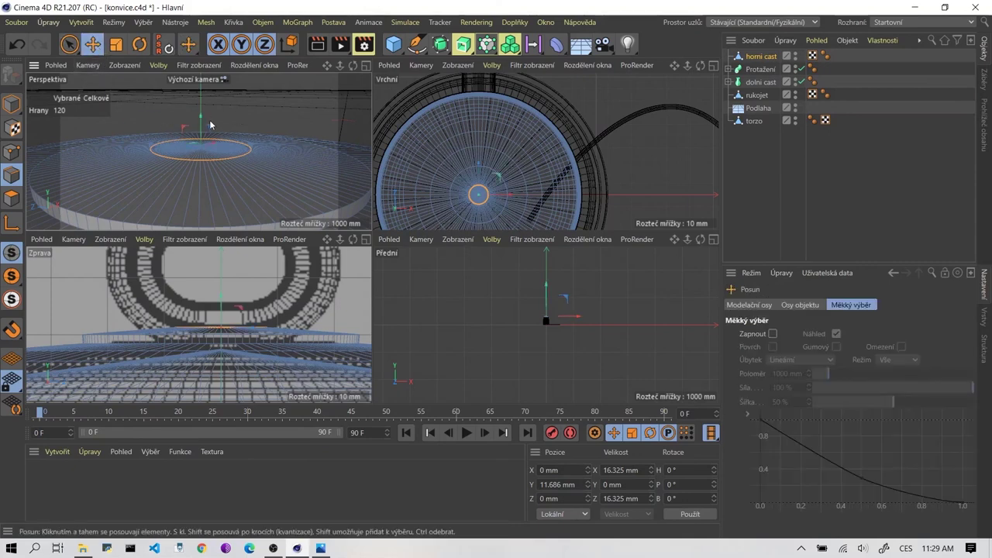
drag(198, 117, 205, 126)
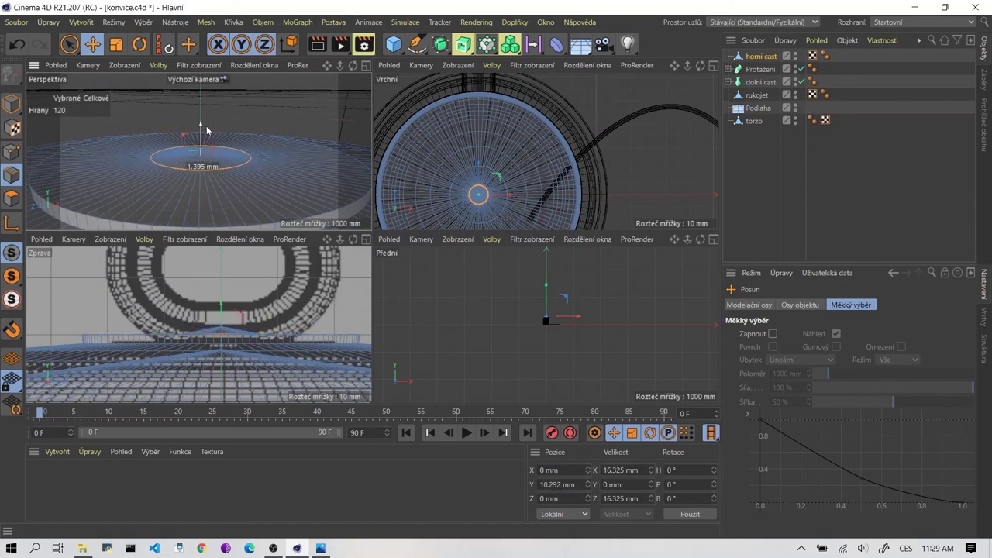
scroll(200, 156, up, 3)
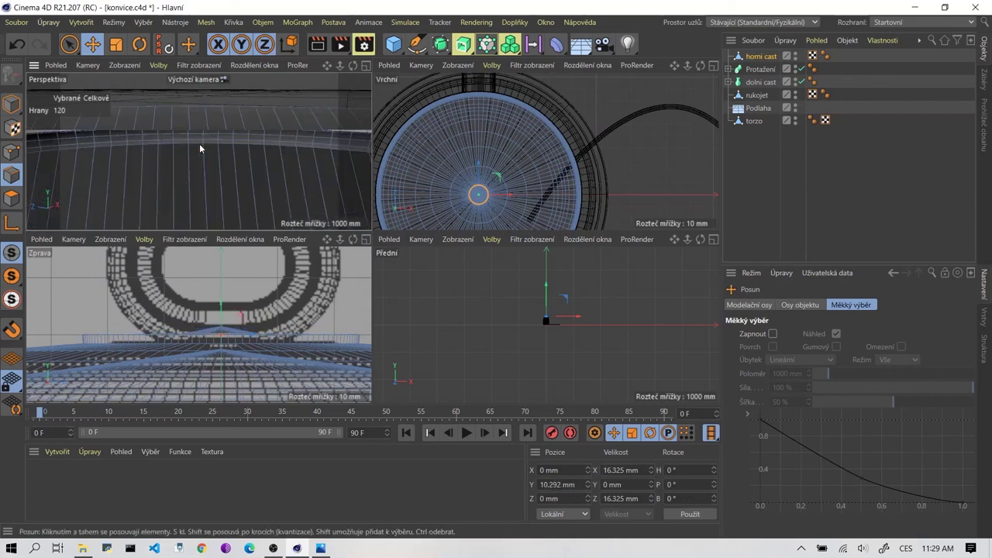
scroll(199, 162, down, 5)
middle_click(198, 166)
In Points mode, pick the disc's centre point and paint-select points around it.
scroll(303, 195, up, 3)
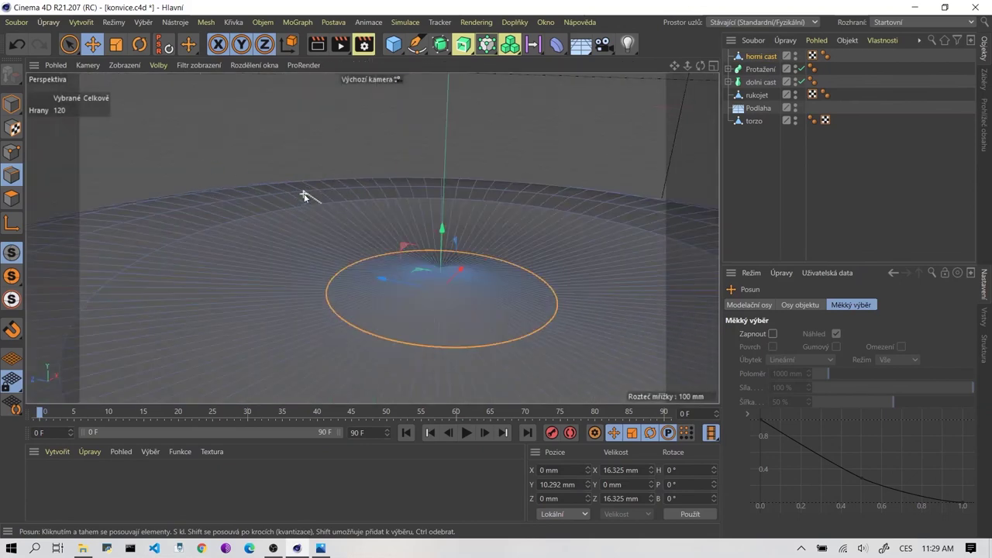
click(12, 152)
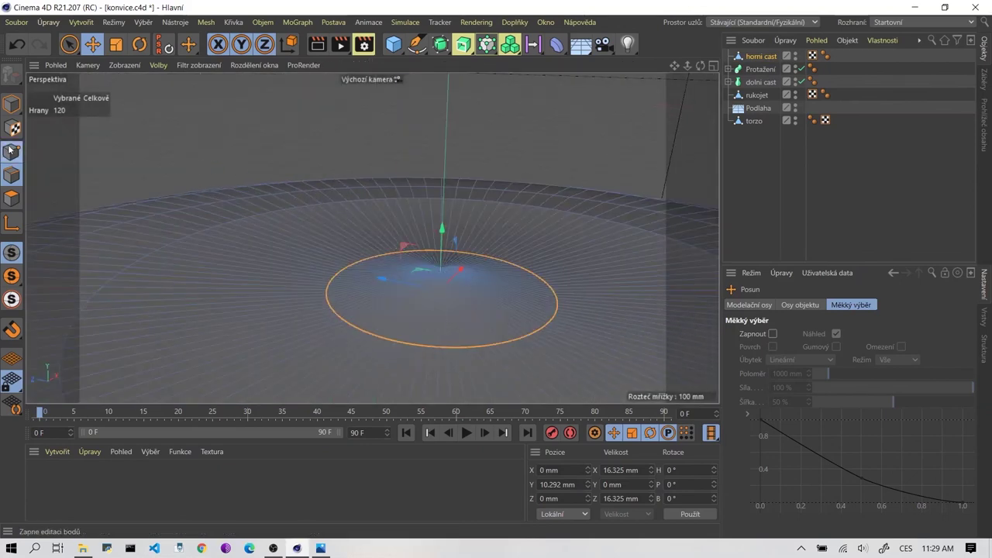
click(439, 270)
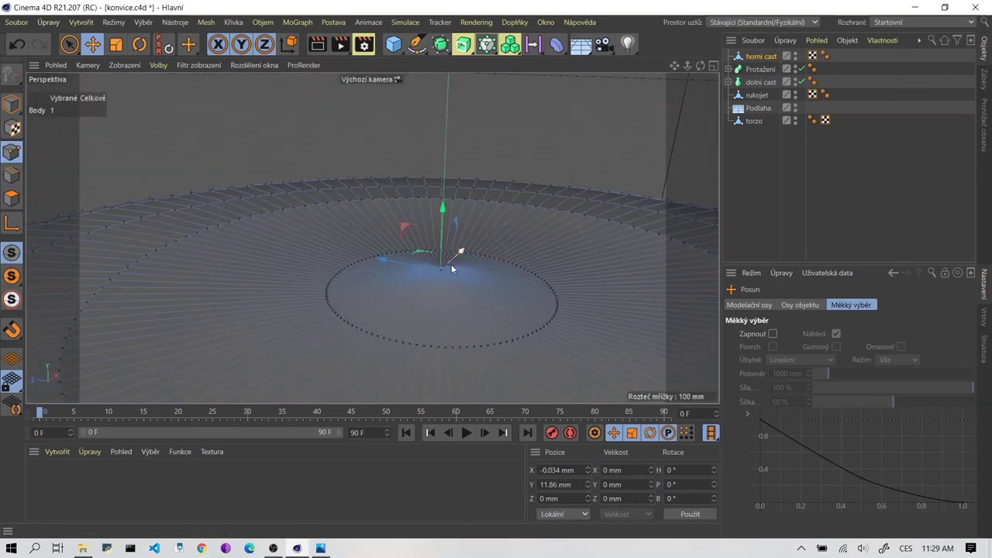
click(69, 44)
scroll(476, 261, up, 2)
click(417, 278)
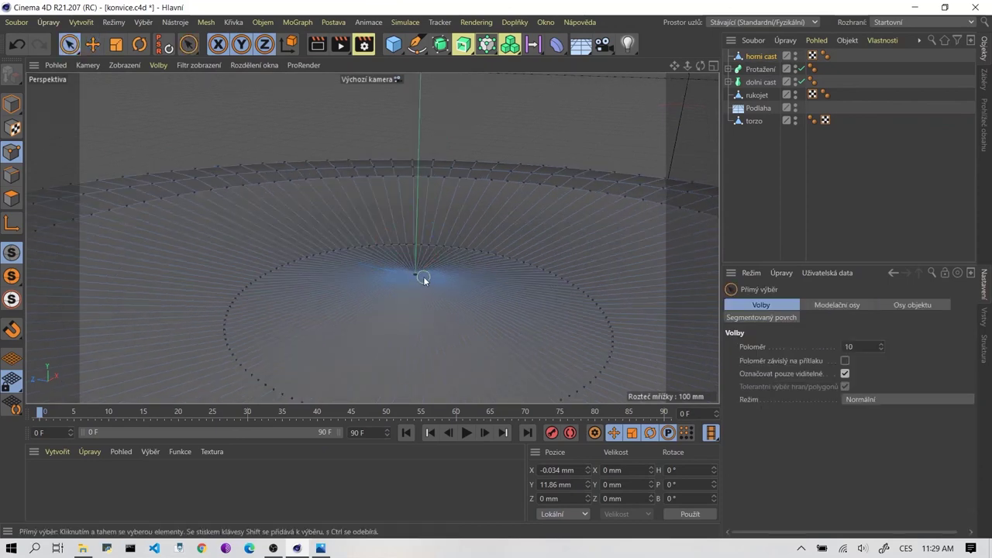
middle_click(365, 220)
scroll(217, 339, up, 3)
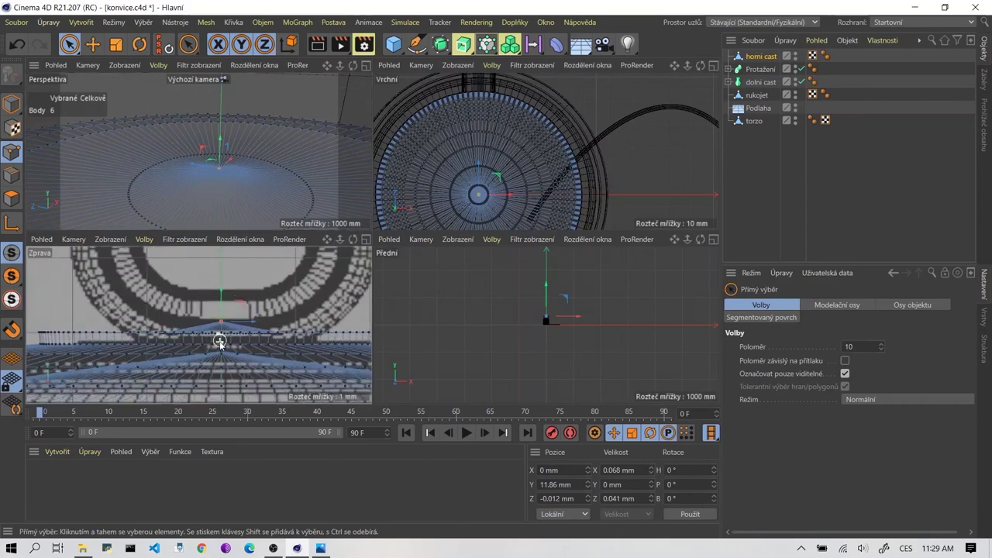
scroll(220, 290, up, 1)
scroll(218, 290, up, 1)
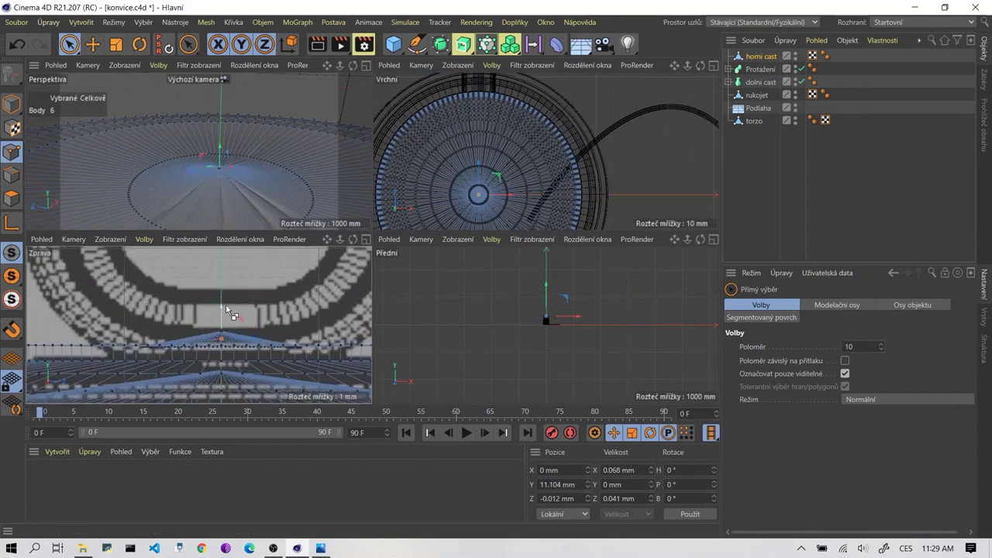
Rectangle-select all points inside the inner ring and lower them about 1.7 mm.
click(69, 44)
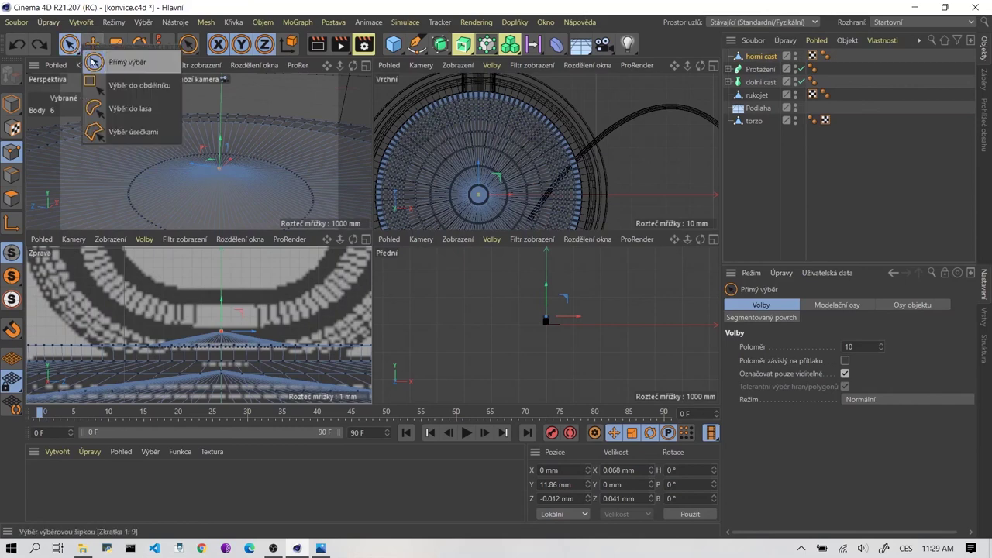
click(137, 84)
scroll(201, 173, up, 2)
scroll(201, 176, up, 1)
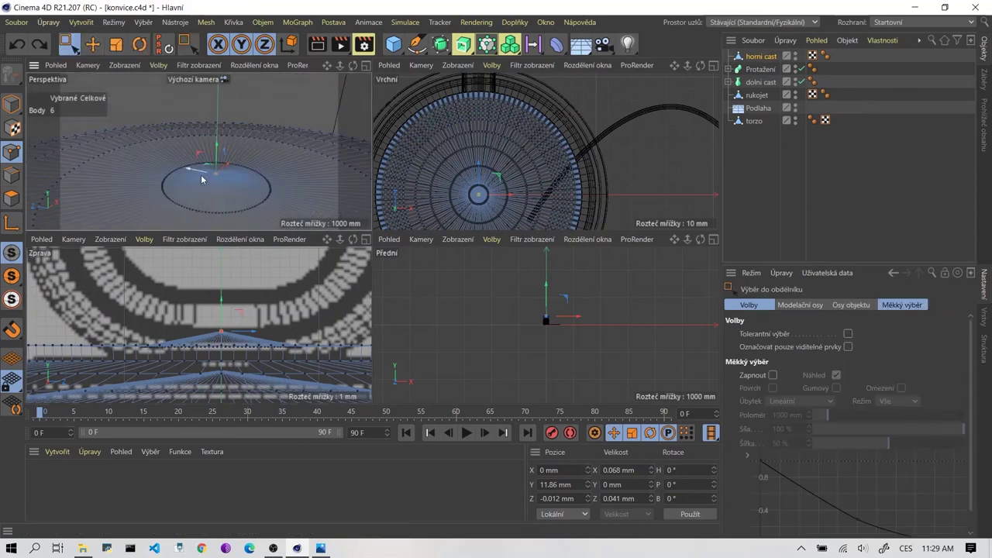
scroll(204, 185, up, 1)
drag(204, 163, 228, 185)
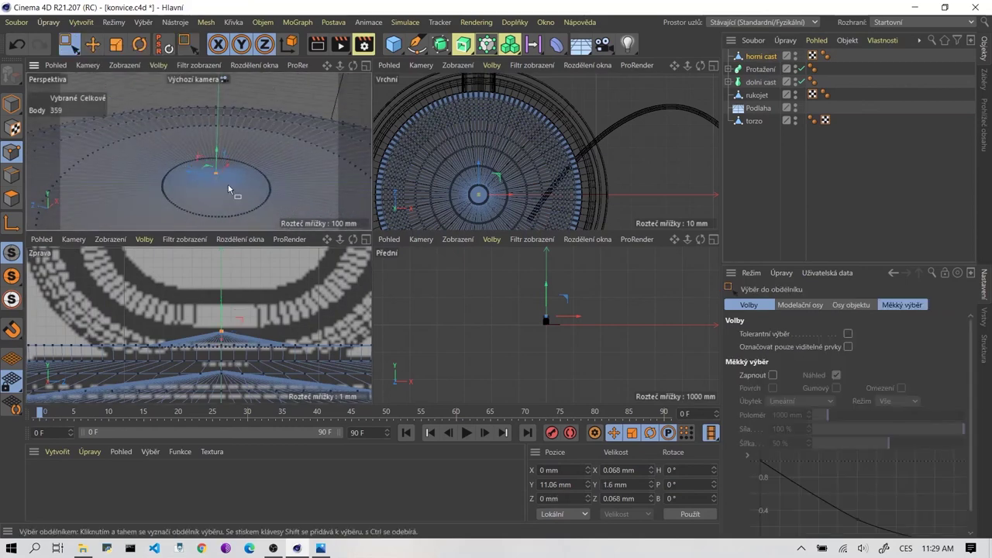
click(93, 48)
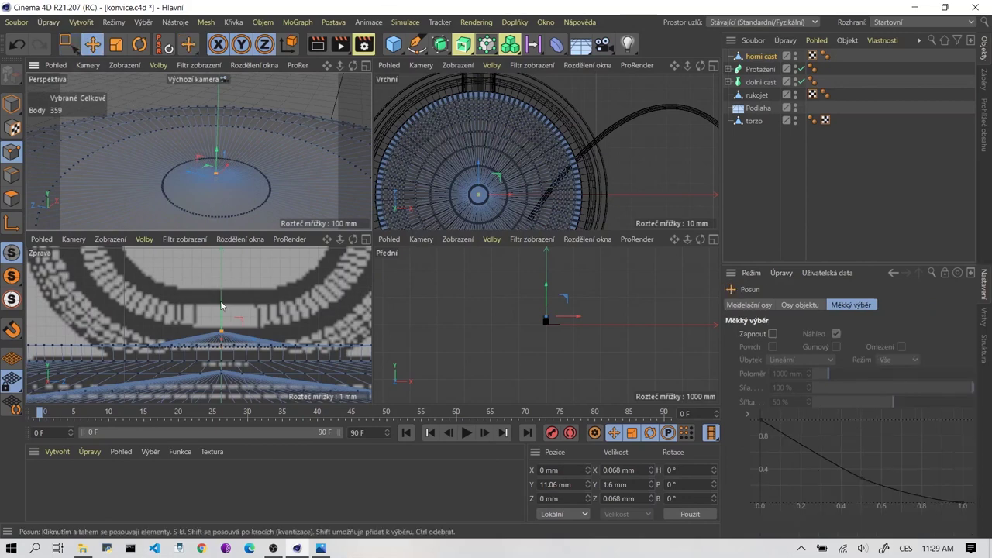
drag(223, 311, 228, 323)
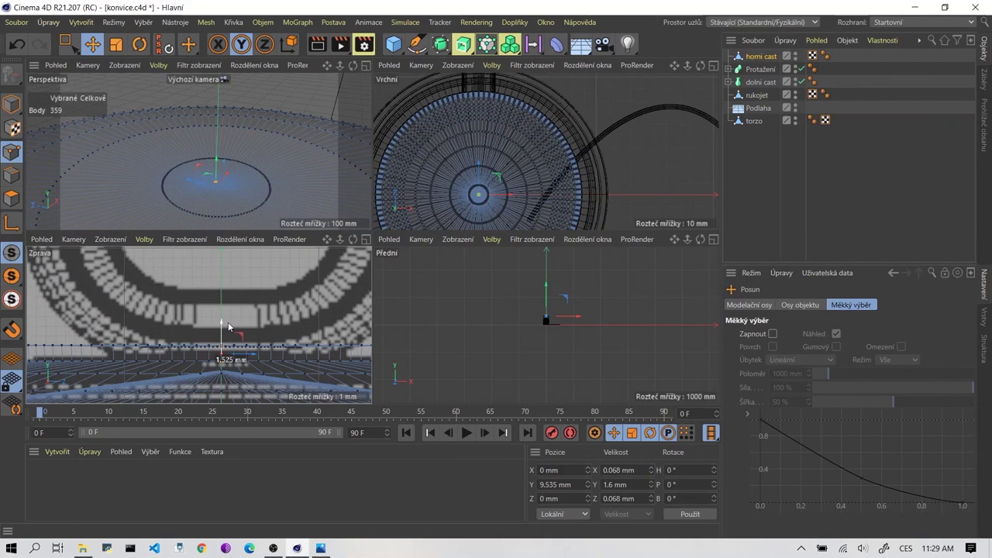
Clear the point selection, return to Model mode and select the Podlaha object.
click(256, 173)
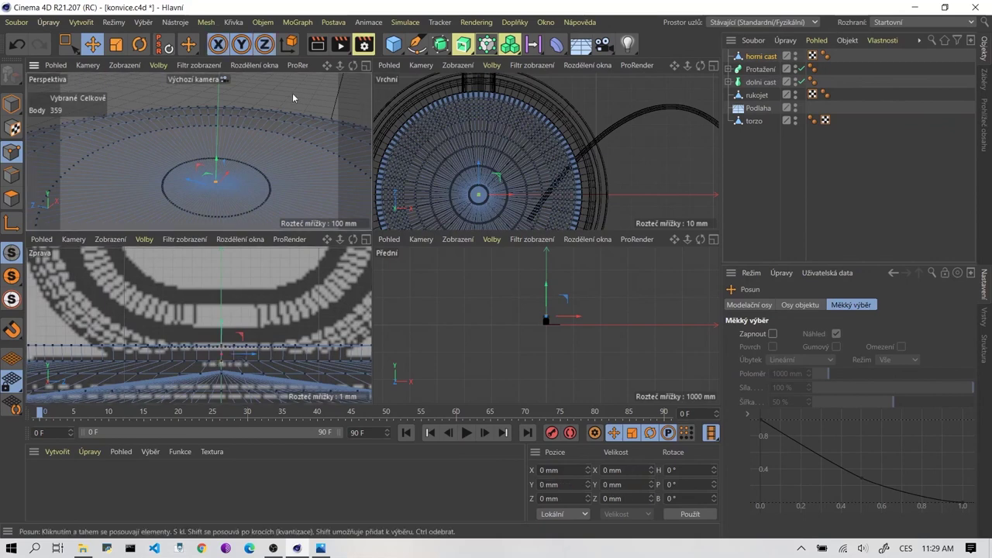
middle_click(260, 143)
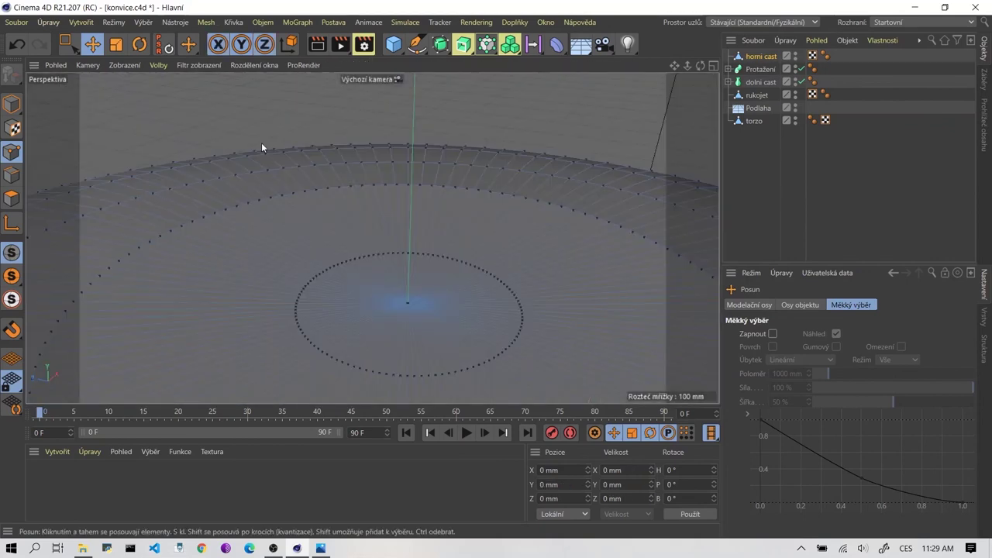
scroll(322, 200, down, 2)
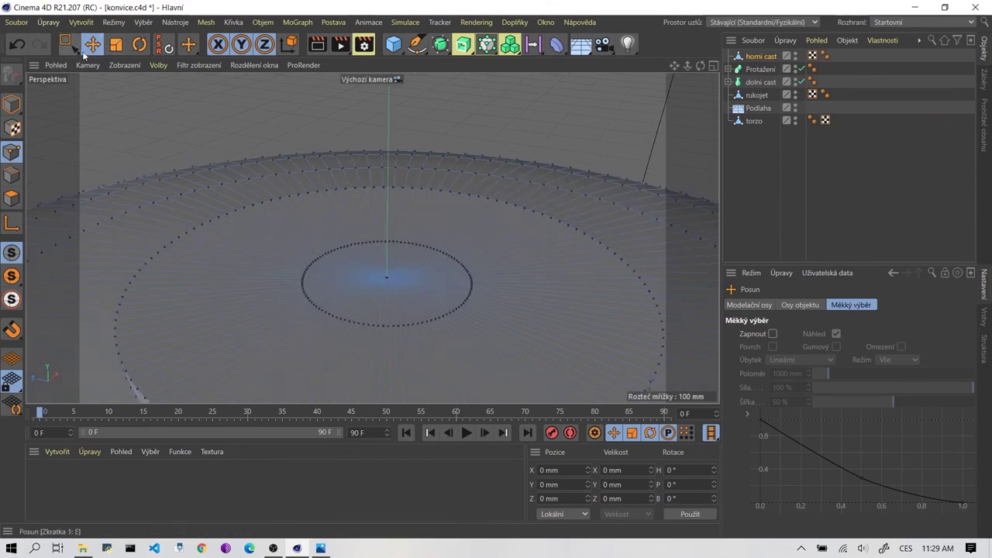
click(11, 105)
click(186, 147)
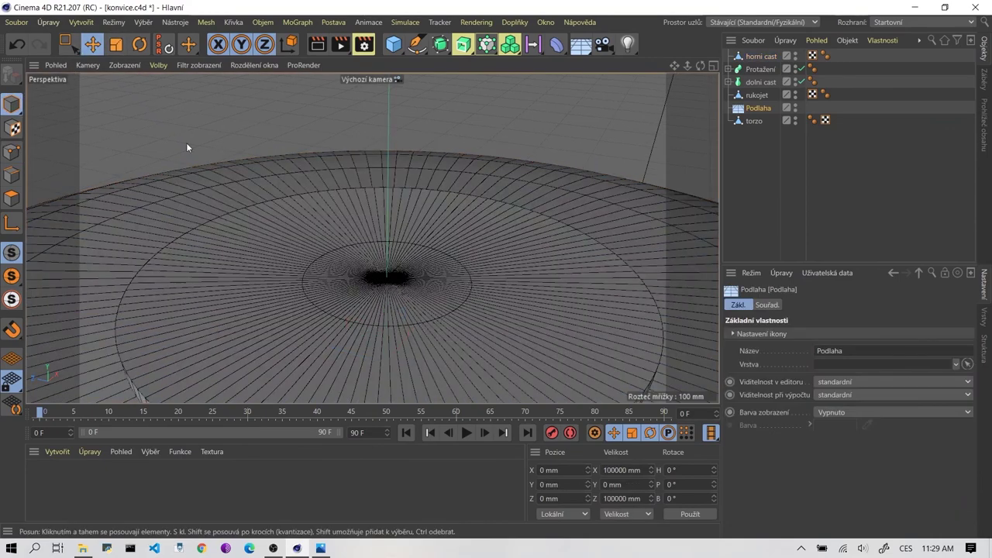
scroll(186, 147, down, 5)
scroll(199, 167, up, 2)
scroll(199, 167, up, 2)
scroll(199, 167, up, 3)
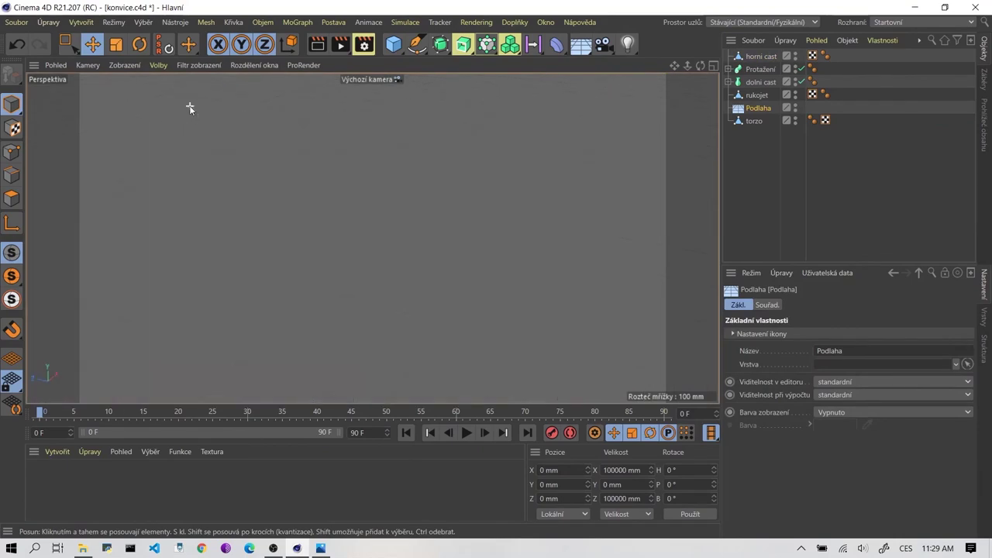
scroll(286, 176, down, 3)
Select horni cast, zoom onto the lid top, and switch to Edges mode.
click(338, 222)
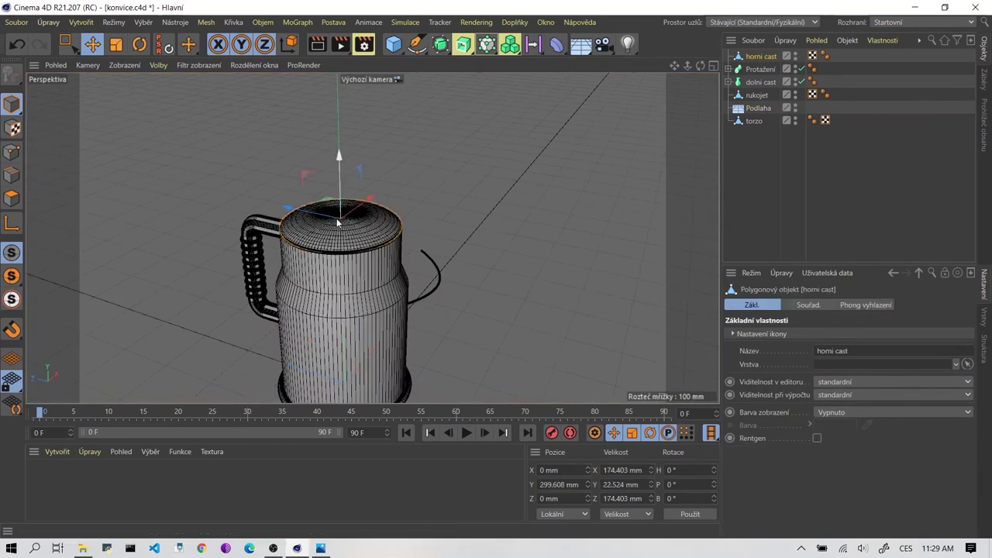
scroll(349, 219, up, 2)
scroll(350, 221, up, 1)
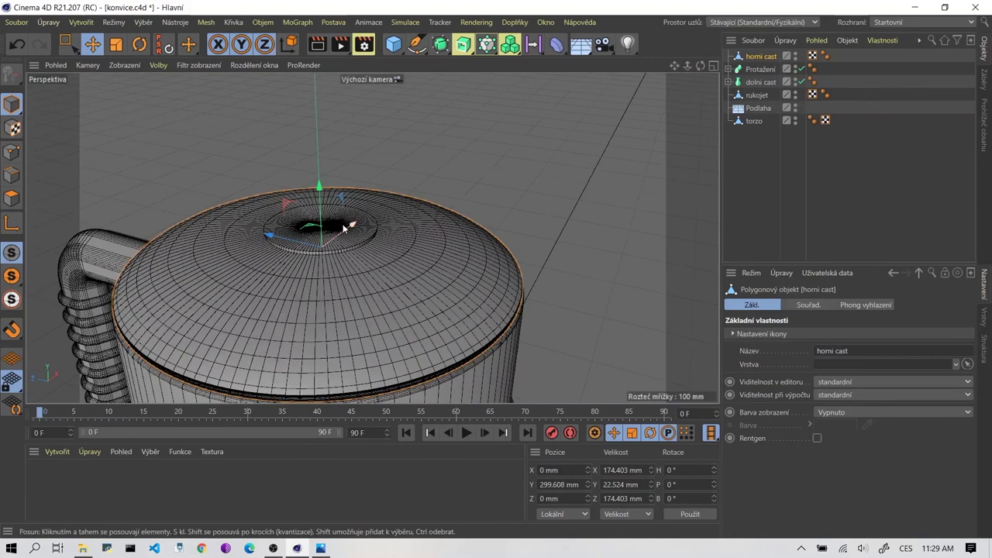
scroll(346, 240, up, 2)
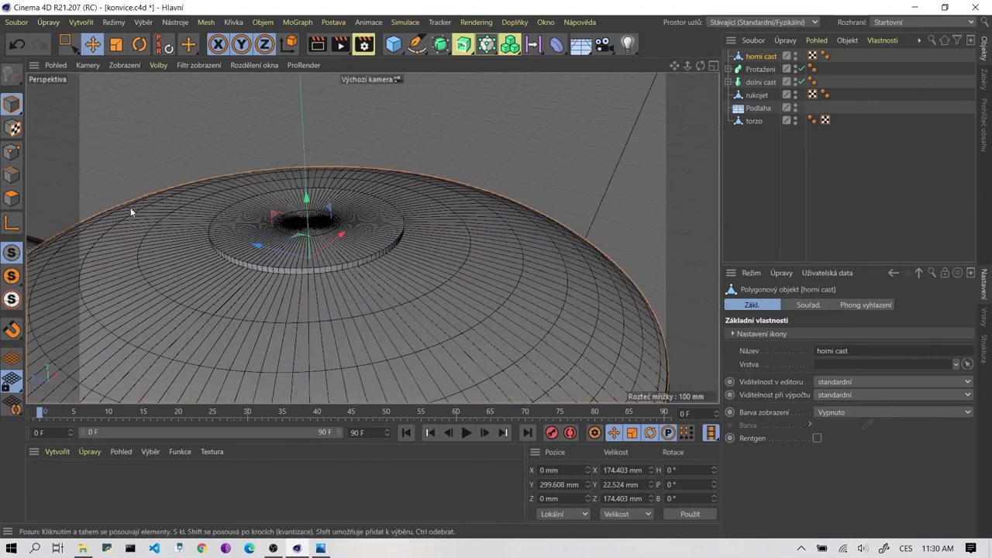
click(12, 175)
scroll(363, 266, up, 1)
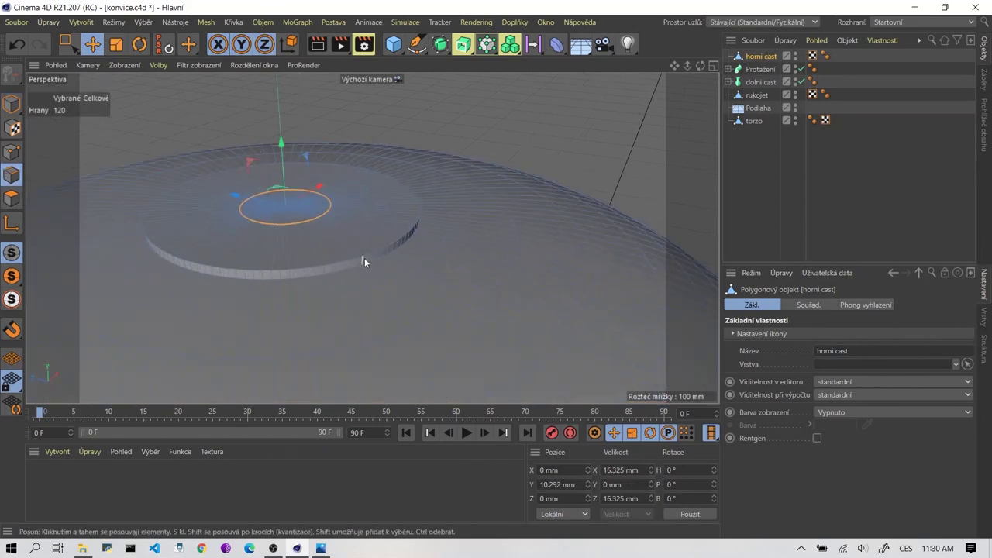
Loop-select the small disc's upper and lower rim edge loops.
key(u)
key(l)
click(369, 262)
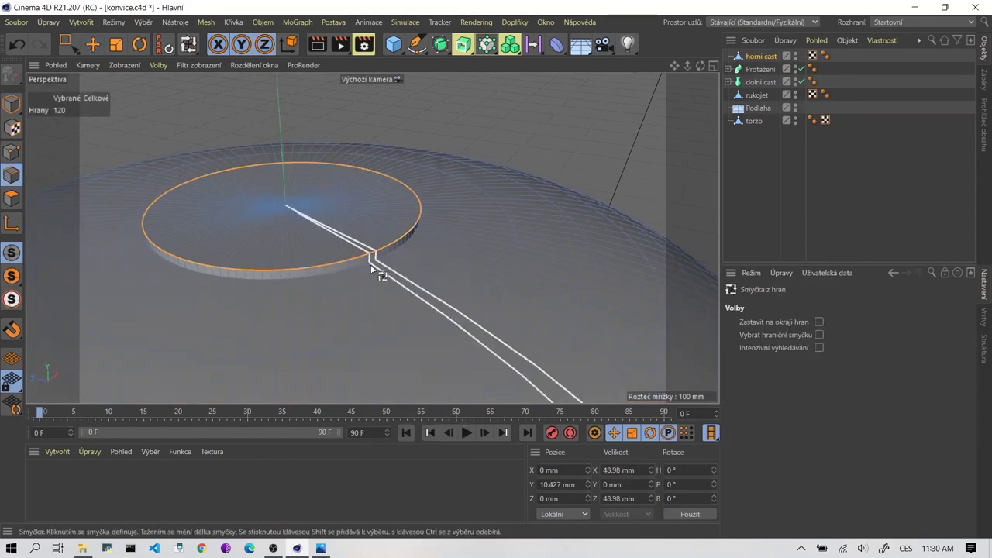
shift+click(366, 264)
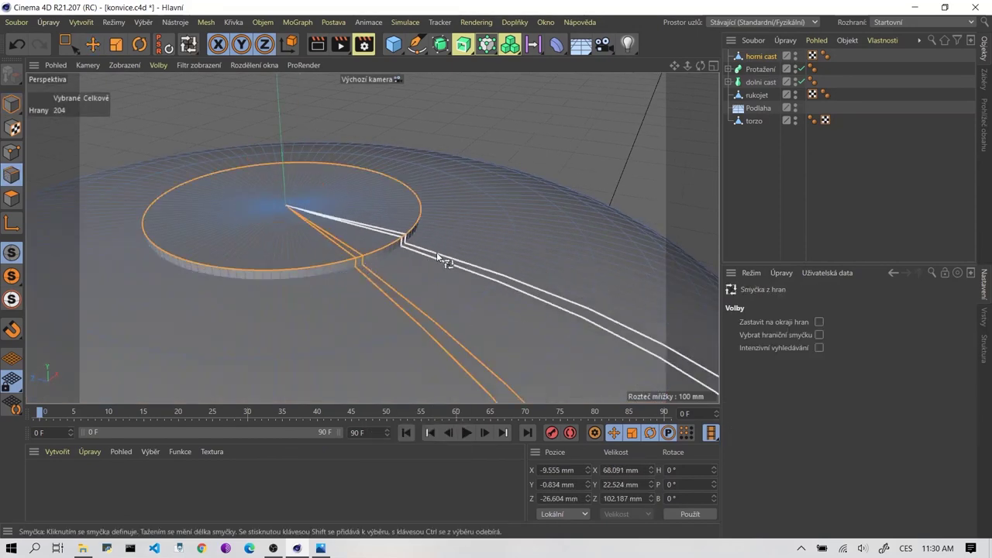
key(ctrl+z)
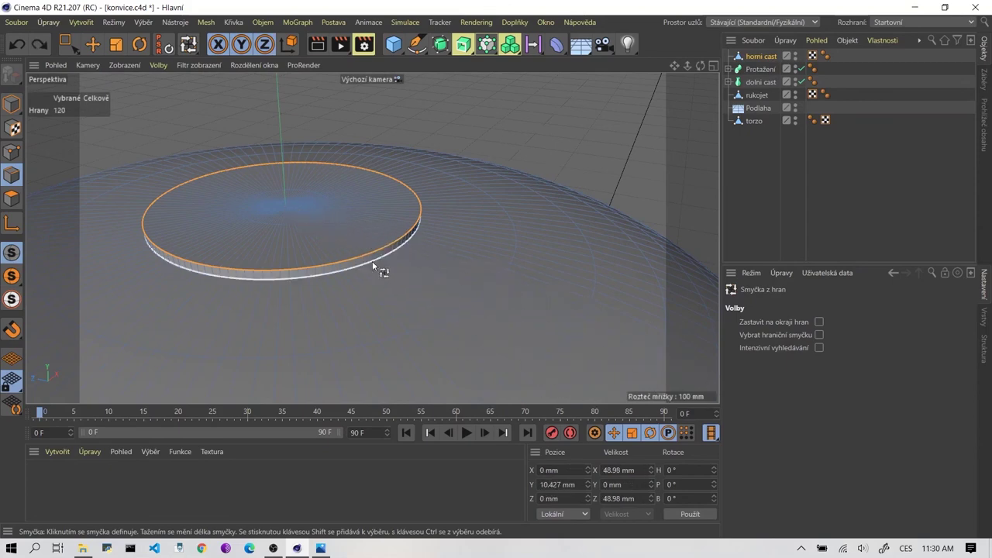
shift+click(373, 265)
scroll(383, 251, up, 2)
scroll(393, 233, up, 2)
scroll(393, 272, up, 1)
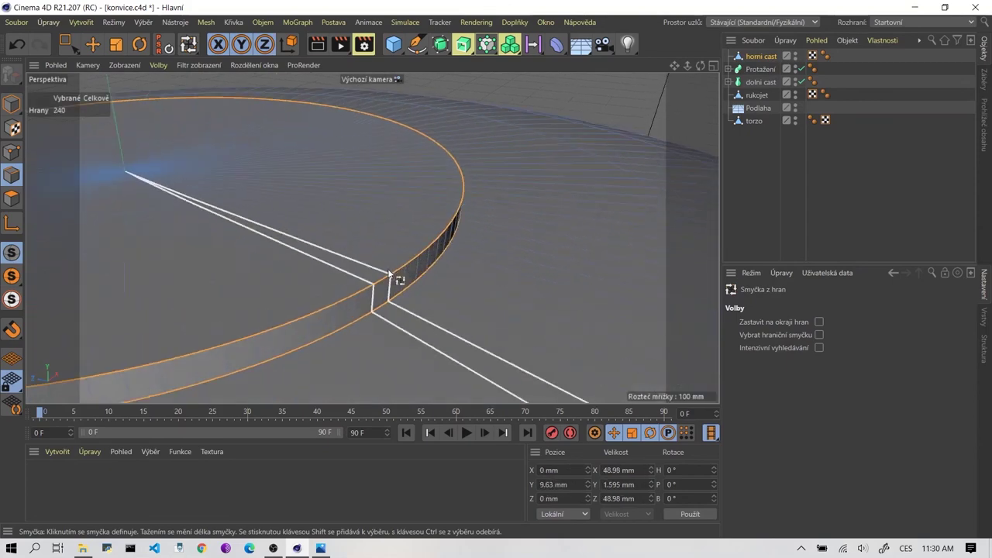
Bevel both rim loops with Zaoblení to 0.332 mm and 4 subdivisions, then deselect.
right_click(390, 276)
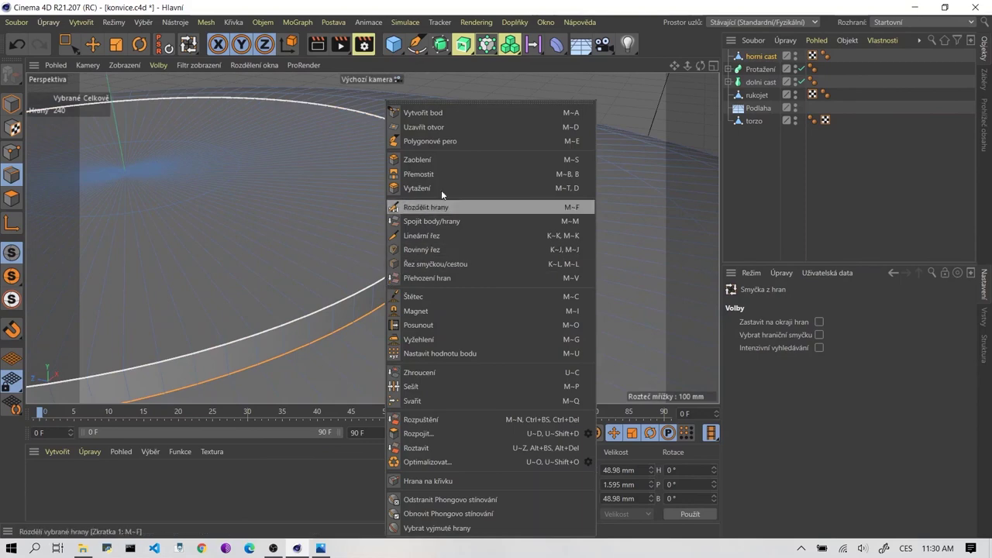
click(427, 160)
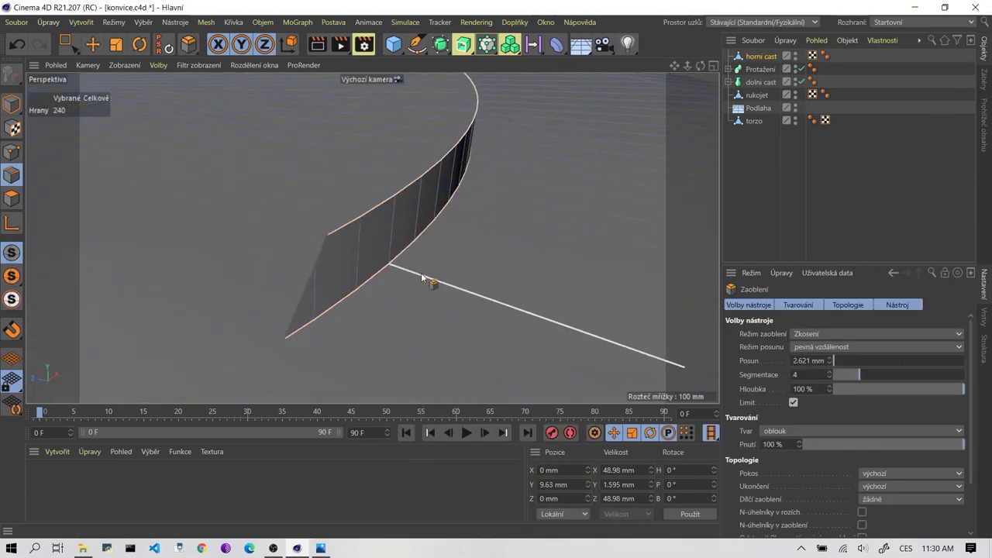
mouse_move(449, 275)
mouse_down()
mouse_move(388, 212)
mouse_move(388, 222)
mouse_move(409, 203)
mouse_up()
scroll(410, 200, down, 4)
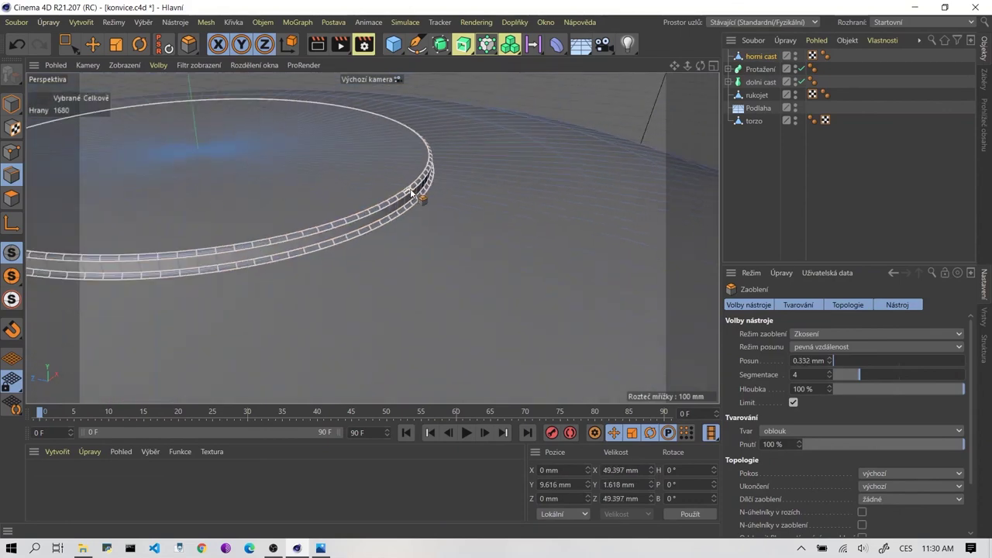
scroll(312, 179, down, 3)
scroll(409, 206, down, 2)
scroll(409, 207, down, 3)
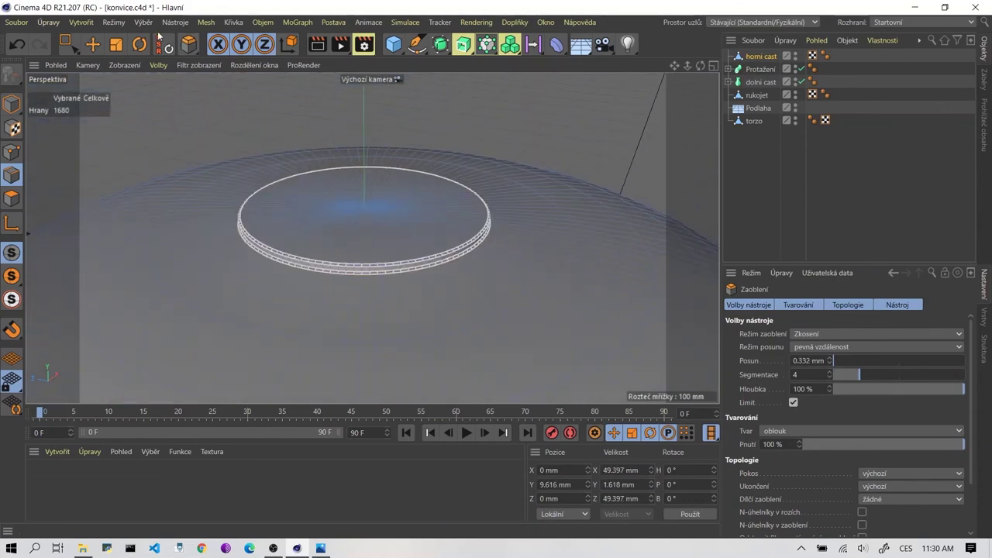
click(91, 44)
click(550, 124)
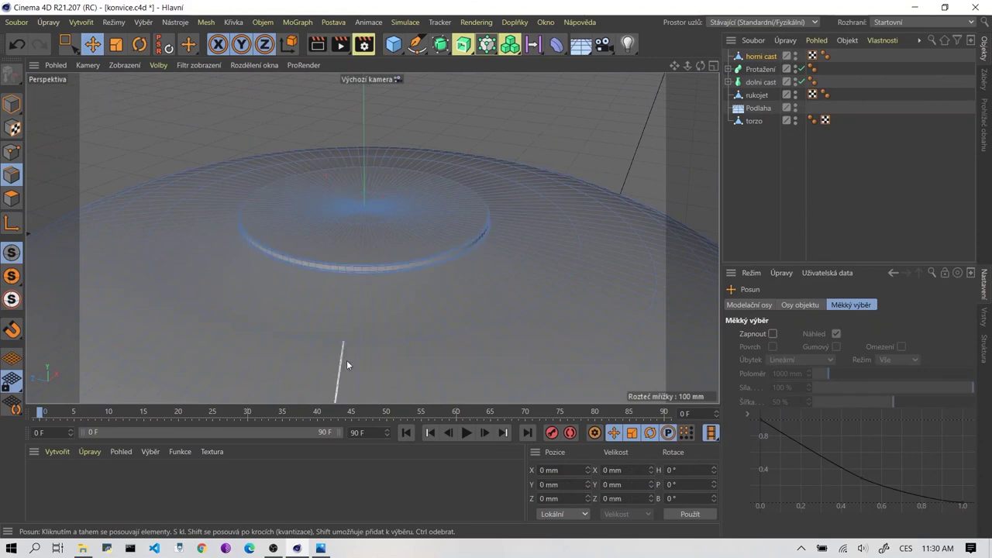
Check the 01.jpg kettle reference photo, then minimise it.
click(320, 548)
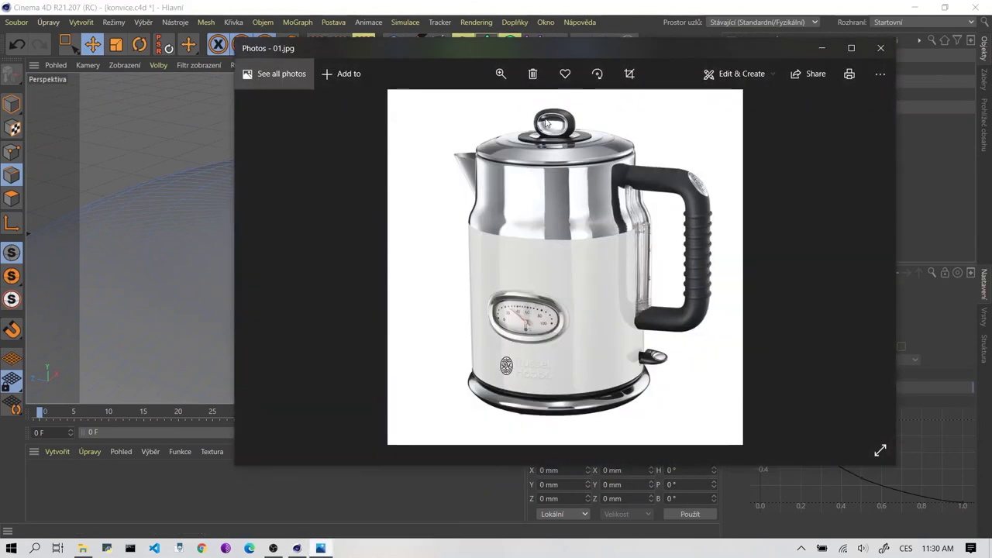
click(821, 48)
scroll(356, 186, down, 3)
scroll(359, 208, down, 2)
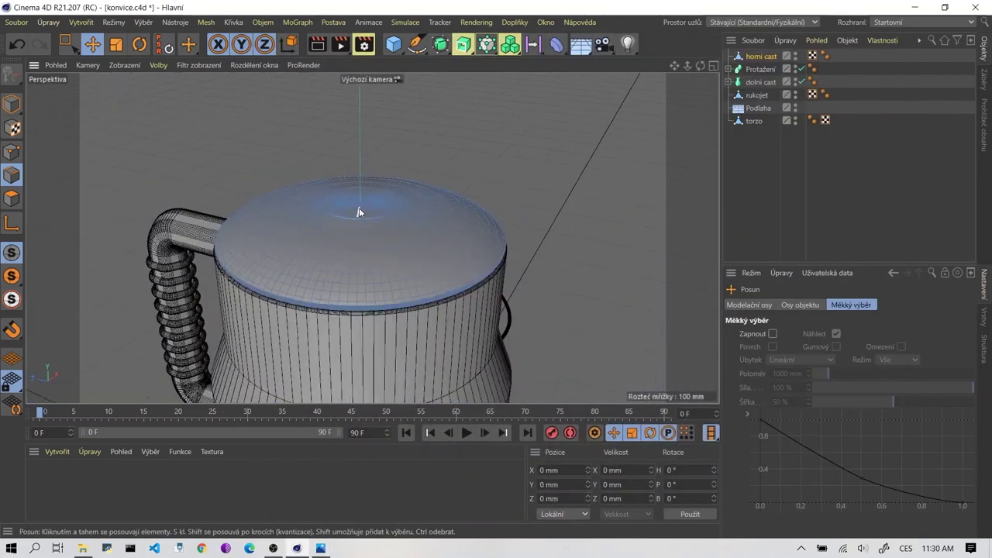
Centre the knob ring in the Zprava (right) view and maximise that view.
middle_click(358, 213)
scroll(260, 299, down, 5)
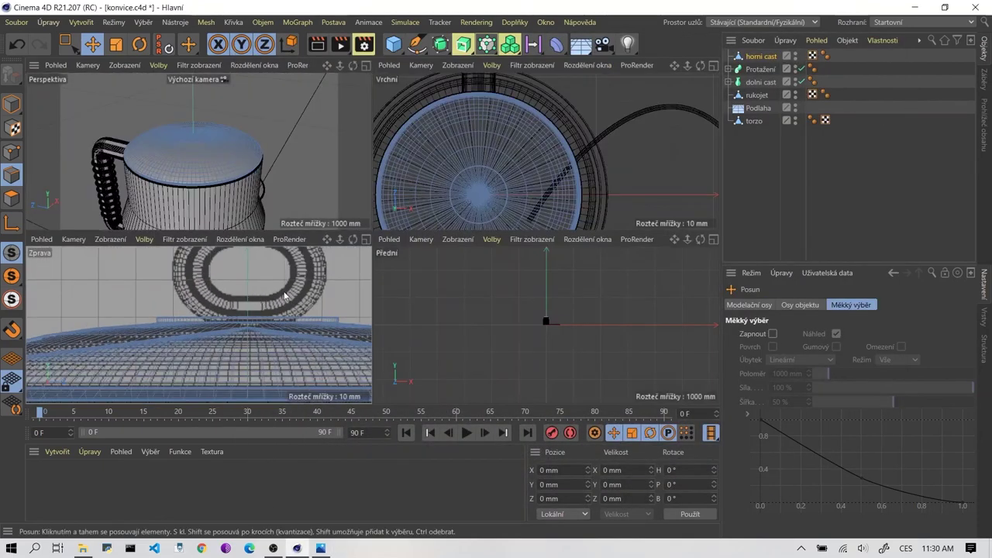
scroll(284, 295, down, 2)
mouse_move(211, 303)
alt+middle_down()
mouse_move(204, 275)
mouse_move(198, 305)
alt+middle_up()
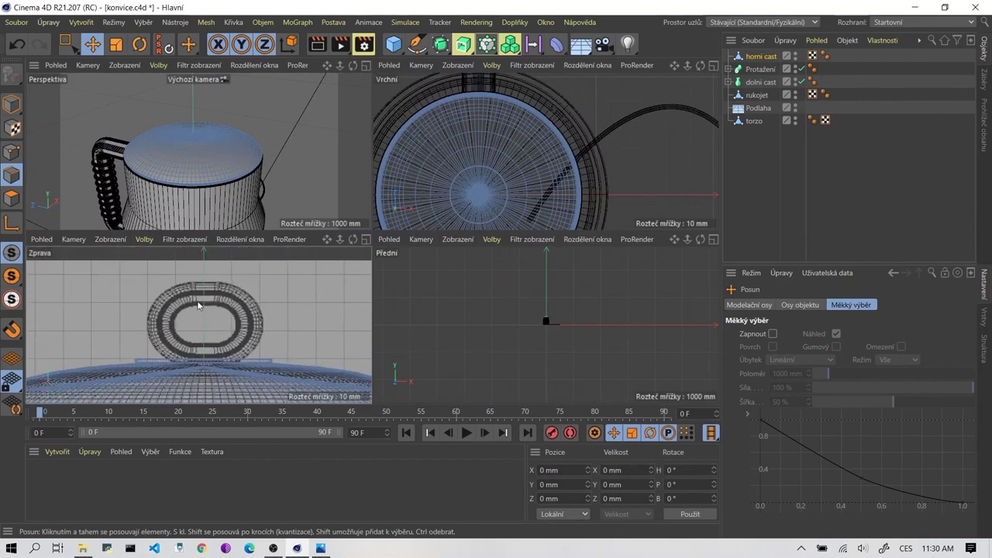
middle_click(197, 306)
scroll(373, 237, down, 2)
scroll(373, 238, down, 1)
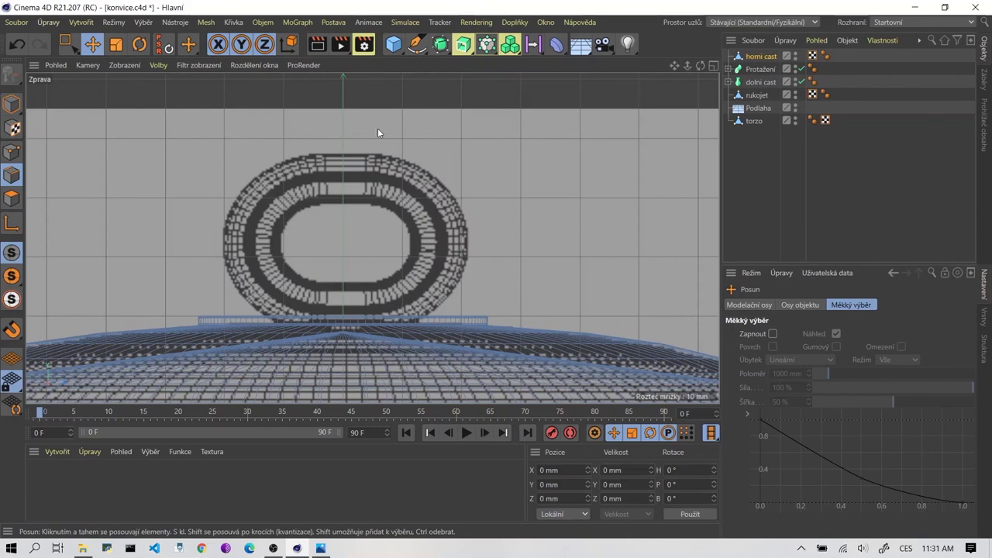
Add an Obdélník rectangle spline and set its height to 40 mm.
click(416, 44)
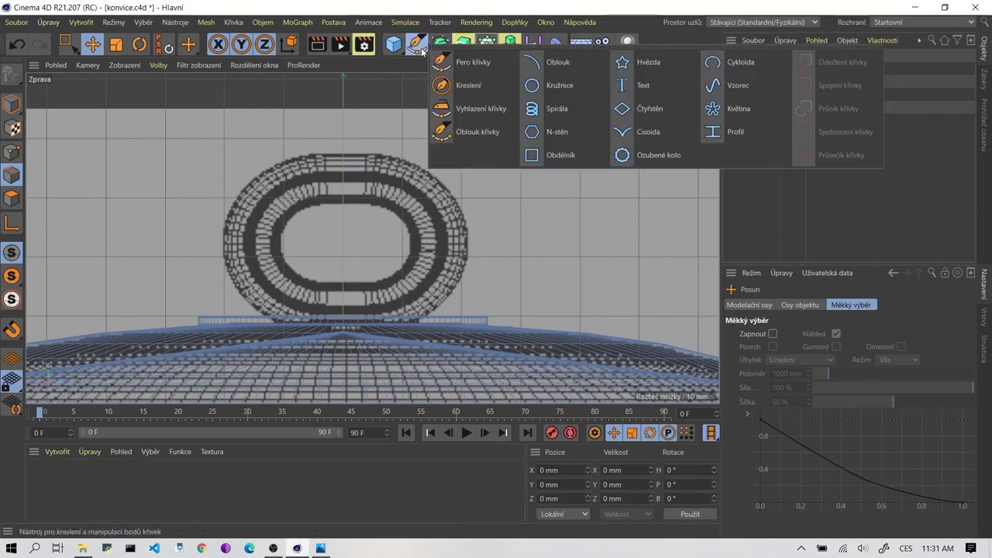
click(557, 155)
scroll(380, 194, down, 5)
scroll(379, 193, down, 5)
scroll(380, 194, down, 5)
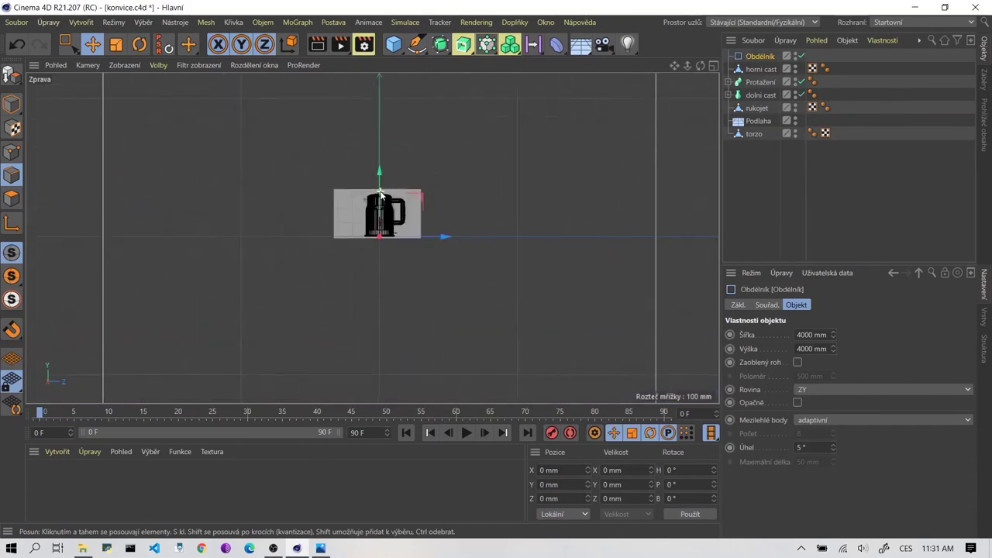
scroll(380, 194, down, 3)
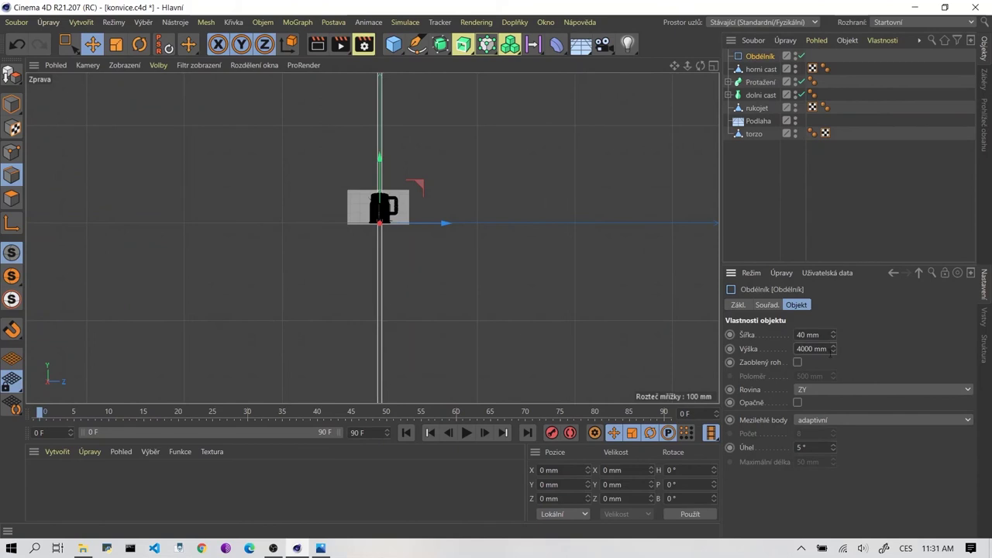
text(40)
key(Return)
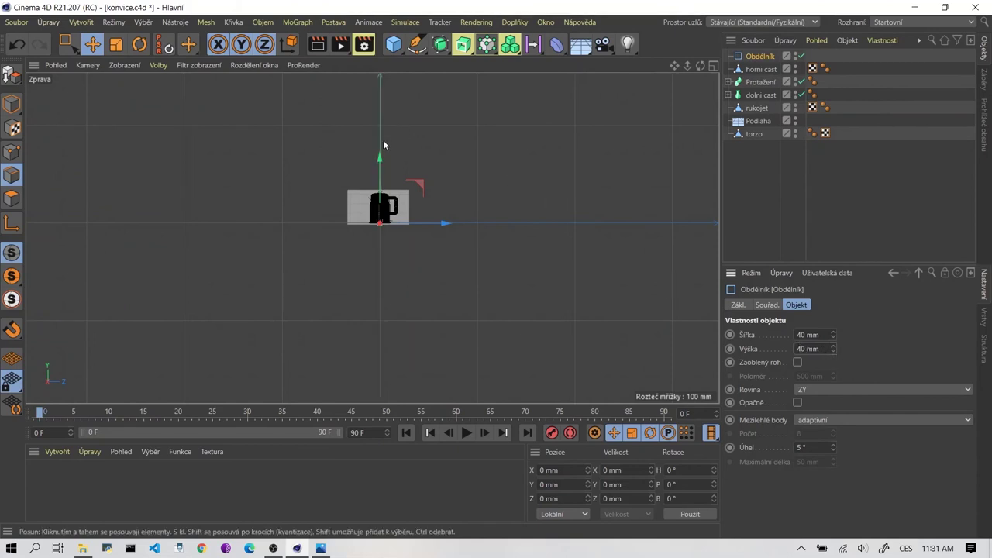
Move the rectangle up onto the lid knob and centre it there.
scroll(381, 198, up, 5)
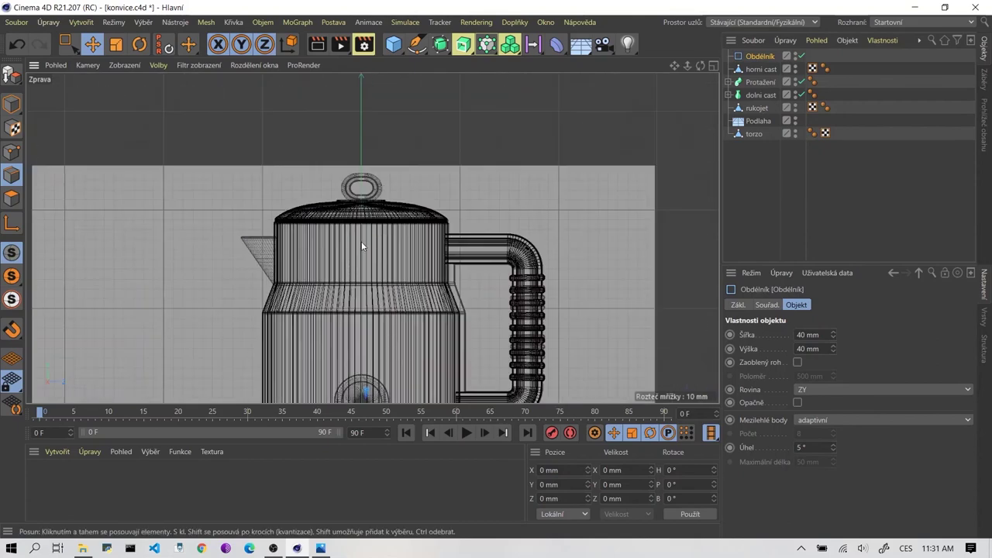
scroll(360, 388, down, 2)
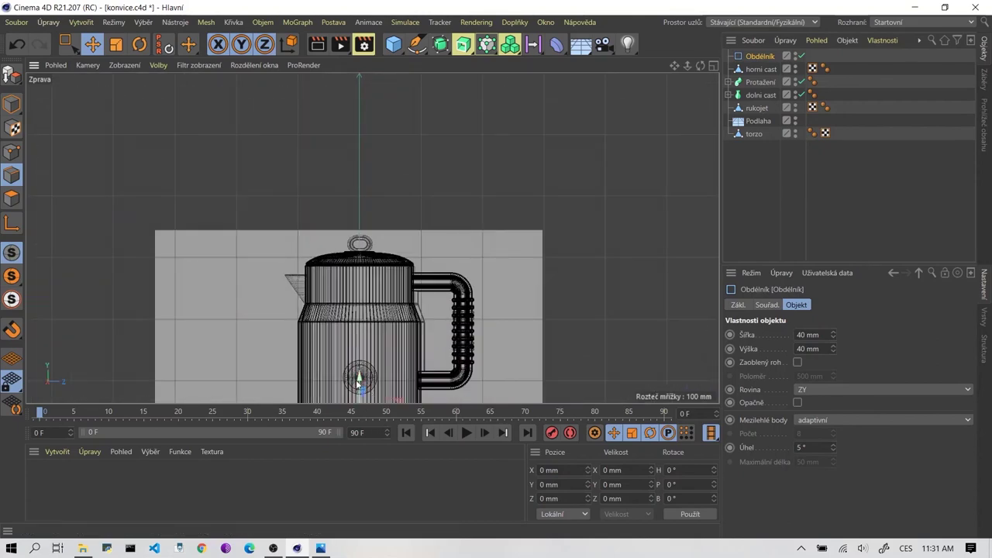
drag(358, 379, 360, 246)
scroll(360, 304, up, 2)
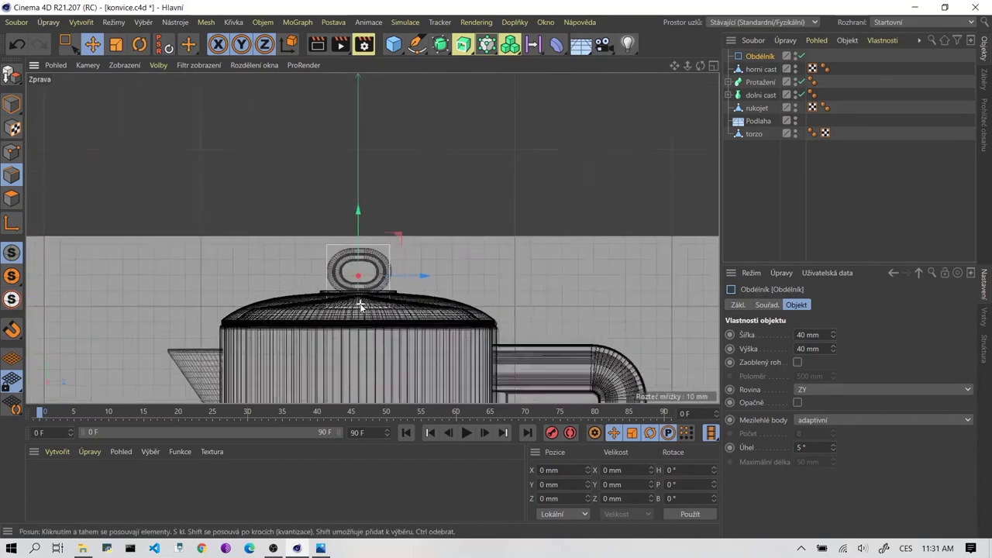
scroll(360, 305, up, 2)
scroll(357, 254, up, 1)
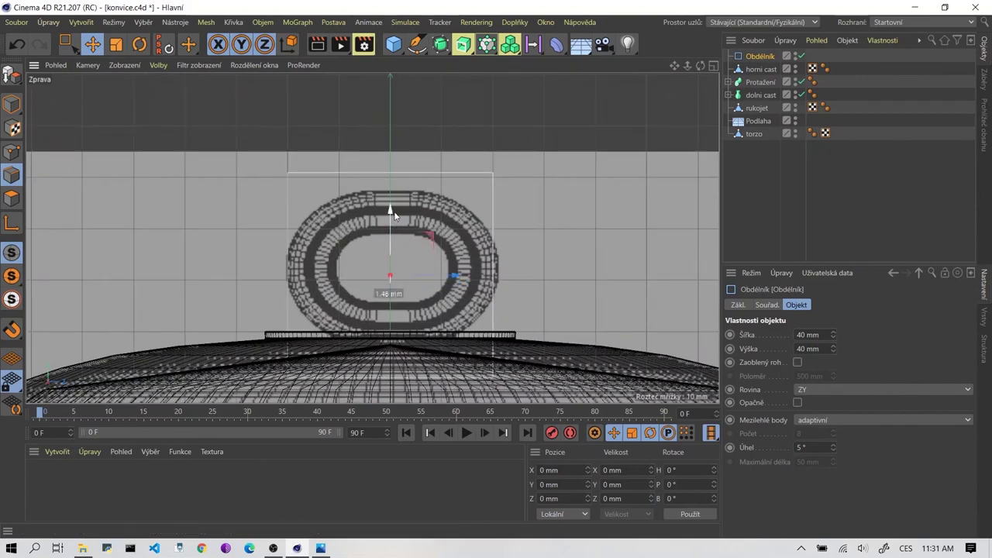
drag(394, 215, 394, 211)
drag(455, 275, 458, 274)
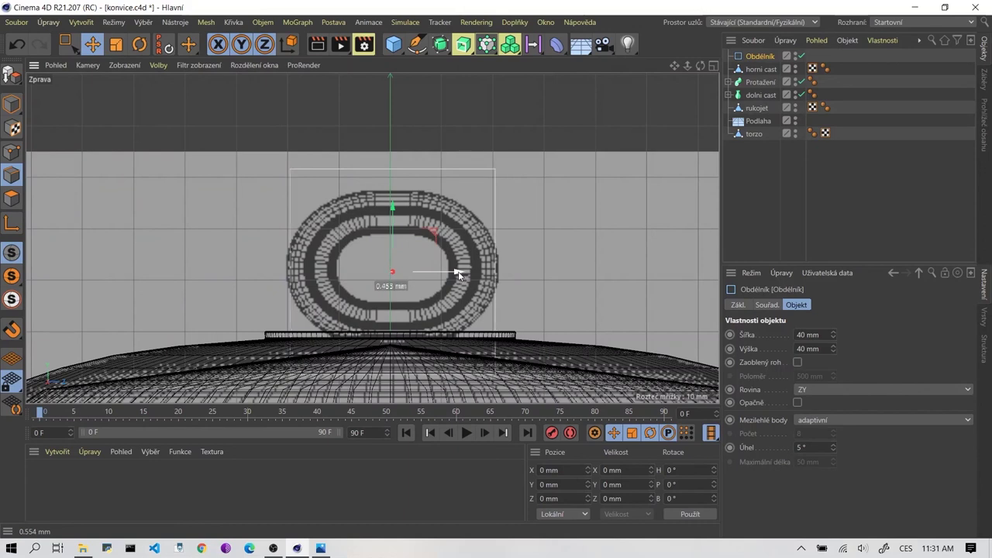
Resize the rectangle to 41 × 29 mm and enable Zaoblený roh with 14.5 mm radius.
click(834, 333)
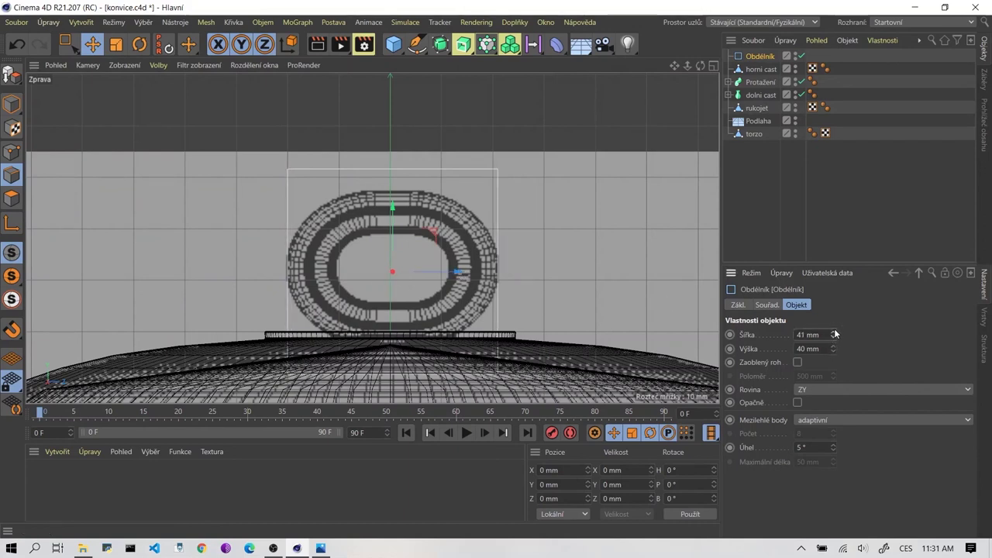
click(834, 332)
scroll(383, 287, up, 3)
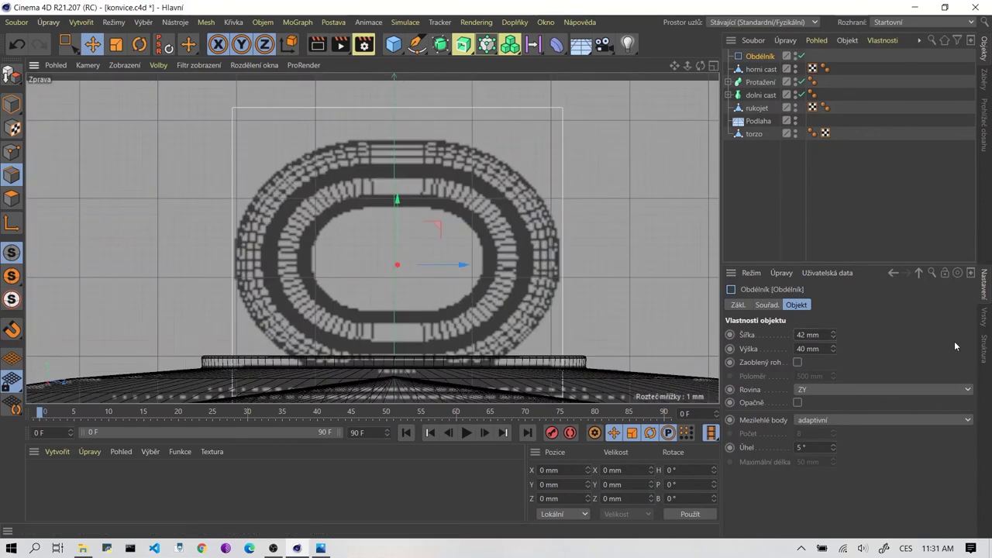
click(833, 337)
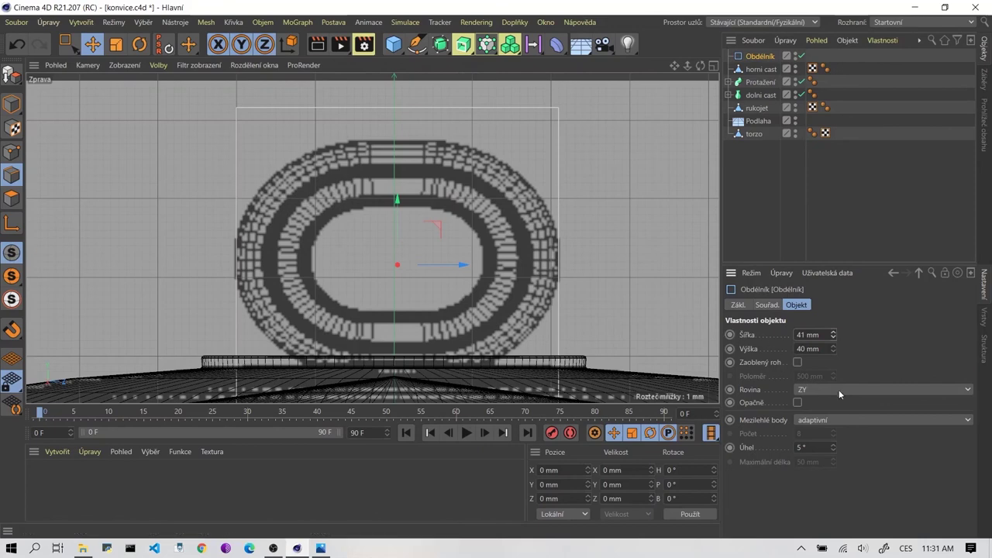
drag(833, 351, 834, 354)
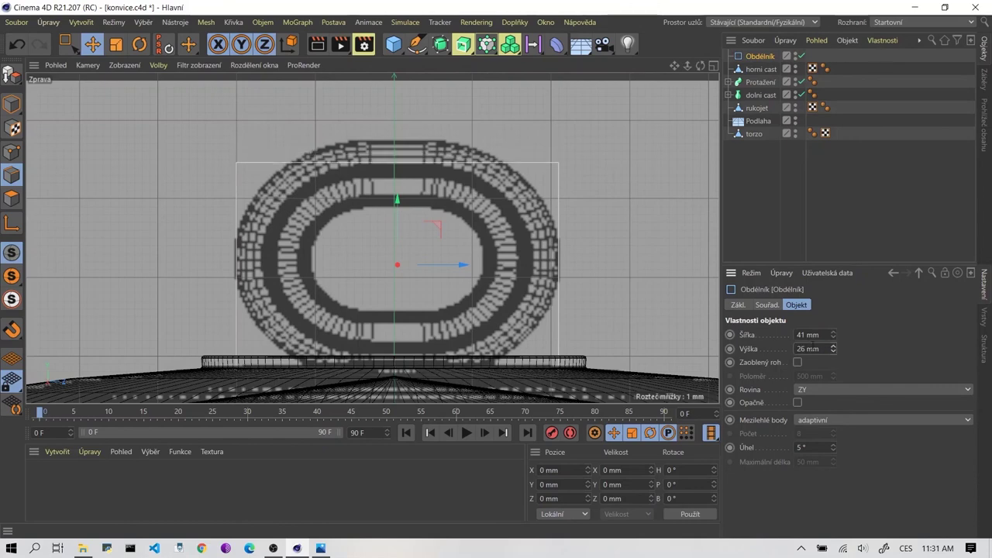
drag(396, 198, 398, 202)
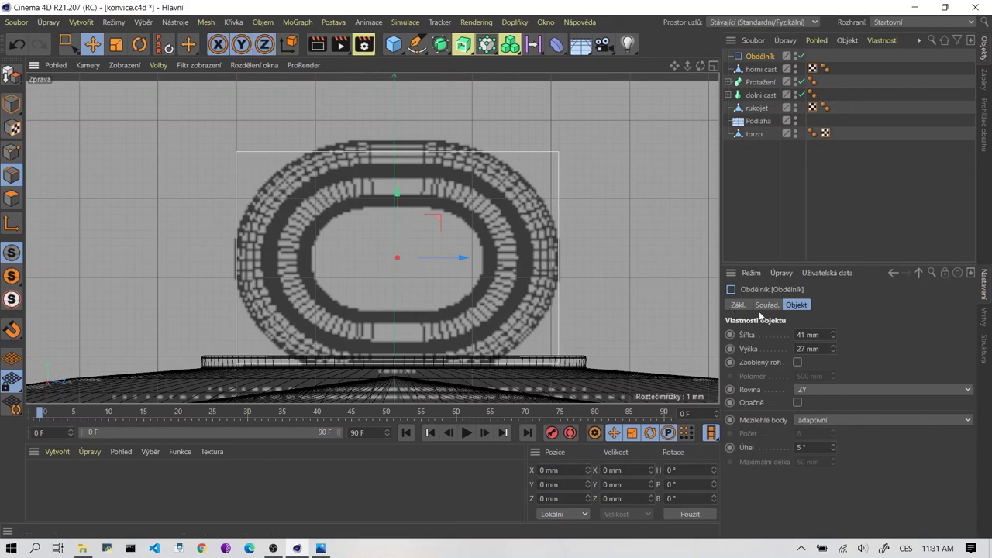
click(833, 346)
click(833, 346)
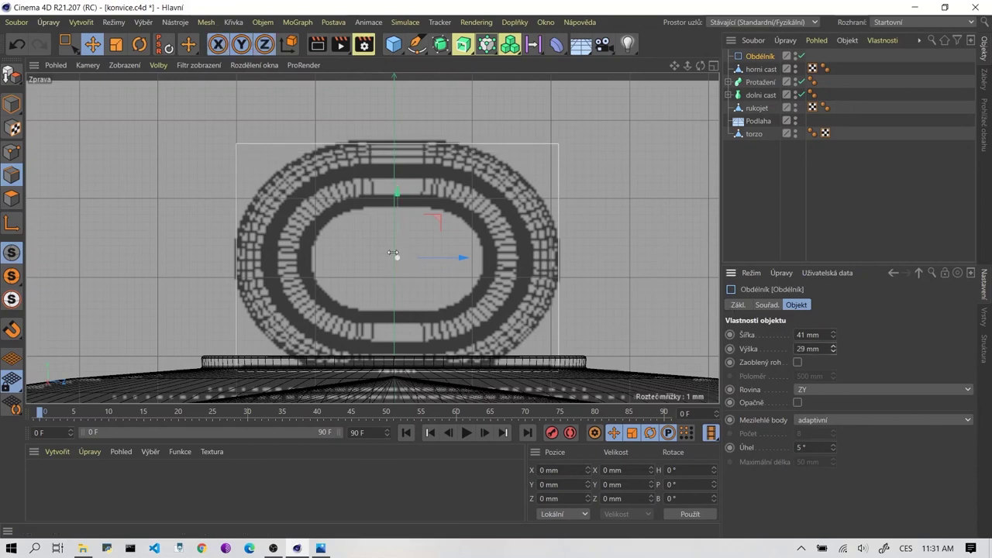
drag(398, 216, 398, 213)
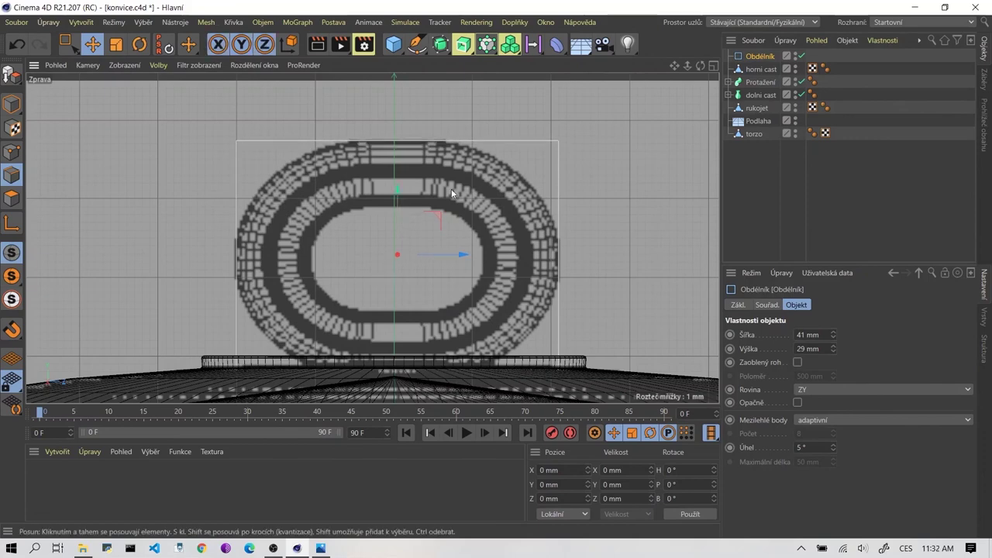
click(797, 363)
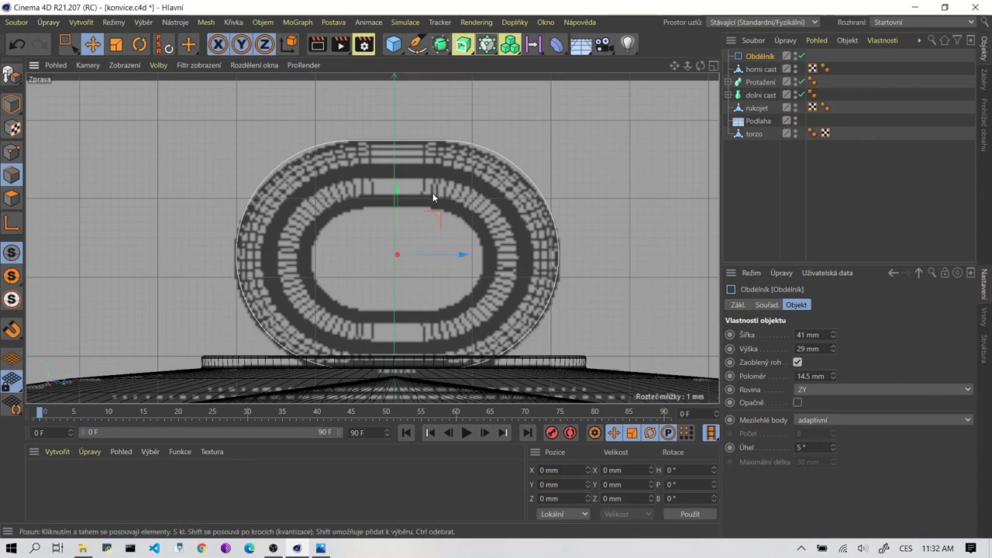
middle_click(526, 224)
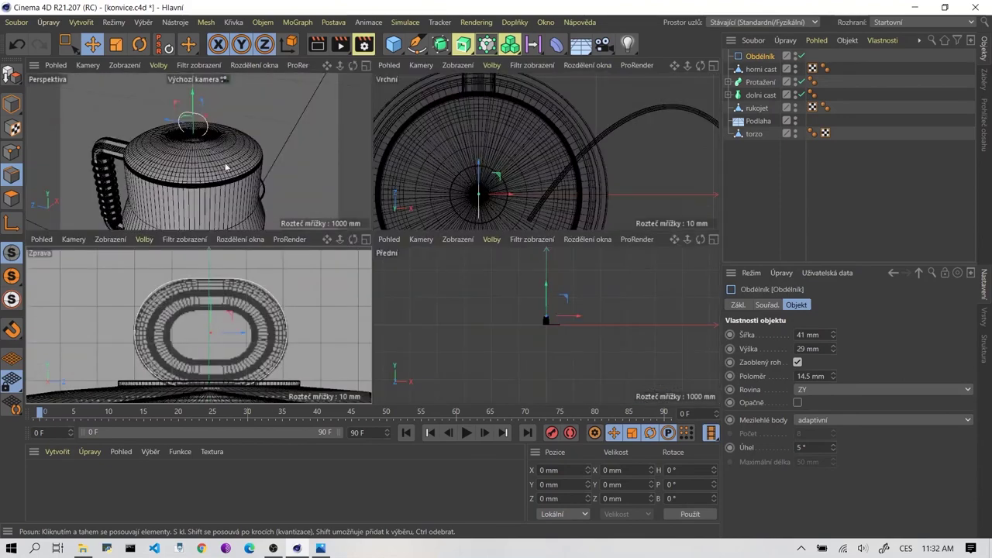
middle_click(200, 118)
Add a Vytažení extrude object and nest the Obdélník spline under it.
scroll(342, 174, up, 5)
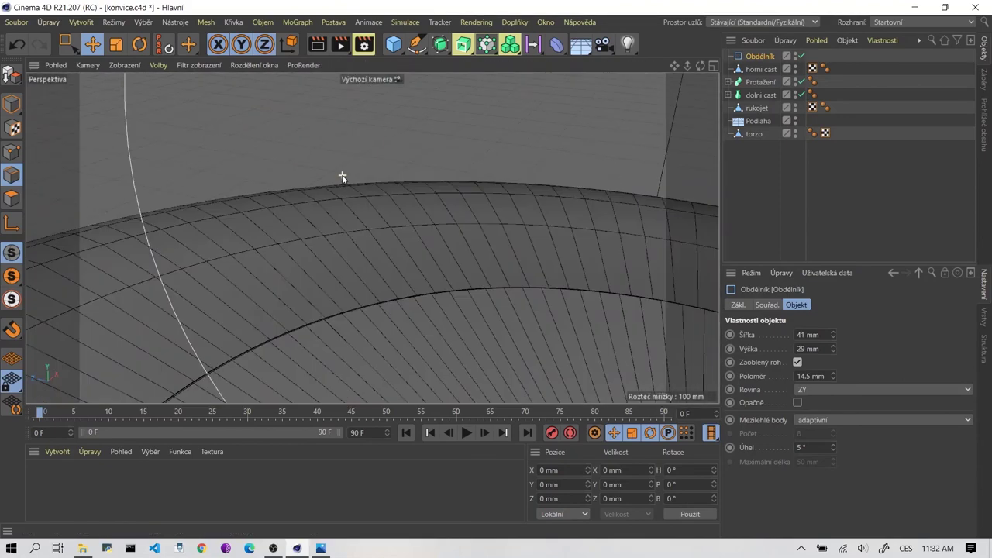
scroll(342, 174, down, 3)
click(463, 45)
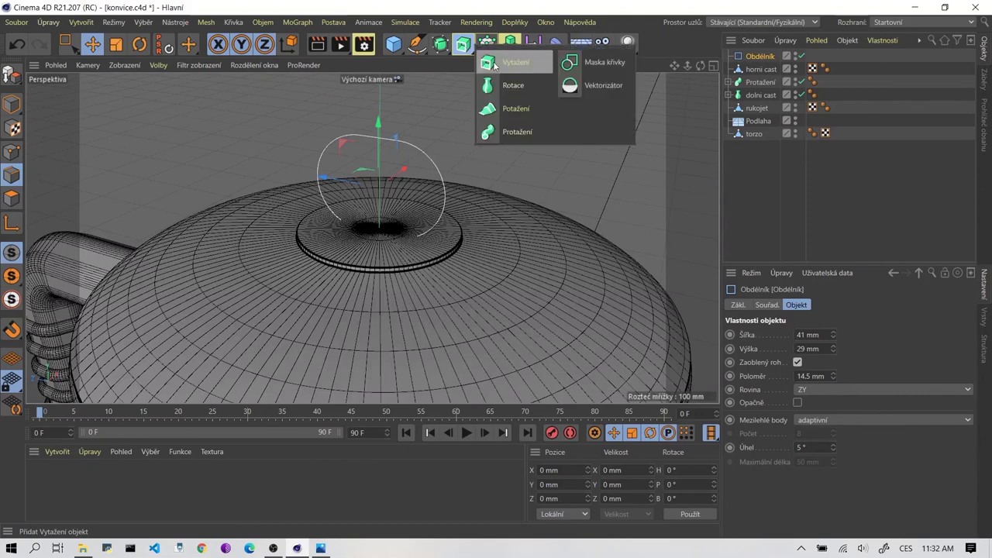
click(518, 76)
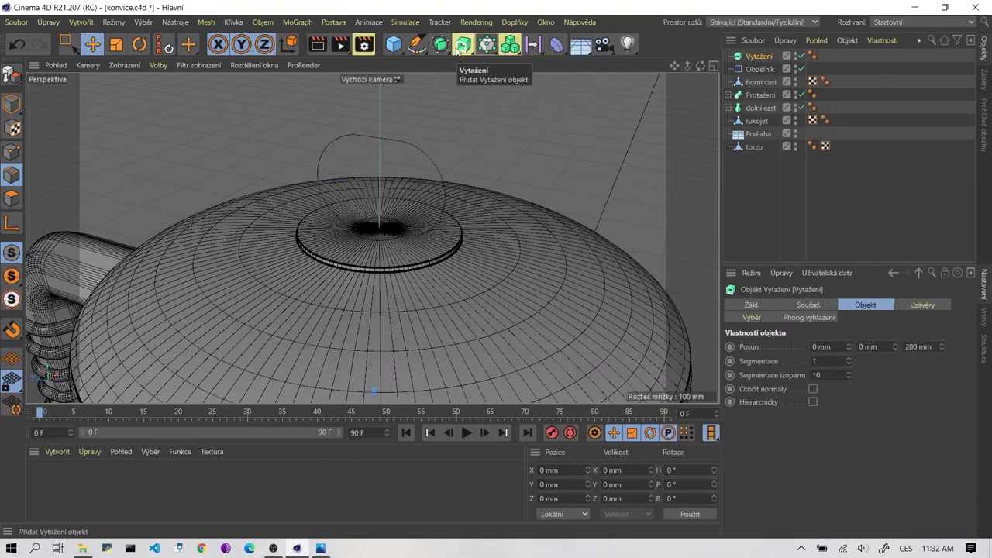
click(758, 70)
drag(759, 74, 758, 57)
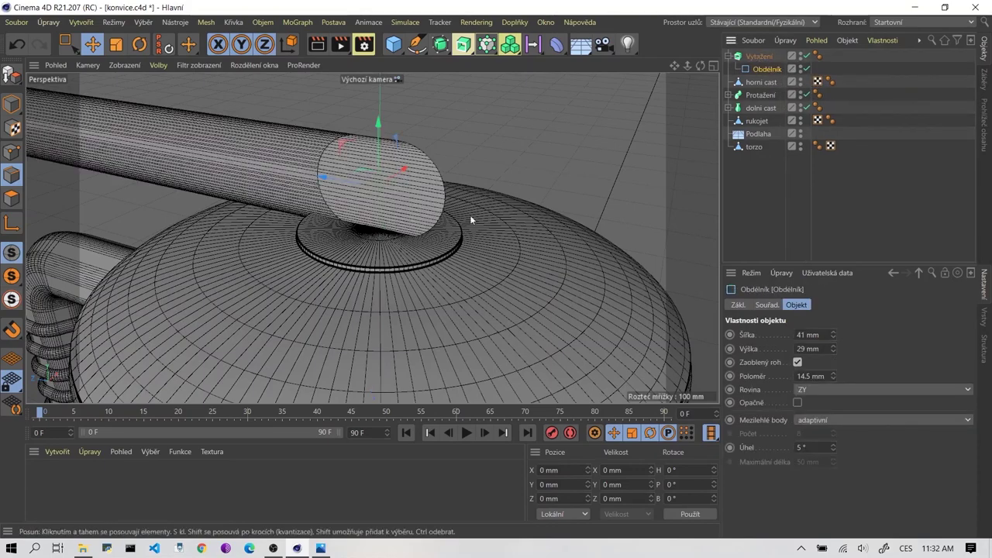
scroll(392, 217, down, 5)
mouse_move(392, 217)
alt+mouse_down()
mouse_move(295, 207)
mouse_move(483, 209)
alt+mouse_up()
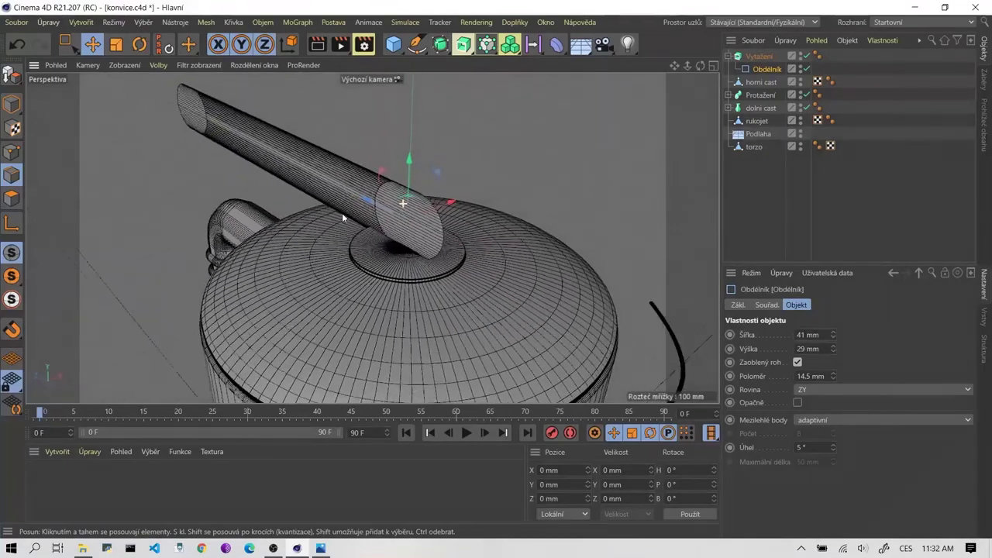
Set the extrude's Posun to 20, 0, 0 mm and reopen the 01.jpg reference photo.
click(756, 57)
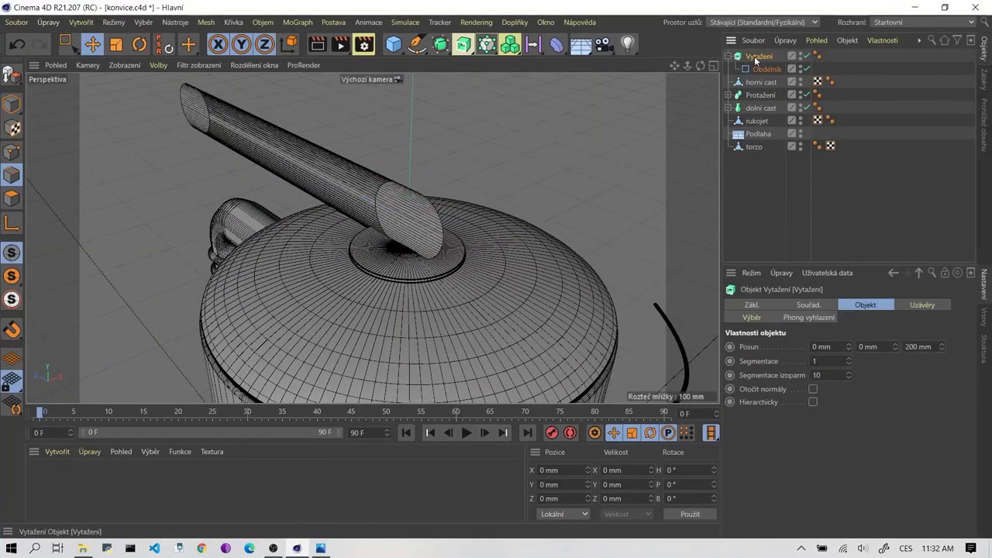
double_click(913, 346)
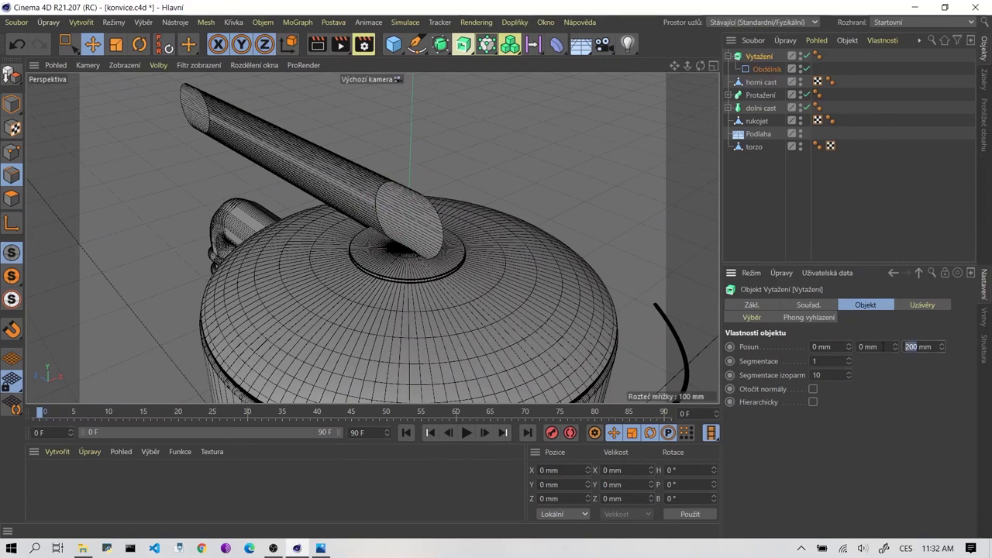
key(BackSpace)
text(0)
key(Return)
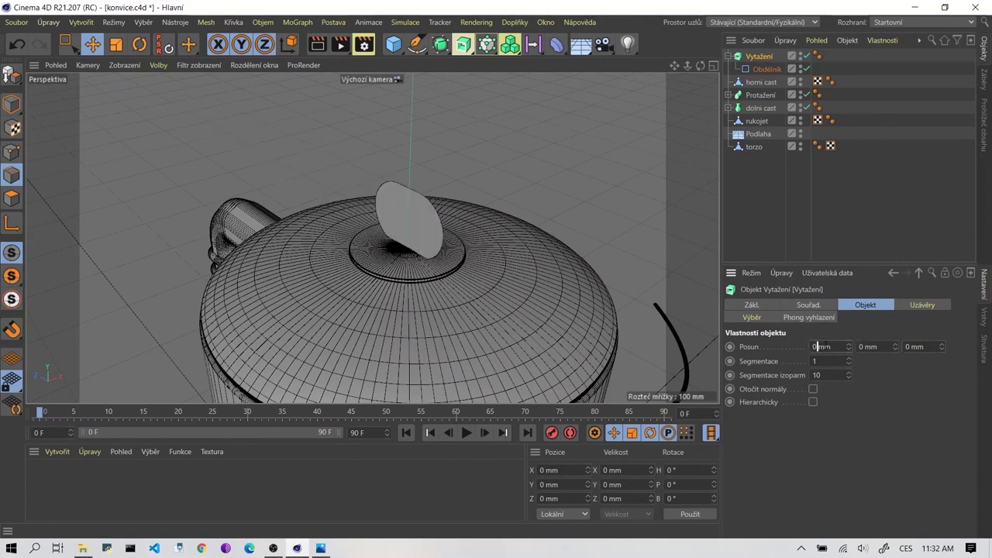
text(2)
key(Return)
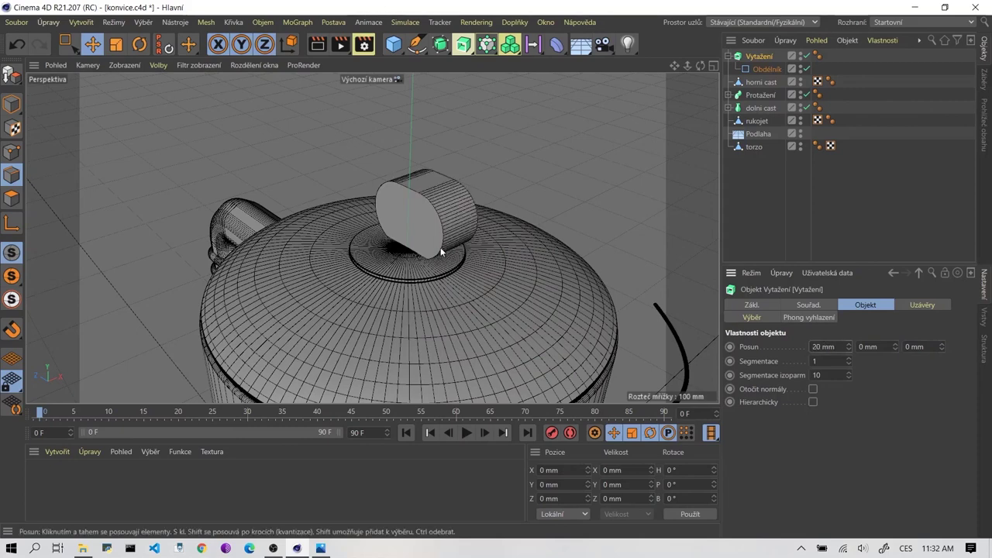
scroll(442, 246, up, 2)
scroll(442, 246, up, 2)
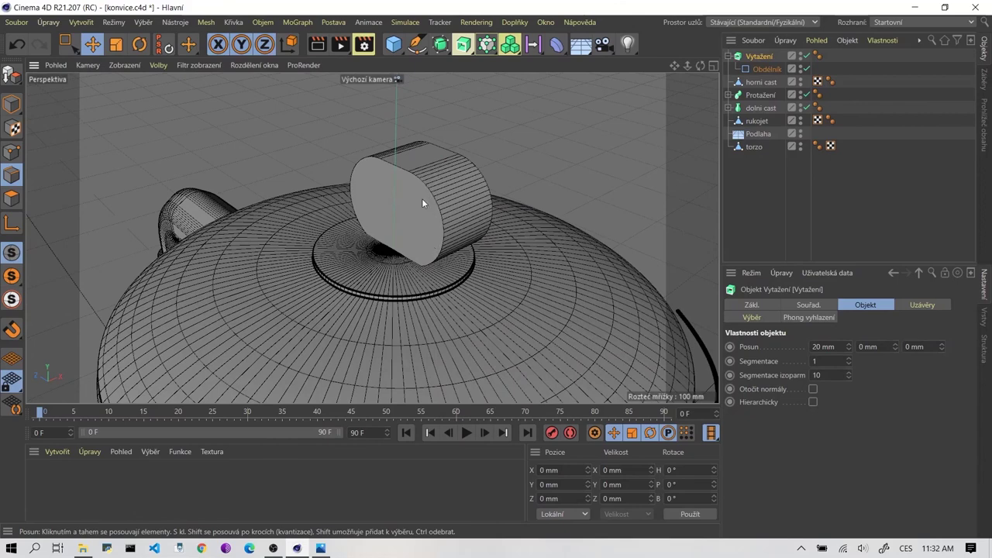
scroll(395, 209, down, 2)
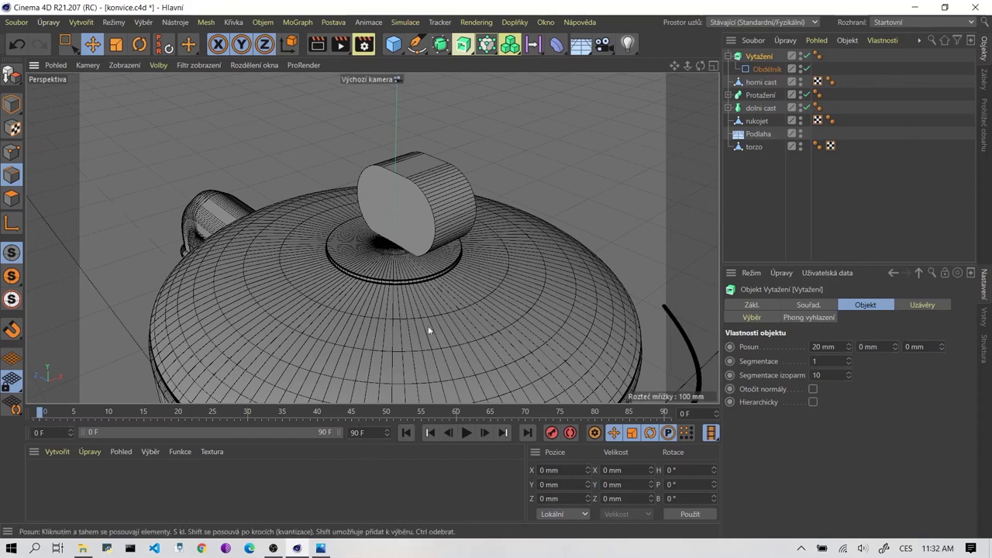
middle_click(401, 293)
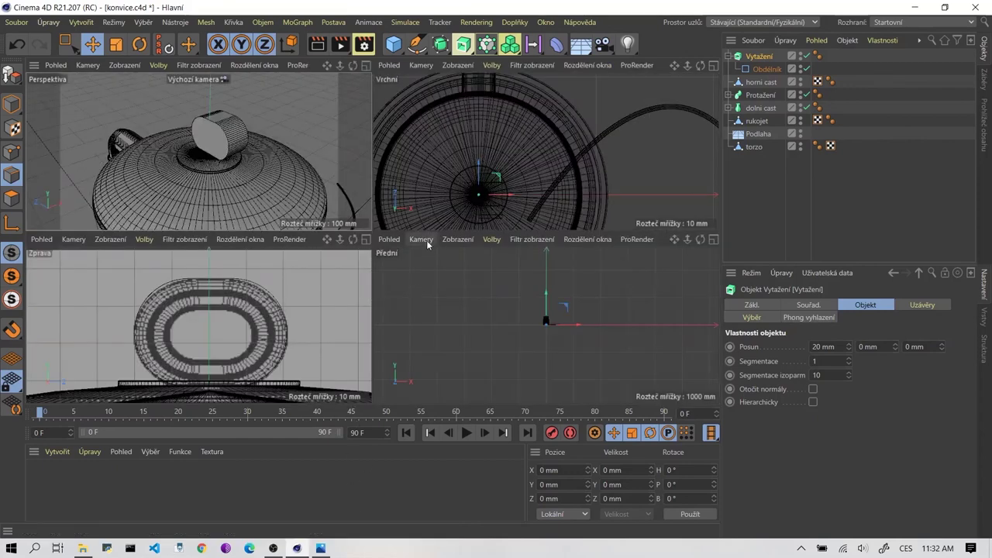
click(321, 548)
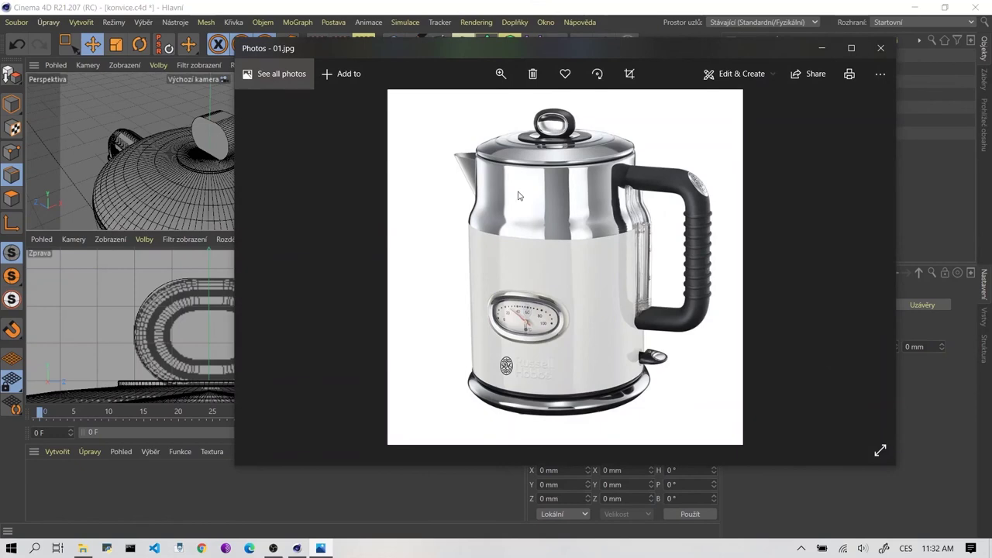
click(822, 56)
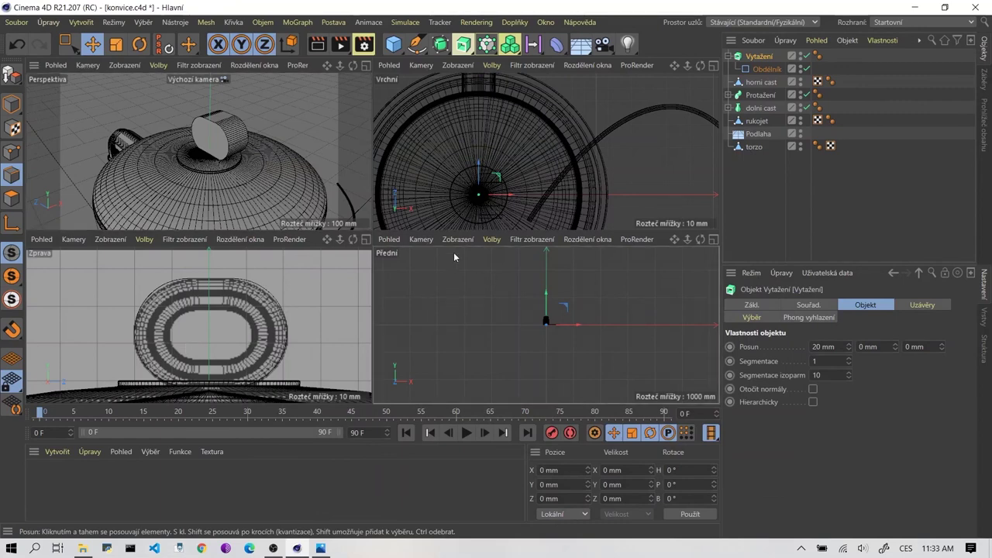
Zoom and pan the Přední (front) view onto the knob and open its Volby menu.
scroll(504, 314, down, 1)
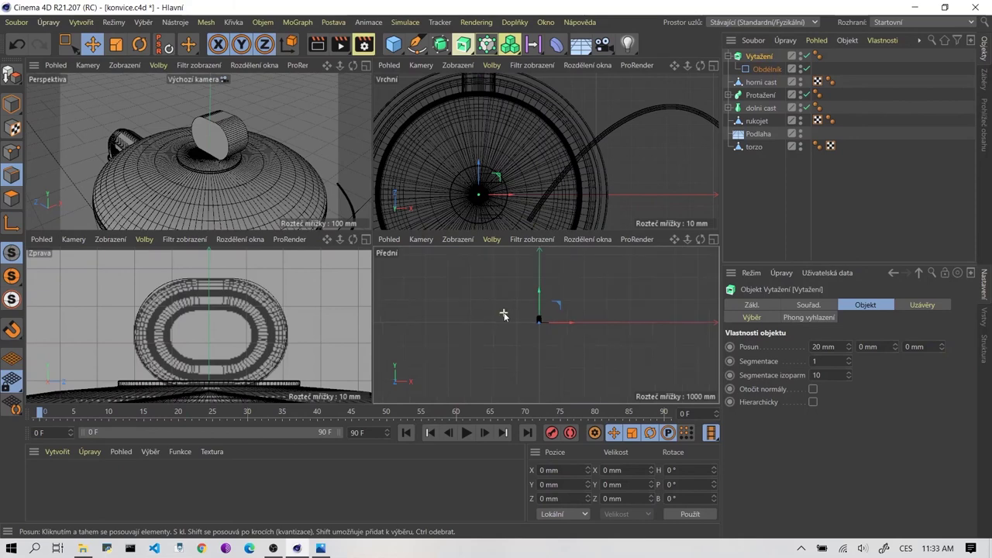
scroll(529, 329, up, 1)
scroll(531, 321, up, 2)
scroll(535, 310, up, 2)
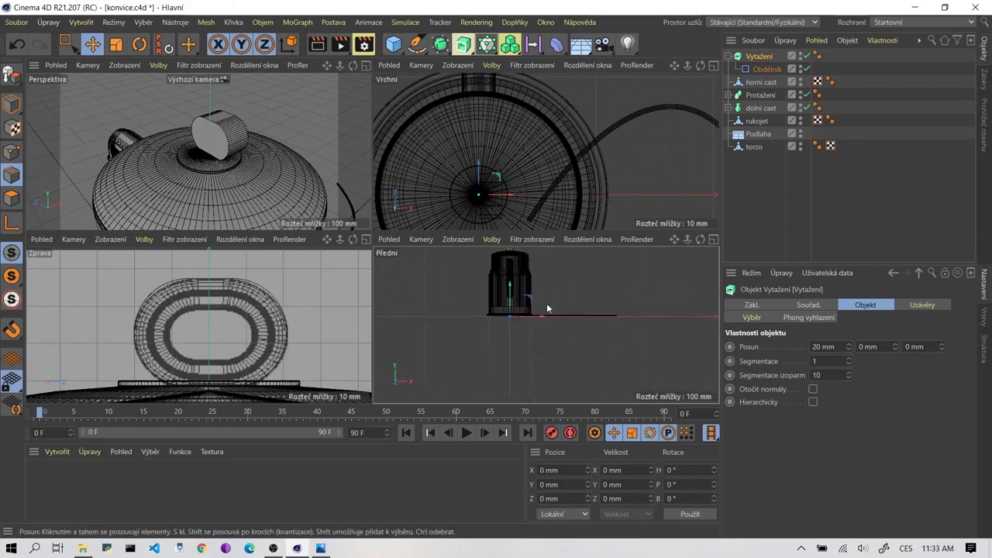
middle_click(528, 303)
middle_click(302, 174)
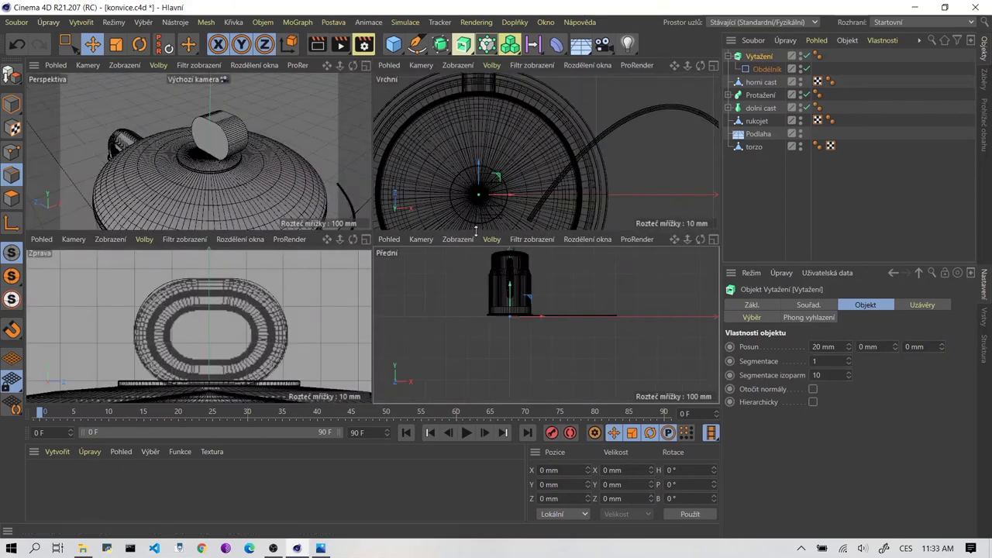
scroll(487, 285, up, 1)
scroll(559, 294, up, 1)
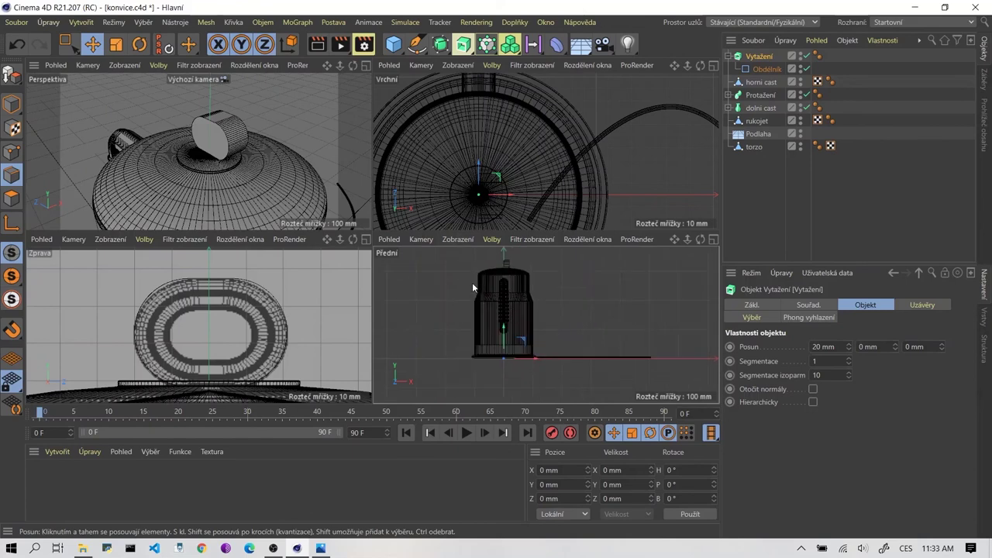
middle_drag(472, 282, 481, 300)
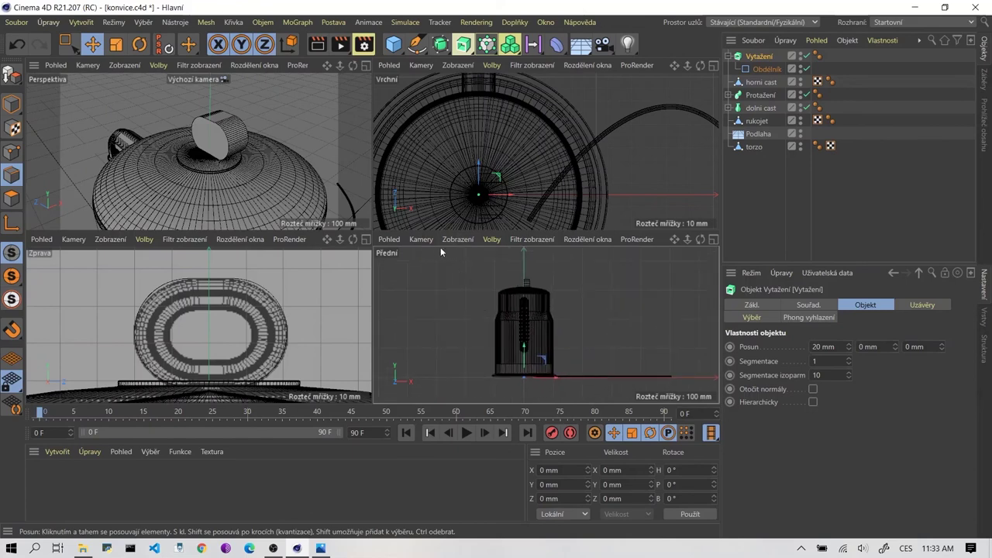
click(460, 241)
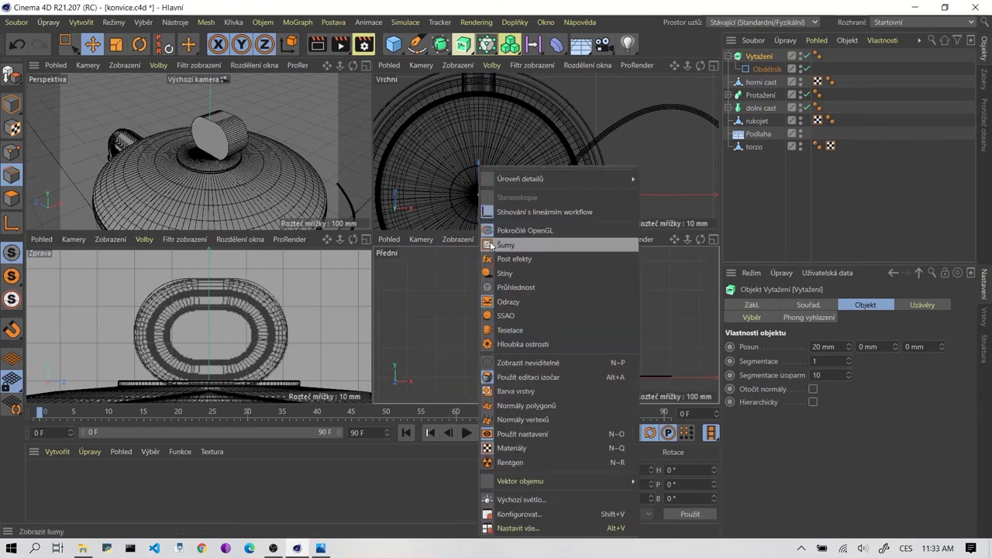
Load the 'front' reference picture as the Front viewport's background image.
click(534, 520)
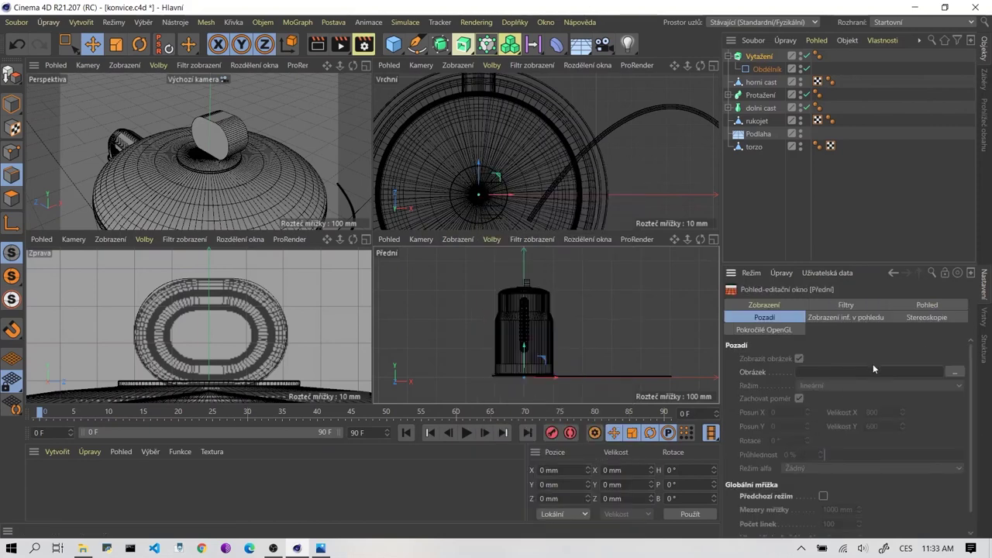
click(956, 374)
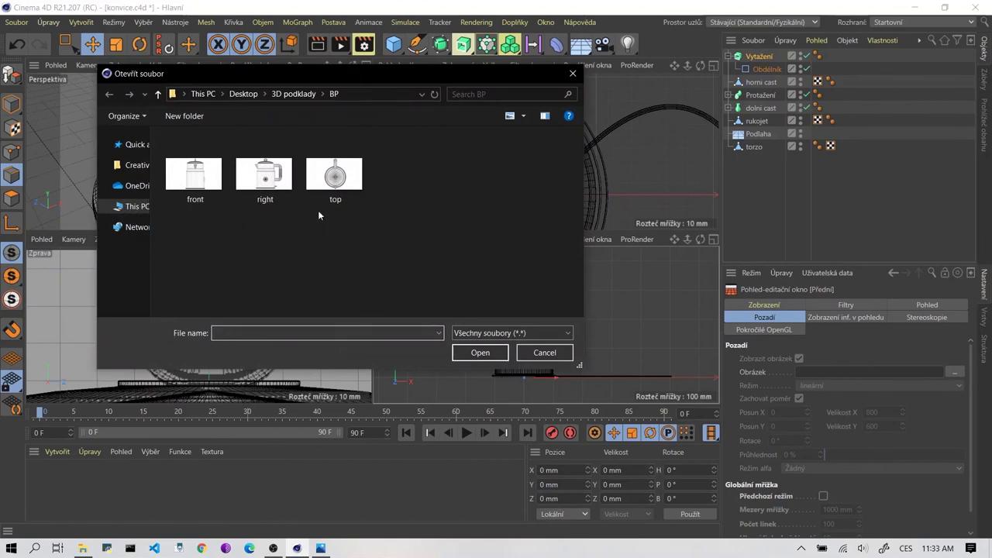
click(194, 174)
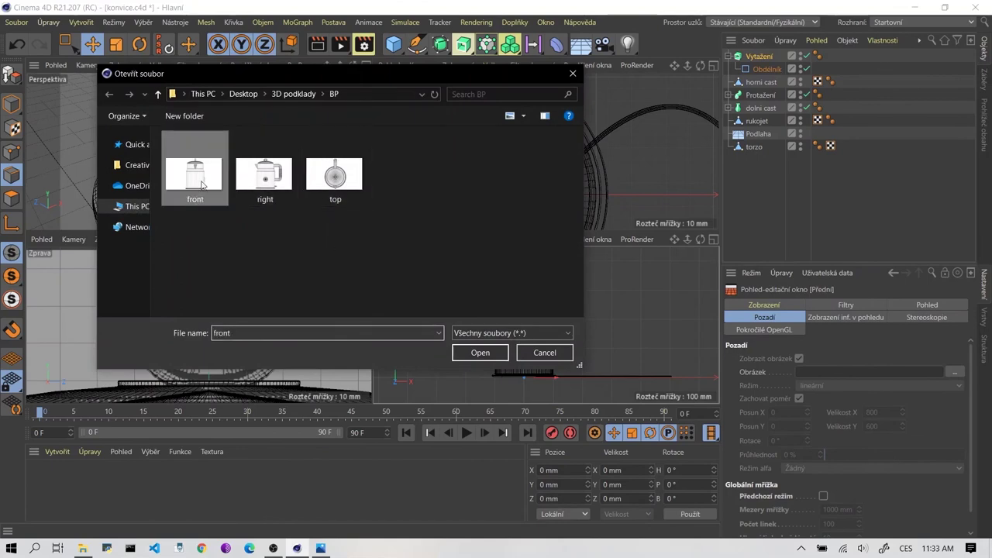
click(486, 355)
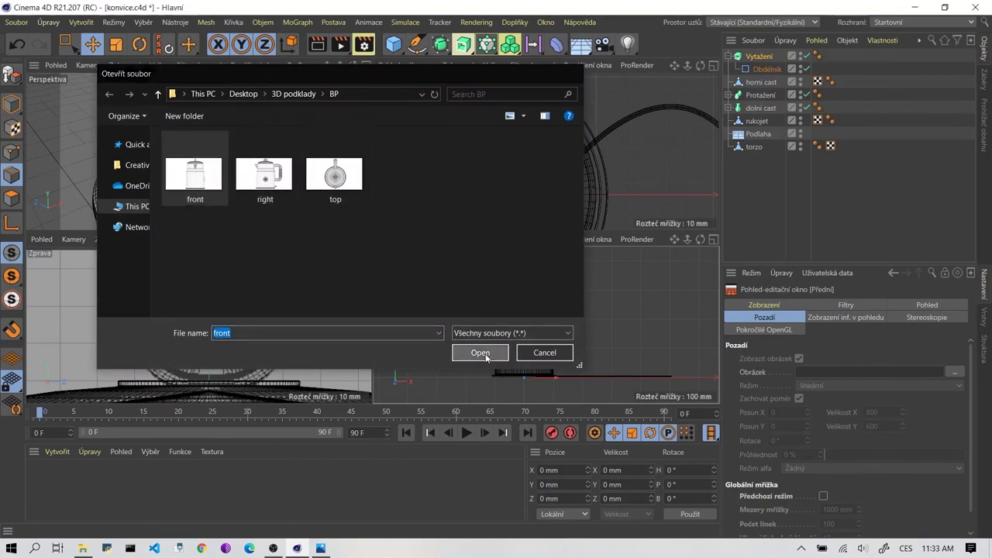
Maximize the front view and shrink the background image to size 66 by 37.125.
middle_click(538, 340)
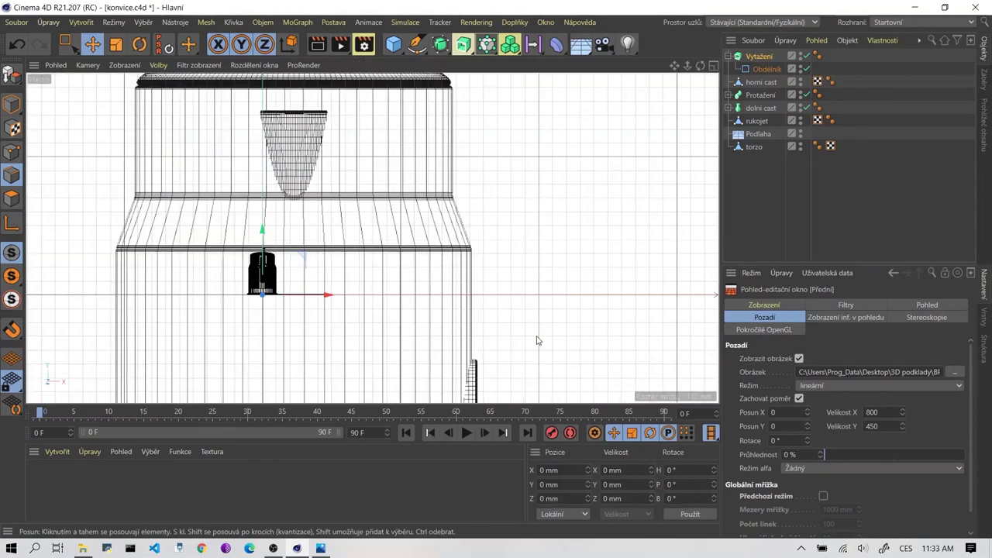
scroll(310, 232, down, 2)
alt+middle_drag(308, 216, 389, 230)
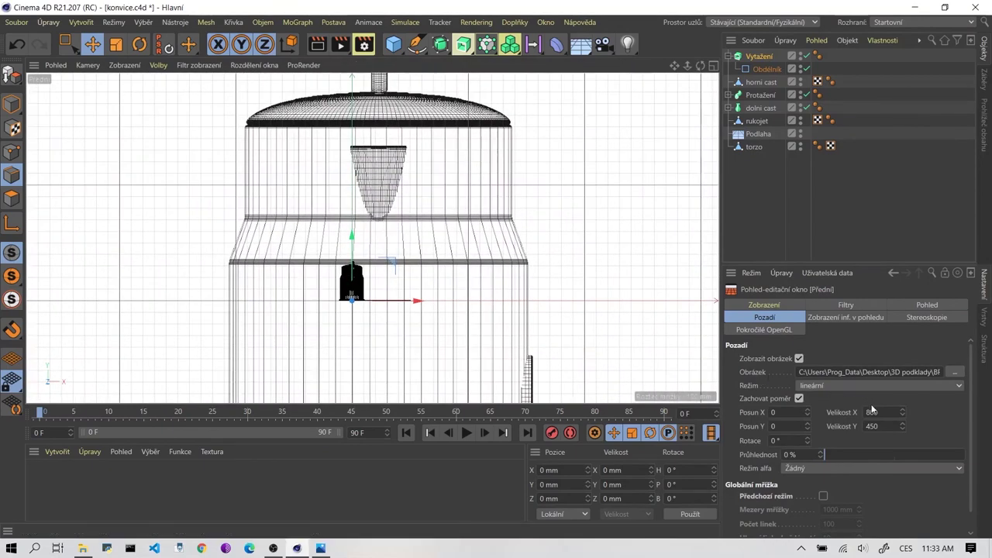
mouse_move(909, 416)
mouse_down()
mouse_move(853, 415)
mouse_move(886, 412)
mouse_up()
scroll(414, 241, up, 1)
scroll(414, 242, up, 2)
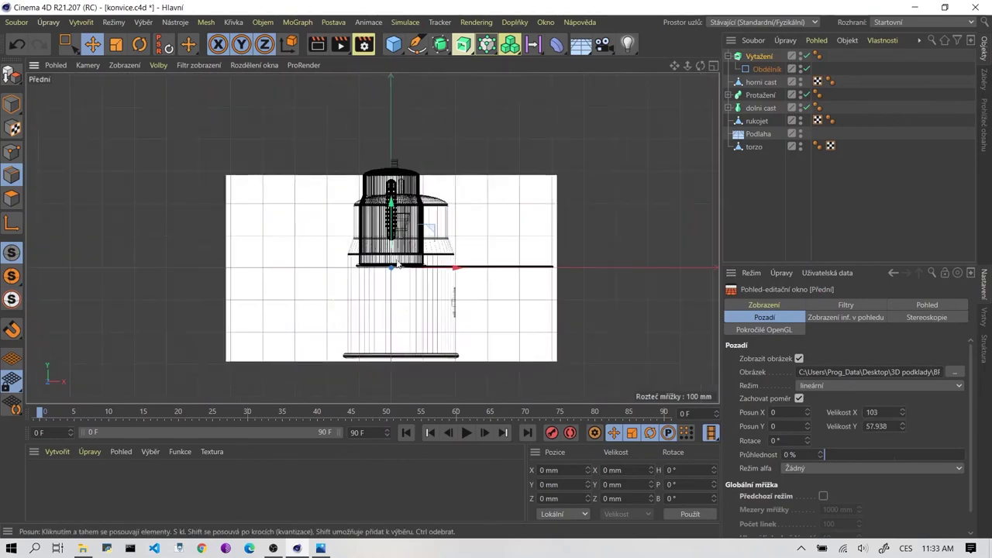
scroll(414, 242, up, 2)
scroll(414, 242, up, 1)
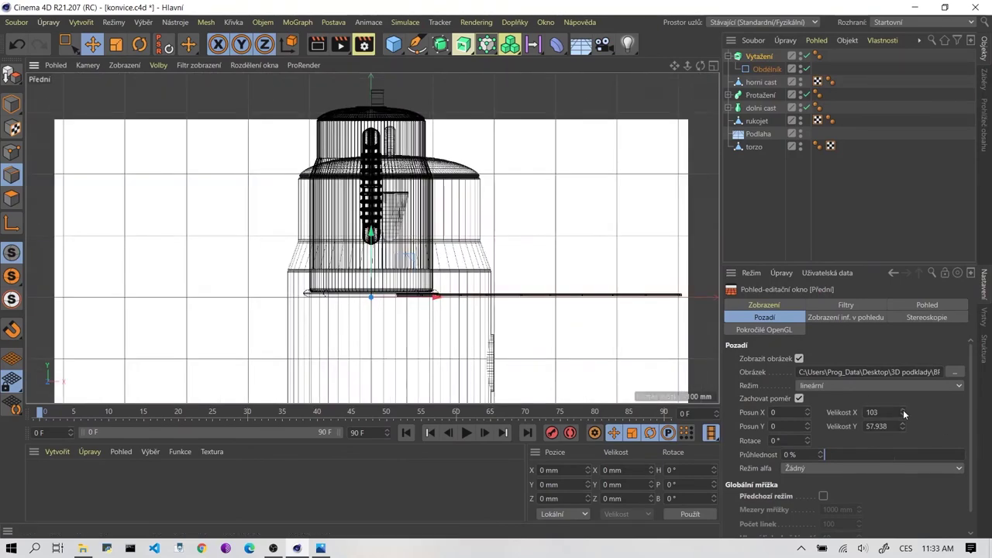
drag(903, 415, 883, 415)
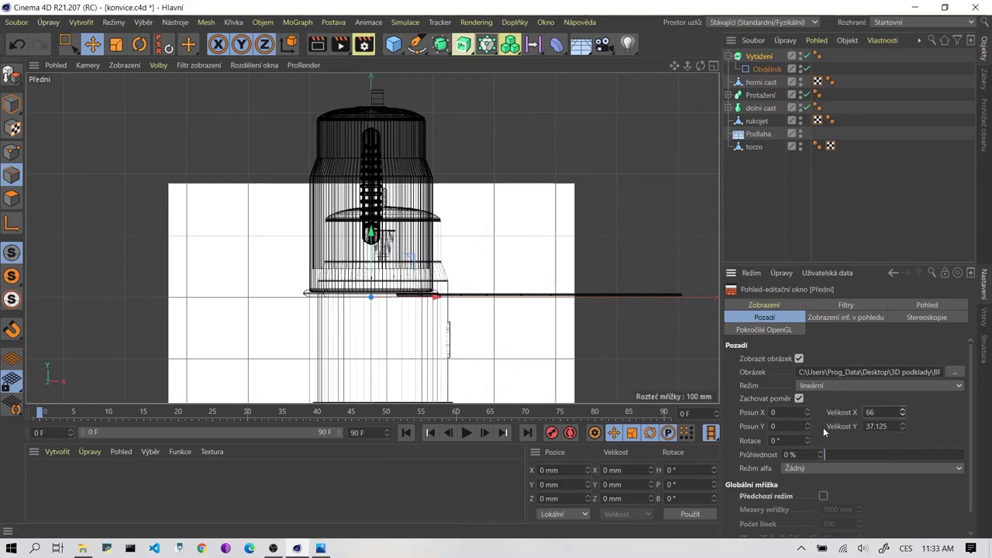
Raise the reference image by setting its vertical offset to 18.2.
click(807, 412)
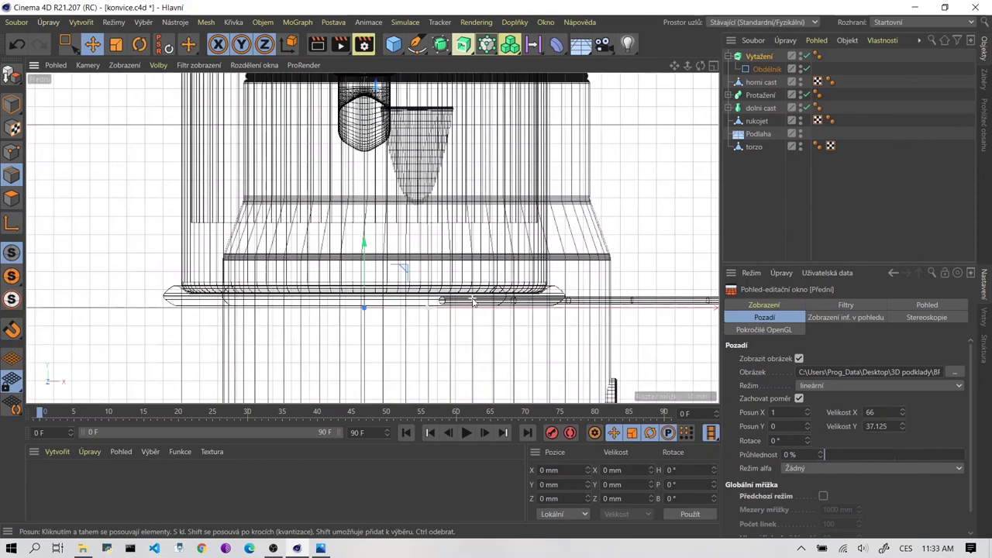
drag(808, 412, 808, 425)
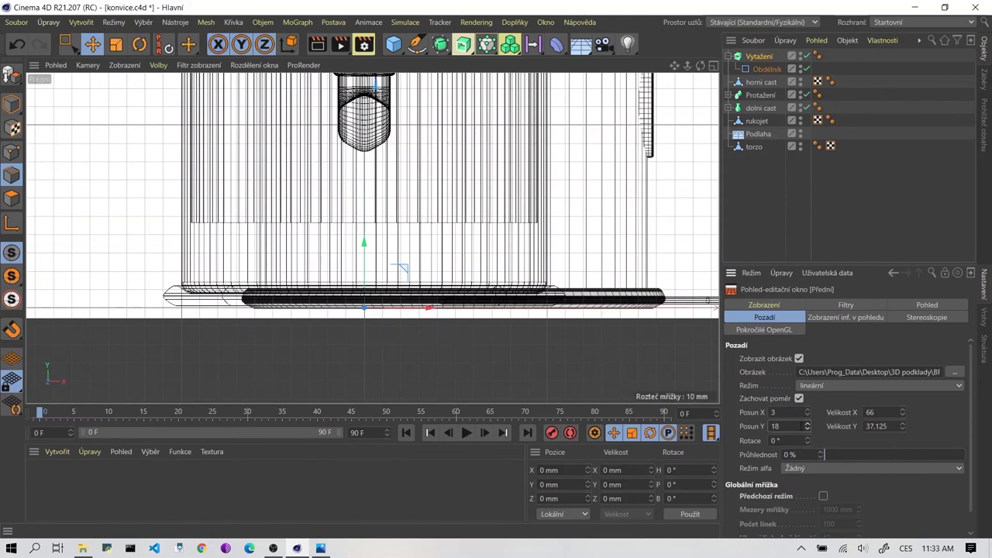
drag(808, 426, 809, 433)
text(2)
key(Return)
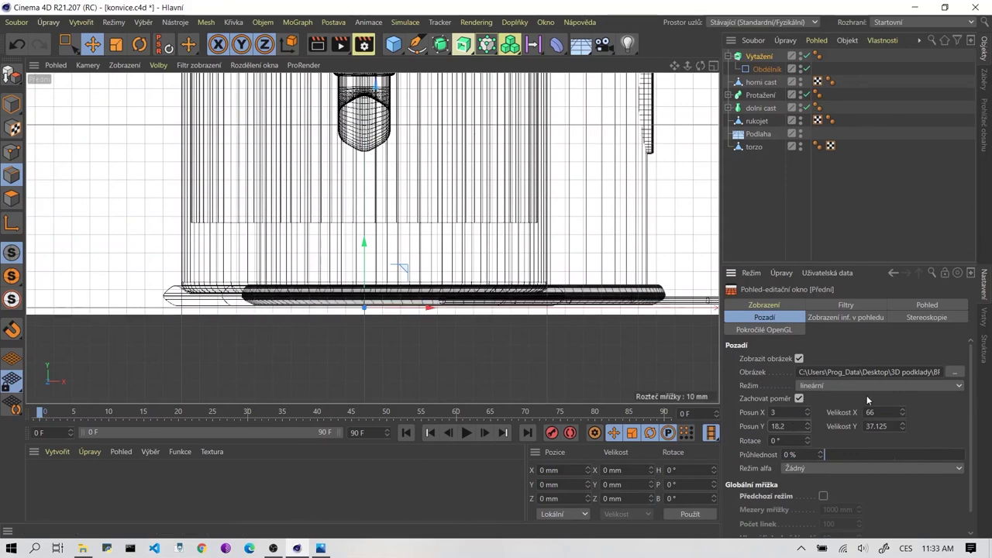
Slide the reference image sideways and shrink it to 62 by 34.875.
mouse_move(806, 413)
mouse_down()
mouse_move(822, 412)
mouse_move(790, 412)
mouse_up()
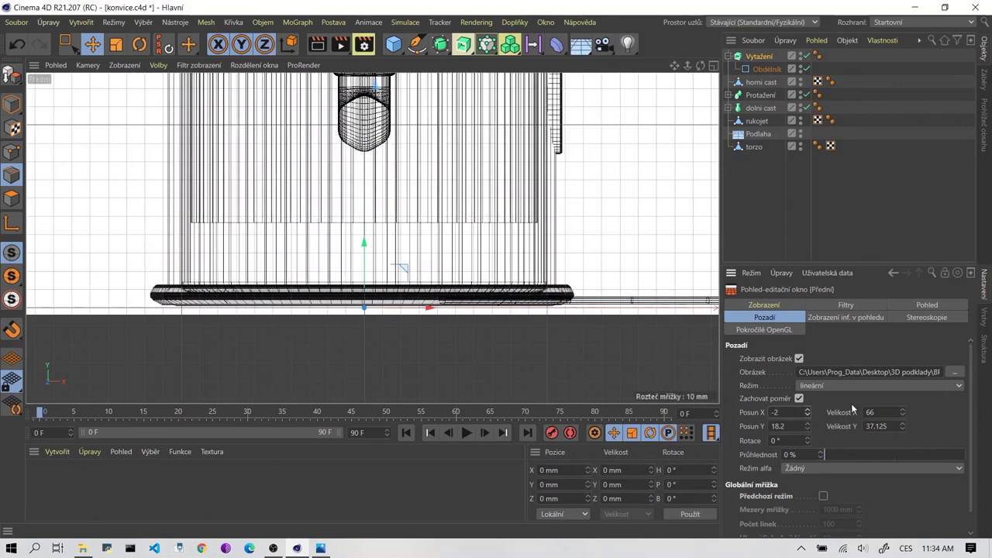
click(902, 416)
click(902, 417)
click(902, 417)
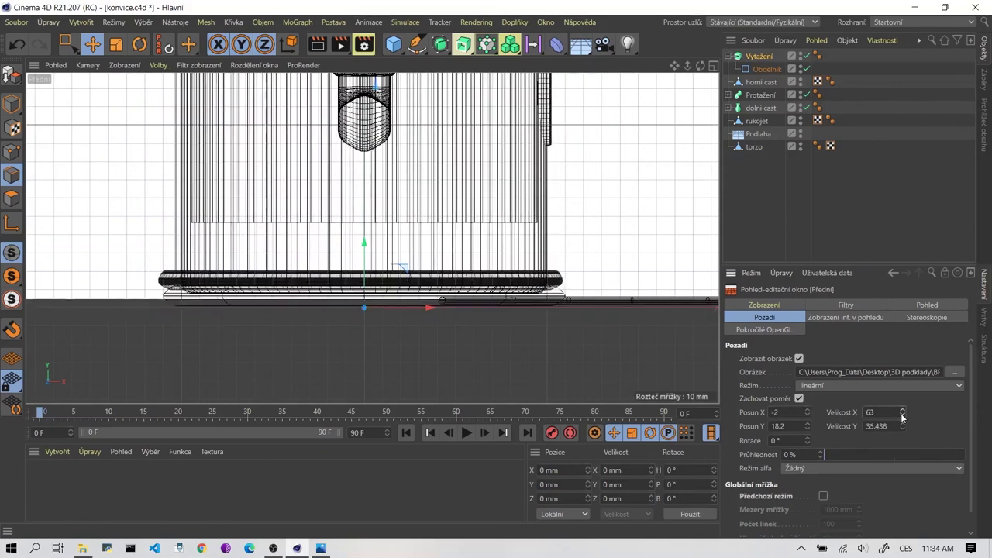
click(902, 417)
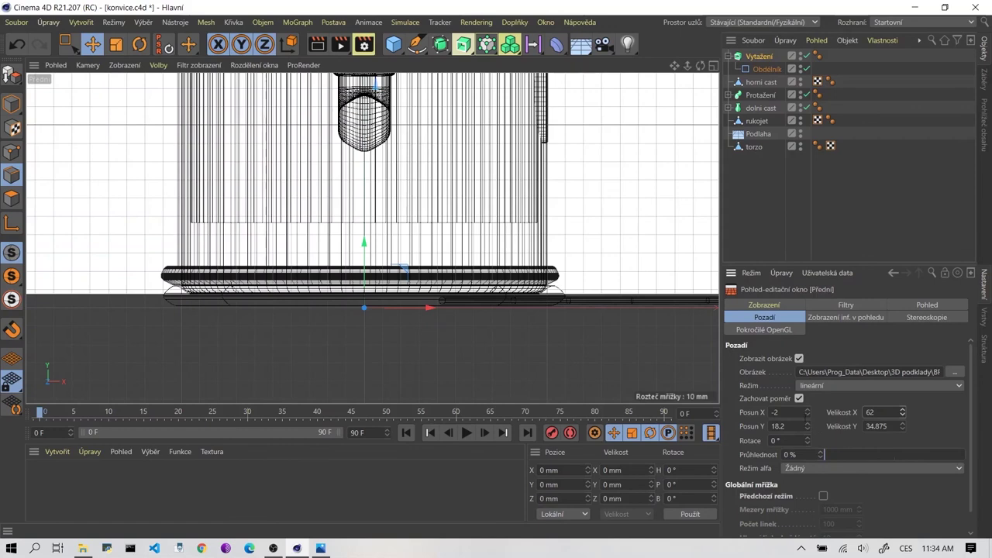
Fine-tune the image's horizontal offset, settling on -1.8.
click(809, 416)
click(809, 411)
click(809, 411)
click(809, 416)
scroll(196, 209, up, 1)
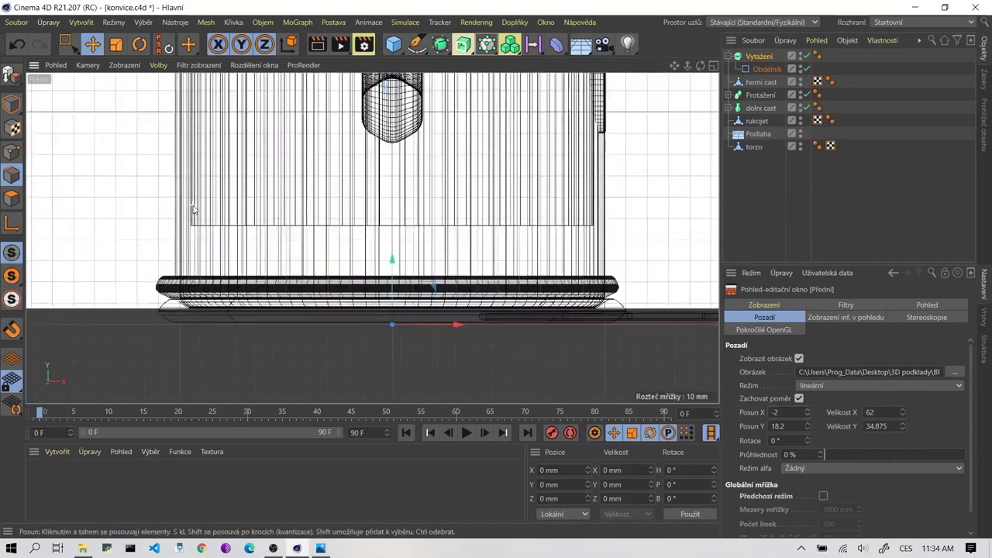
scroll(196, 209, up, 4)
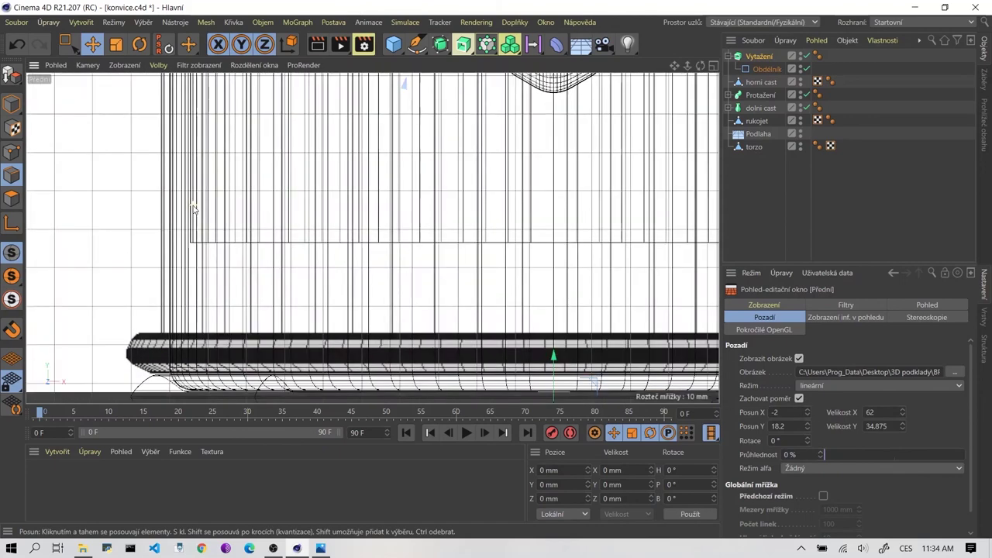
click(808, 416)
click(808, 411)
click(808, 412)
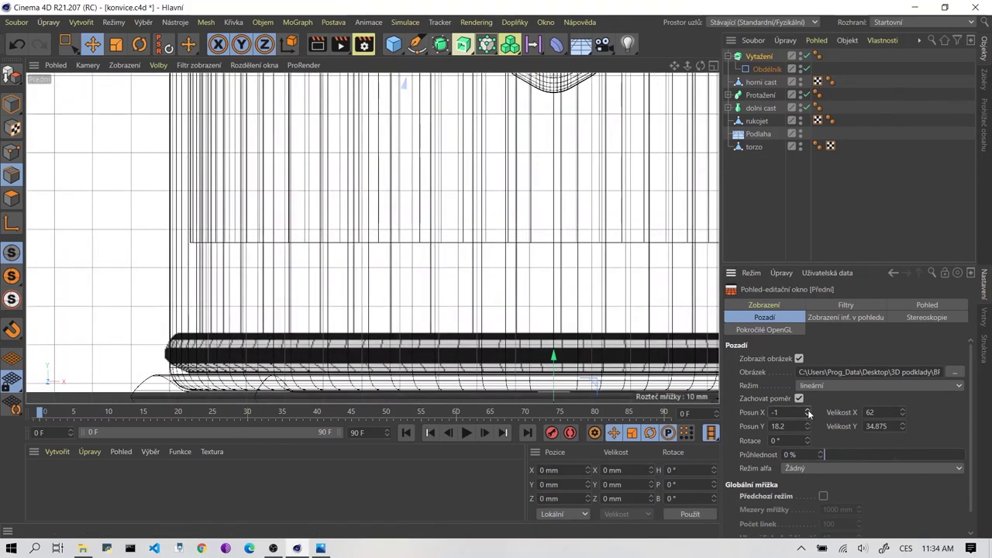
click(809, 415)
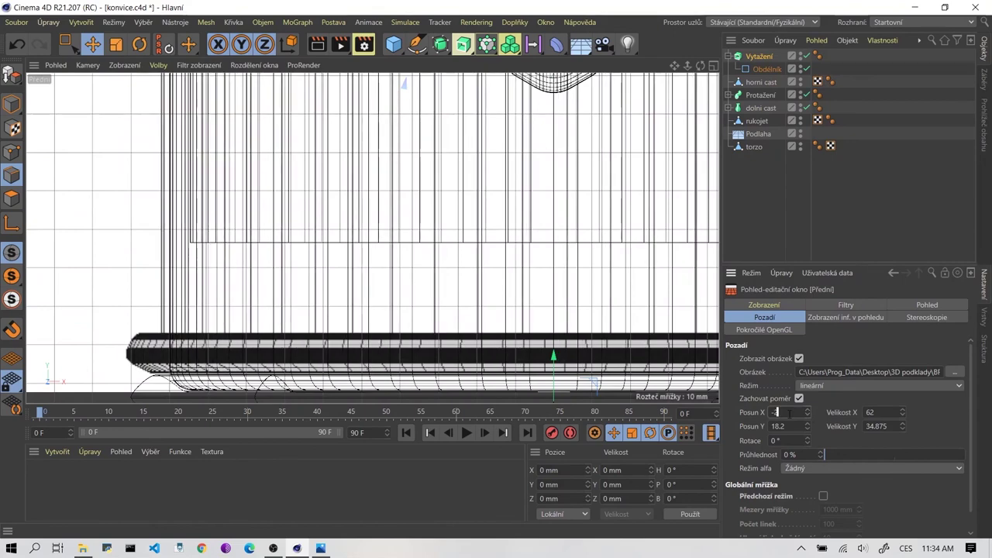
key(BackSpace)
text(1,8)
key(Return)
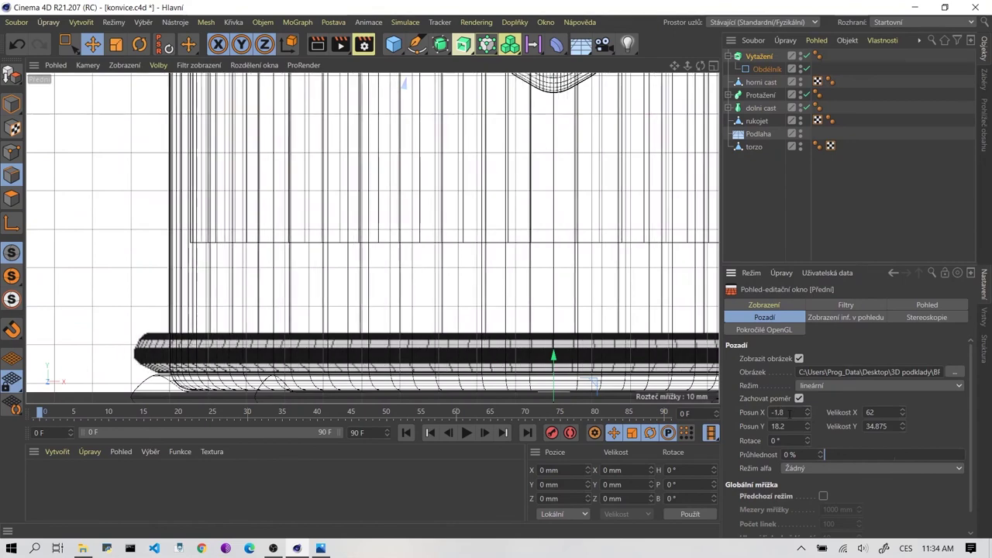
Lower the reference image's vertical offset to 17.2 and check the alignment with the kettle.
scroll(399, 172, down, 2)
scroll(476, 260, down, 2)
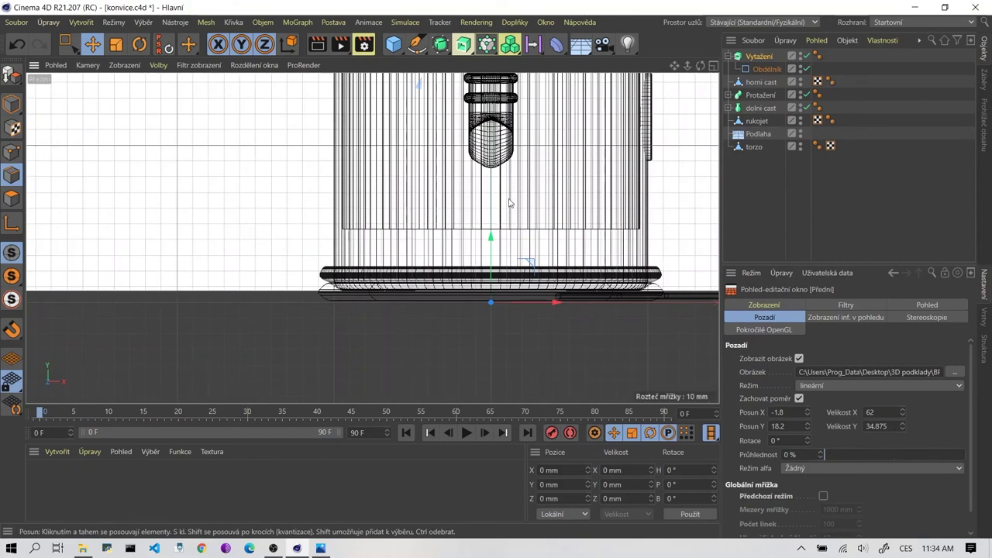
scroll(476, 259, down, 1)
scroll(527, 237, up, 2)
scroll(530, 242, up, 1)
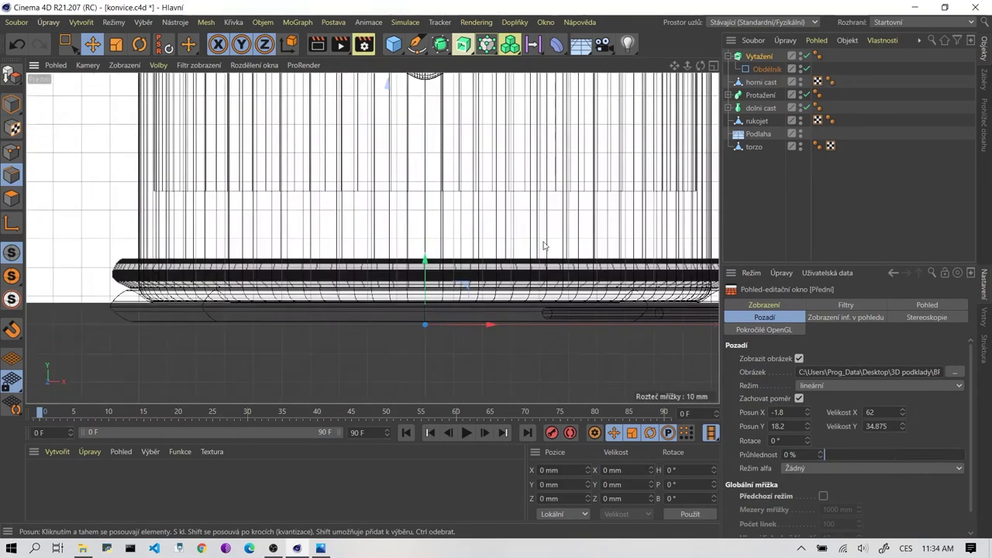
click(807, 431)
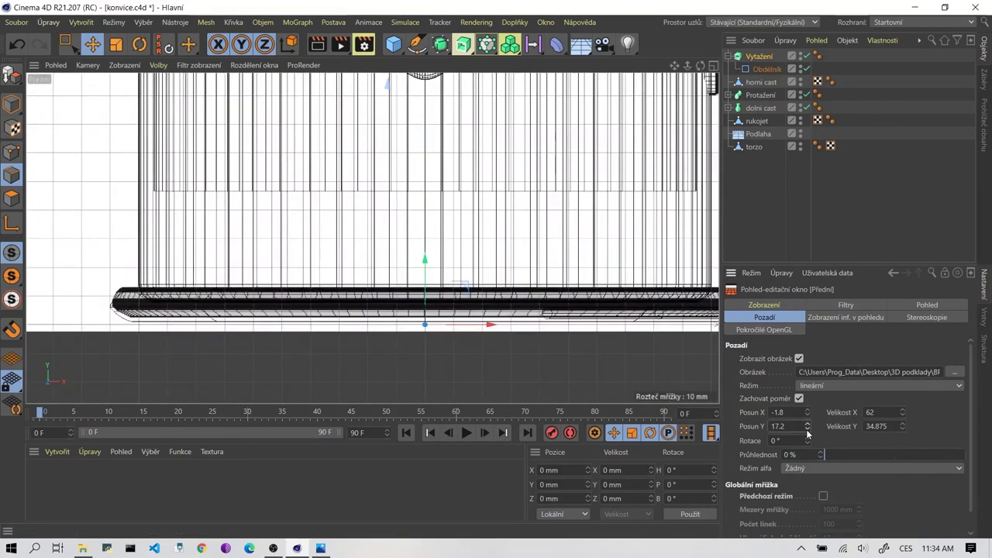
scroll(532, 261, down, 2)
scroll(429, 183, down, 1)
scroll(428, 184, down, 1)
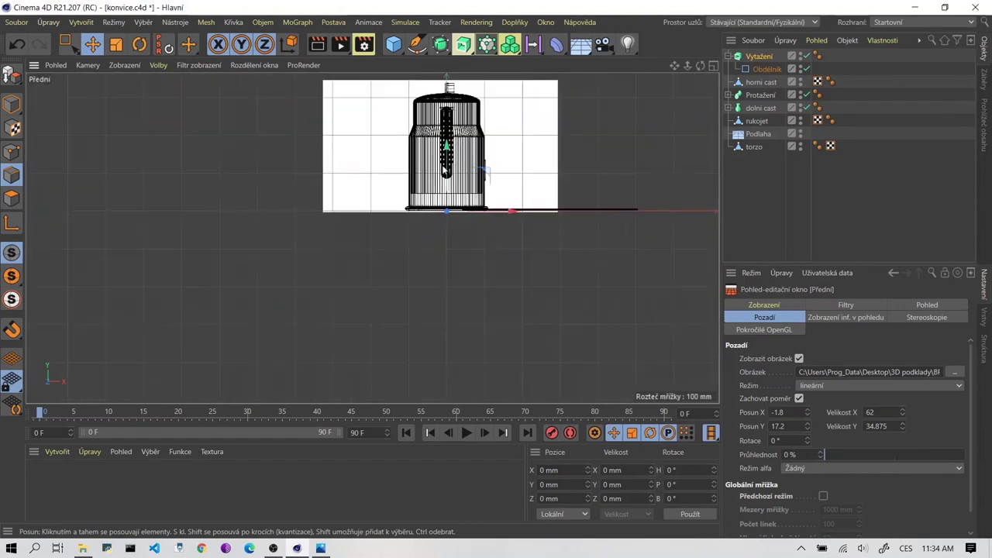
scroll(443, 171, up, 2)
scroll(413, 215, up, 1)
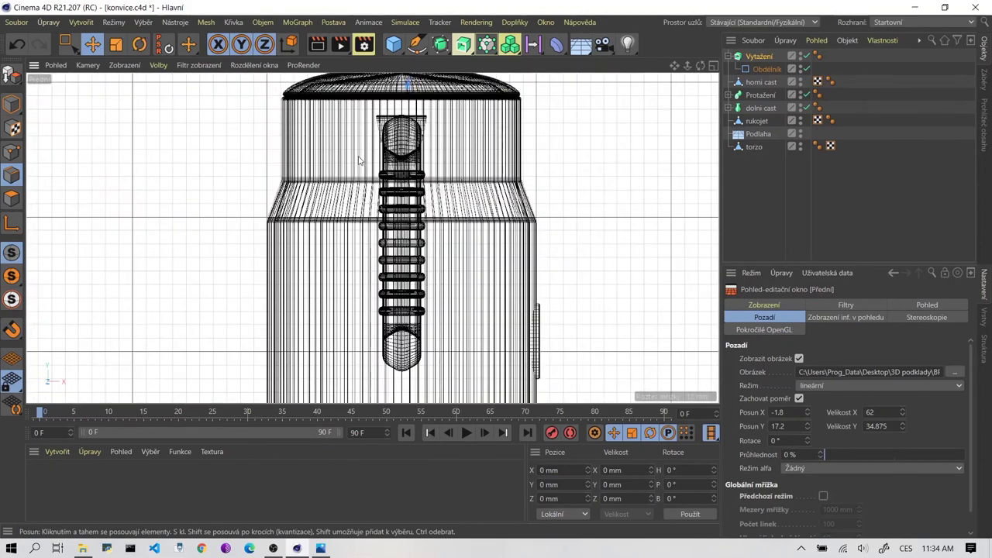
scroll(359, 160, down, 2)
scroll(382, 165, up, 1)
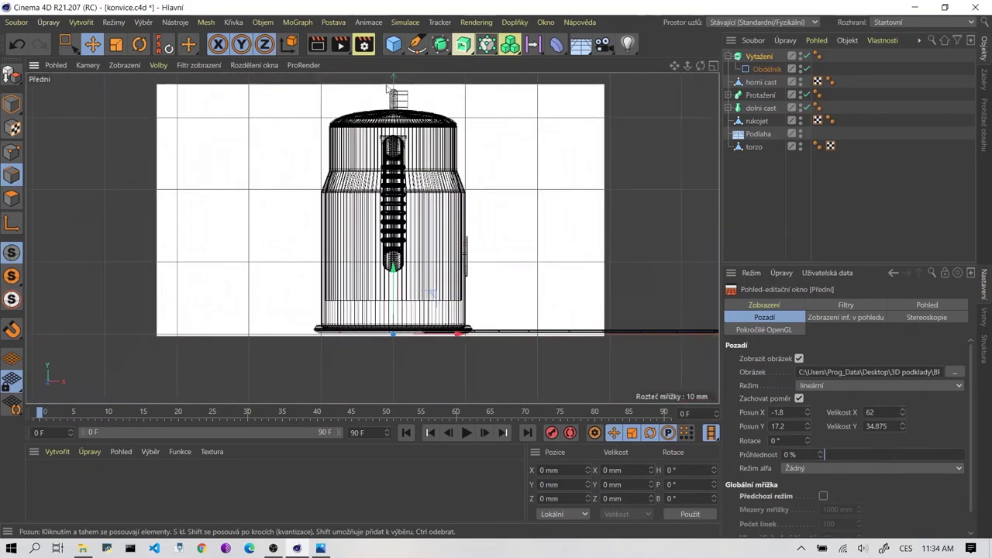
scroll(372, 151, up, 1)
scroll(352, 116, up, 2)
scroll(346, 108, up, 1)
scroll(361, 125, up, 2)
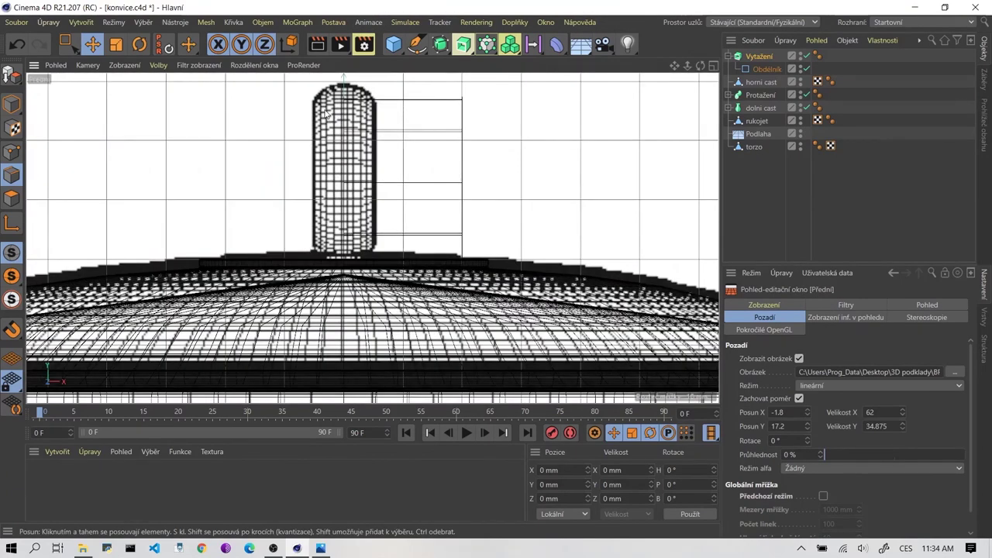
In four-view layout, change the Vytažení extrusion offset from 20 mm to 0.1 mm.
click(770, 54)
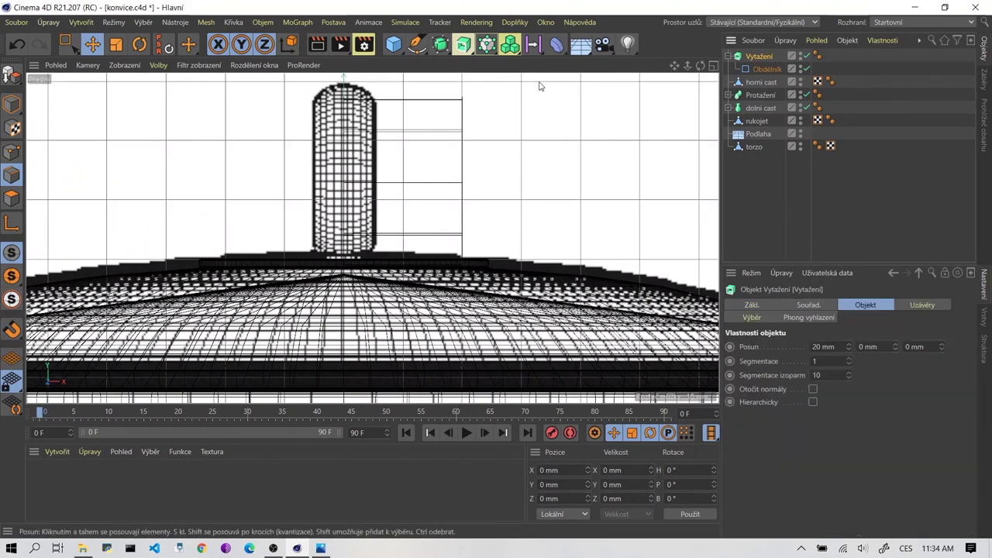
middle_click(353, 155)
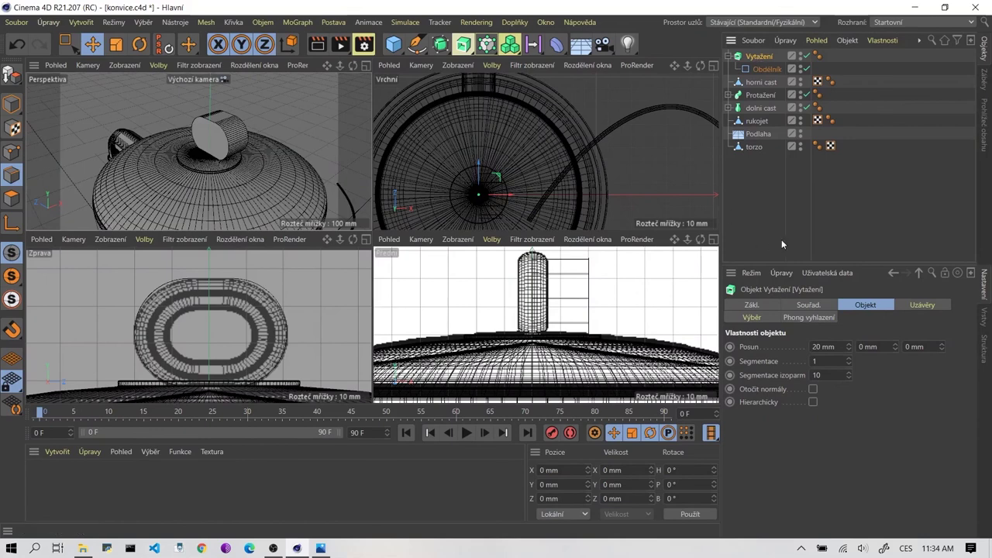
click(817, 346)
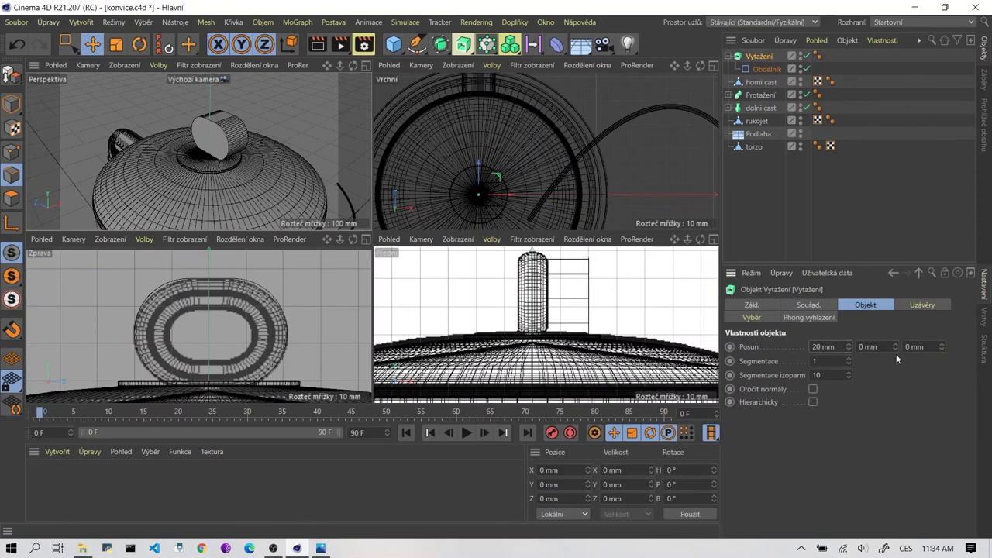
key(Delete)
key(BackSpace)
text(1)
text(0)
text(0)
text(1)
key(Return)
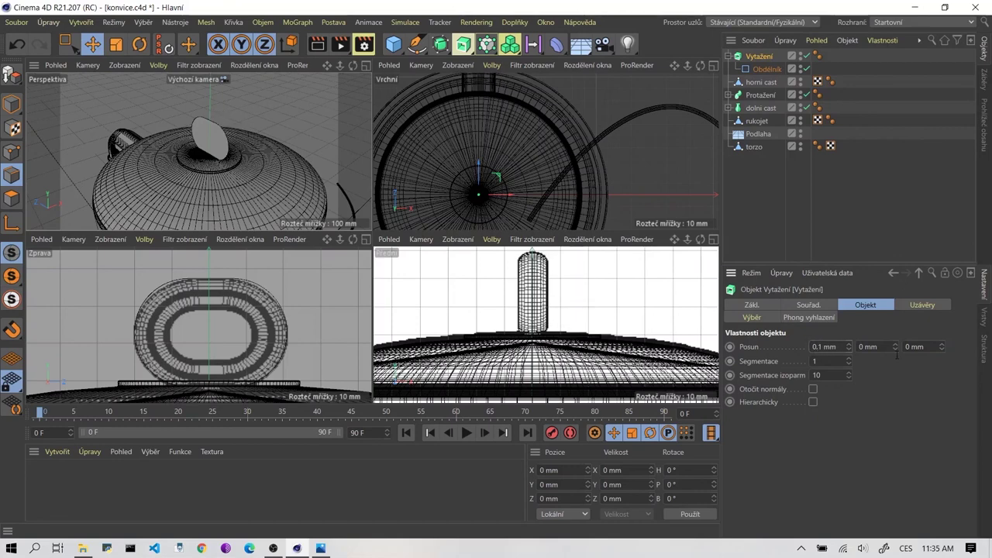
Enable cap fillets on the Vytažení extrude with a 1 mm size.
click(920, 307)
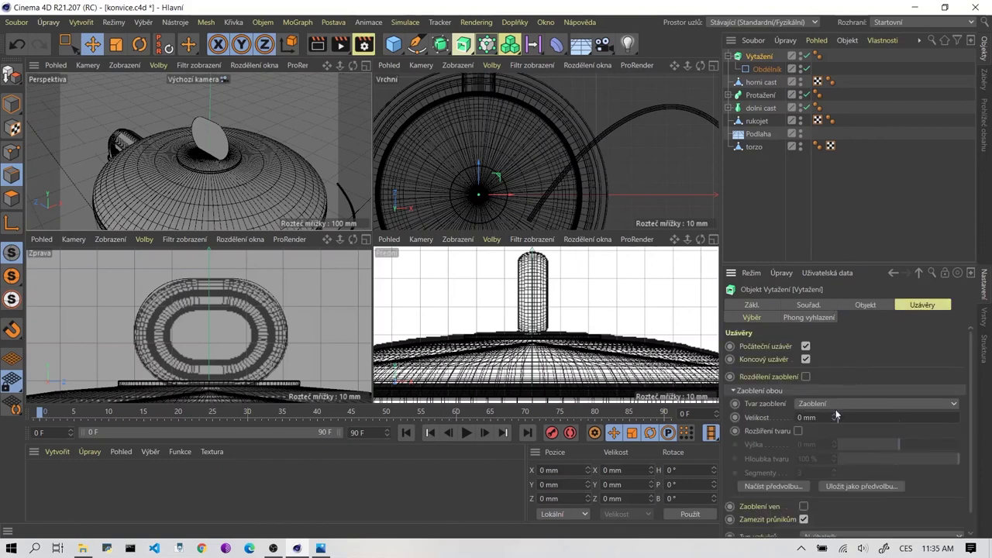
click(834, 415)
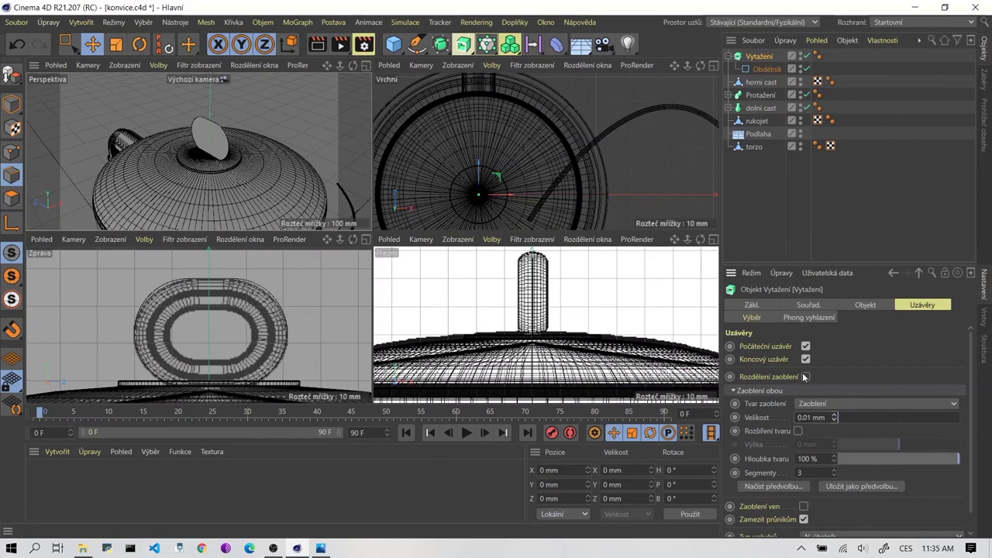
scroll(883, 379, down, 1)
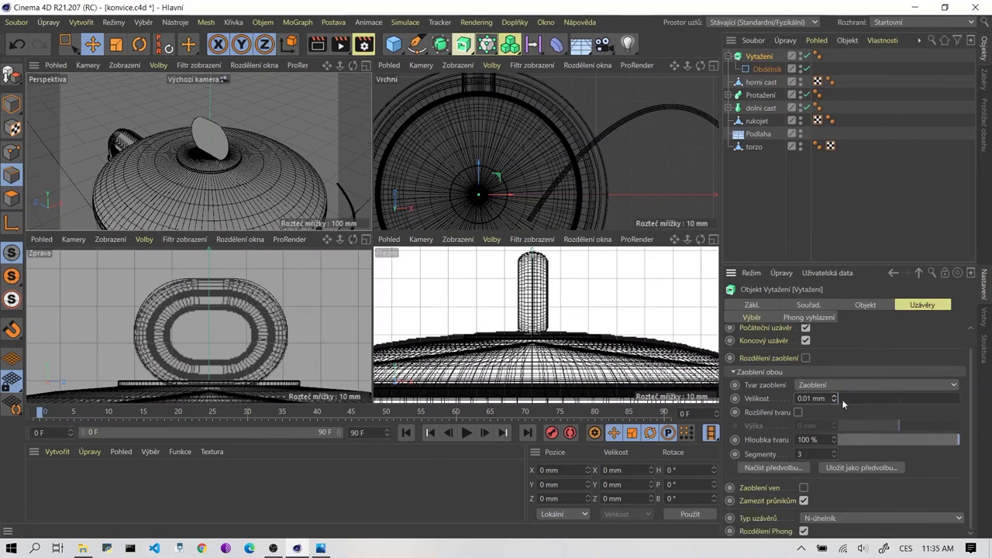
double_click(805, 398)
text(1)
key(Return)
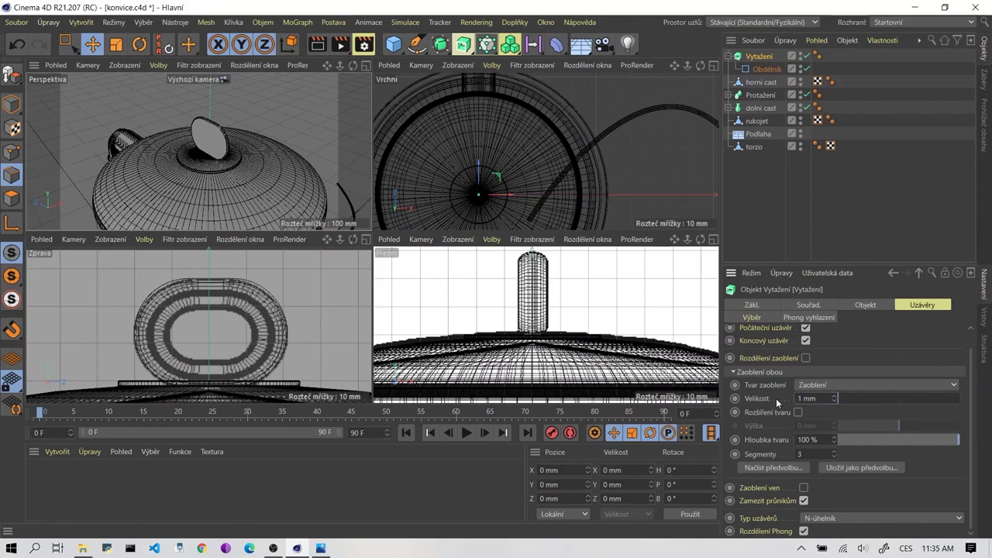
Increase the cap fillet size to 3 mm while inspecting the knob in a maximized Perspective view.
scroll(241, 116, down, 3)
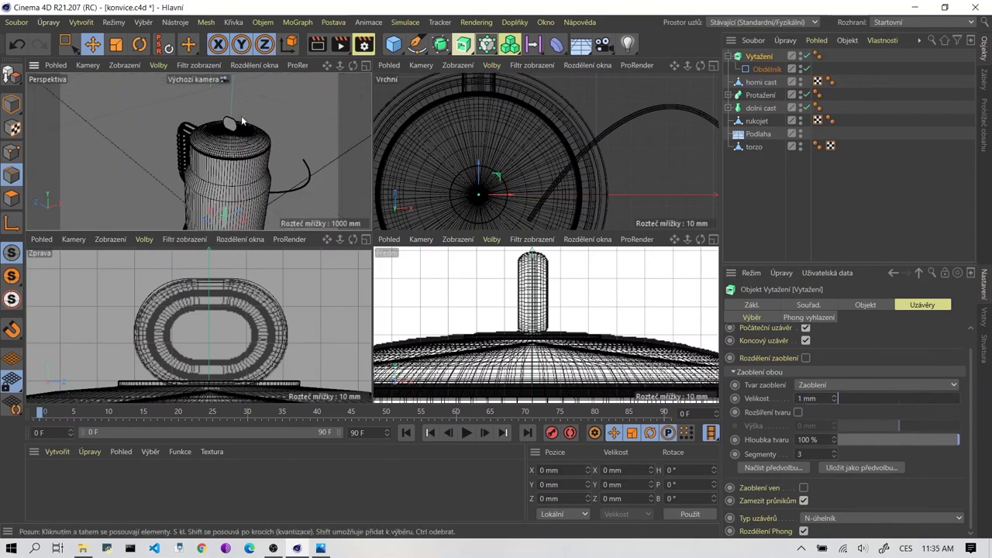
scroll(210, 121, up, 2)
scroll(204, 125, up, 2)
mouse_move(204, 126)
alt+mouse_down()
mouse_move(199, 150)
mouse_move(240, 146)
alt+mouse_up()
middle_click(287, 172)
mouse_move(589, 248)
alt+mouse_down()
mouse_move(372, 237)
mouse_move(538, 215)
mouse_move(257, 191)
alt+mouse_up()
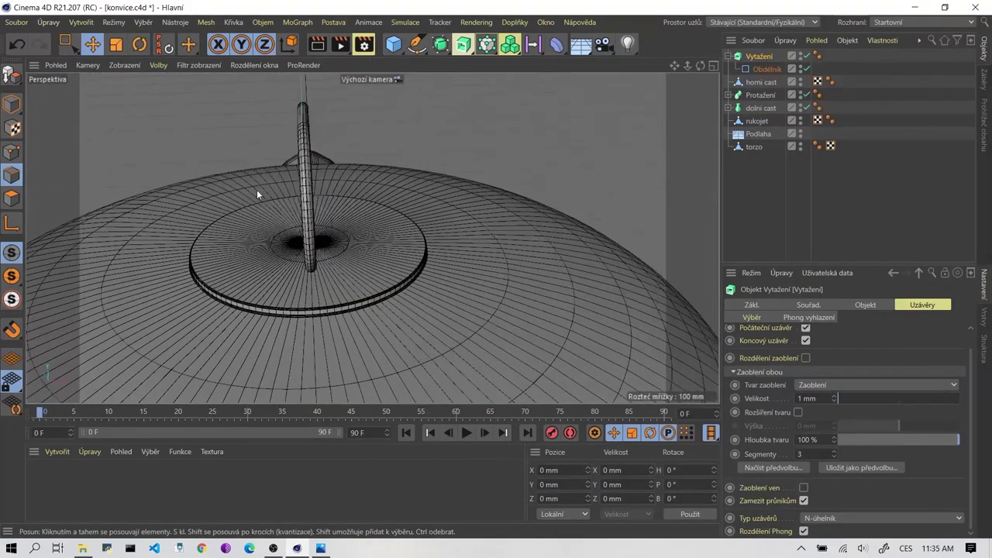
scroll(256, 190, up, 3)
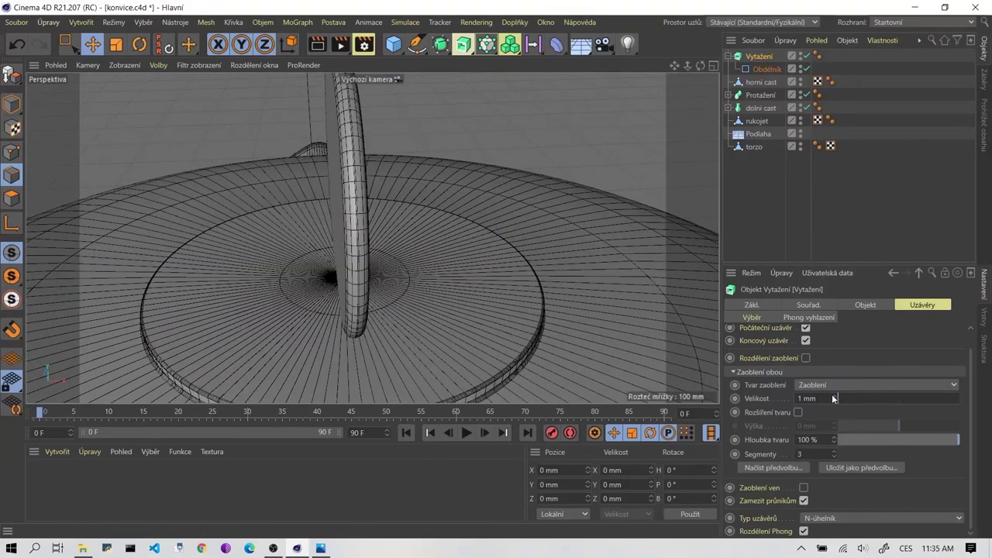
drag(834, 401, 835, 397)
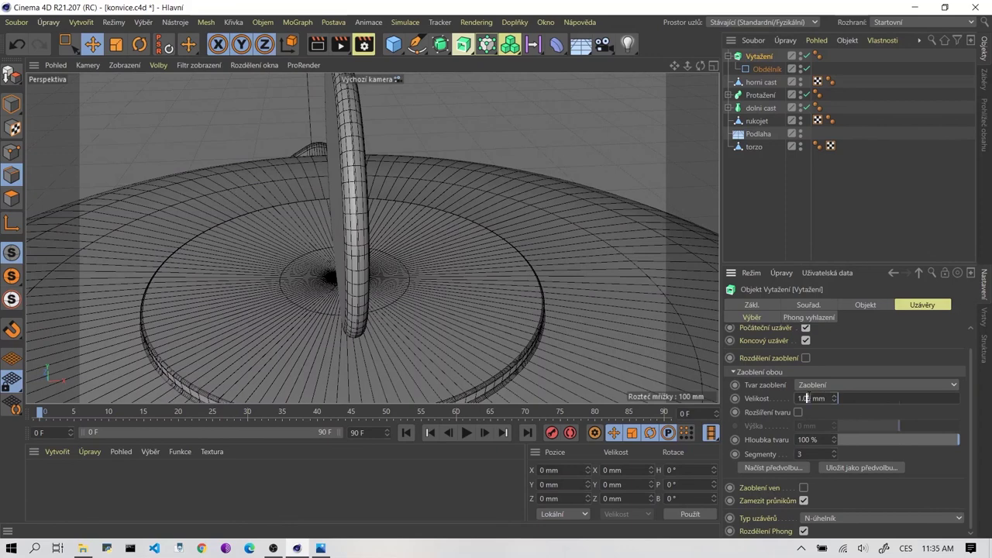
double_click(806, 398)
text(3)
key(Return)
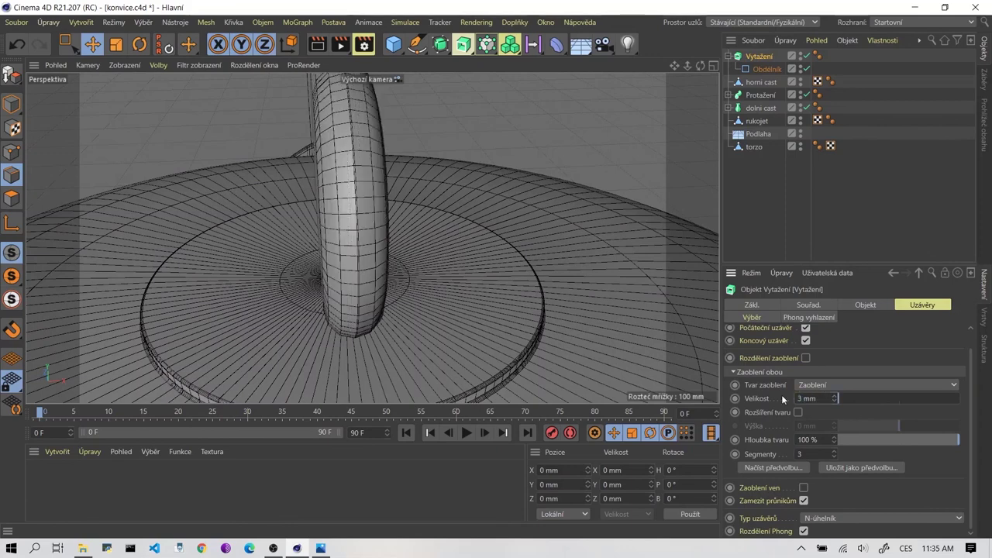
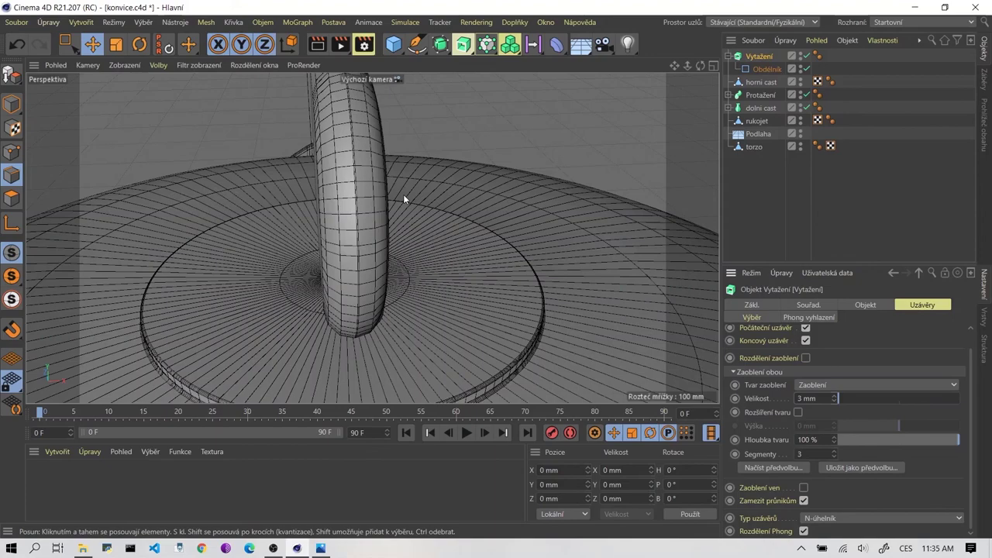
In the four-view layout, change the Extrude cap bevel size from 3 mm to 5 mm.
middle_click(335, 283)
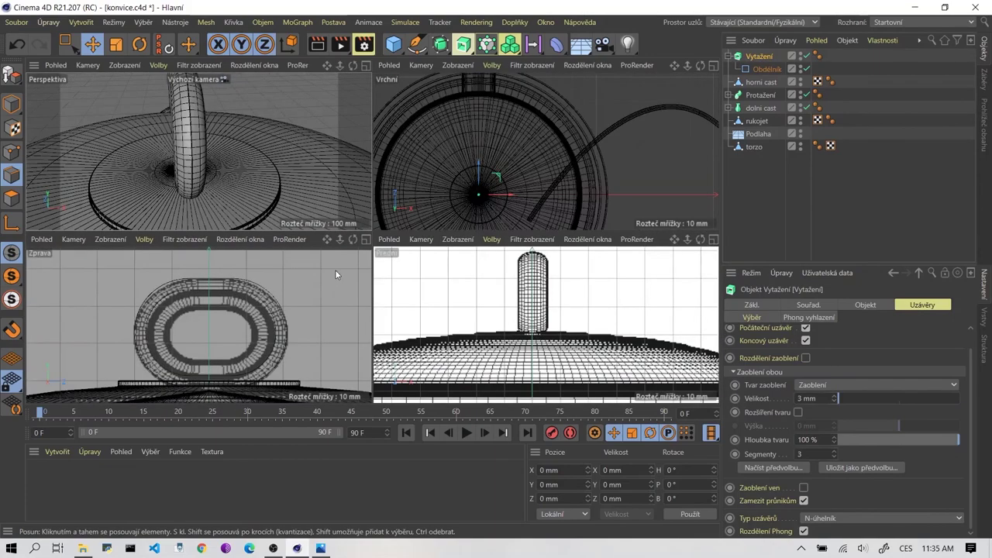
scroll(526, 296, up, 3)
scroll(525, 296, up, 3)
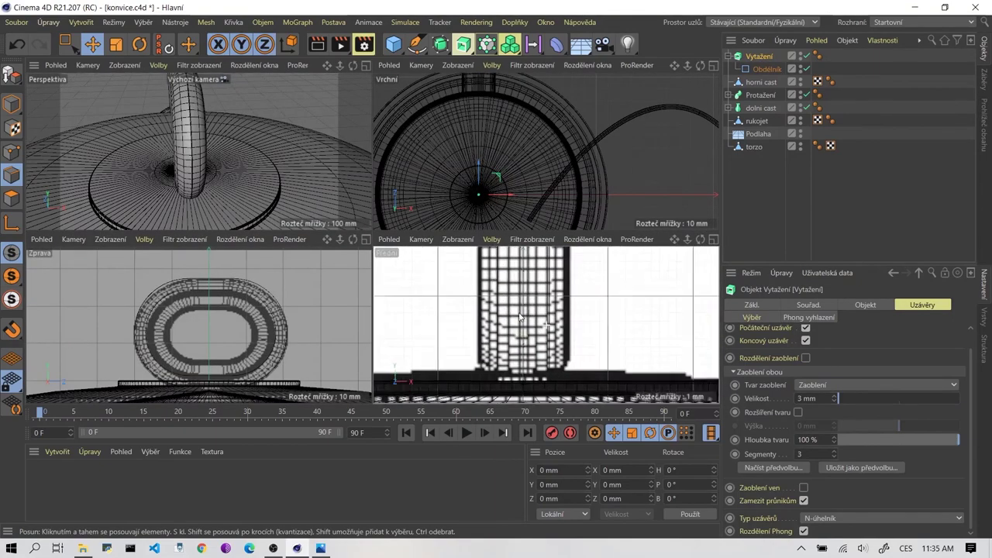
scroll(525, 296, up, 3)
scroll(595, 342, down, 2)
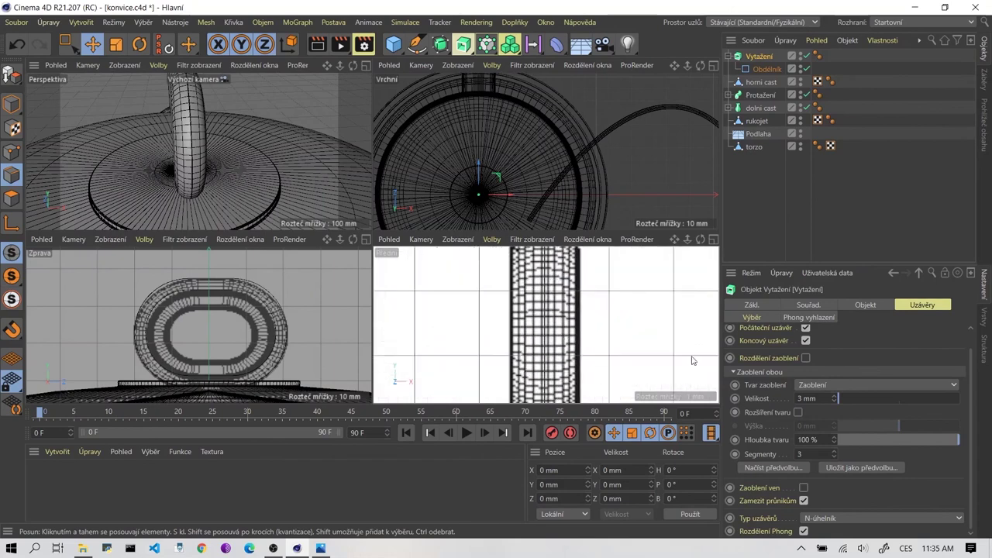
double_click(803, 398)
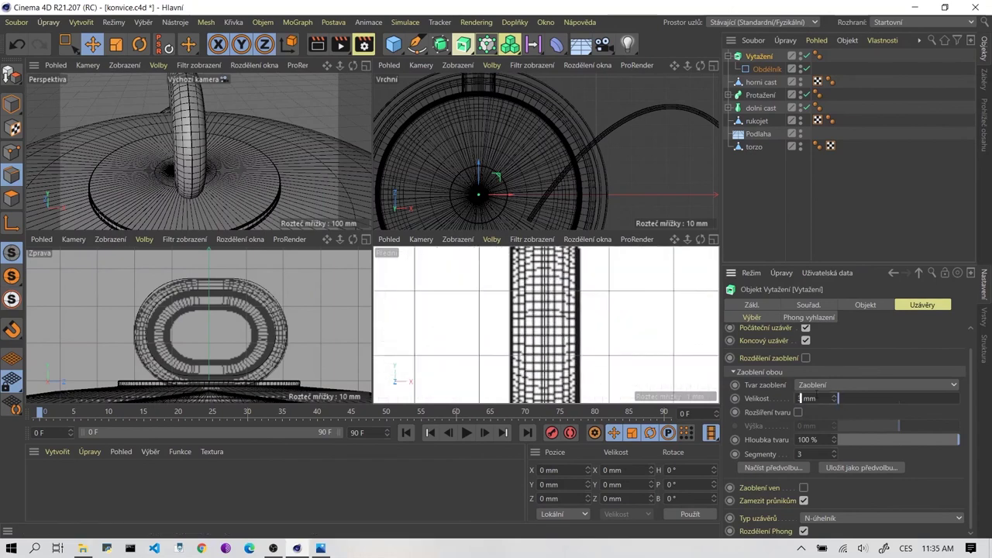
text(5)
key(Return)
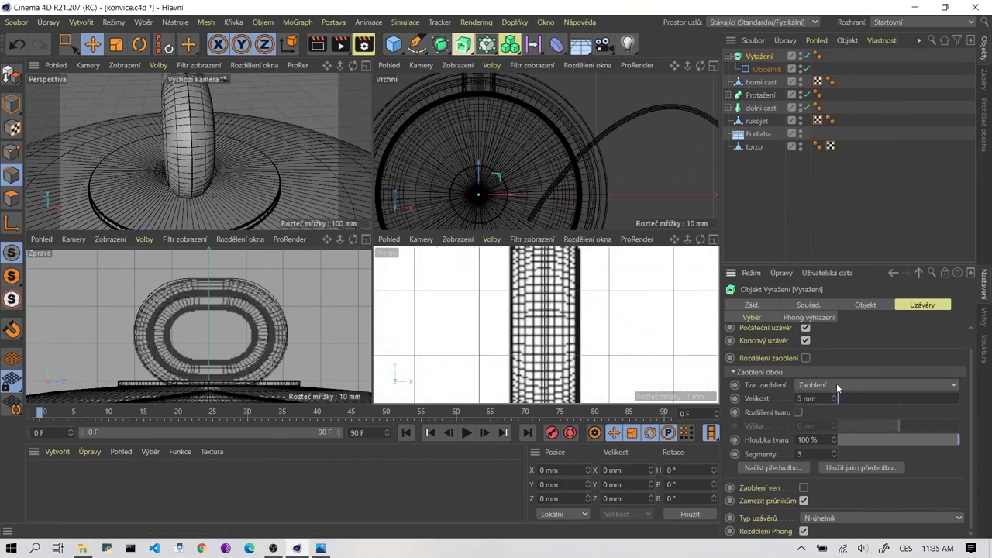
scroll(616, 277, down, 2)
scroll(542, 305, down, 2)
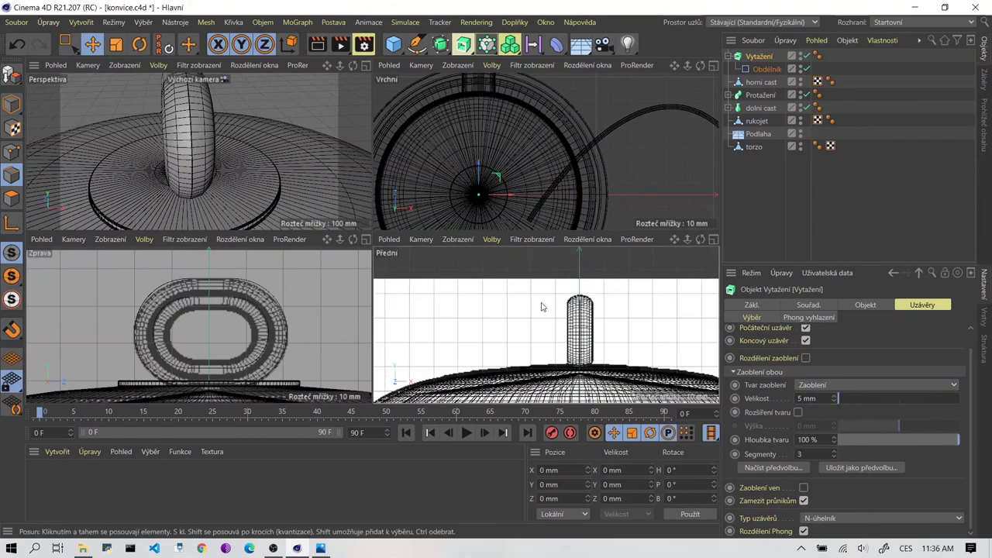
scroll(534, 306, down, 2)
scroll(542, 306, up, 2)
scroll(593, 333, up, 2)
scroll(546, 338, up, 2)
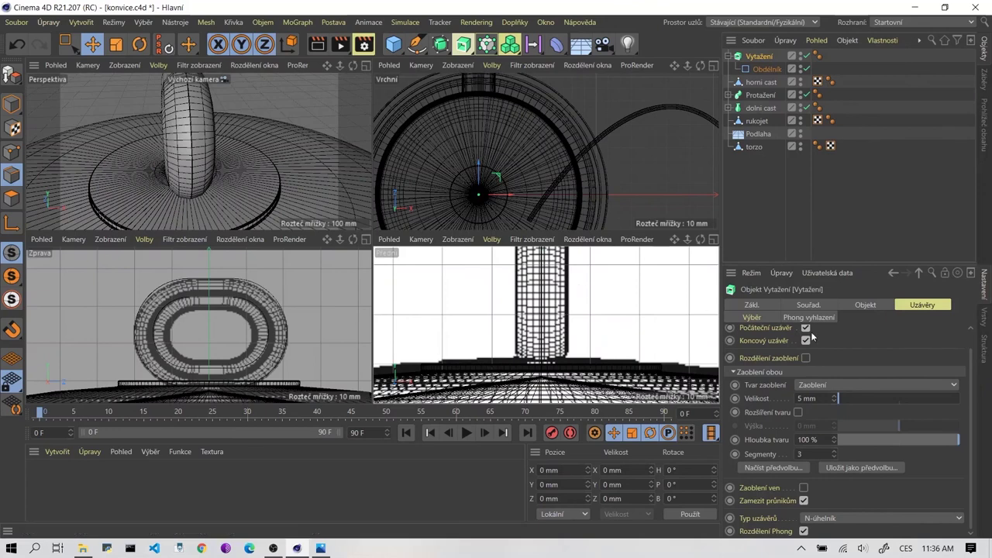
Try cap bevel sizes of 7 mm and 6 mm, then settle on 5 mm.
click(801, 398)
double_click(799, 398)
text(7)
key(Return)
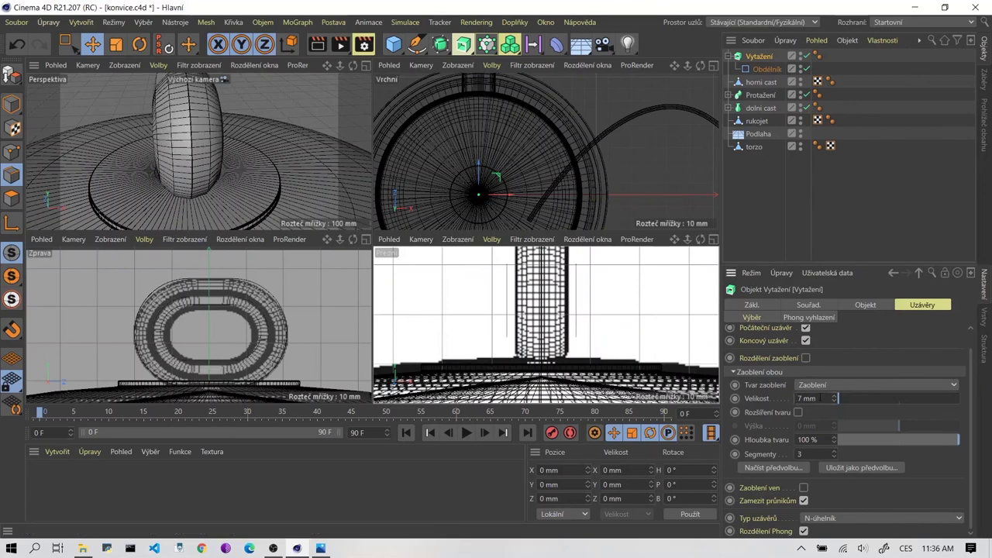
scroll(570, 333, up, 2)
scroll(573, 307, up, 2)
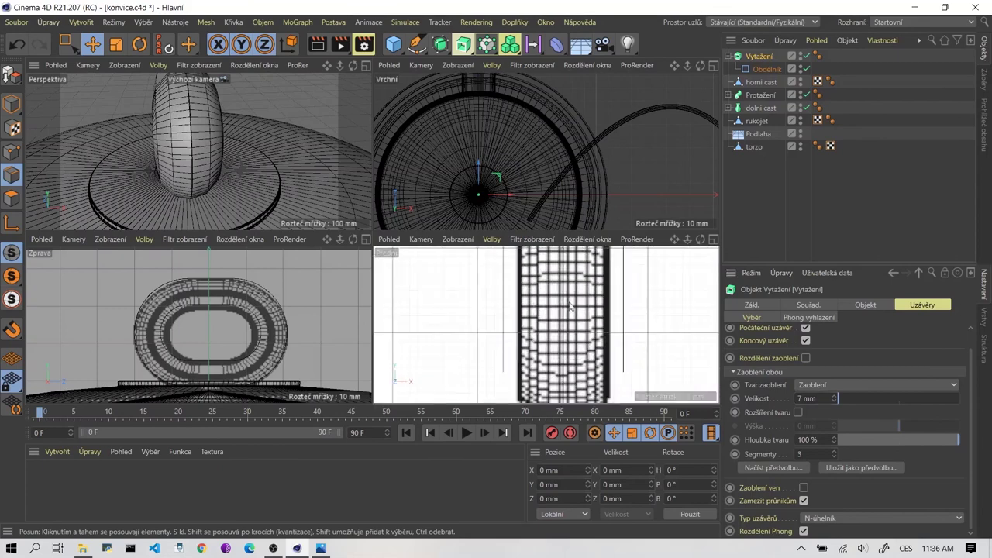
scroll(585, 318, up, 2)
alt+middle_drag(585, 317, 573, 318)
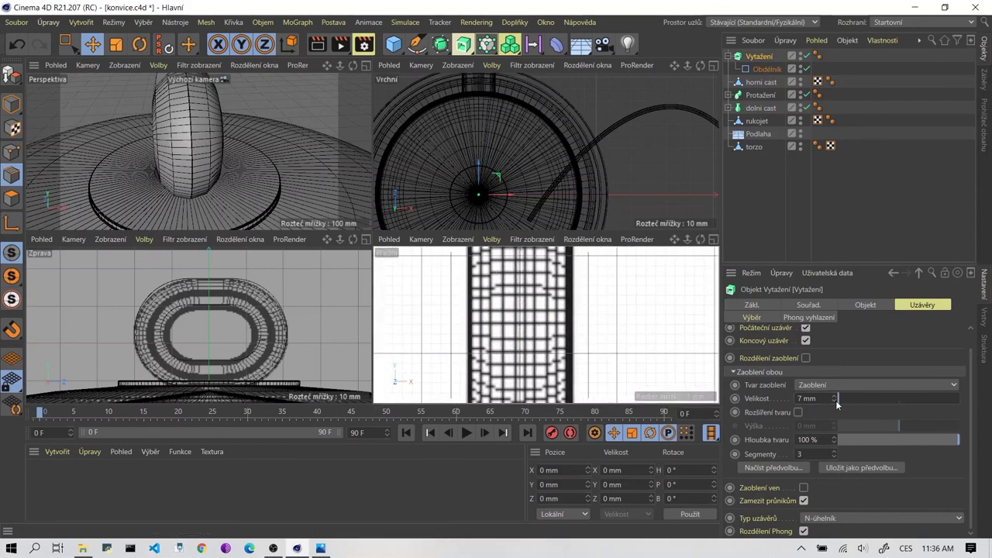
double_click(798, 399)
text(6)
key(Return)
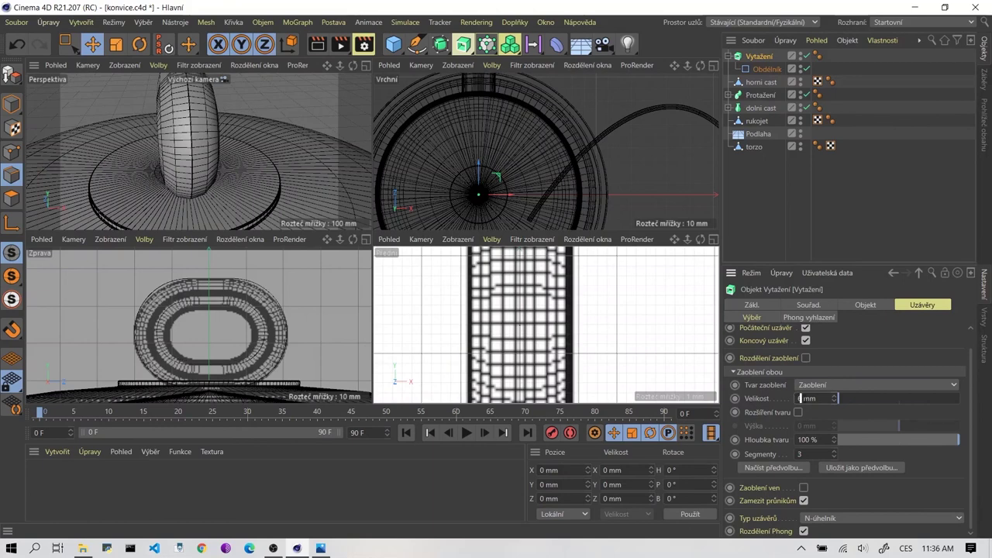
key(BackSpace)
text(5)
key(Return)
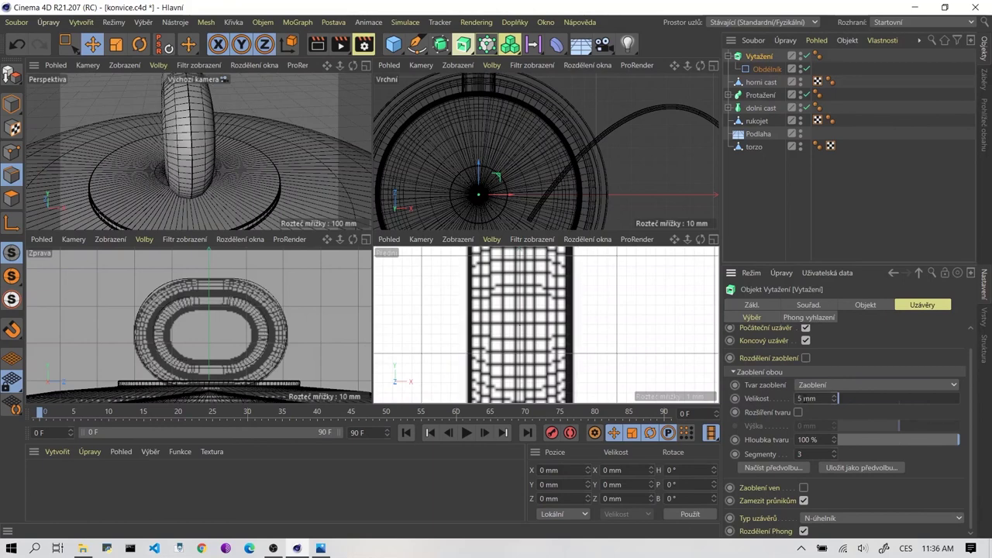
middle_click(202, 107)
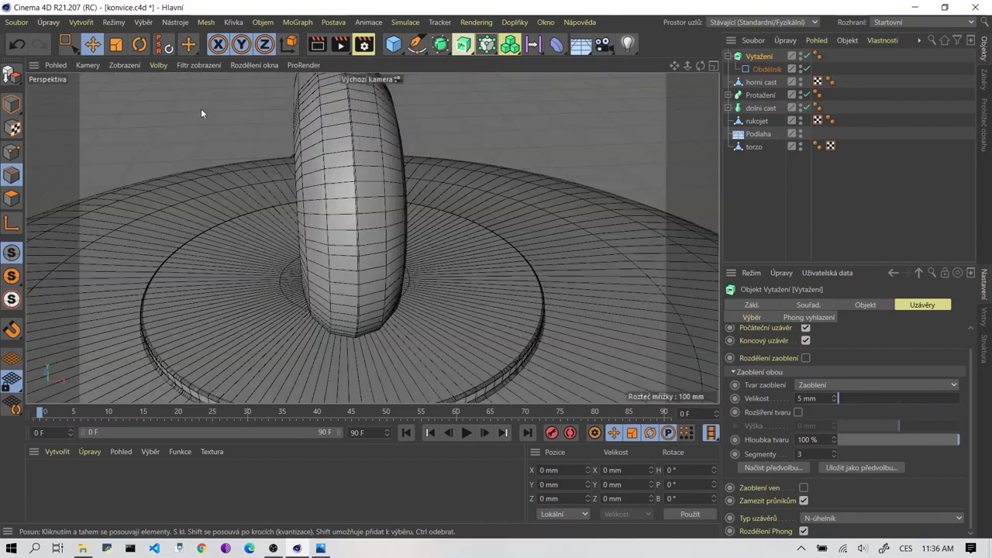
mouse_move(387, 165)
alt+mouse_down()
mouse_move(388, 152)
mouse_move(328, 140)
alt+mouse_up()
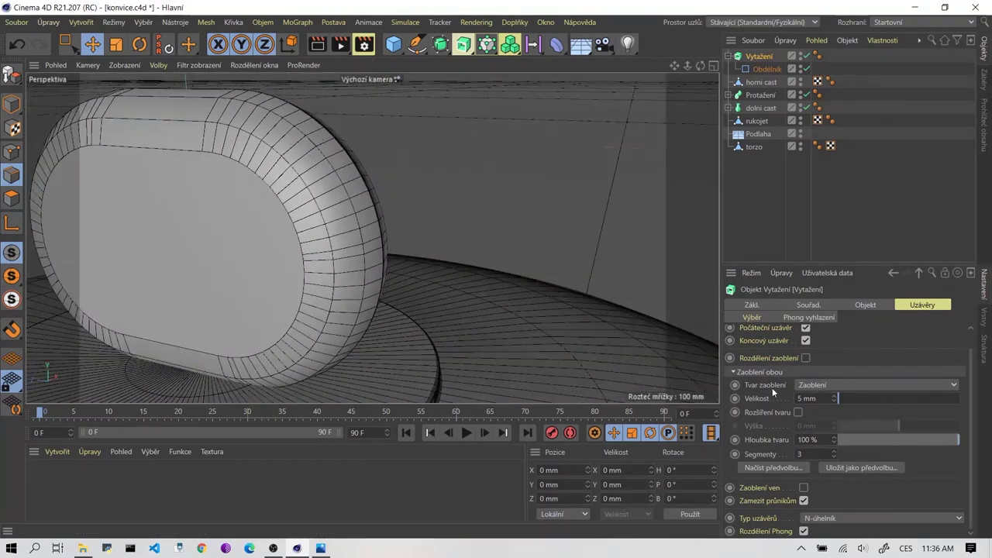
click(834, 451)
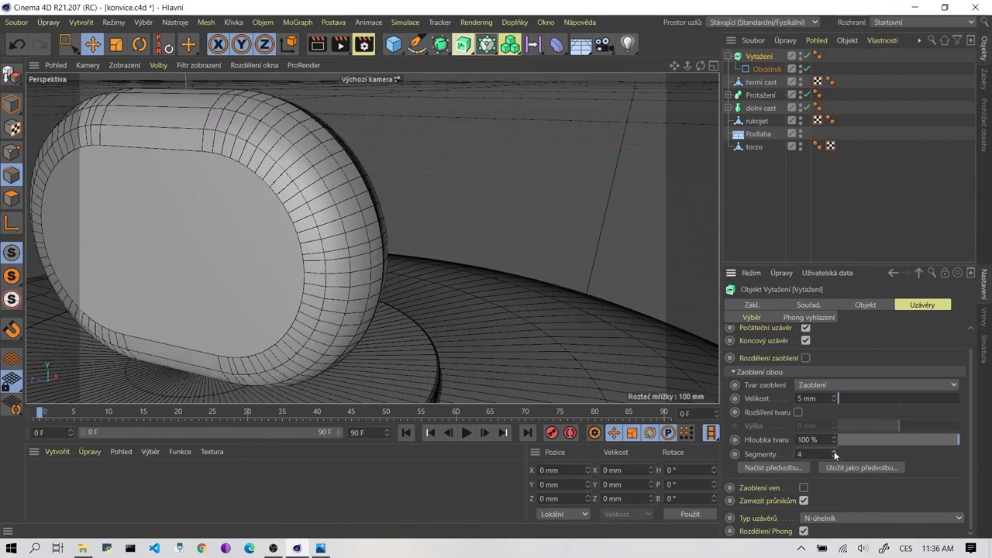
click(834, 451)
click(834, 452)
click(834, 452)
click(834, 452)
click(834, 452)
click(834, 452)
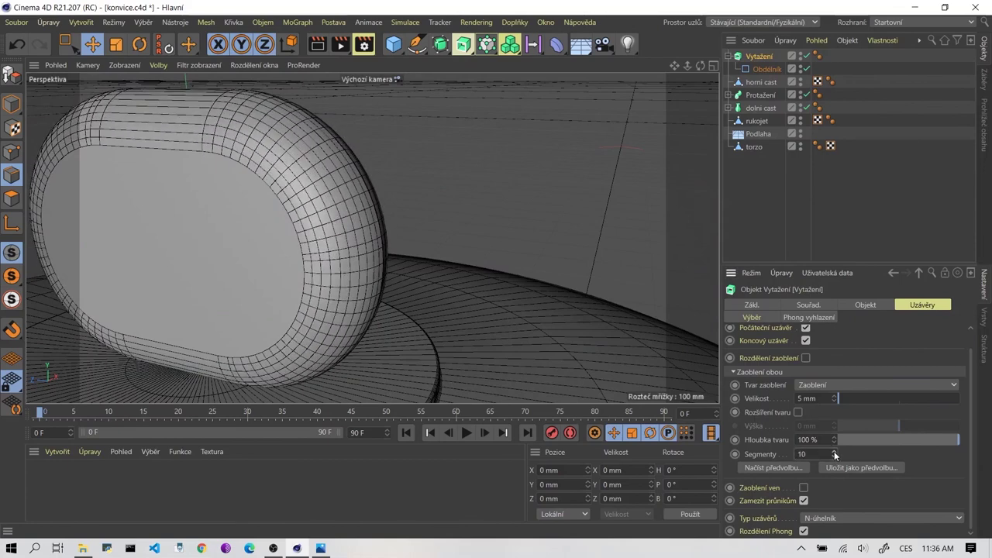
scroll(386, 169, down, 5)
scroll(368, 186, up, 2)
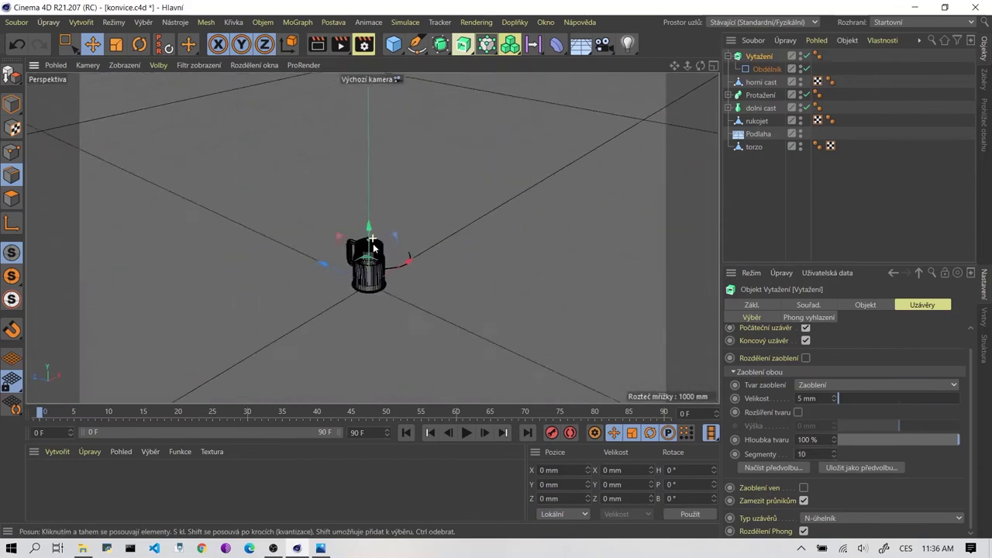
scroll(388, 201, up, 2)
scroll(419, 224, up, 3)
scroll(456, 254, up, 3)
scroll(455, 253, down, 3)
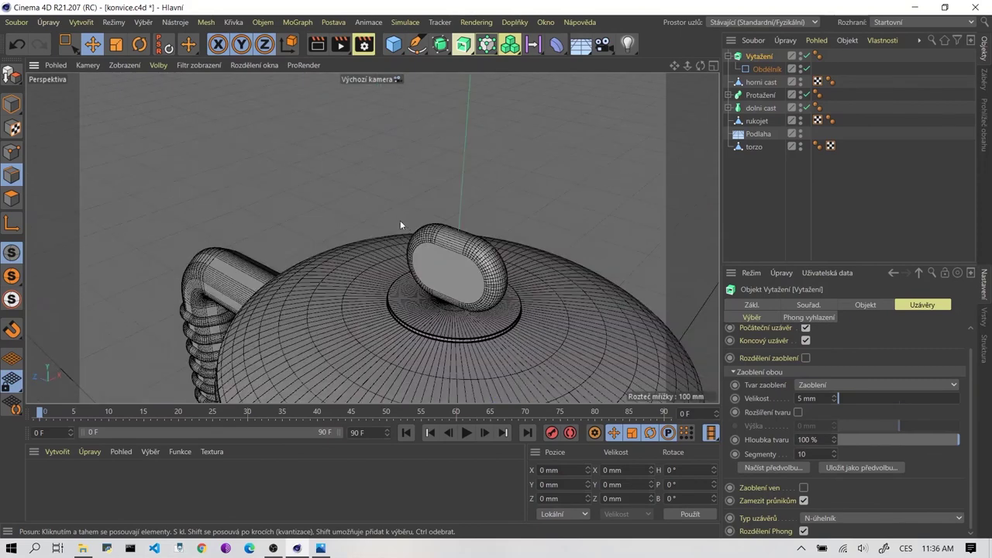
scroll(401, 224, up, 1)
scroll(458, 255, up, 2)
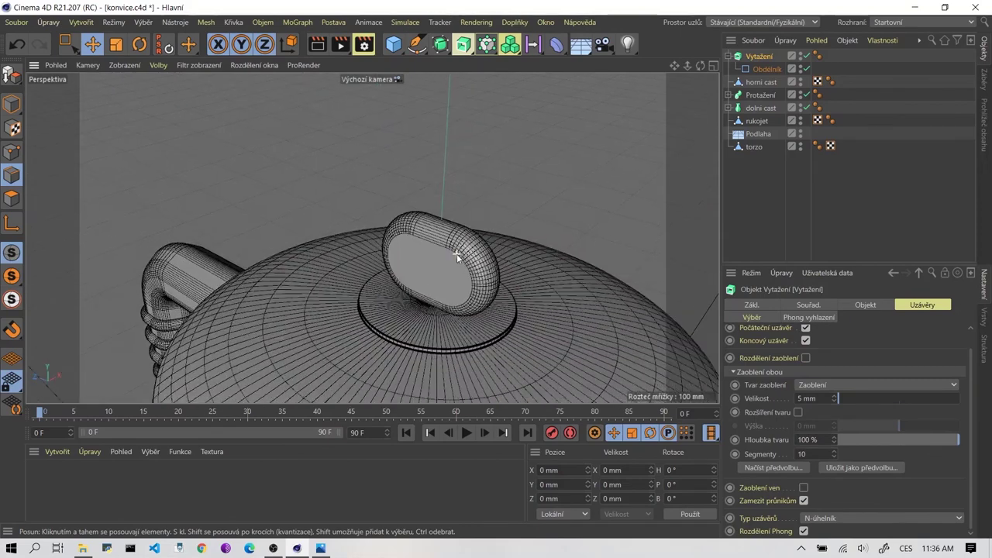
scroll(456, 254, up, 2)
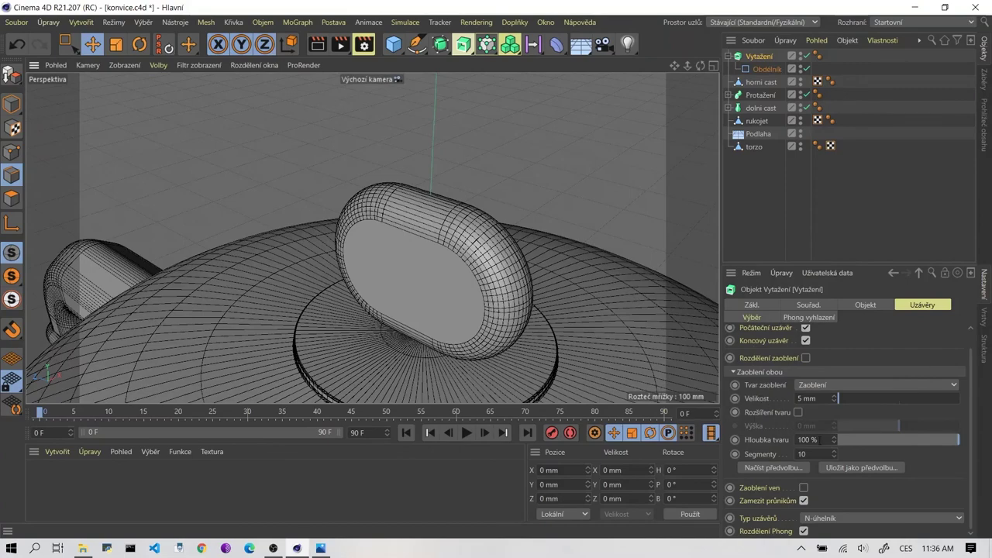
alt+drag(516, 288, 558, 267)
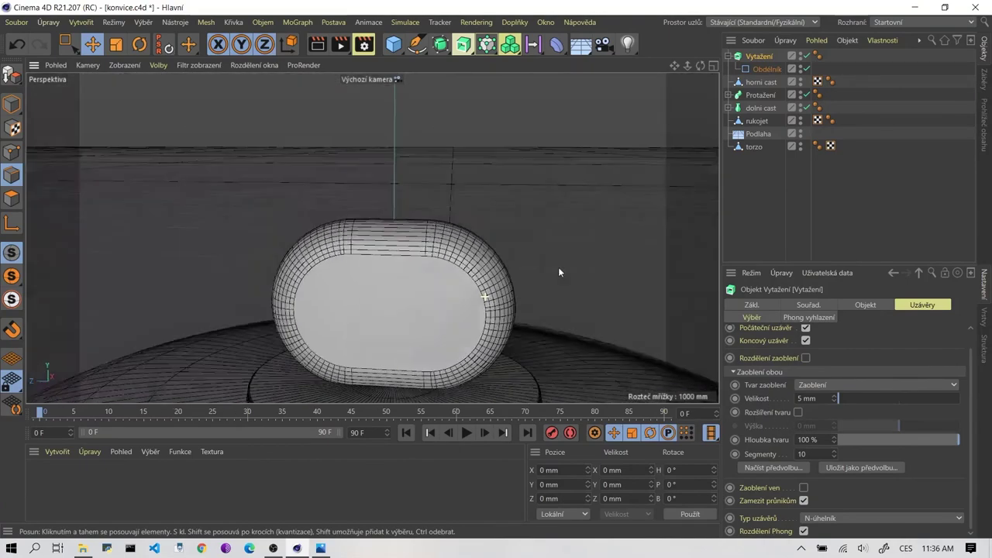
scroll(372, 379, up, 2)
scroll(391, 341, up, 2)
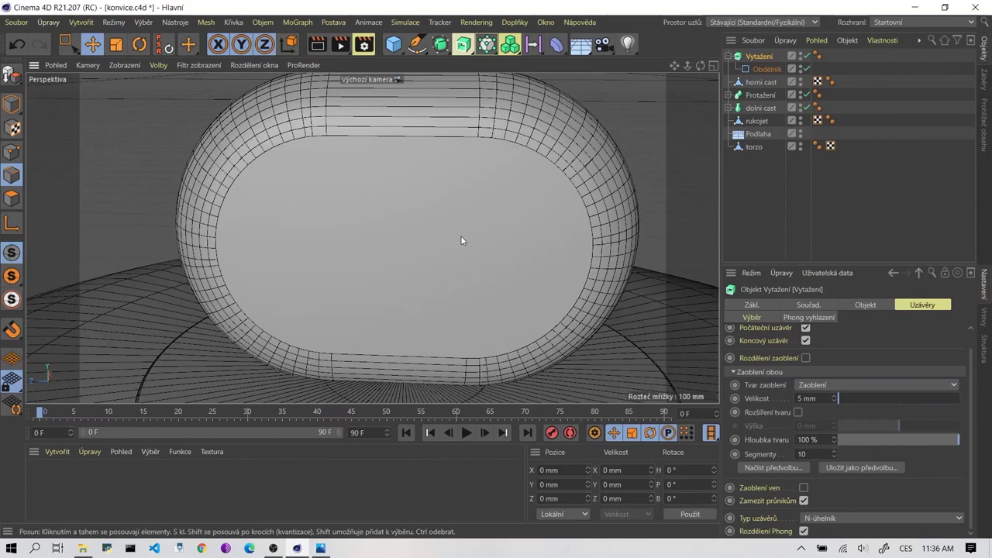
mouse_move(461, 236)
alt+mouse_down()
mouse_move(480, 219)
mouse_move(415, 243)
mouse_move(455, 269)
alt+mouse_up()
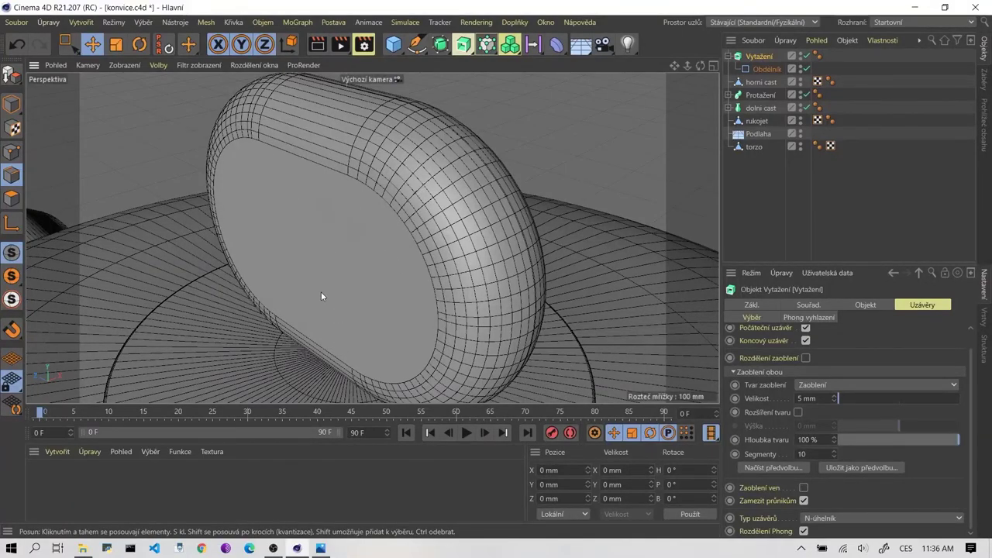
mouse_move(322, 296)
alt+mouse_down()
mouse_move(345, 273)
mouse_move(275, 244)
mouse_move(454, 251)
mouse_move(421, 253)
mouse_move(427, 266)
mouse_move(372, 295)
mouse_move(532, 276)
alt+mouse_up()
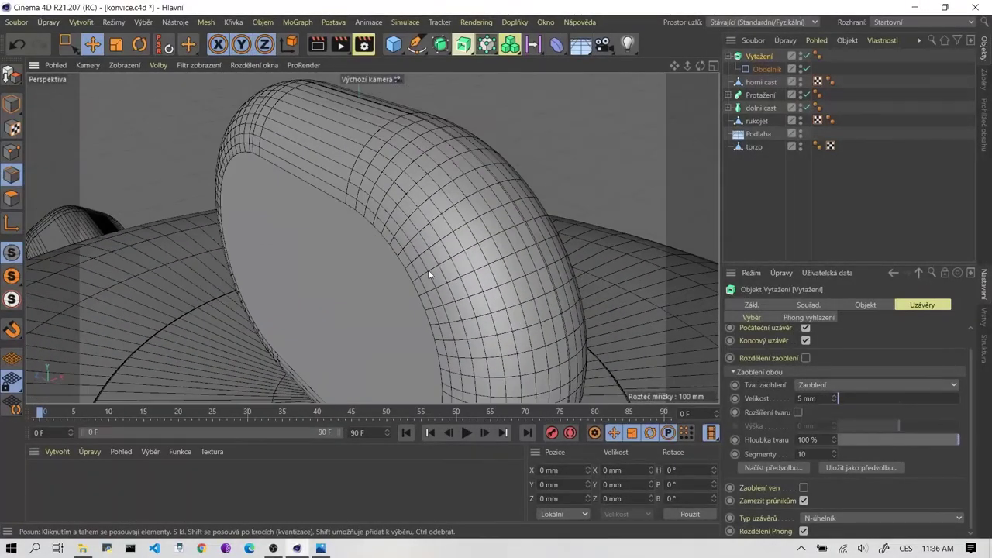
mouse_move(429, 274)
alt+mouse_down()
mouse_move(482, 254)
mouse_move(481, 232)
mouse_move(467, 247)
alt+mouse_up()
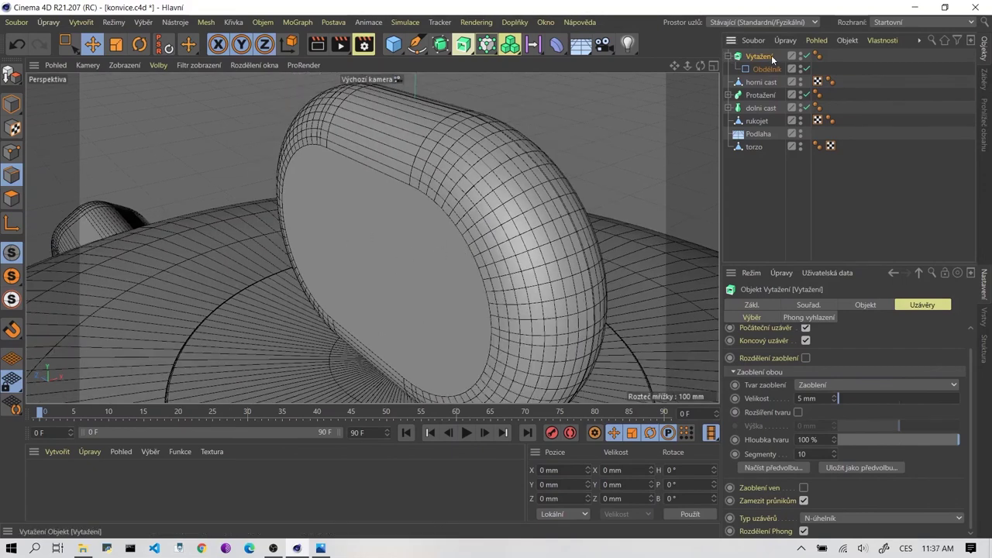
Make the ring knob editable and select its front cap polygon in Polygon mode.
click(19, 76)
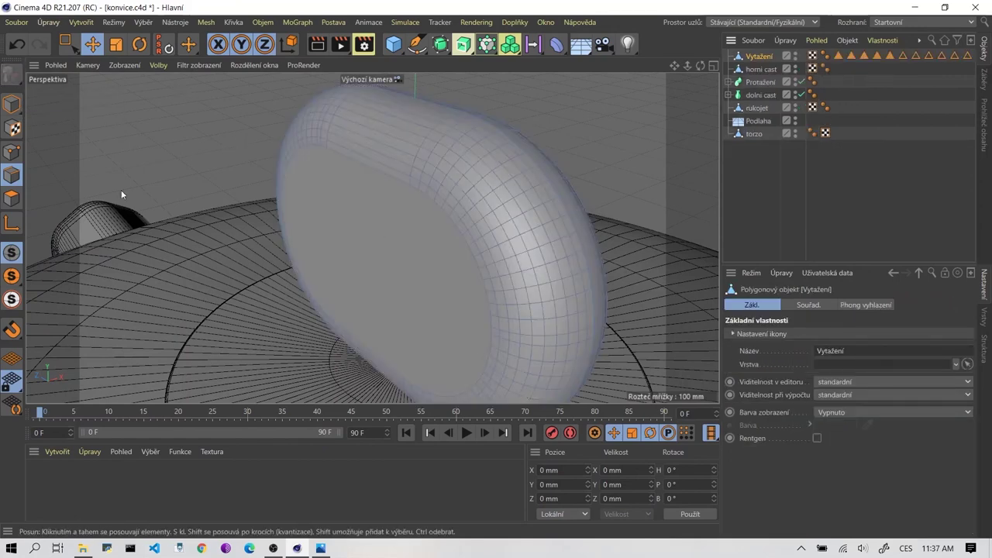
click(12, 198)
click(385, 229)
mouse_move(472, 251)
alt+mouse_down()
mouse_move(341, 237)
mouse_move(327, 210)
alt+mouse_up()
mouse_move(446, 206)
alt+mouse_down()
mouse_move(477, 225)
mouse_move(420, 206)
alt+mouse_up()
Extrude Inner the cap polygon by an offset of 3.62 mm.
right_click(421, 208)
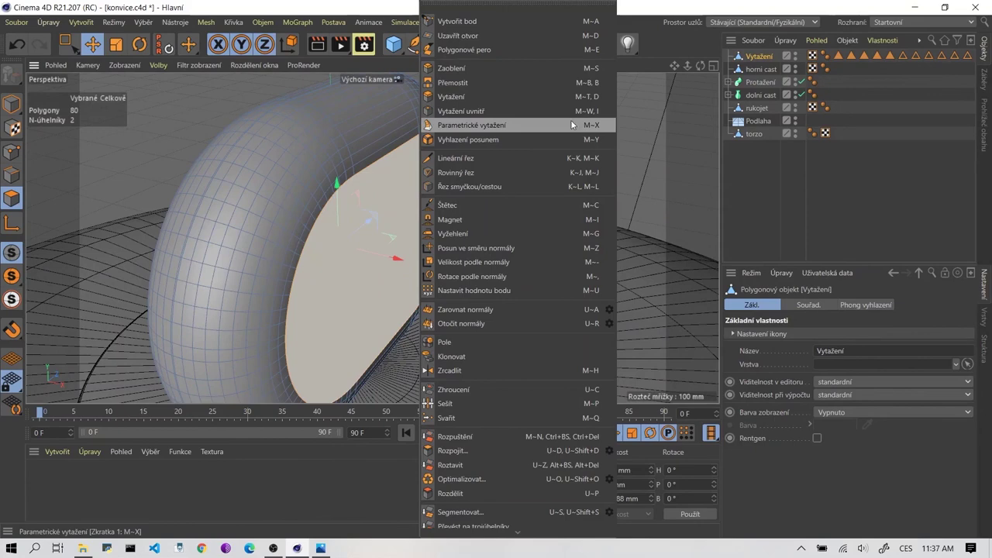
click(520, 110)
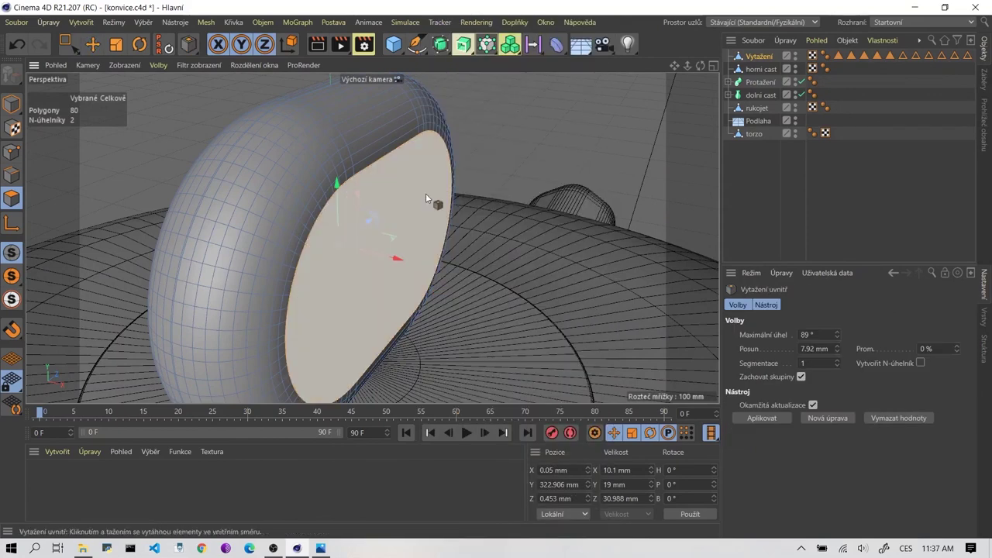
middle_click(426, 193)
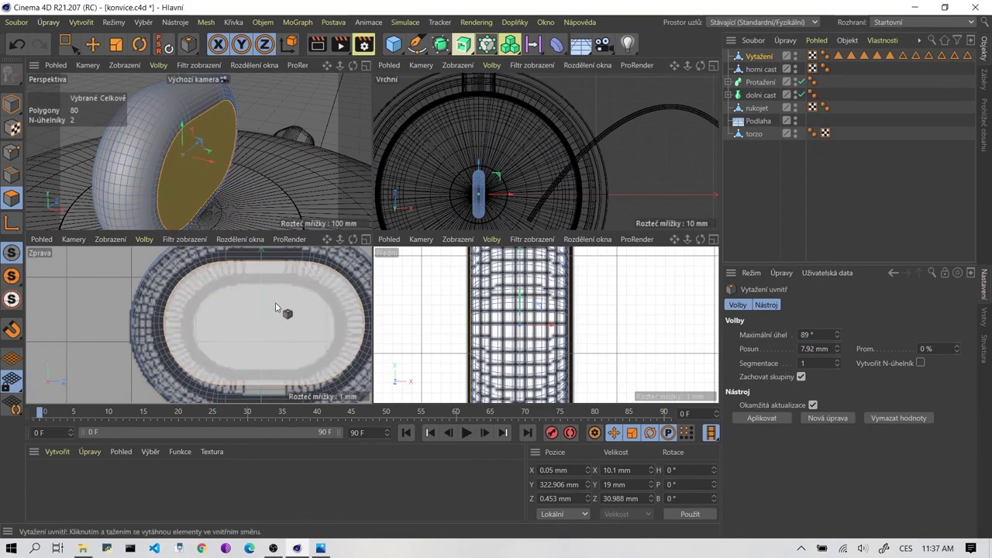
scroll(224, 178, up, 4)
drag(294, 326, 248, 325)
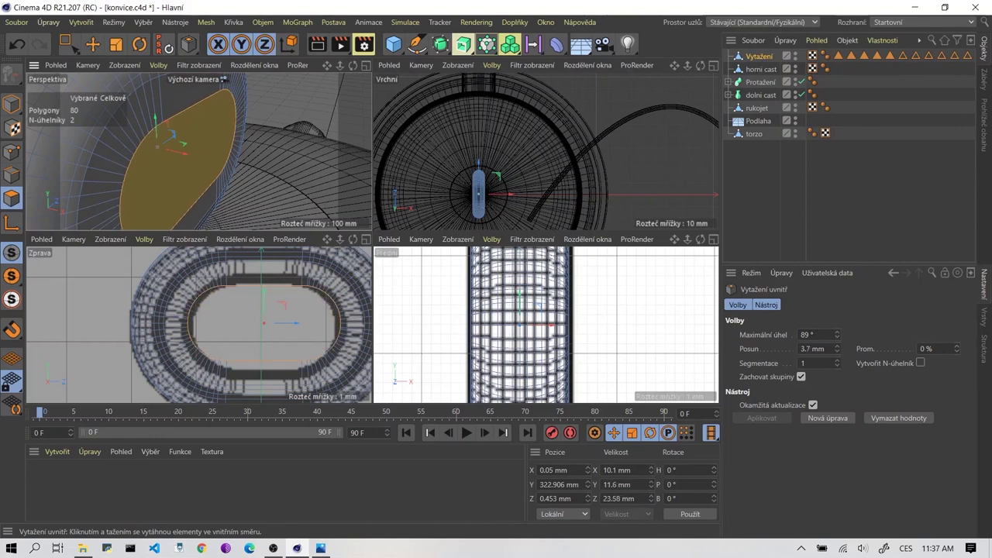
drag(240, 138, 231, 146)
In a single Perspective view, scale the inset inner face from about 7 mm to 5.203 mm wide.
key(t)
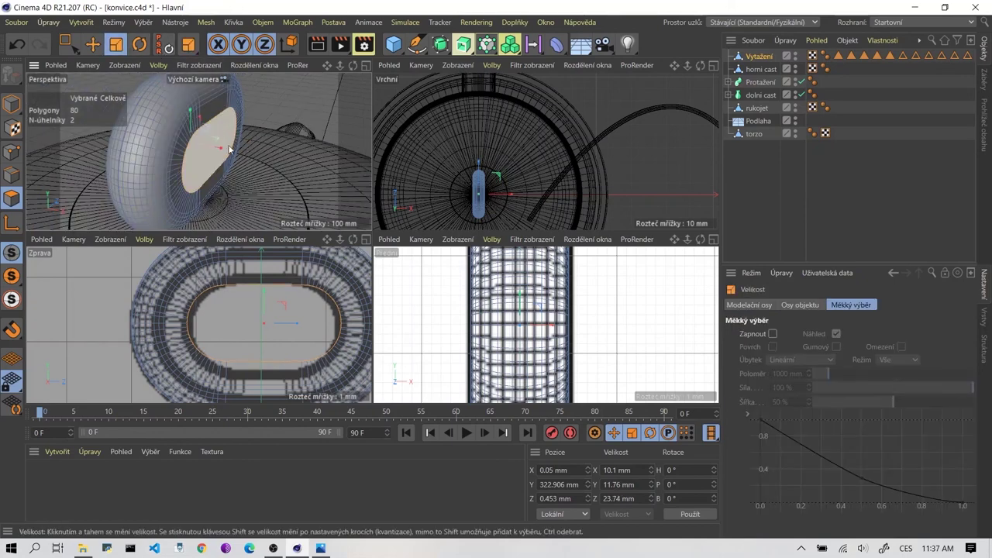
middle_click(264, 162)
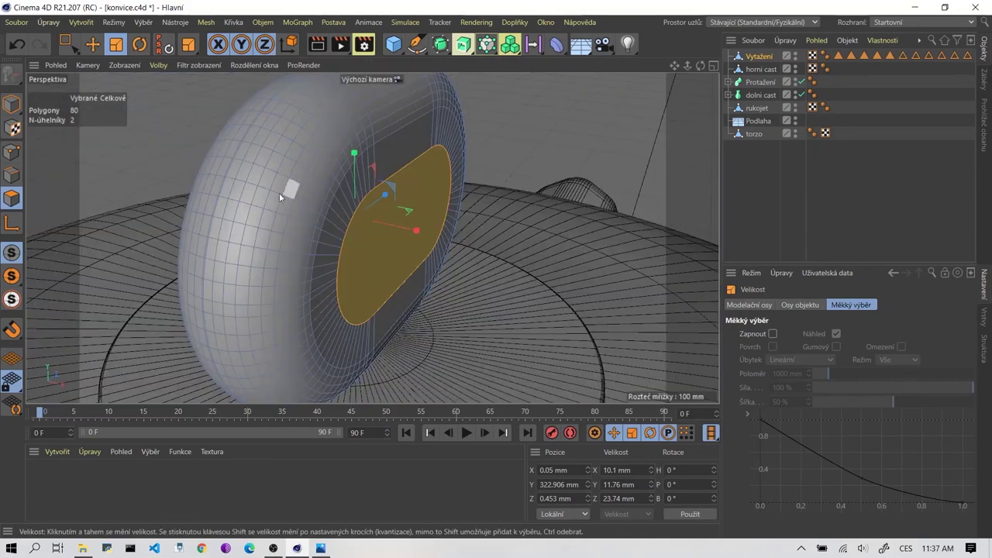
alt+drag(279, 193, 441, 236)
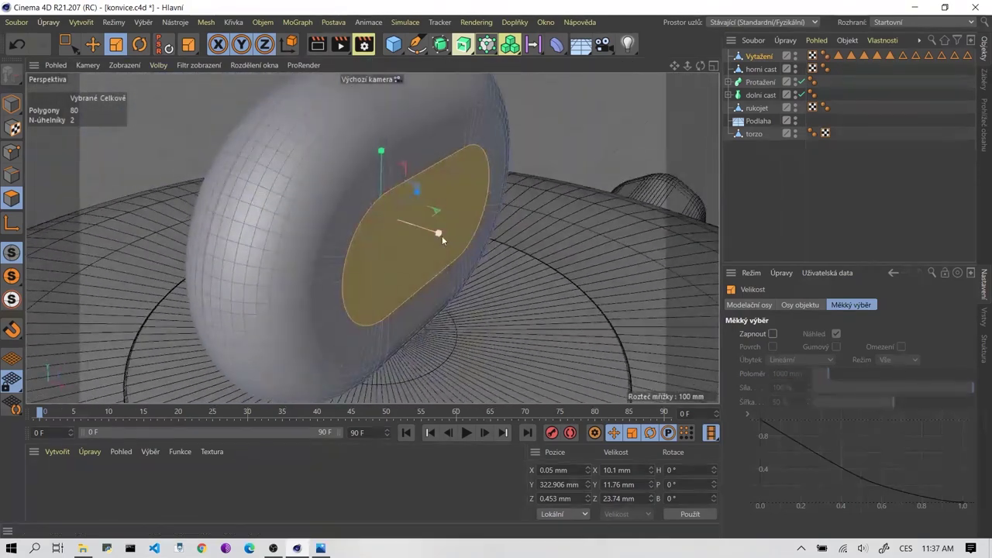
mouse_move(434, 233)
alt+mouse_down()
mouse_move(422, 246)
mouse_move(304, 236)
mouse_move(389, 232)
mouse_move(367, 216)
mouse_move(329, 234)
mouse_move(258, 236)
alt+mouse_up()
scroll(246, 191, up, 3)
scroll(246, 192, up, 2)
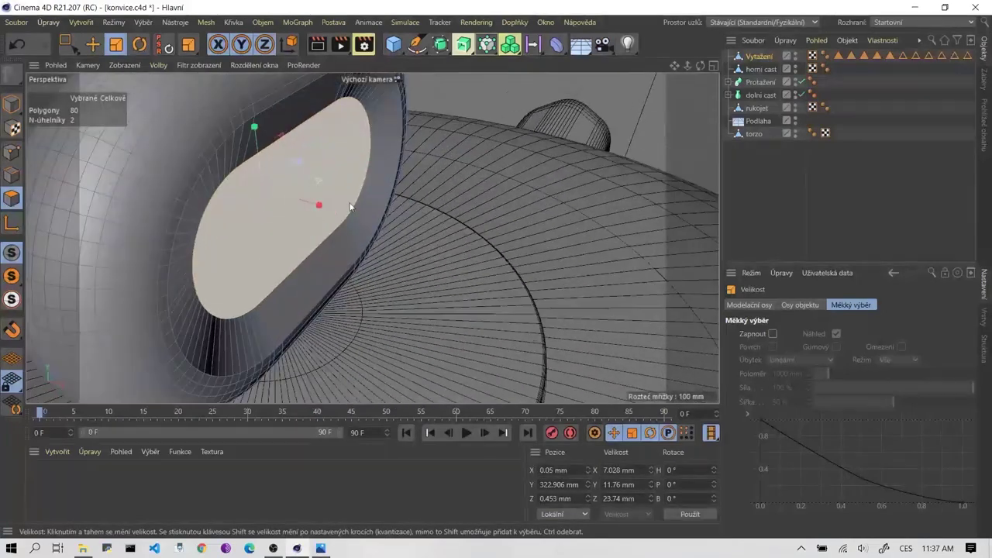
click(324, 103)
mouse_move(364, 222)
mouse_down()
mouse_move(299, 219)
mouse_move(311, 228)
mouse_move(284, 228)
mouse_up()
mouse_move(282, 226)
alt+mouse_down()
mouse_move(388, 245)
mouse_move(304, 244)
mouse_move(370, 256)
alt+mouse_up()
With the Move tool active, deselect the knob's polygons and switch to Edges mode.
click(92, 44)
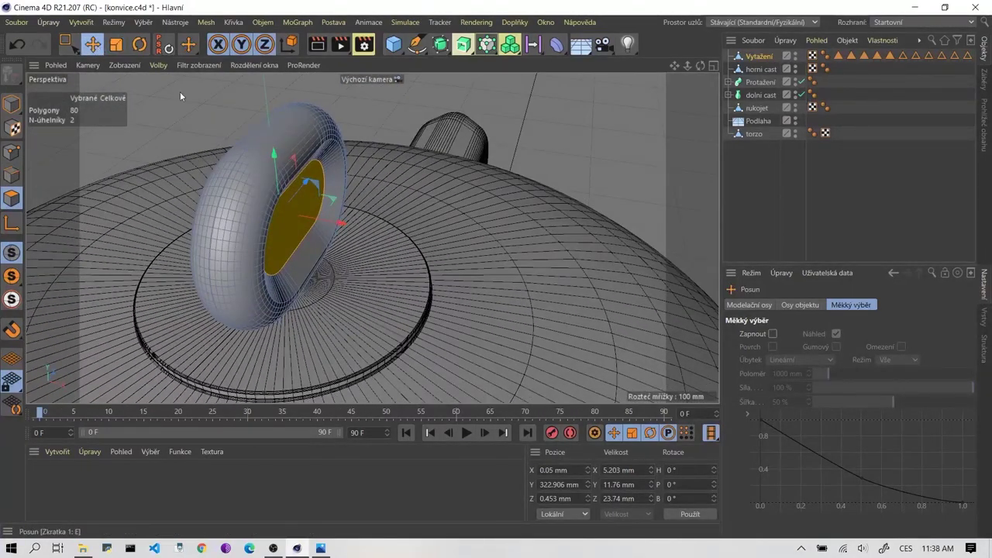
scroll(568, 133, up, 5)
click(568, 134)
alt+drag(568, 134, 271, 229)
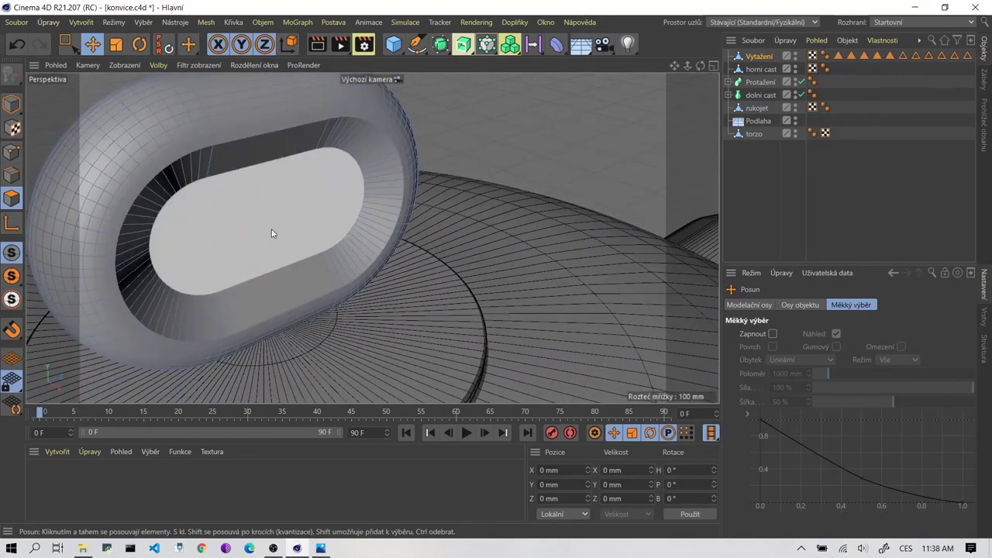
mouse_move(271, 229)
alt+mouse_down()
mouse_move(321, 237)
mouse_move(308, 169)
alt+mouse_up()
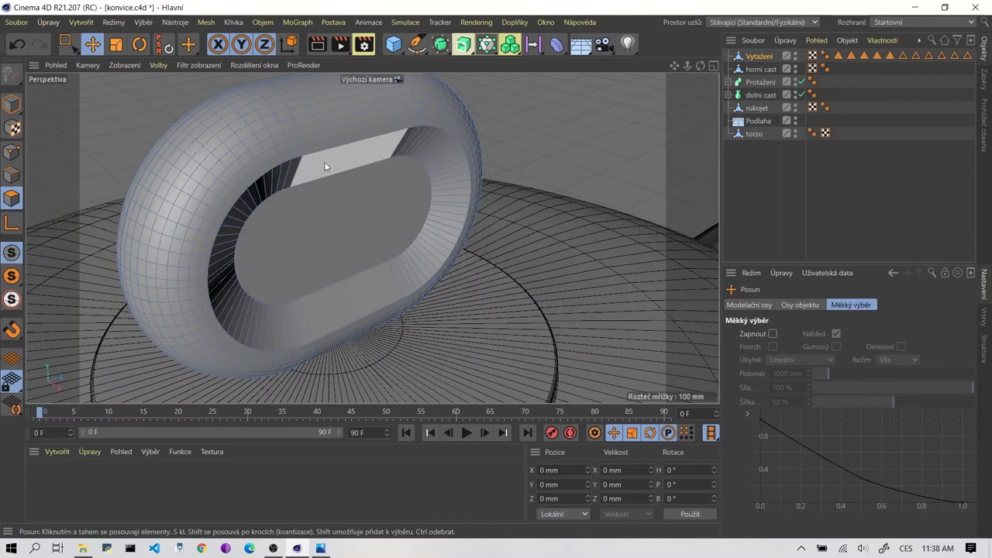
click(5, 178)
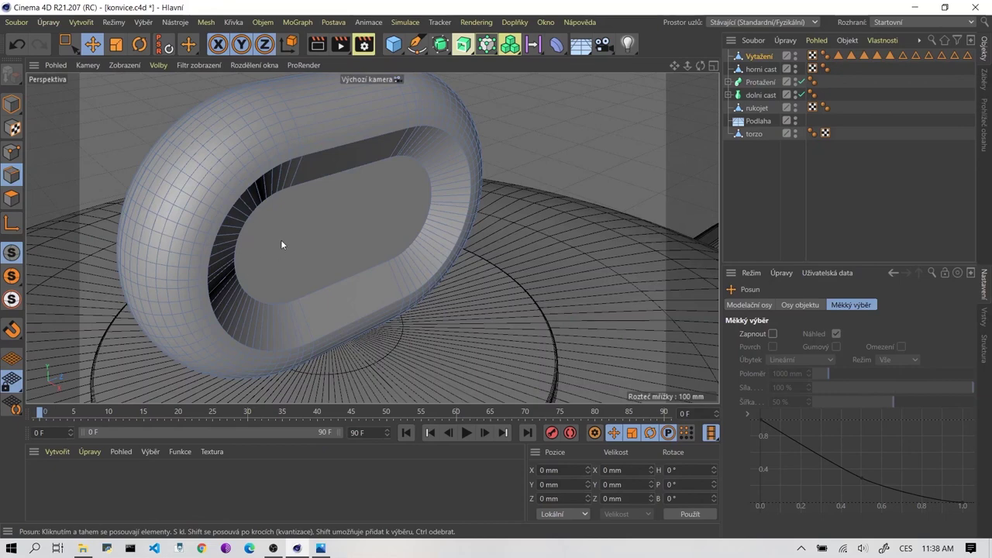
Loop-select the inner rim edge loop and add the outer rim loops to the selection.
key(u)
key(l)
click(315, 186)
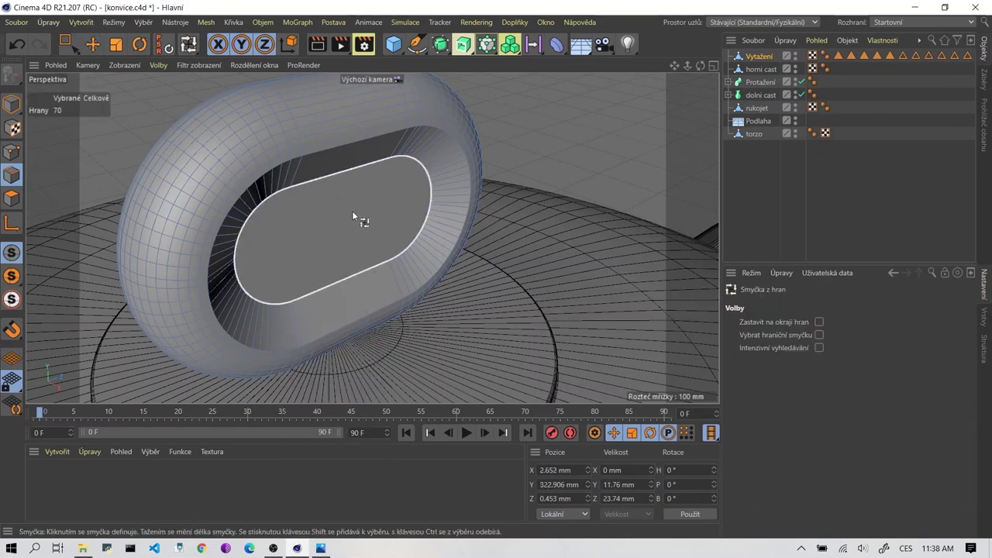
shift+click(324, 151)
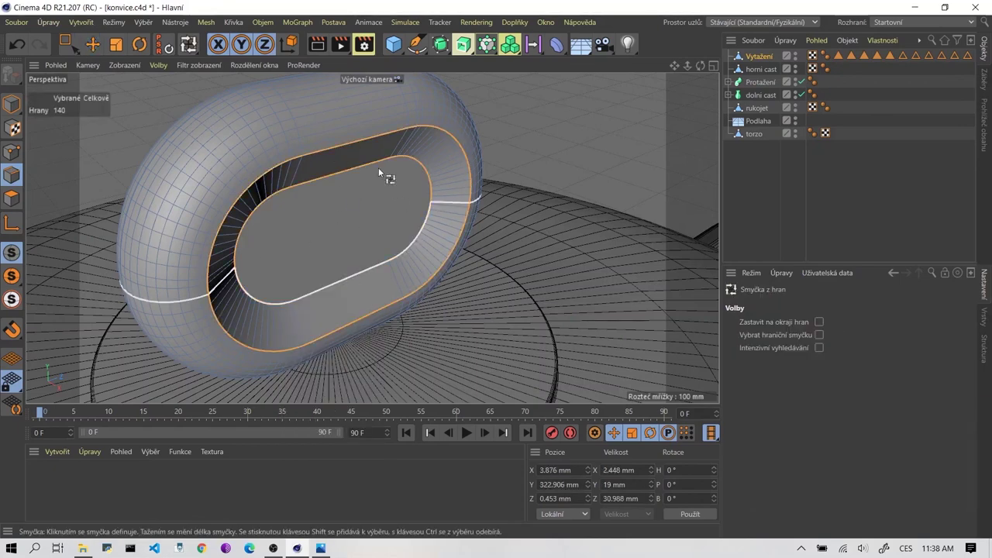
mouse_move(342, 183)
alt+mouse_down()
mouse_move(306, 193)
mouse_move(519, 189)
alt+mouse_up()
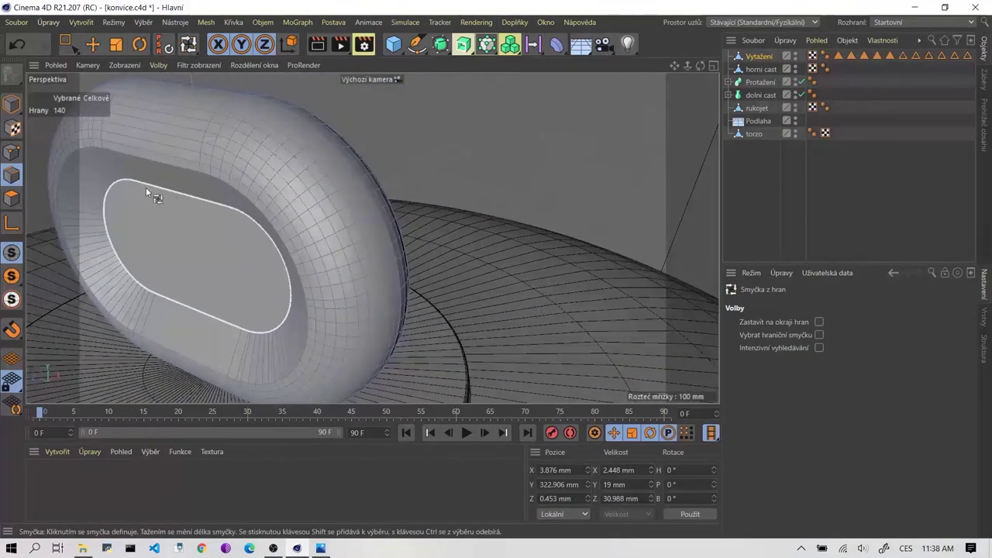
shift+click(178, 195)
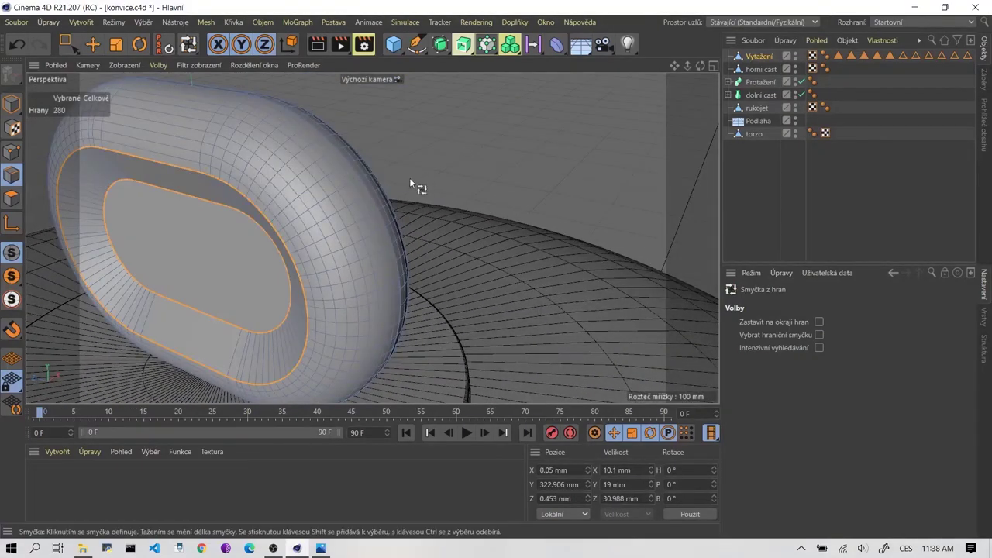
Zoom and orbit in close on the selected rim edges around the knob's opening.
alt+right_drag(410, 177, 268, 195)
alt+drag(285, 211, 179, 188)
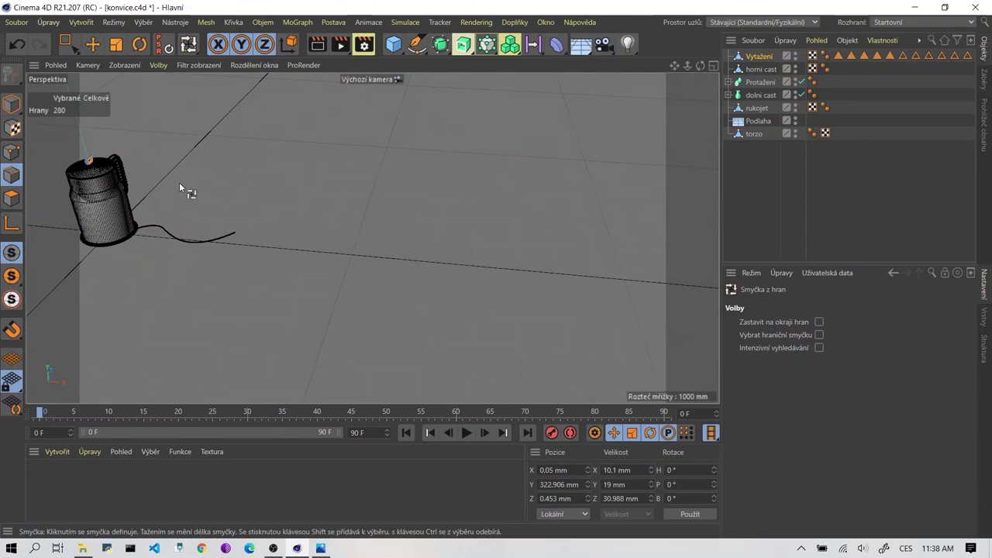
alt+middle_drag(179, 188, 465, 247)
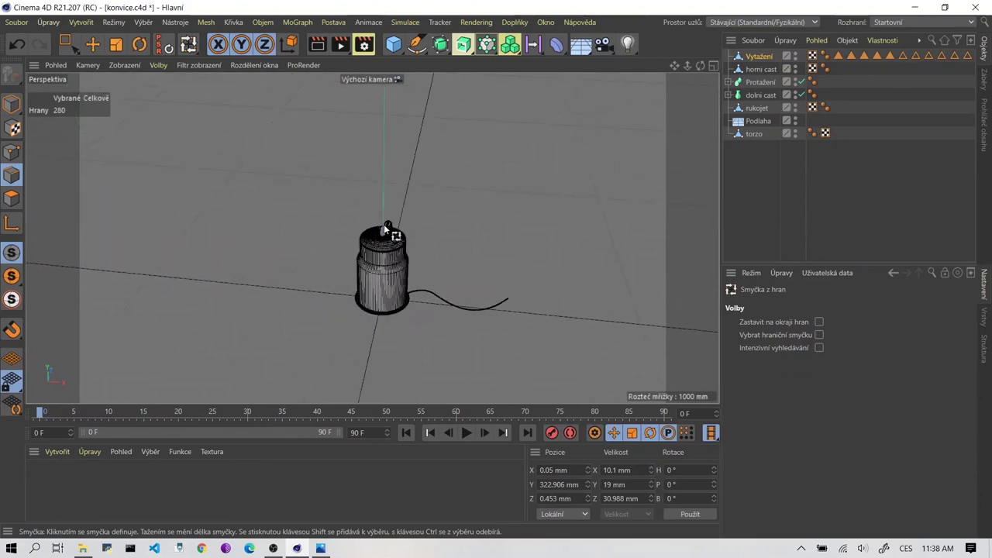
scroll(369, 228, up, 5)
scroll(369, 227, up, 3)
scroll(369, 228, up, 3)
scroll(369, 228, up, 3)
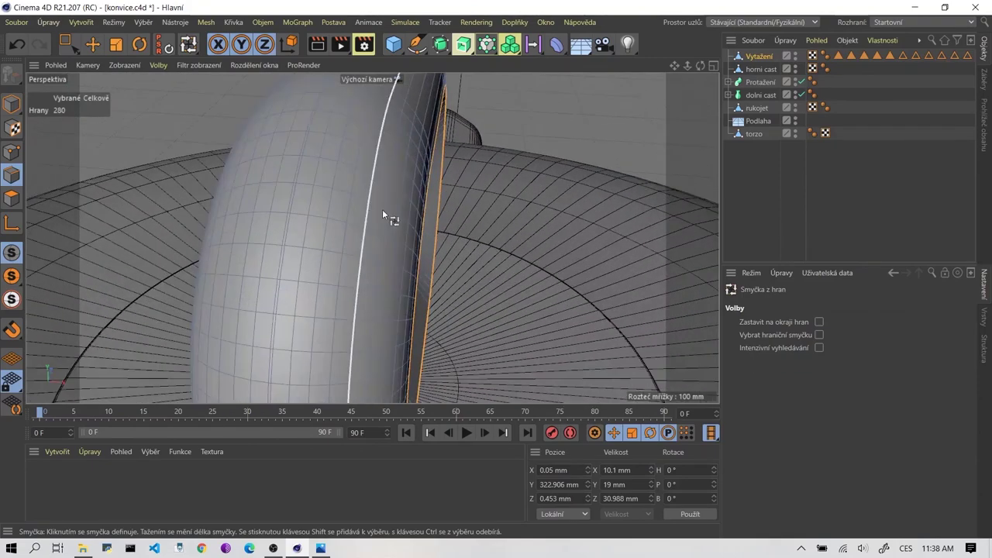
mouse_move(382, 210)
alt+mouse_down()
mouse_move(336, 201)
mouse_move(344, 241)
alt+mouse_up()
scroll(344, 240, up, 3)
alt+drag(331, 171, 299, 159)
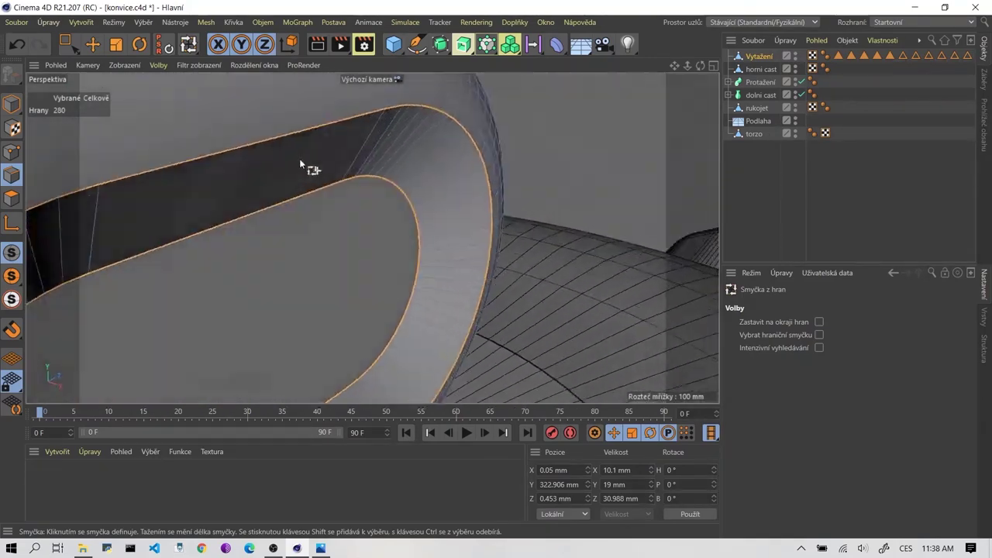
scroll(299, 158, up, 3)
key(m)
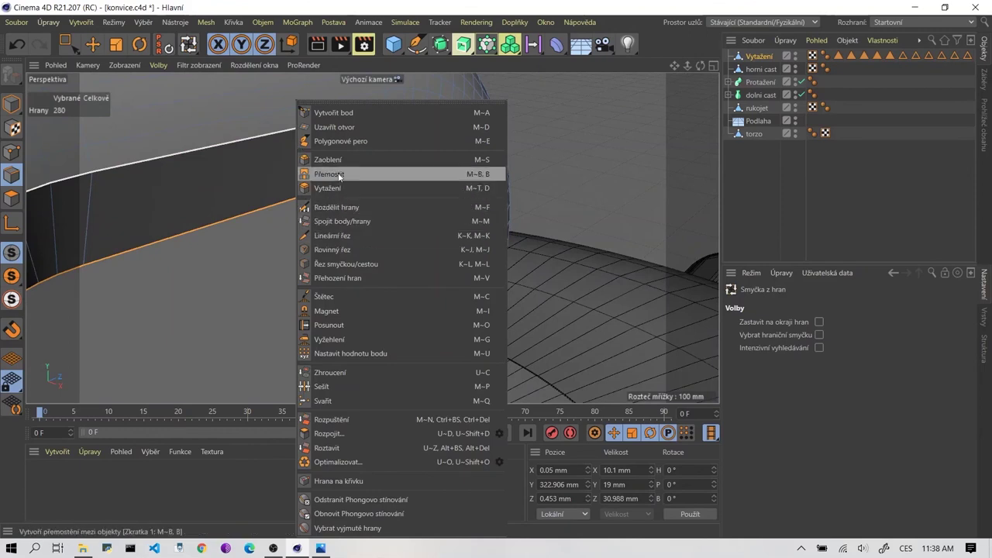
Bevel the selected rim edges by 0.426 mm with 3 segments, then zoom out.
click(323, 160)
drag(303, 133, 308, 137)
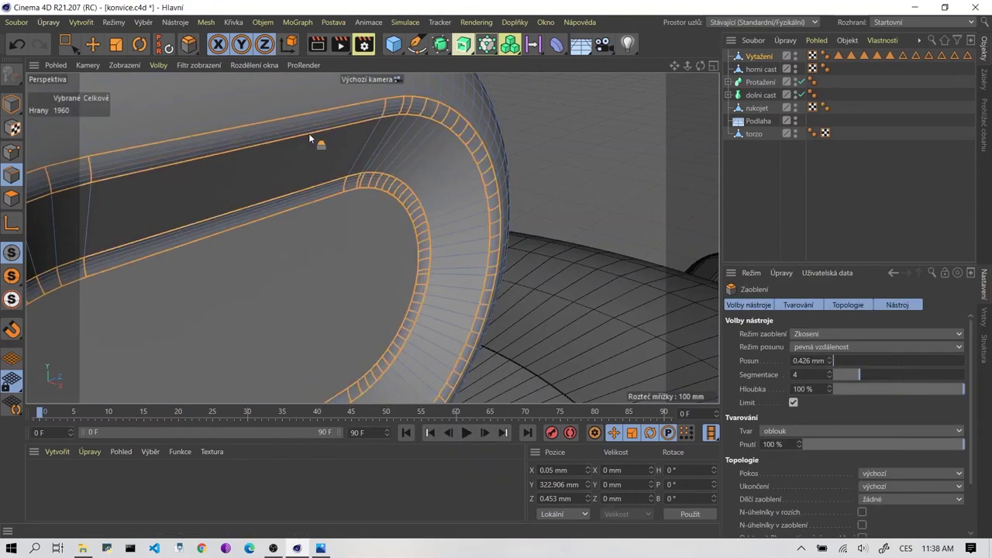
click(830, 379)
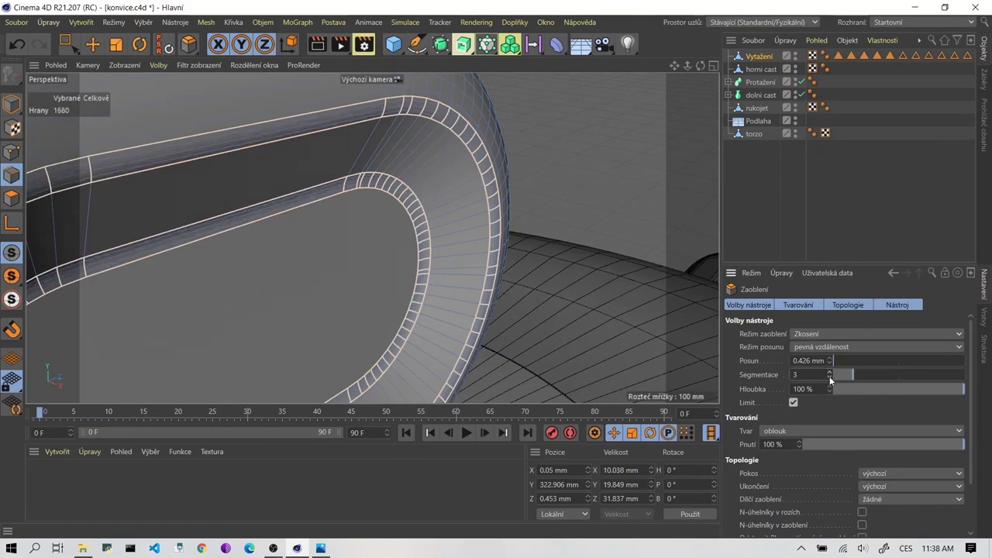
mouse_move(271, 231)
alt+mouse_down()
mouse_move(294, 233)
mouse_move(267, 226)
mouse_move(127, 252)
mouse_move(446, 247)
alt+mouse_up()
scroll(295, 230, down, 5)
scroll(391, 224, down, 3)
scroll(388, 223, down, 3)
scroll(385, 220, down, 3)
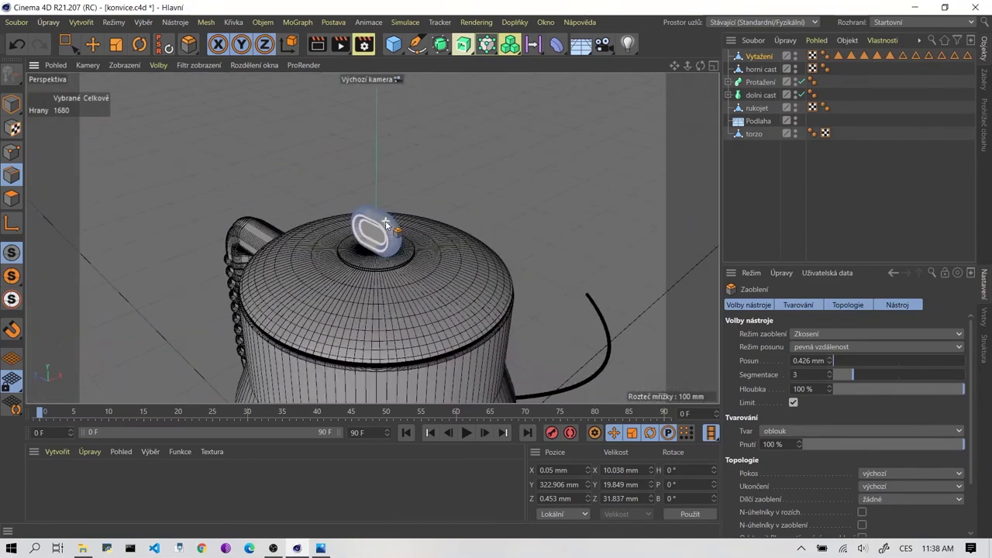
In the four-view layout, delete all polygon selection tags from the Vytažení object.
click(92, 44)
mouse_move(213, 123)
alt+mouse_down()
mouse_move(327, 248)
mouse_move(376, 238)
alt+mouse_up()
middle_click(376, 238)
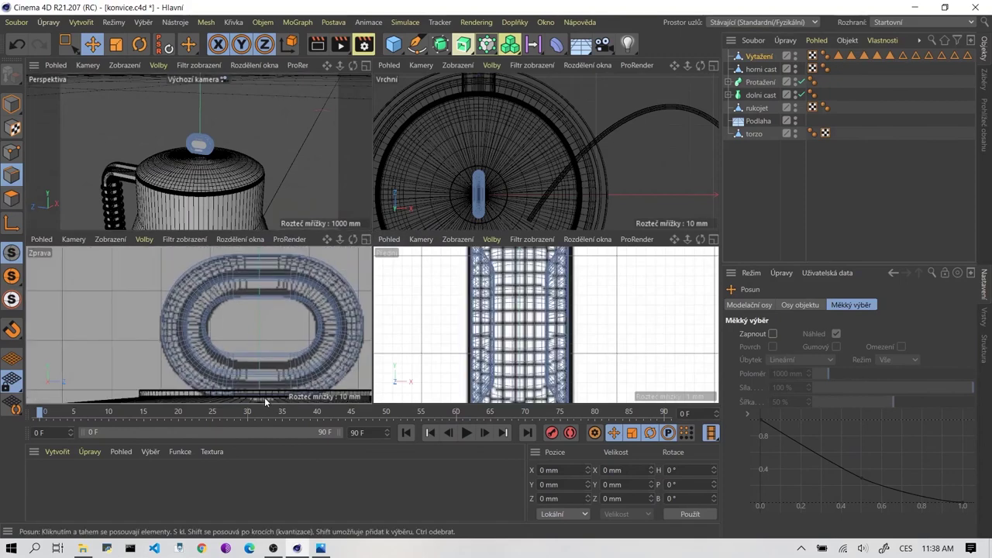
scroll(198, 172, up, 3)
alt+drag(203, 158, 224, 132)
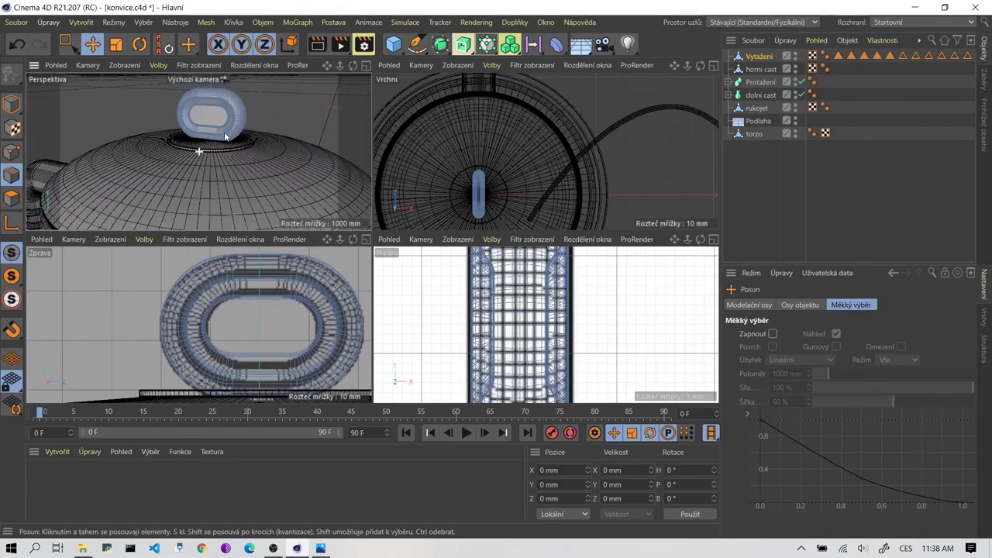
click(761, 57)
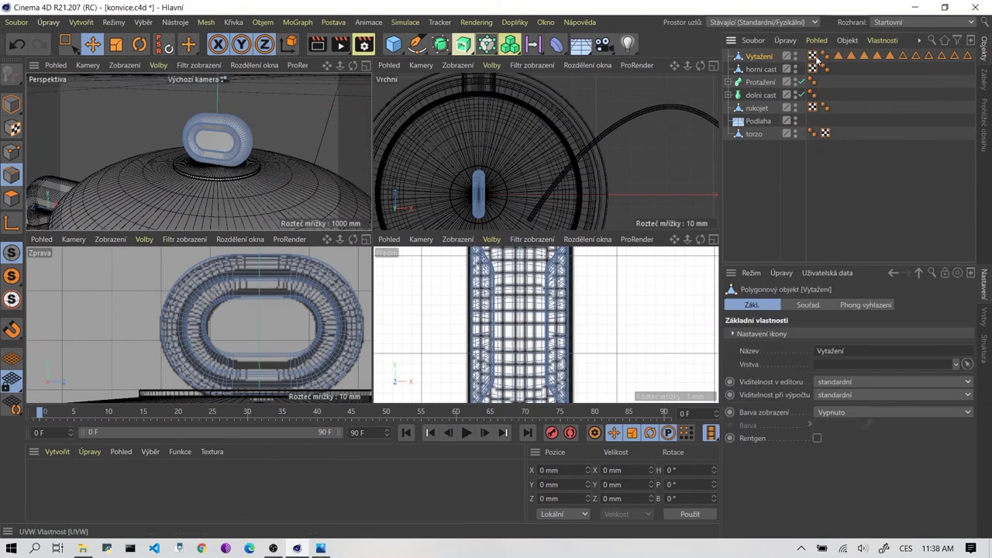
drag(721, 82, 687, 82)
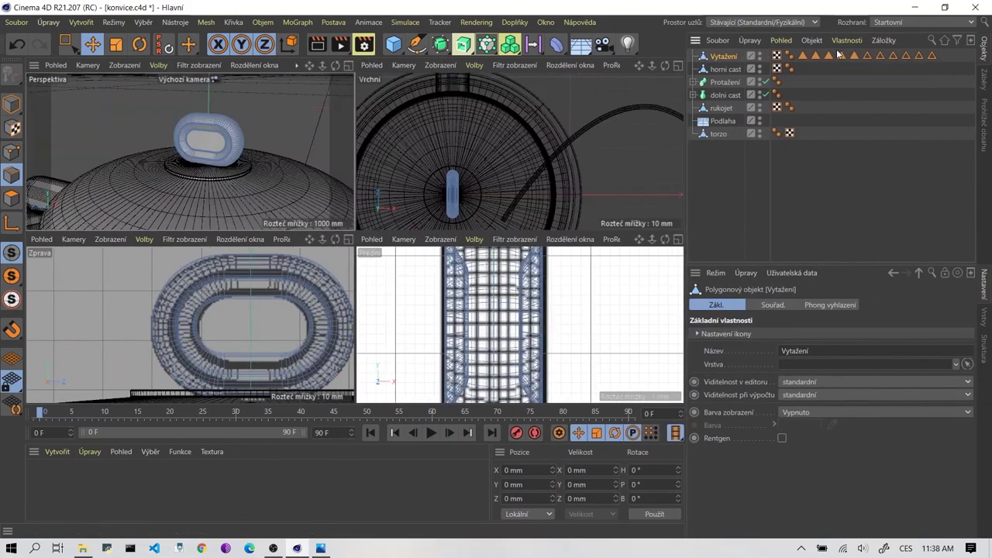
click(802, 56)
shift+click(930, 56)
key(Delete)
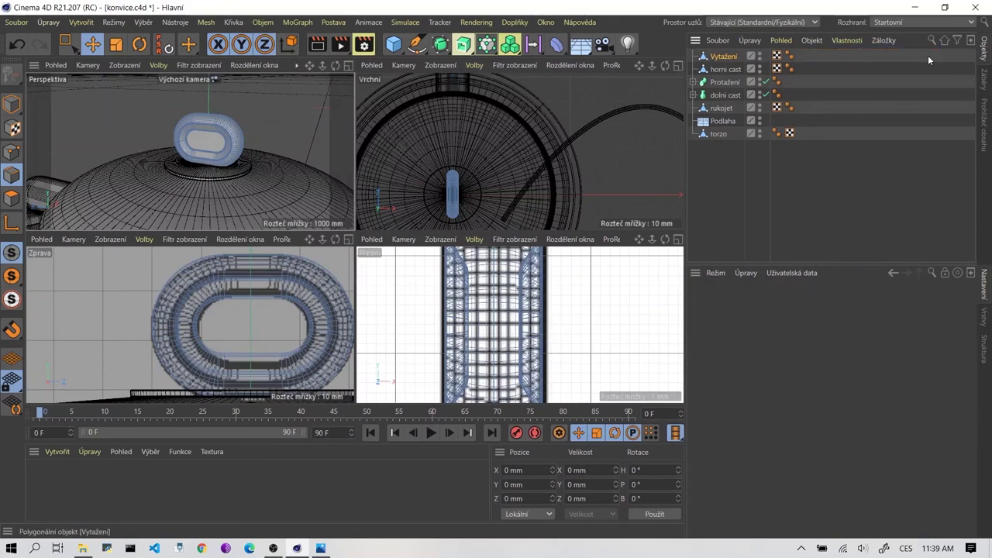
Switch to model mode and select the knob object, undoing an accidental nudge.
click(12, 103)
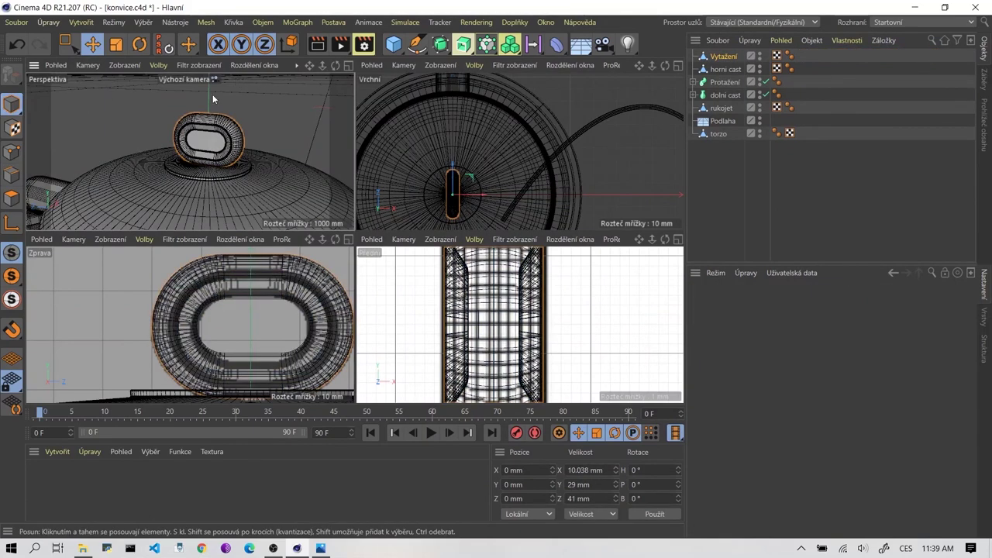
click(213, 118)
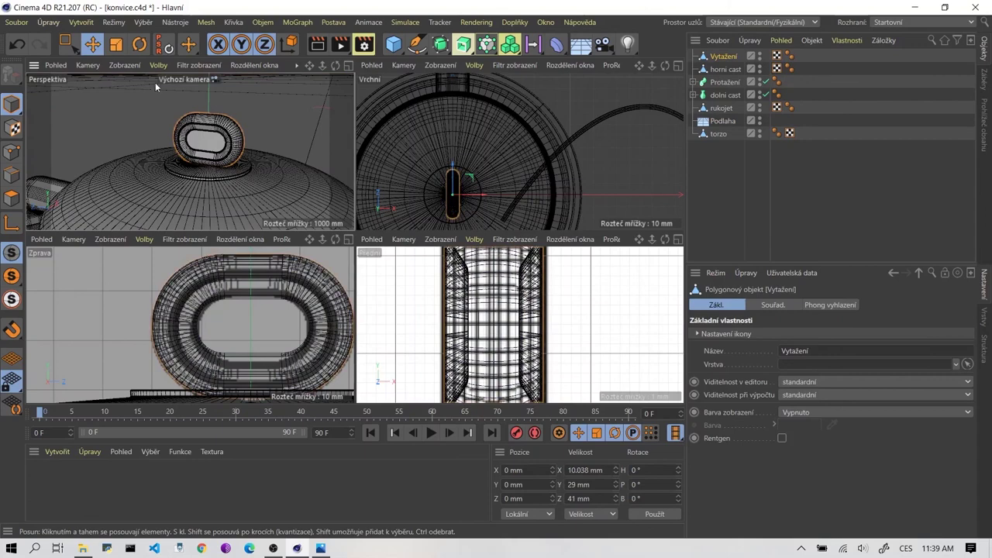
click(191, 137)
scroll(273, 307, down, 2)
scroll(237, 310, down, 3)
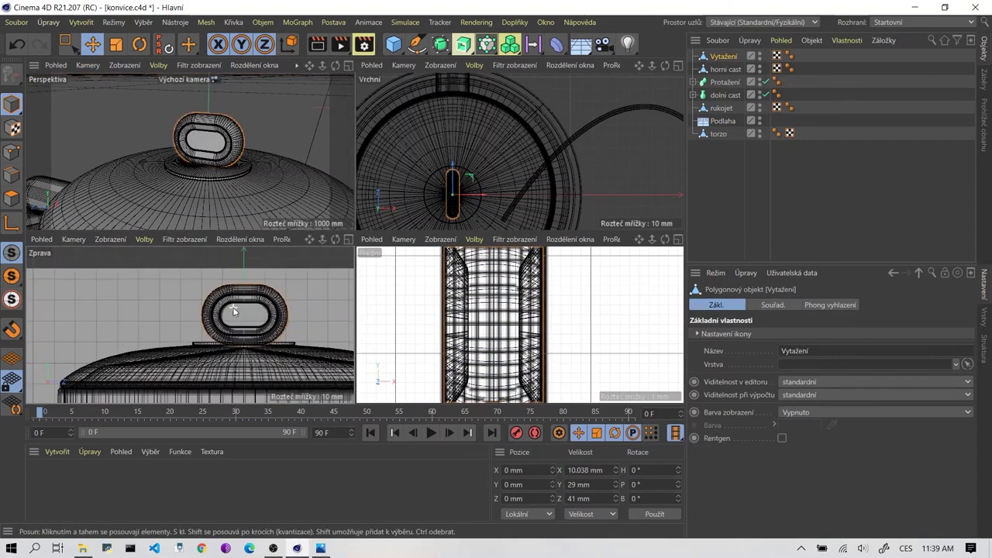
scroll(258, 286, down, 2)
scroll(258, 286, down, 2)
scroll(255, 289, down, 2)
scroll(246, 307, up, 1)
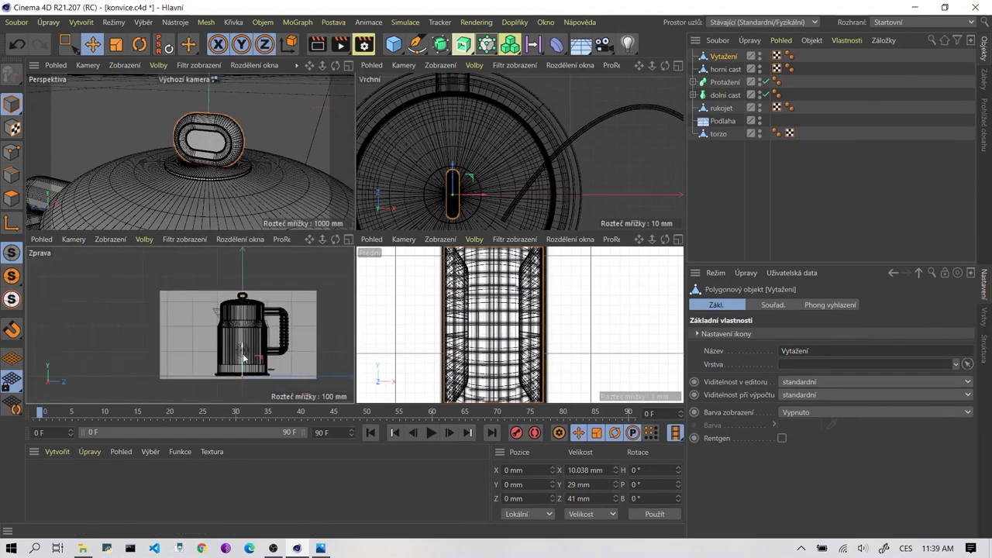
drag(243, 358, 237, 359)
key(ctrl+z)
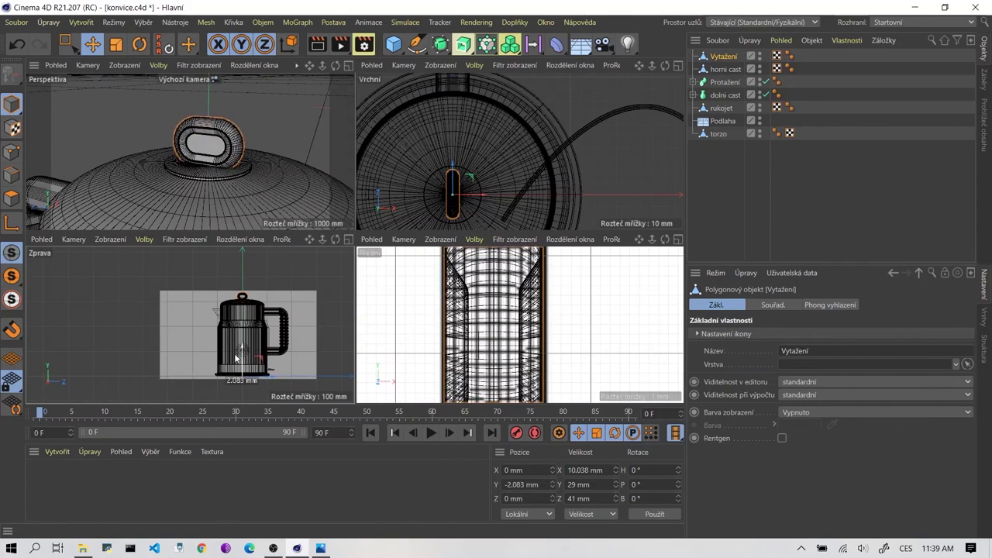
Raise the knob's axis in the Right view to about 322 mm, then deselect it.
click(12, 222)
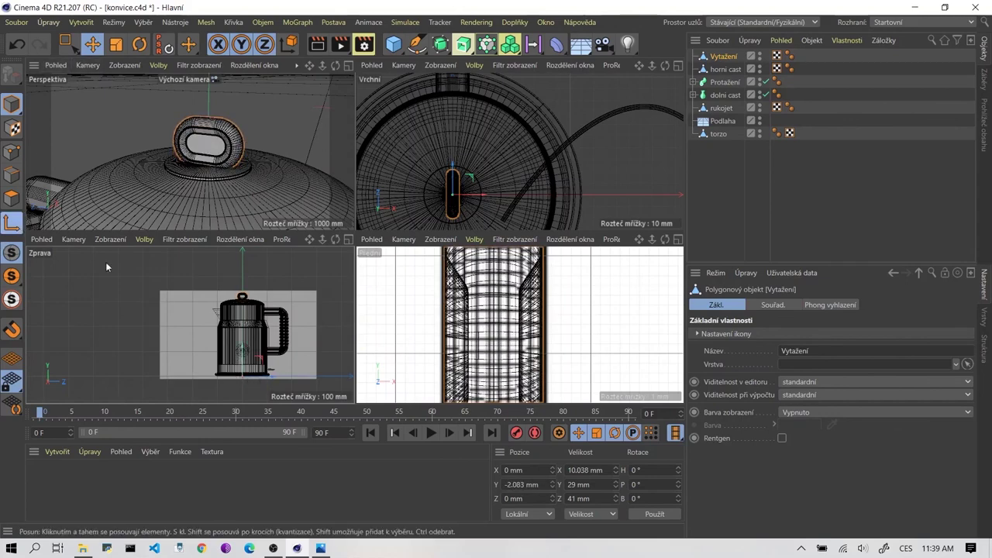
drag(240, 365, 234, 272)
scroll(223, 302, up, 5)
scroll(223, 303, up, 3)
scroll(225, 303, up, 2)
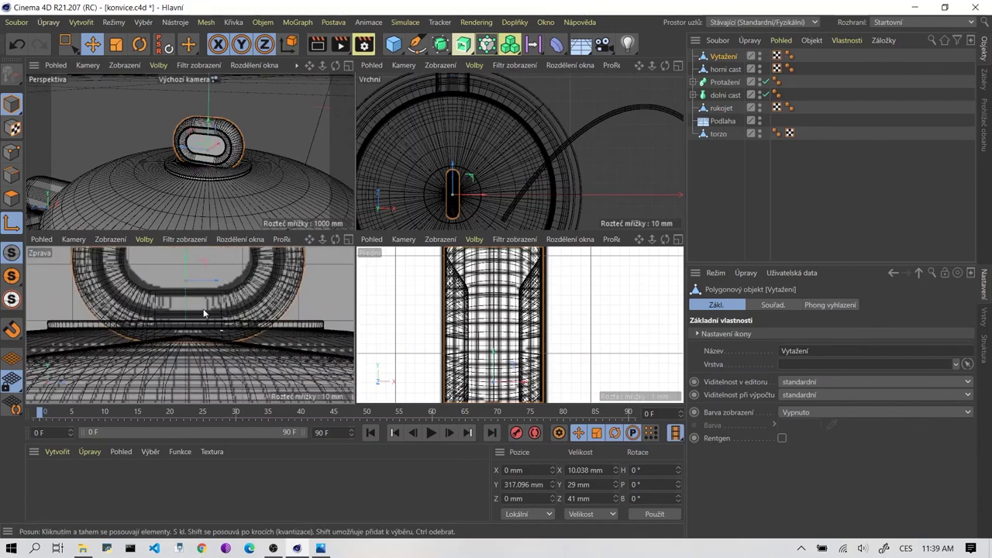
scroll(224, 310, up, 3)
drag(225, 333, 225, 308)
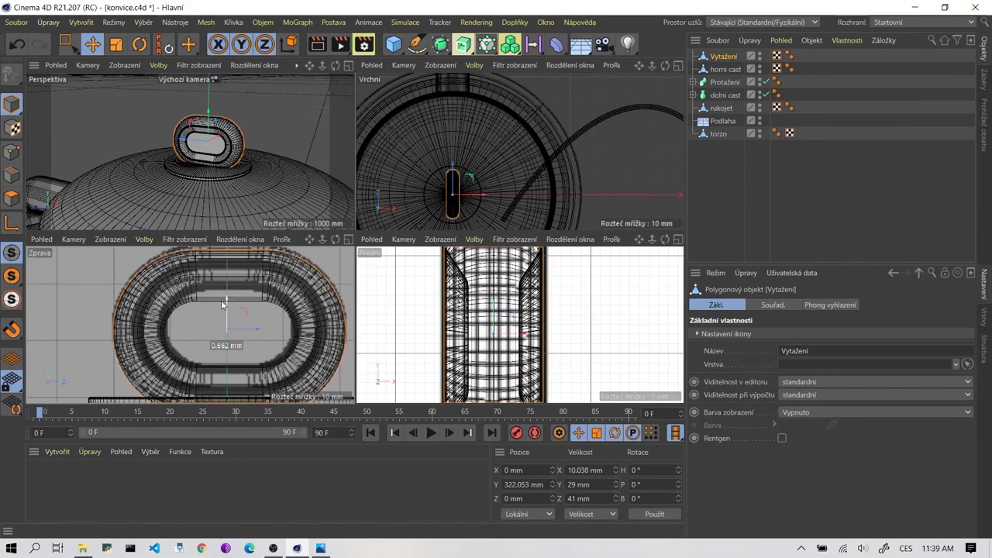
click(285, 130)
middle_click(275, 118)
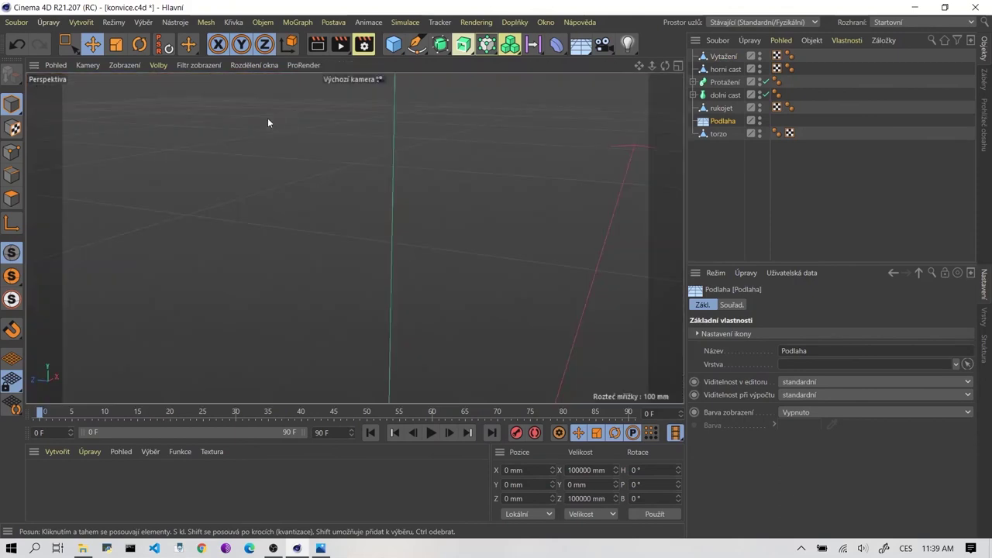
scroll(275, 208, down, 5)
alt+middle_drag(378, 241, 420, 228)
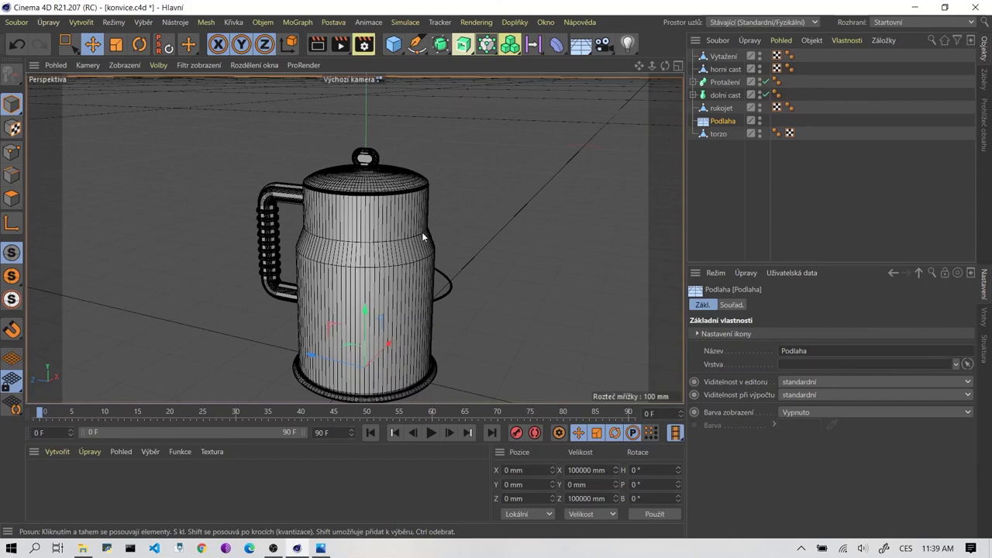
mouse_move(422, 231)
alt+mouse_down()
mouse_move(288, 234)
mouse_move(578, 283)
mouse_move(270, 276)
mouse_move(483, 206)
mouse_move(435, 199)
mouse_move(504, 183)
mouse_move(332, 235)
alt+mouse_up()
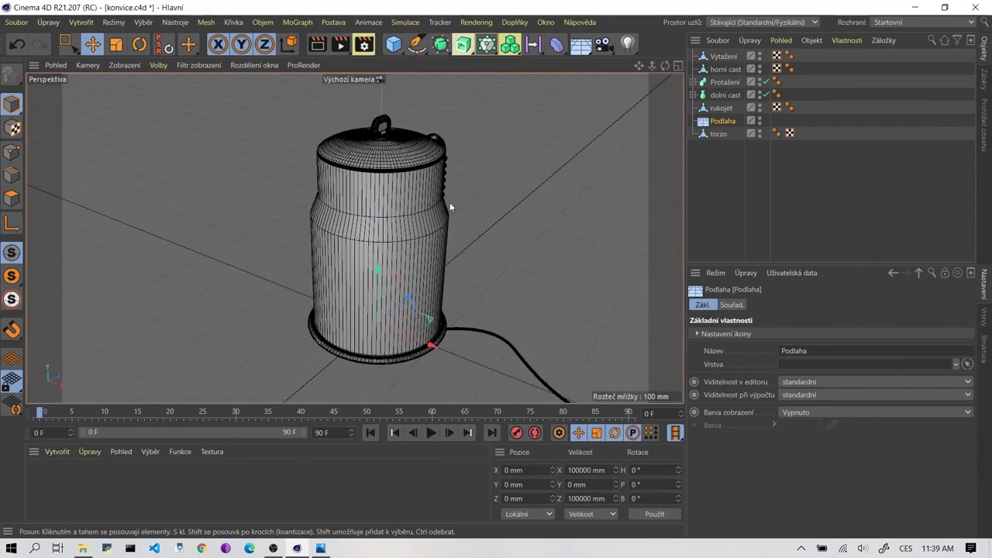
alt+drag(449, 206, 430, 225)
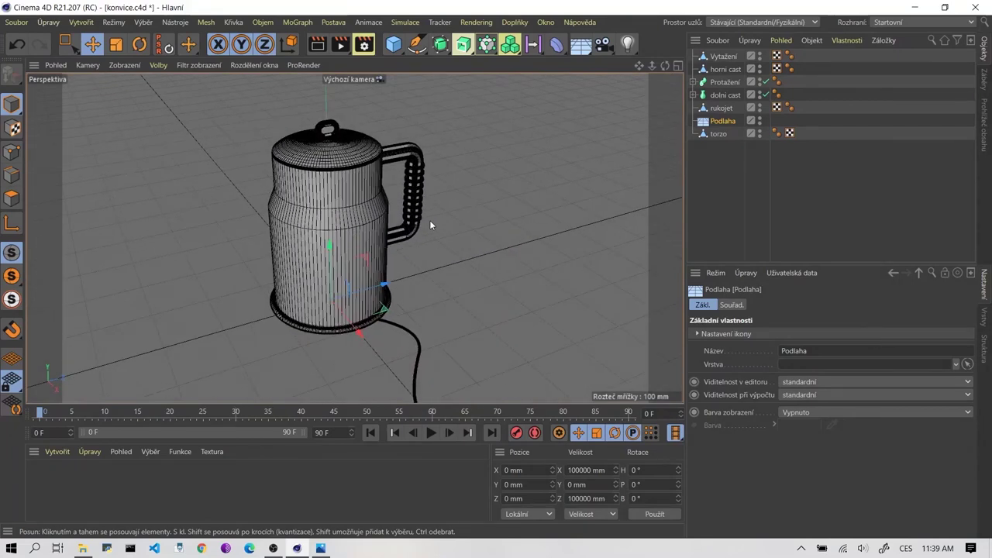